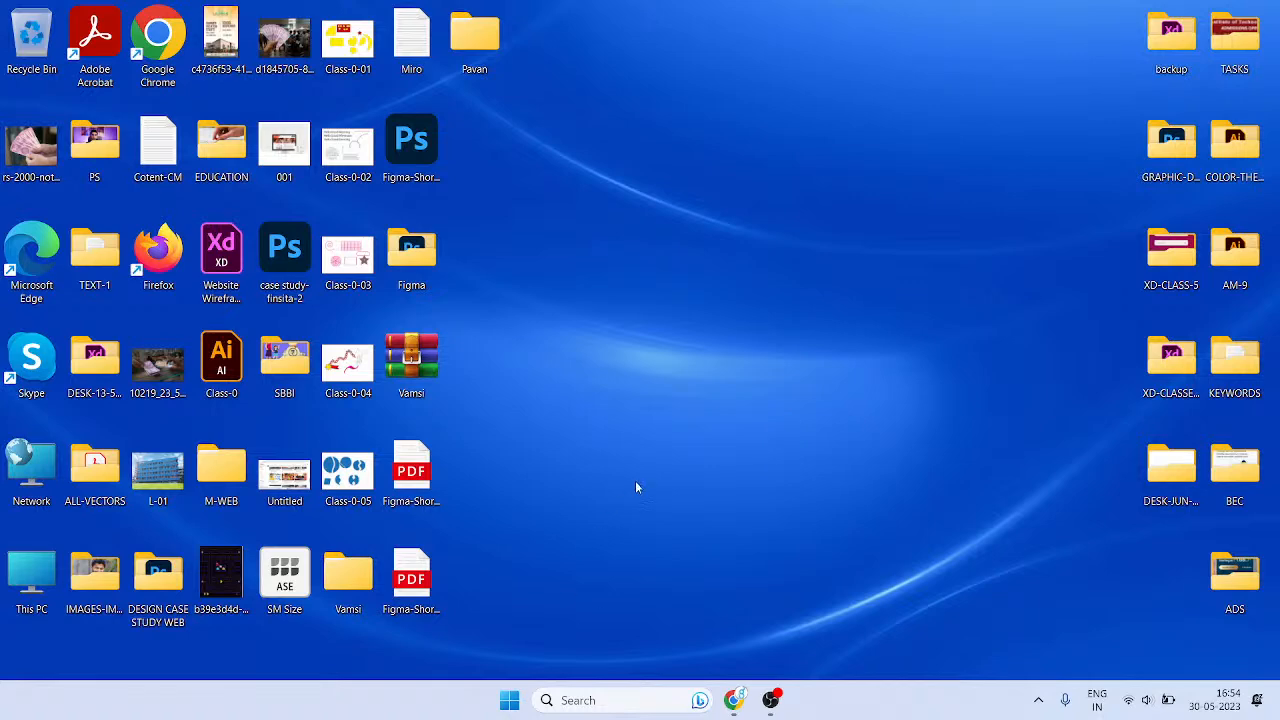
- Open the Miro notes file in Notepad and highlight the lines on collaboration and team communication
{"action": "double_click", "coordinate": [411, 40]}
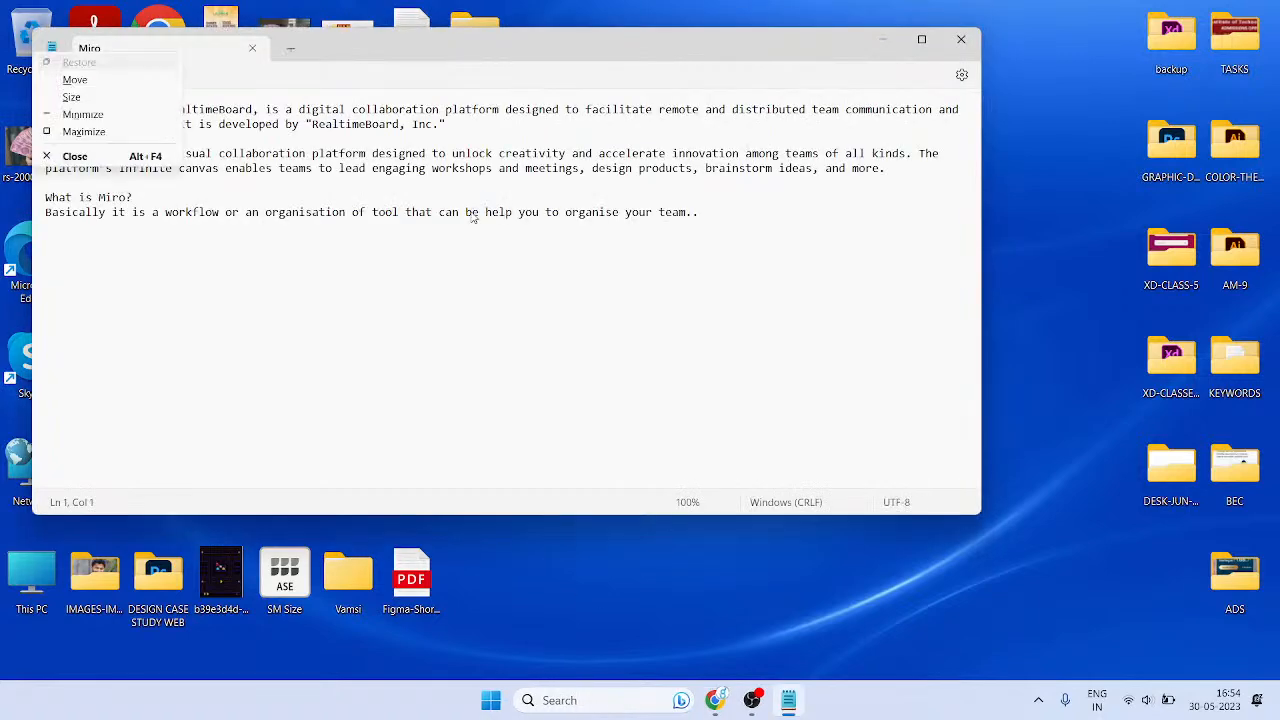
{"action": "scroll", "coordinate": [267, 225], "scroll_direction": "up", "scroll_amount": 11}
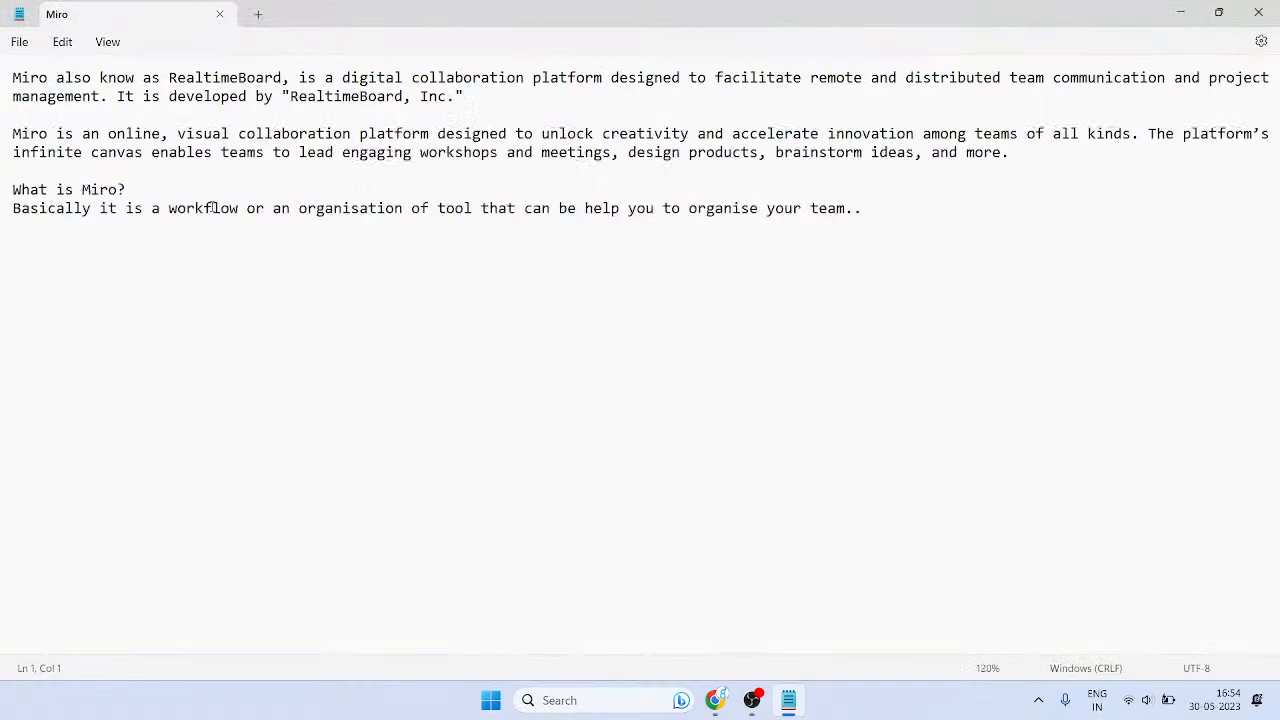
{"action": "left_click", "coordinate": [292, 322]}
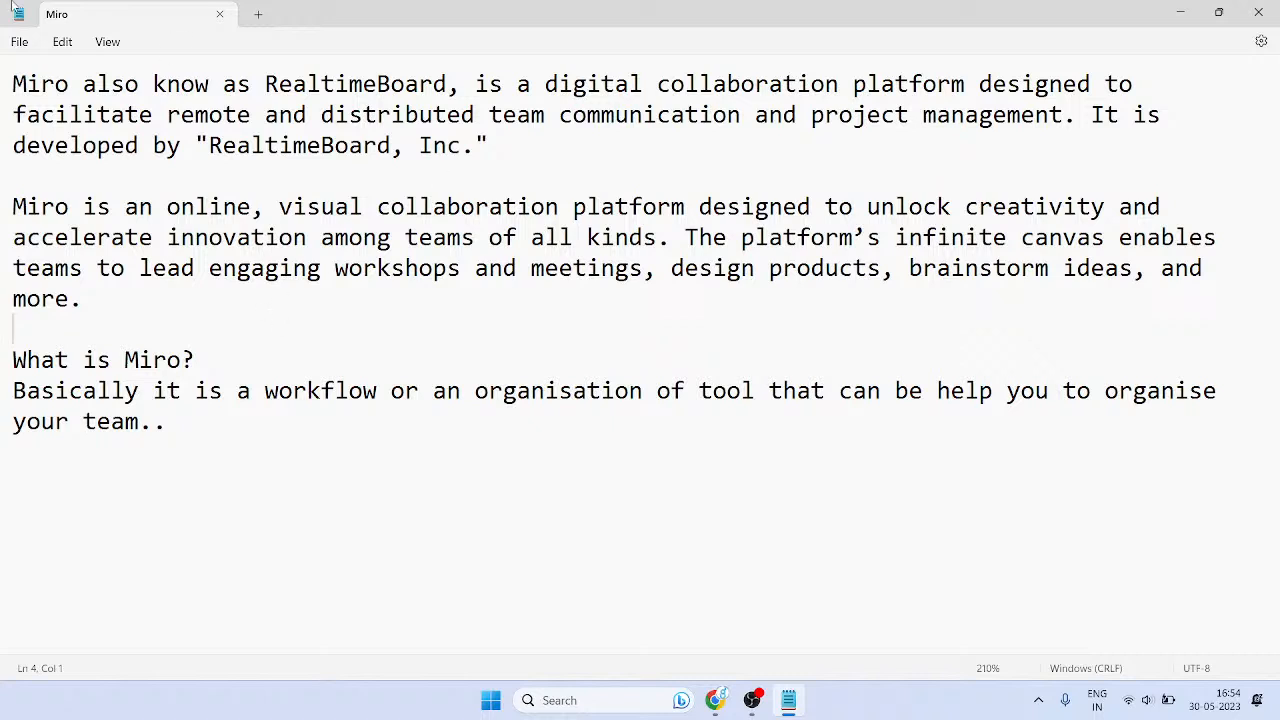
{"action": "left_click_drag", "start_coordinate": [266, 114], "coordinate": [434, 86]}
{"action": "left_click", "coordinate": [400, 293]}
{"action": "left_click_drag", "start_coordinate": [503, 114], "coordinate": [584, 122]}
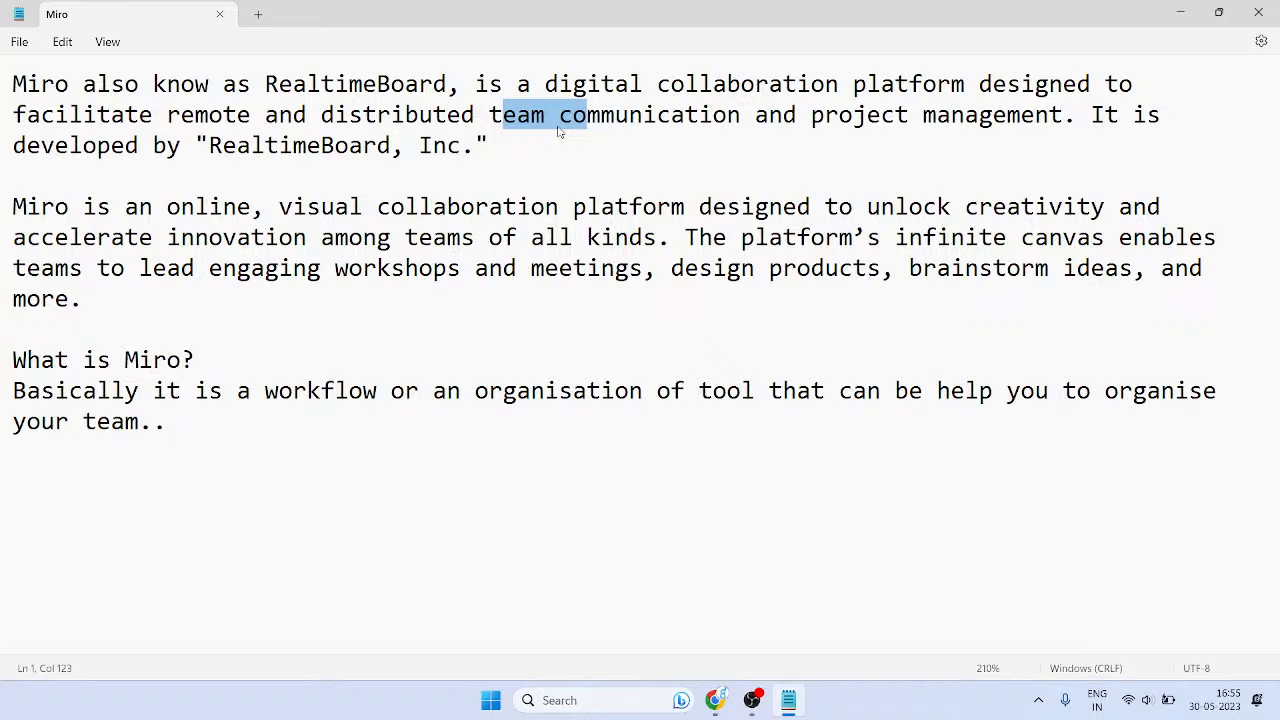
- Highlight 'team communication' and the sentence naming developer RealtimeBoard, Inc. in the first paragraph
{"action": "left_click", "coordinate": [504, 134]}
{"action": "left_click_drag", "start_coordinate": [492, 115], "coordinate": [714, 116]}
{"action": "left_click", "coordinate": [648, 149]}
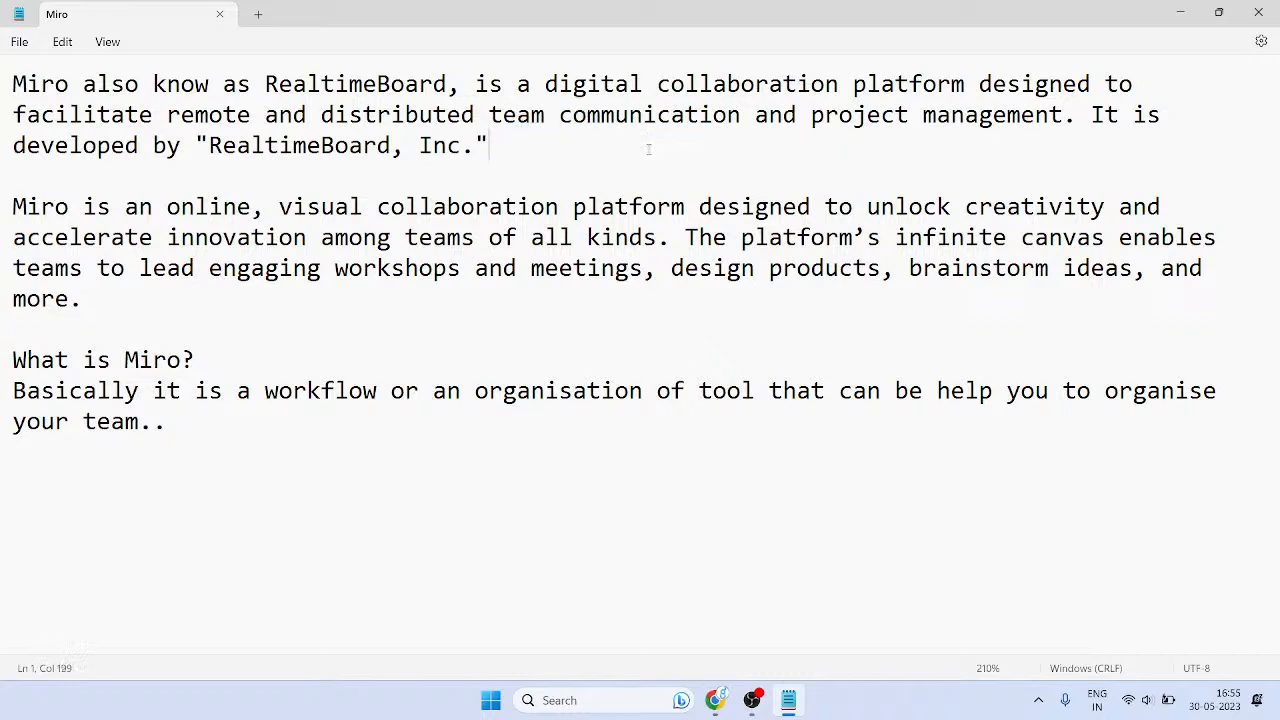
{"action": "left_click_drag", "start_coordinate": [809, 136], "coordinate": [980, 125]}
{"action": "left_click", "coordinate": [1016, 131]}
{"action": "left_click_drag", "start_coordinate": [196, 145], "coordinate": [490, 180]}
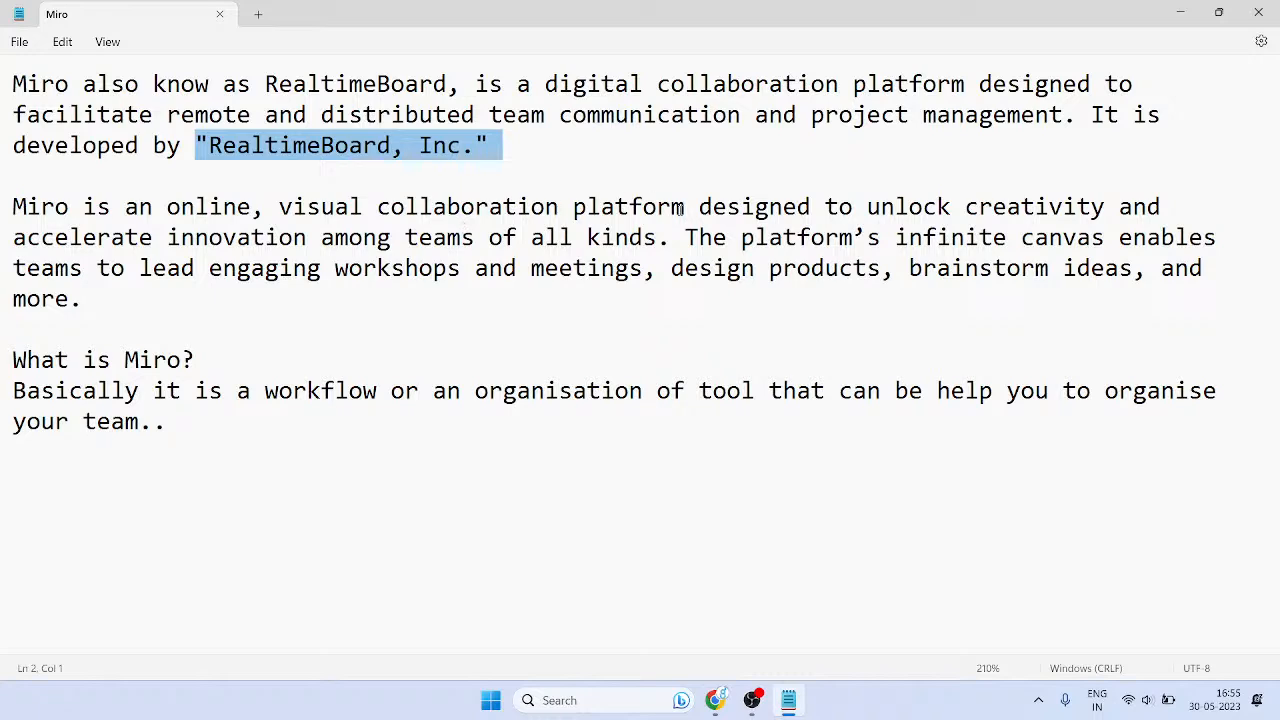
{"action": "scroll", "coordinate": [689, 189], "scroll_direction": "up", "scroll_amount": 2}
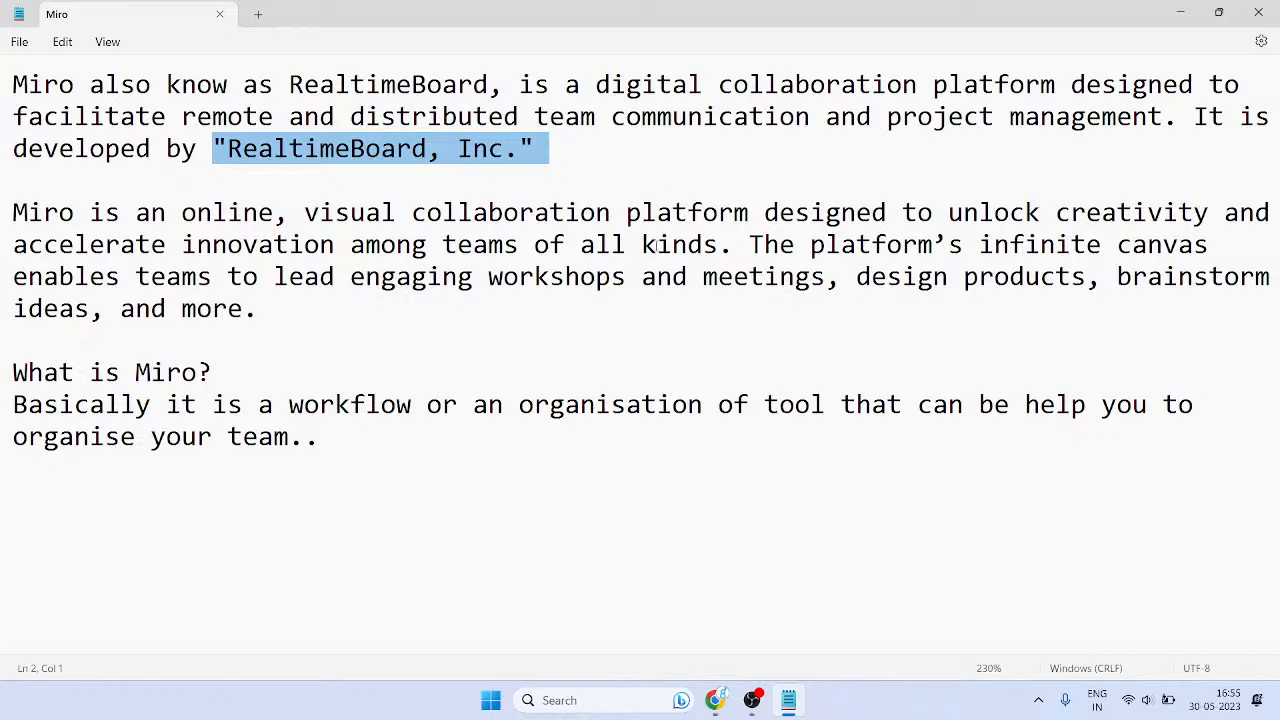
{"action": "left_click", "coordinate": [661, 300]}
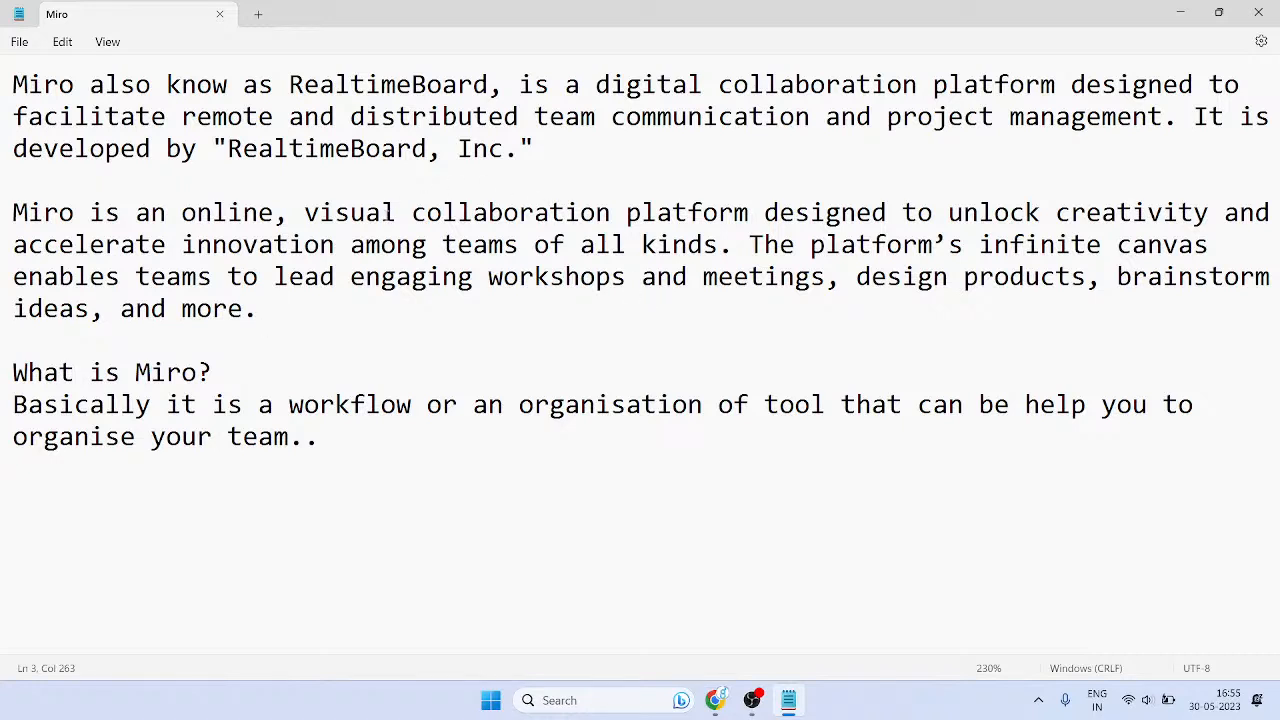
- Highlight 'visual collaboration', 'engaging', 'workshops', 'meetings' and 'brainstorm' in the second paragraph
{"action": "left_click_drag", "start_coordinate": [381, 212], "coordinate": [489, 212]}
{"action": "left_click", "coordinate": [626, 276]}
{"action": "left_click_drag", "start_coordinate": [226, 255], "coordinate": [368, 250]}
{"action": "left_click_drag", "start_coordinate": [586, 245], "coordinate": [598, 241]}
{"action": "left_click_drag", "start_coordinate": [396, 278], "coordinate": [442, 278]}
{"action": "left_click_drag", "start_coordinate": [550, 278], "coordinate": [581, 278]}
{"action": "left_click_drag", "start_coordinate": [719, 278], "coordinate": [781, 278]}
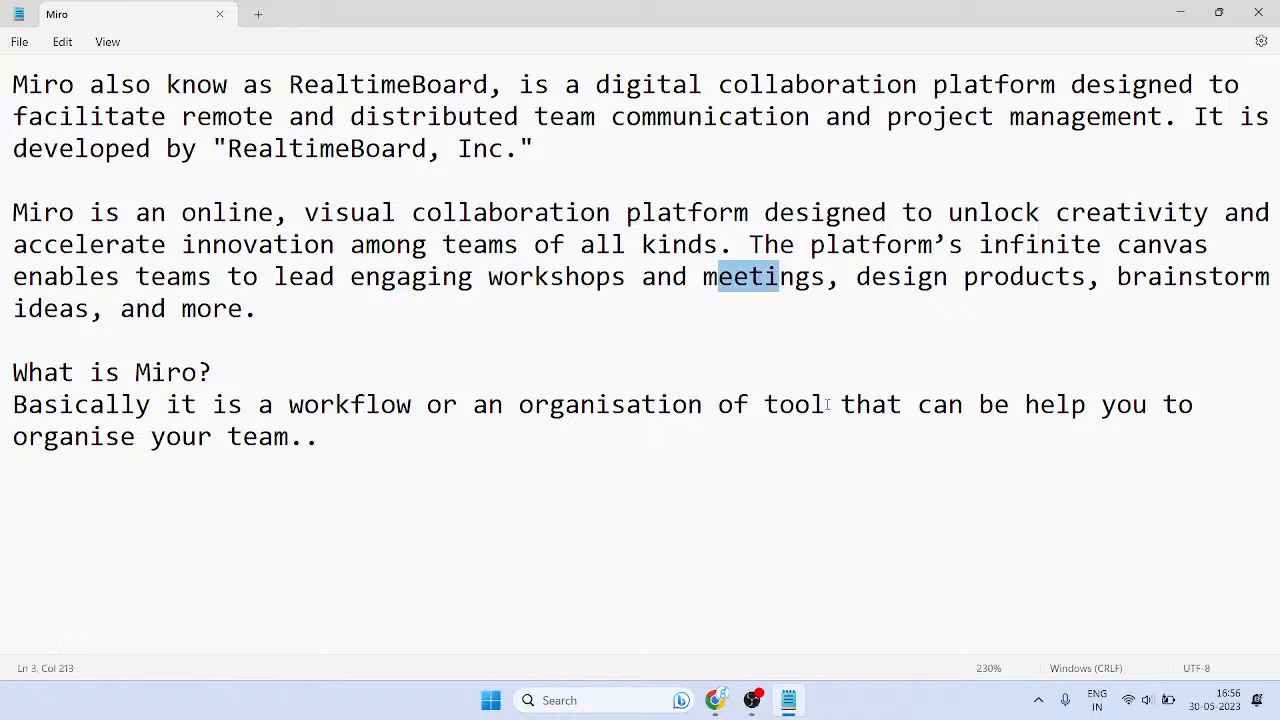
{"action": "left_click", "coordinate": [1009, 279]}
{"action": "left_click_drag", "start_coordinate": [1118, 279], "coordinate": [1163, 280]}
{"action": "left_click_drag", "start_coordinate": [169, 308], "coordinate": [188, 304]}
{"action": "left_click", "coordinate": [365, 328]}
{"action": "left_click", "coordinate": [566, 277]}
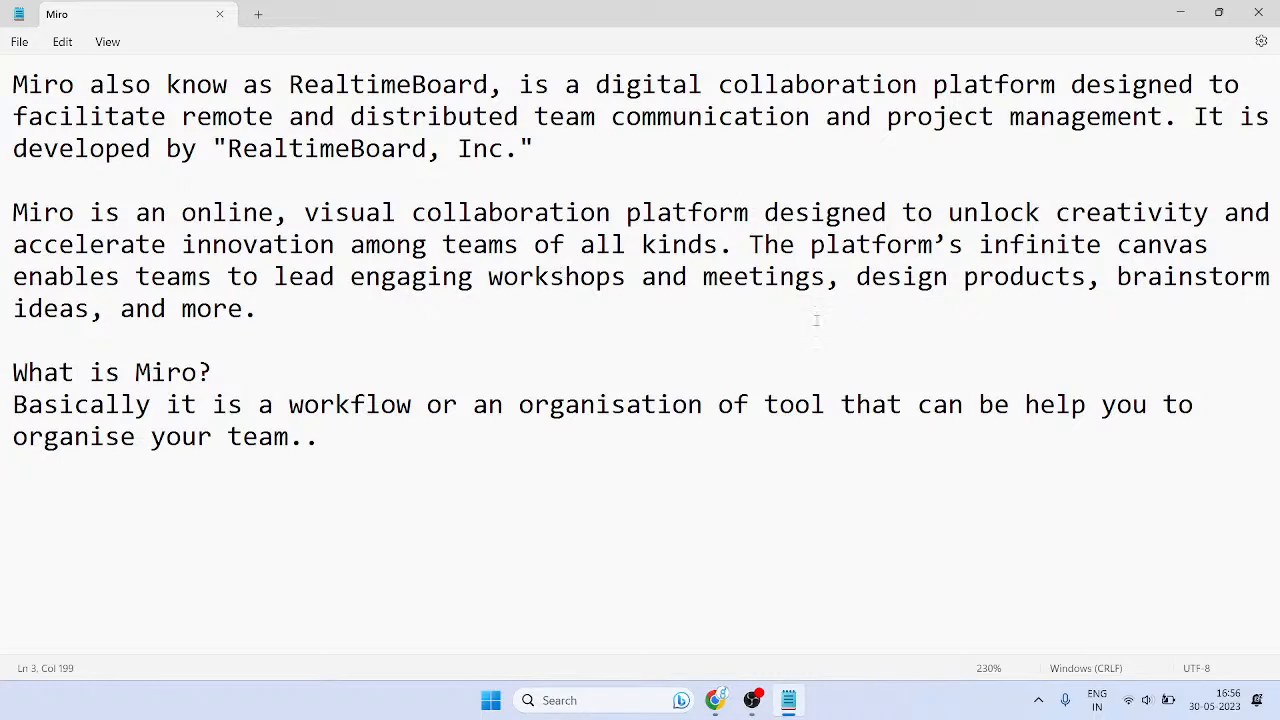
- Highlight the 'What is Miro?' heading and the words 'workflow' and 'tool' in its answer
{"action": "left_click_drag", "start_coordinate": [98, 372], "coordinate": [212, 372]}
{"action": "left_click", "coordinate": [274, 436]}
{"action": "left_click_drag", "start_coordinate": [350, 404], "coordinate": [428, 404]}
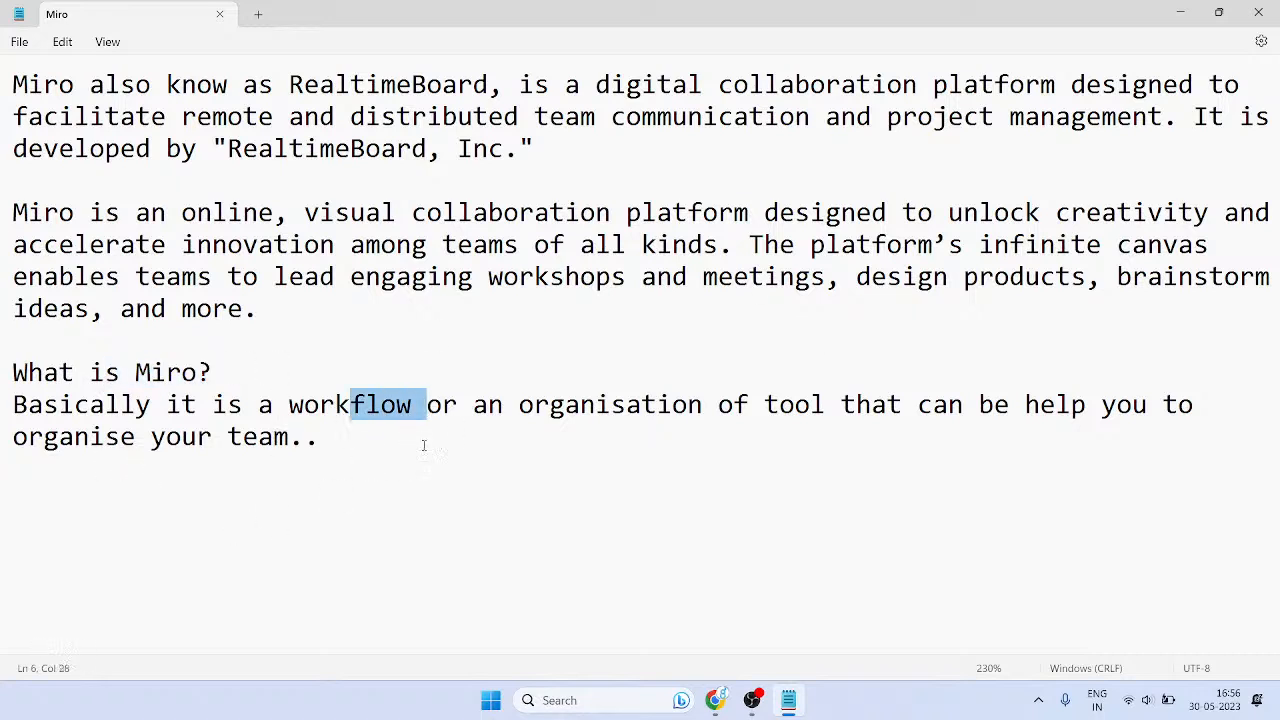
{"action": "left_click", "coordinate": [677, 404]}
{"action": "left_click_drag", "start_coordinate": [764, 404], "coordinate": [842, 404]}
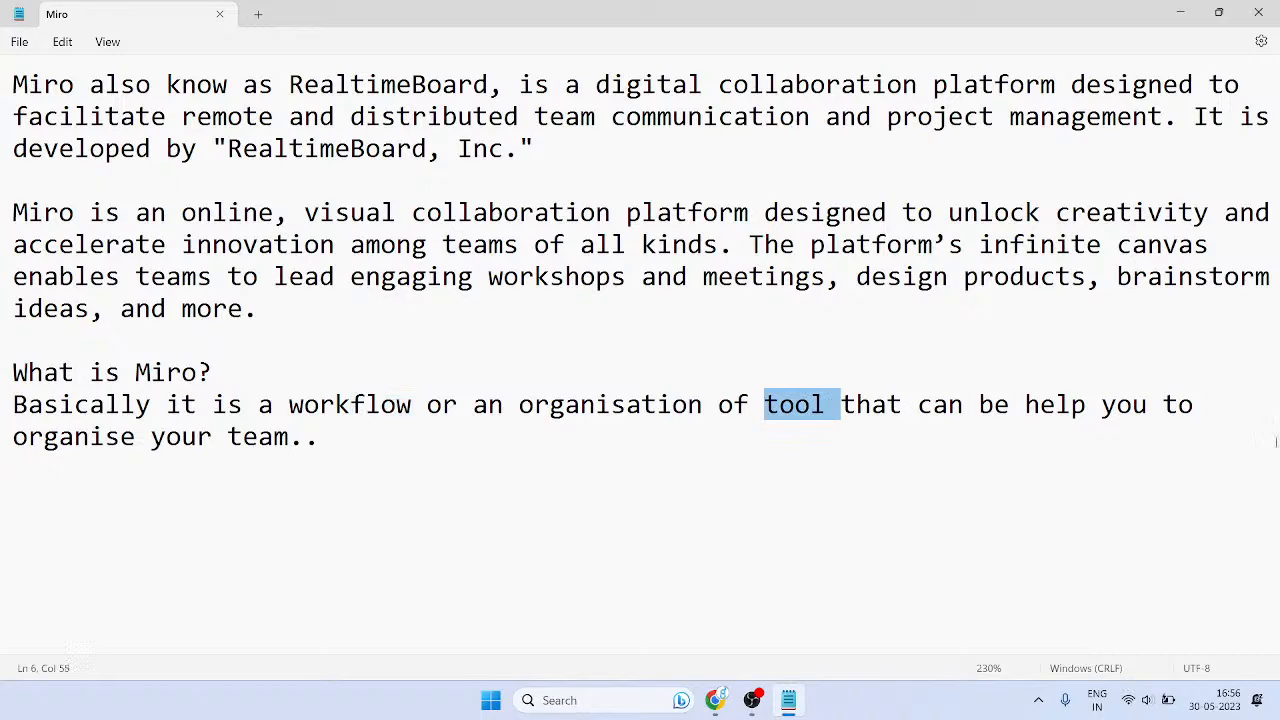
{"action": "left_click_drag", "start_coordinate": [72, 418], "coordinate": [306, 420]}
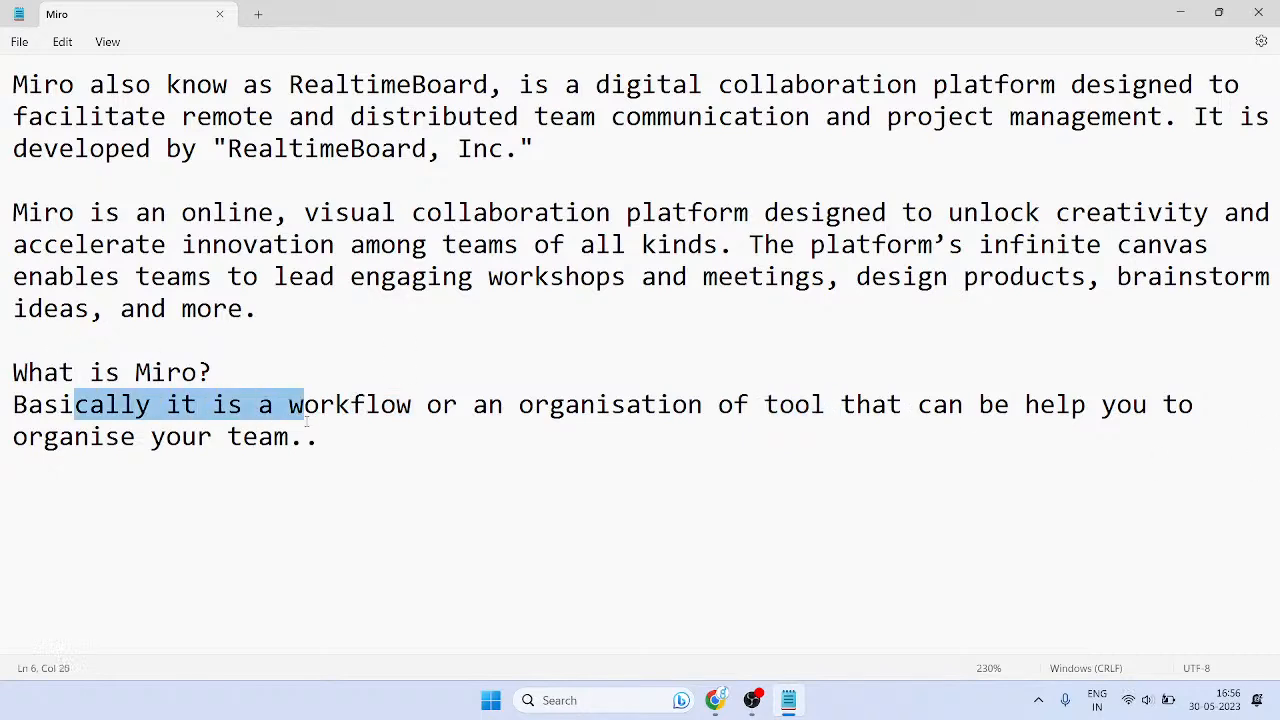
- Select all the notes text, deselect it, and show the desktop
{"action": "key", "text": "ctrl+a"}
{"action": "left_click", "coordinate": [664, 559]}
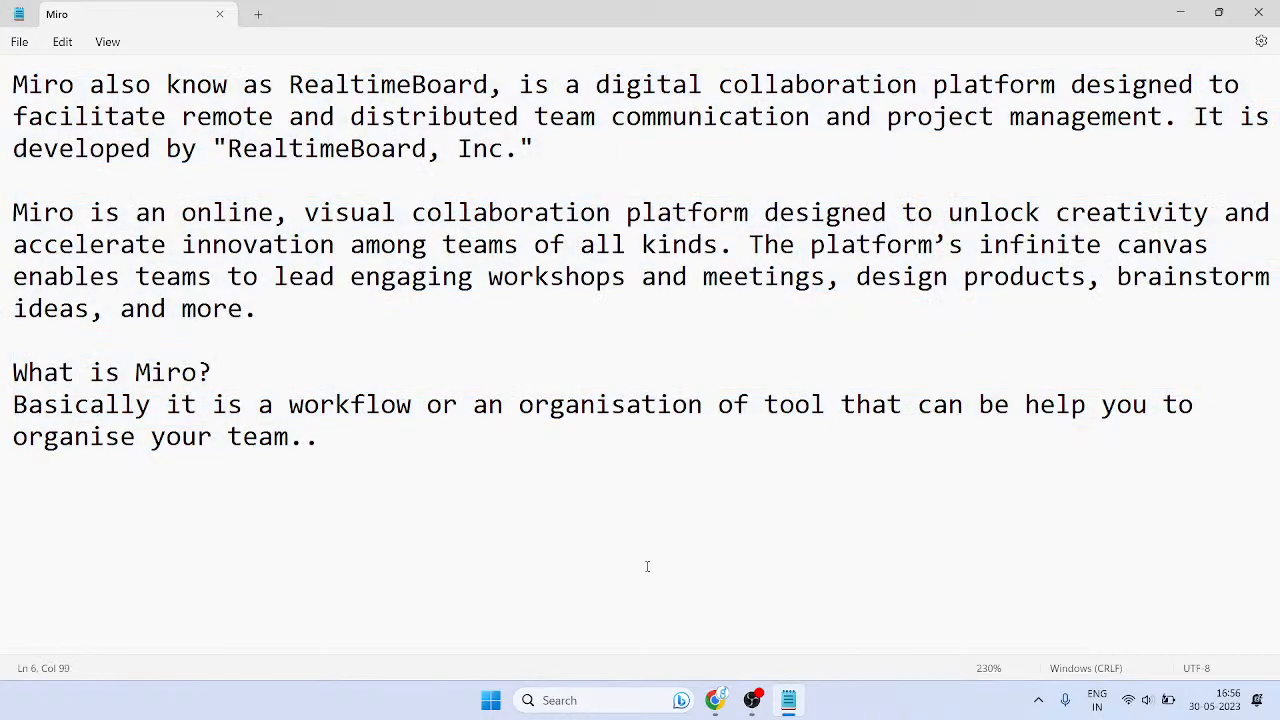
{"action": "key", "text": "super+d"}
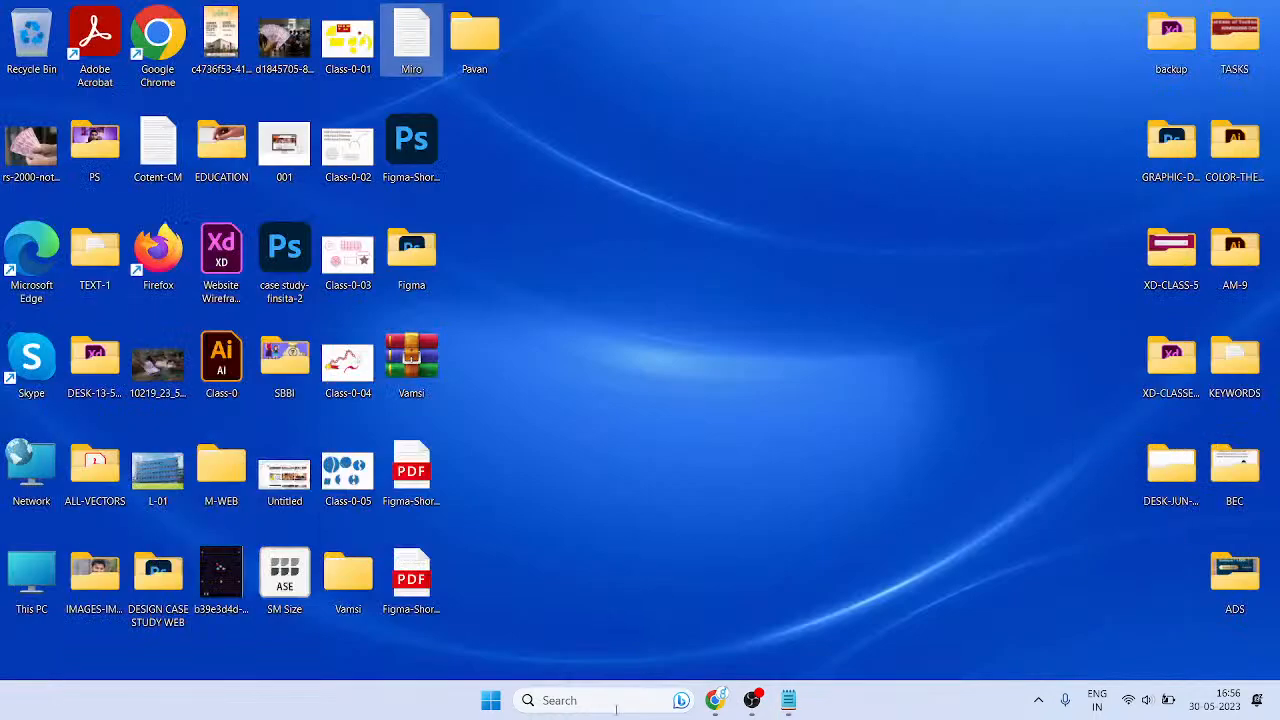
- Launch Chrome, search Google for 'miro', and open the miro.com result
{"action": "double_click", "coordinate": [170, 48]}
{"action": "left_click", "coordinate": [485, 481]}
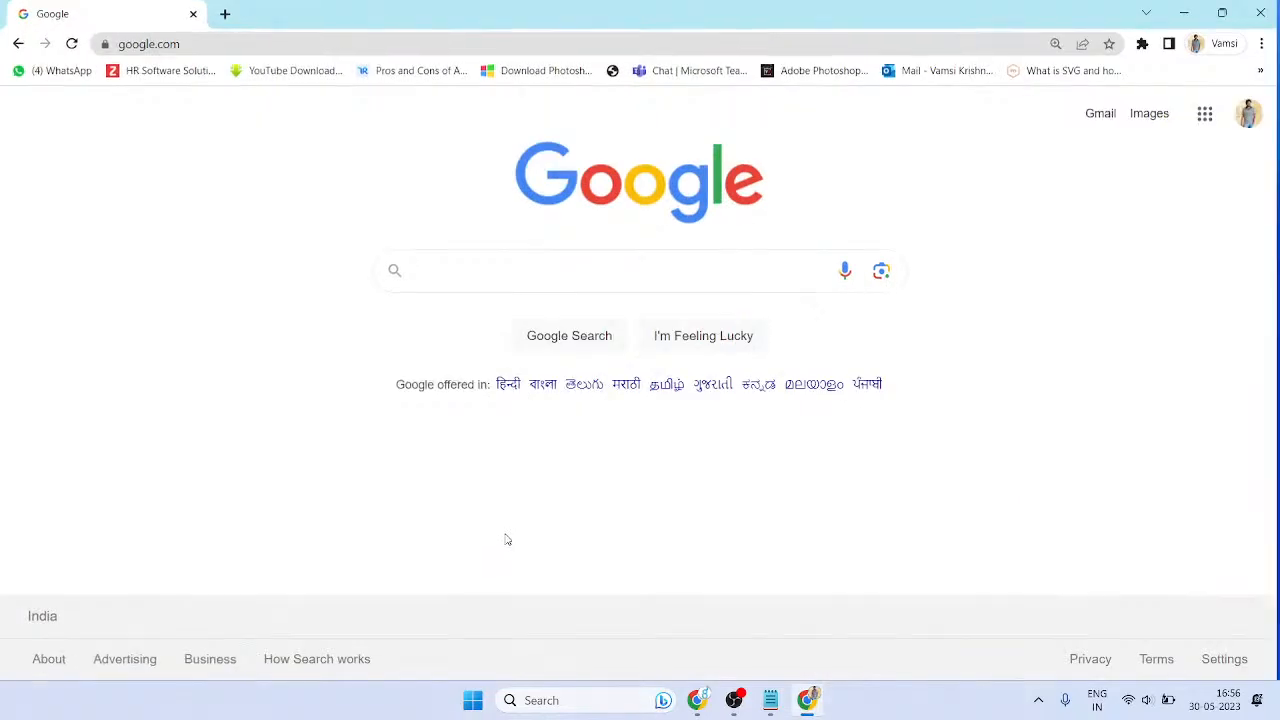
{"action": "type", "text": "mio"}
{"action": "key", "text": "BackSpace"}
{"action": "type", "text": "ro"}
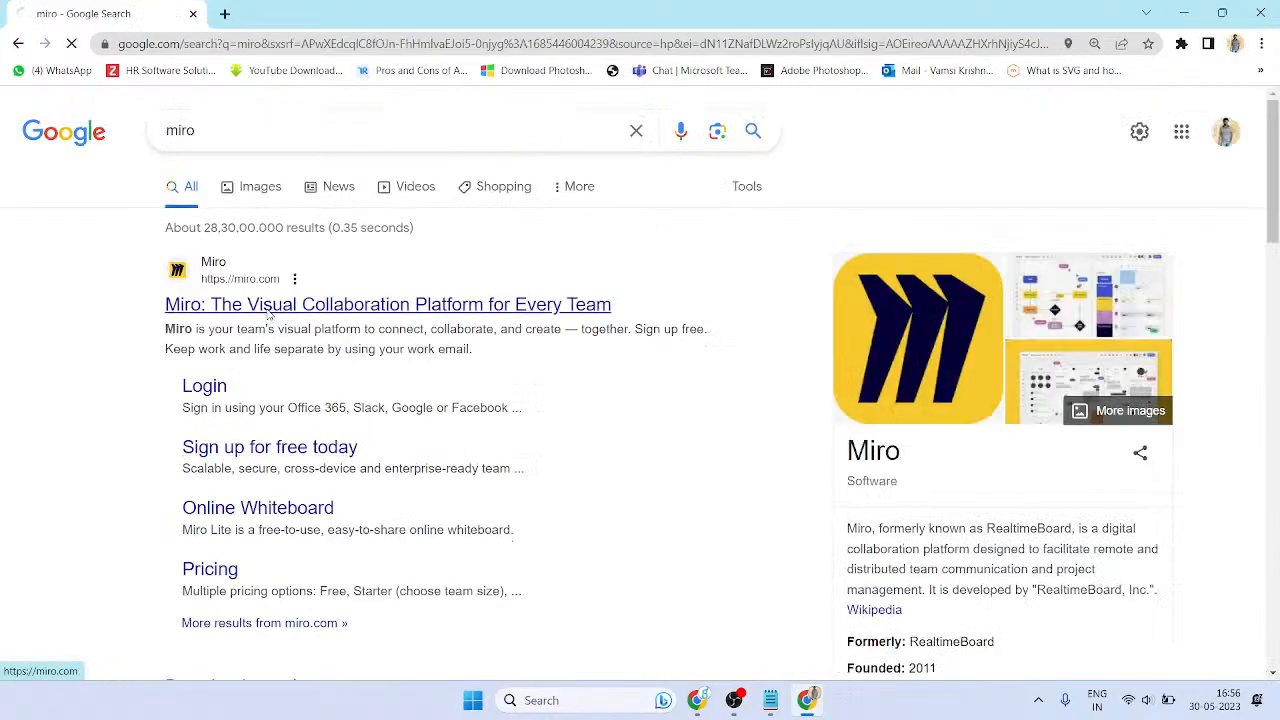
{"action": "left_click", "coordinate": [268, 313]}
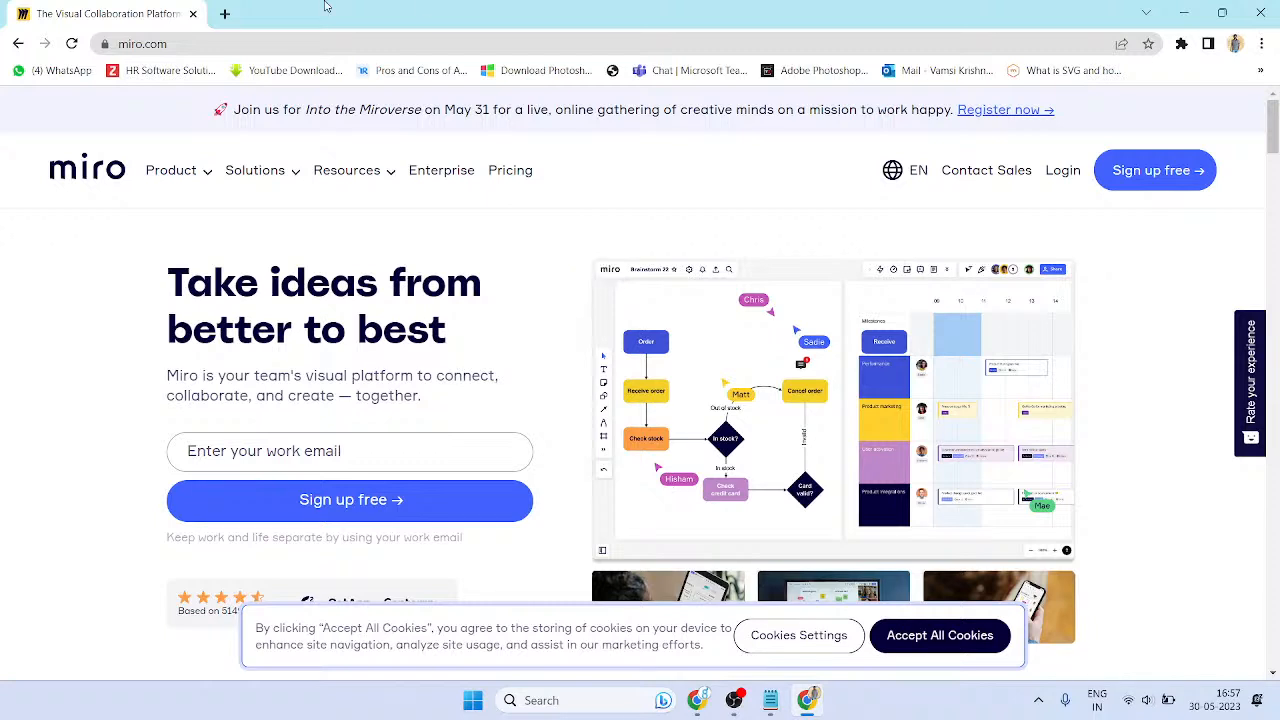
{"action": "mouse_move", "coordinate": [697, 700]}
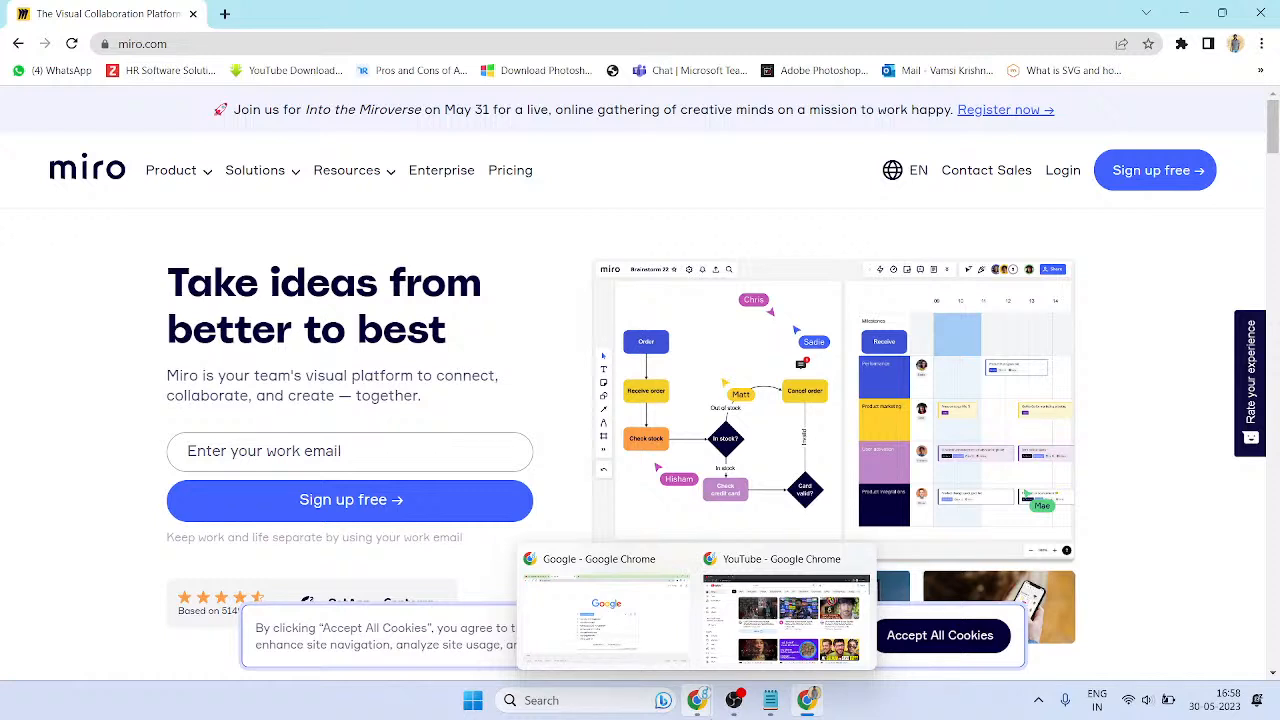
{"action": "scroll", "coordinate": [495, 521], "scroll_direction": "down", "scroll_amount": 1}
{"action": "scroll", "coordinate": [592, 438], "scroll_direction": "up", "scroll_amount": 1}
{"action": "scroll", "coordinate": [592, 438], "scroll_direction": "up", "scroll_amount": 1}
{"action": "left_click_drag", "start_coordinate": [152, 307], "coordinate": [300, 332]}
{"action": "left_click_drag", "start_coordinate": [169, 380], "coordinate": [432, 377]}
{"action": "left_click", "coordinate": [417, 379]}
{"action": "left_click_drag", "start_coordinate": [225, 396], "coordinate": [374, 396]}
{"action": "left_click_drag", "start_coordinate": [395, 397], "coordinate": [441, 395]}
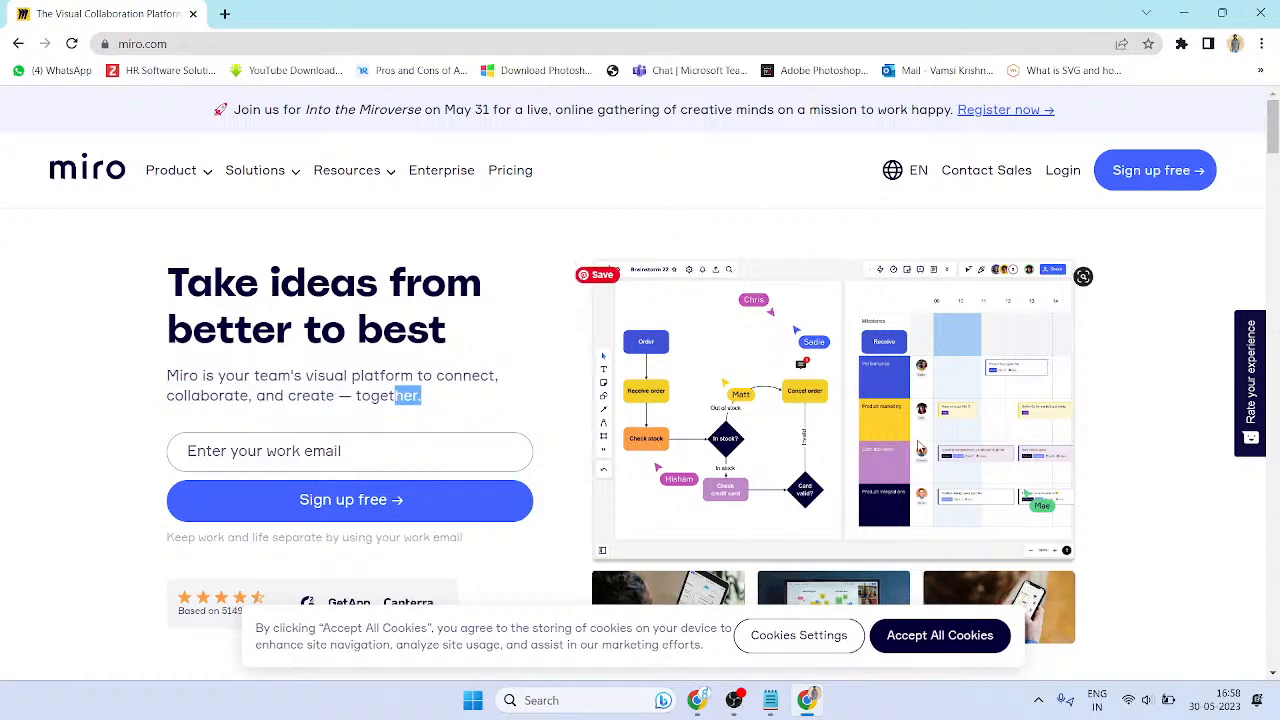
- Scroll the homepage and highlight the 'Connect your tools' heading and 'close your tabs'
{"action": "scroll", "coordinate": [817, 446], "scroll_direction": "down", "scroll_amount": 5}
{"action": "scroll", "coordinate": [369, 408], "scroll_direction": "down", "scroll_amount": 1}
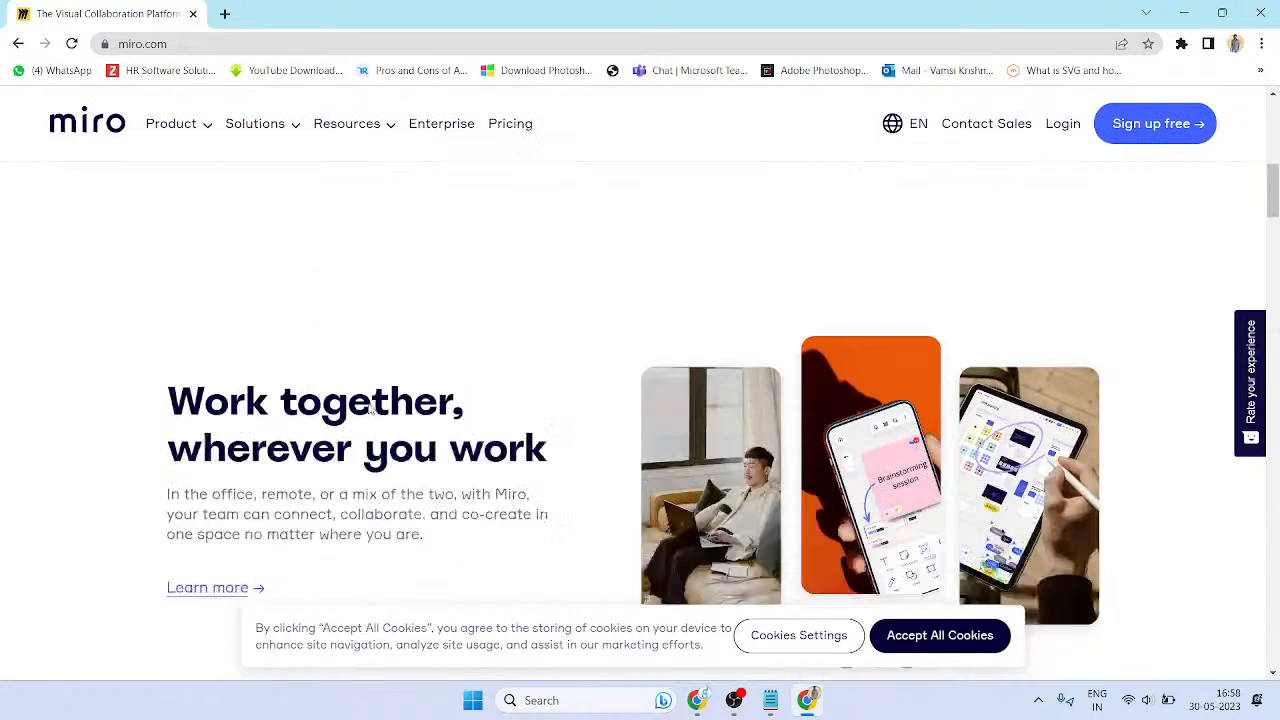
{"action": "scroll", "coordinate": [609, 200], "scroll_direction": "up", "scroll_amount": 1}
{"action": "left_click_drag", "start_coordinate": [632, 176], "coordinate": [797, 178]}
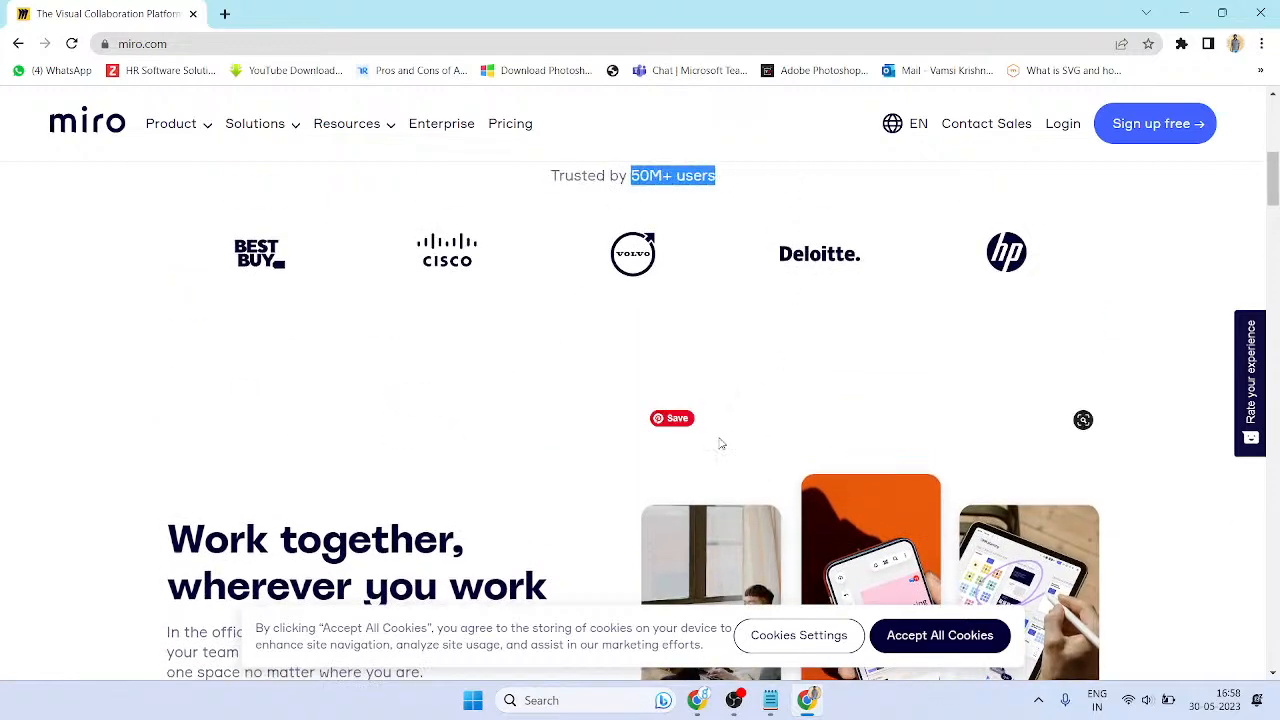
{"action": "scroll", "coordinate": [723, 443], "scroll_direction": "down", "scroll_amount": 2}
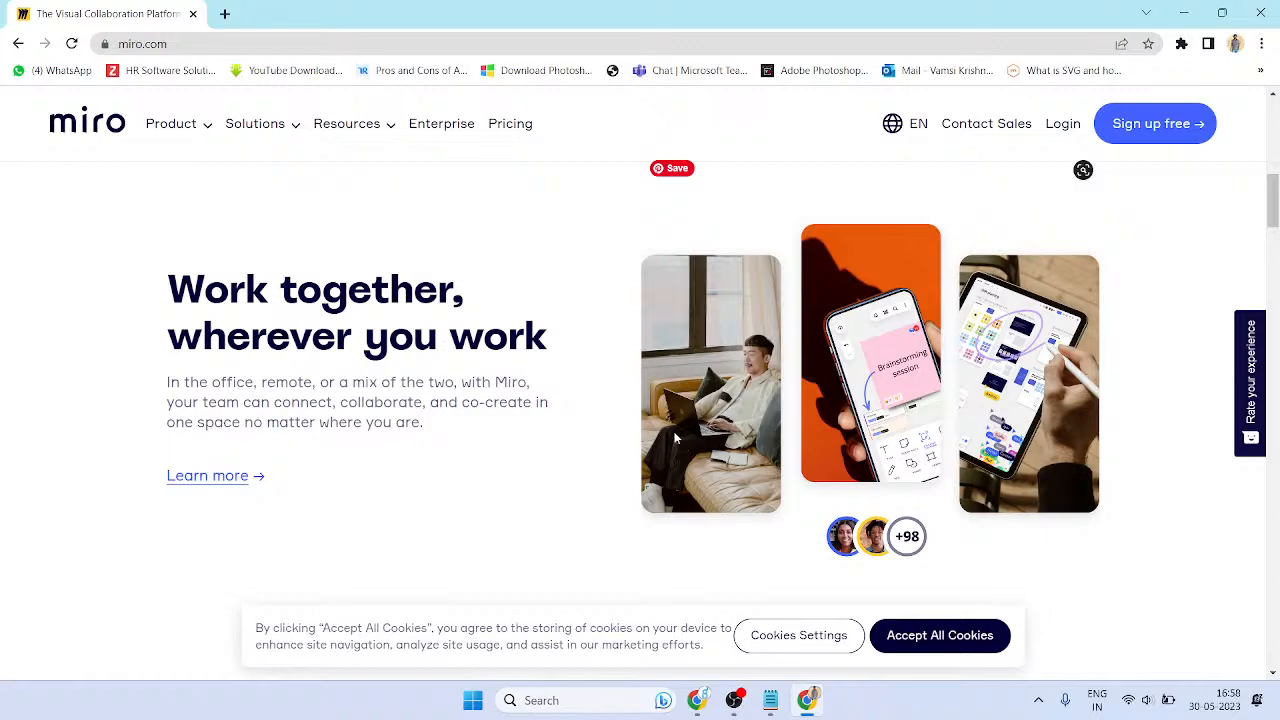
{"action": "scroll", "coordinate": [665, 437], "scroll_direction": "down", "scroll_amount": 2}
{"action": "scroll", "coordinate": [651, 437], "scroll_direction": "up", "scroll_amount": 2}
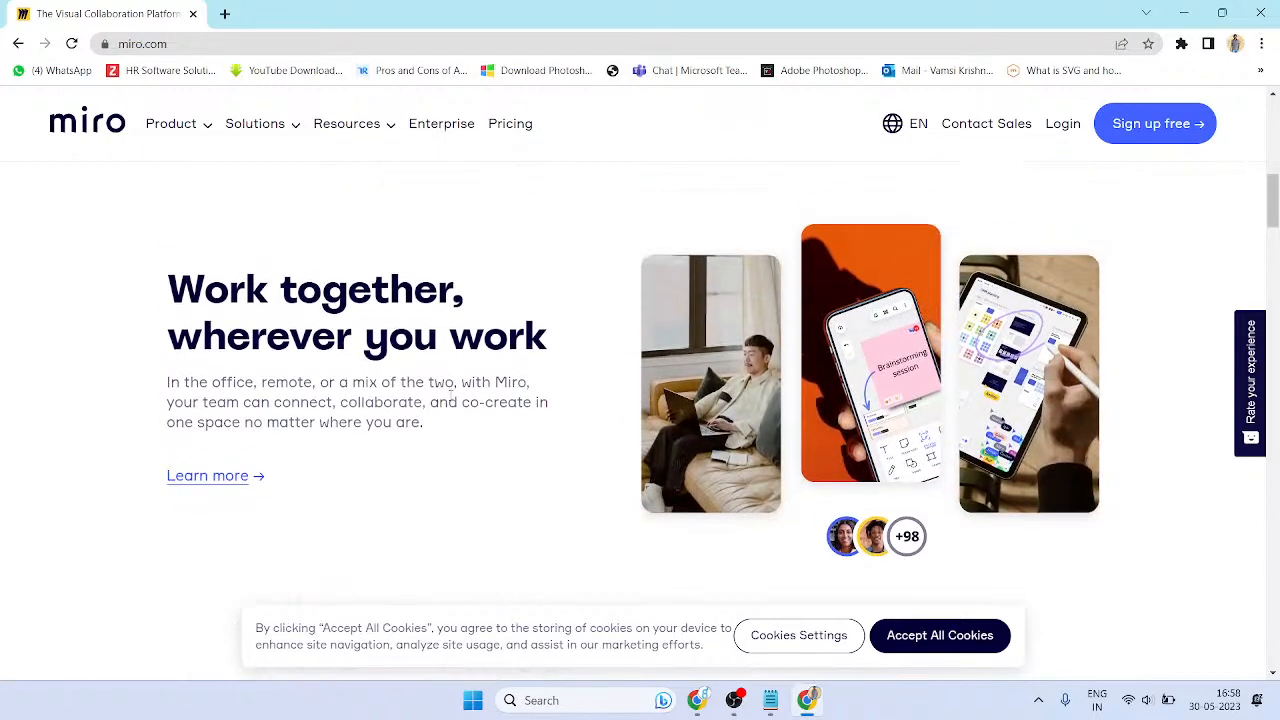
{"action": "left_click_drag", "start_coordinate": [264, 381], "coordinate": [508, 483]}
{"action": "left_click", "coordinate": [508, 483]}
{"action": "scroll", "coordinate": [508, 483], "scroll_direction": "down", "scroll_amount": 5}
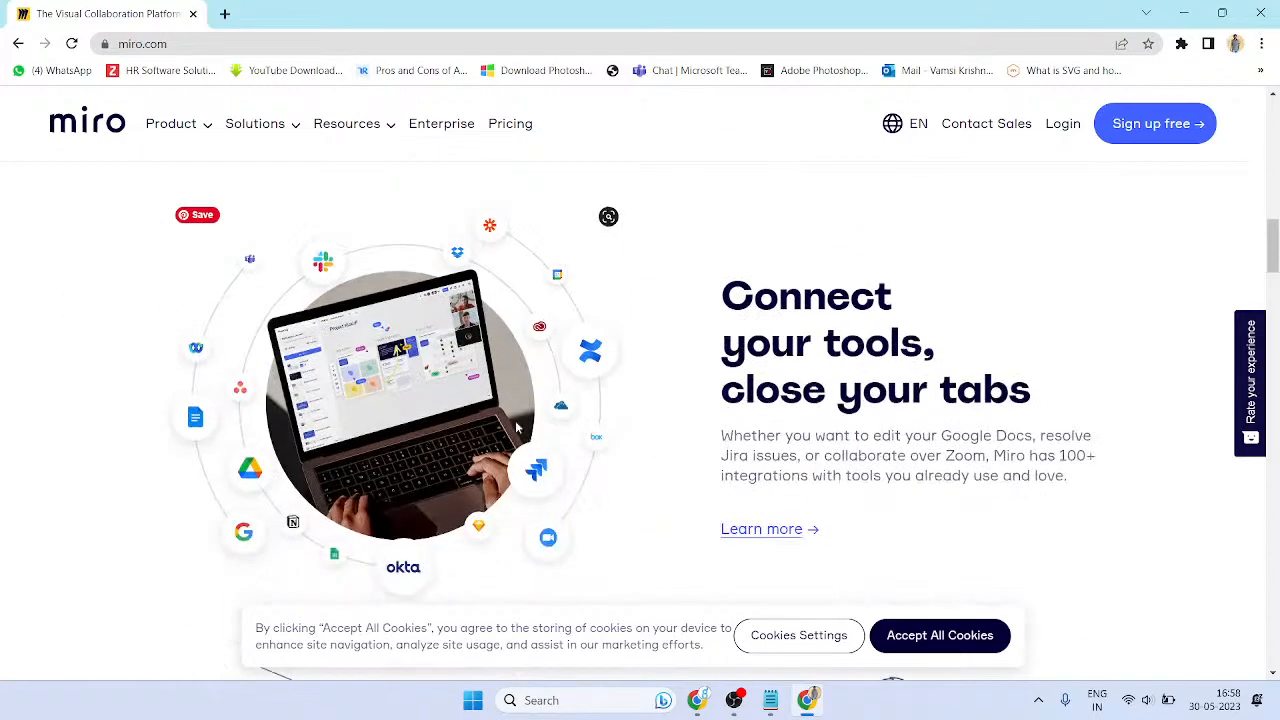
{"action": "left_click_drag", "start_coordinate": [778, 305], "coordinate": [955, 339]}
{"action": "left_click_drag", "start_coordinate": [752, 392], "coordinate": [1008, 392]}
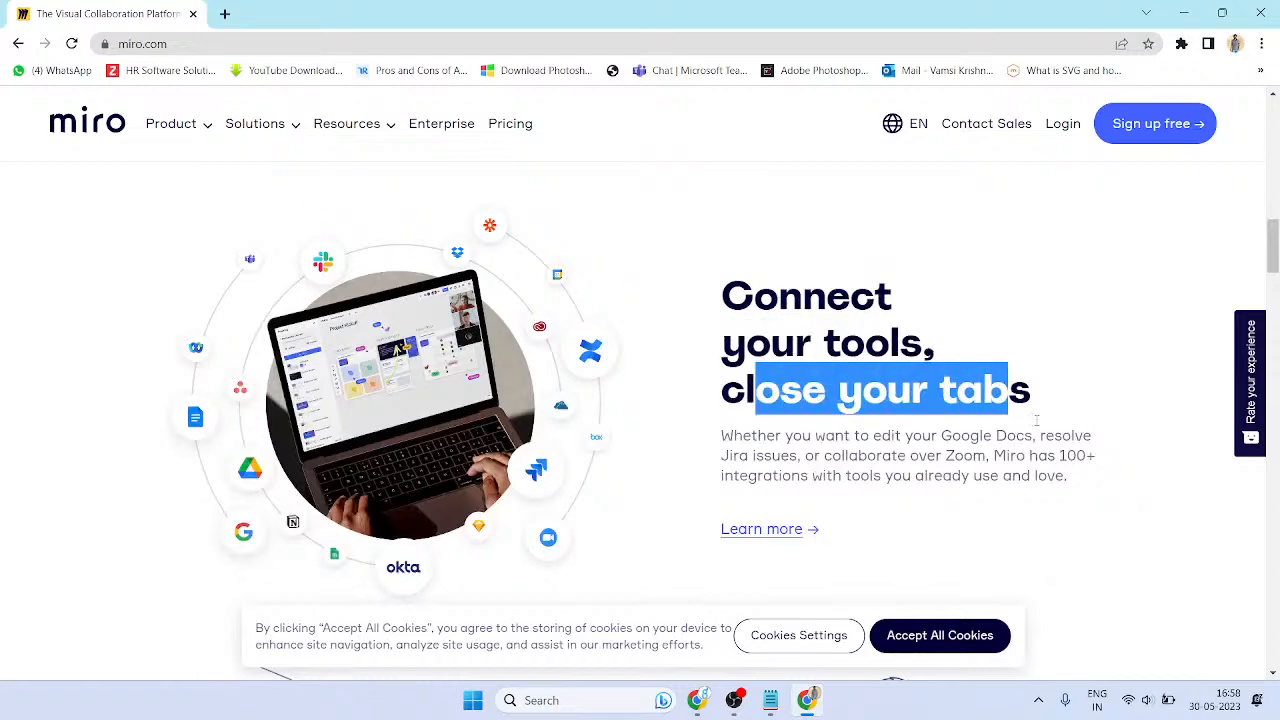
- Scroll further down to the 'Built for the way you work' Brainstorming section
{"action": "scroll", "coordinate": [735, 268], "scroll_direction": "down", "scroll_amount": 3}
{"action": "scroll", "coordinate": [735, 268], "scroll_direction": "up", "scroll_amount": 1}
{"action": "left_click_drag", "start_coordinate": [786, 268], "coordinate": [1041, 287]}
{"action": "left_click", "coordinate": [982, 283]}
{"action": "left_click", "coordinate": [1030, 299]}
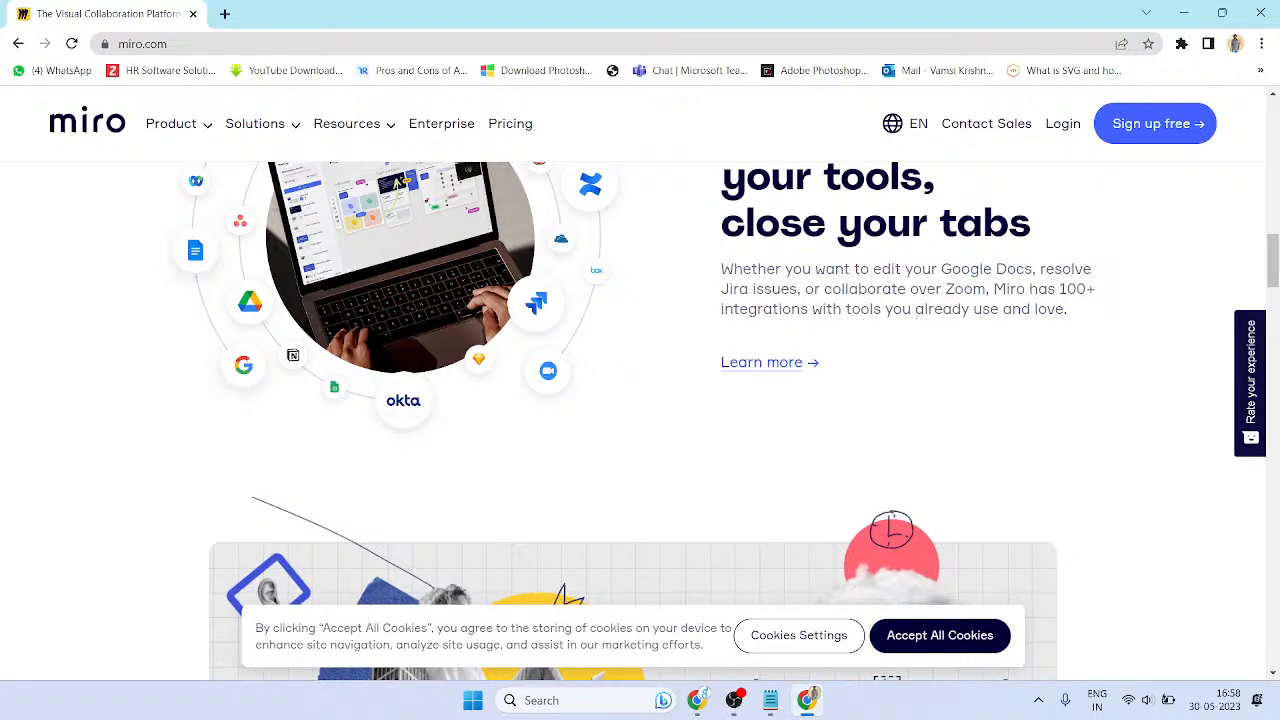
{"action": "scroll", "coordinate": [957, 334], "scroll_direction": "down", "scroll_amount": 2}
{"action": "scroll", "coordinate": [814, 386], "scroll_direction": "up", "scroll_amount": 3}
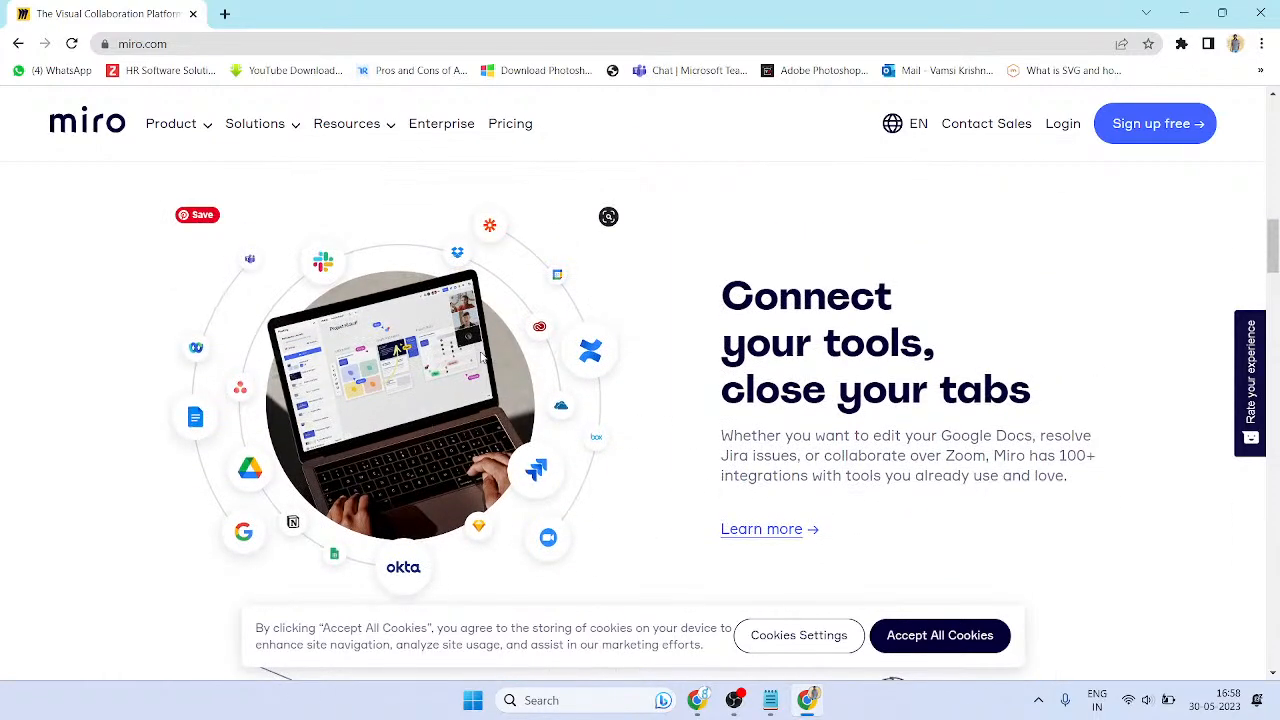
{"action": "scroll", "coordinate": [586, 409], "scroll_direction": "down", "scroll_amount": 5}
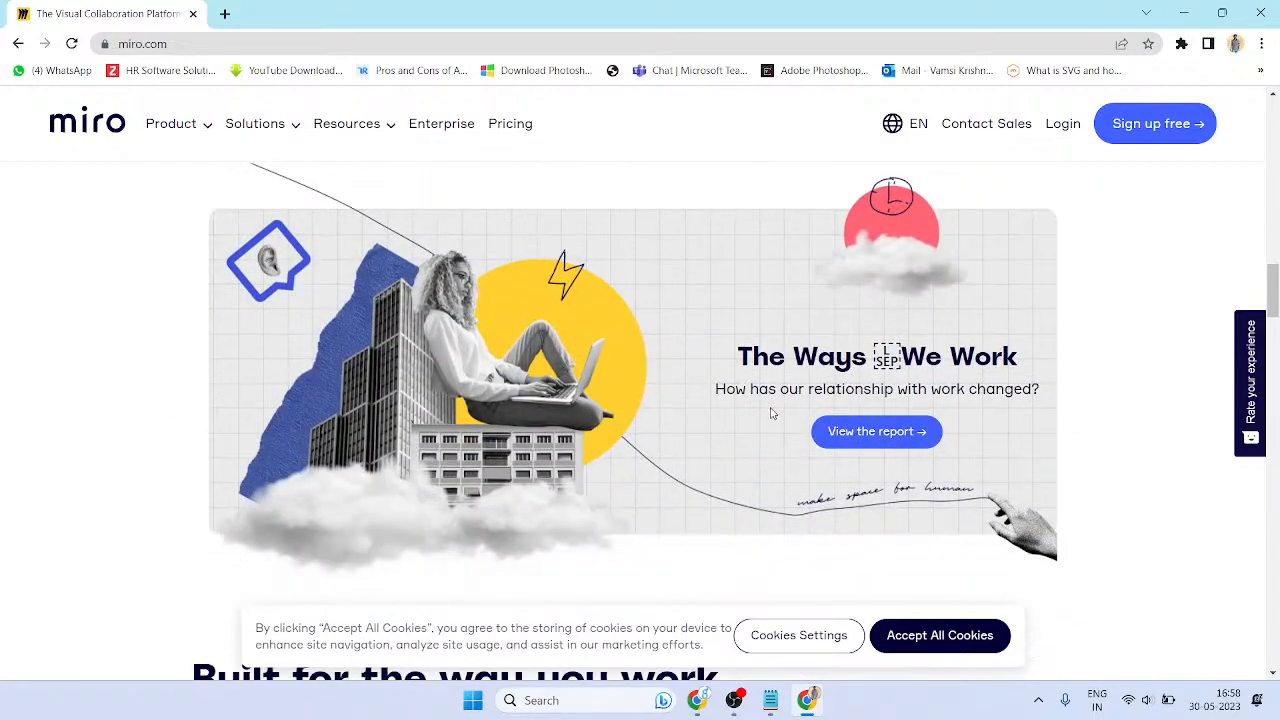
{"action": "scroll", "coordinate": [787, 421], "scroll_direction": "down", "scroll_amount": 2}
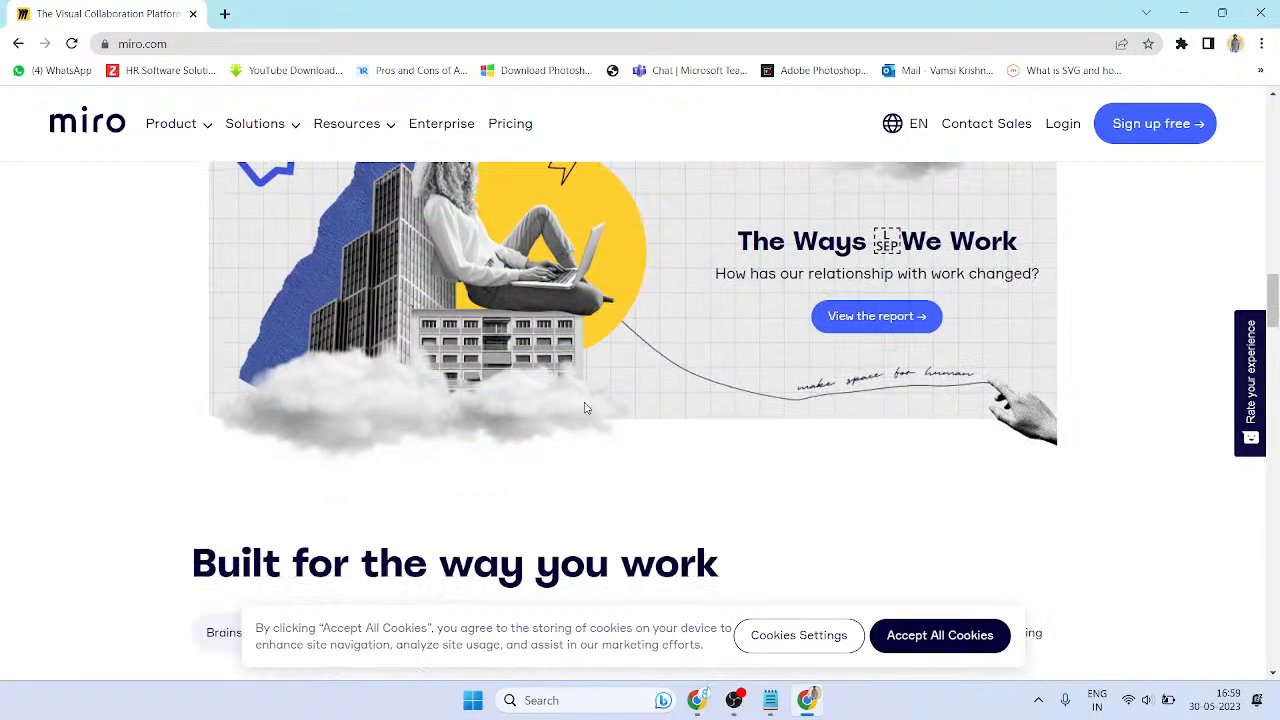
{"action": "scroll", "coordinate": [600, 335], "scroll_direction": "up", "scroll_amount": 1}
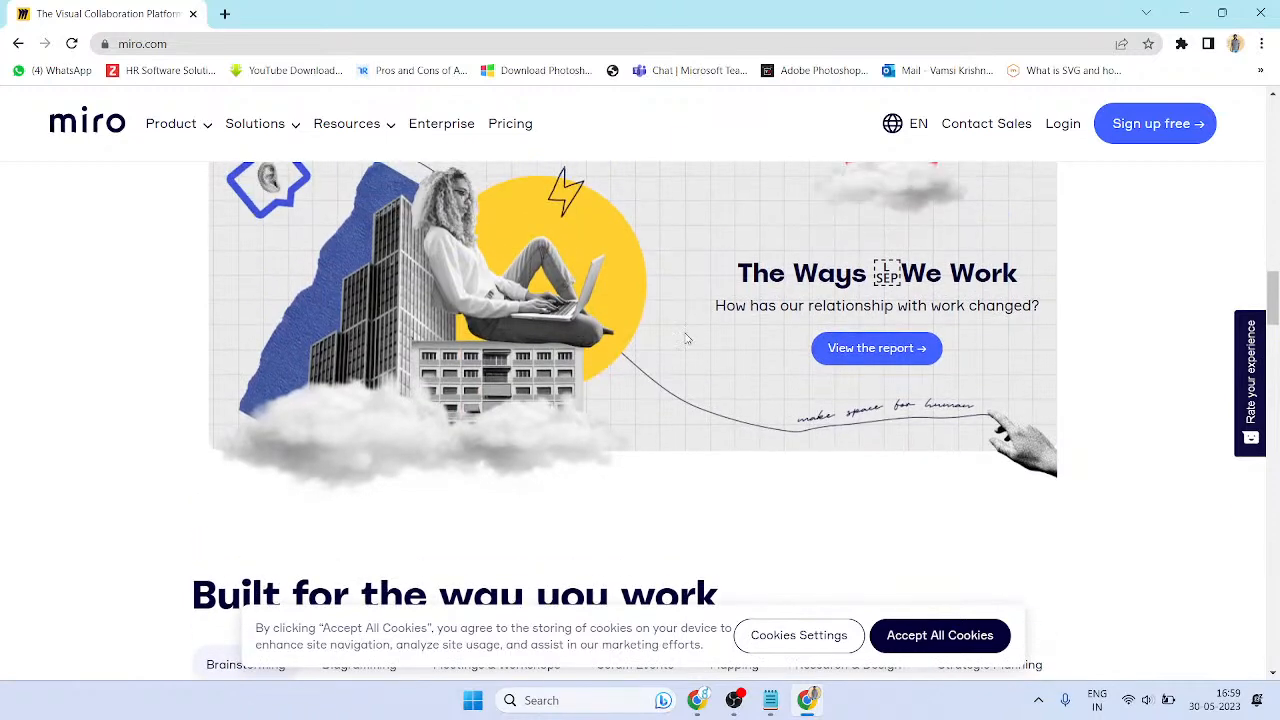
{"action": "scroll", "coordinate": [837, 375], "scroll_direction": "up", "scroll_amount": 2}
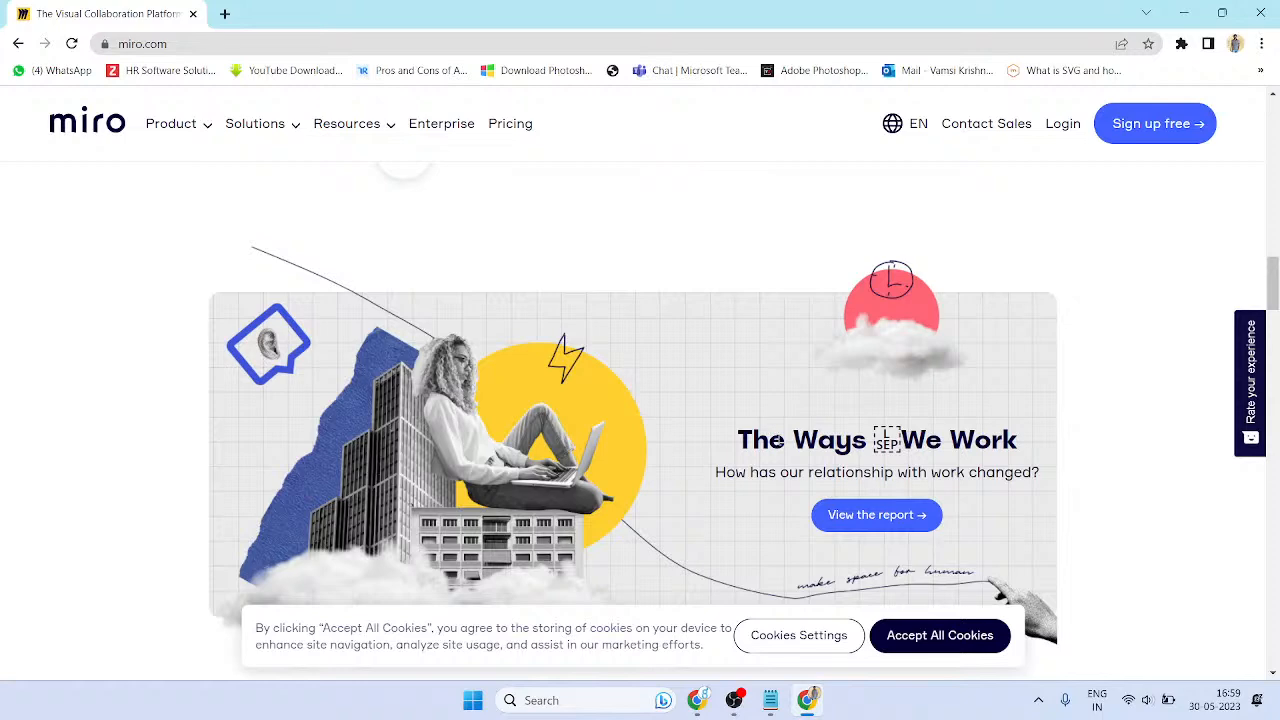
{"action": "scroll", "coordinate": [786, 394], "scroll_direction": "down", "scroll_amount": 5}
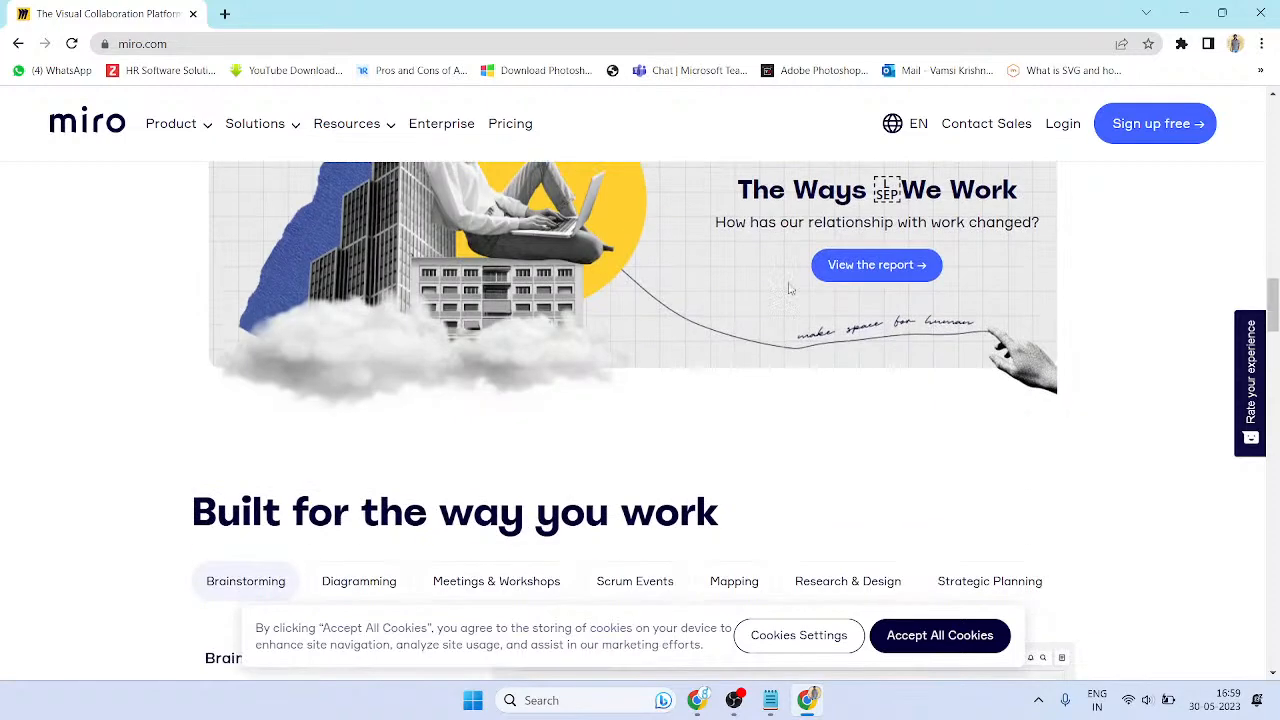
{"action": "scroll", "coordinate": [706, 320], "scroll_direction": "down", "scroll_amount": 1}
- Read through the Brainstorming description, highlighting its words and the Learn more link
{"action": "scroll", "coordinate": [343, 240], "scroll_direction": "up", "scroll_amount": 1}
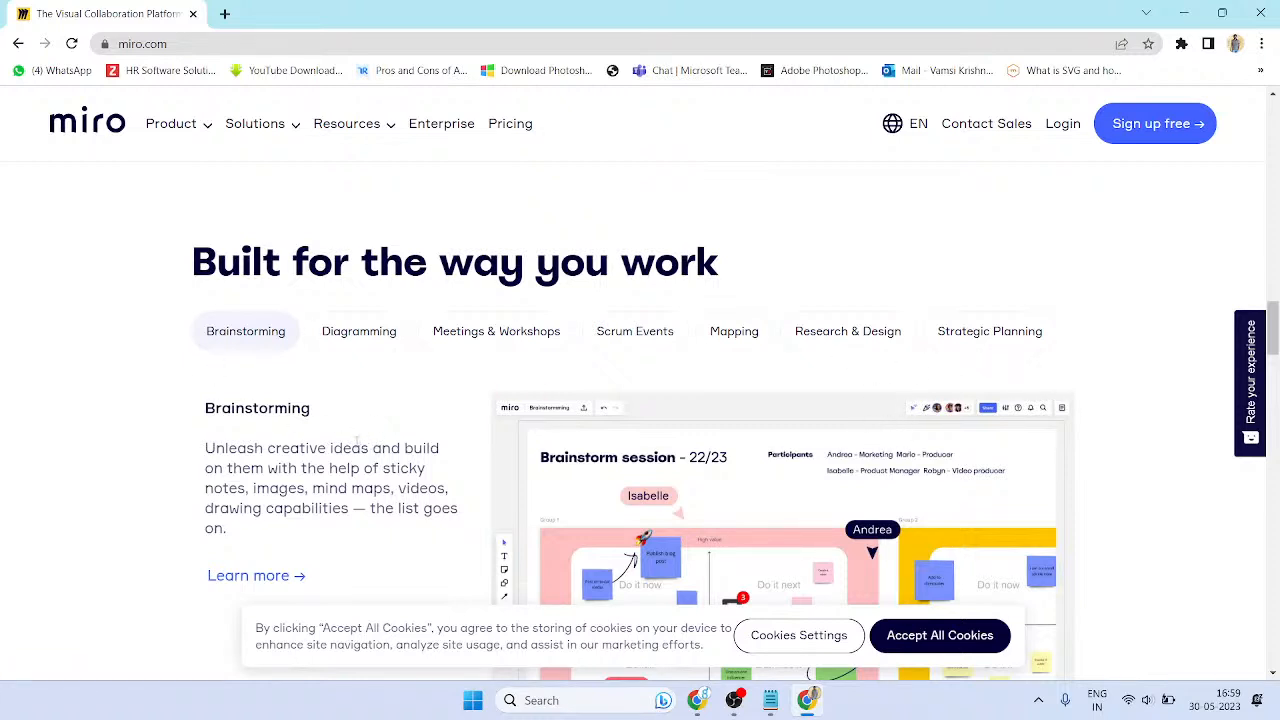
{"action": "scroll", "coordinate": [357, 442], "scroll_direction": "down", "scroll_amount": 1}
{"action": "left_click_drag", "start_coordinate": [230, 365], "coordinate": [376, 386]}
{"action": "left_click", "coordinate": [362, 385]}
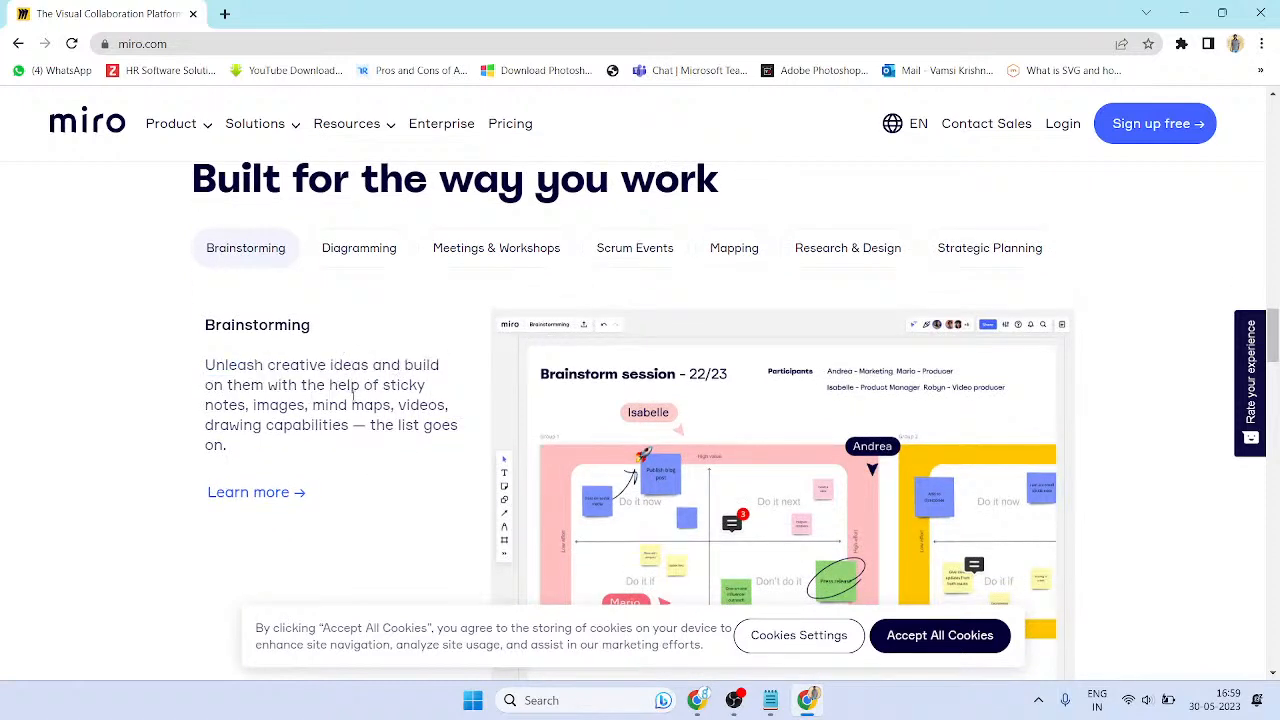
{"action": "left_click_drag", "start_coordinate": [278, 405], "coordinate": [300, 405]}
{"action": "scroll", "coordinate": [665, 400], "scroll_direction": "down", "scroll_amount": 1}
{"action": "left_click_drag", "start_coordinate": [338, 321], "coordinate": [347, 321]}
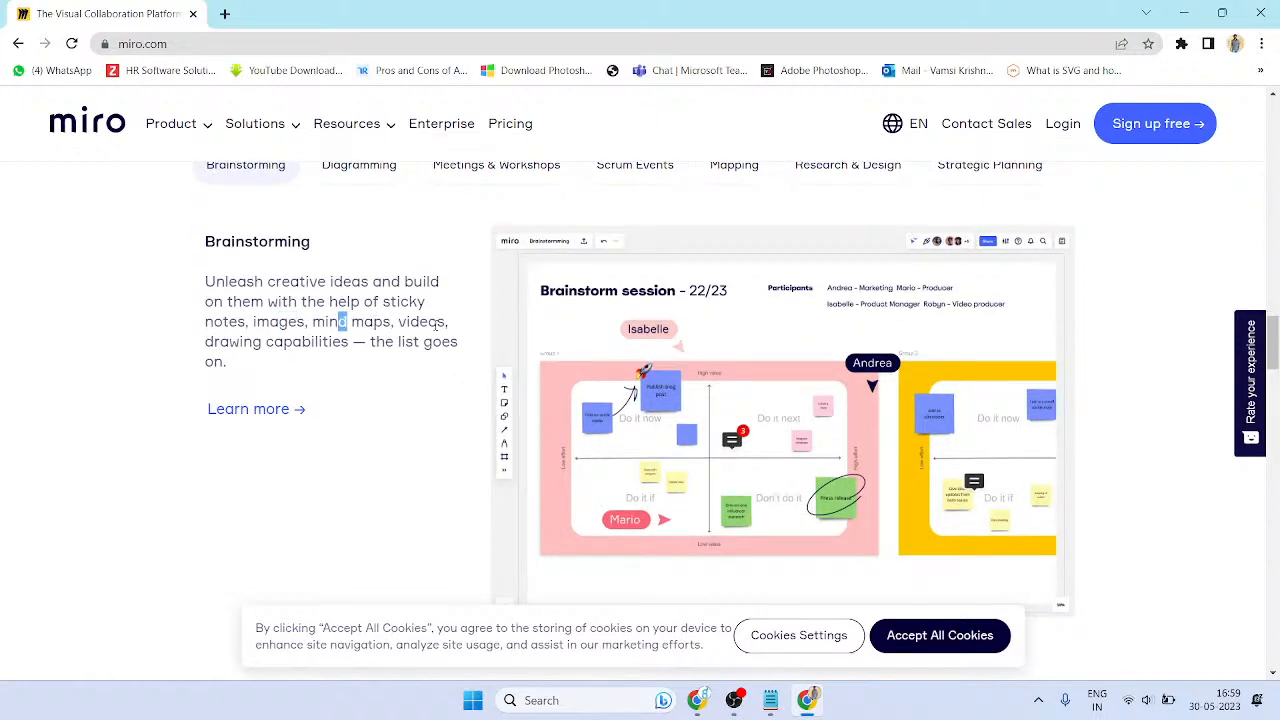
{"action": "left_click_drag", "start_coordinate": [243, 342], "coordinate": [445, 343]}
{"action": "left_click", "coordinate": [278, 379]}
{"action": "left_click_drag", "start_coordinate": [278, 380], "coordinate": [440, 430]}
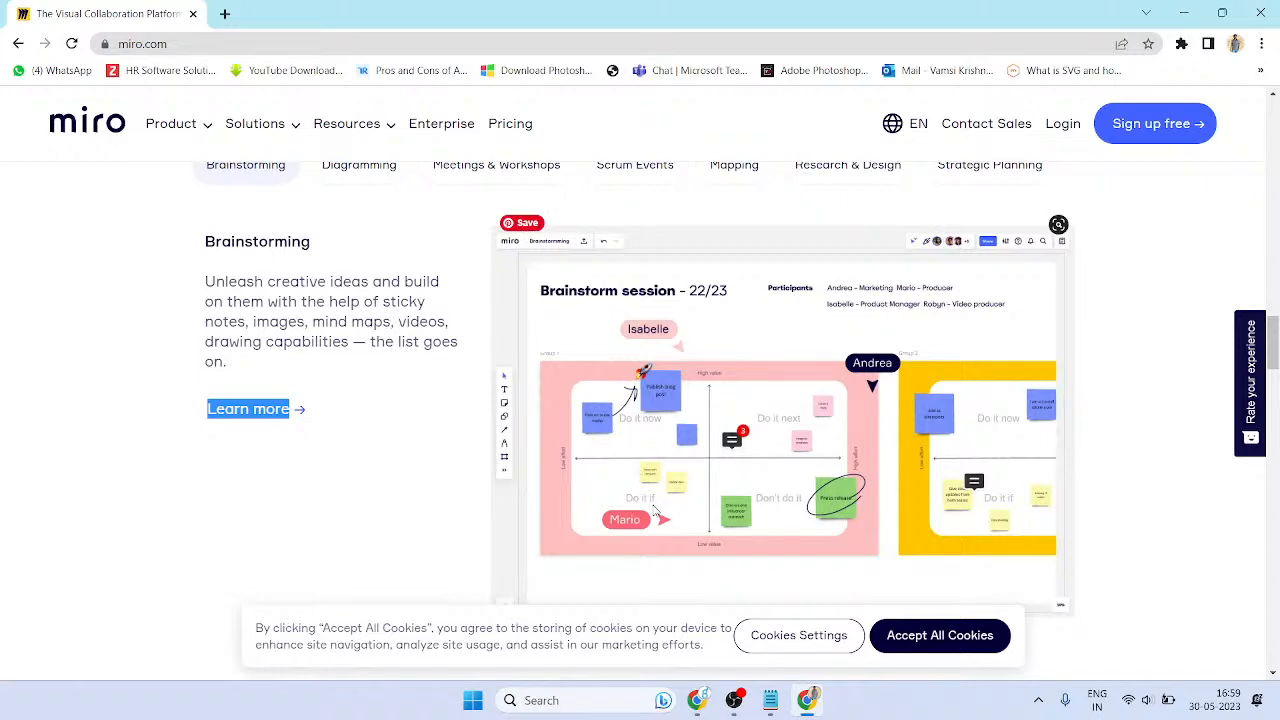
- Scroll down to the 'Built for all kinds of teams' section showing UX & Design
{"action": "scroll", "coordinate": [623, 491], "scroll_direction": "down", "scroll_amount": 3}
{"action": "scroll", "coordinate": [623, 491], "scroll_direction": "up", "scroll_amount": 4}
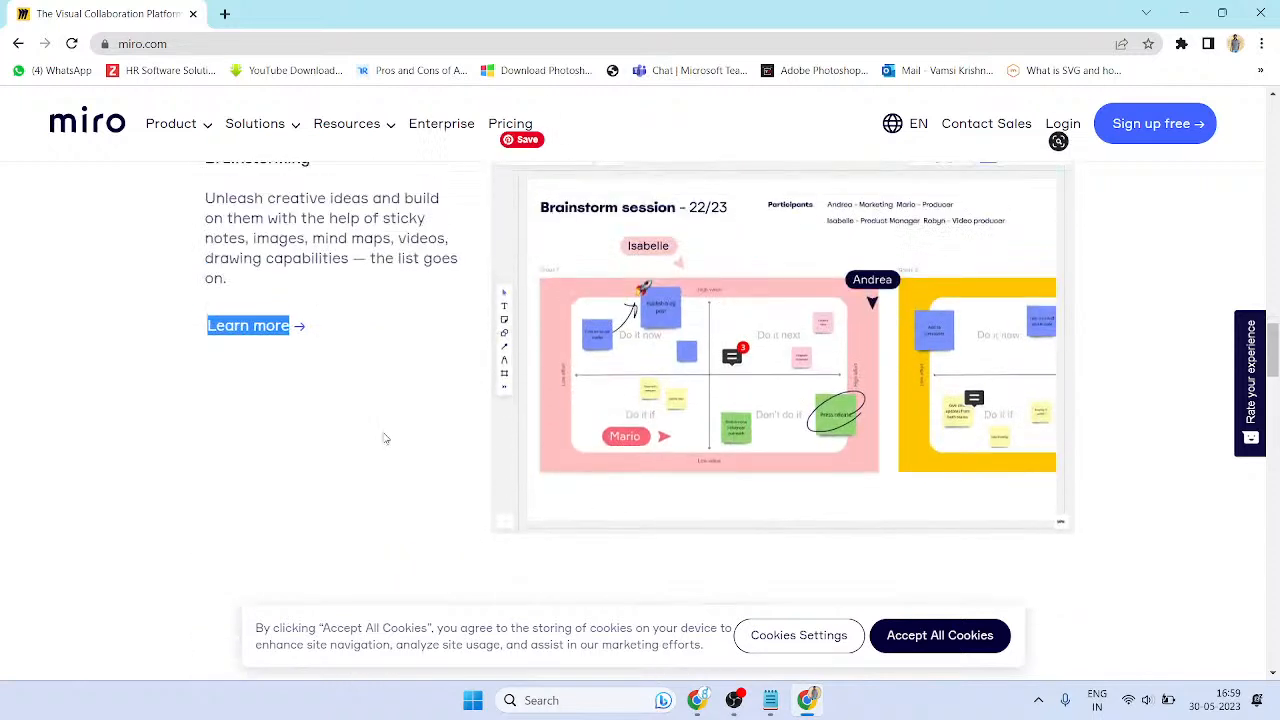
{"action": "scroll", "coordinate": [1038, 403], "scroll_direction": "down", "scroll_amount": 3}
{"action": "scroll", "coordinate": [738, 328], "scroll_direction": "up", "scroll_amount": 1}
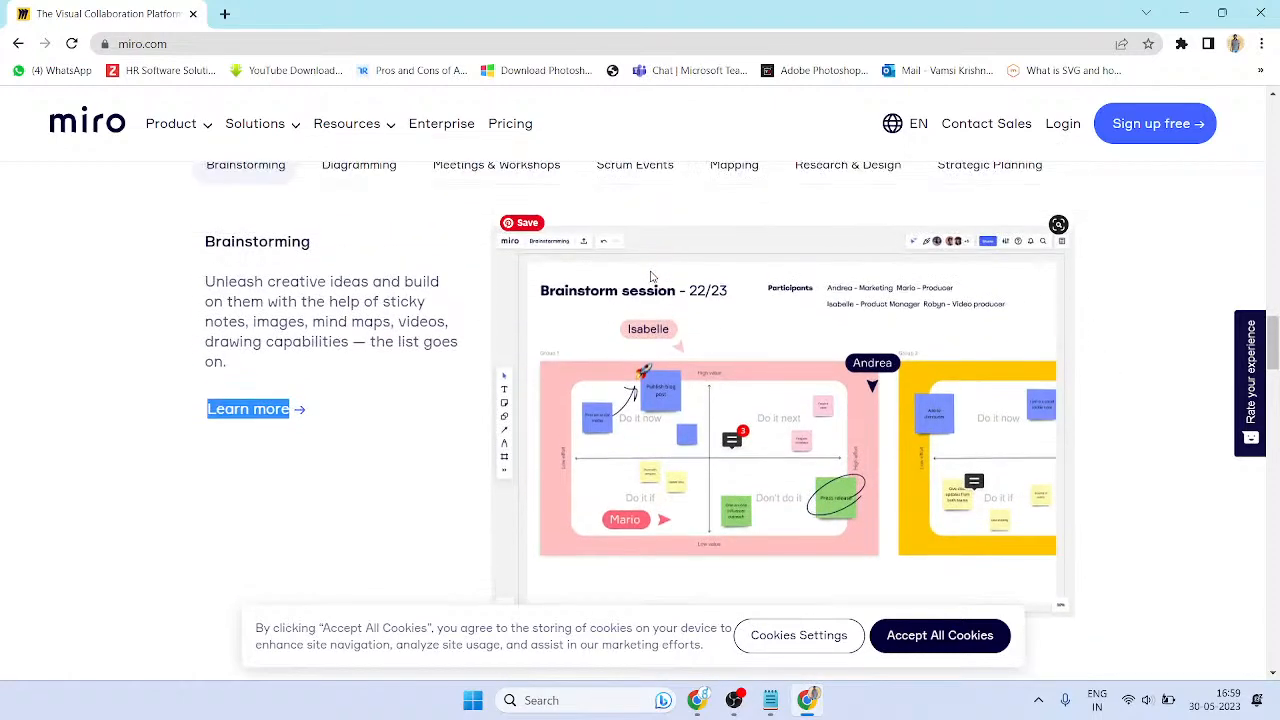
{"action": "scroll", "coordinate": [650, 276], "scroll_direction": "down", "scroll_amount": 5}
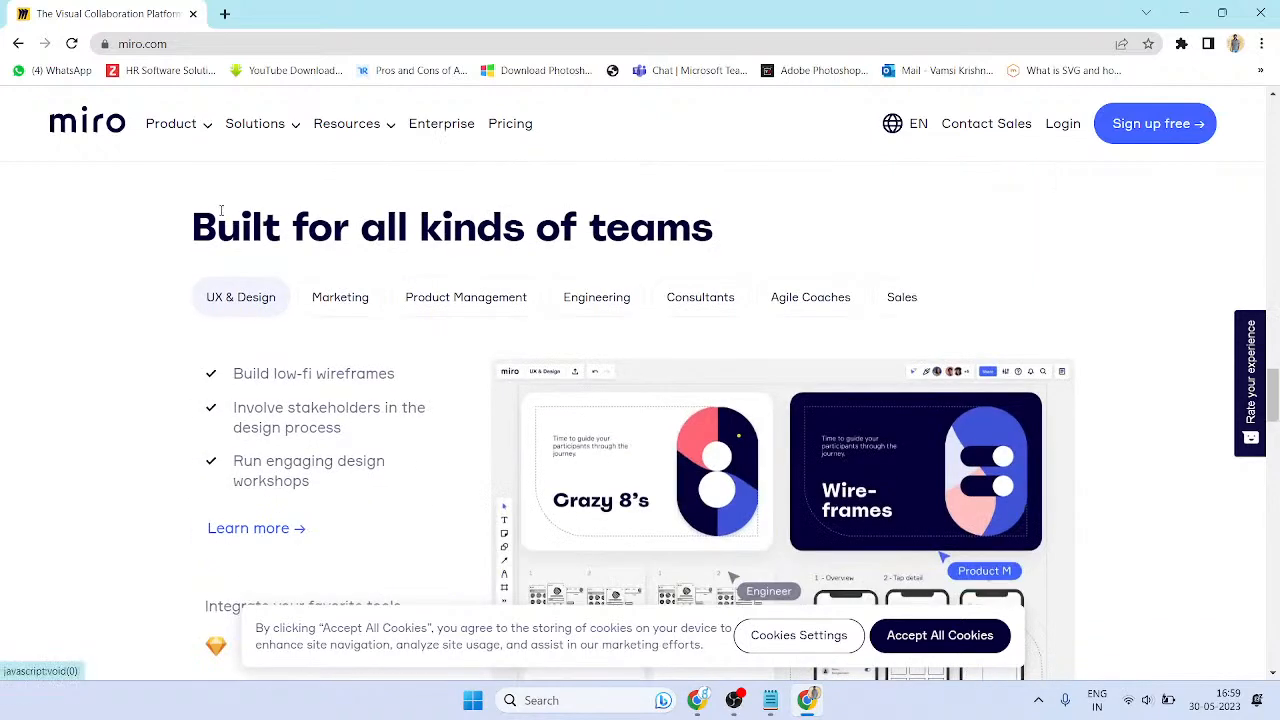
- Scroll through the homepage, highlighting the word 'process' in the feature list
{"action": "scroll", "coordinate": [500, 343], "scroll_direction": "down", "scroll_amount": 1}
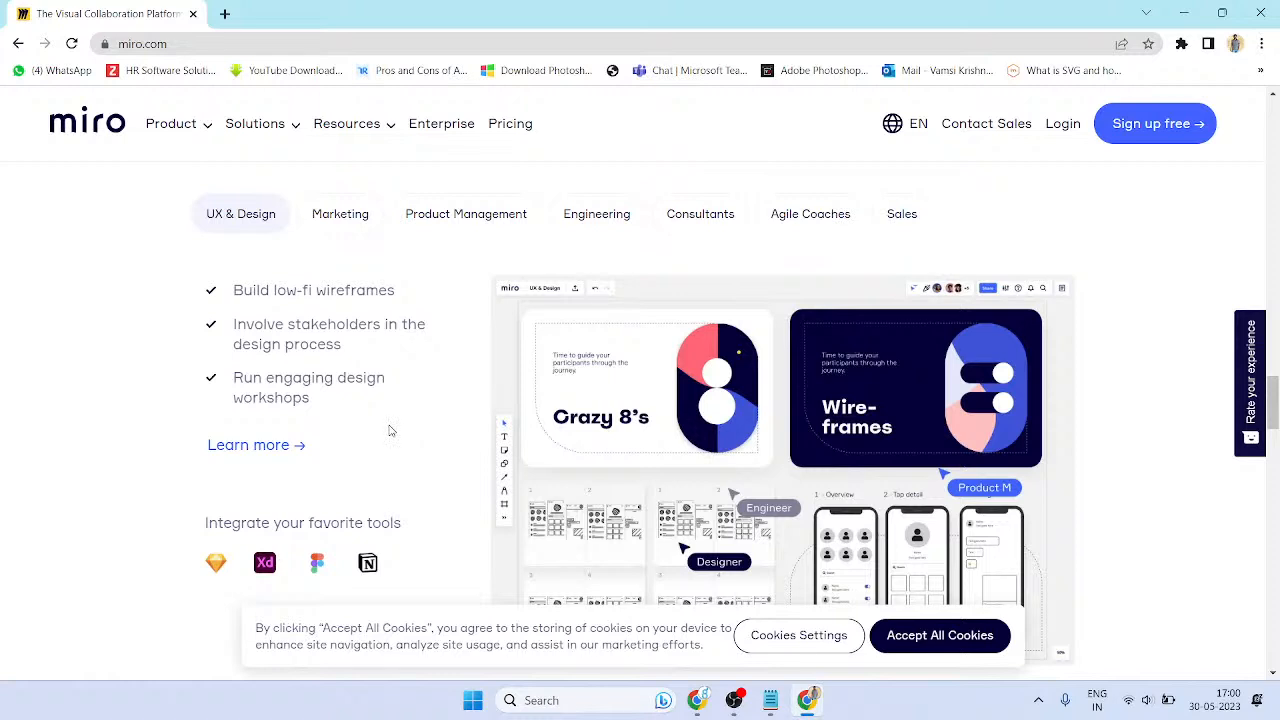
{"action": "scroll", "coordinate": [391, 431], "scroll_direction": "up", "scroll_amount": 1}
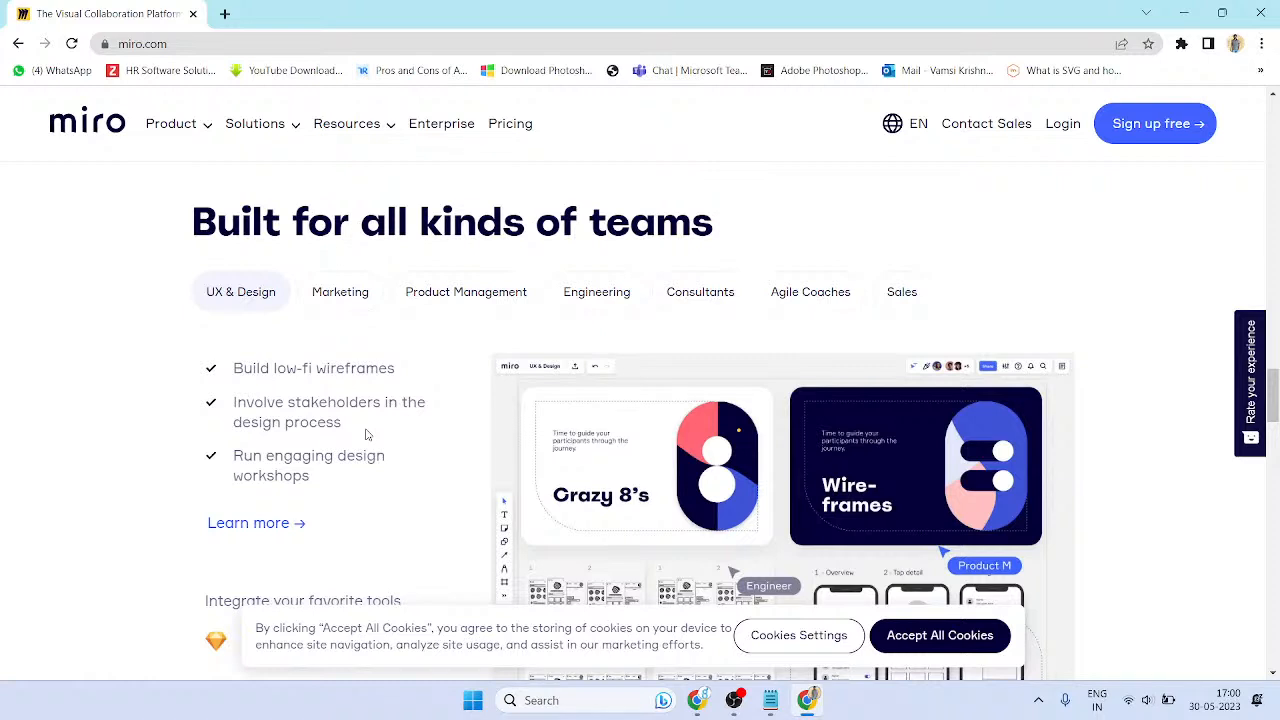
{"action": "scroll", "coordinate": [366, 434], "scroll_direction": "up", "scroll_amount": 1}
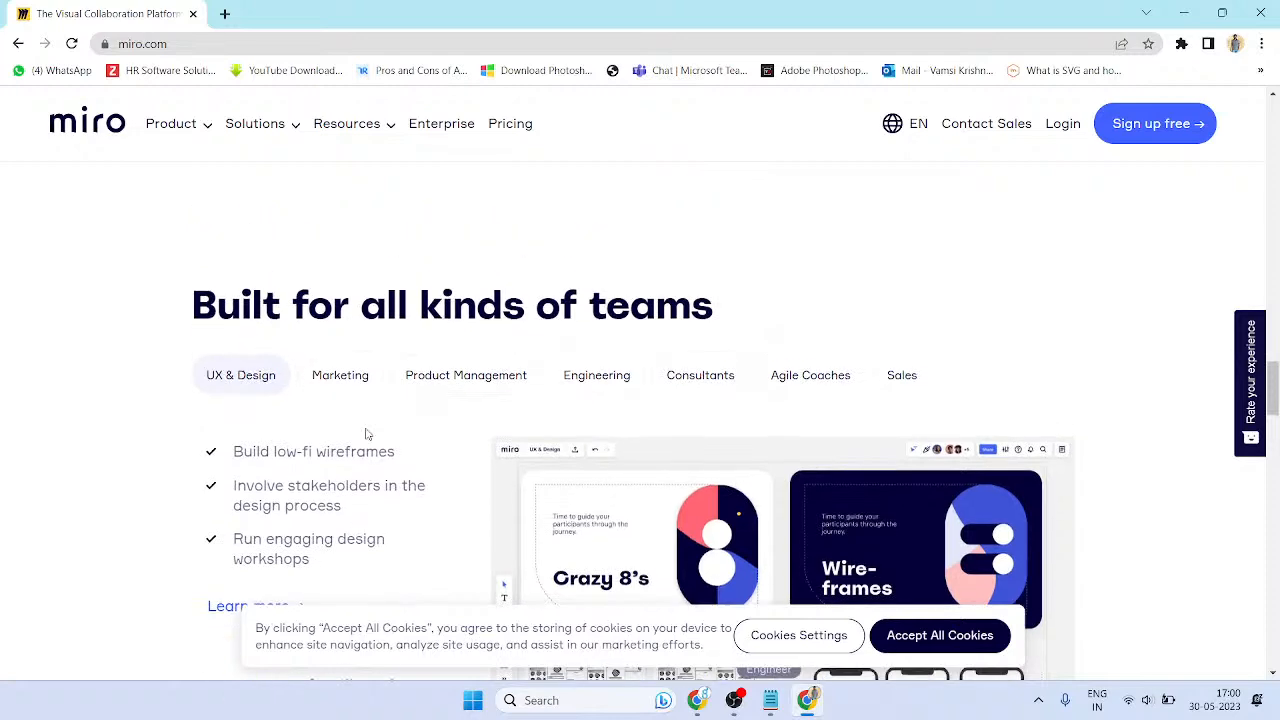
{"action": "scroll", "coordinate": [298, 348], "scroll_direction": "down", "scroll_amount": 2}
{"action": "left_click_drag", "start_coordinate": [286, 340], "coordinate": [394, 341]}
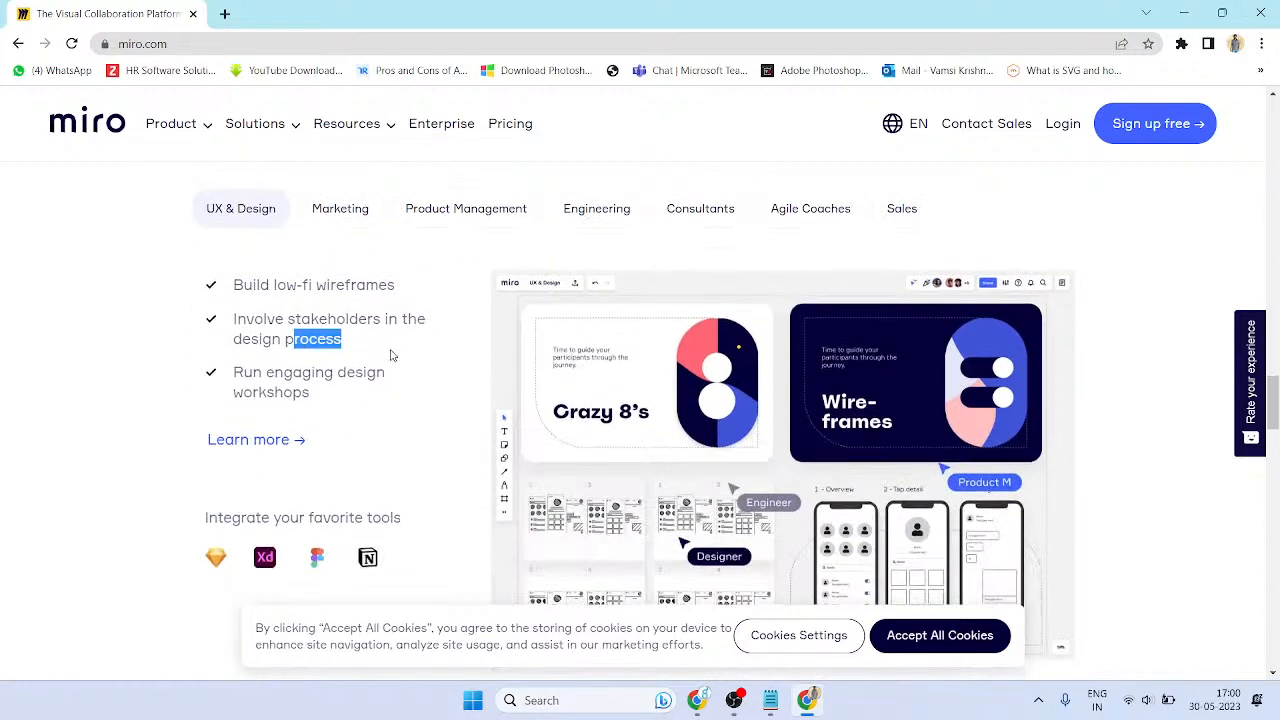
{"action": "left_click_drag", "start_coordinate": [264, 373], "coordinate": [334, 374]}
{"action": "left_click", "coordinate": [390, 404]}
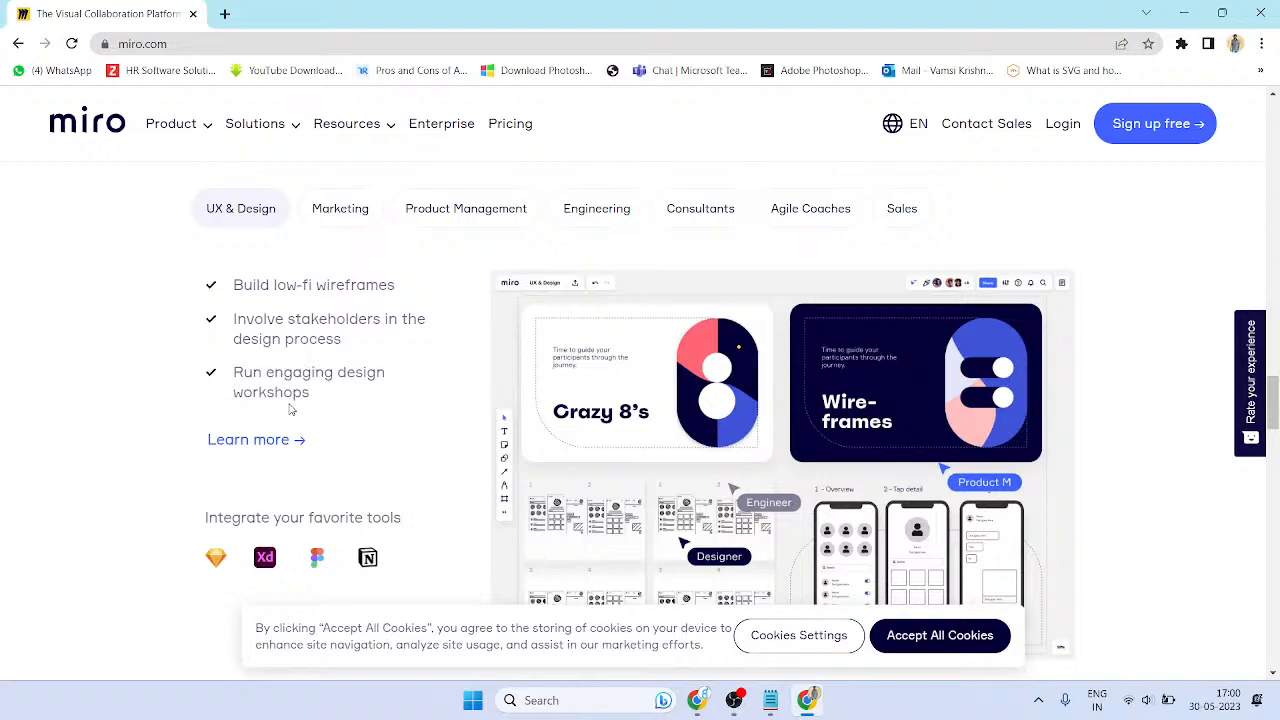
{"action": "scroll", "coordinate": [802, 447], "scroll_direction": "down", "scroll_amount": 1}
{"action": "scroll", "coordinate": [802, 447], "scroll_direction": "down", "scroll_amount": 3}
{"action": "scroll", "coordinate": [862, 403], "scroll_direction": "up", "scroll_amount": 2}
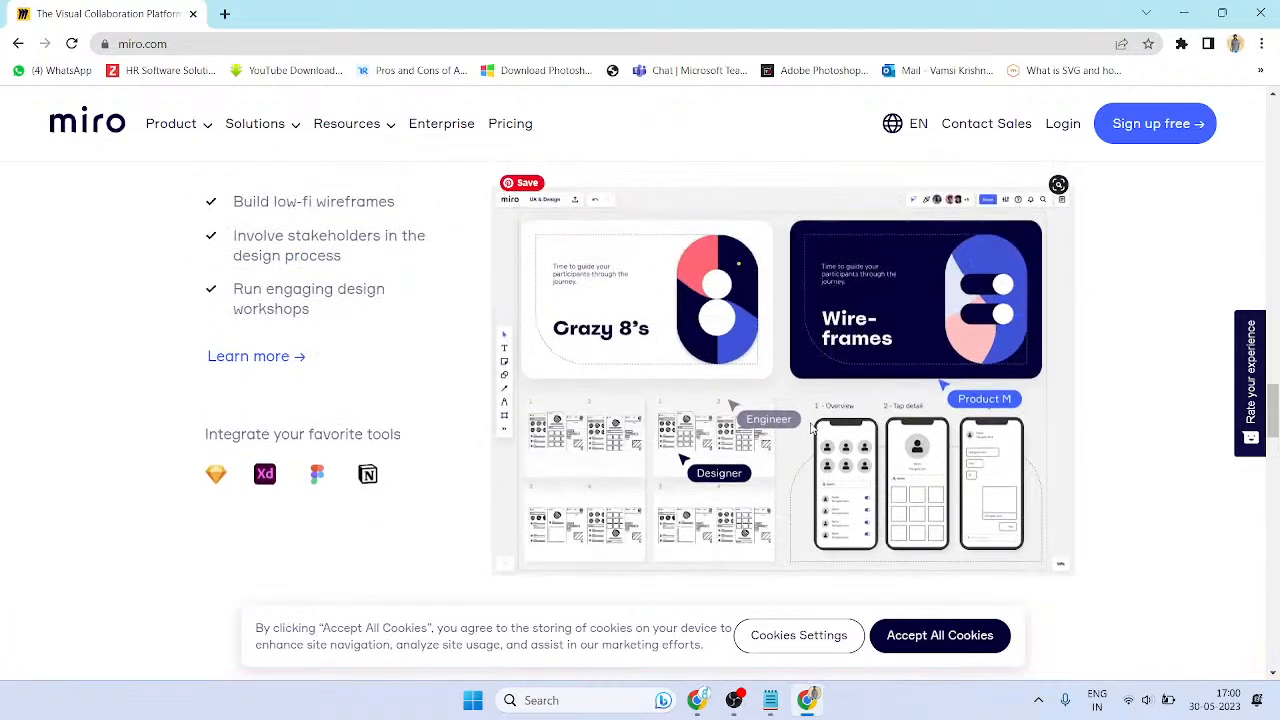
{"action": "scroll", "coordinate": [640, 394], "scroll_direction": "down", "scroll_amount": 7}
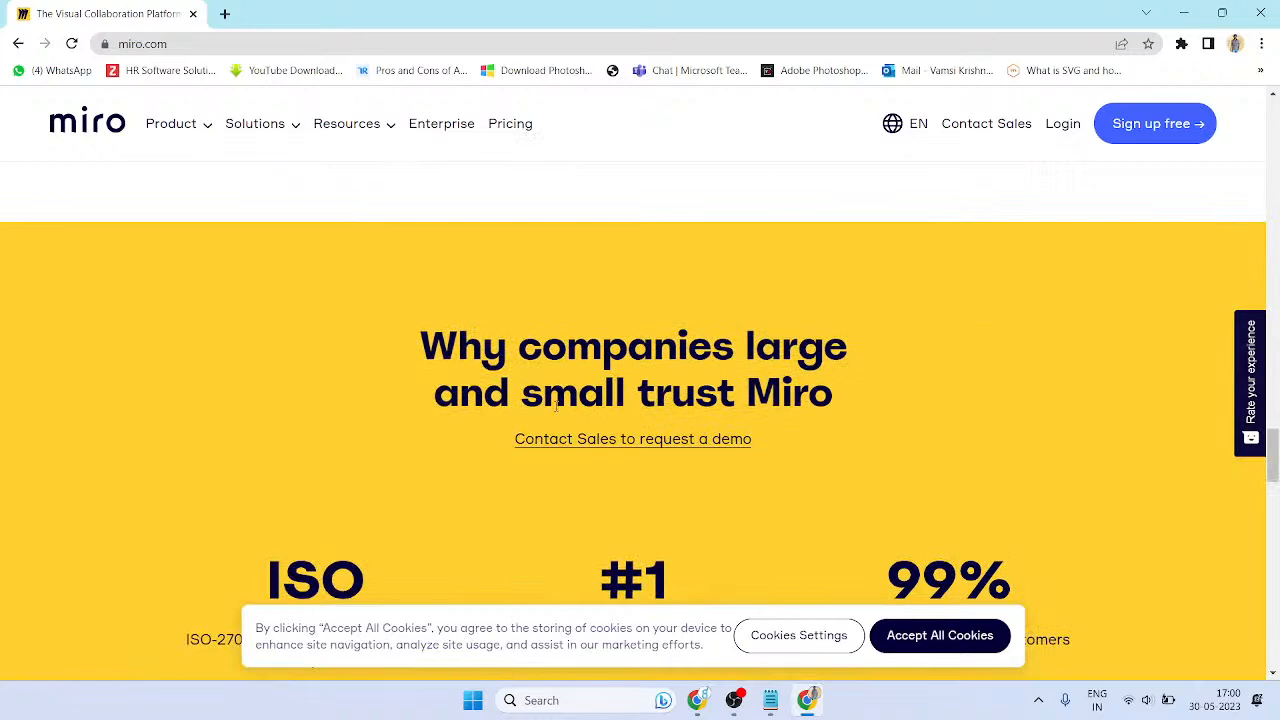
{"action": "scroll", "coordinate": [198, 405], "scroll_direction": "down", "scroll_amount": 1}
- Highlight the ISO, #1 and 99% stats, then select the word 'customers'
{"action": "left_click_drag", "start_coordinate": [389, 390], "coordinate": [985, 392]}
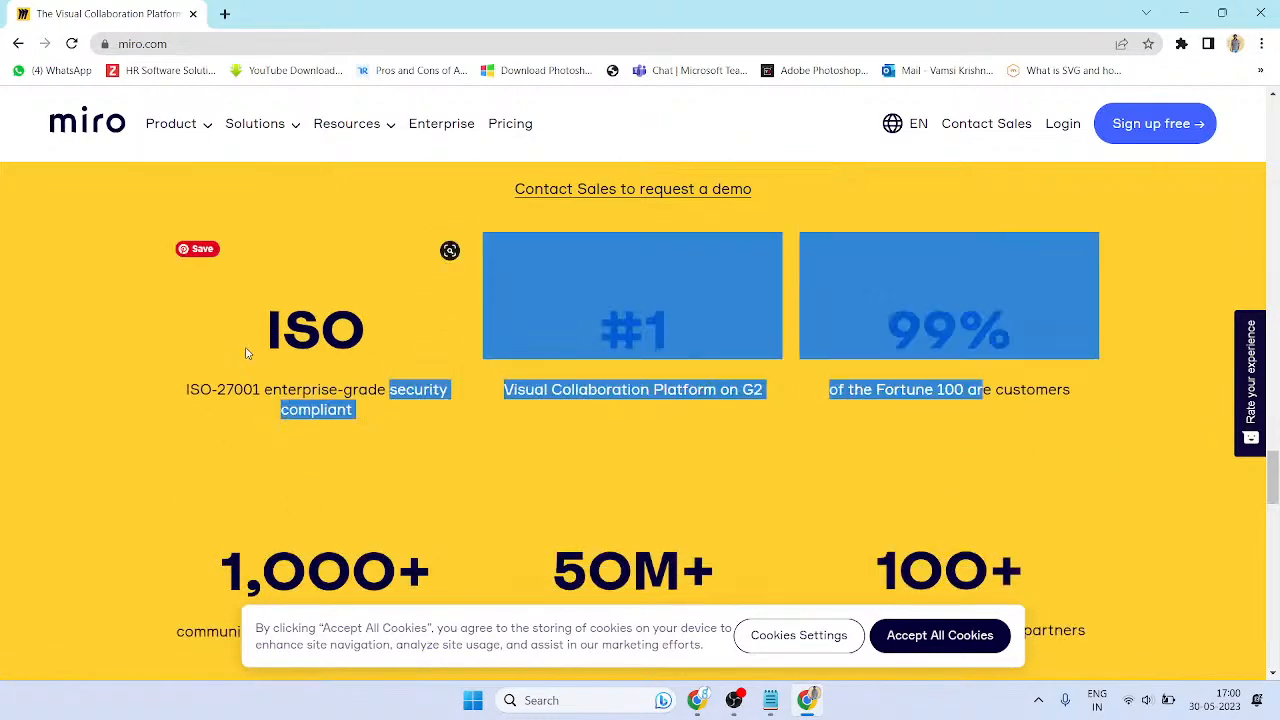
{"action": "left_click_drag", "start_coordinate": [900, 440], "coordinate": [764, 458]}
{"action": "left_click_drag", "start_coordinate": [609, 392], "coordinate": [1203, 460]}
{"action": "left_click", "coordinate": [1130, 430]}
{"action": "scroll", "coordinate": [985, 290], "scroll_direction": "down", "scroll_amount": 2}
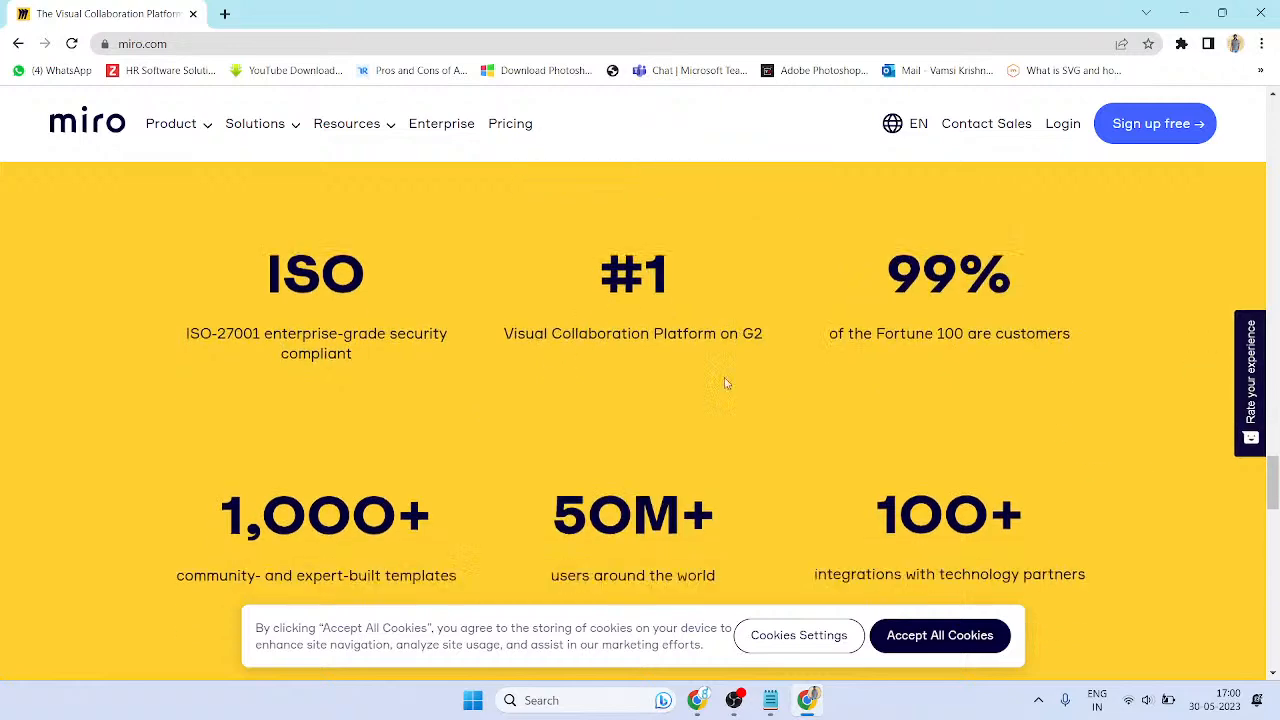
{"action": "double_click", "coordinate": [1040, 222]}
{"action": "right_click", "coordinate": [134, 388]}
{"action": "left_click", "coordinate": [454, 263]}
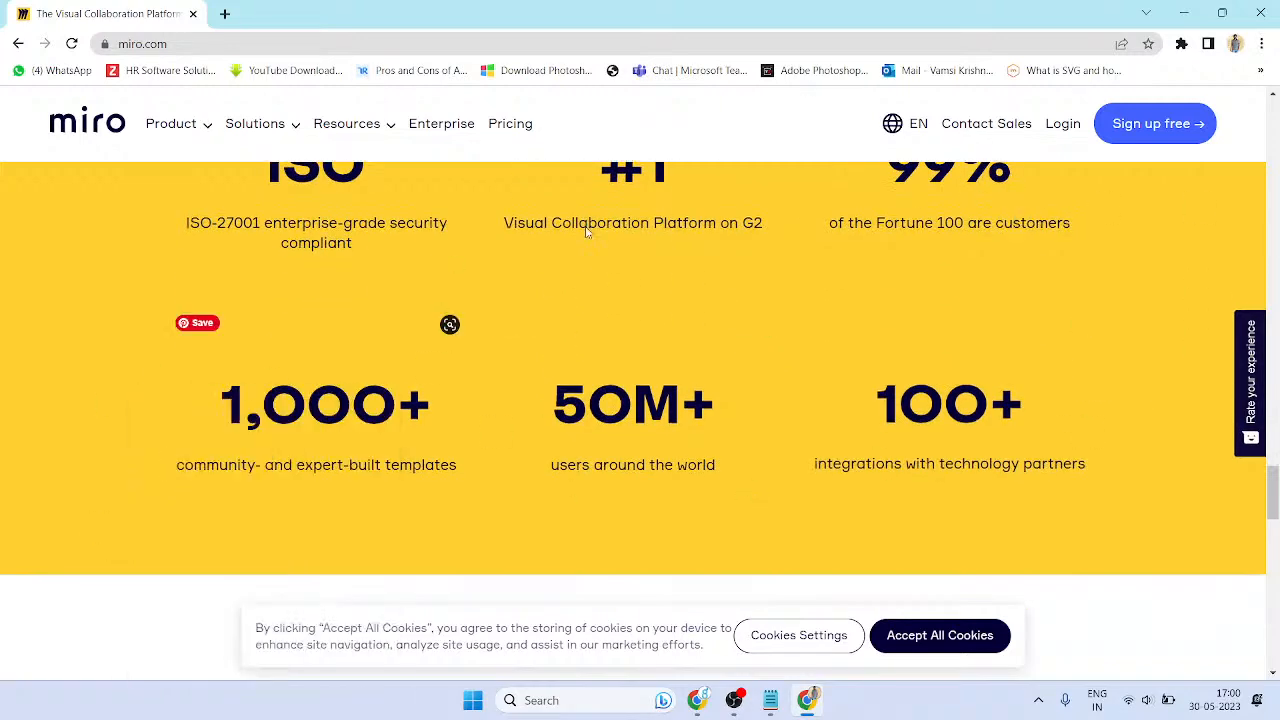
- Scroll through the testimonials and footer at the bottom of the homepage
{"action": "scroll", "coordinate": [876, 478], "scroll_direction": "down", "scroll_amount": 3}
{"action": "scroll", "coordinate": [1086, 349], "scroll_direction": "up", "scroll_amount": 2}
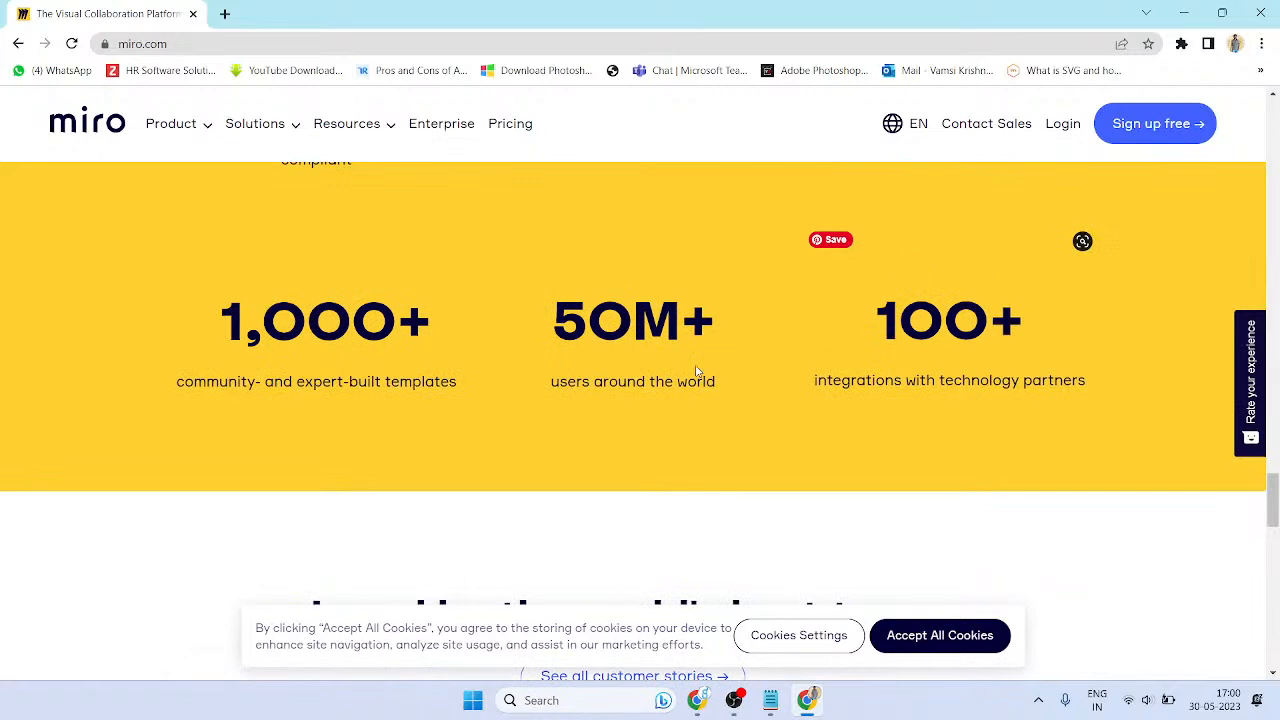
{"action": "scroll", "coordinate": [727, 350], "scroll_direction": "down", "scroll_amount": 3}
{"action": "scroll", "coordinate": [774, 368], "scroll_direction": "down", "scroll_amount": 1}
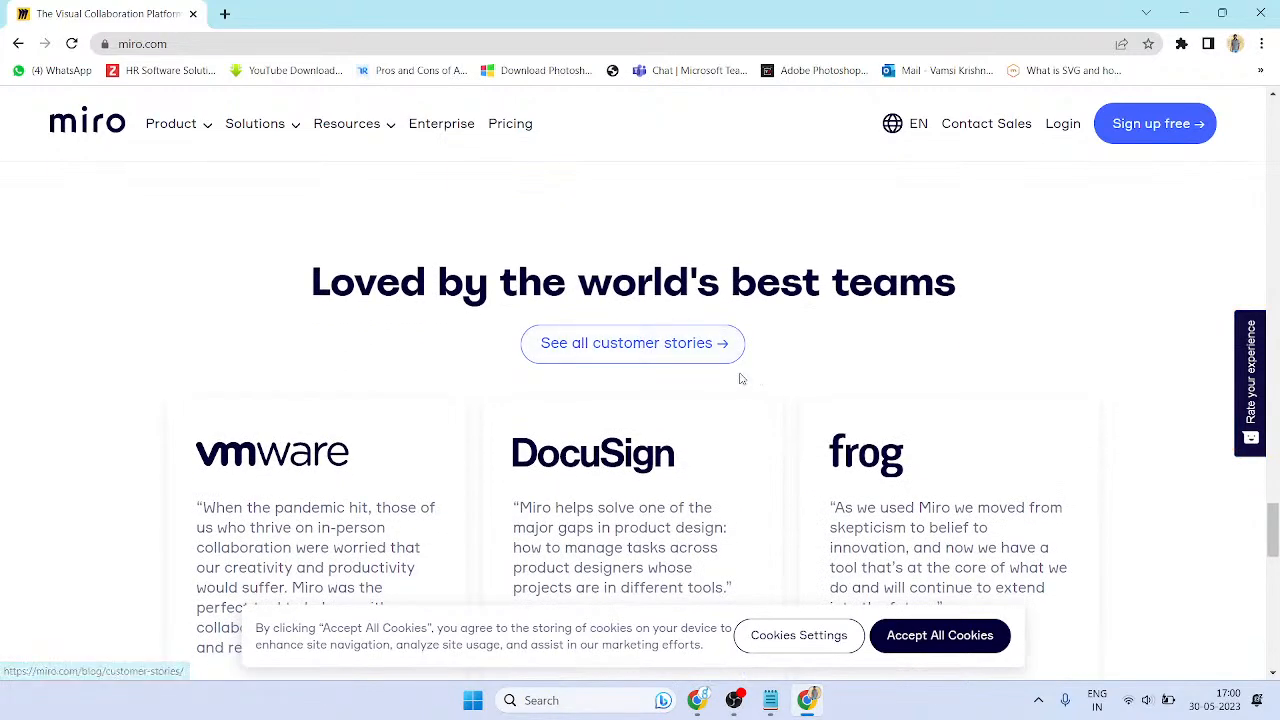
{"action": "left_click_drag", "start_coordinate": [344, 256], "coordinate": [1069, 323]}
{"action": "left_click", "coordinate": [1069, 323]}
{"action": "scroll", "coordinate": [1069, 323], "scroll_direction": "down", "scroll_amount": 7}
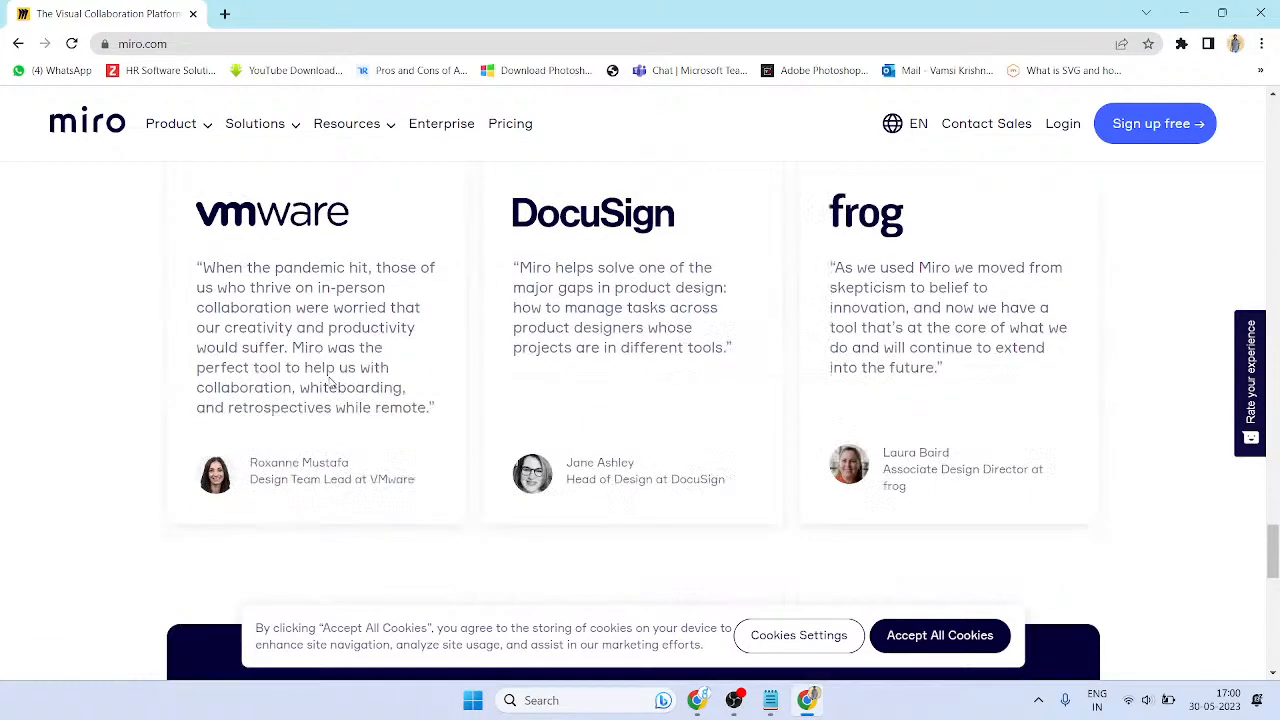
{"action": "scroll", "coordinate": [670, 362], "scroll_direction": "down", "scroll_amount": 5}
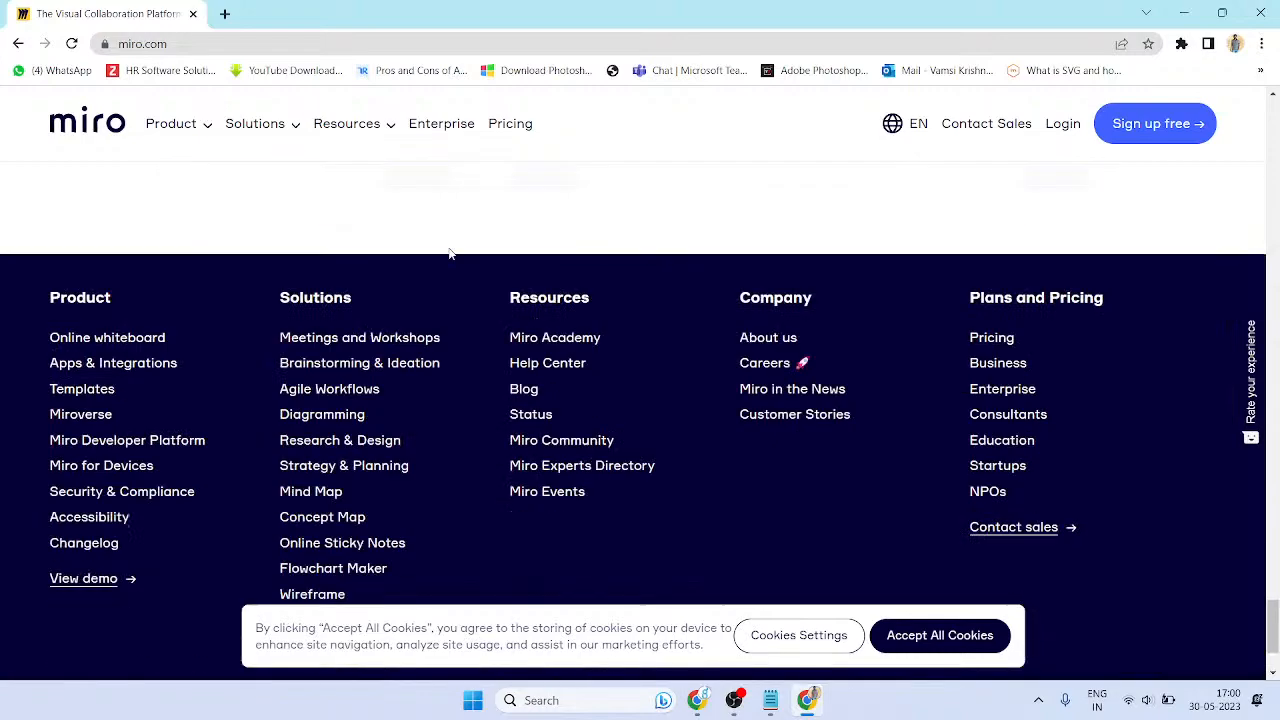
{"action": "scroll", "coordinate": [314, 267], "scroll_direction": "up", "scroll_amount": 3}
{"action": "scroll", "coordinate": [698, 395], "scroll_direction": "down", "scroll_amount": 4}
{"action": "scroll", "coordinate": [786, 443], "scroll_direction": "up", "scroll_amount": 15}
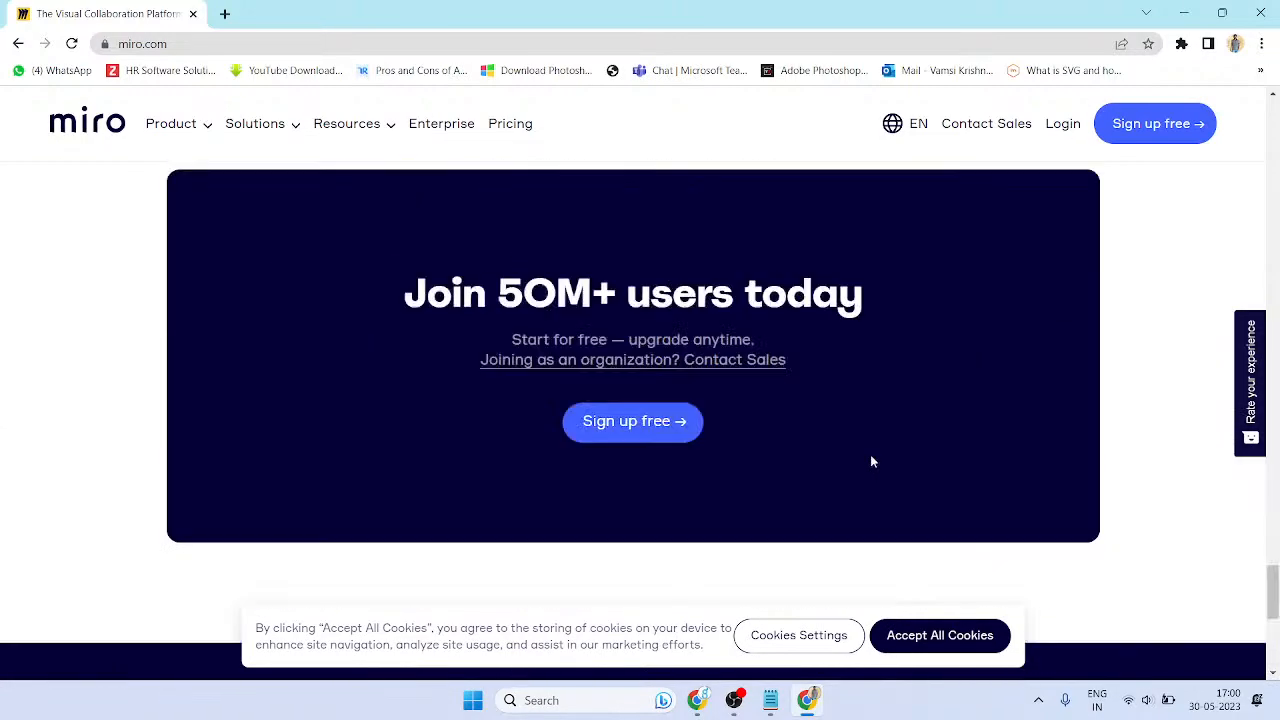
{"action": "scroll", "coordinate": [778, 440], "scroll_direction": "up", "scroll_amount": 15}
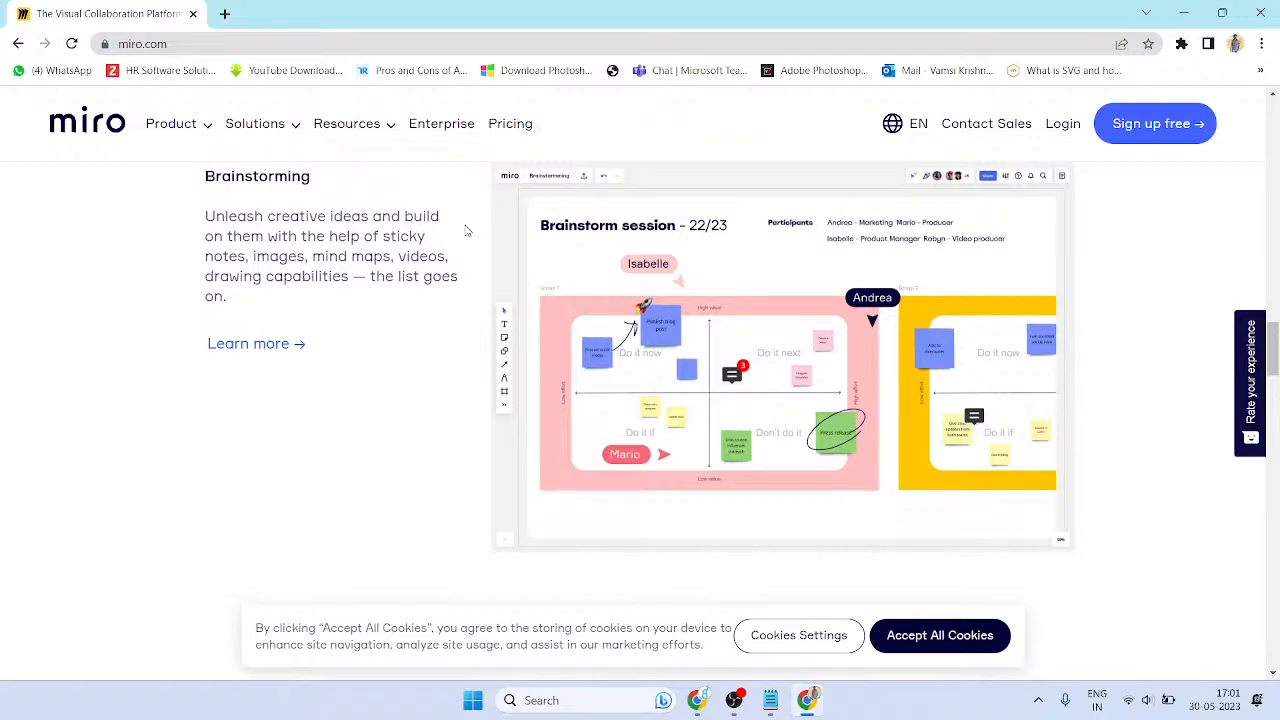
{"action": "scroll", "coordinate": [386, 329], "scroll_direction": "down", "scroll_amount": 10}
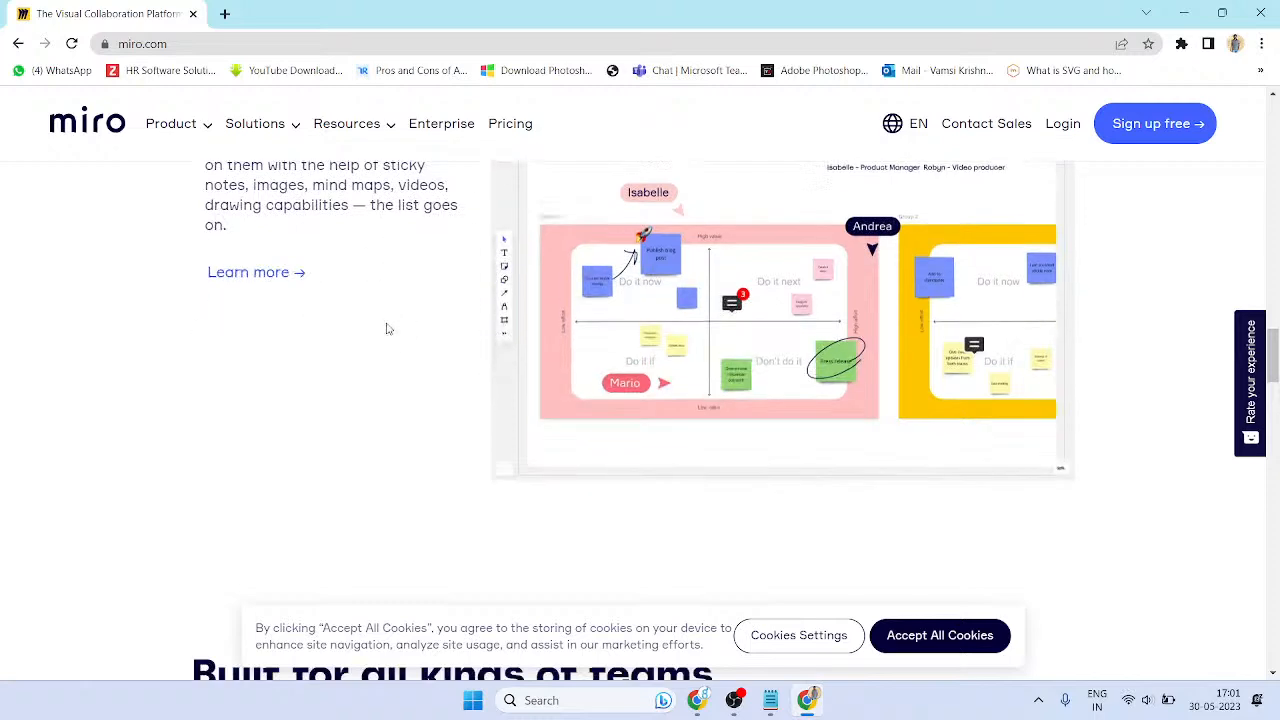
{"action": "scroll", "coordinate": [617, 413], "scroll_direction": "down", "scroll_amount": 5}
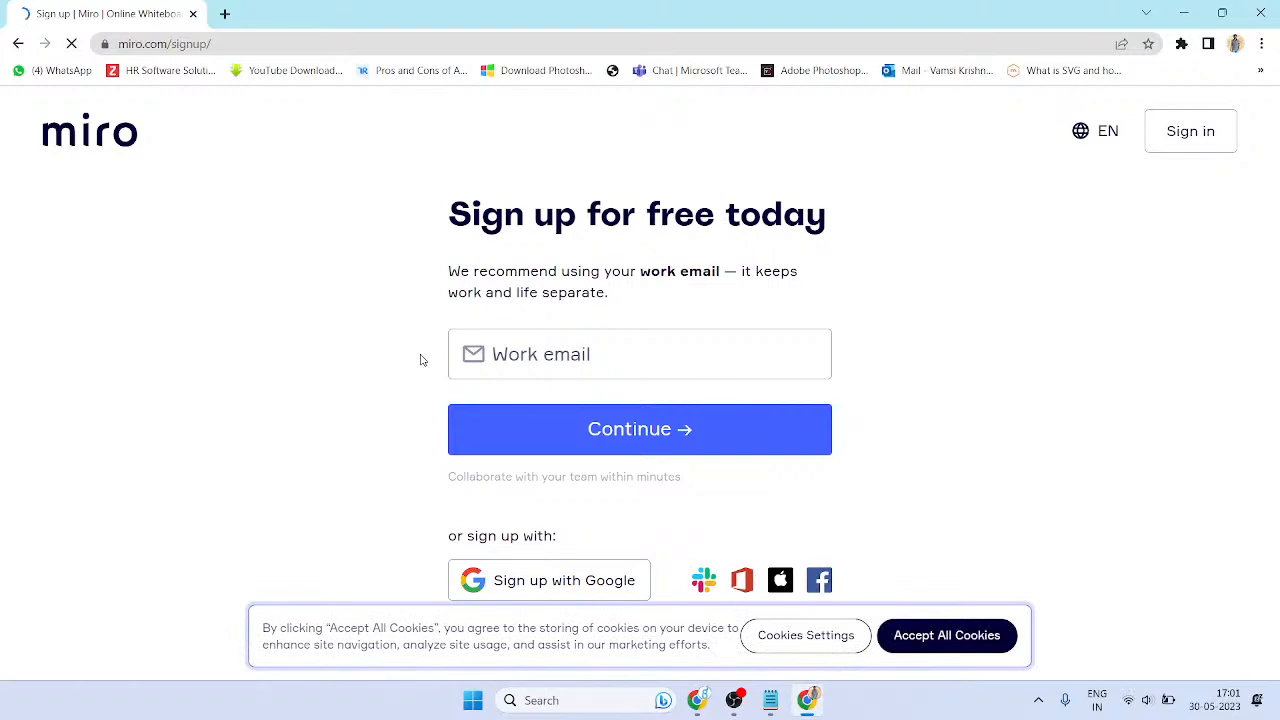
- Sign up for Miro with a Google account, accepting the Terms of Service and Privacy Policy
{"action": "left_click", "coordinate": [669, 362]}
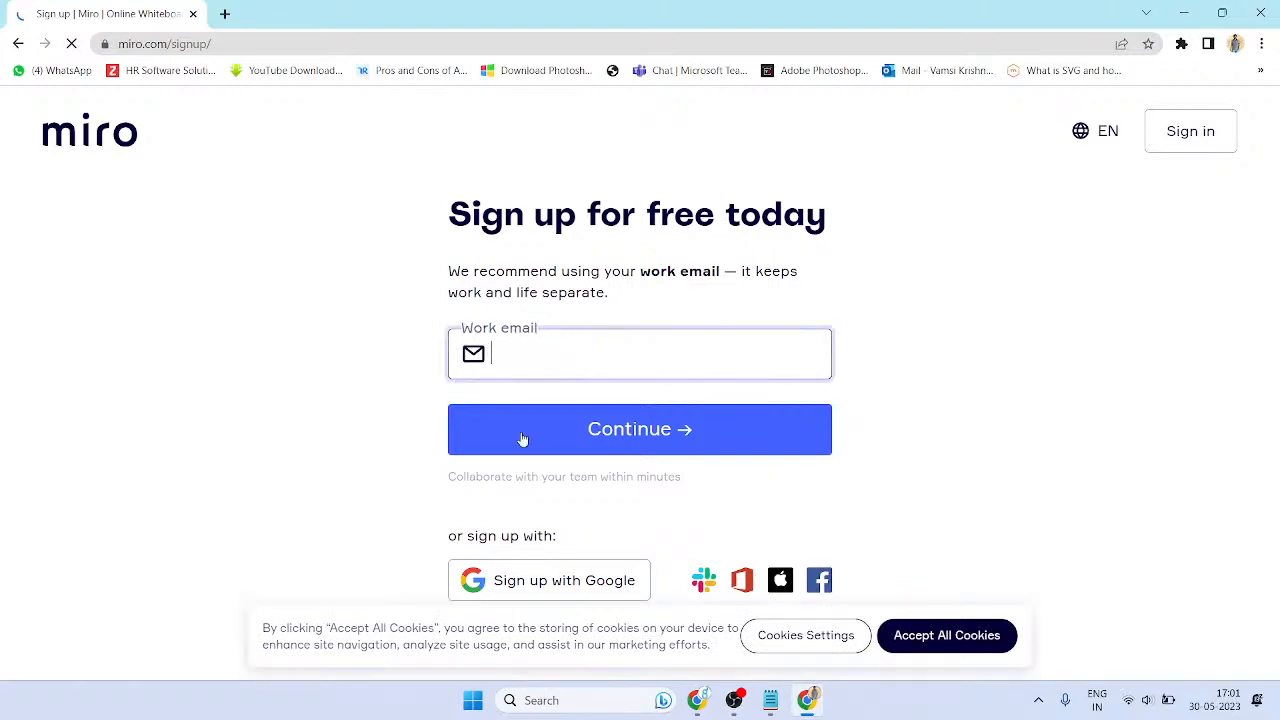
{"action": "left_click", "coordinate": [574, 592]}
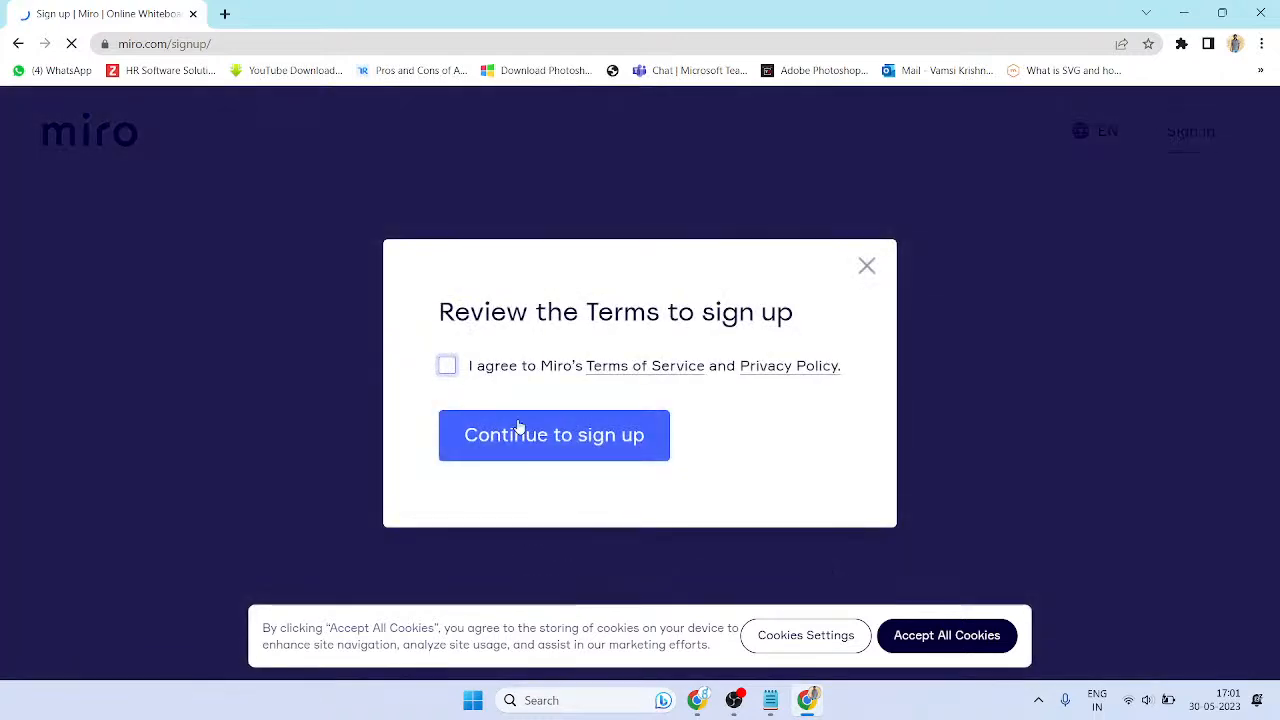
{"action": "left_click", "coordinate": [447, 366]}
{"action": "left_click", "coordinate": [529, 451]}
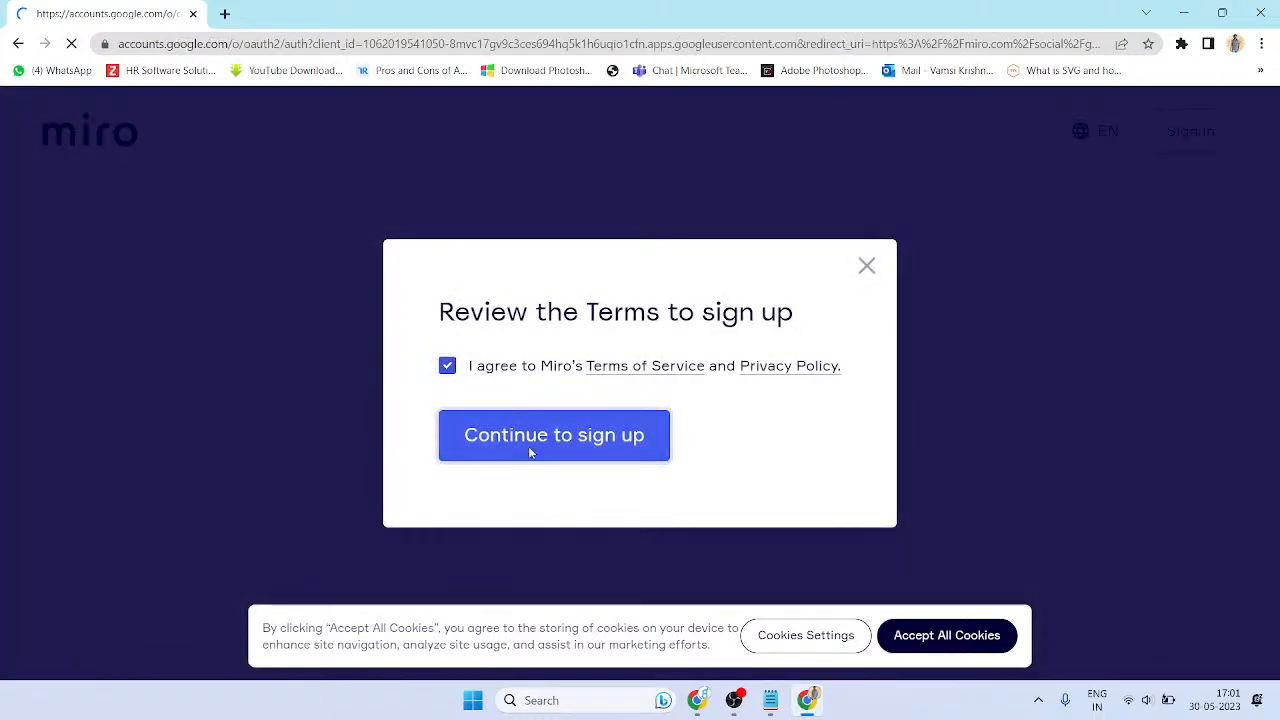
{"action": "left_click", "coordinate": [551, 366]}
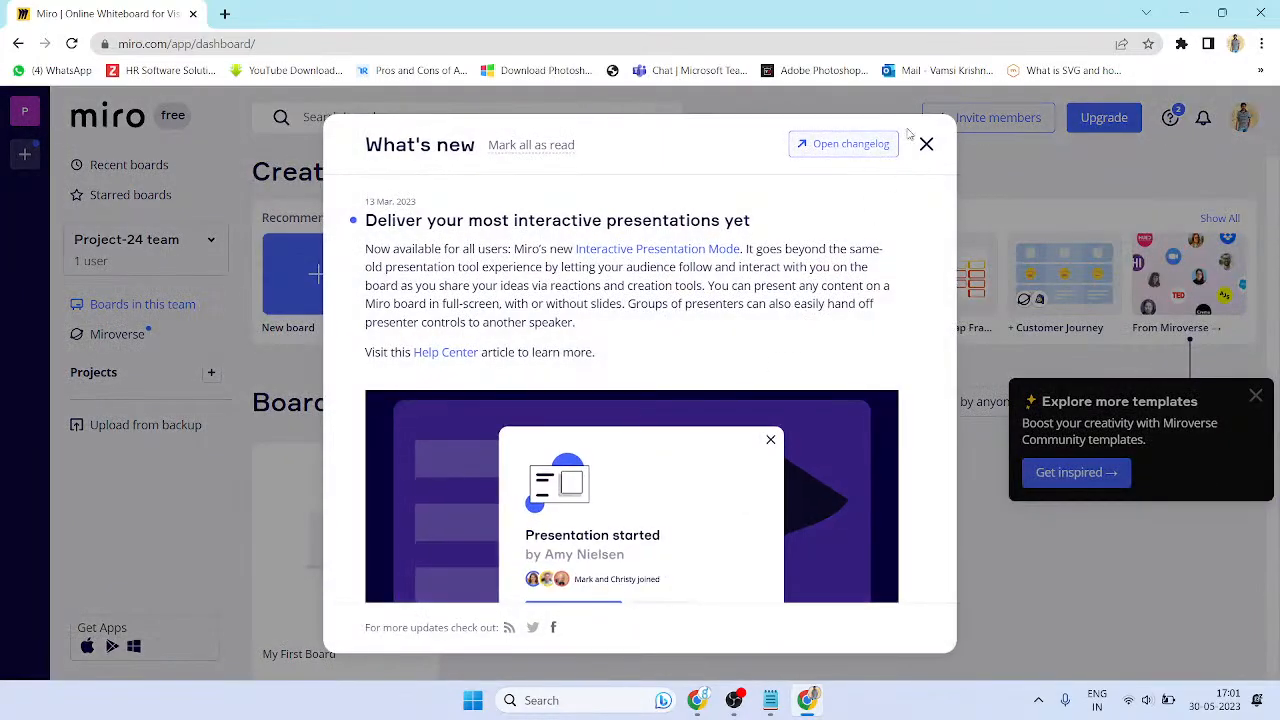
- Dismiss the What's new announcement, log out, and sign back in with the second Google account
{"action": "left_click", "coordinate": [923, 142]}
{"action": "scroll", "coordinate": [717, 243], "scroll_direction": "down", "scroll_amount": 1}
{"action": "scroll", "coordinate": [988, 480], "scroll_direction": "up", "scroll_amount": 1}
{"action": "scroll", "coordinate": [911, 426], "scroll_direction": "down", "scroll_amount": 1}
{"action": "scroll", "coordinate": [518, 148], "scroll_direction": "up", "scroll_amount": 1}
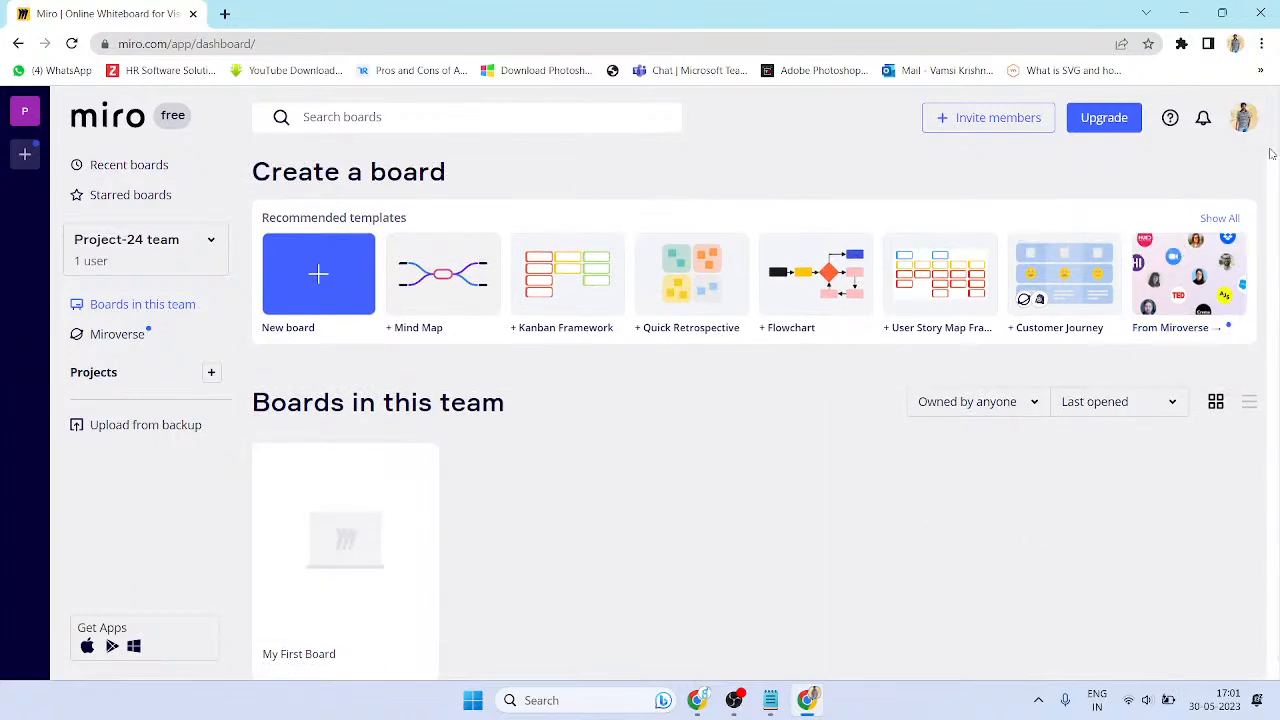
{"action": "left_click", "coordinate": [1245, 119]}
{"action": "left_click", "coordinate": [1080, 363]}
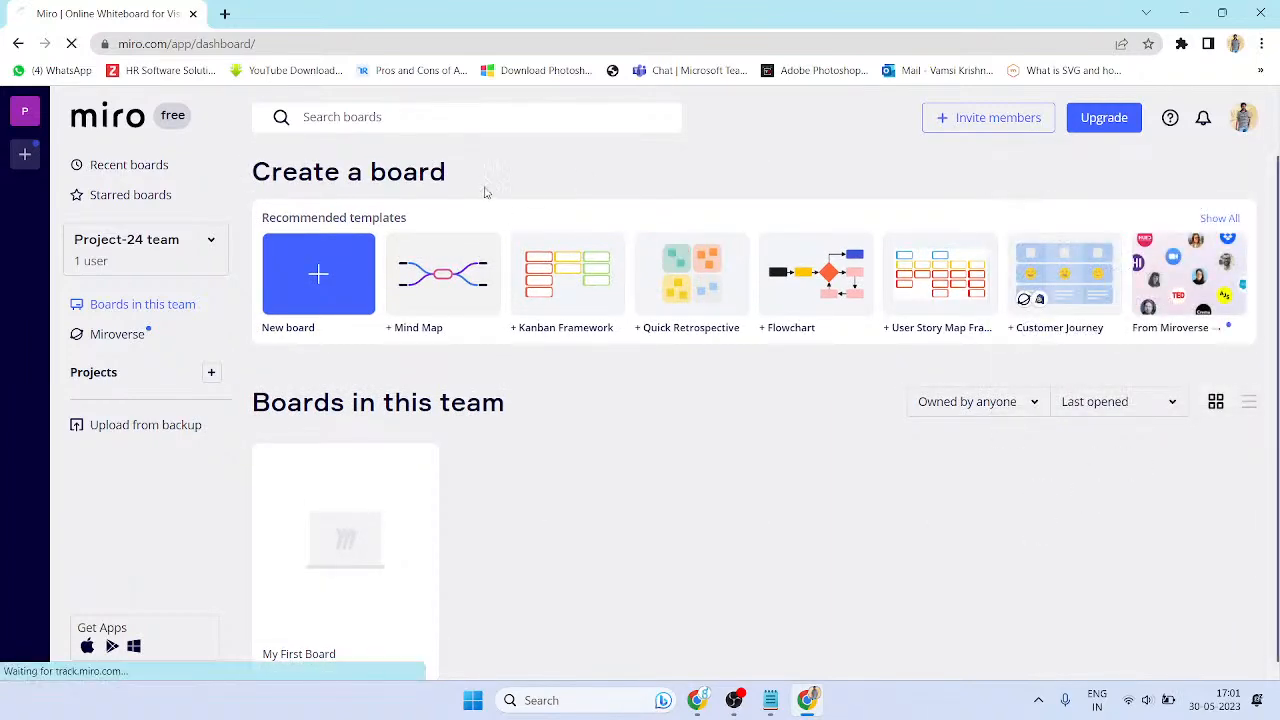
{"action": "left_click", "coordinate": [597, 290]}
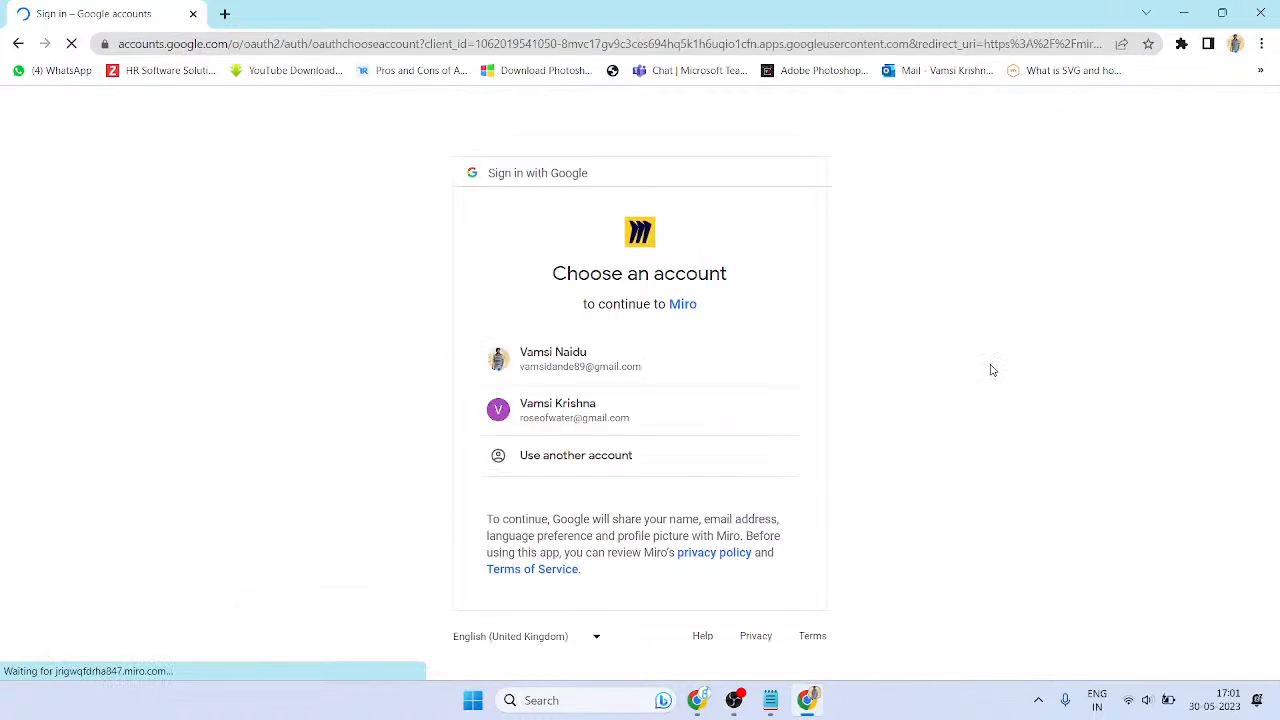
{"action": "left_click", "coordinate": [587, 425]}
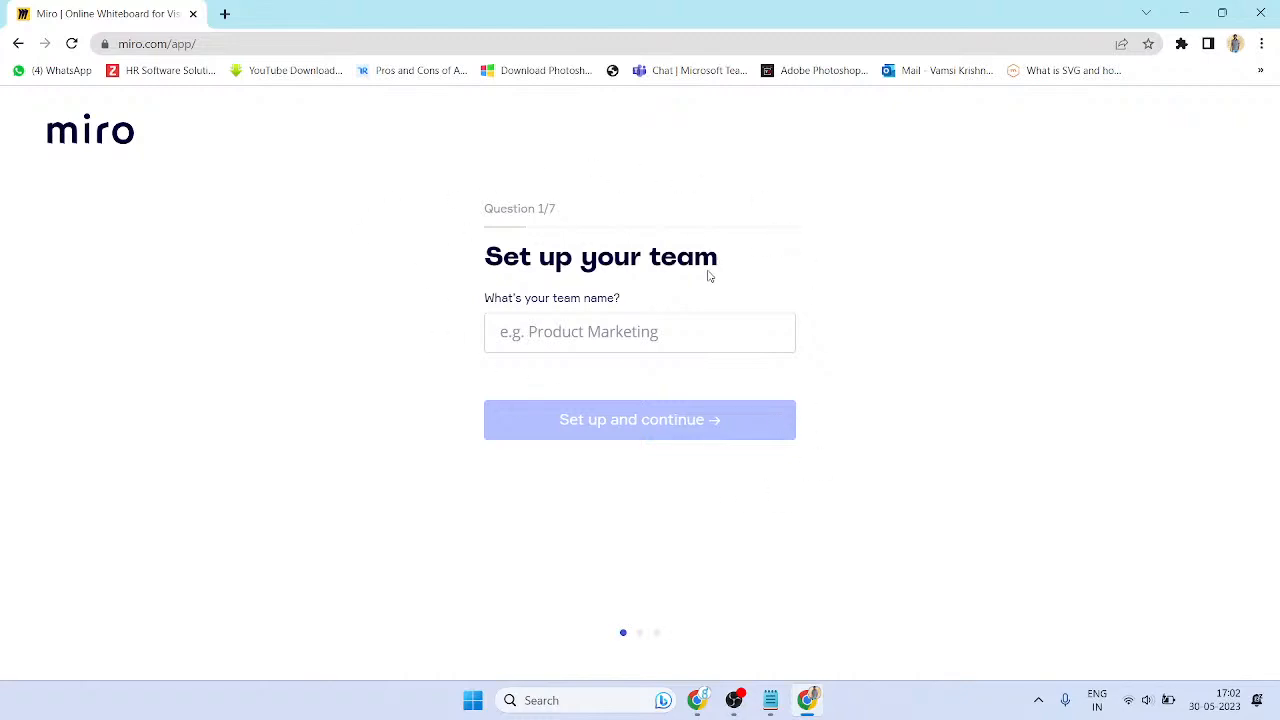
- Enter UX-Project-1 as the team name
{"action": "left_click", "coordinate": [605, 330]}
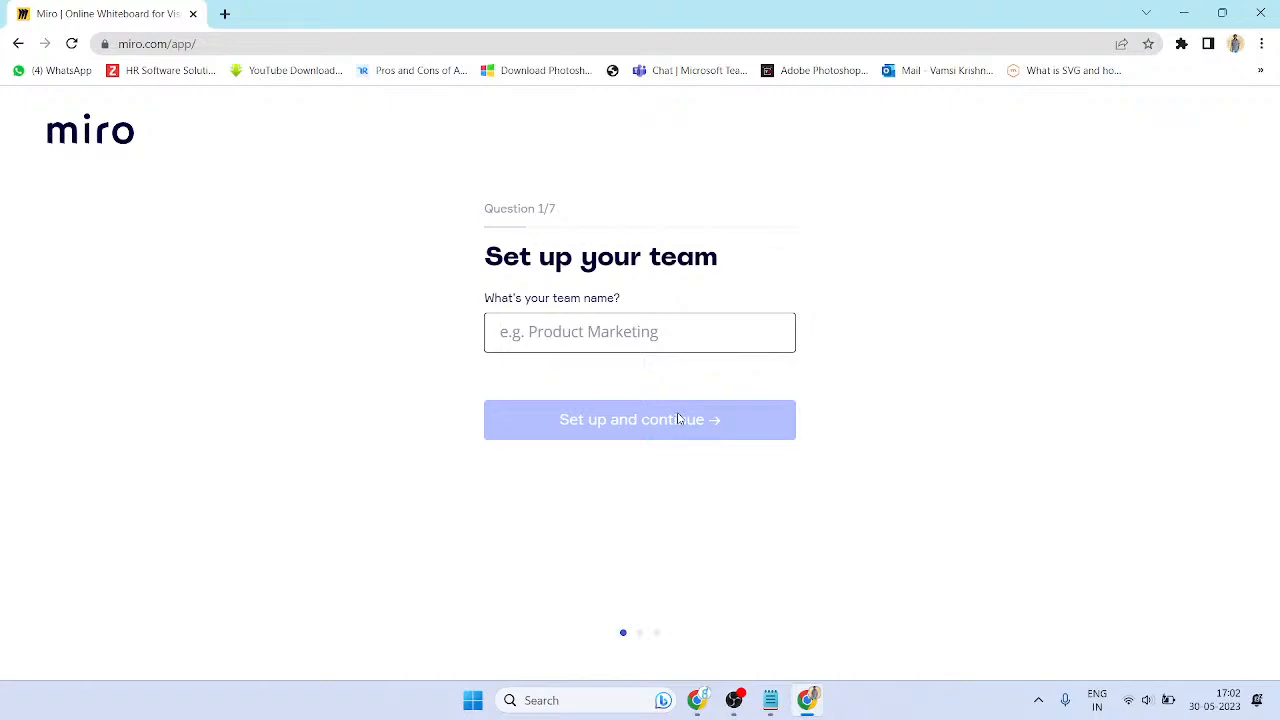
{"action": "type", "text": "UX"}
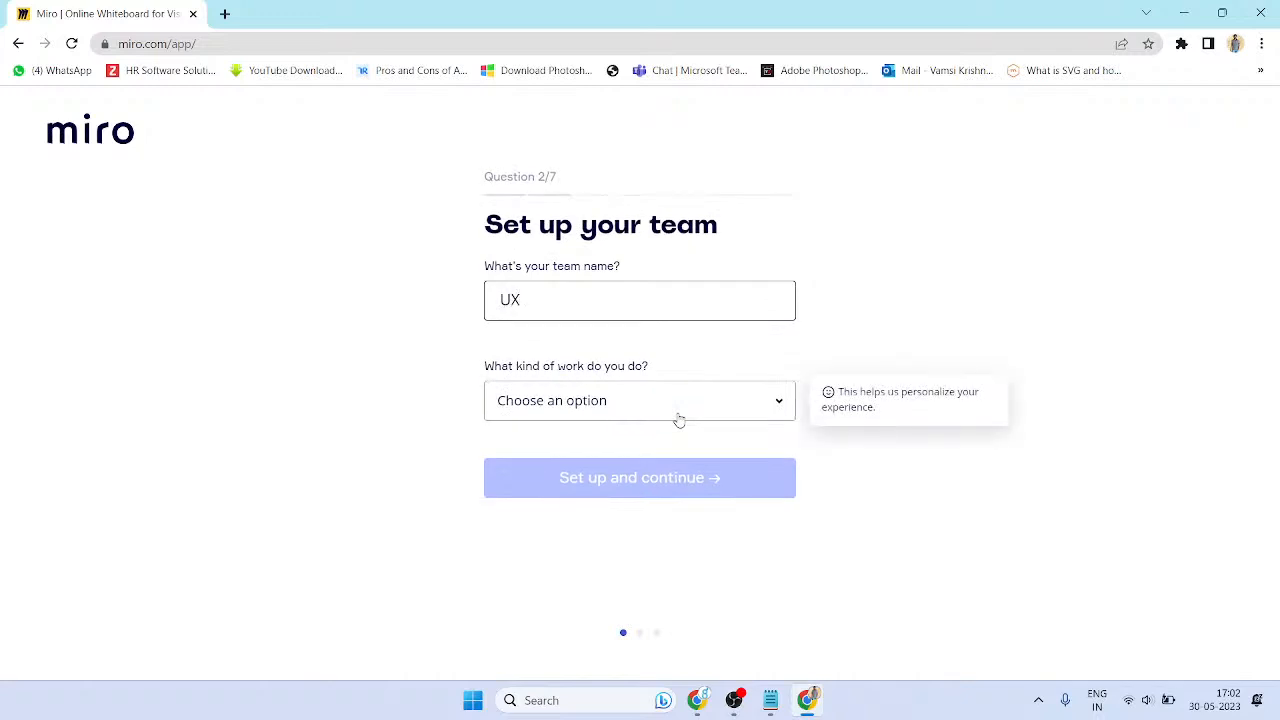
{"action": "type", "text": "-Project"}
{"action": "key", "text": "BackSpace"}
{"action": "key", "text": "BackSpace"}
{"action": "key", "text": "BackSpace"}
{"action": "type", "text": "roject-"}
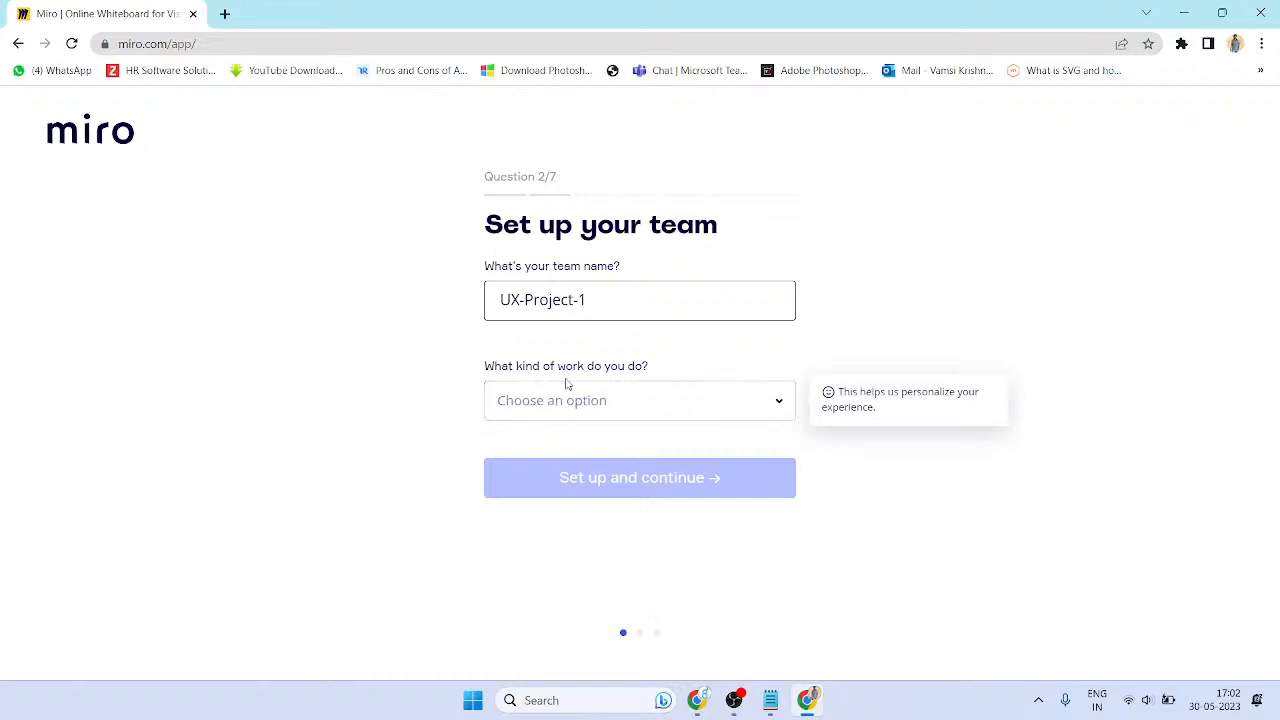
- Set the team's kind of work to Design
{"action": "left_click", "coordinate": [604, 405]}
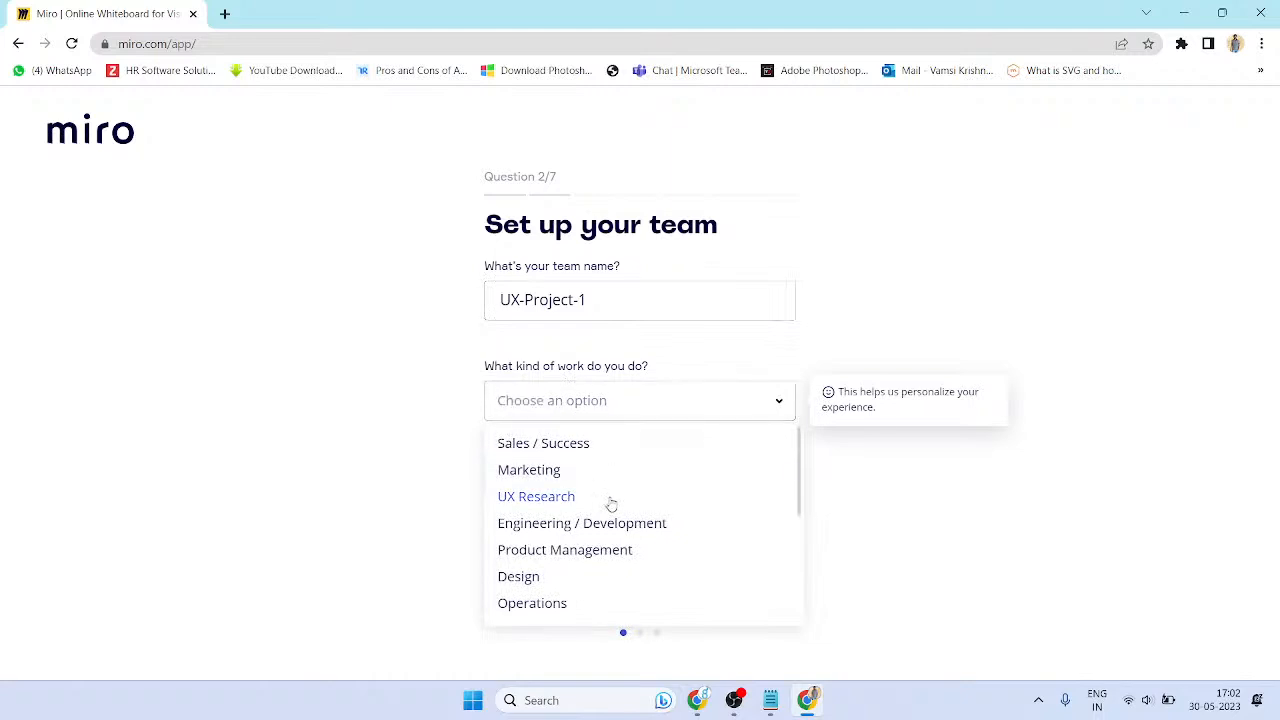
{"action": "left_click", "coordinate": [594, 573]}
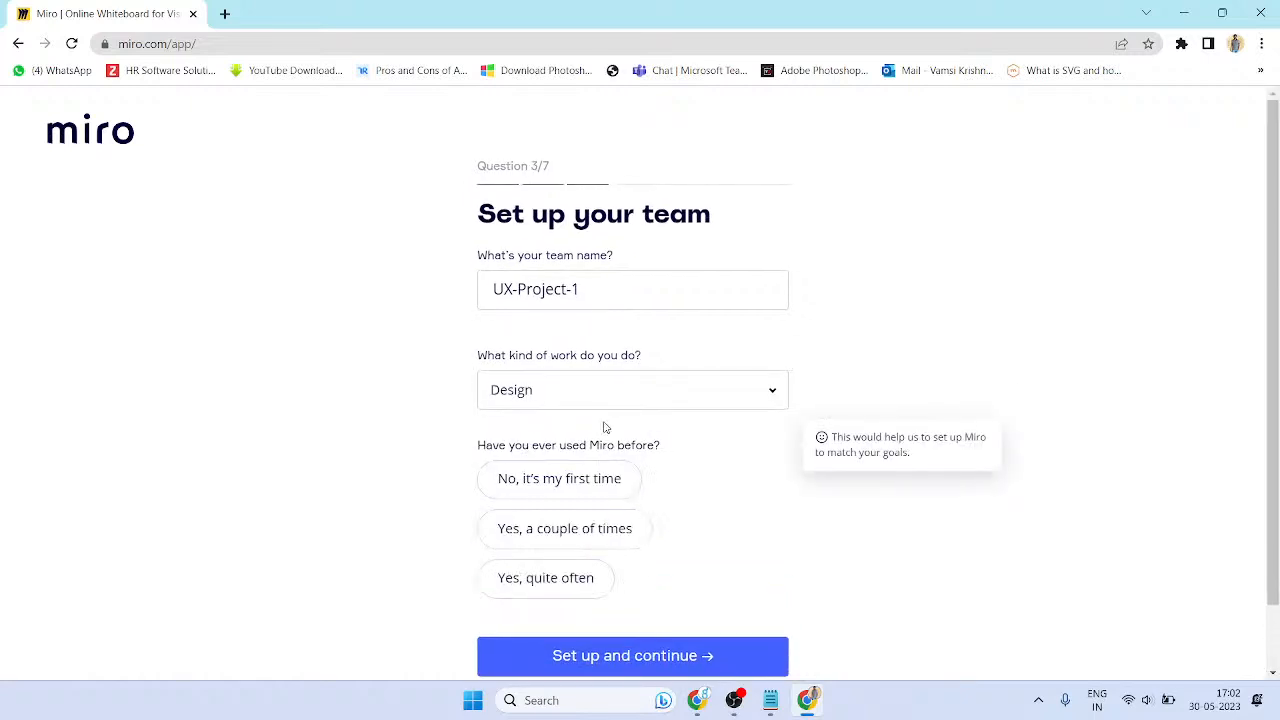
{"action": "left_click", "coordinate": [604, 390]}
{"action": "left_click", "coordinate": [566, 487]}
{"action": "left_click", "coordinate": [631, 402]}
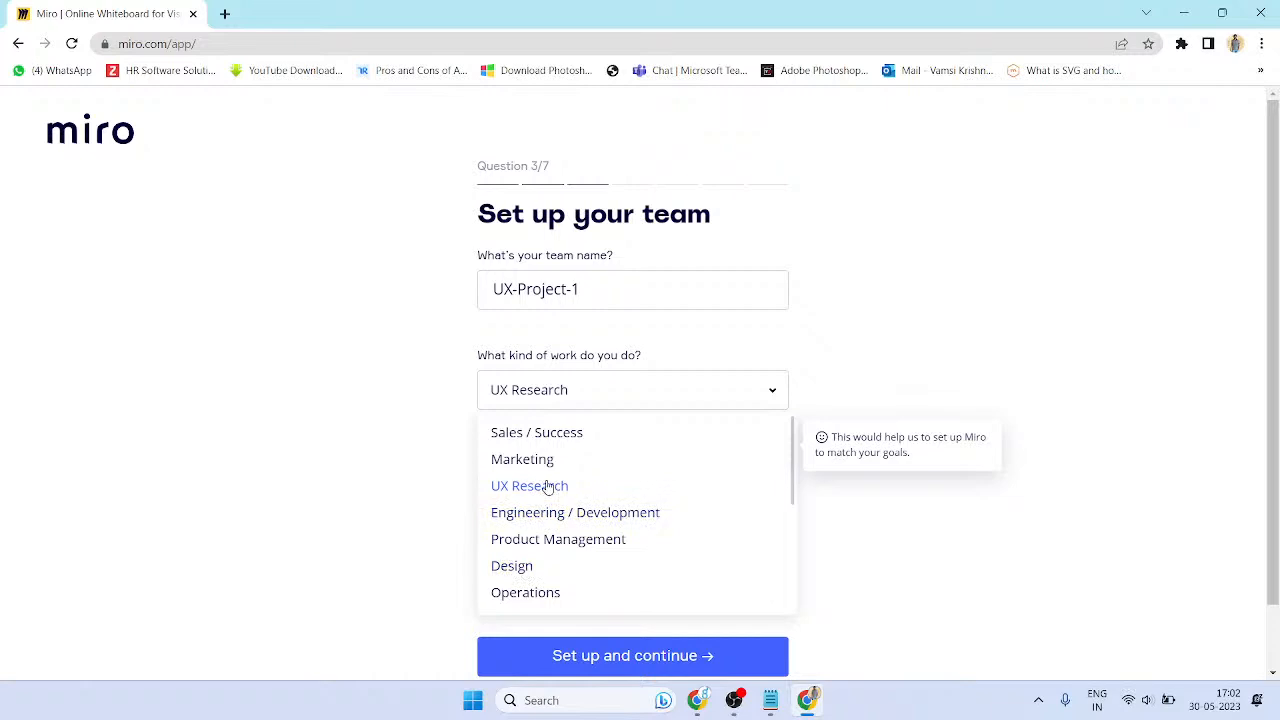
{"action": "left_click", "coordinate": [543, 568]}
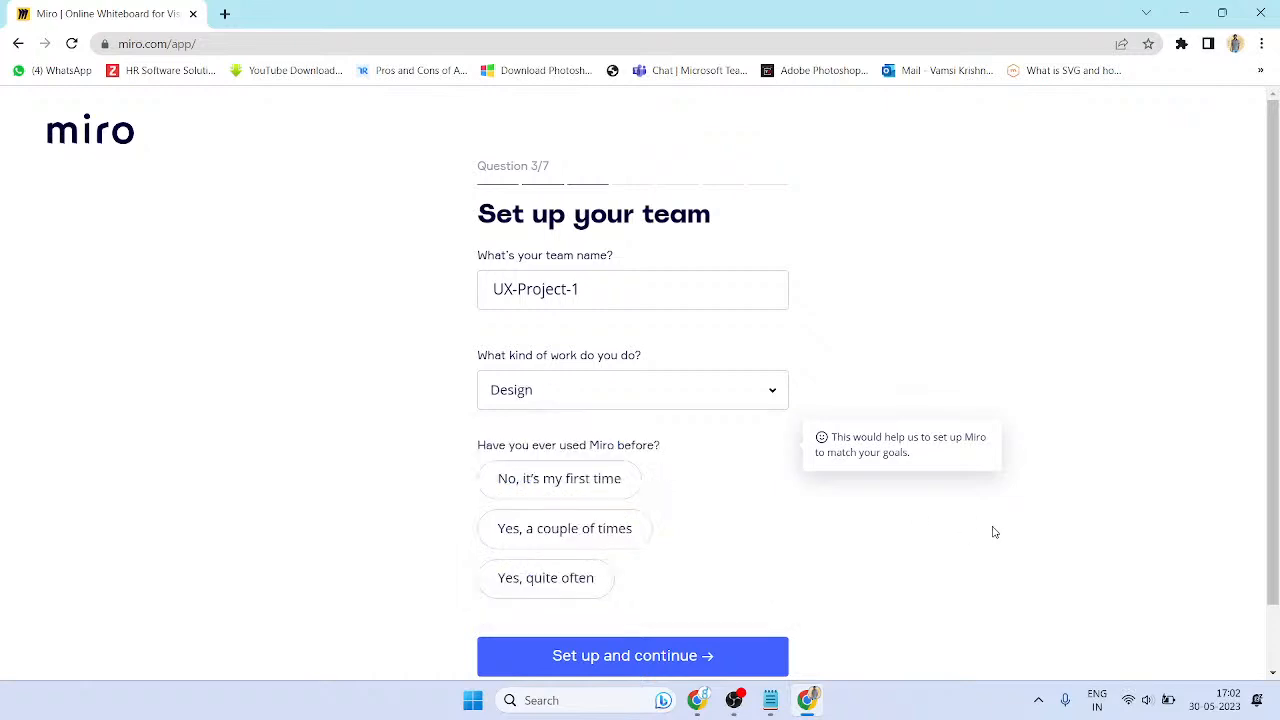
- Answer first time using Miro, Personal use, and role Contractor / Freelancer
{"action": "left_click", "coordinate": [560, 485]}
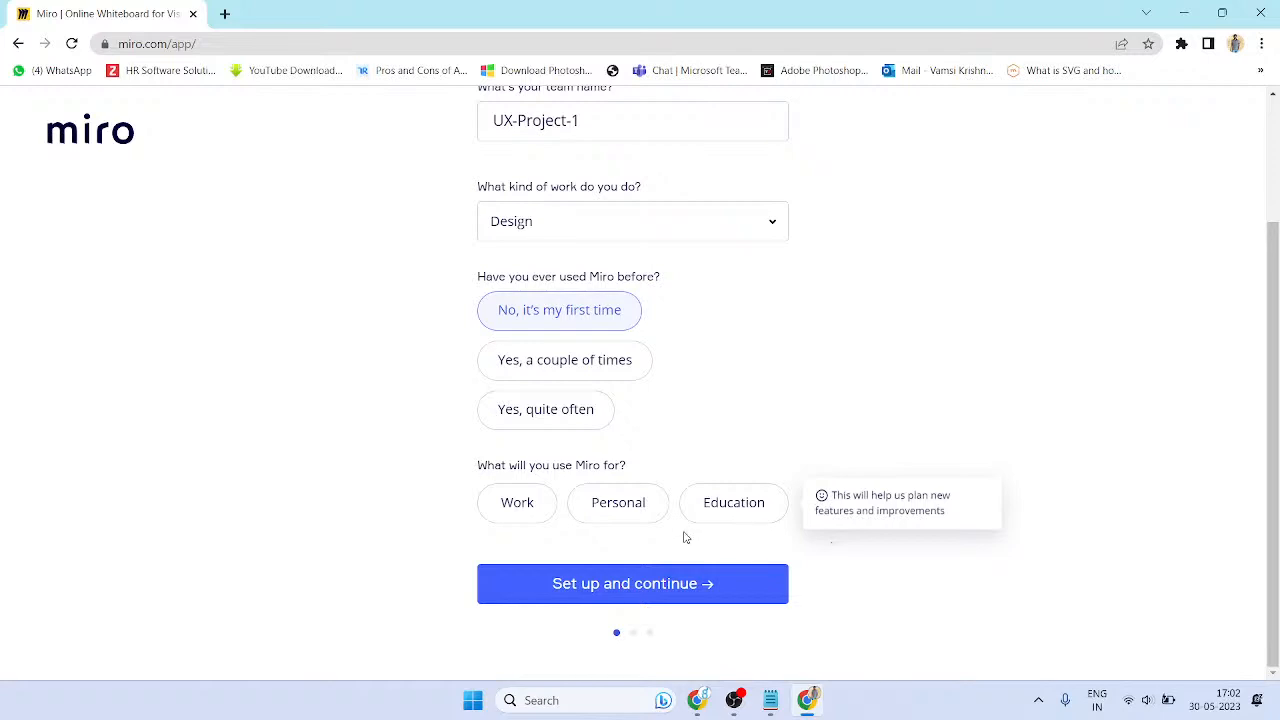
{"action": "left_click", "coordinate": [631, 512]}
{"action": "left_click", "coordinate": [751, 518]}
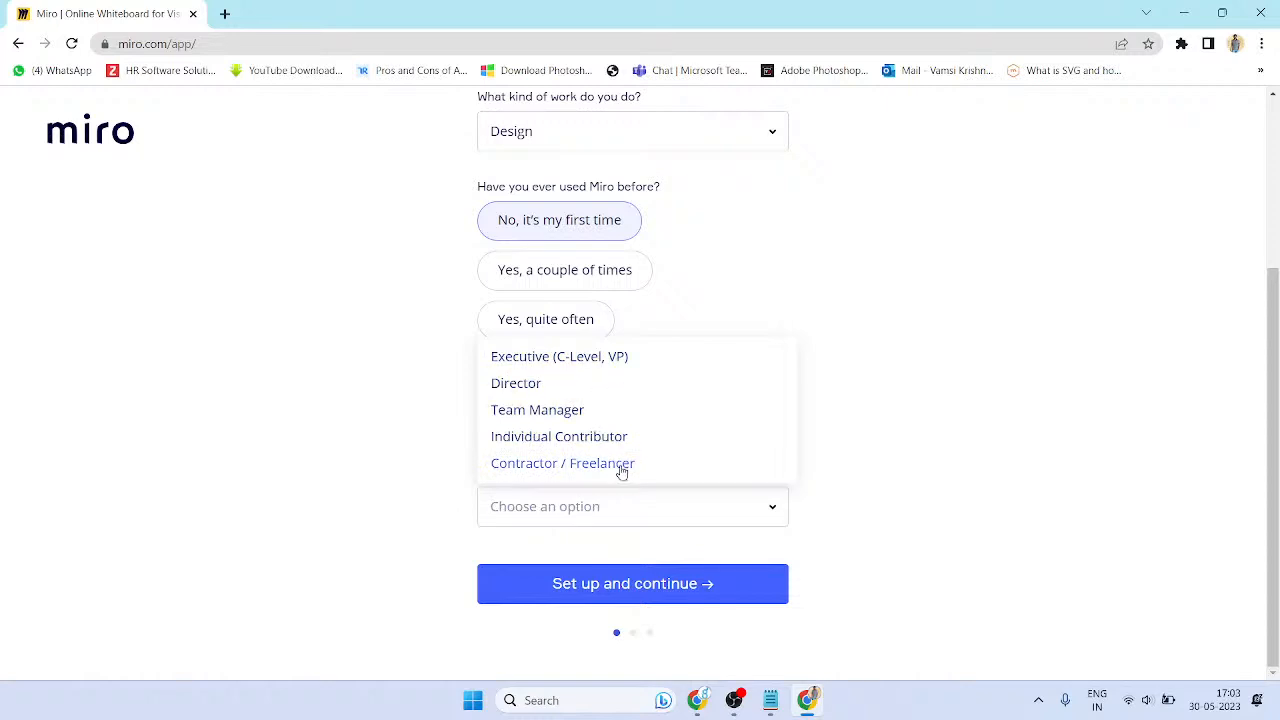
{"action": "left_click", "coordinate": [621, 464]}
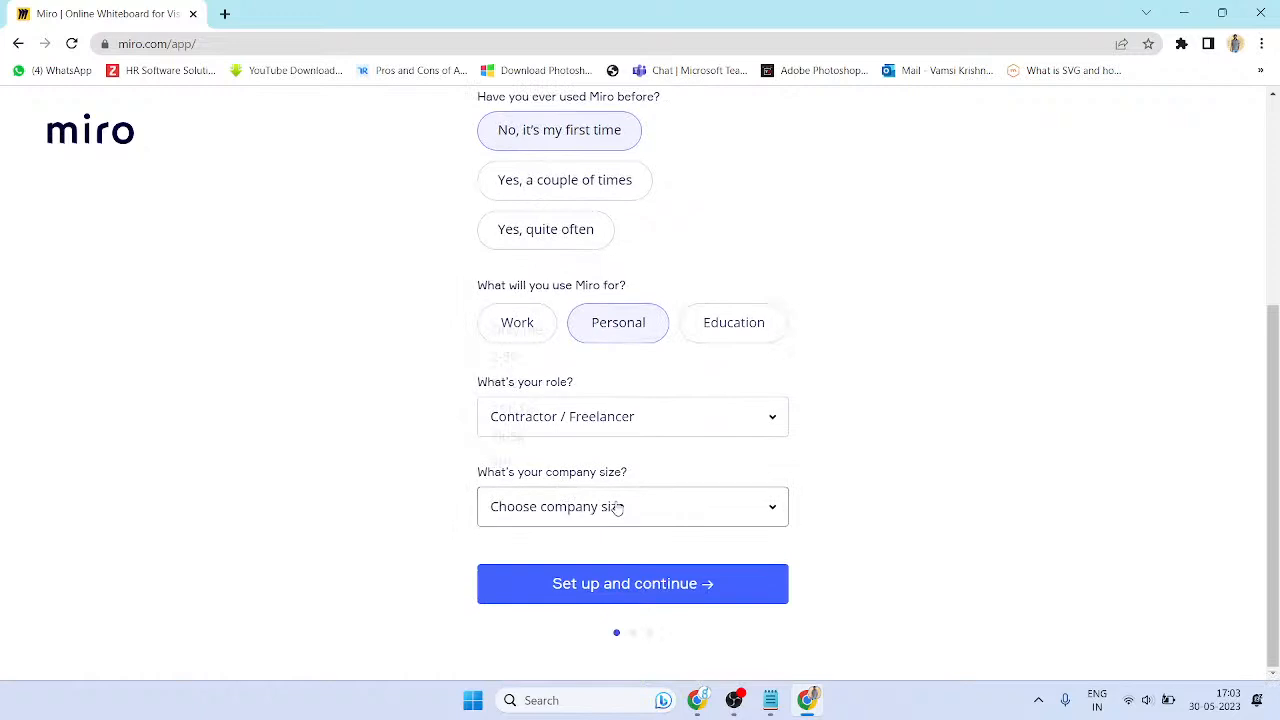
- Set the company size to 2-50
{"action": "left_click", "coordinate": [617, 508]}
{"action": "left_click", "coordinate": [563, 367]}
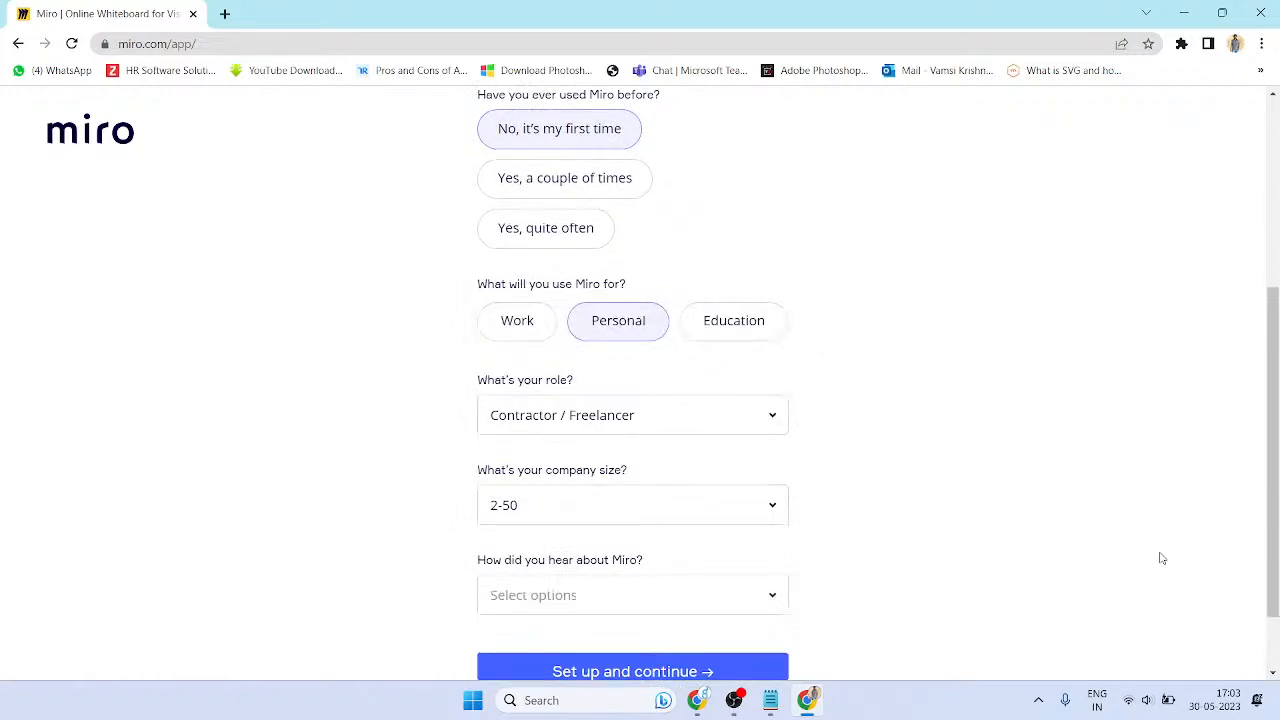
{"action": "left_click", "coordinate": [780, 510]}
{"action": "left_click", "coordinate": [681, 326]}
{"action": "left_click", "coordinate": [709, 510]}
{"action": "left_click", "coordinate": [525, 358]}
{"action": "scroll", "coordinate": [1055, 445], "scroll_direction": "down", "scroll_amount": 1}
- Choose Google (Search Engine) as the referral source, keep size 2-50, and submit the setup
{"action": "left_click", "coordinate": [708, 518]}
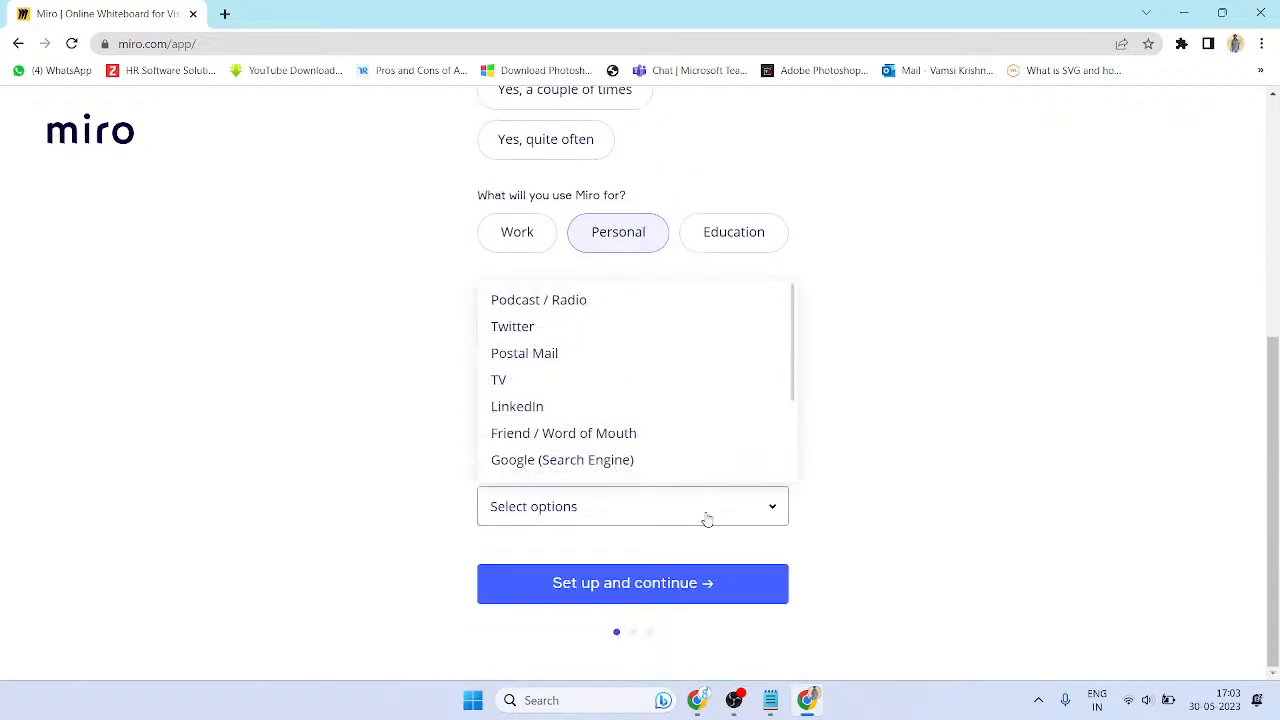
{"action": "left_click", "coordinate": [1103, 509]}
{"action": "left_click", "coordinate": [631, 507]}
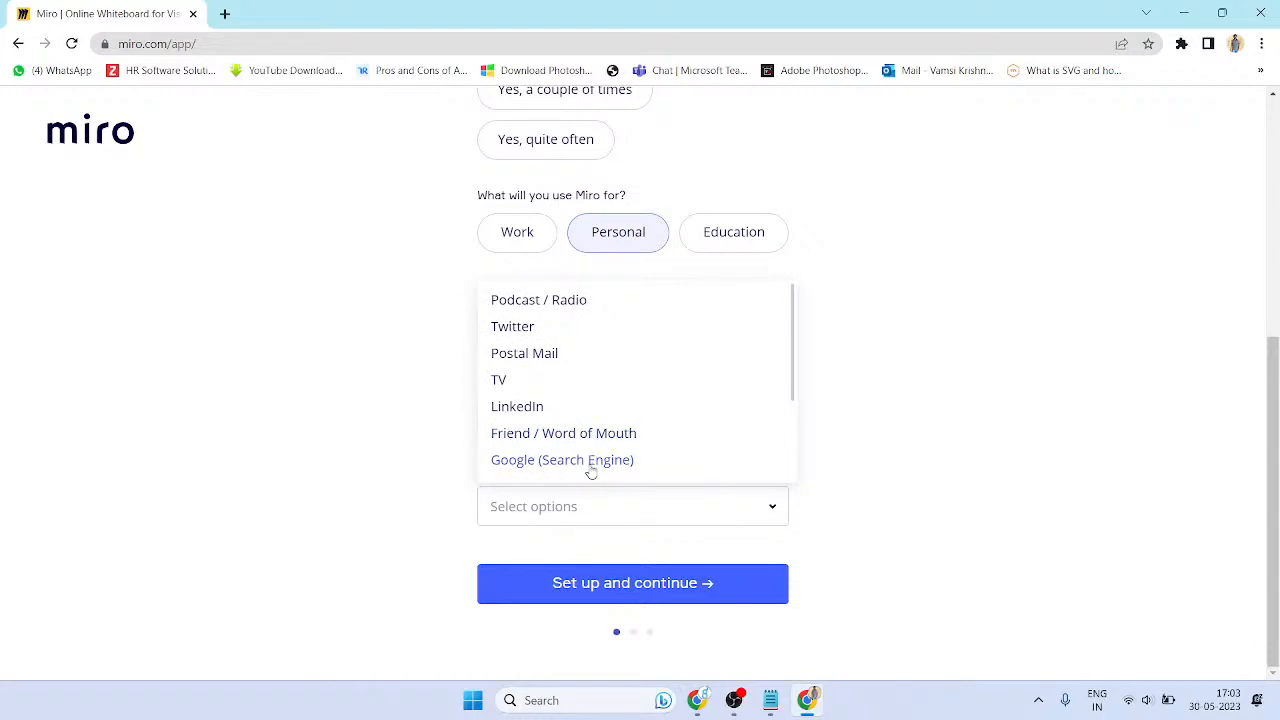
{"action": "left_click", "coordinate": [554, 470]}
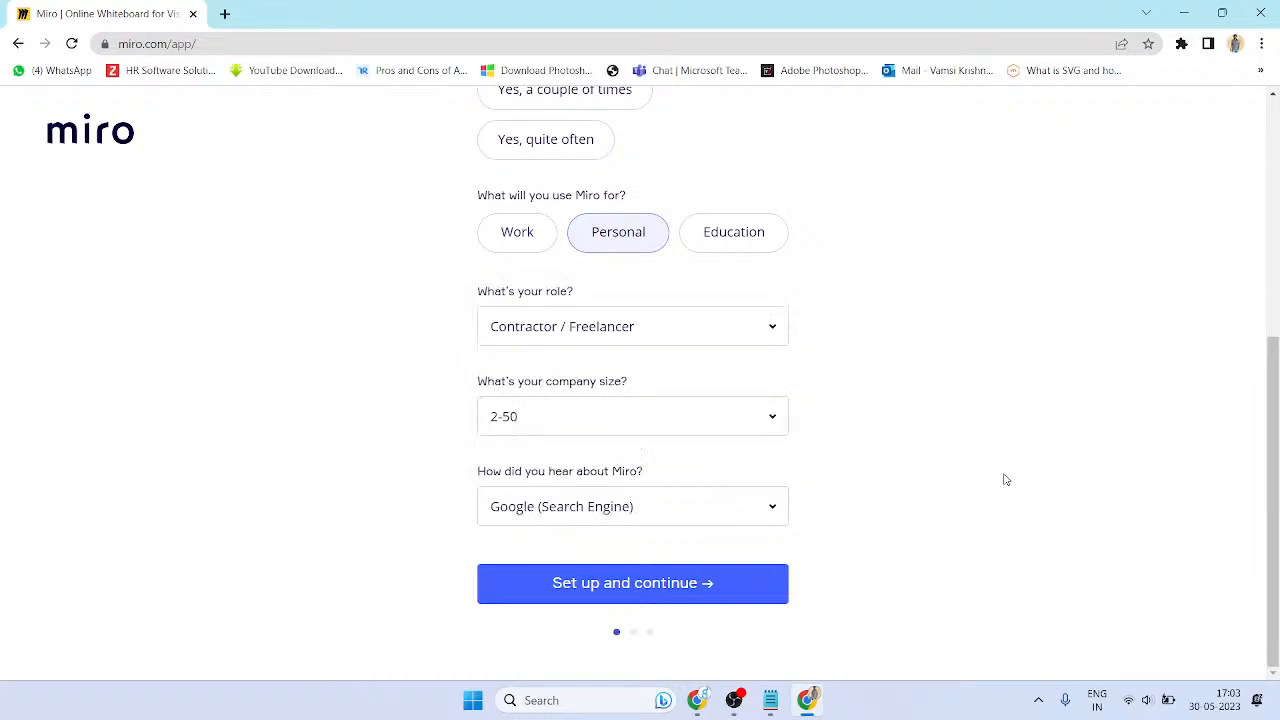
{"action": "left_click", "coordinate": [729, 414]}
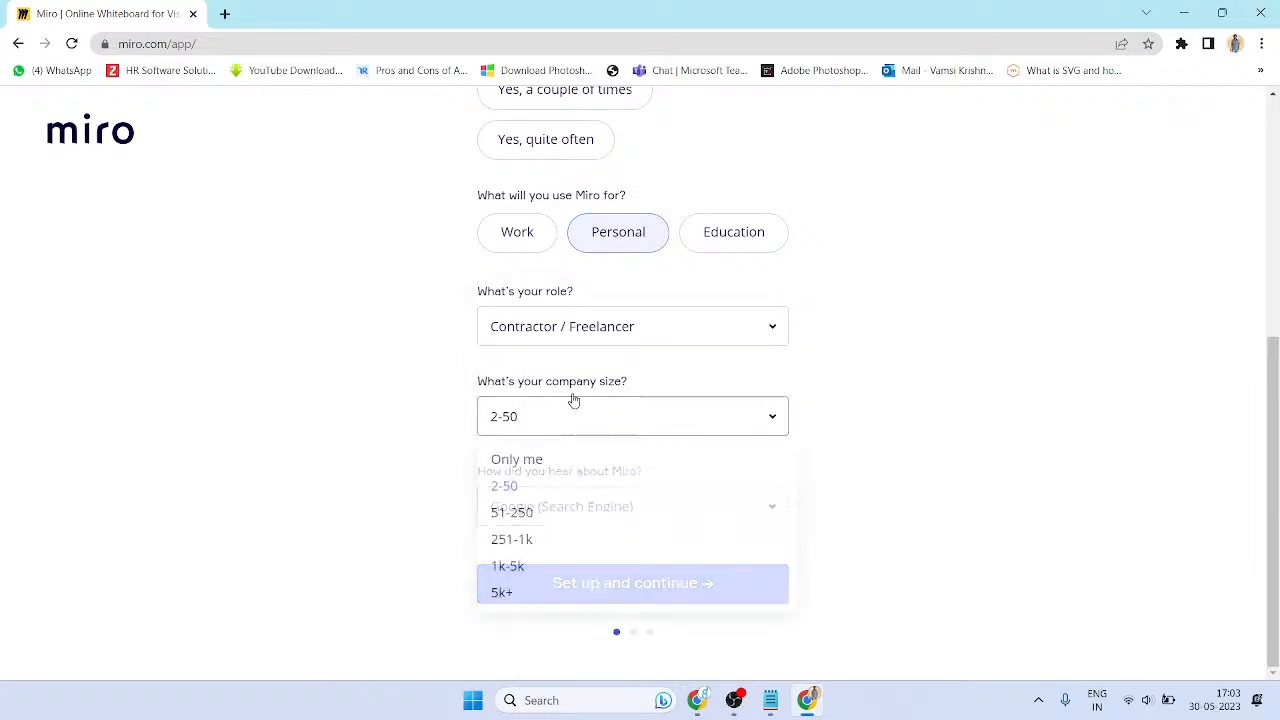
{"action": "left_click", "coordinate": [517, 460]}
{"action": "left_click", "coordinate": [711, 422]}
{"action": "left_click", "coordinate": [578, 486]}
{"action": "scroll", "coordinate": [1080, 438], "scroll_direction": "up", "scroll_amount": 5}
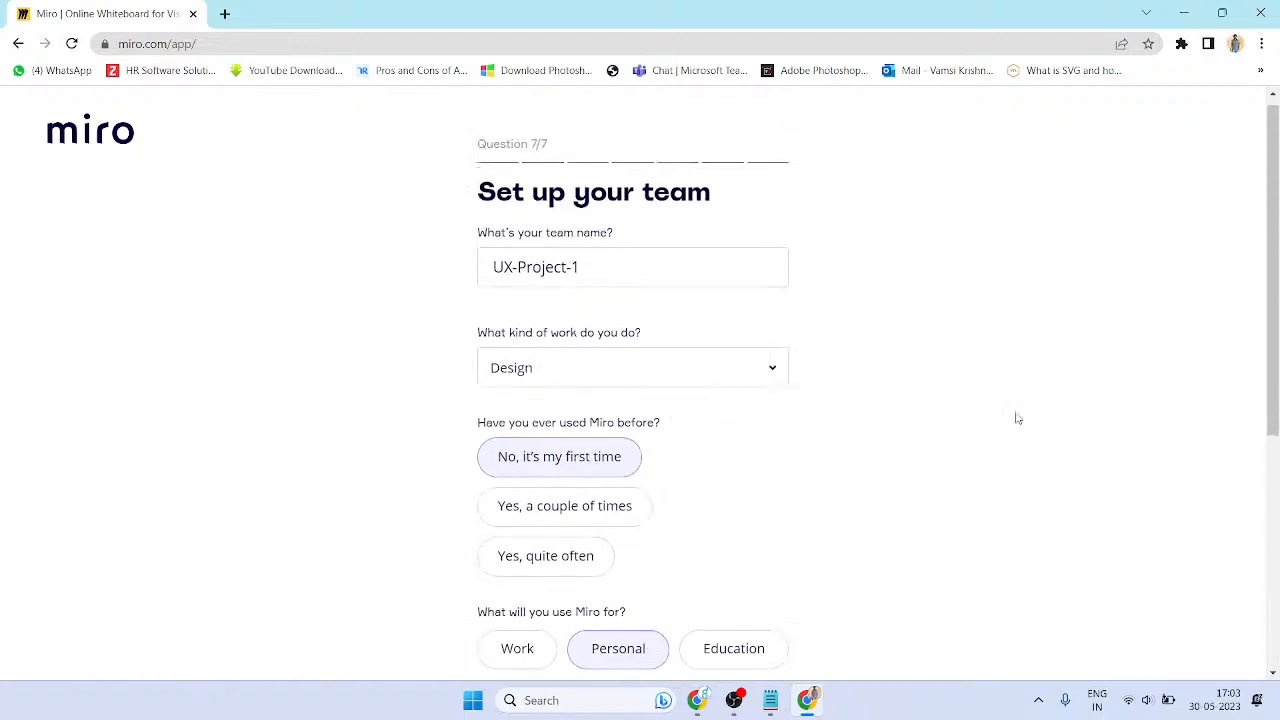
{"action": "scroll", "coordinate": [872, 340], "scroll_direction": "down", "scroll_amount": 2}
{"action": "scroll", "coordinate": [872, 340], "scroll_direction": "down", "scroll_amount": 3}
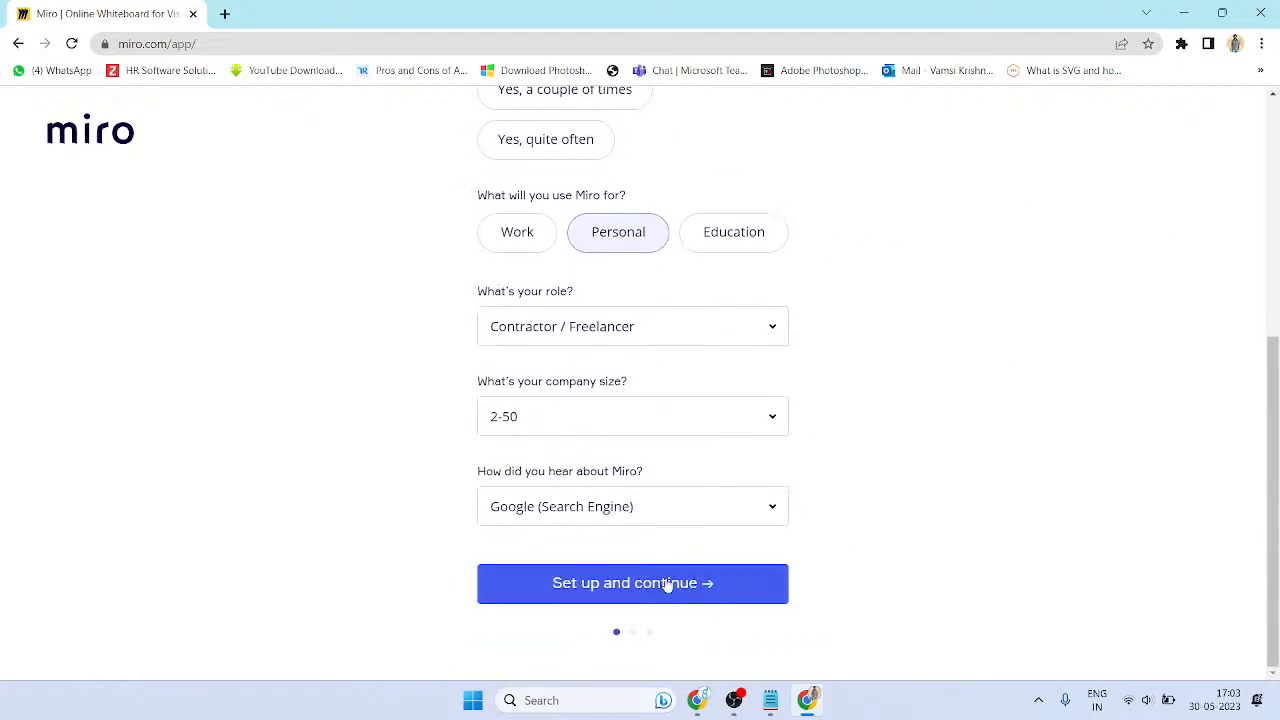
{"action": "left_click", "coordinate": [669, 588]}
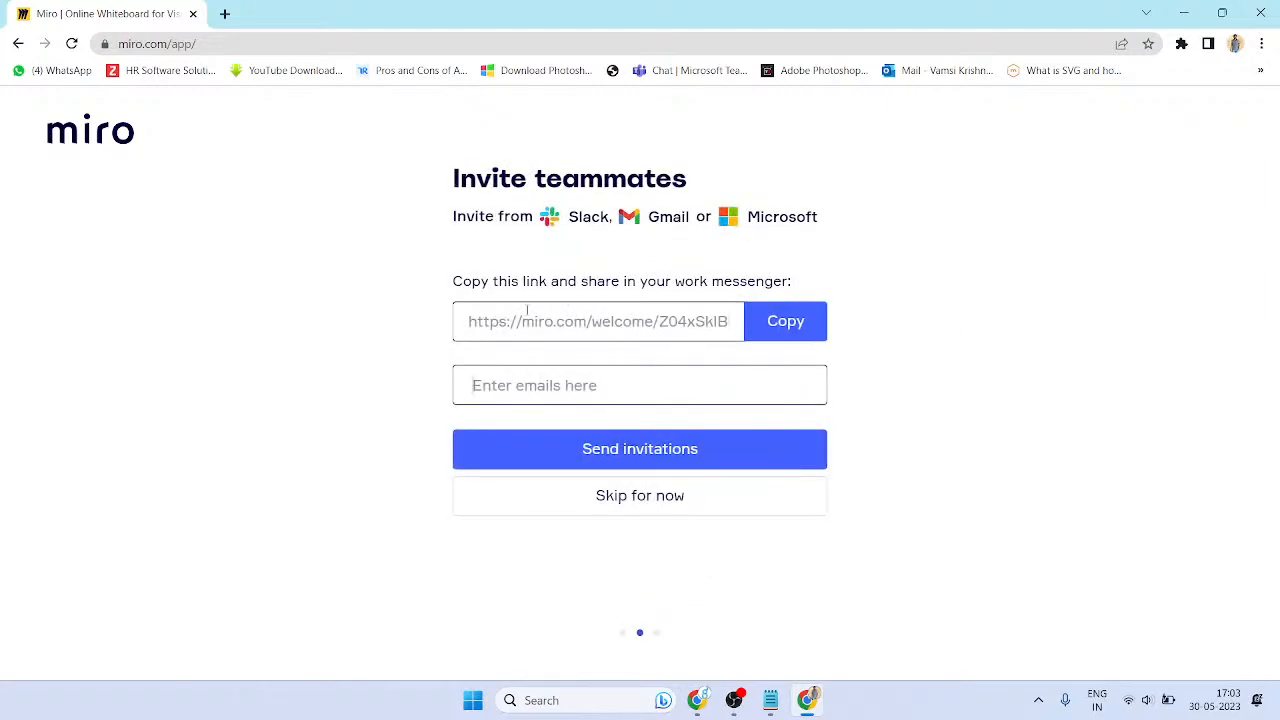
- Select the team invite link, then skip inviting teammates for now
{"action": "left_click_drag", "start_coordinate": [543, 320], "coordinate": [766, 337]}
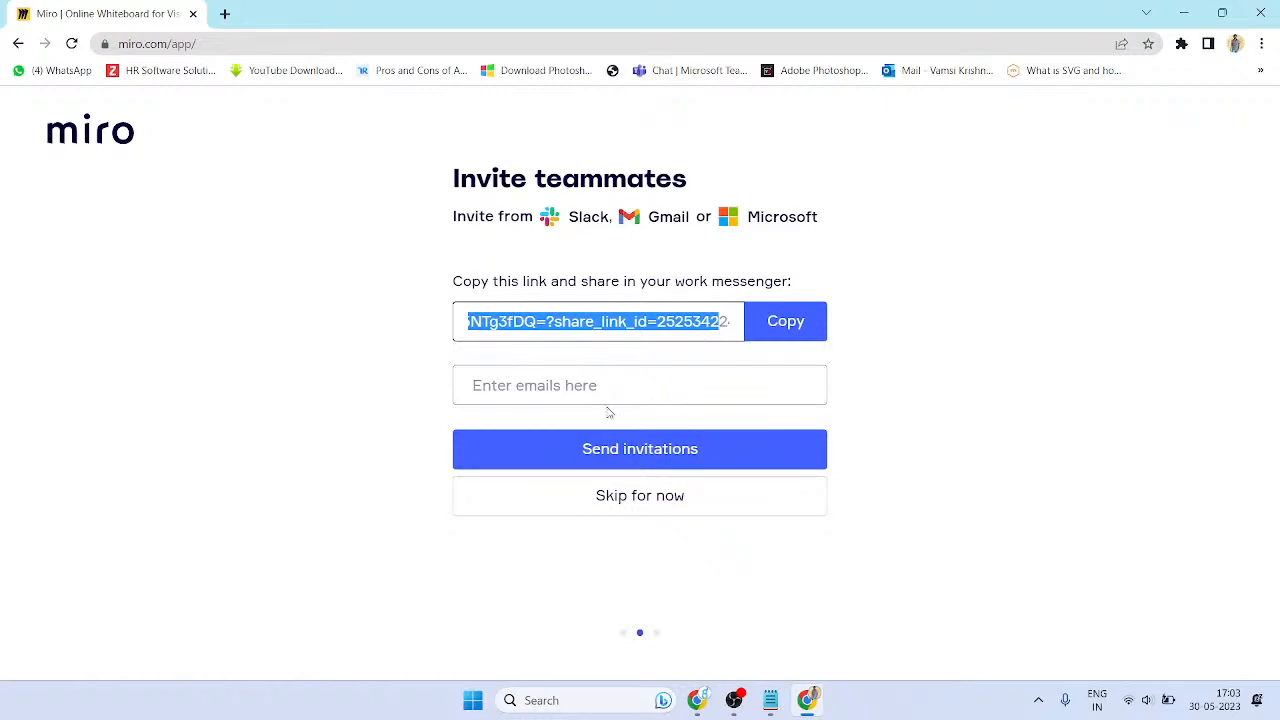
{"action": "left_click", "coordinate": [646, 496]}
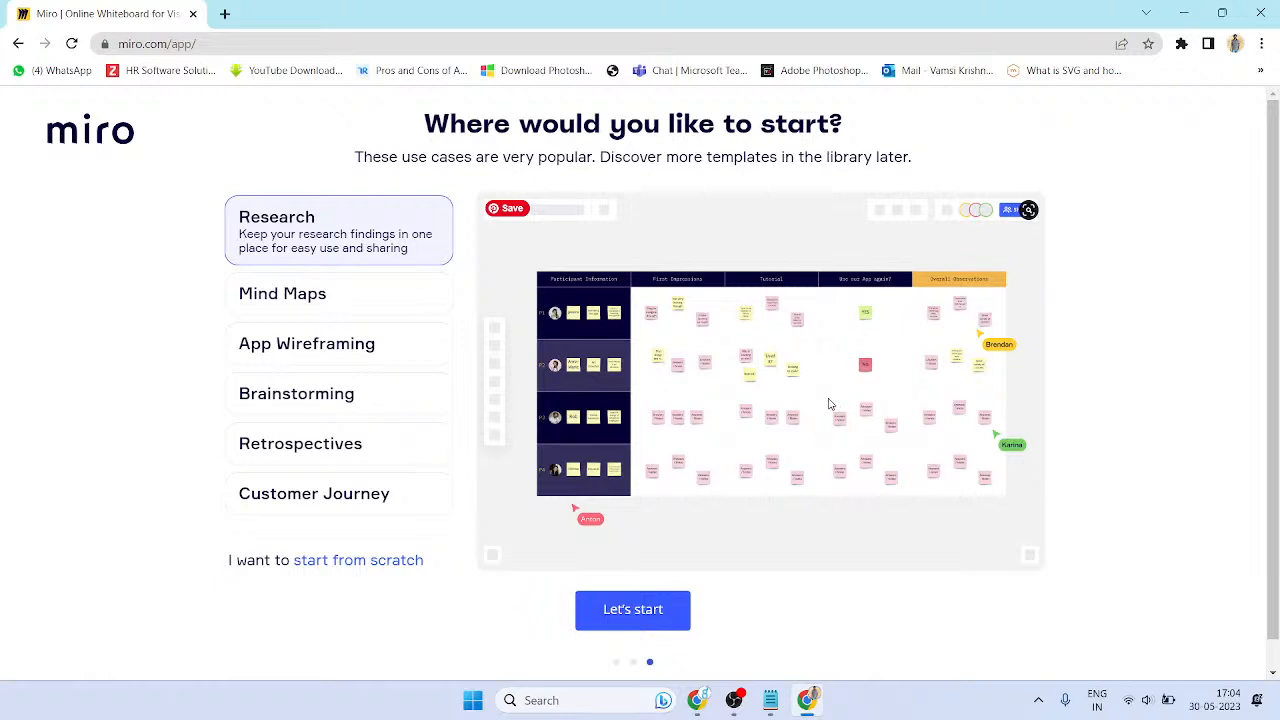
- Preview Mind Maps, App Wireframing, Brainstorming and Retrospectives, then start with Customer Journey
{"action": "left_click", "coordinate": [369, 290]}
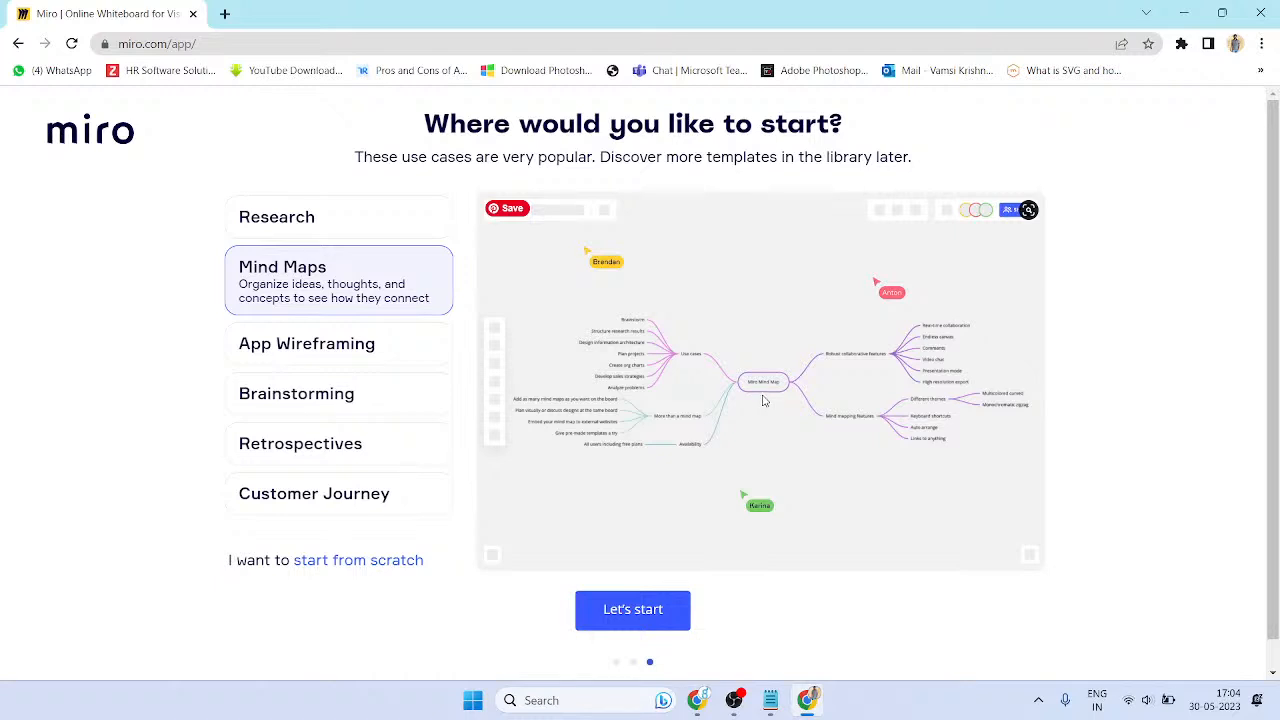
{"action": "left_click", "coordinate": [345, 355]}
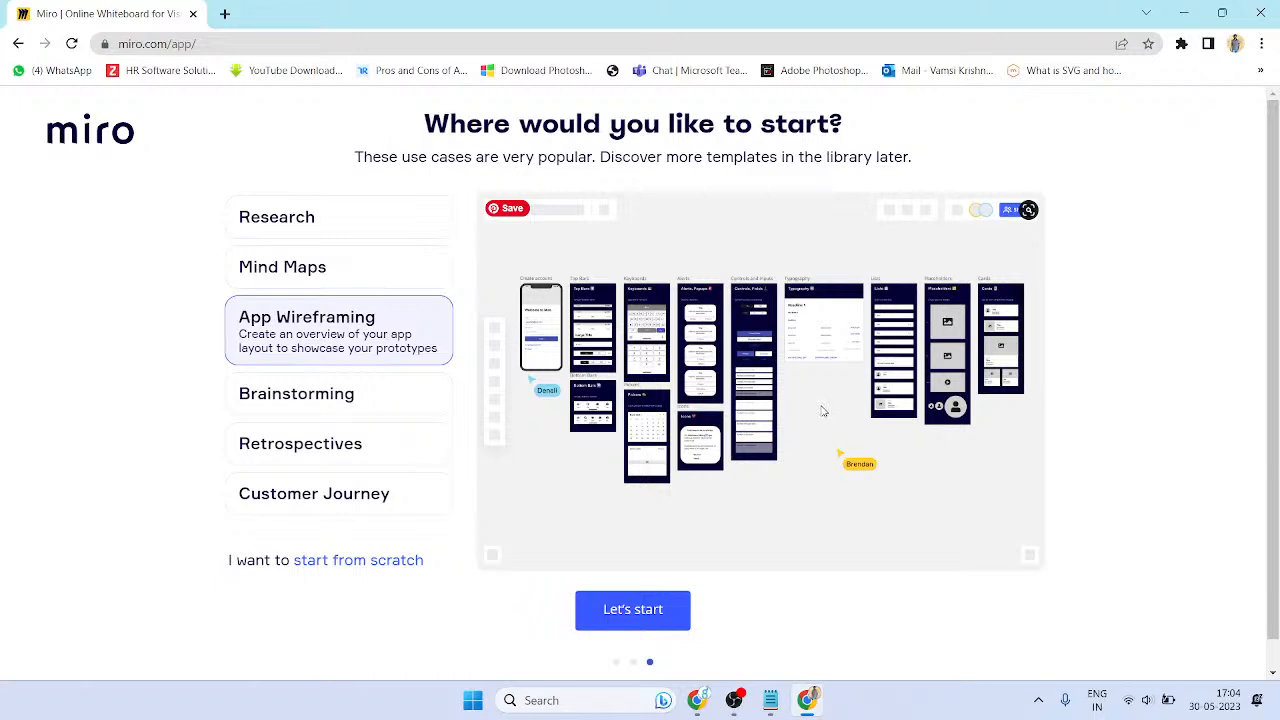
{"action": "left_click", "coordinate": [366, 405]}
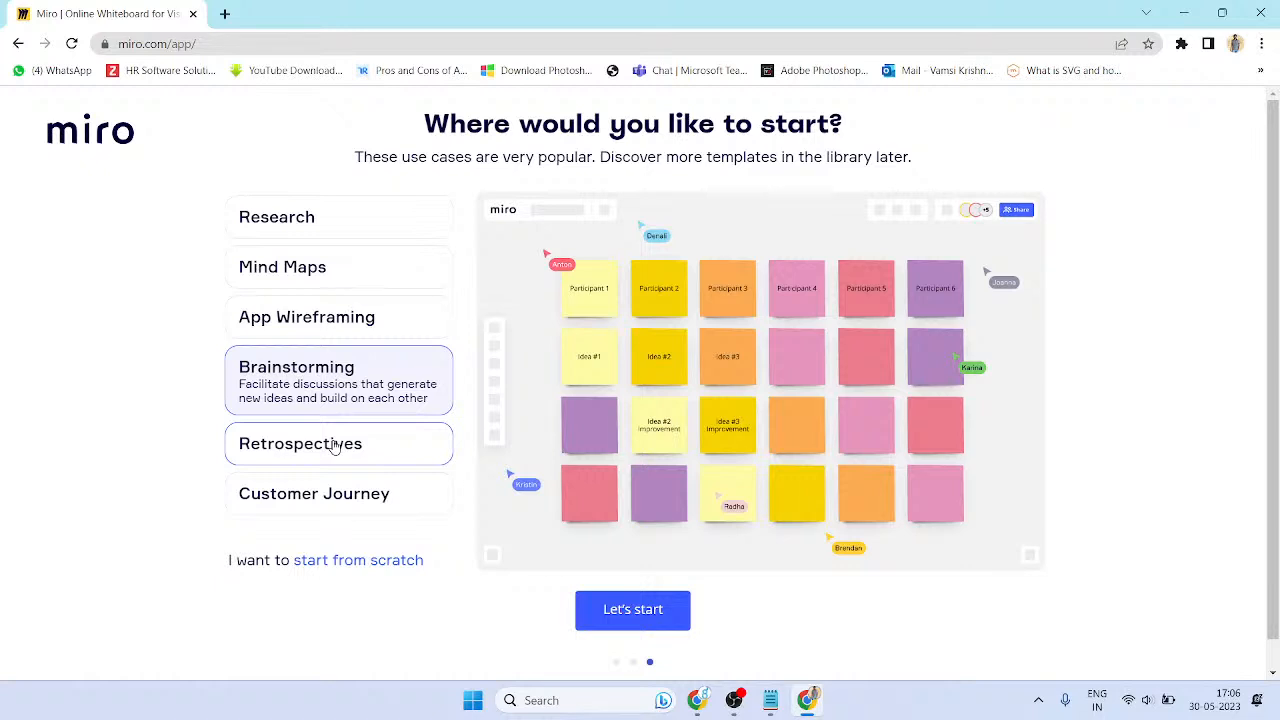
{"action": "left_click", "coordinate": [311, 466]}
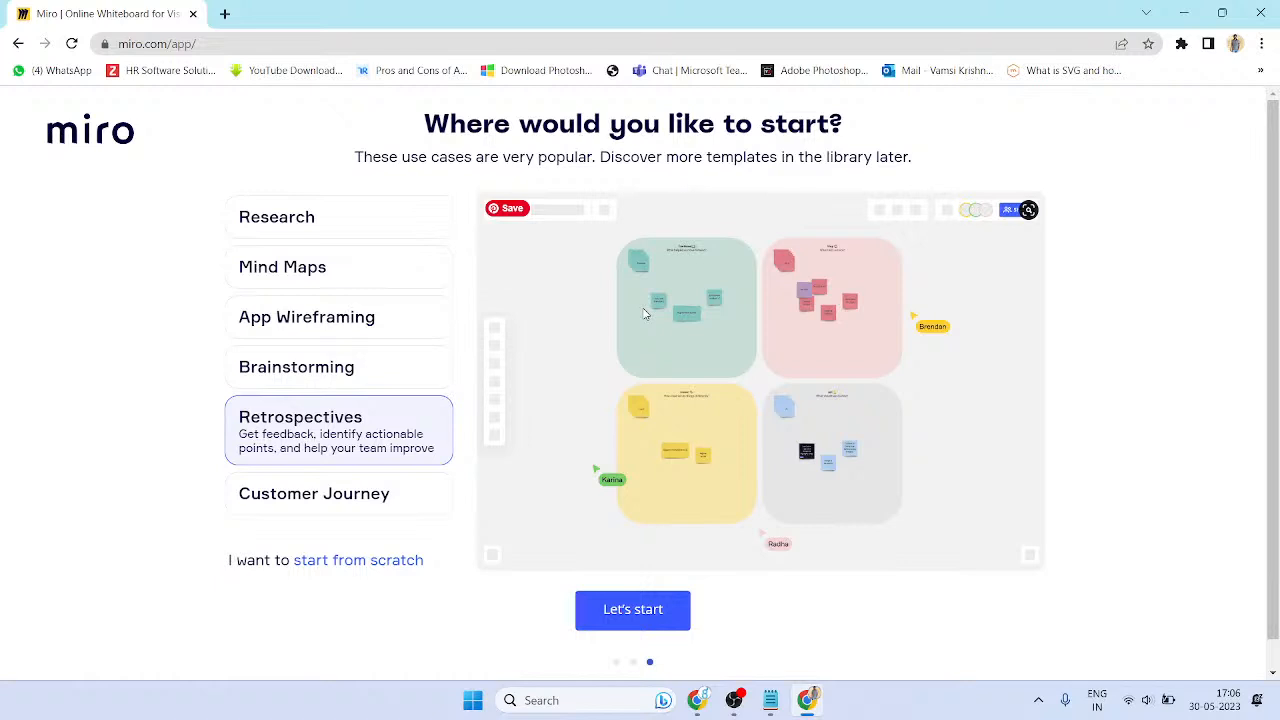
{"action": "left_click", "coordinate": [289, 499]}
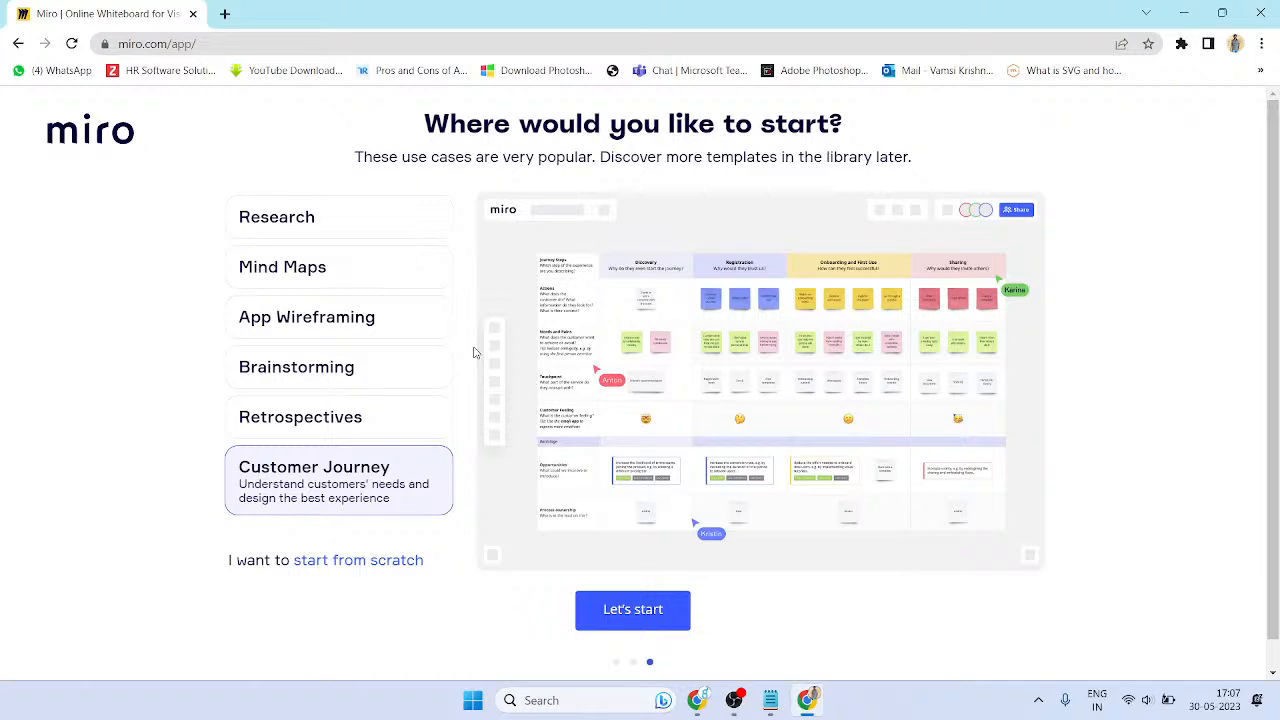
{"action": "left_click", "coordinate": [655, 611]}
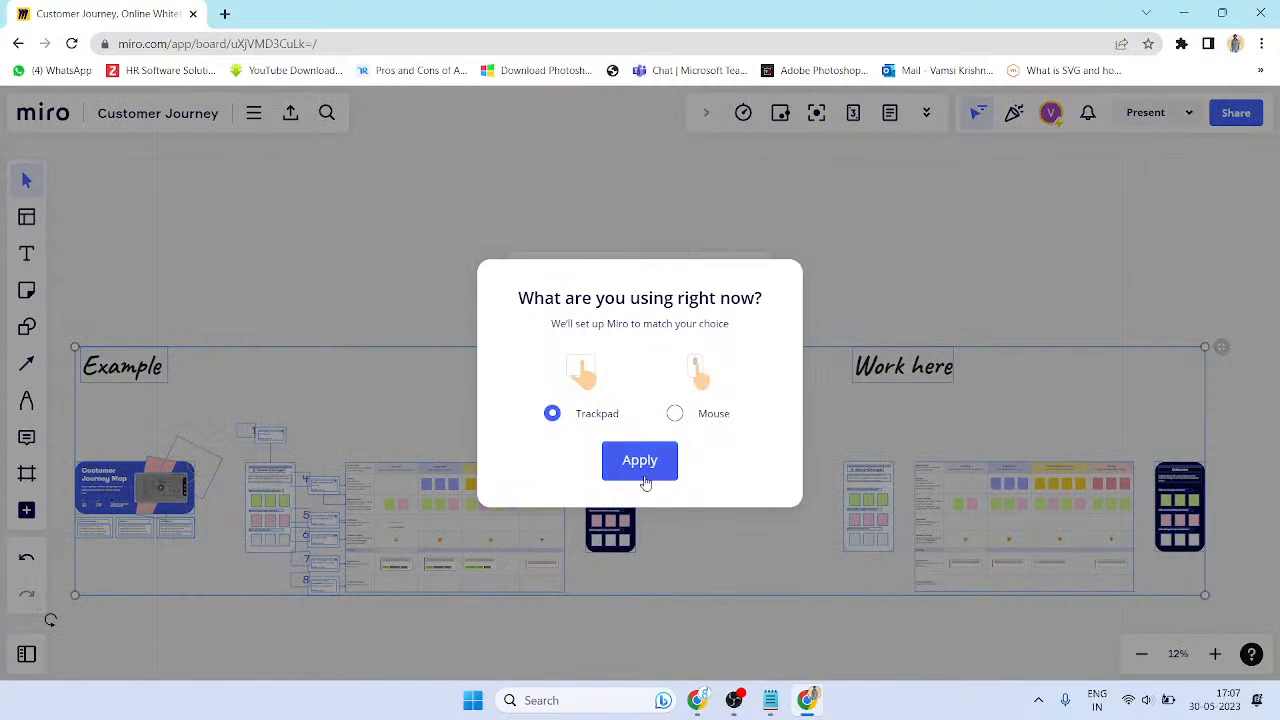
- Choose trackpad navigation and switch the journey table's cell resize from Manual to Auto
{"action": "left_click", "coordinate": [640, 458]}
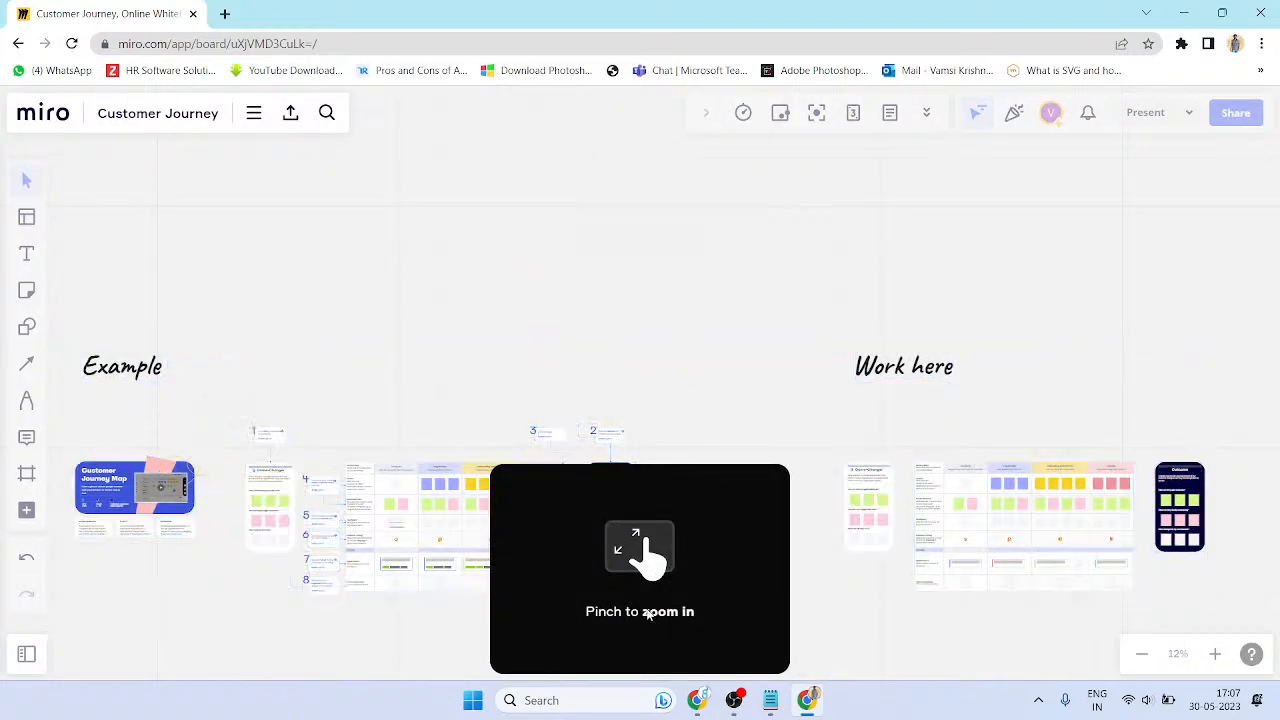
{"action": "left_click_drag", "start_coordinate": [606, 391], "coordinate": [684, 381]}
{"action": "double_click", "coordinate": [619, 559]}
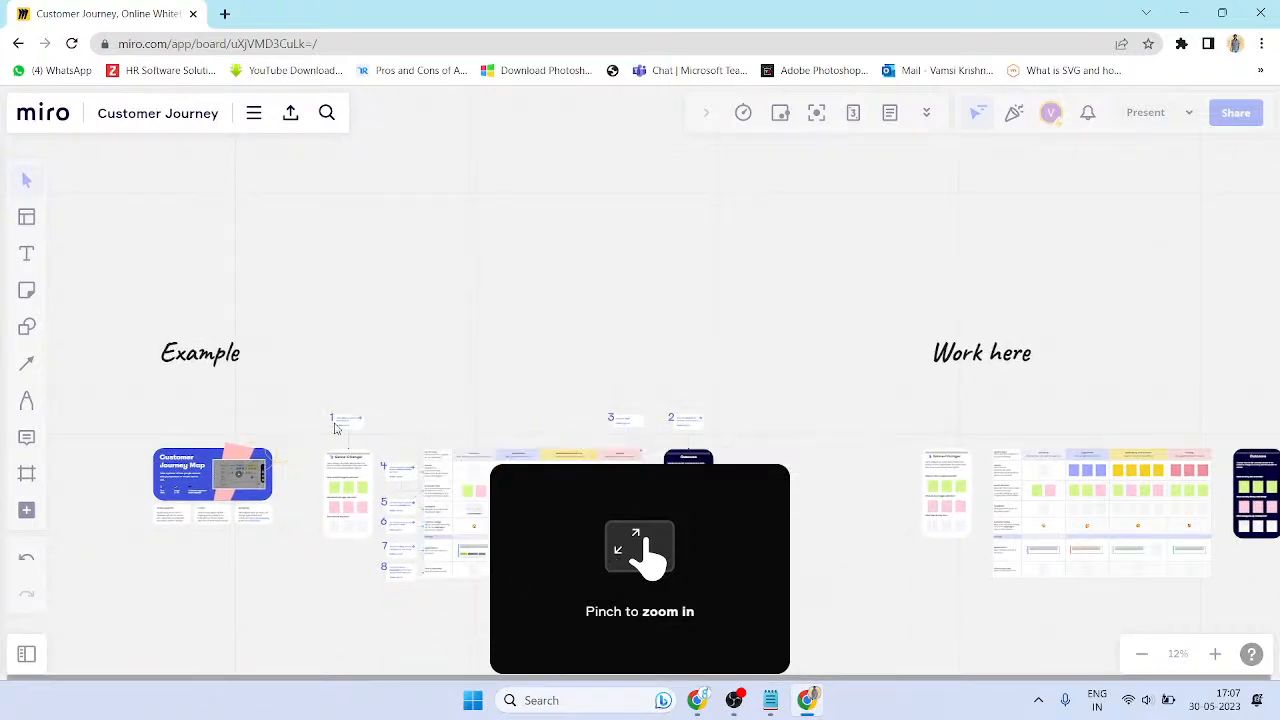
{"action": "left_click", "coordinate": [335, 432]}
{"action": "left_click", "coordinate": [645, 568]}
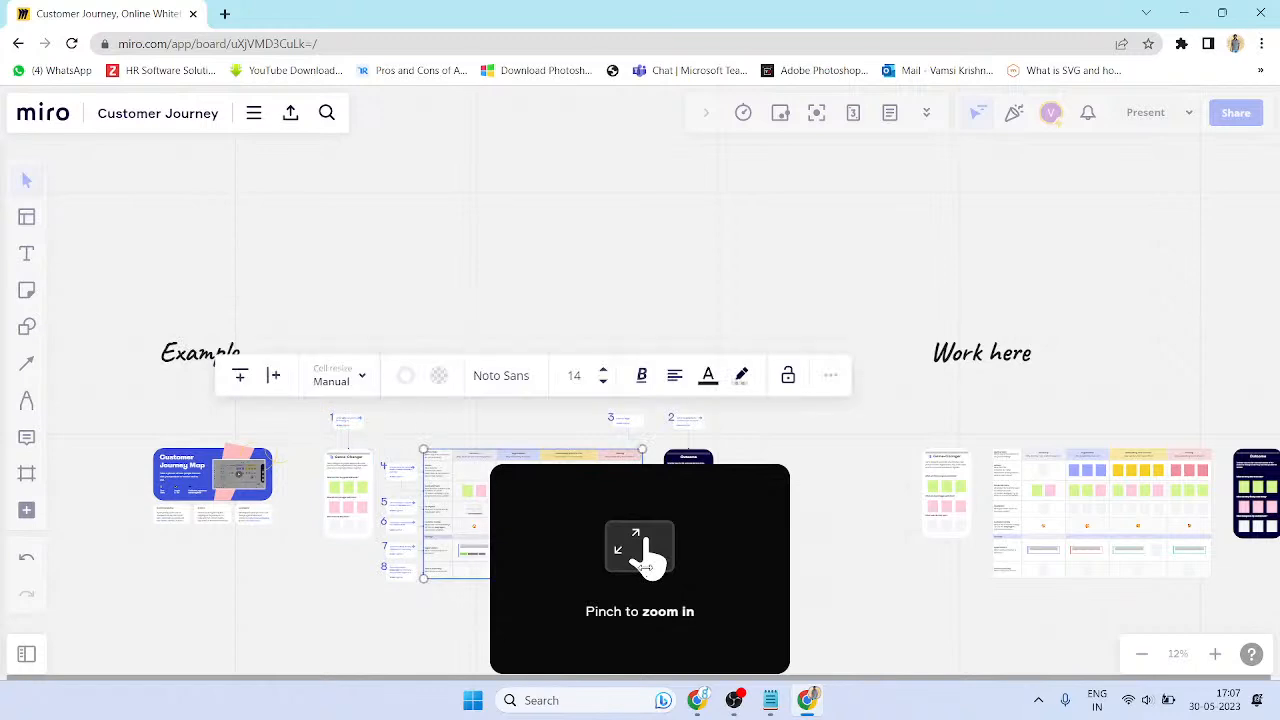
{"action": "scroll", "coordinate": [822, 530], "scroll_direction": "down", "scroll_amount": 3}
{"action": "scroll", "coordinate": [645, 547], "scroll_direction": "up", "scroll_amount": 3}
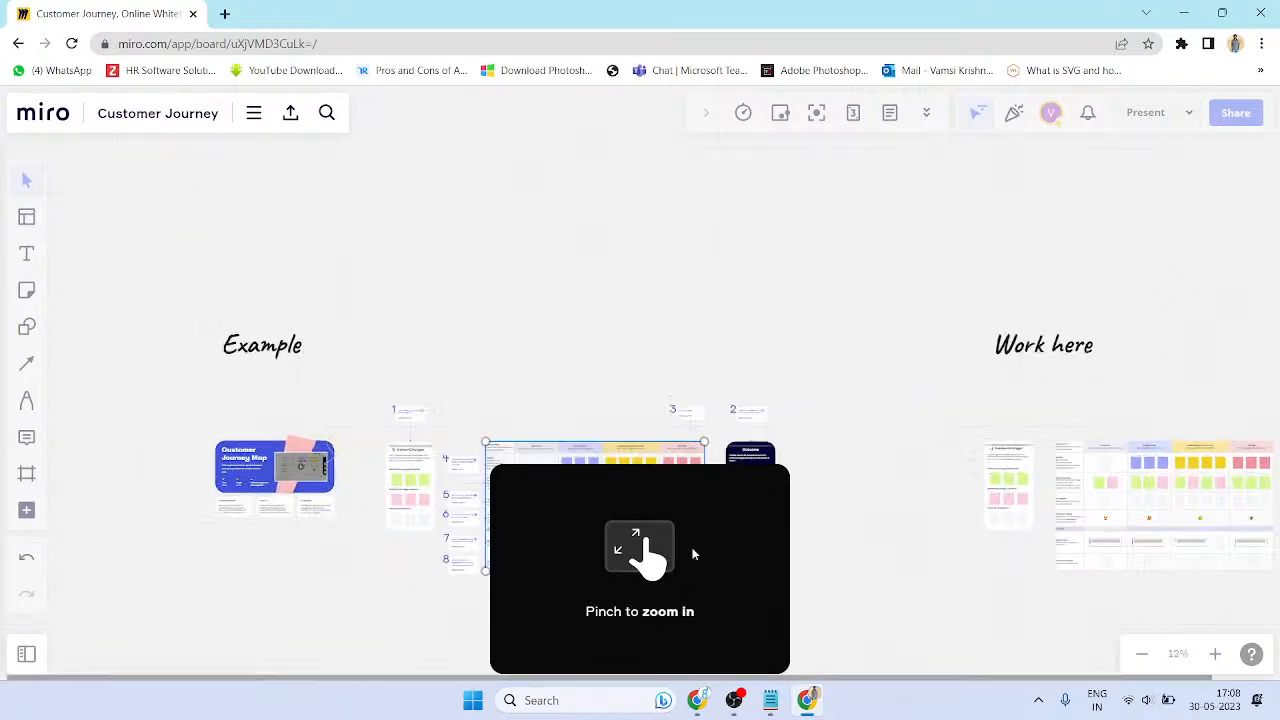
{"action": "left_click", "coordinate": [635, 550]}
{"action": "left_click", "coordinate": [645, 556]}
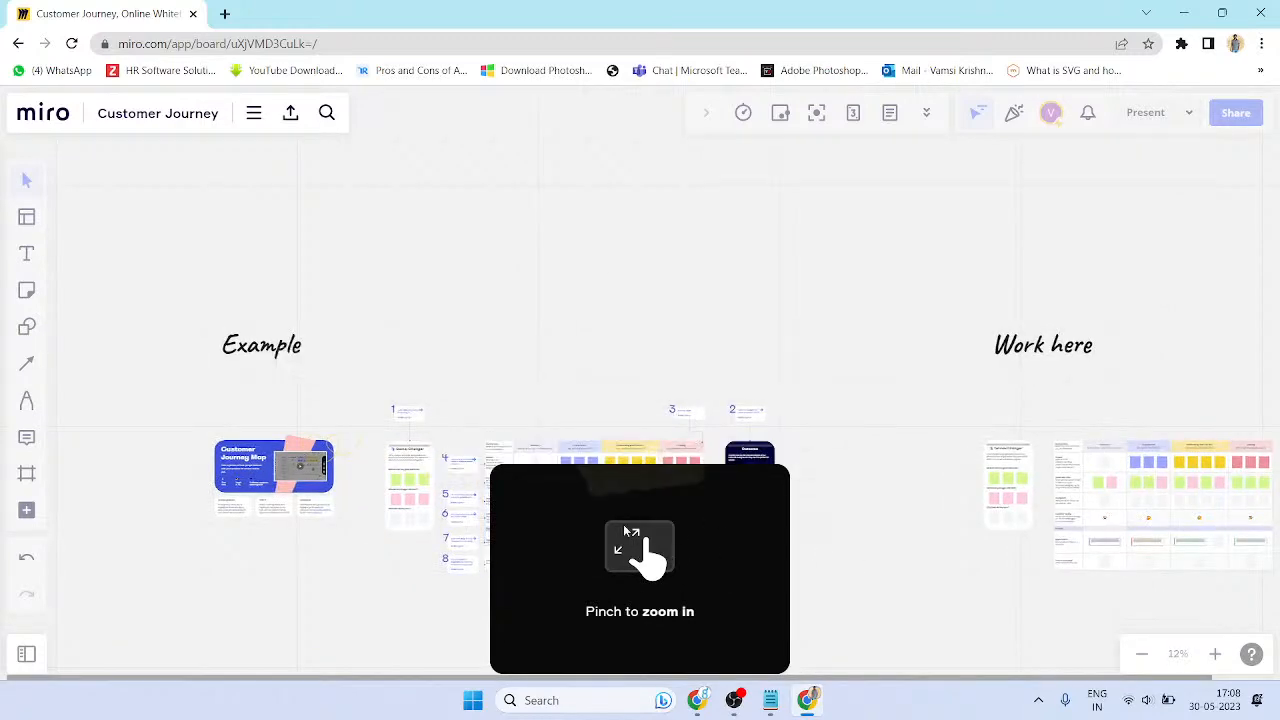
{"action": "left_click", "coordinate": [396, 370]}
{"action": "left_click", "coordinate": [410, 414]}
{"action": "left_click", "coordinate": [712, 562]}
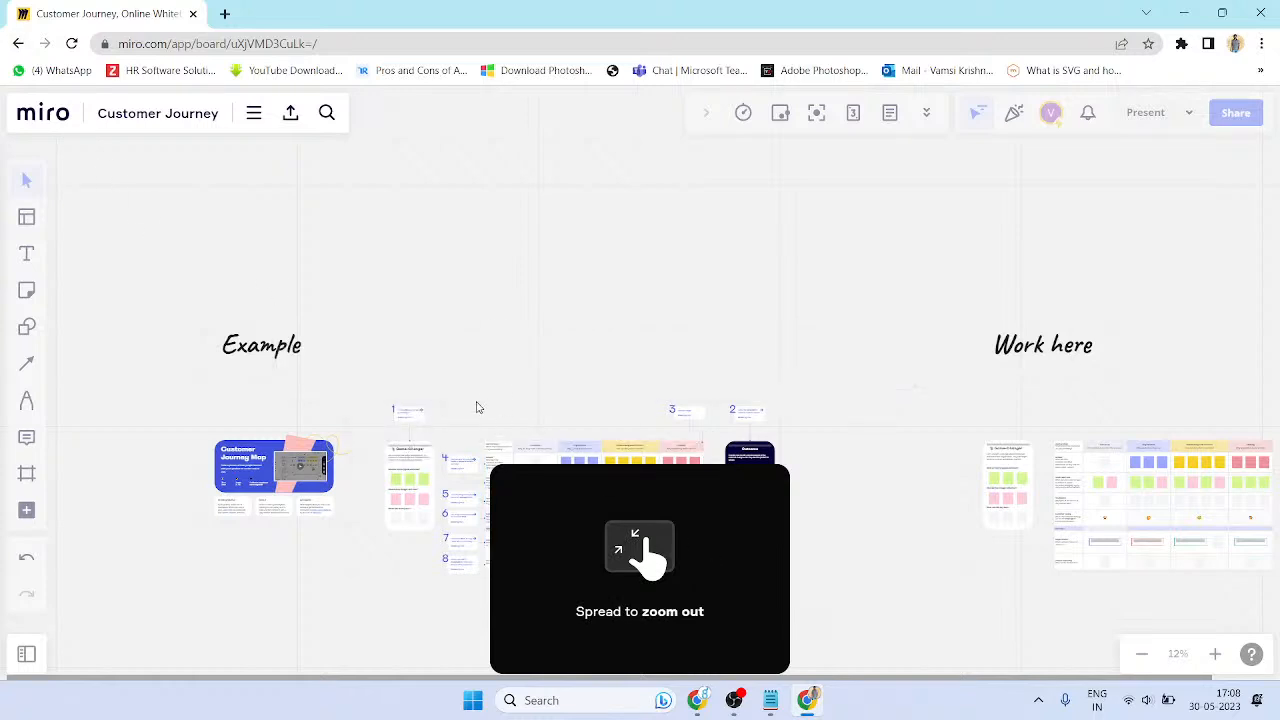
- Inspect the table's cells and actions menu, then go back to the Miro app home page
{"action": "double_click", "coordinate": [635, 535]}
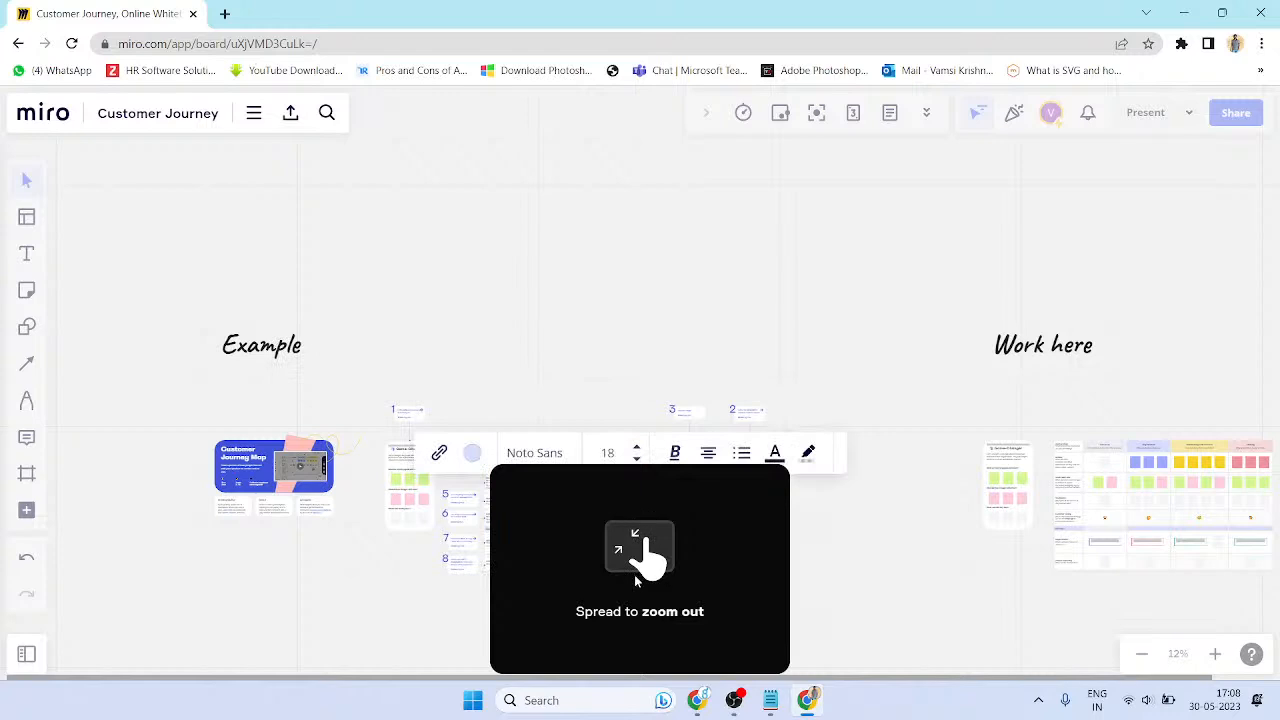
{"action": "left_click", "coordinate": [689, 531]}
{"action": "left_click", "coordinate": [640, 532]}
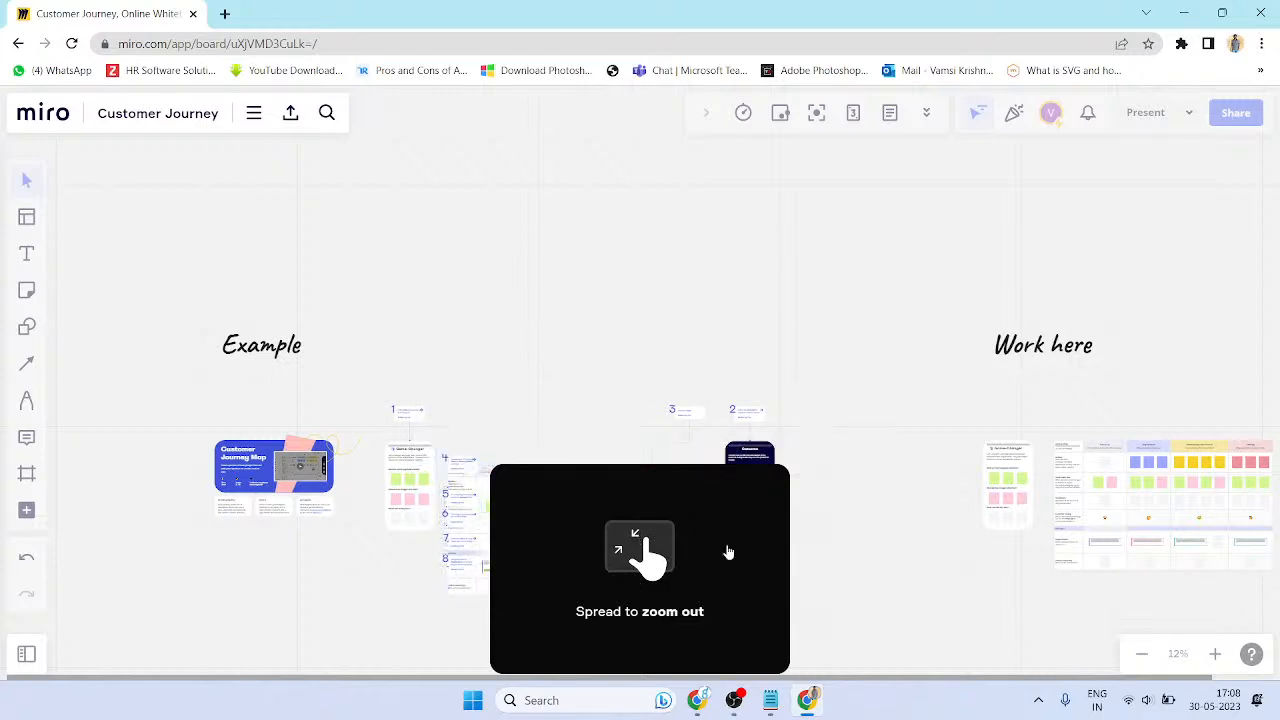
{"action": "left_click", "coordinate": [857, 551]}
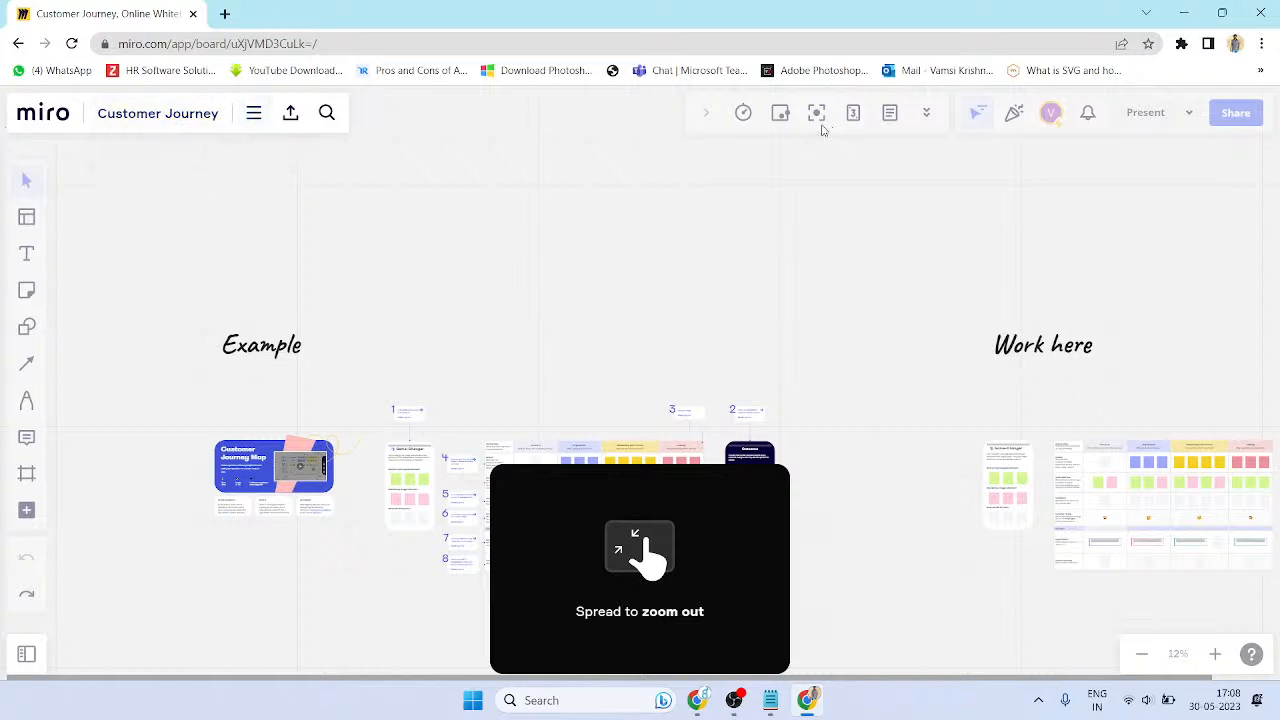
{"action": "right_click", "coordinate": [688, 563]}
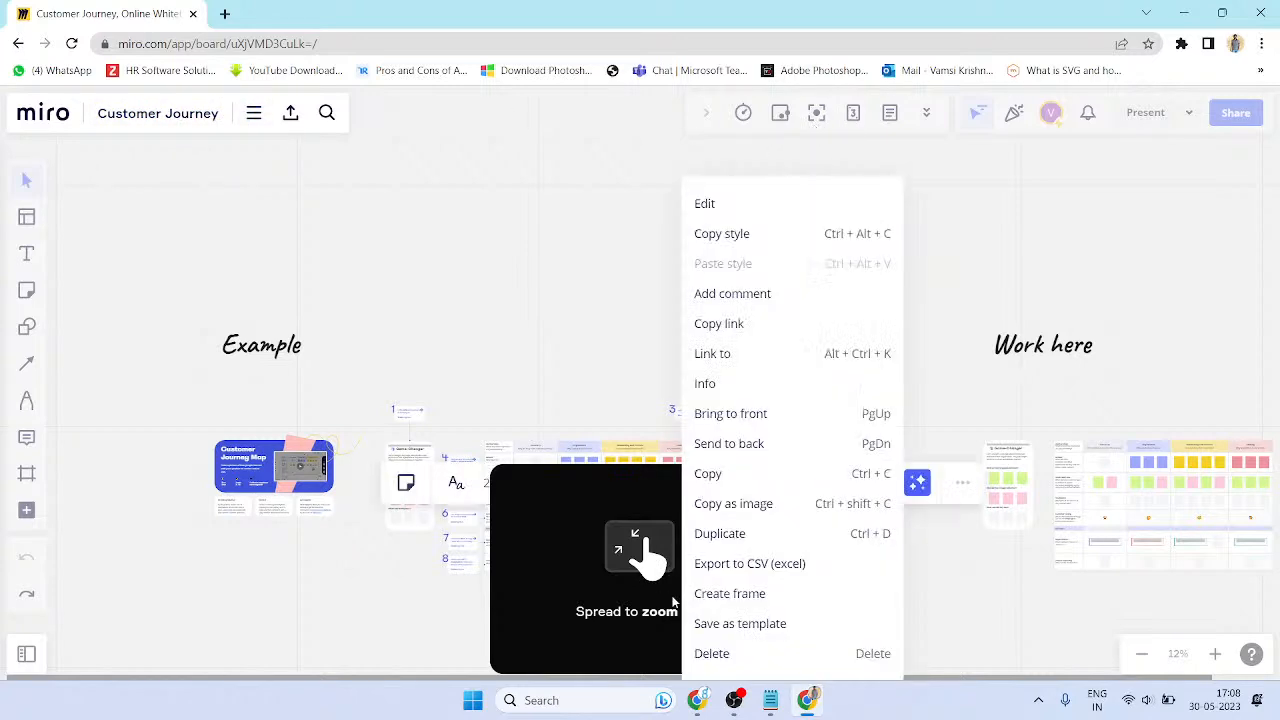
{"action": "left_click", "coordinate": [623, 650]}
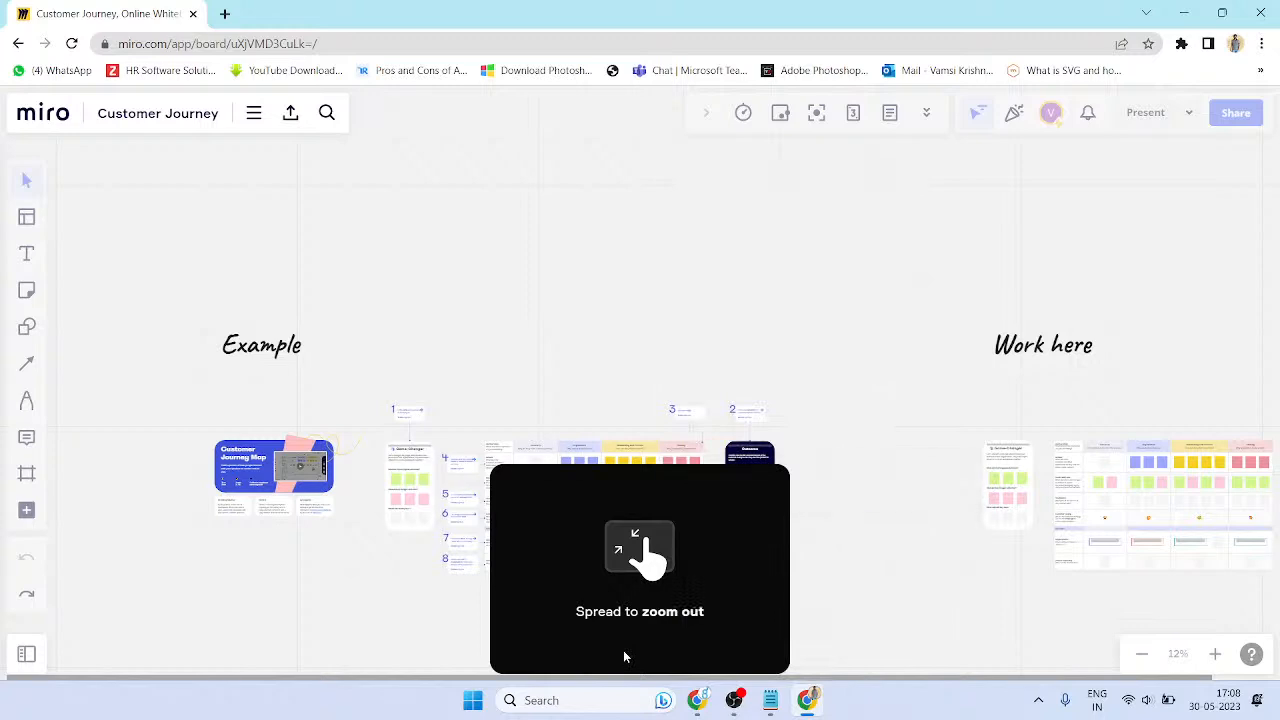
{"action": "mouse_move", "coordinate": [1125, 655]}
{"action": "left_click", "coordinate": [18, 43]}
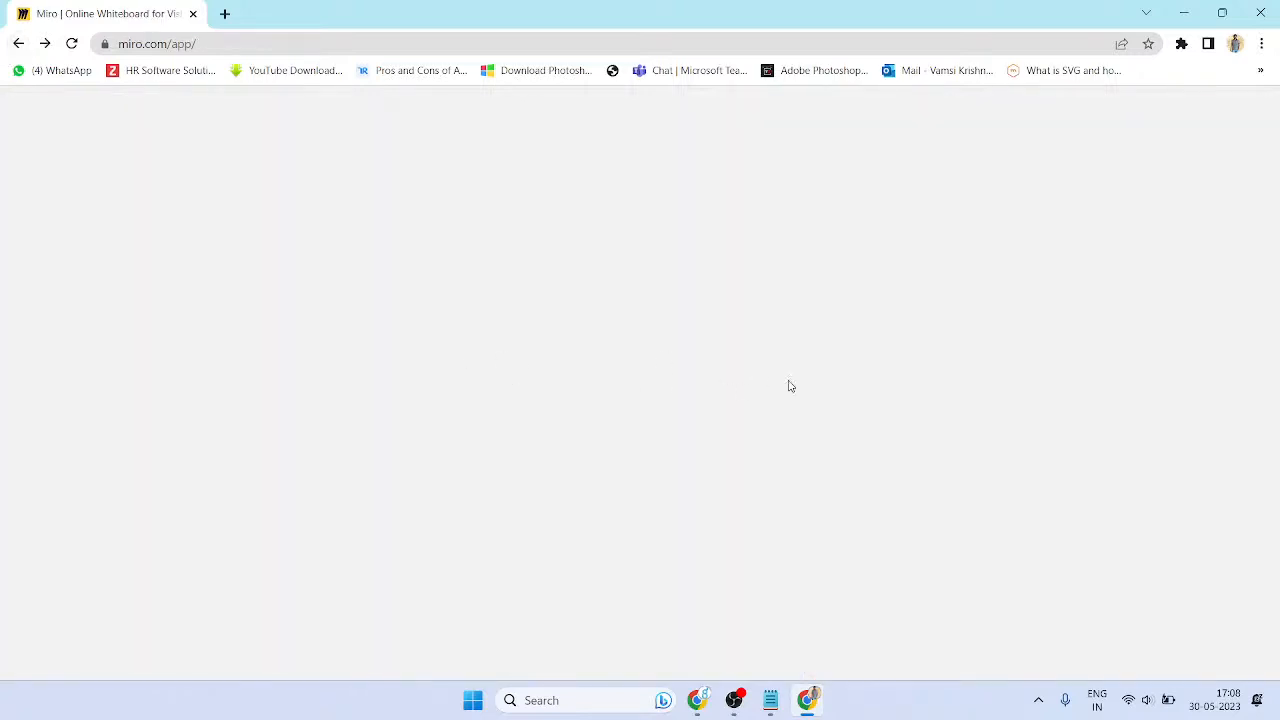
- Go forward again to the Customer Journey board
{"action": "left_click", "coordinate": [47, 44]}
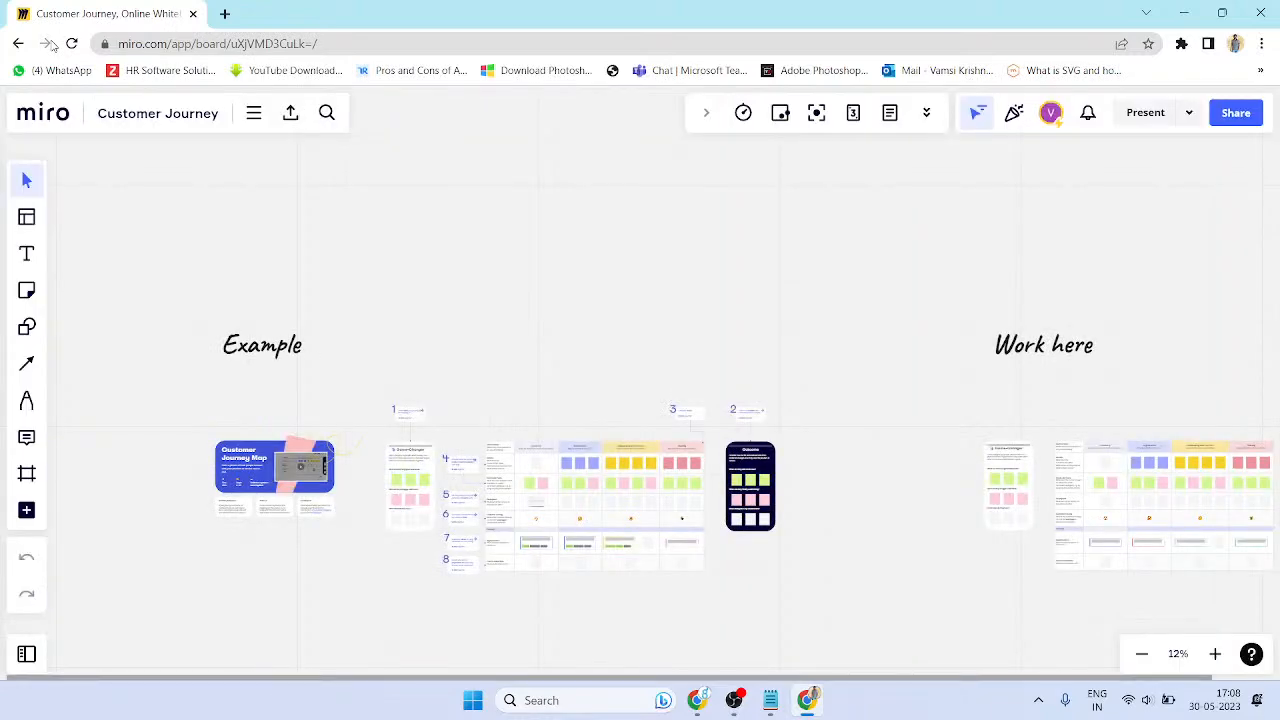
{"action": "scroll", "coordinate": [499, 552], "scroll_direction": "up", "scroll_amount": 3}
{"action": "scroll", "coordinate": [539, 291], "scroll_direction": "down", "scroll_amount": 1}
{"action": "scroll", "coordinate": [358, 409], "scroll_direction": "up", "scroll_amount": 2}
{"action": "left_click_drag", "start_coordinate": [313, 337], "coordinate": [672, 322]}
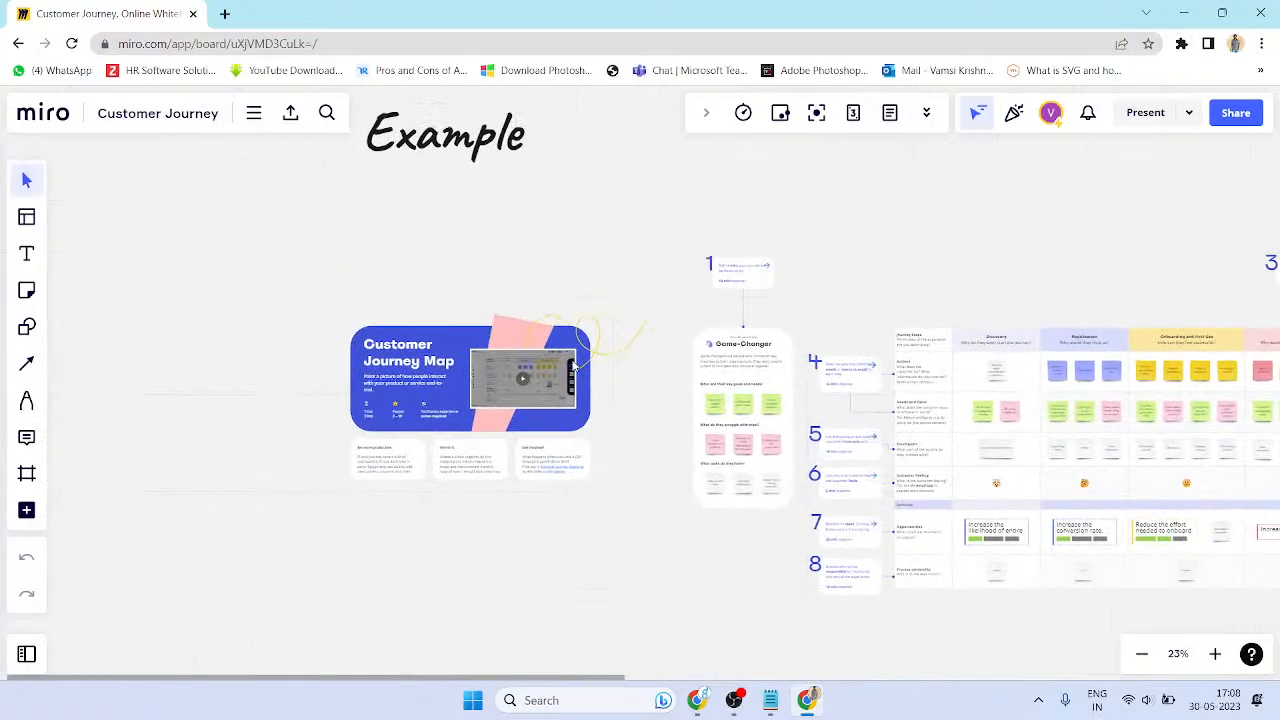
{"action": "scroll", "coordinate": [585, 366], "scroll_direction": "up", "scroll_amount": 3}
{"action": "left_click_drag", "start_coordinate": [836, 272], "coordinate": [594, 230]}
{"action": "left_click_drag", "start_coordinate": [380, 268], "coordinate": [744, 278]}
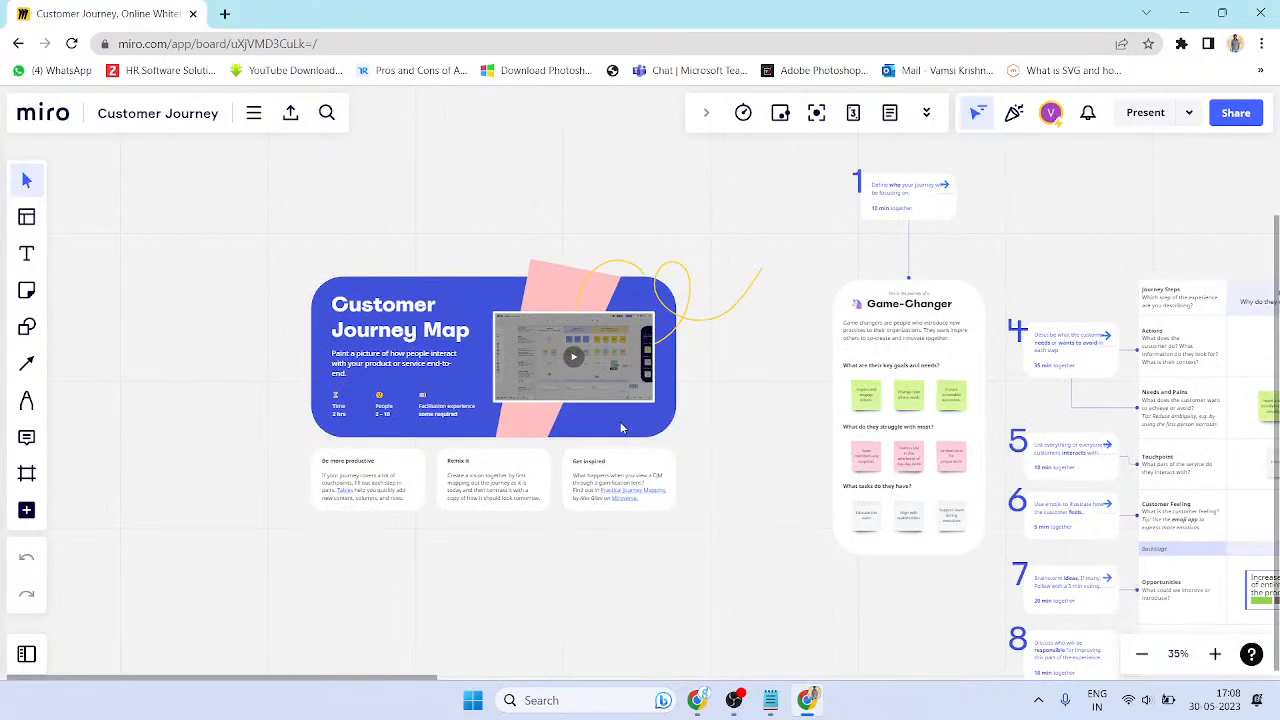
{"action": "scroll", "coordinate": [620, 424], "scroll_direction": "up", "scroll_amount": 6}
{"action": "scroll", "coordinate": [622, 421], "scroll_direction": "down", "scroll_amount": 10}
{"action": "scroll", "coordinate": [622, 424], "scroll_direction": "up", "scroll_amount": 8}
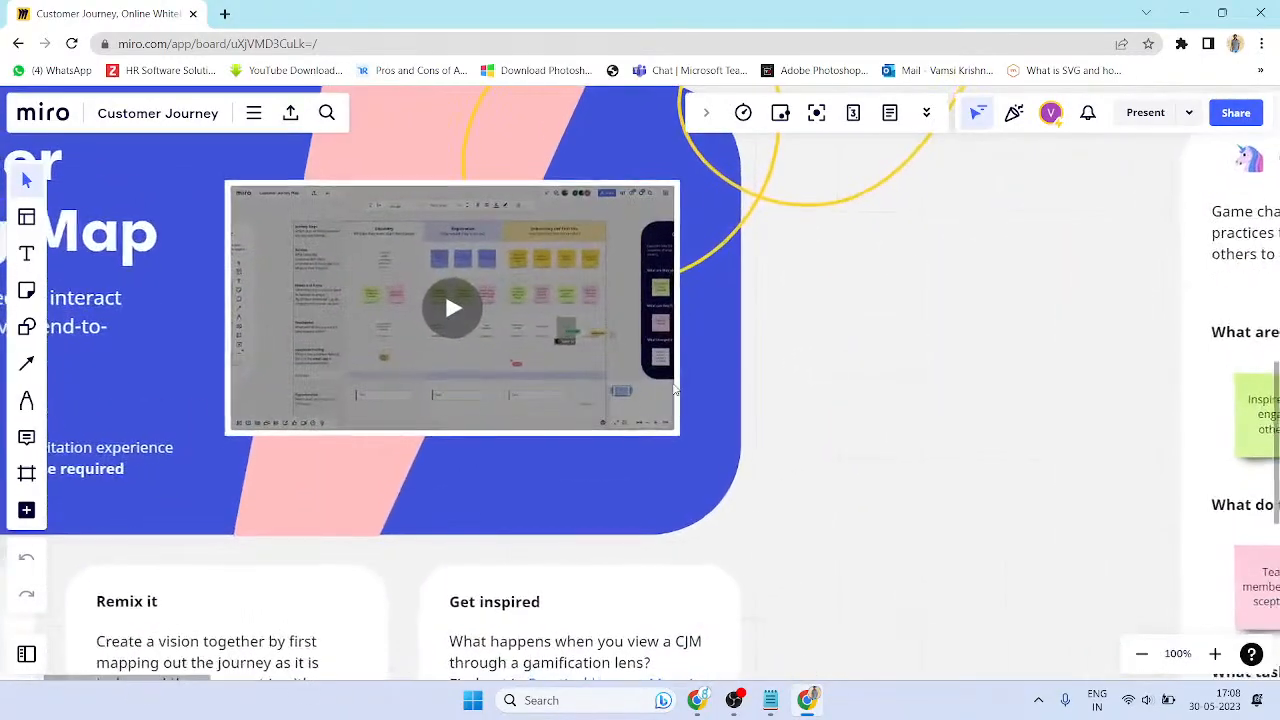
{"action": "scroll", "coordinate": [688, 335], "scroll_direction": "down", "scroll_amount": 6}
{"action": "scroll", "coordinate": [680, 325], "scroll_direction": "up", "scroll_amount": 5}
{"action": "scroll", "coordinate": [670, 320], "scroll_direction": "down", "scroll_amount": 5}
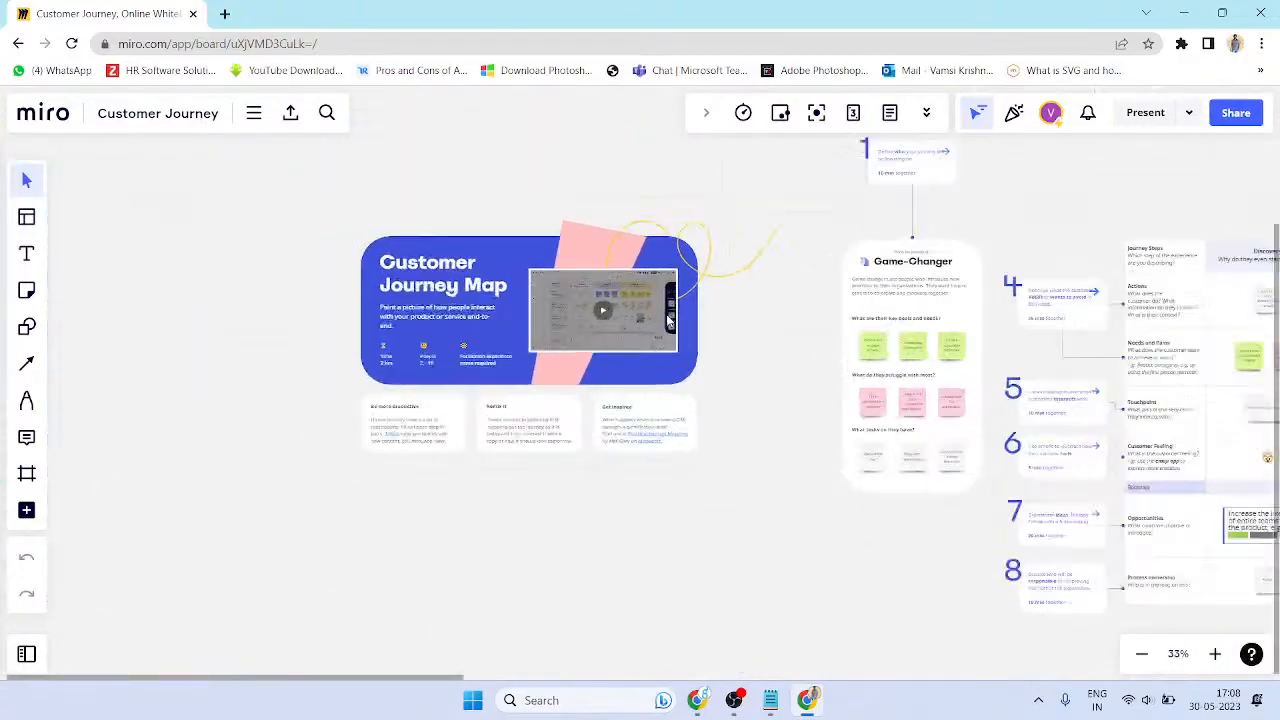
{"action": "scroll", "coordinate": [670, 318], "scroll_direction": "up", "scroll_amount": 3}
{"action": "scroll", "coordinate": [666, 322], "scroll_direction": "down", "scroll_amount": 3}
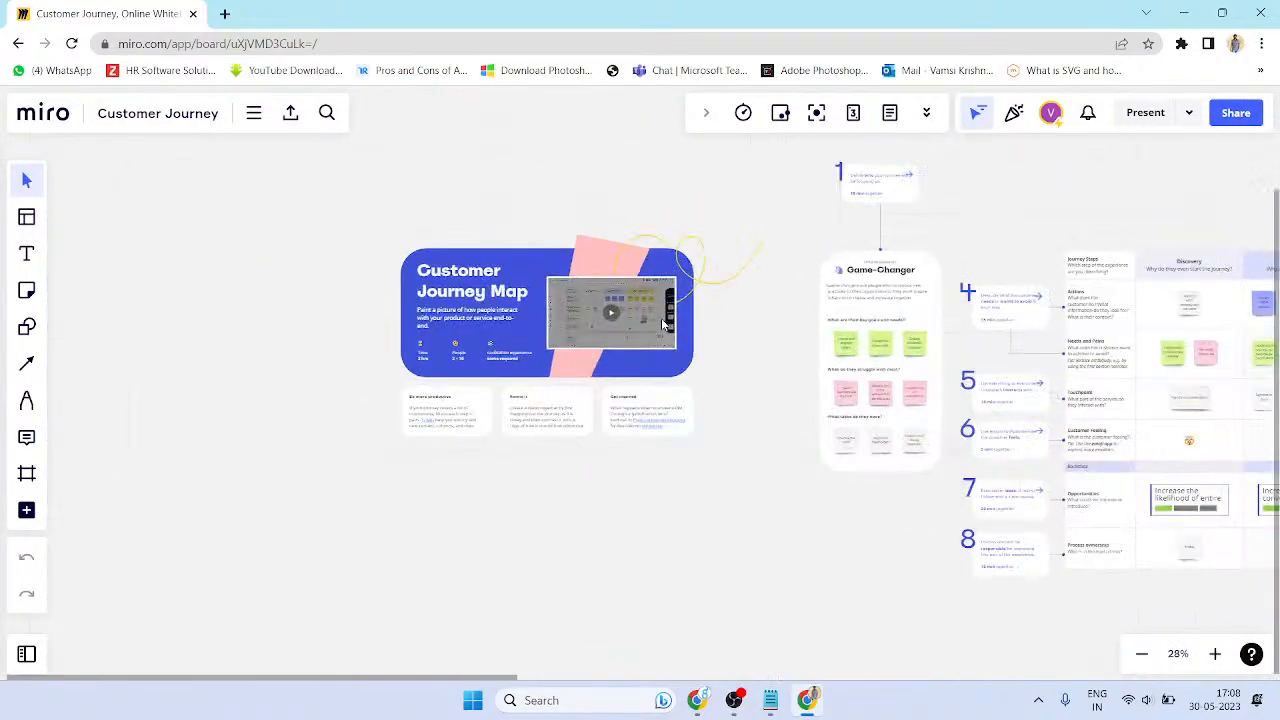
{"action": "scroll", "coordinate": [662, 324], "scroll_direction": "down", "scroll_amount": 2}
{"action": "scroll", "coordinate": [660, 324], "scroll_direction": "up", "scroll_amount": 6}
{"action": "scroll", "coordinate": [659, 324], "scroll_direction": "down", "scroll_amount": 2}
{"action": "scroll", "coordinate": [659, 324], "scroll_direction": "down", "scroll_amount": 2}
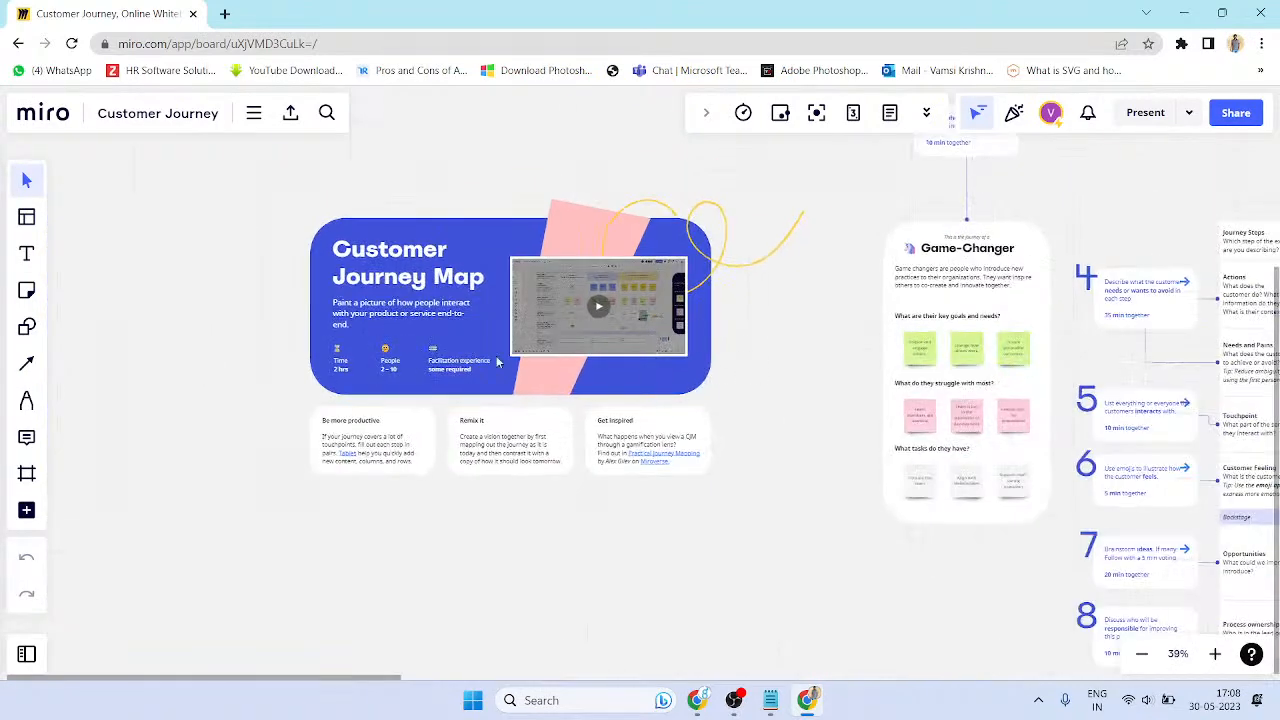
{"action": "left_click_drag", "start_coordinate": [845, 327], "coordinate": [834, 337]}
{"action": "right_click", "coordinate": [780, 326]}
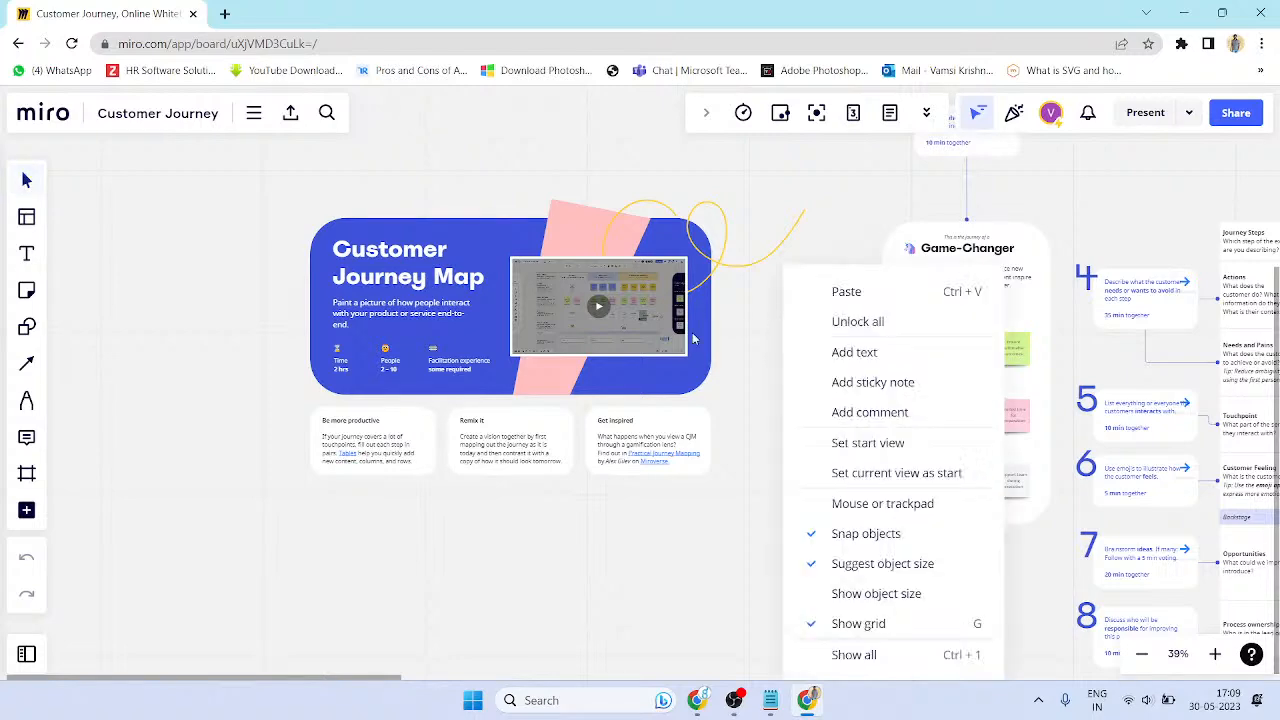
{"action": "key", "text": "space"}
{"action": "left_click_drag", "start_coordinate": [1031, 364], "coordinate": [717, 386]}
{"action": "left_click_drag", "start_coordinate": [1180, 425], "coordinate": [782, 365]}
{"action": "left_click_drag", "start_coordinate": [1175, 372], "coordinate": [738, 355]}
{"action": "left_click_drag", "start_coordinate": [384, 312], "coordinate": [718, 465]}
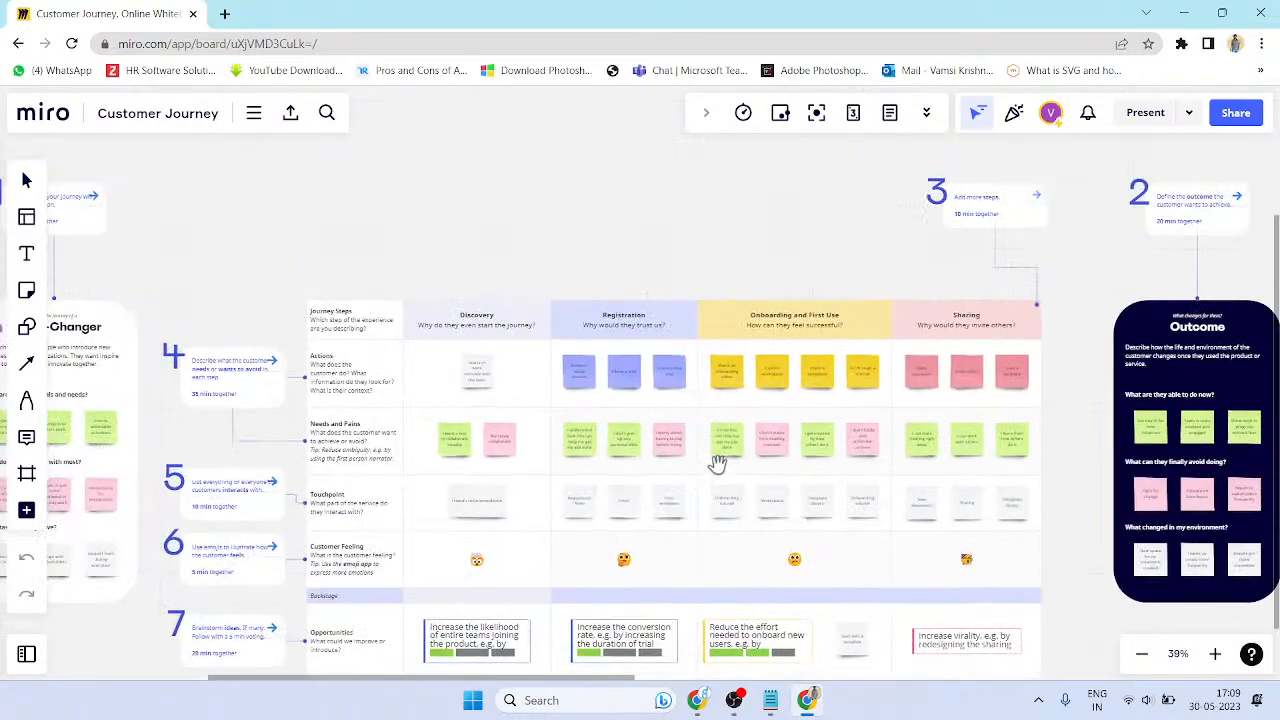
{"action": "scroll", "coordinate": [718, 465], "scroll_direction": "down", "scroll_amount": 5}
{"action": "left_click_drag", "start_coordinate": [244, 381], "coordinate": [520, 343]}
{"action": "scroll", "coordinate": [398, 323], "scroll_direction": "up", "scroll_amount": 4}
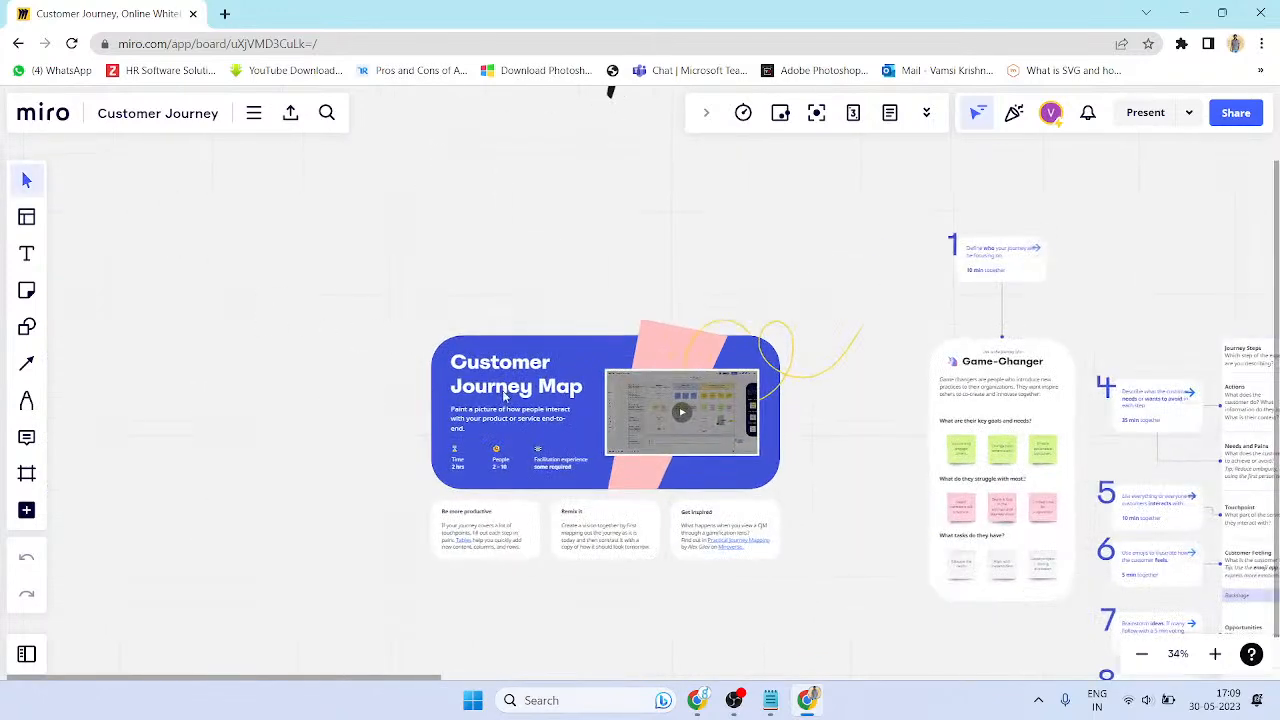
{"action": "left_click_drag", "start_coordinate": [629, 231], "coordinate": [449, 263]}
{"action": "left_click_drag", "start_coordinate": [677, 511], "coordinate": [668, 392]}
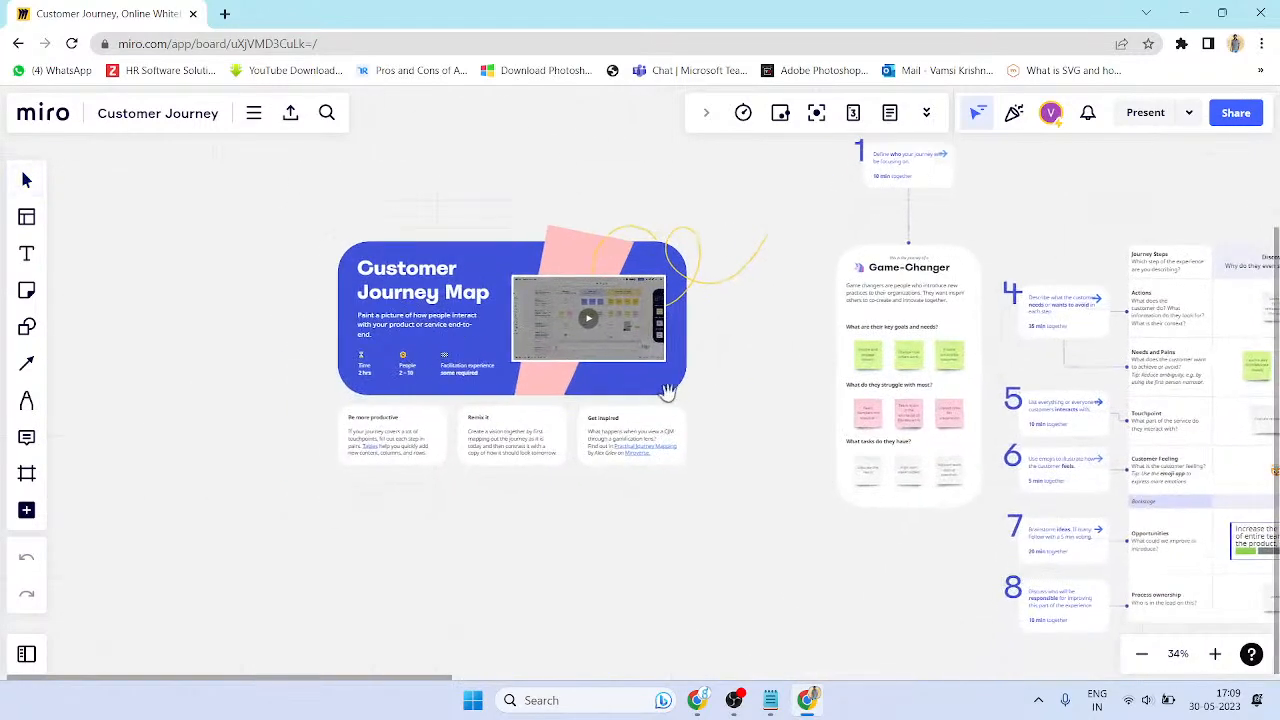
{"action": "scroll", "coordinate": [520, 345], "scroll_direction": "up", "scroll_amount": 5}
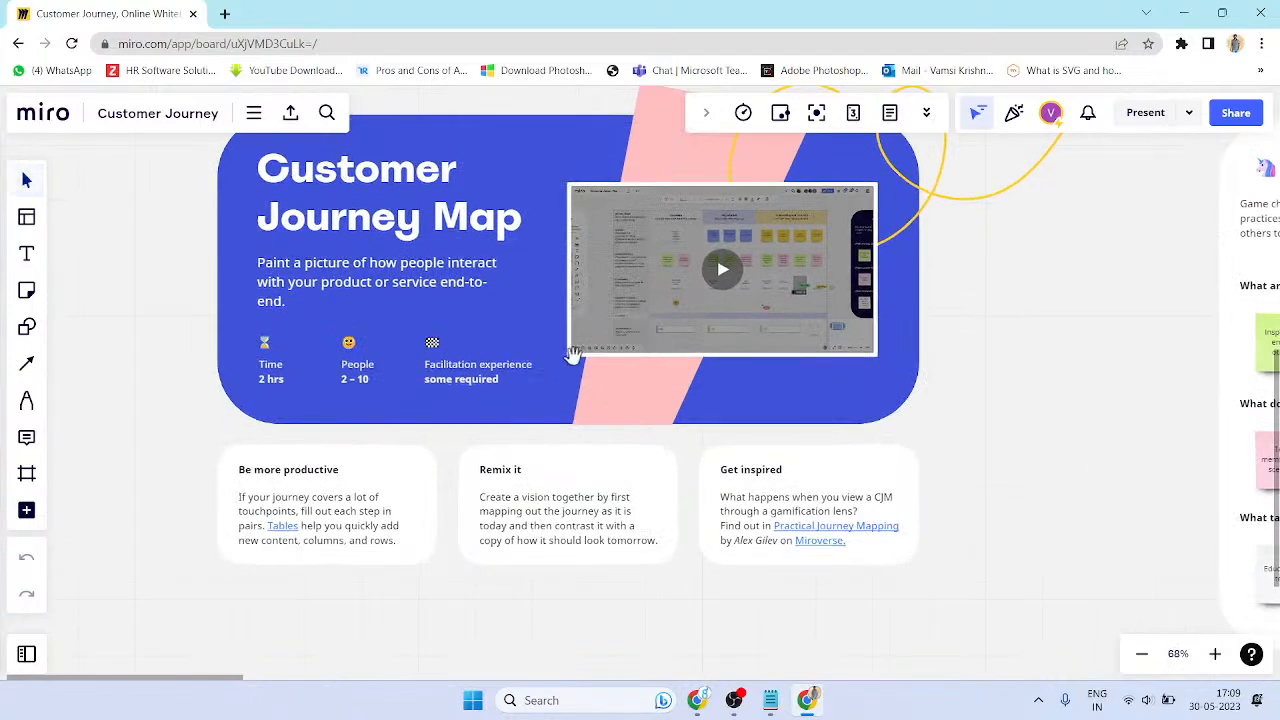
{"action": "left_click_drag", "start_coordinate": [573, 354], "coordinate": [677, 434]}
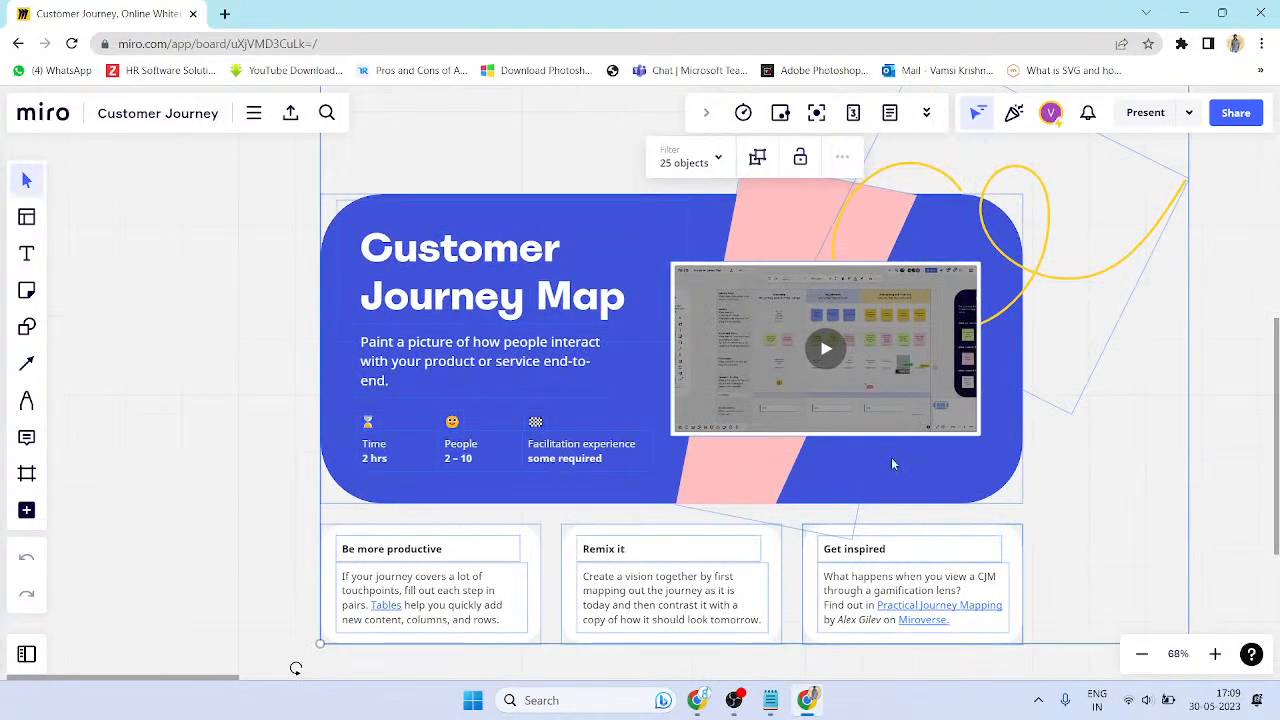
{"action": "scroll", "coordinate": [1060, 440], "scroll_direction": "right", "scroll_amount": 1}
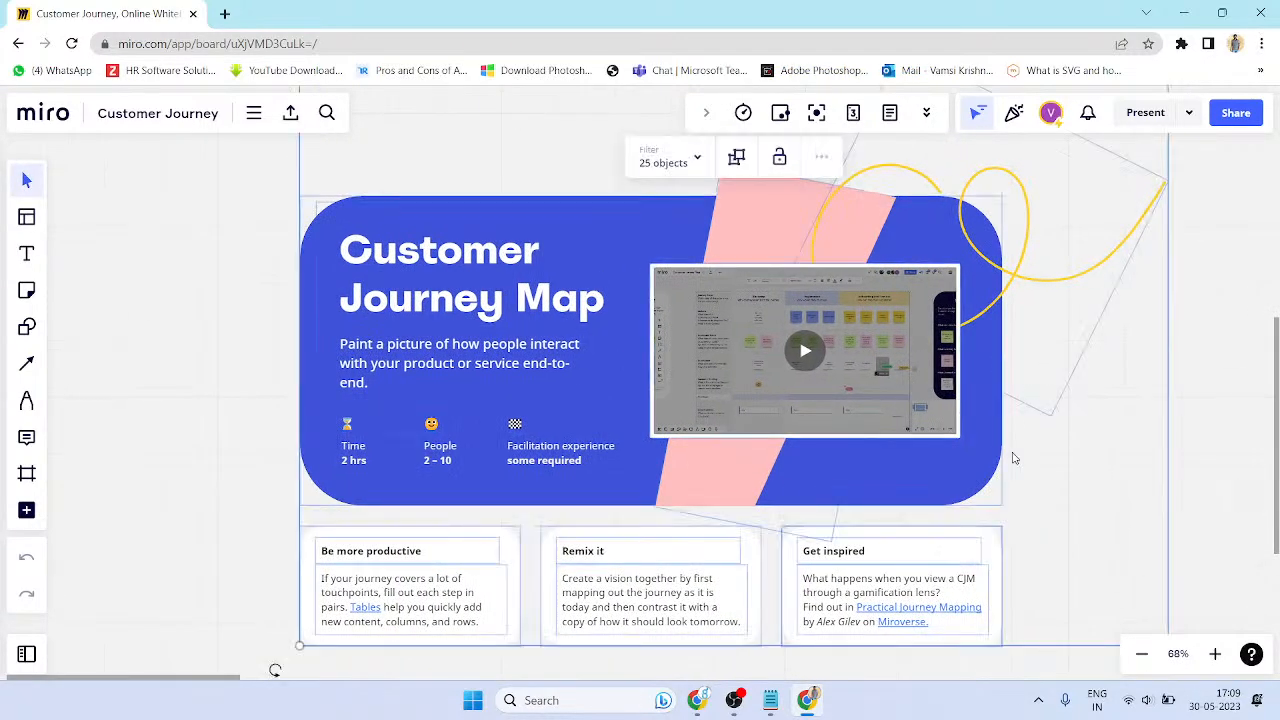
{"action": "scroll", "coordinate": [1008, 414], "scroll_direction": "down", "scroll_amount": 5}
{"action": "scroll", "coordinate": [843, 327], "scroll_direction": "up", "scroll_amount": 3}
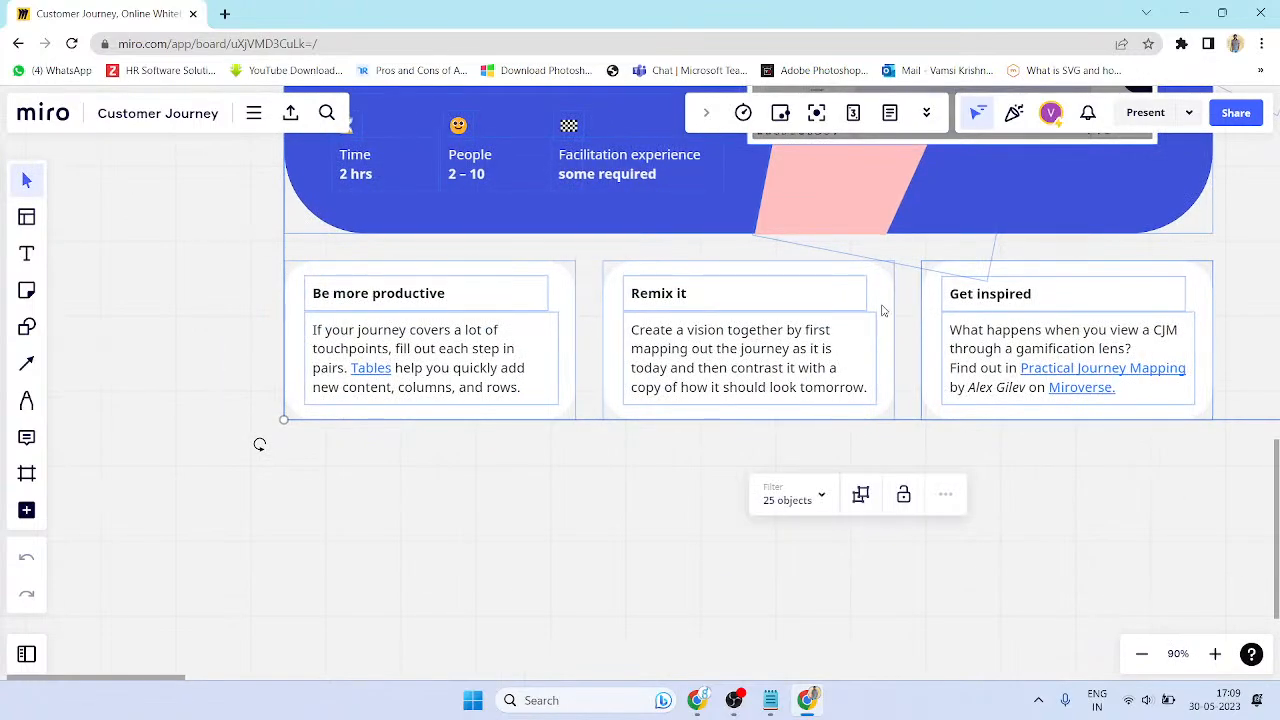
{"action": "scroll", "coordinate": [740, 336], "scroll_direction": "down", "scroll_amount": 4}
{"action": "scroll", "coordinate": [600, 340], "scroll_direction": "right", "scroll_amount": 10}
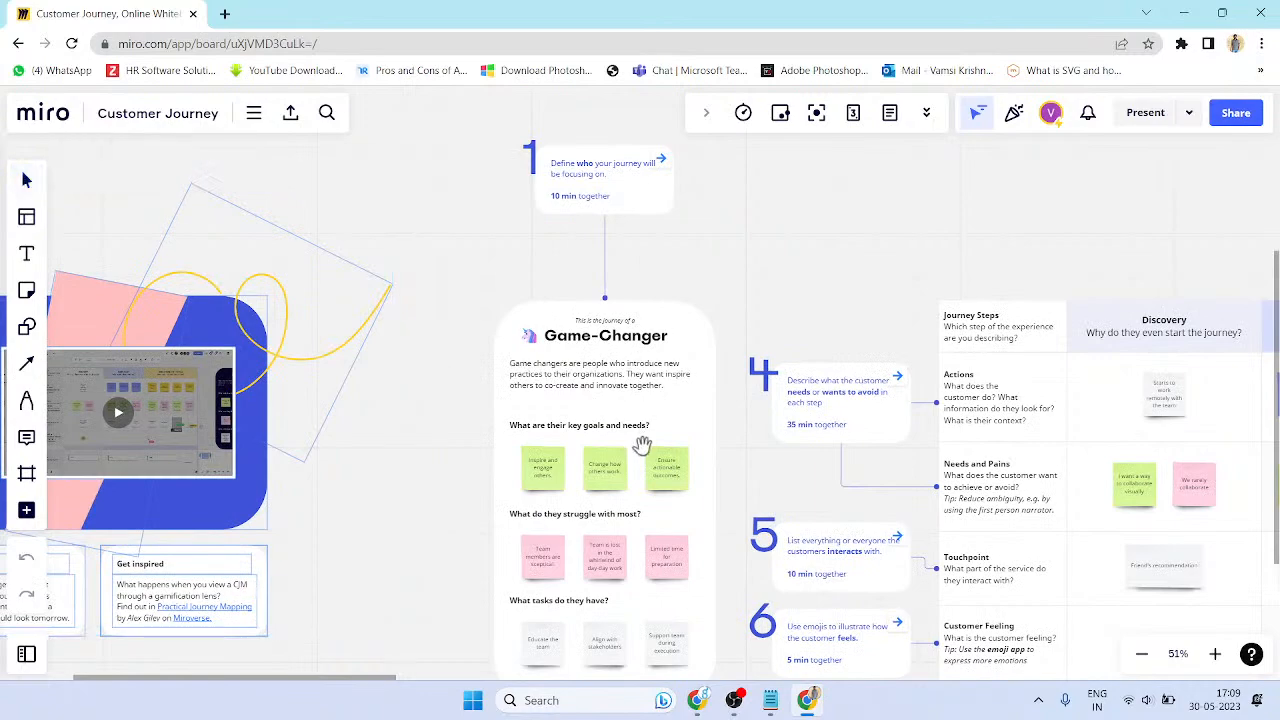
{"action": "scroll", "coordinate": [620, 400], "scroll_direction": "down", "scroll_amount": 2}
{"action": "scroll", "coordinate": [700, 390], "scroll_direction": "right", "scroll_amount": 3}
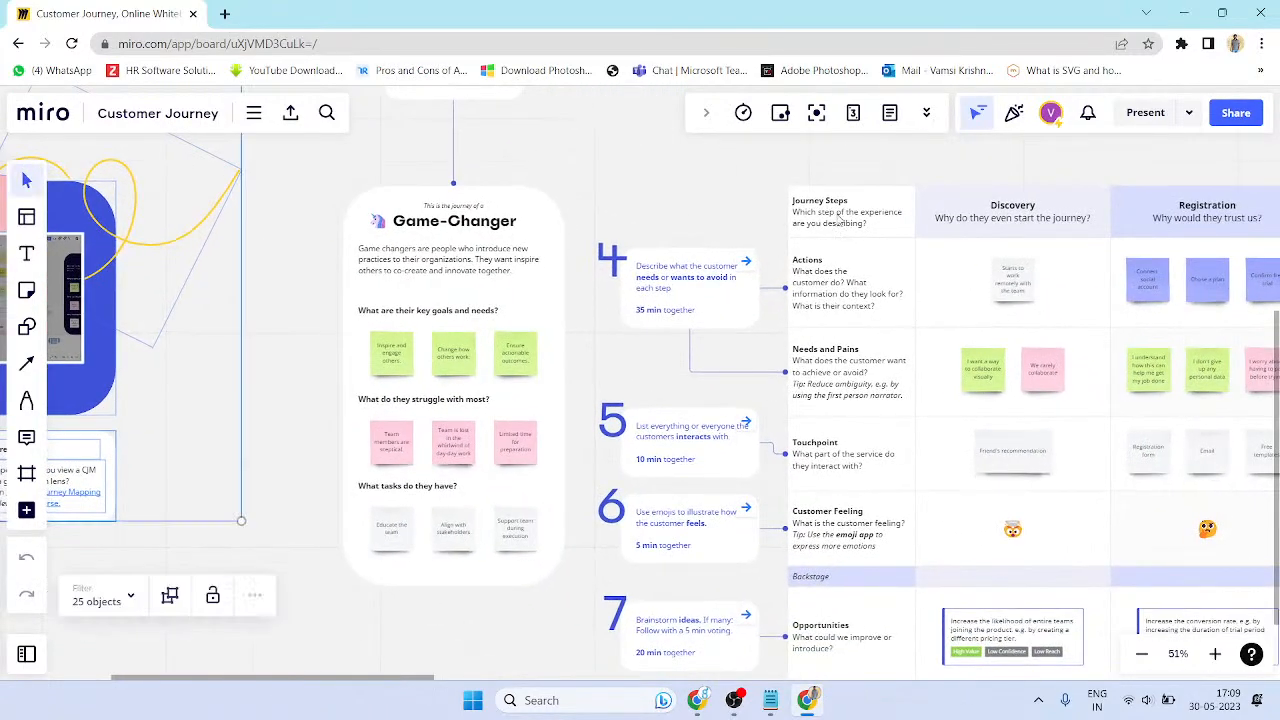
{"action": "scroll", "coordinate": [800, 440], "scroll_direction": "right", "scroll_amount": 1}
{"action": "scroll", "coordinate": [792, 438], "scroll_direction": "up", "scroll_amount": 1}
{"action": "scroll", "coordinate": [706, 263], "scroll_direction": "right", "scroll_amount": 8}
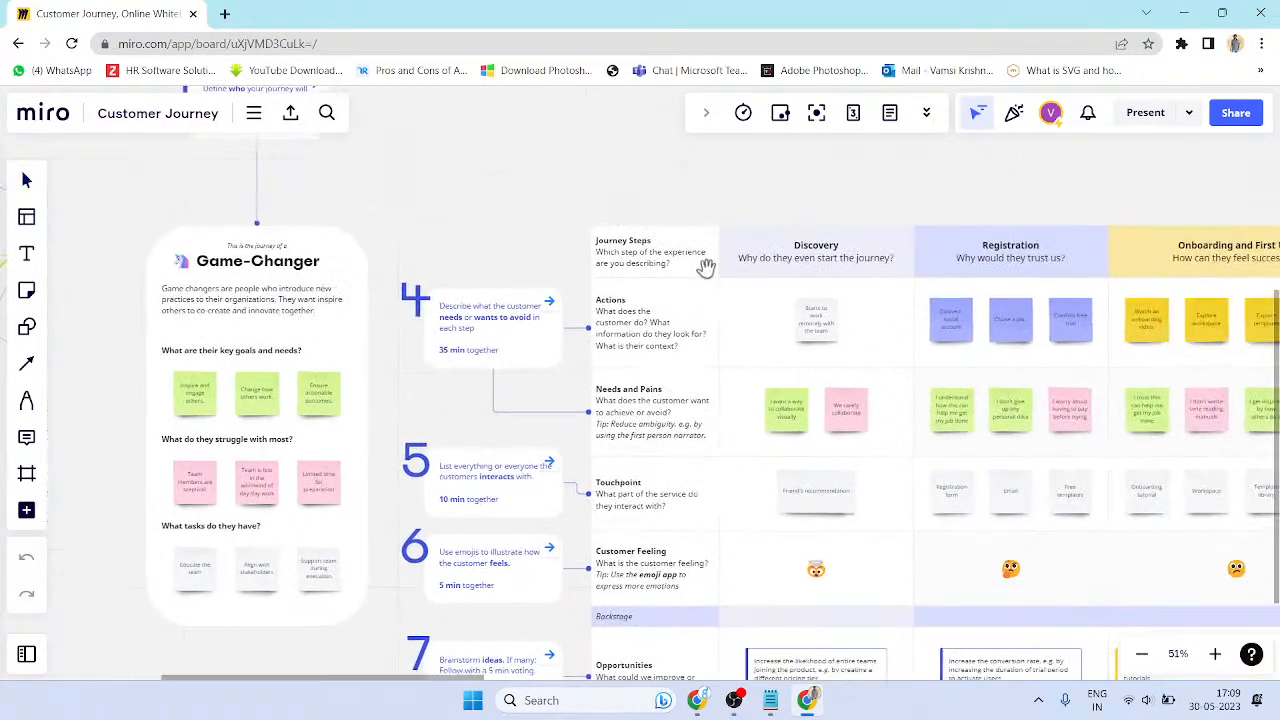
{"action": "scroll", "coordinate": [1067, 507], "scroll_direction": "down", "scroll_amount": 2}
{"action": "scroll", "coordinate": [1067, 507], "scroll_direction": "right", "scroll_amount": 3}
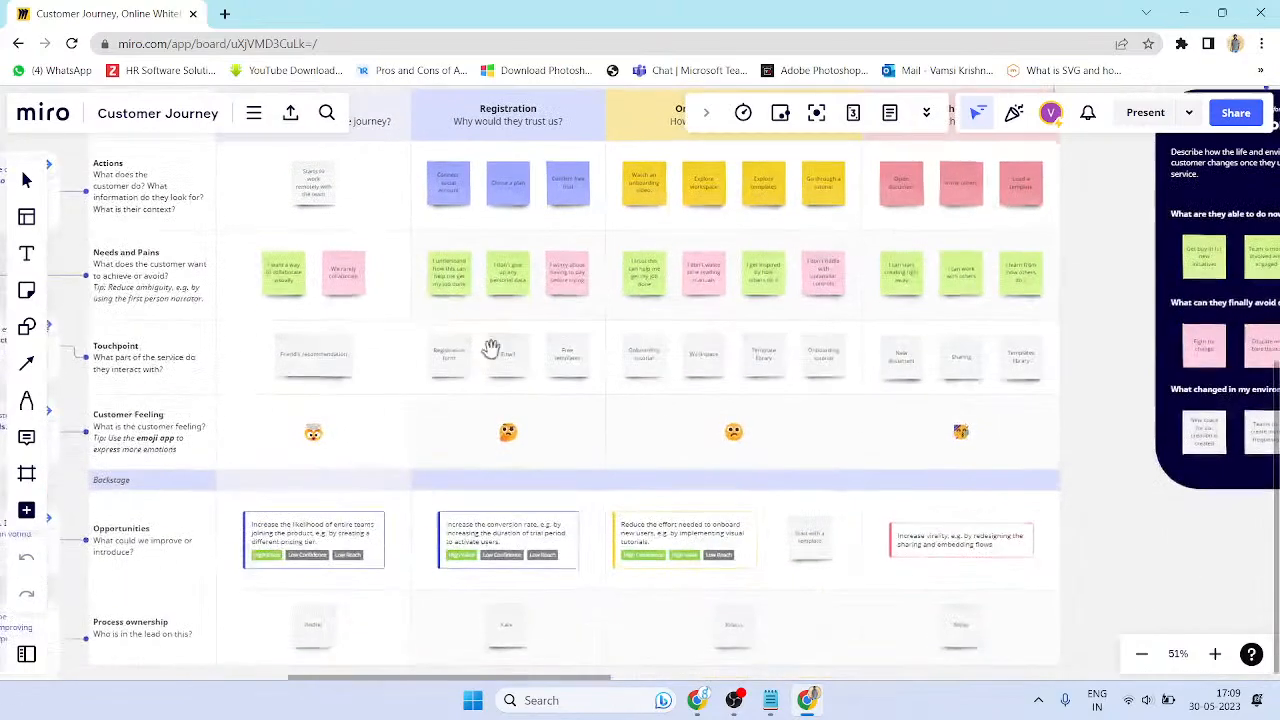
{"action": "scroll", "coordinate": [476, 305], "scroll_direction": "down", "scroll_amount": 2}
{"action": "scroll", "coordinate": [934, 360], "scroll_direction": "right", "scroll_amount": 5}
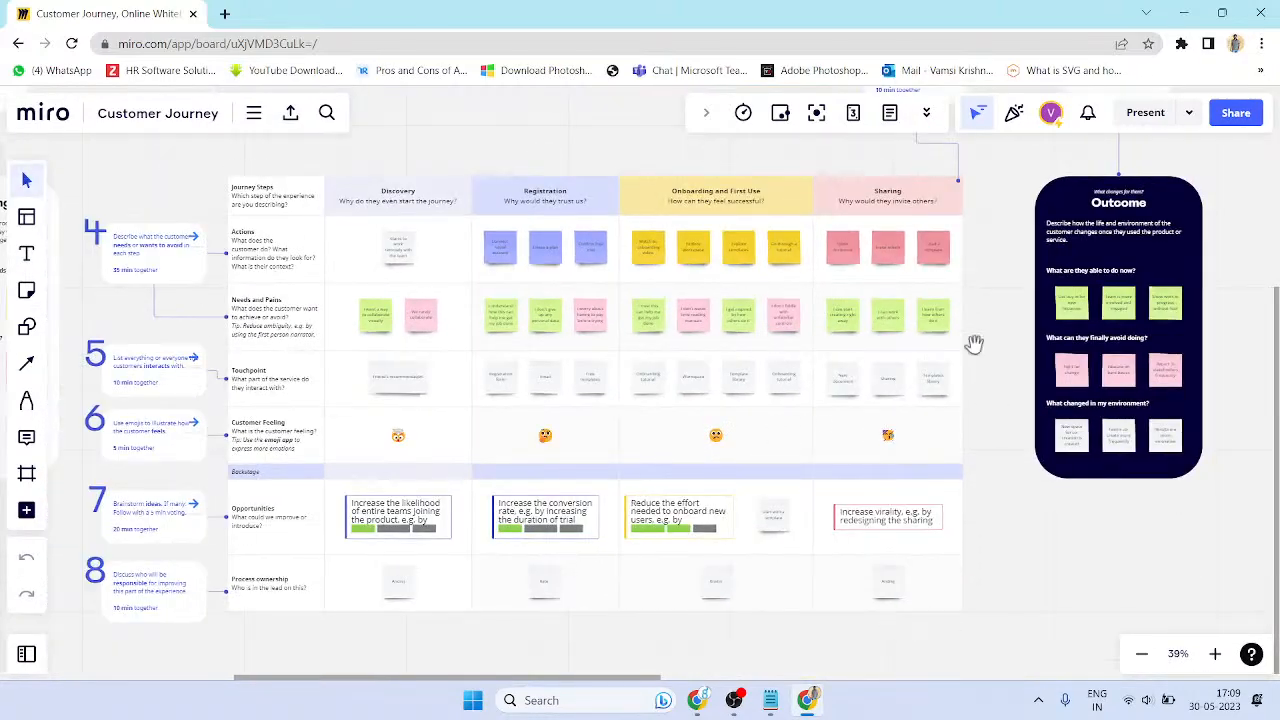
{"action": "scroll", "coordinate": [808, 431], "scroll_direction": "up", "scroll_amount": 3}
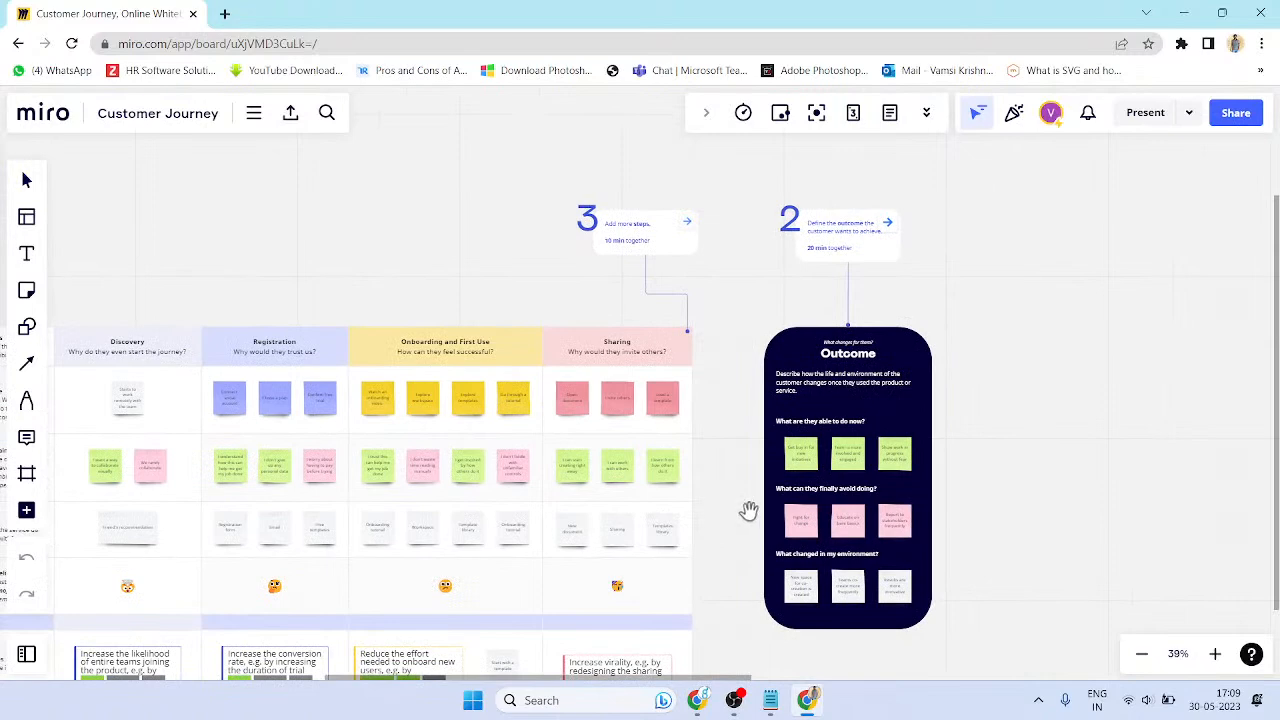
- Zoom out and pan until the Journey Map card through the Outcome card fit on screen
{"action": "left_click_drag", "start_coordinate": [749, 513], "coordinate": [815, 420]}
{"action": "scroll", "coordinate": [1068, 434], "scroll_direction": "down", "scroll_amount": 5}
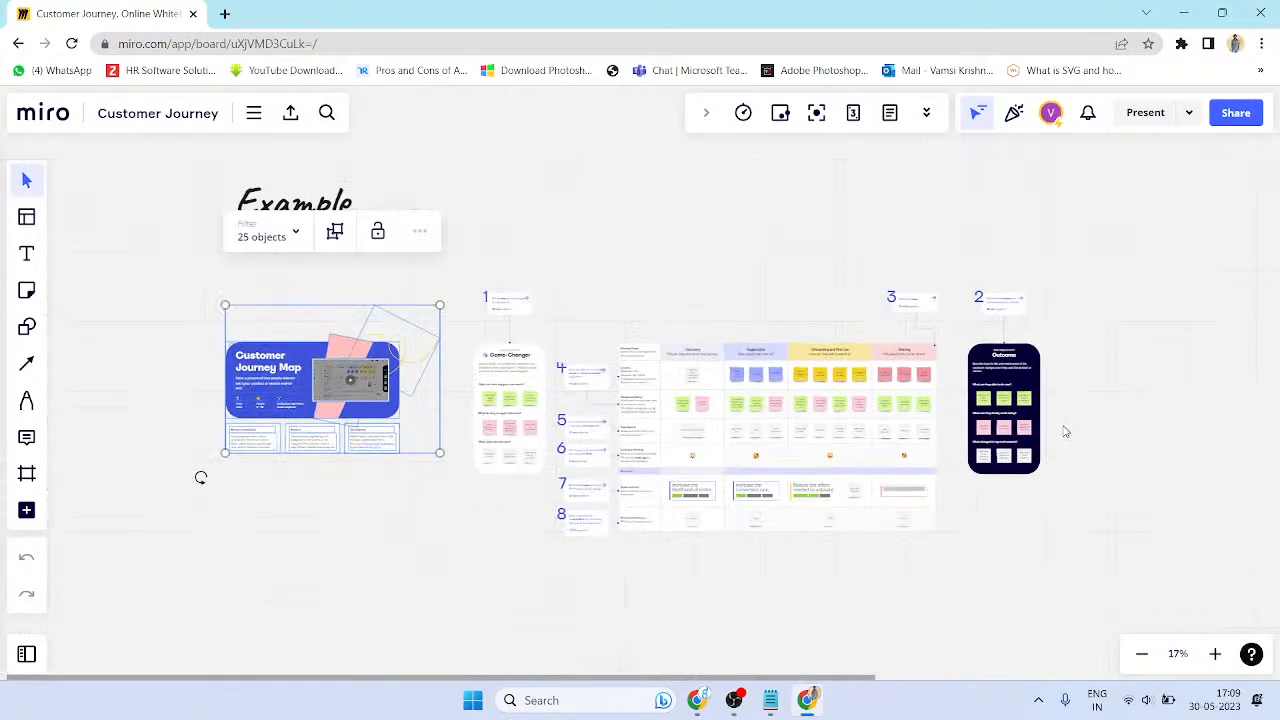
{"action": "scroll", "coordinate": [1065, 432], "scroll_direction": "up", "scroll_amount": 2}
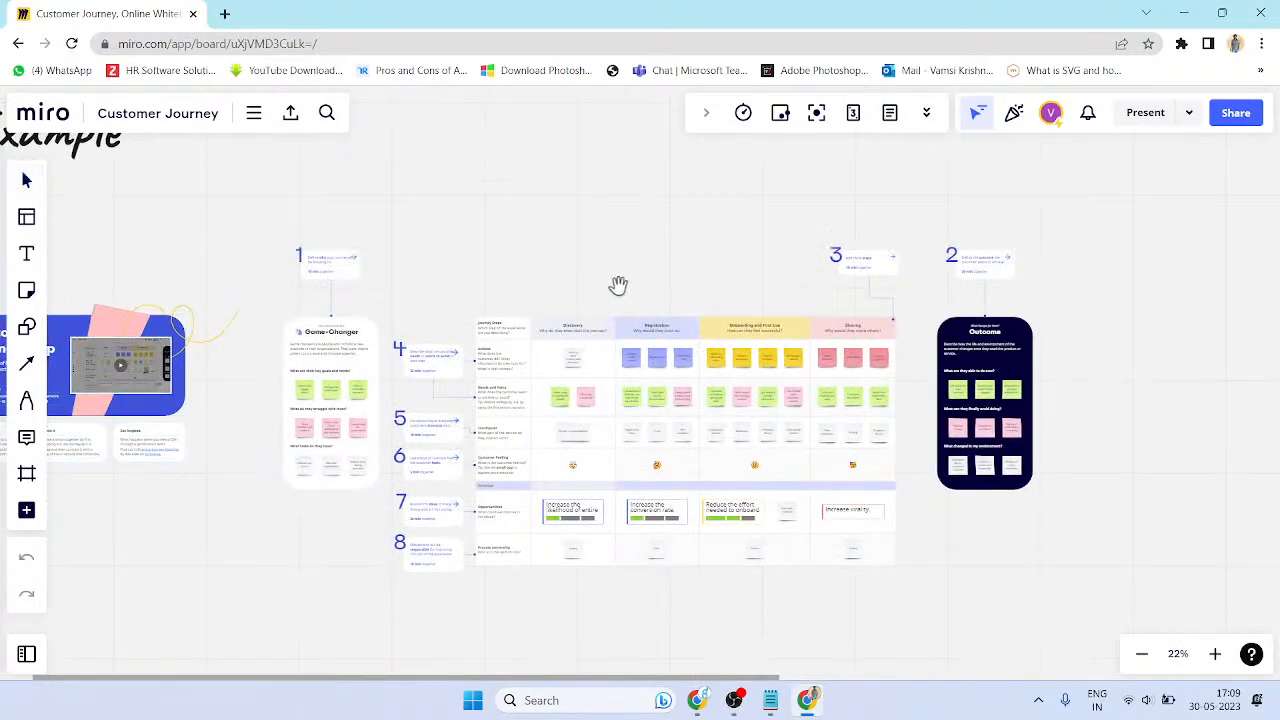
{"action": "left_click_drag", "start_coordinate": [594, 289], "coordinate": [788, 284]}
{"action": "left_click_drag", "start_coordinate": [250, 388], "coordinate": [446, 322]}
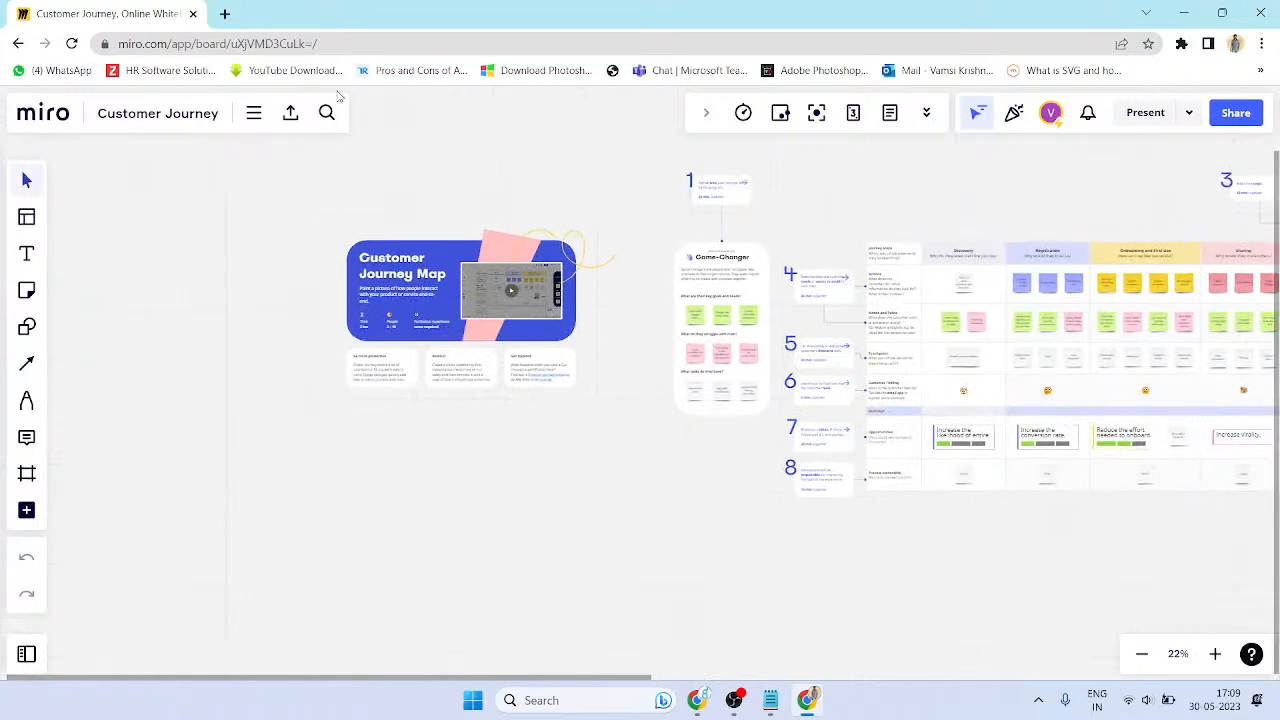
{"action": "left_click_drag", "start_coordinate": [822, 547], "coordinate": [791, 517]}
{"action": "left_click_drag", "start_coordinate": [519, 506], "coordinate": [1031, 429]}
{"action": "left_click_drag", "start_coordinate": [639, 265], "coordinate": [187, 402]}
{"action": "left_click_drag", "start_coordinate": [680, 491], "coordinate": [723, 374]}
{"action": "left_click_drag", "start_coordinate": [629, 457], "coordinate": [718, 386]}
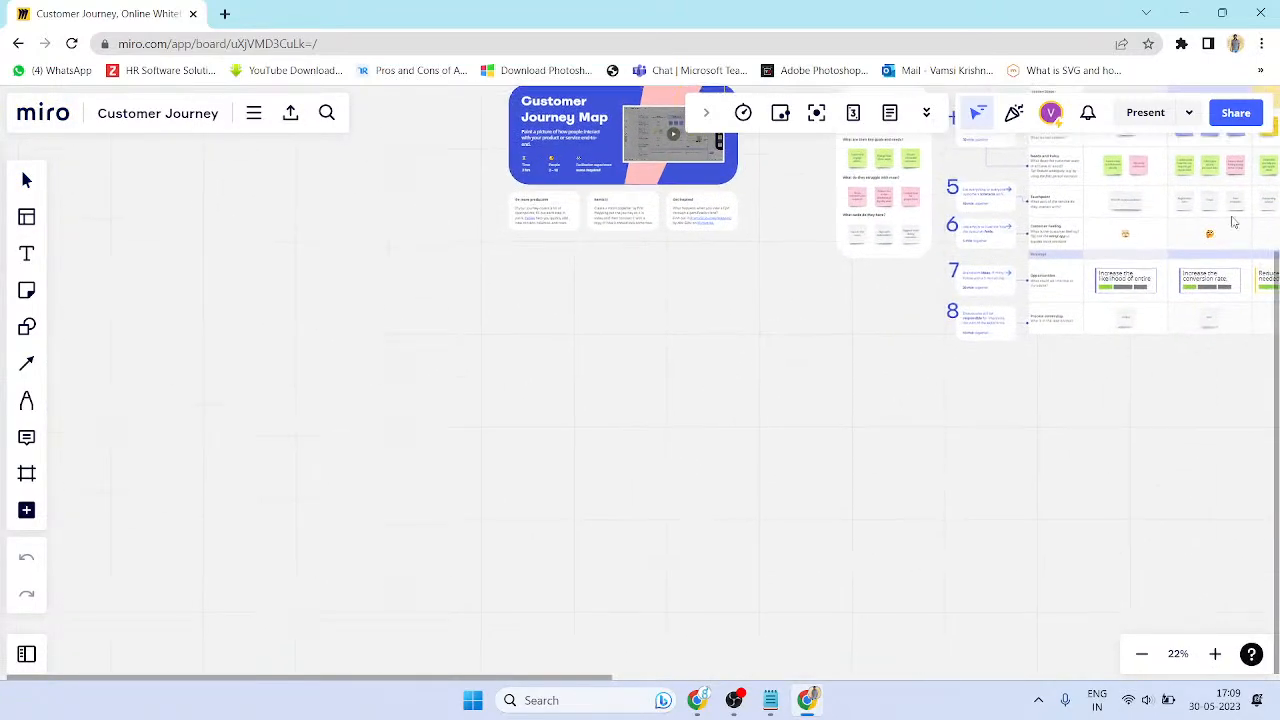
{"action": "left_click", "coordinate": [1188, 119]}
{"action": "left_click_drag", "start_coordinate": [840, 300], "coordinate": [406, 543]}
{"action": "left_click_drag", "start_coordinate": [1072, 254], "coordinate": [1044, 356]}
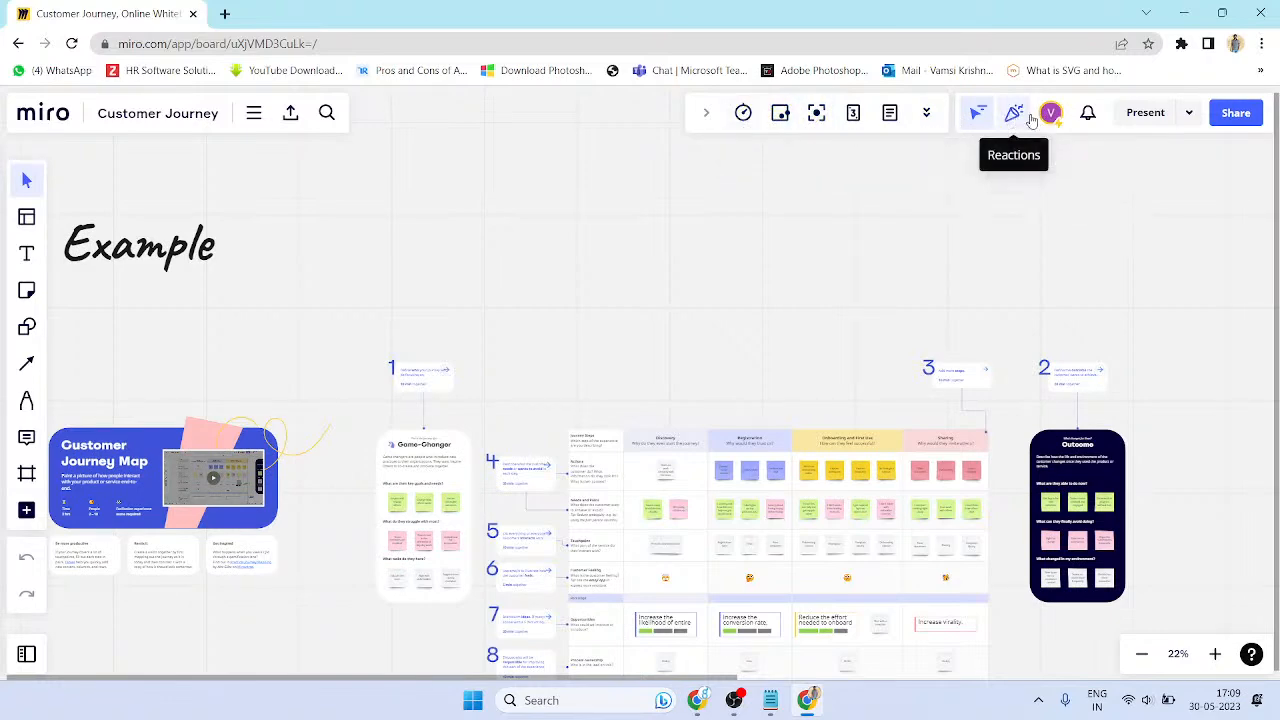
- Present the Customer Journey board briefly, then stop so the feedback survey appears
{"action": "left_click", "coordinate": [1145, 113]}
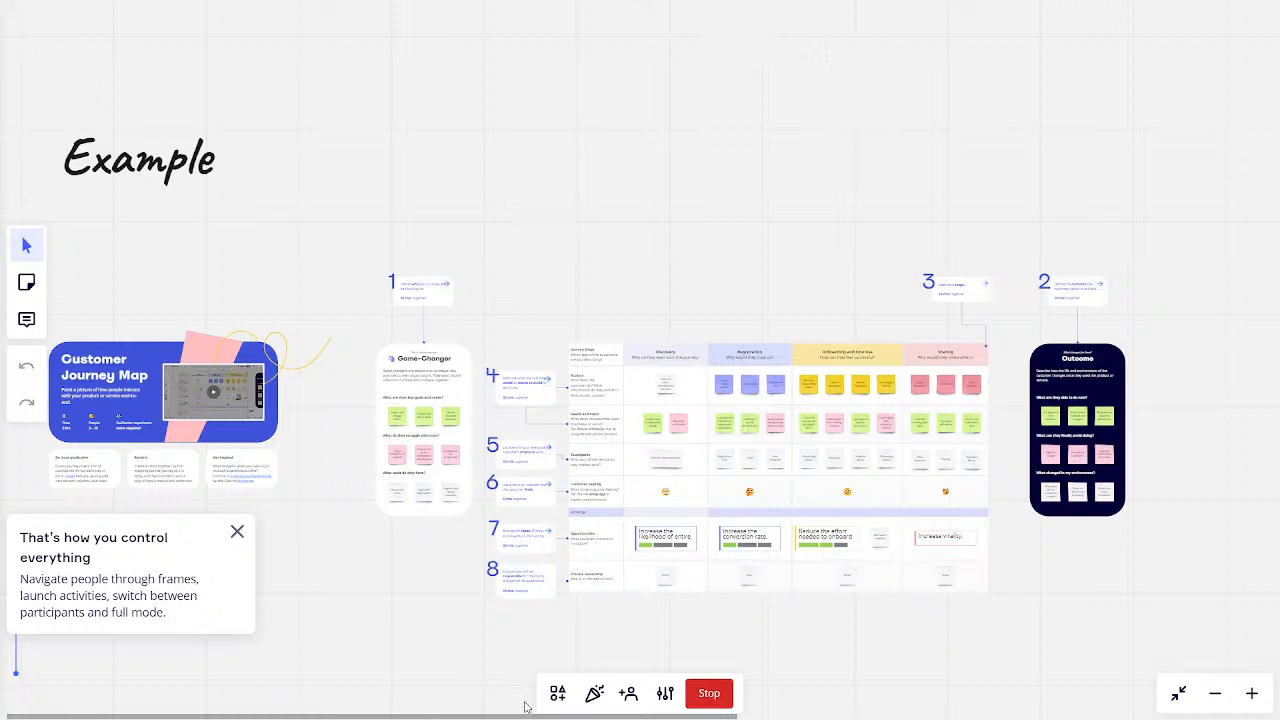
{"action": "left_click", "coordinate": [716, 695]}
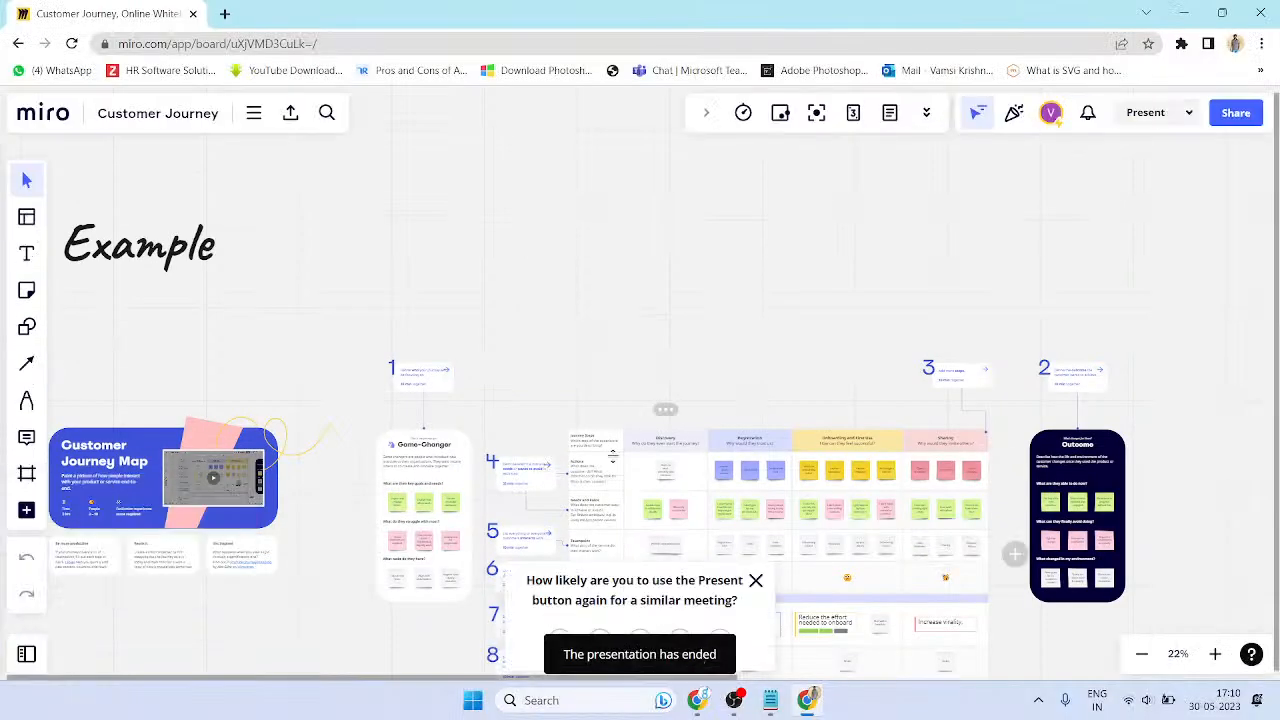
{"action": "scroll", "coordinate": [590, 383], "scroll_direction": "down", "scroll_amount": 2}
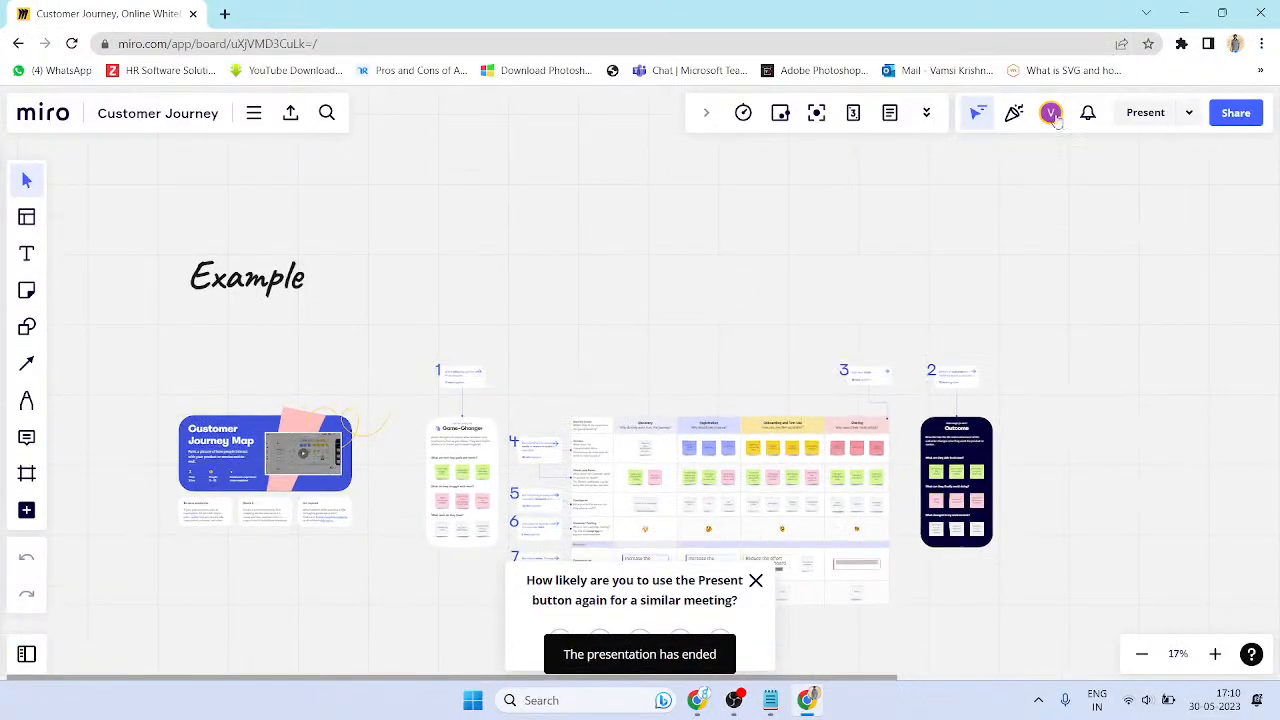
{"action": "scroll", "coordinate": [742, 264], "scroll_direction": "down", "scroll_amount": 1}
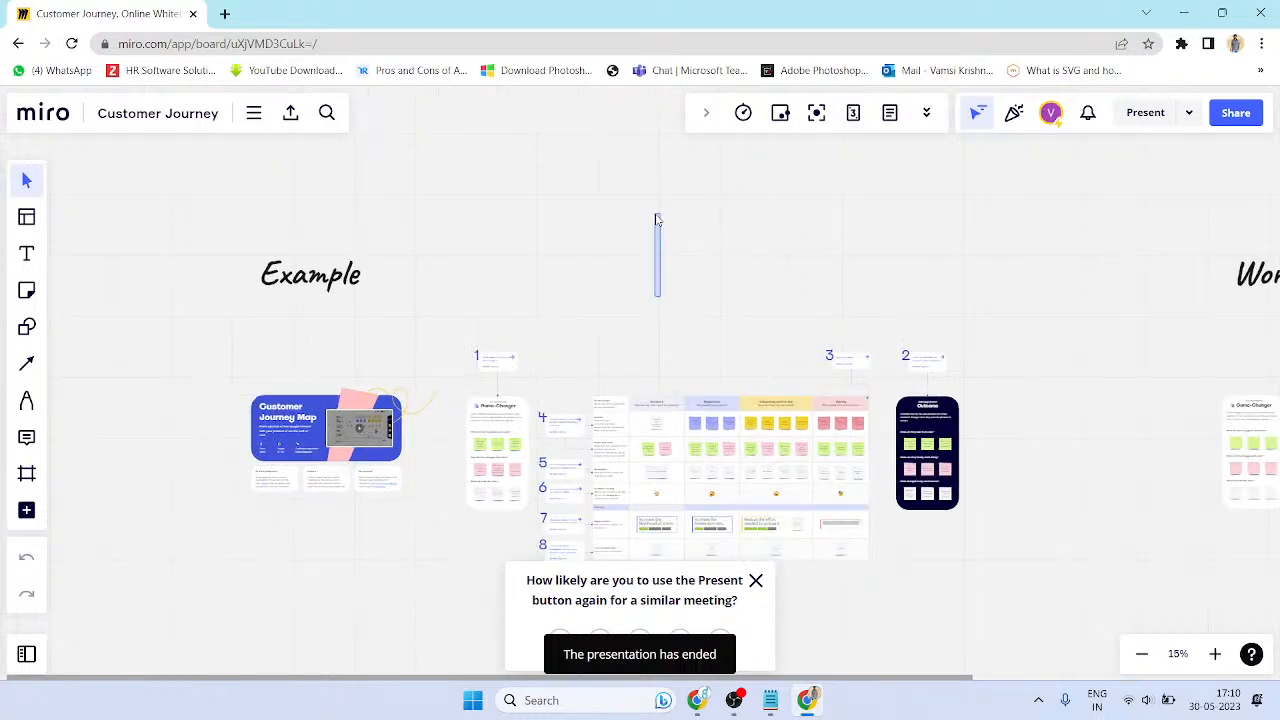
{"action": "scroll", "coordinate": [609, 217], "scroll_direction": "up", "scroll_amount": 1}
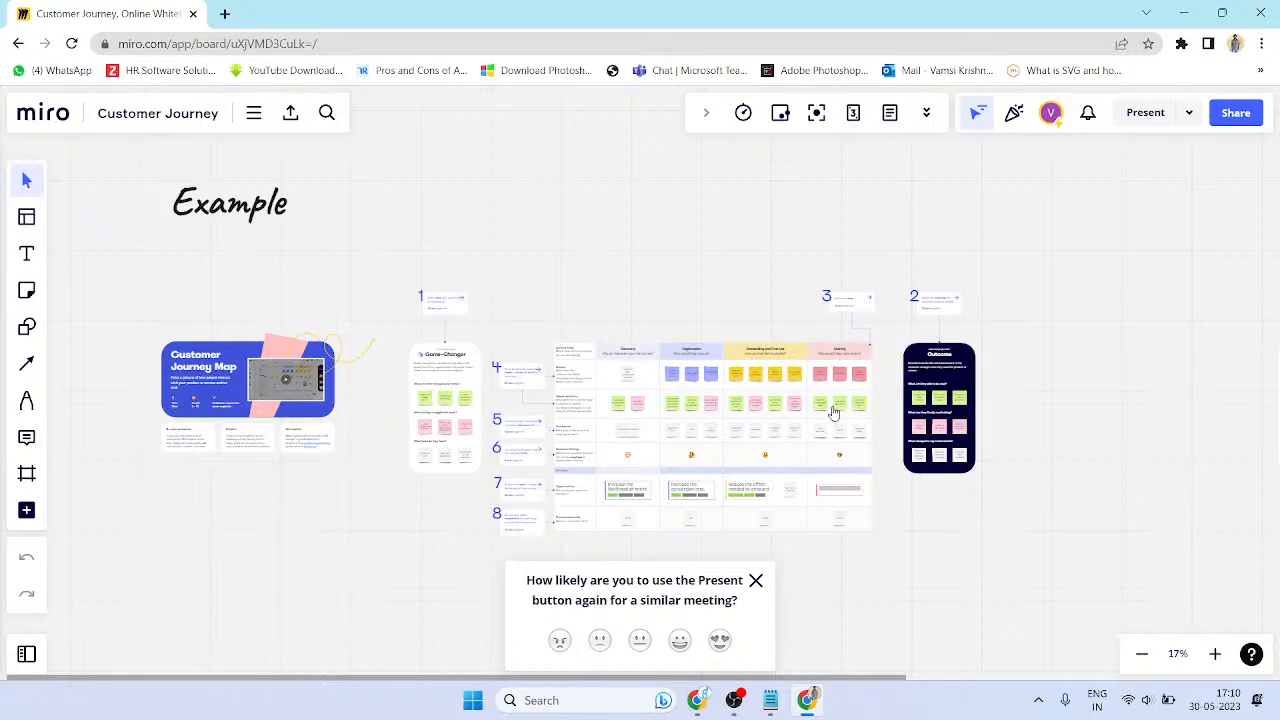
{"action": "scroll", "coordinate": [725, 270], "scroll_direction": "up", "scroll_amount": 3}
{"action": "scroll", "coordinate": [749, 277], "scroll_direction": "up", "scroll_amount": 2}
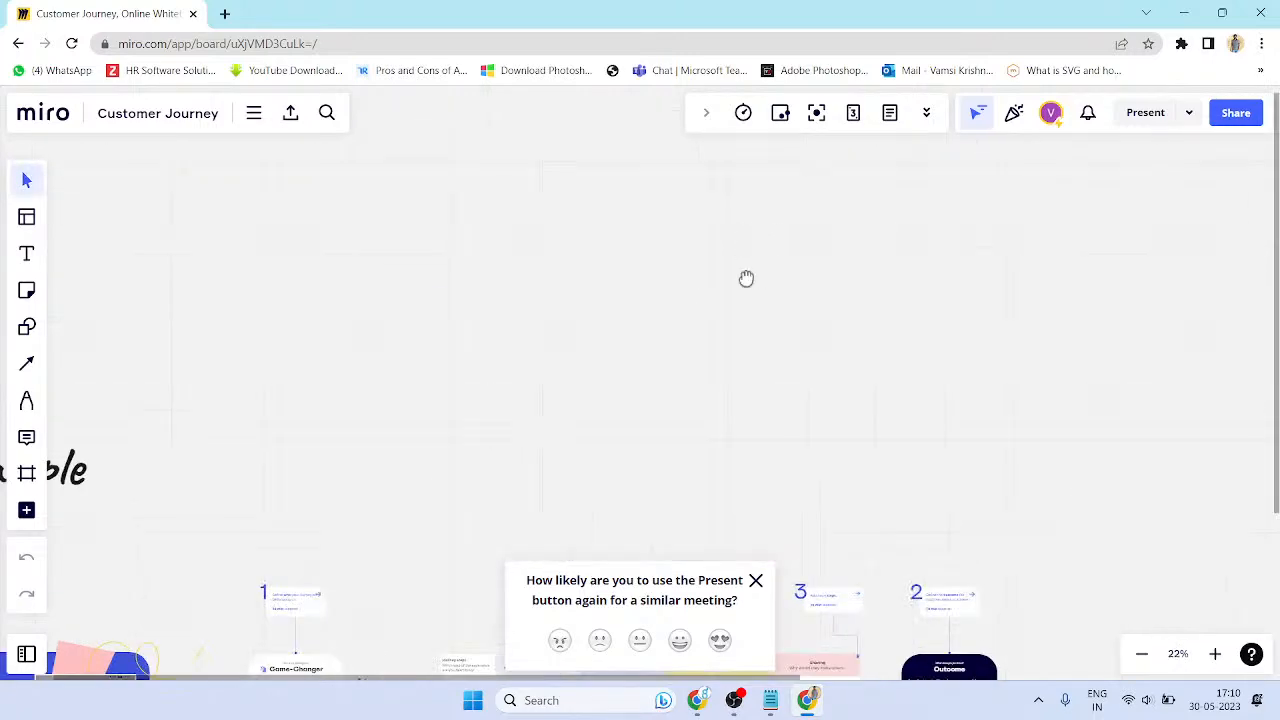
{"action": "left_click", "coordinate": [743, 113]}
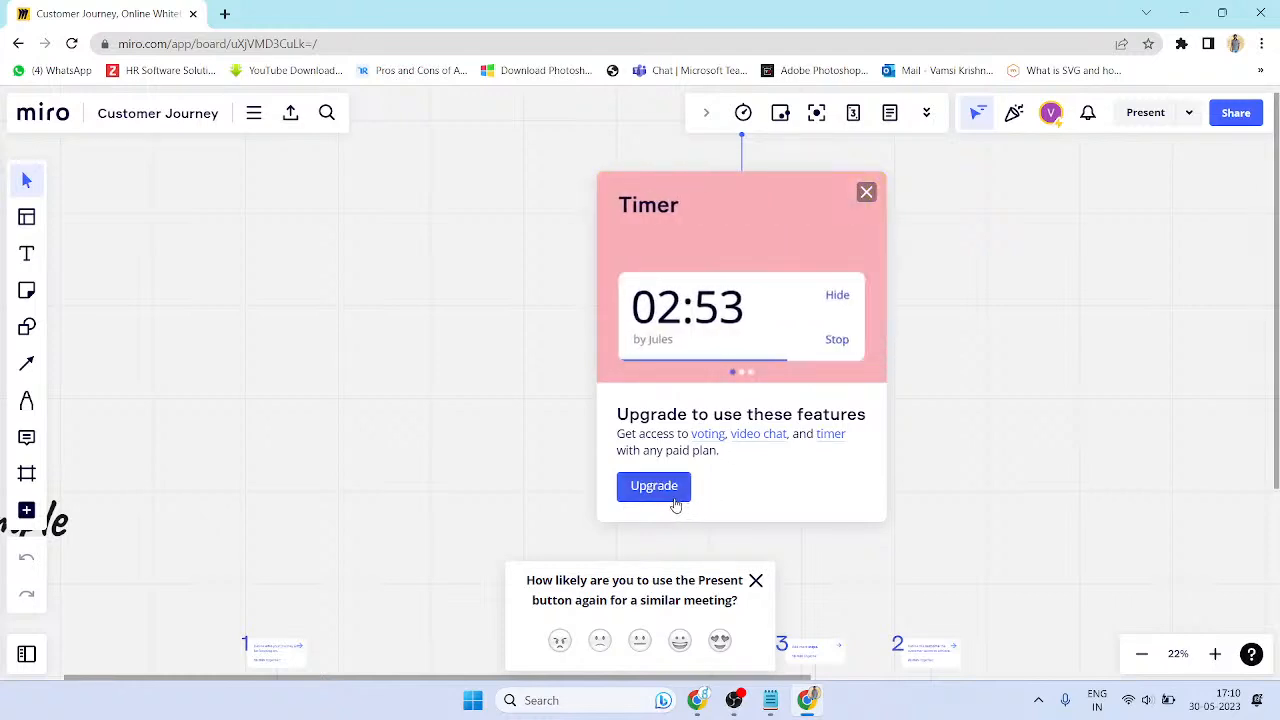
{"action": "left_click", "coordinate": [920, 436]}
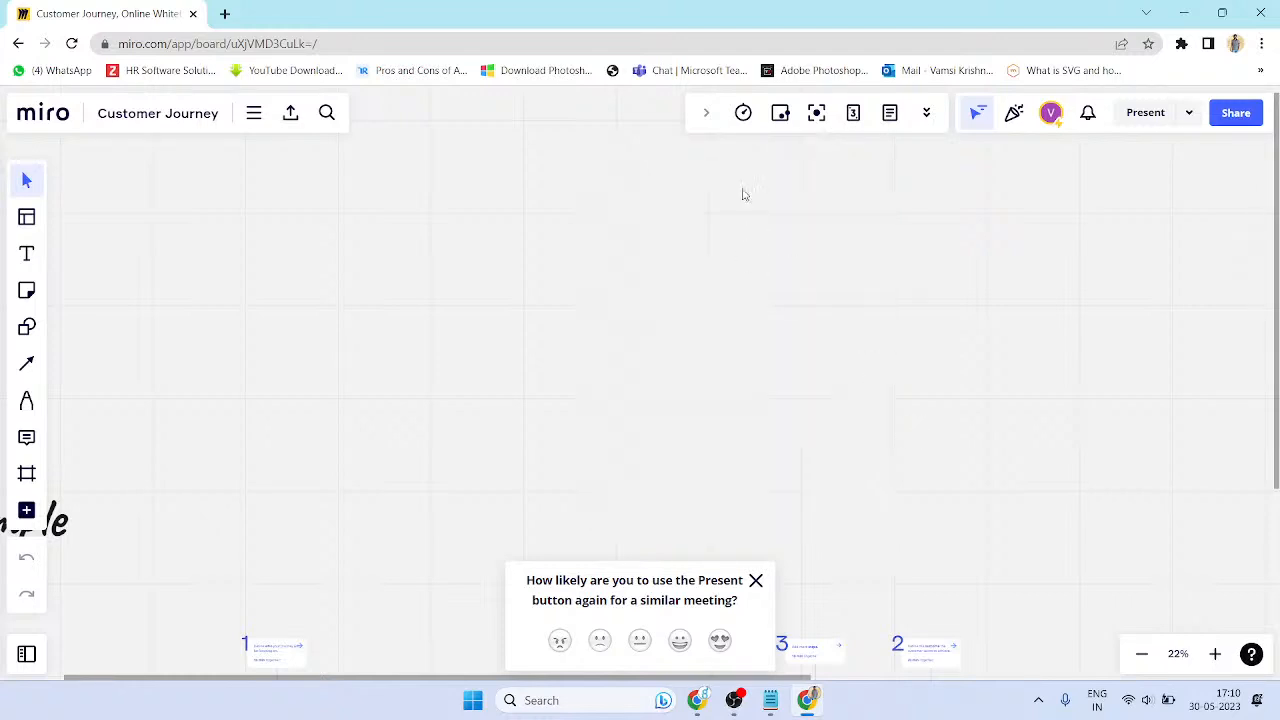
{"action": "left_click", "coordinate": [781, 115]}
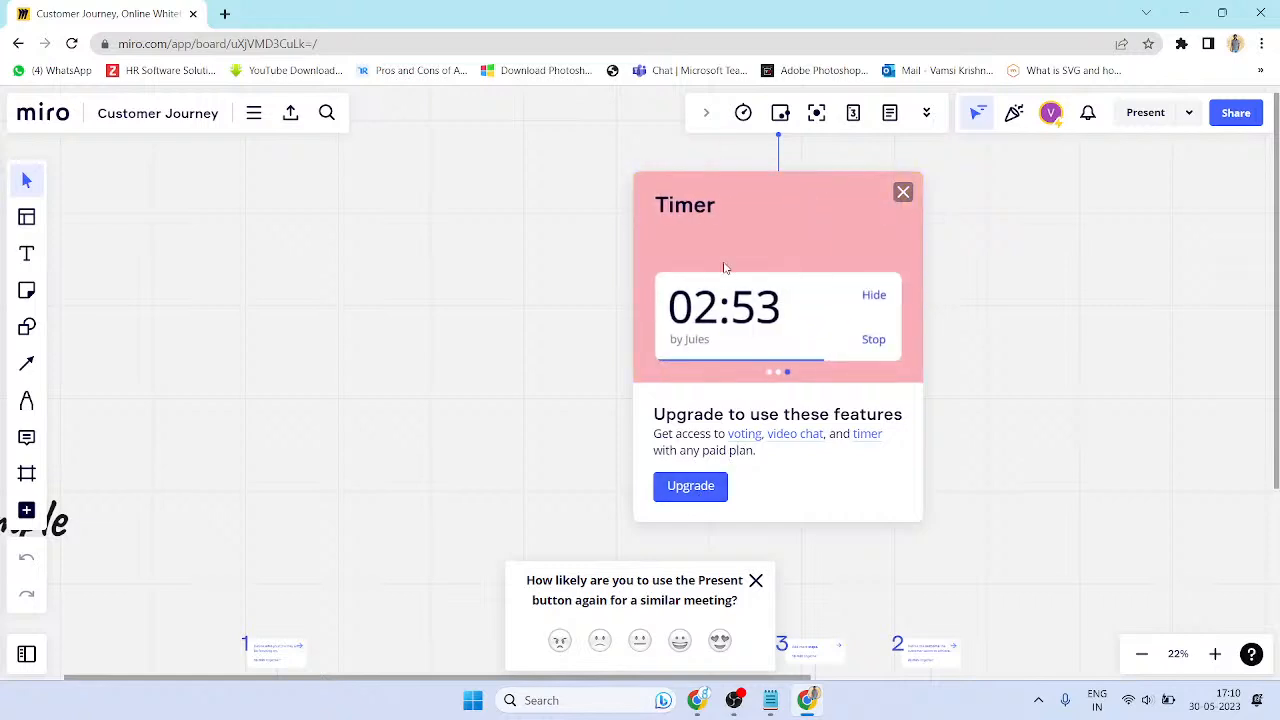
{"action": "left_click", "coordinate": [903, 193]}
{"action": "left_click", "coordinate": [817, 113]}
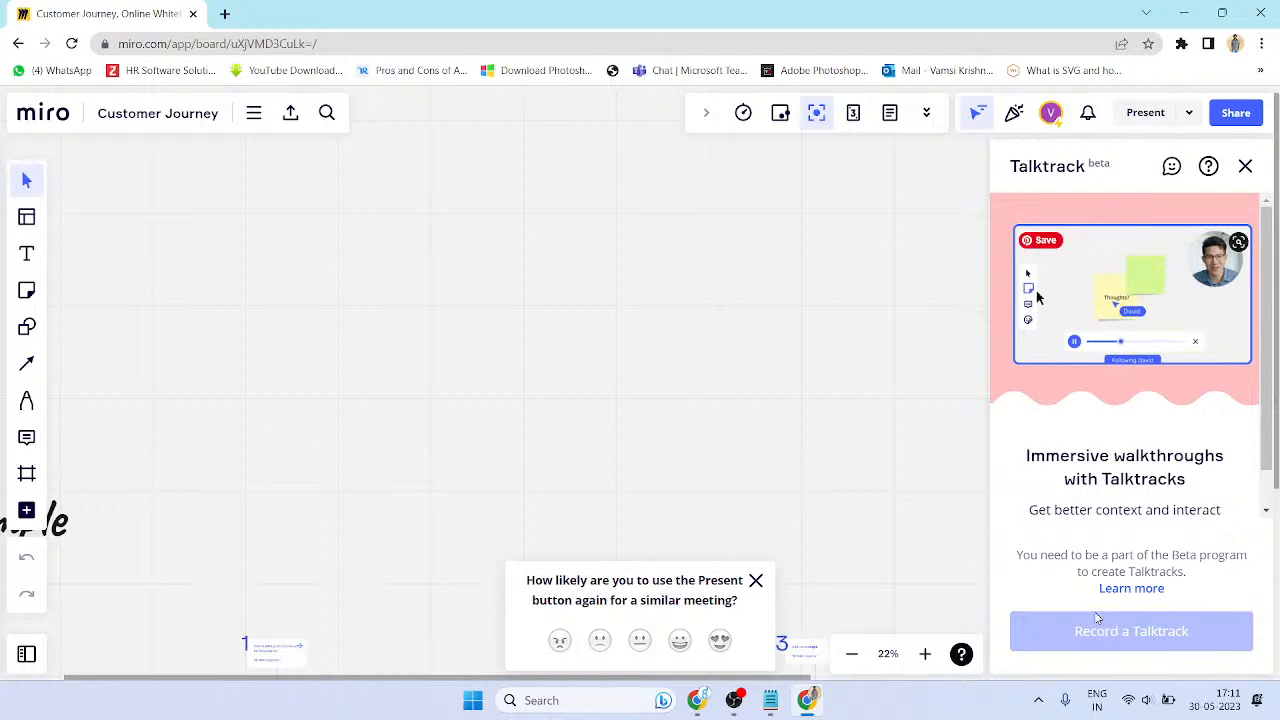
{"action": "left_click", "coordinate": [1245, 166]}
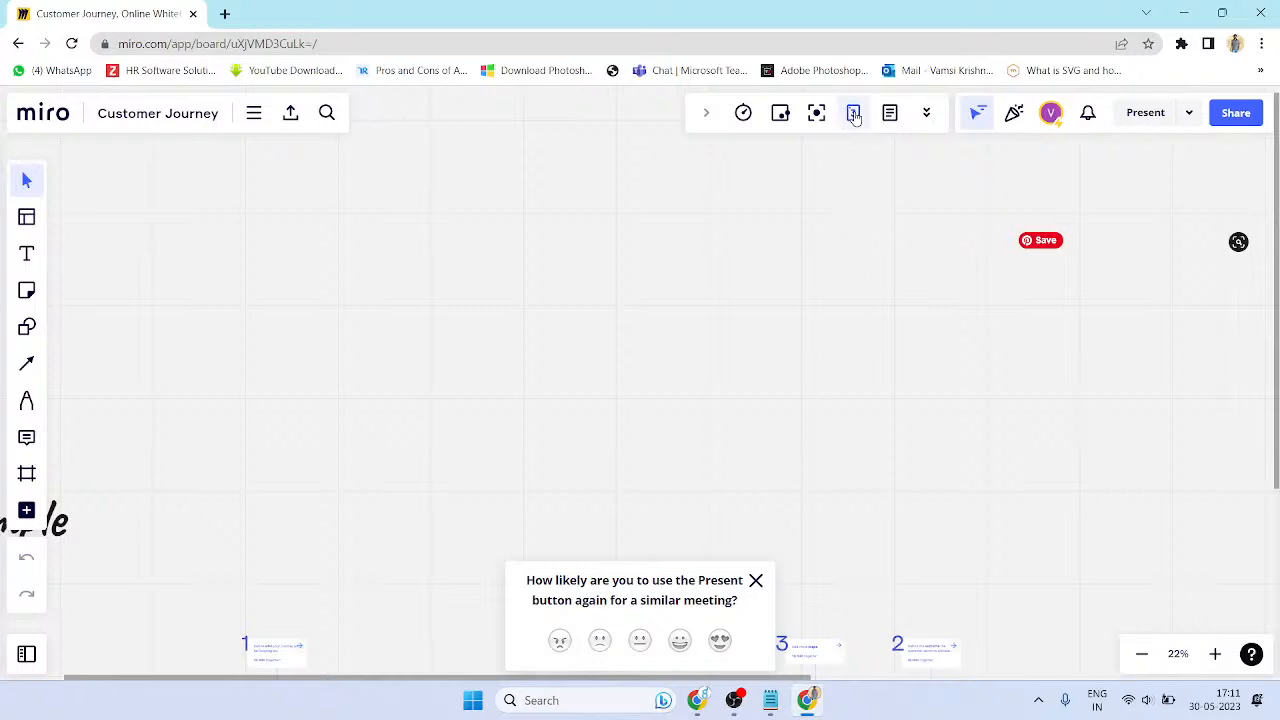
{"action": "left_click", "coordinate": [854, 116]}
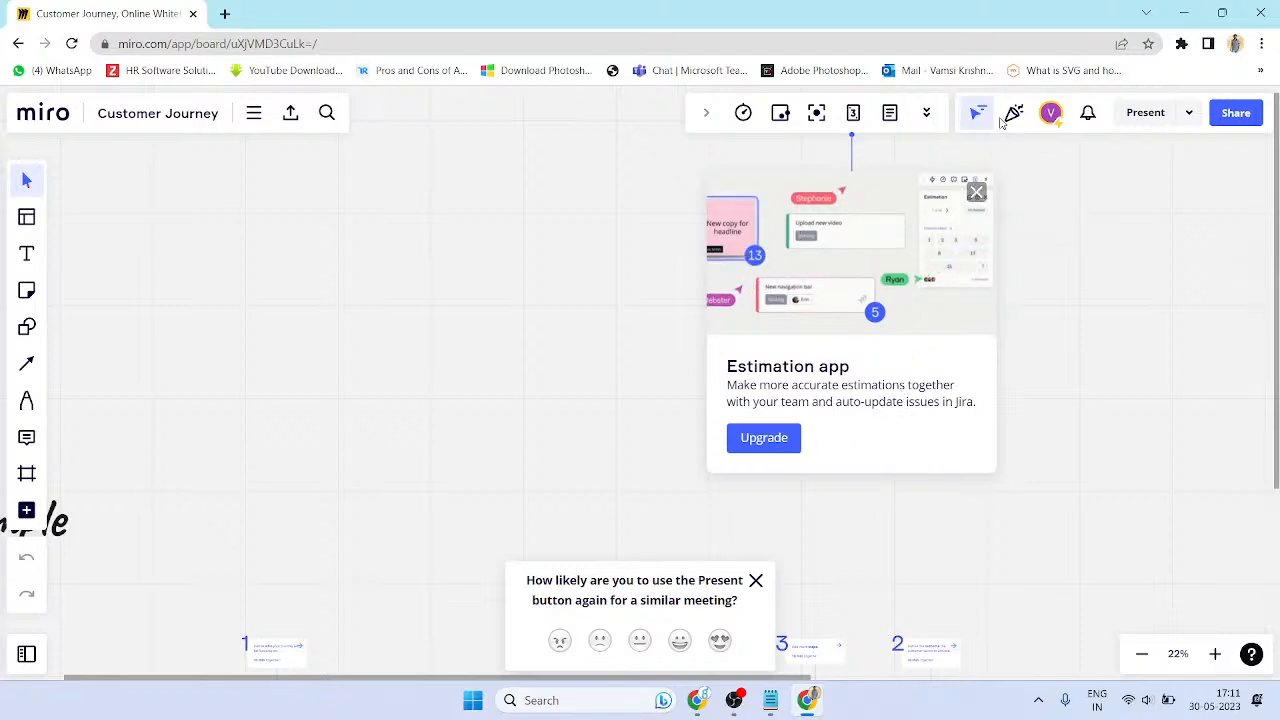
{"action": "left_click", "coordinate": [977, 191]}
{"action": "left_click", "coordinate": [1049, 116]}
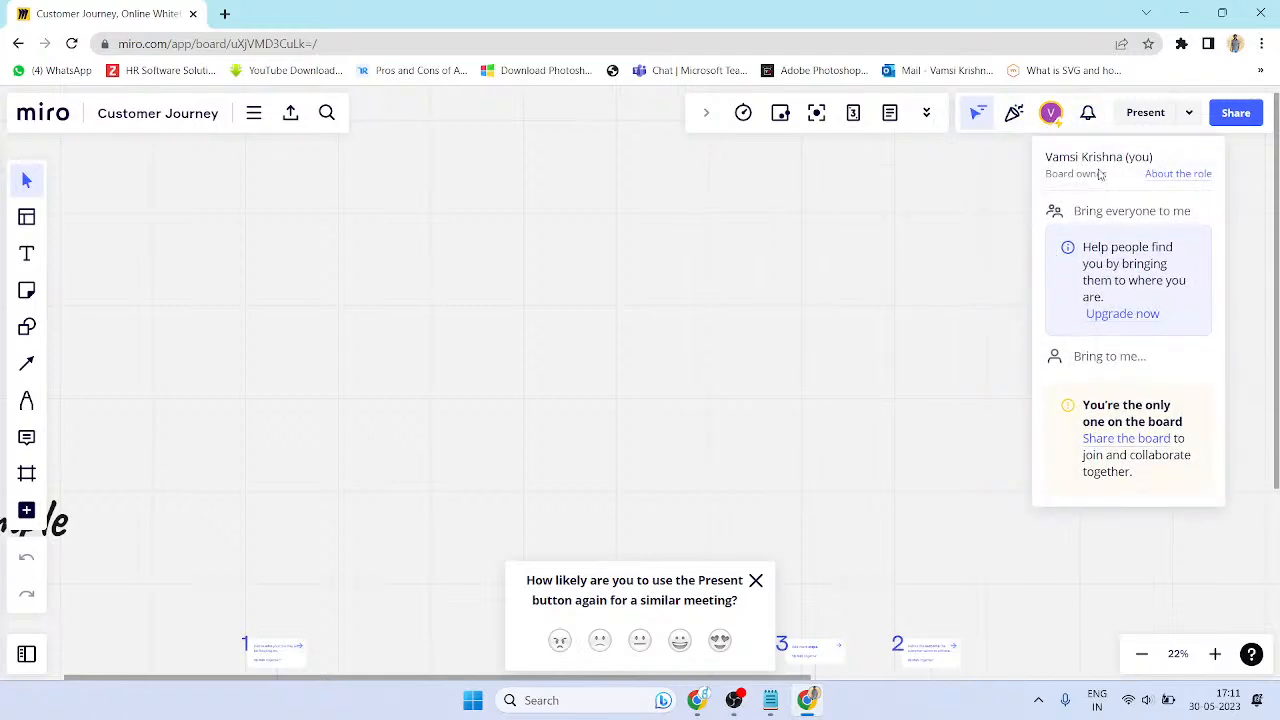
{"action": "left_click", "coordinate": [1085, 117]}
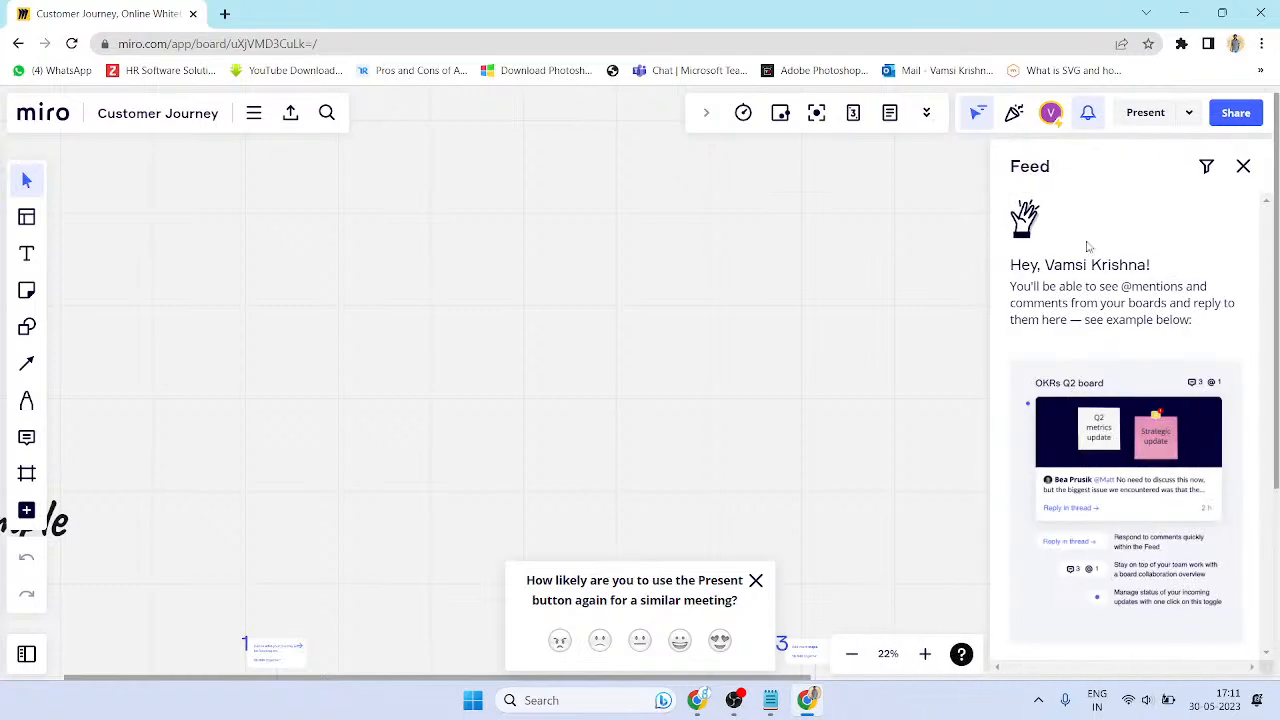
{"action": "scroll", "coordinate": [1225, 472], "scroll_direction": "down", "scroll_amount": 1}
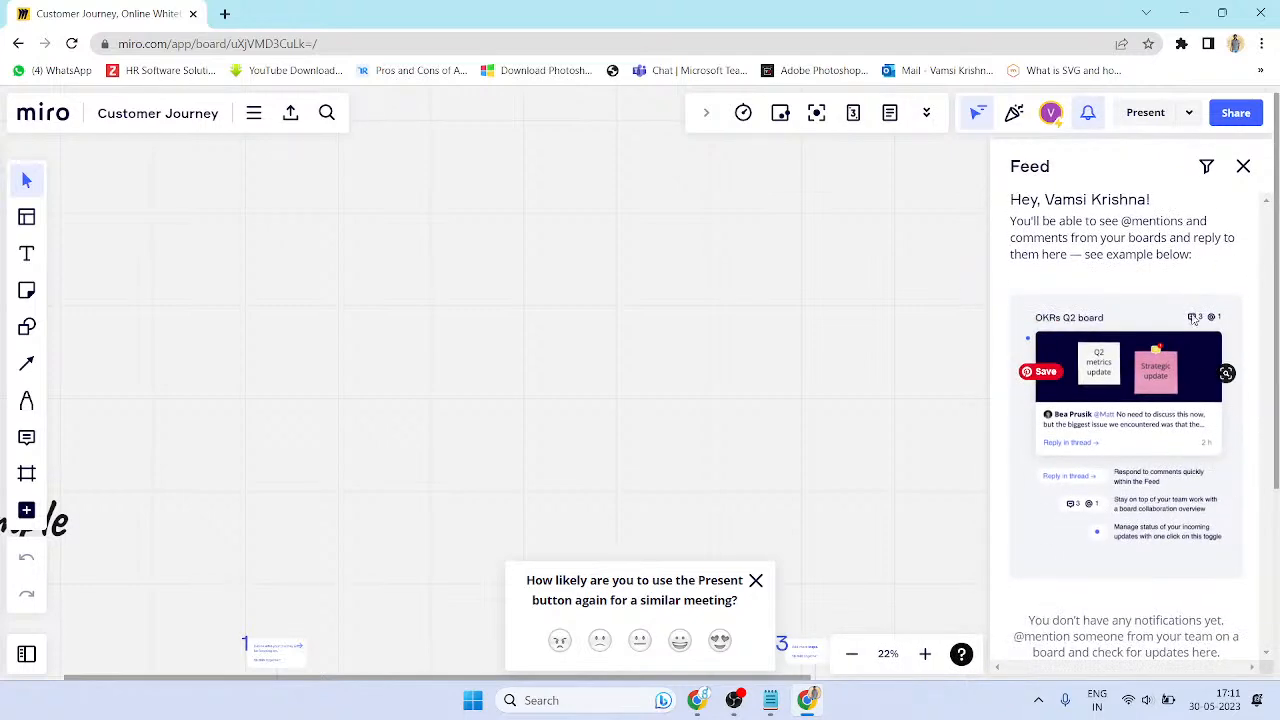
{"action": "scroll", "coordinate": [1193, 344], "scroll_direction": "up", "scroll_amount": 1}
{"action": "left_click", "coordinate": [1243, 166]}
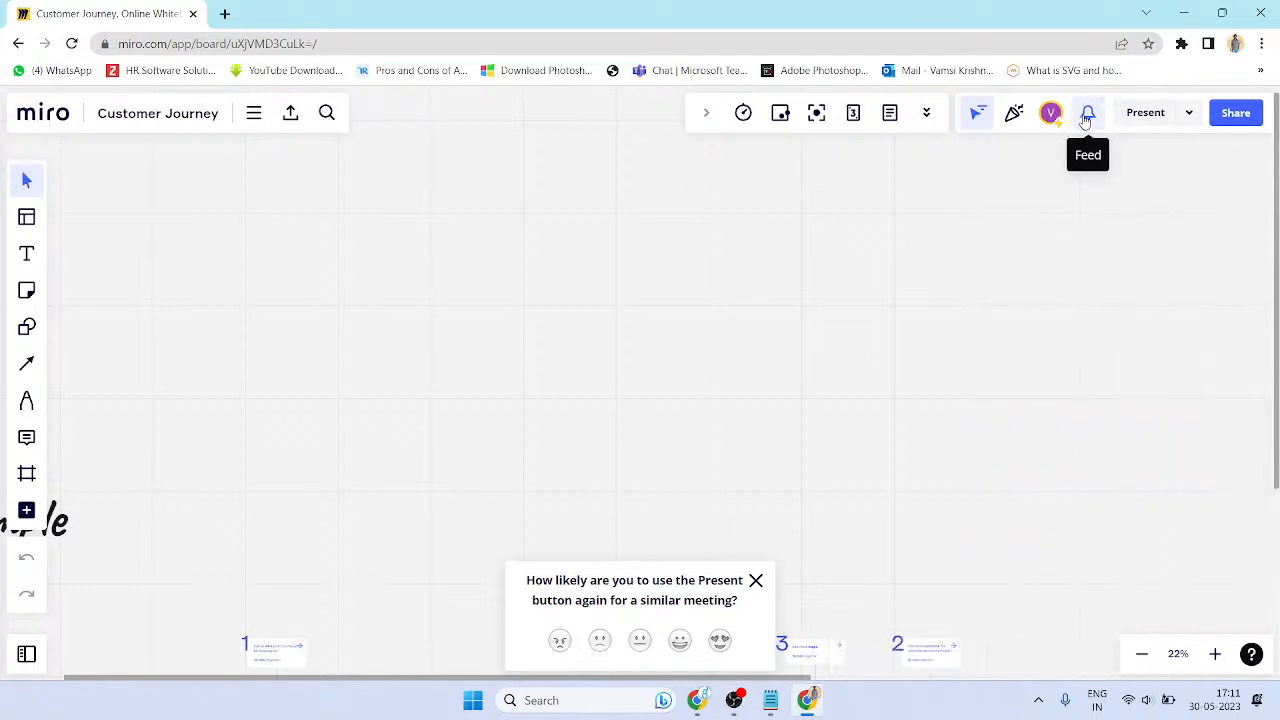
{"action": "scroll", "coordinate": [480, 309], "scroll_direction": "down", "scroll_amount": 5}
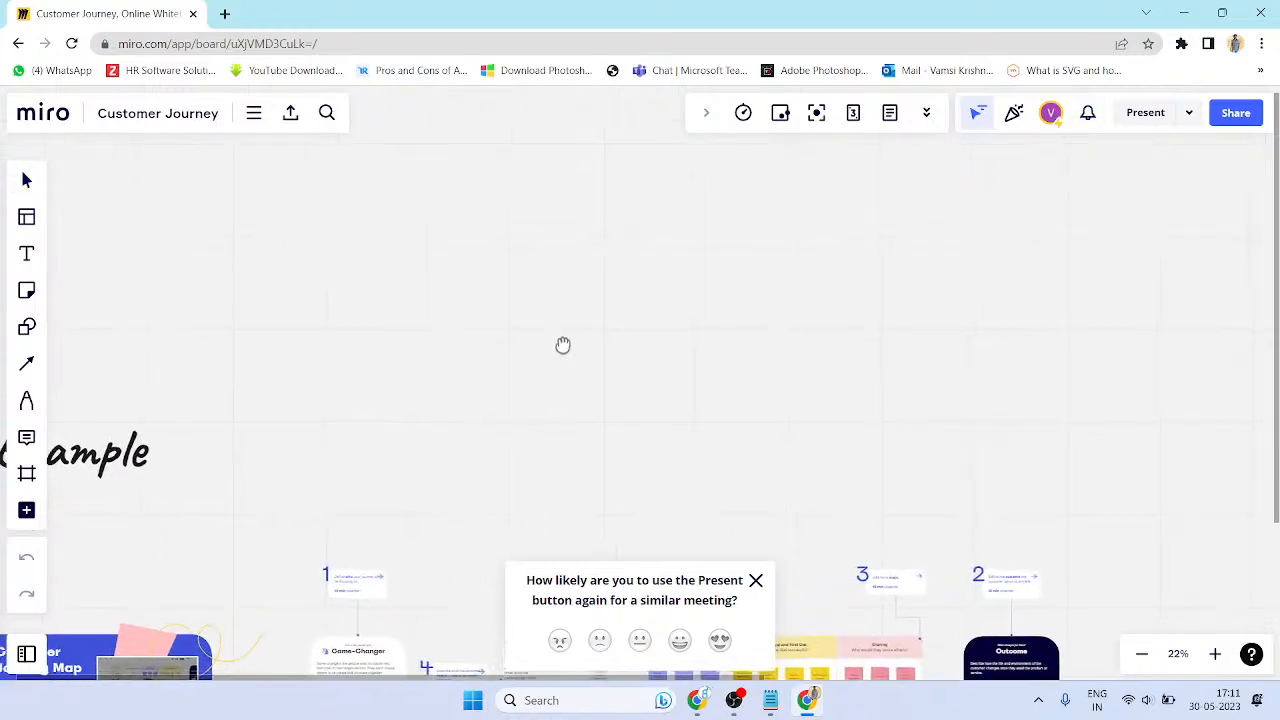
{"action": "scroll", "coordinate": [600, 370], "scroll_direction": "up", "scroll_amount": 2}
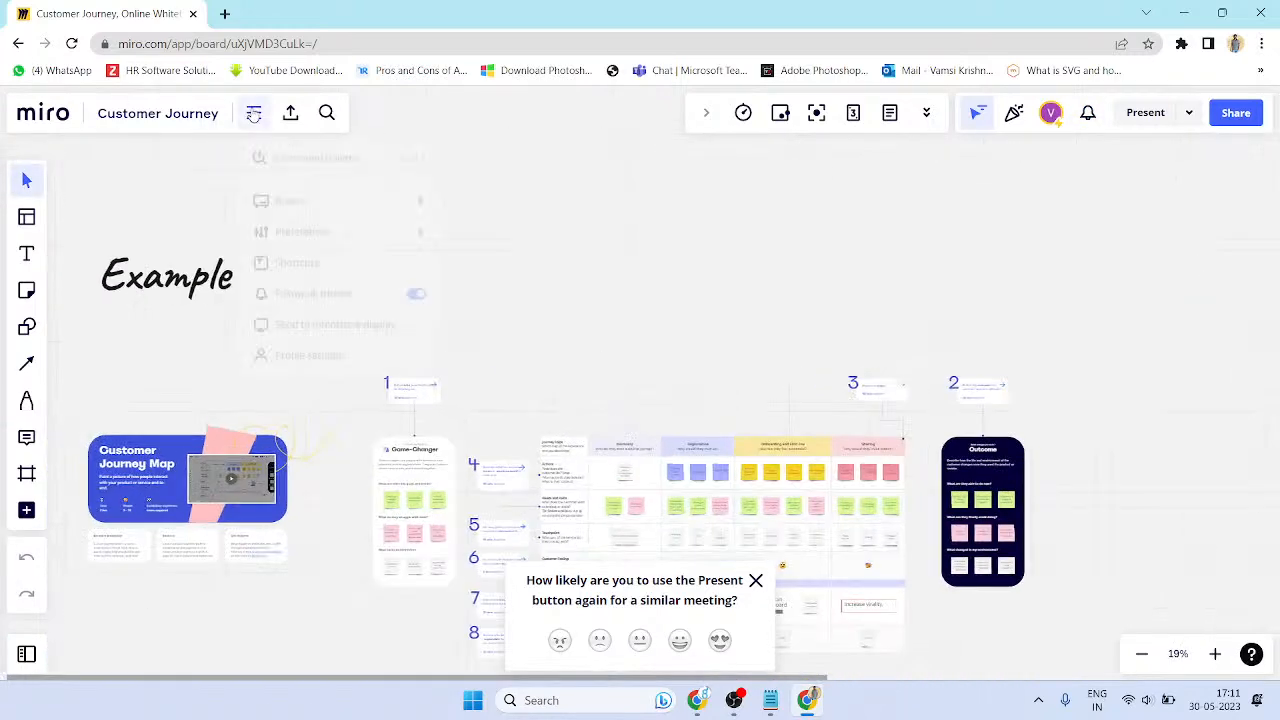
- Create a new blank team board from the main menu
{"action": "left_click", "coordinate": [254, 113]}
{"action": "mouse_move", "coordinate": [434, 214]}
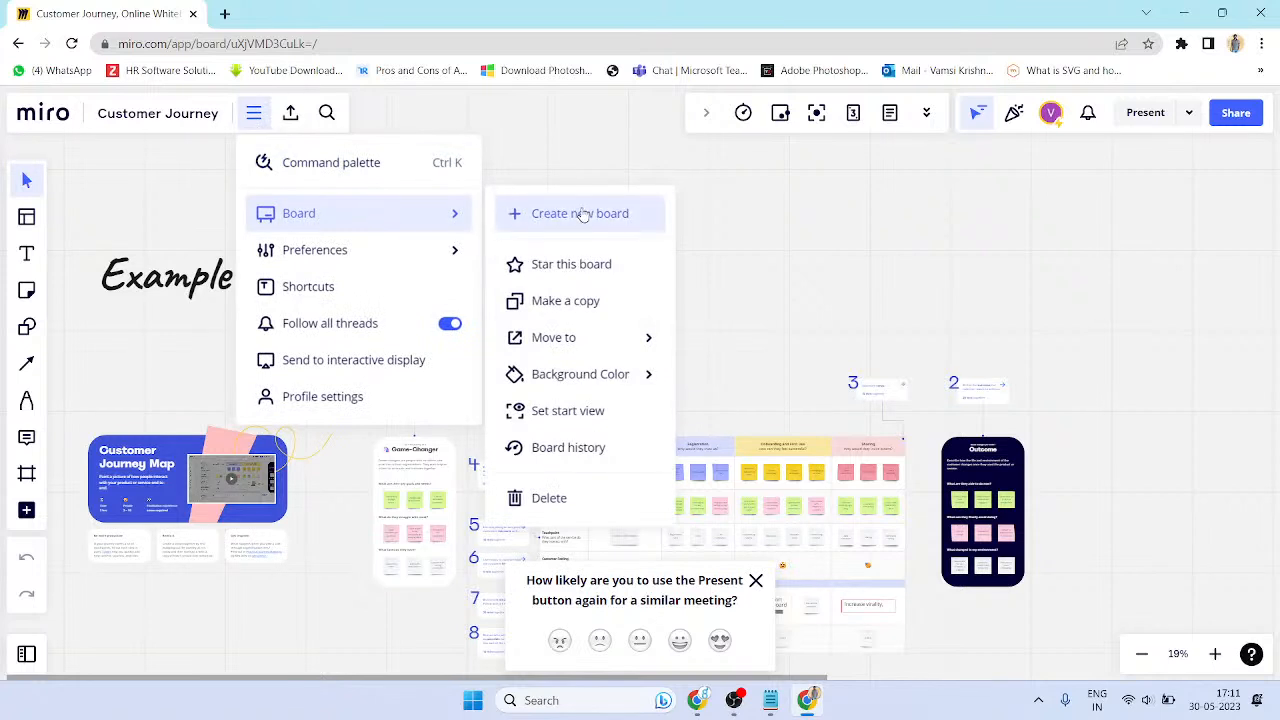
{"action": "left_click", "coordinate": [254, 113]}
{"action": "left_click", "coordinate": [254, 113]}
{"action": "mouse_move", "coordinate": [294, 228]}
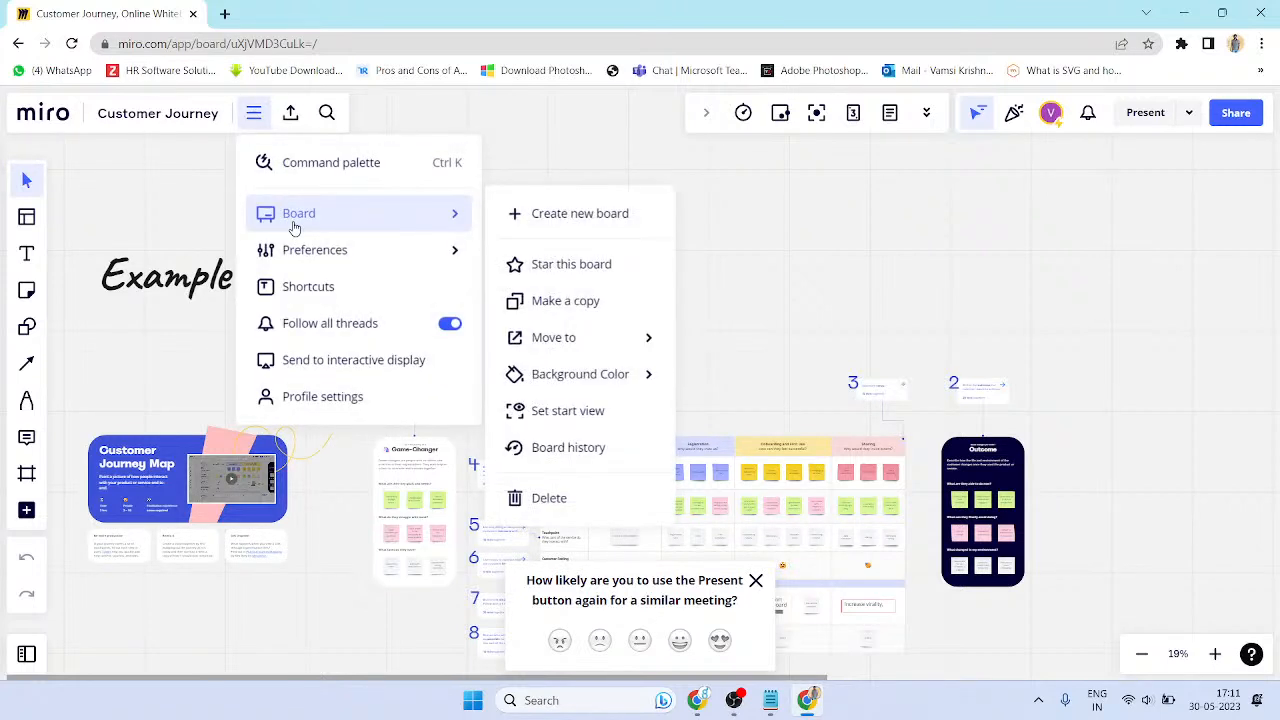
{"action": "left_click", "coordinate": [556, 216]}
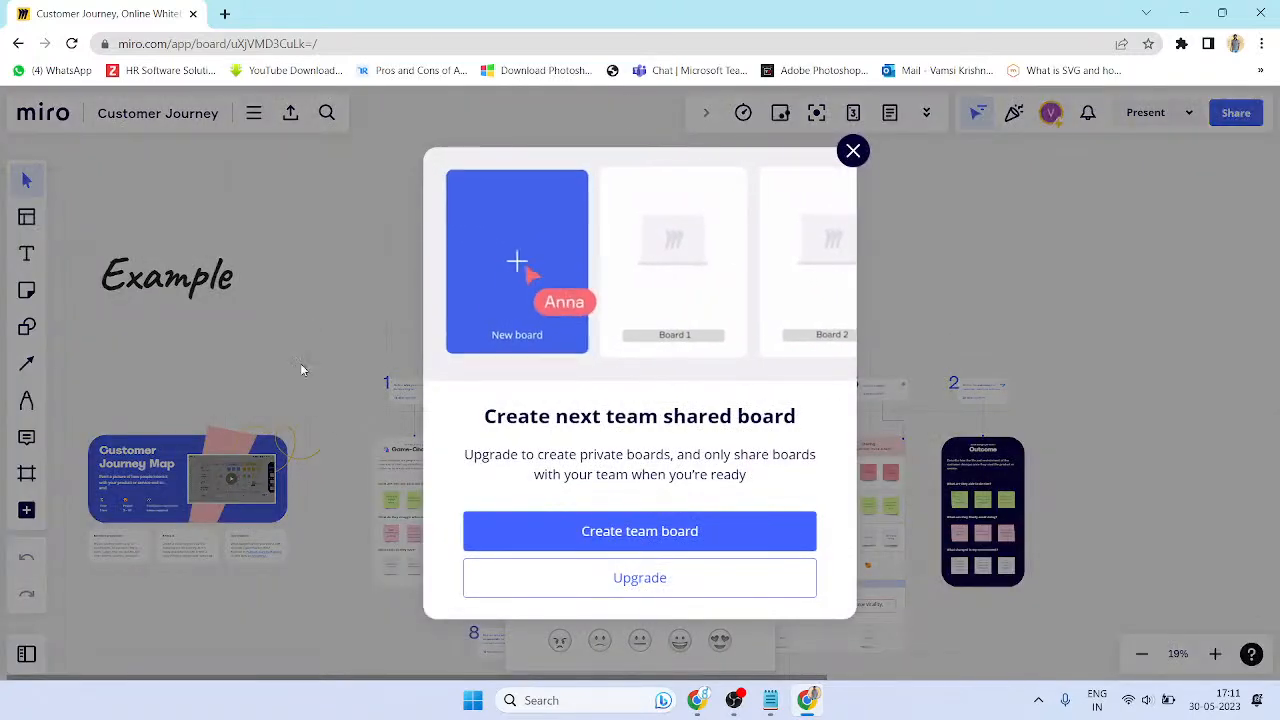
{"action": "left_click", "coordinate": [629, 532]}
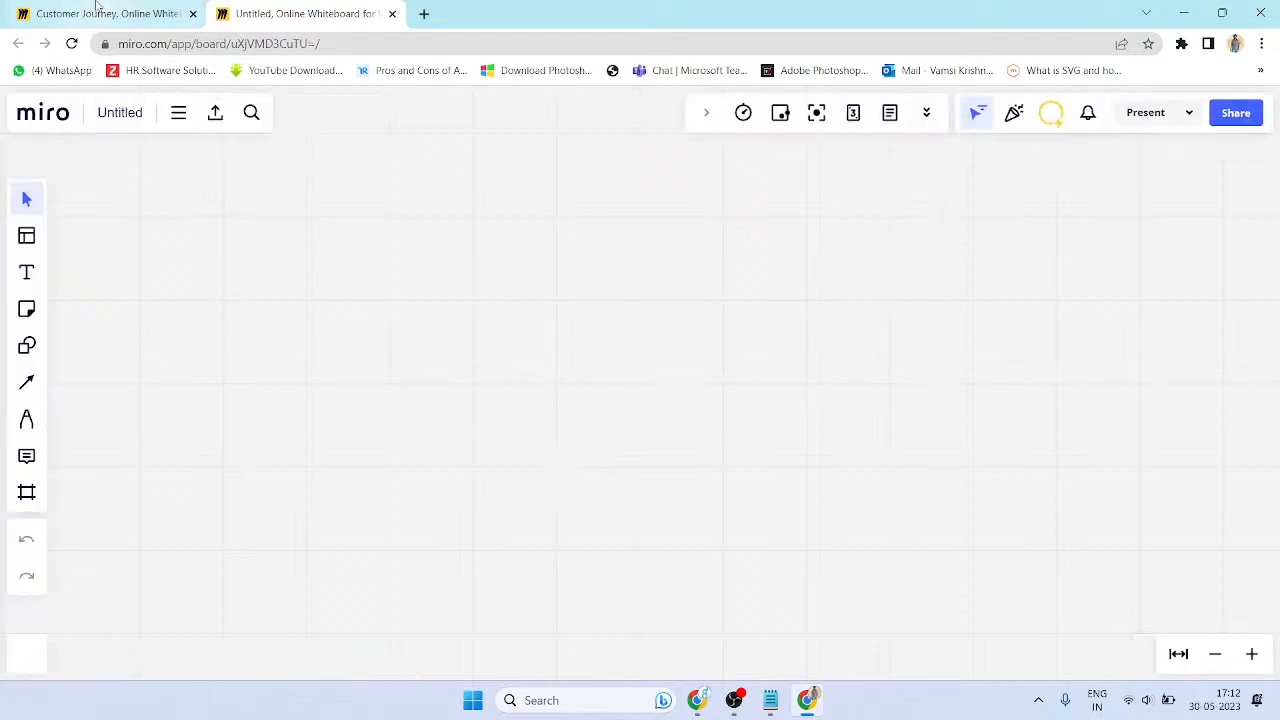
- Zoom out on the Customer Journey board for an overview, then return to the Untitled board
{"action": "key", "text": "ctrl+Tab"}
{"action": "scroll", "coordinate": [733, 276], "scroll_direction": "down", "scroll_amount": 3}
{"action": "scroll", "coordinate": [702, 430], "scroll_direction": "up", "scroll_amount": 6}
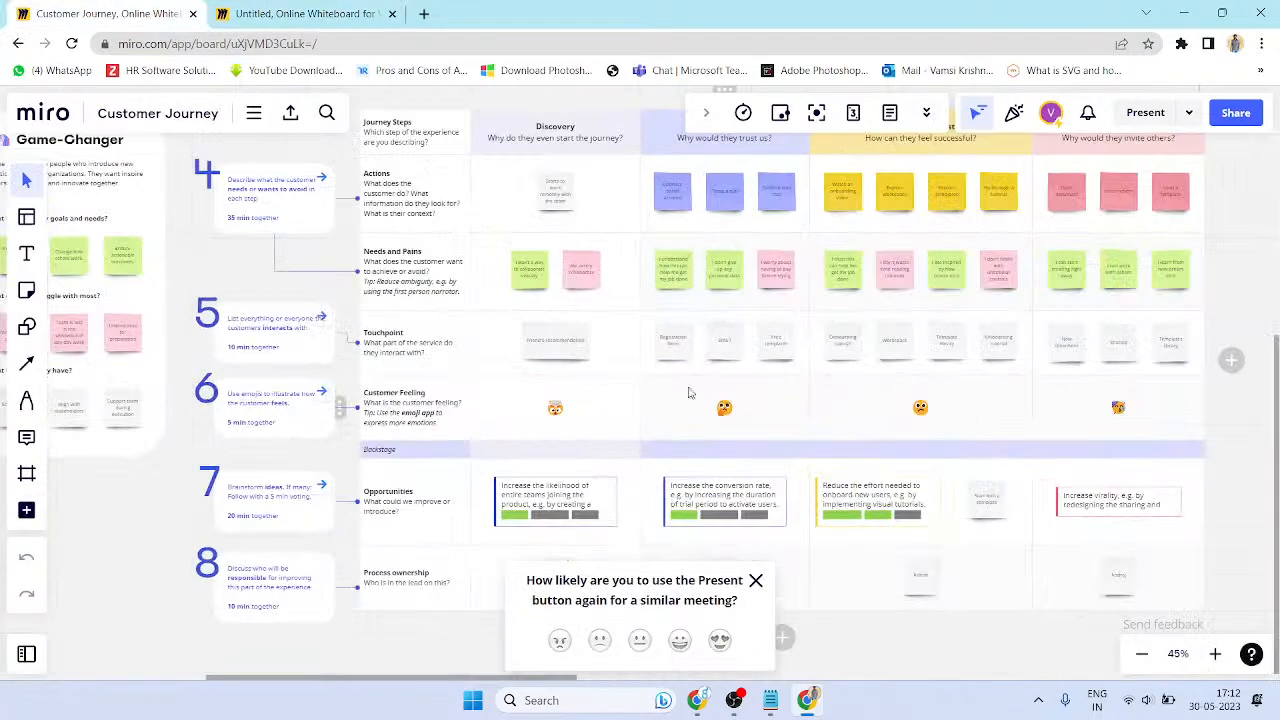
{"action": "scroll", "coordinate": [655, 450], "scroll_direction": "down", "scroll_amount": 1}
{"action": "scroll", "coordinate": [651, 454], "scroll_direction": "down", "scroll_amount": 2}
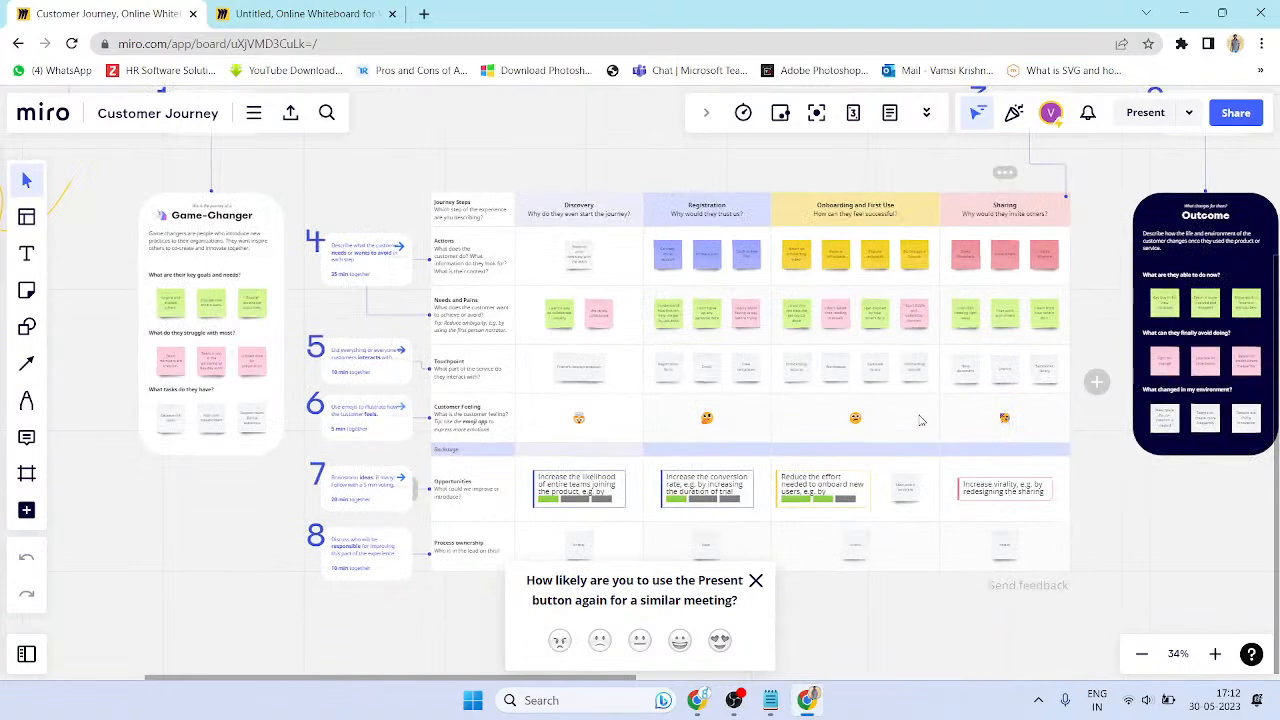
{"action": "scroll", "coordinate": [876, 411], "scroll_direction": "down", "scroll_amount": 1}
{"action": "scroll", "coordinate": [760, 354], "scroll_direction": "up", "scroll_amount": 10}
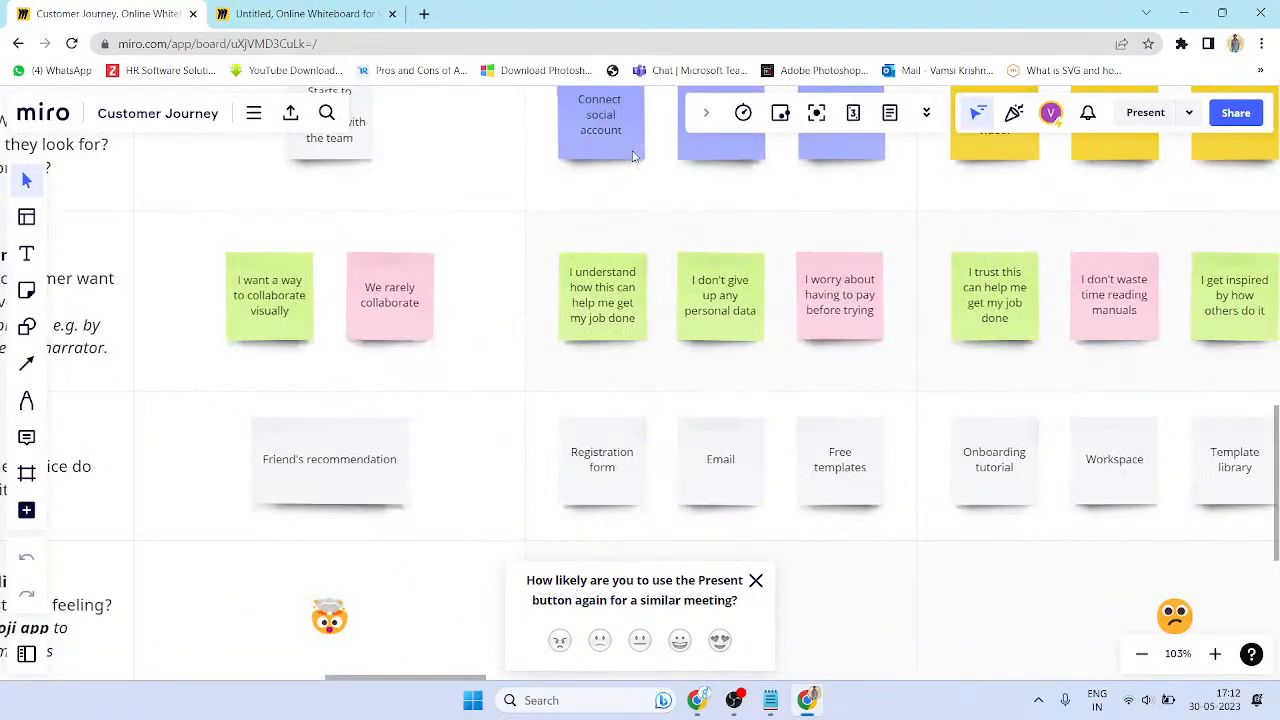
{"action": "scroll", "coordinate": [869, 414], "scroll_direction": "down", "scroll_amount": 10}
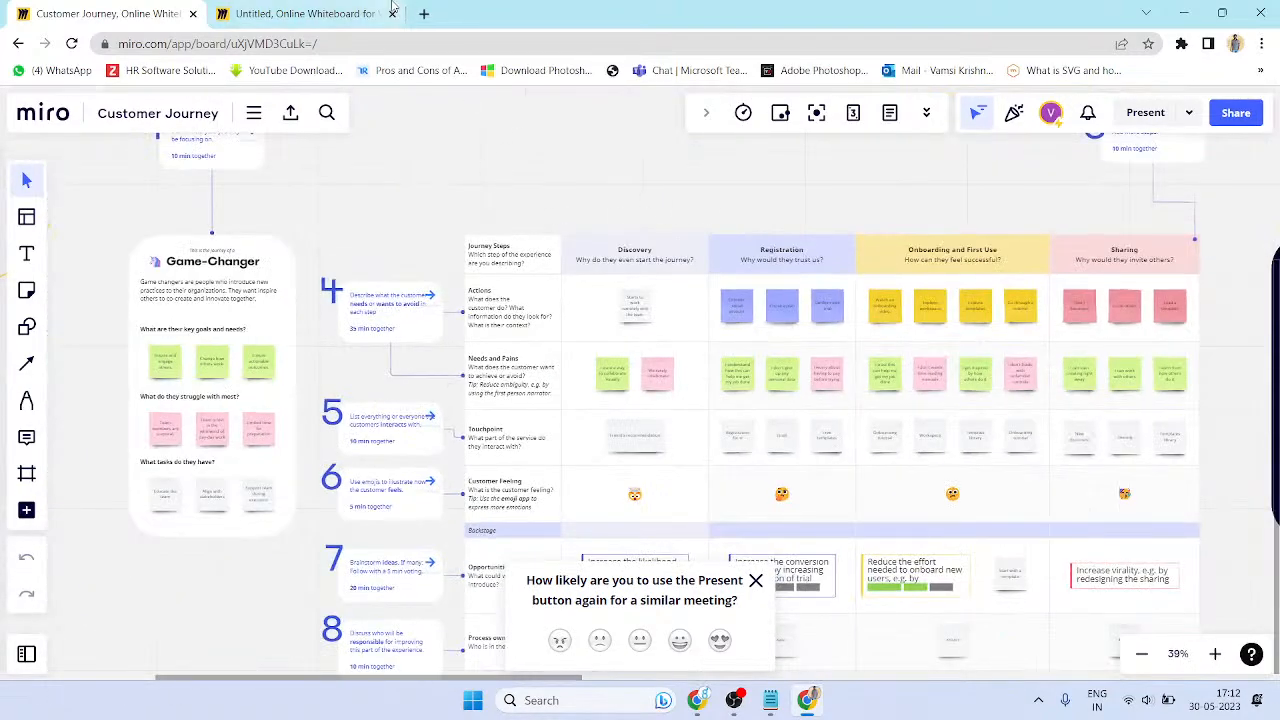
{"action": "key", "text": "ctrl+Tab"}
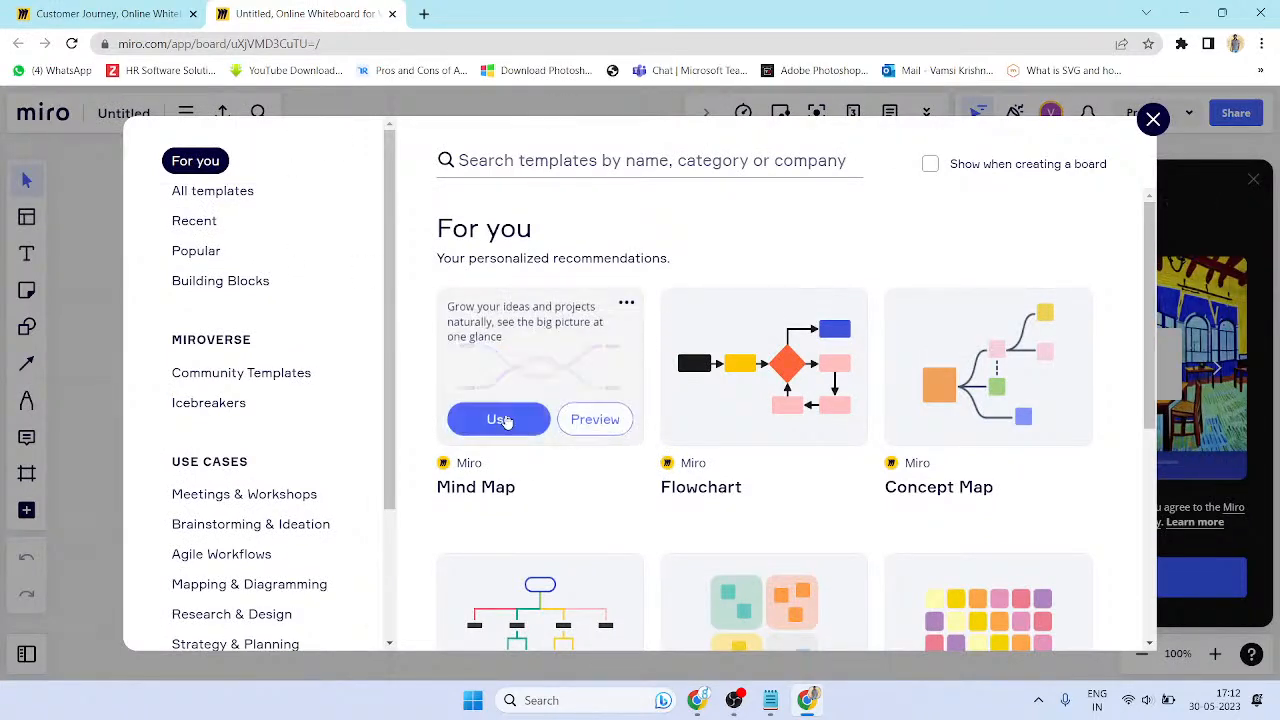
- Browse the For you templates and insert the pre-filled Mind Map template
{"action": "scroll", "coordinate": [515, 452], "scroll_direction": "down", "scroll_amount": 4}
{"action": "scroll", "coordinate": [528, 449], "scroll_direction": "up", "scroll_amount": 2}
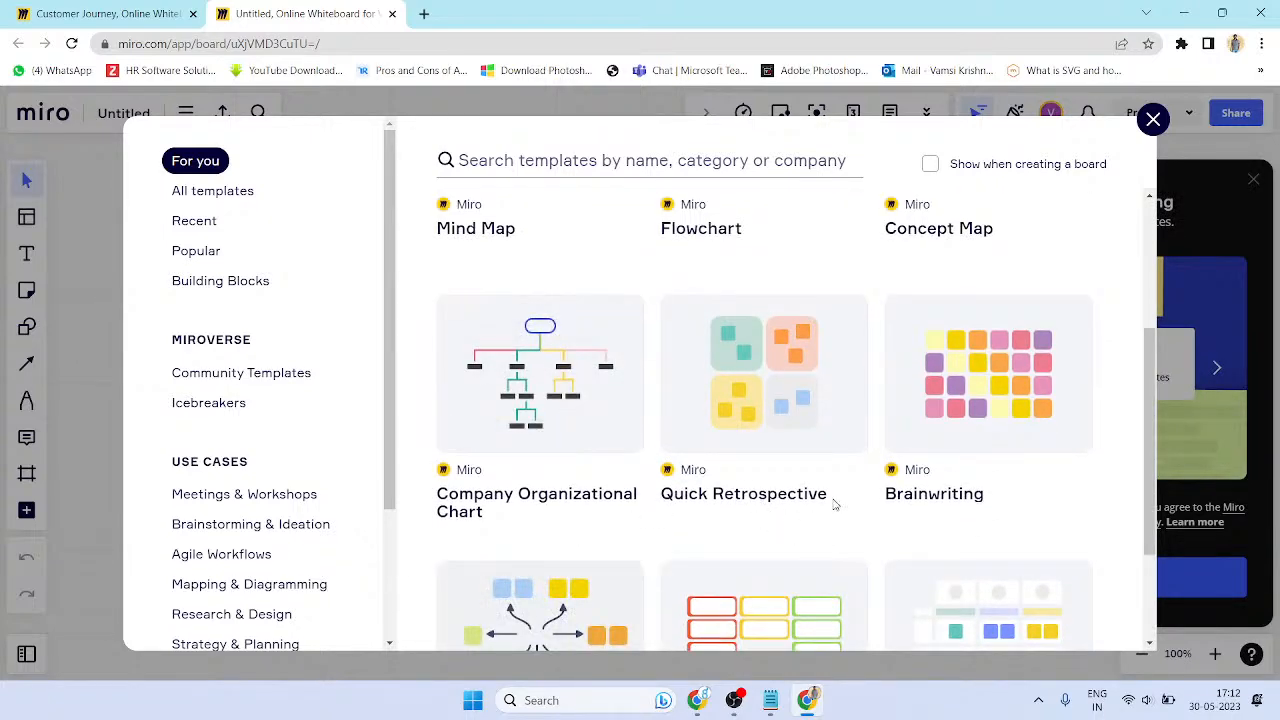
{"action": "scroll", "coordinate": [942, 514], "scroll_direction": "down", "scroll_amount": 2}
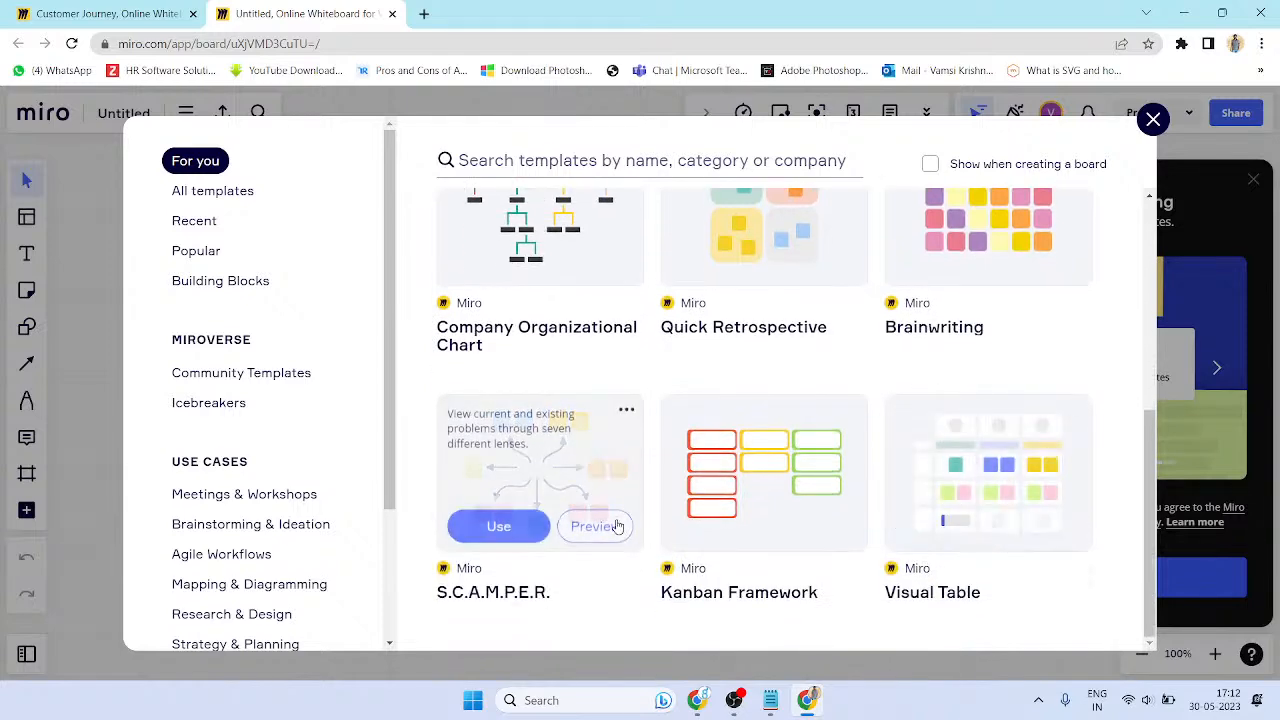
{"action": "mouse_move", "coordinate": [757, 440]}
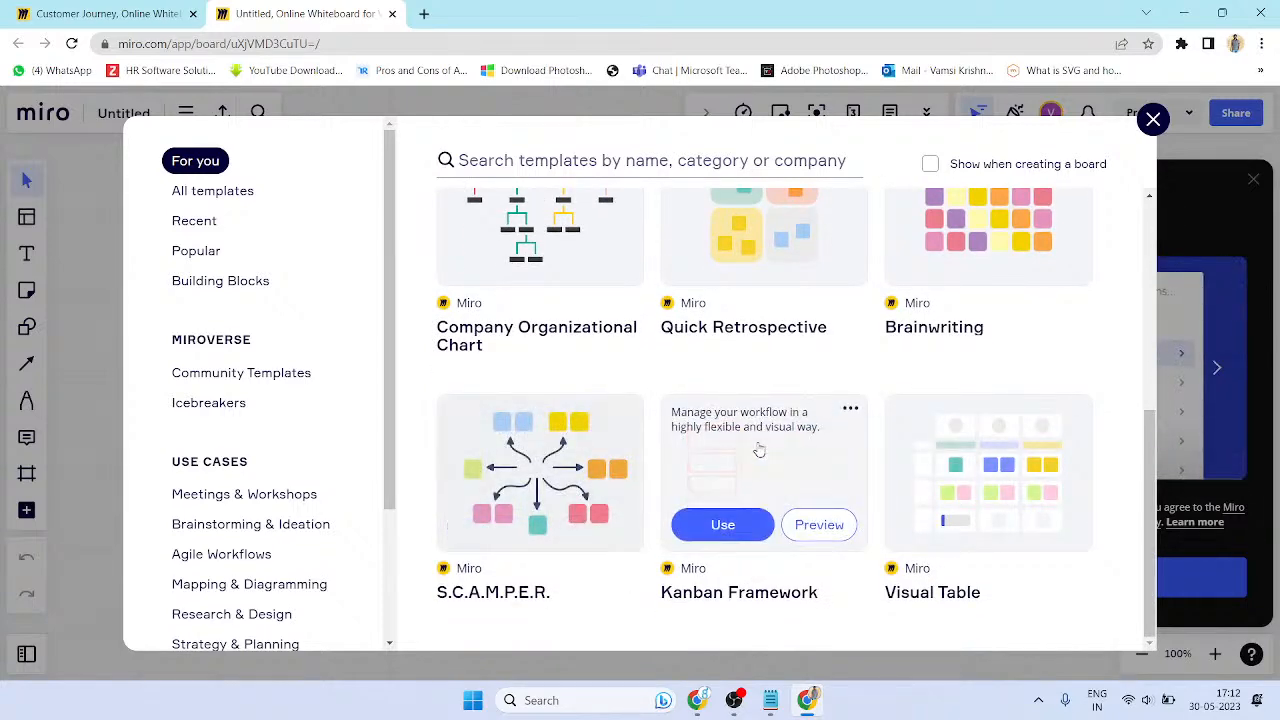
{"action": "scroll", "coordinate": [984, 540], "scroll_direction": "up", "scroll_amount": 5}
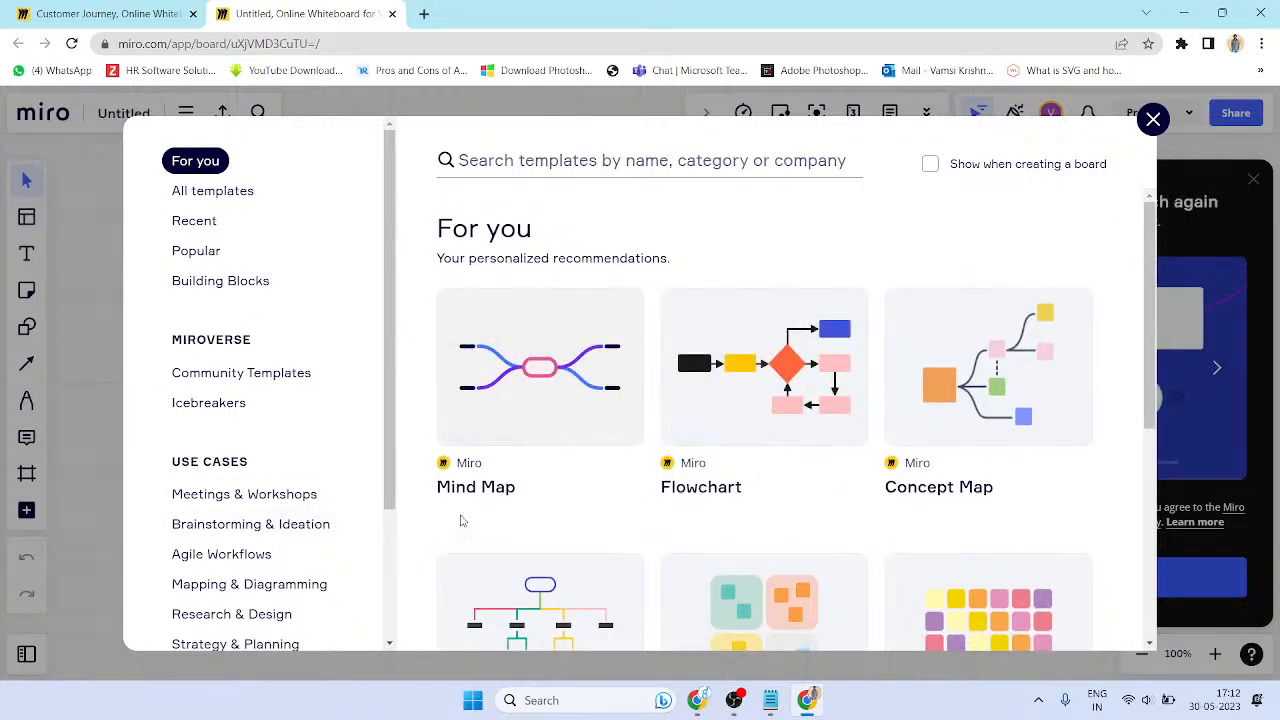
{"action": "scroll", "coordinate": [566, 356], "scroll_direction": "down", "scroll_amount": 2}
{"action": "scroll", "coordinate": [560, 352], "scroll_direction": "up", "scroll_amount": 2}
{"action": "left_click", "coordinate": [560, 352]}
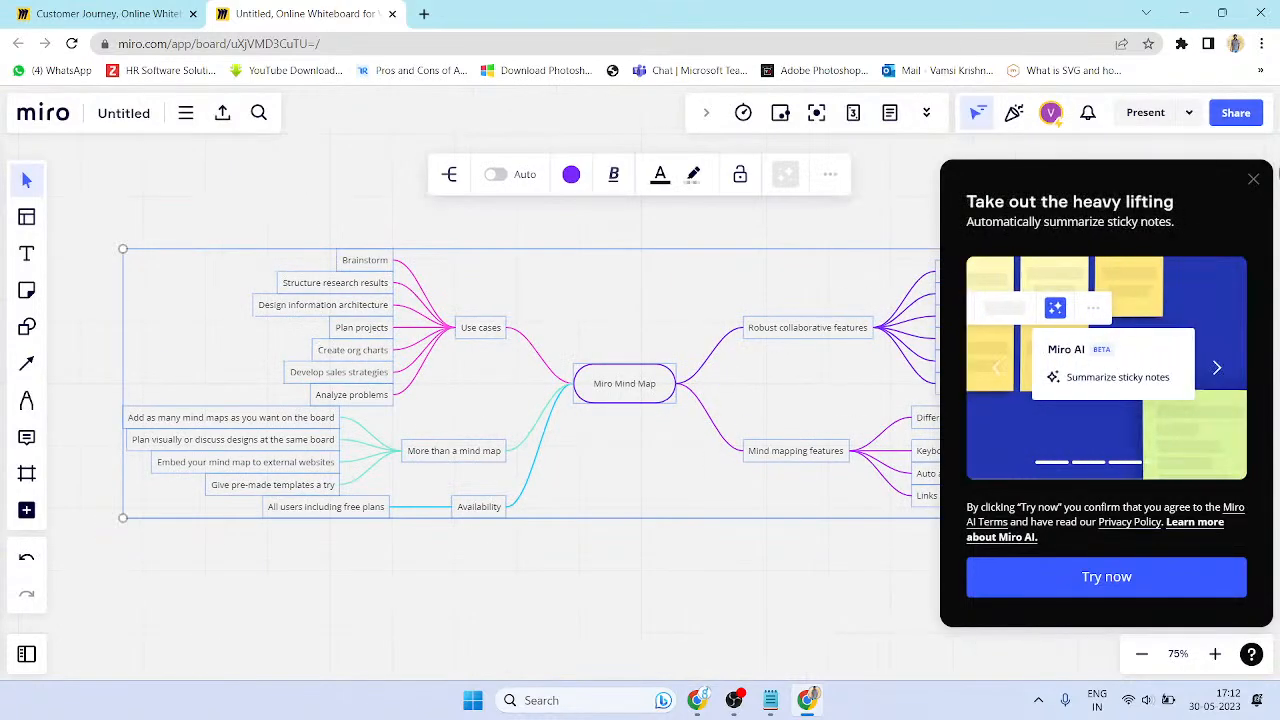
- Close the Miro AI panel and rename the central node to Project 1
{"action": "left_click", "coordinate": [1253, 179]}
{"action": "left_click", "coordinate": [698, 576]}
{"action": "scroll", "coordinate": [668, 380], "scroll_direction": "up", "scroll_amount": 3}
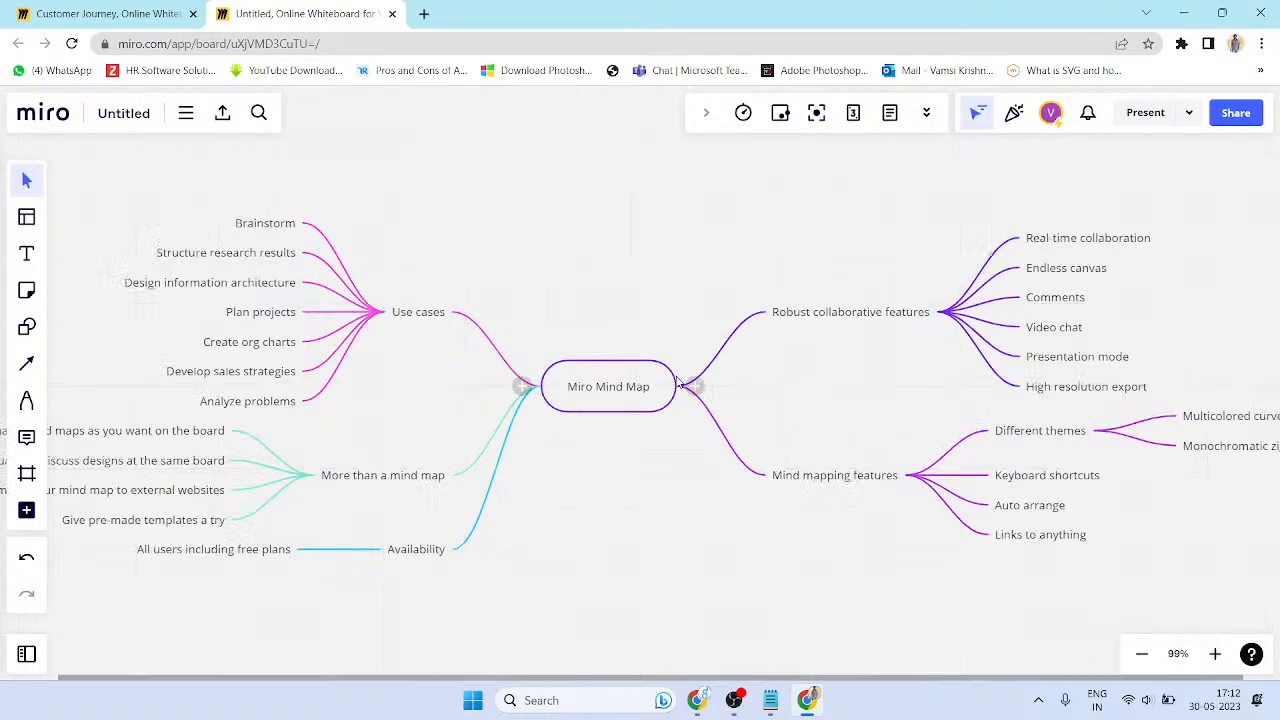
{"action": "double_click", "coordinate": [613, 396]}
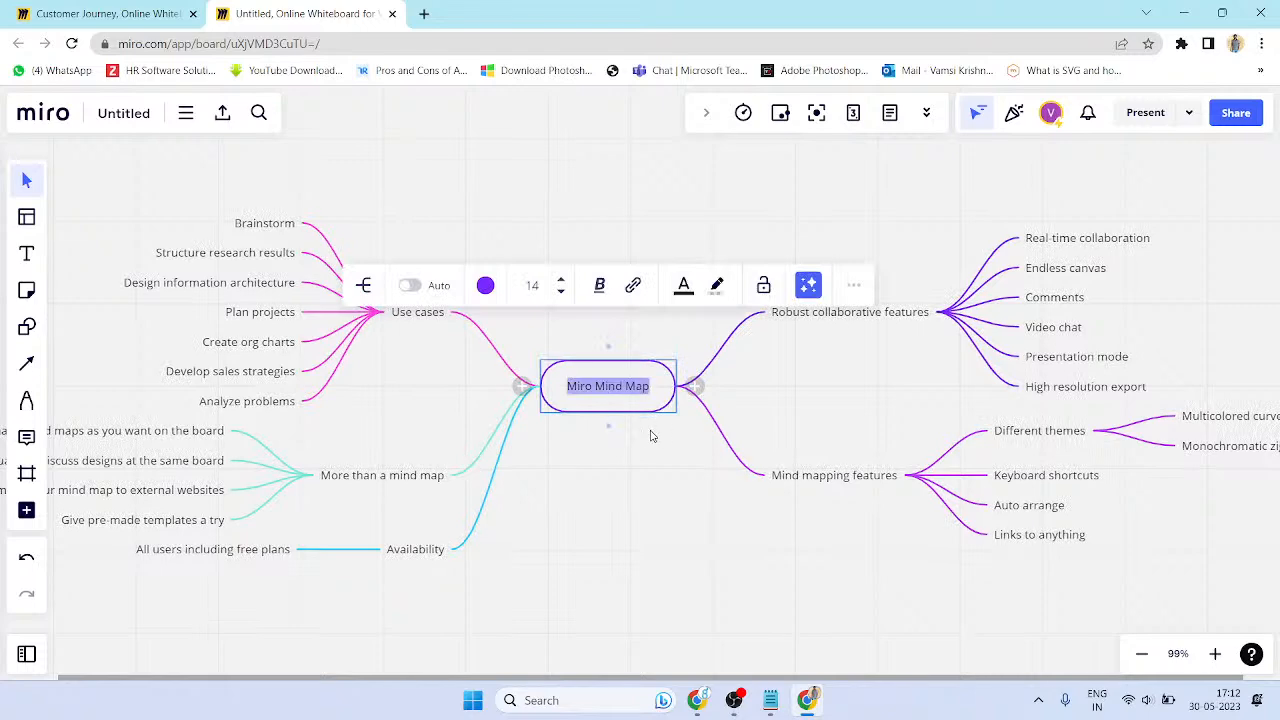
{"action": "type", "text": "Project1"}
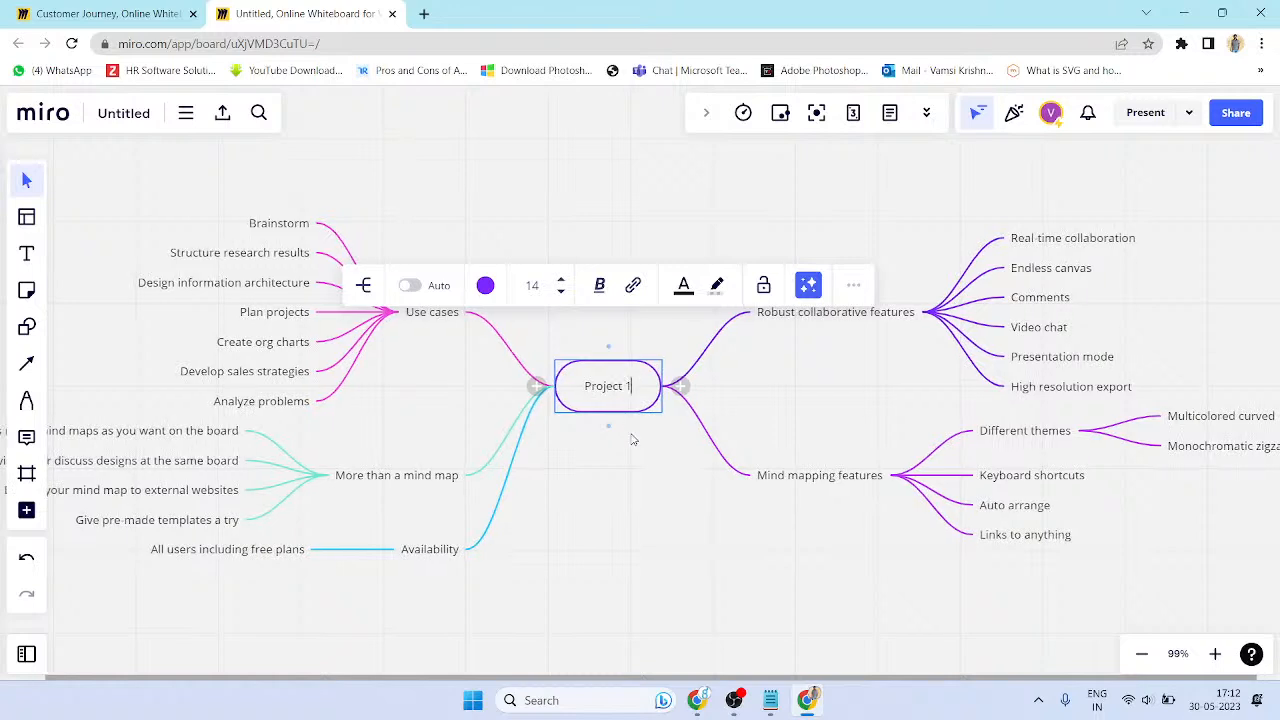
{"action": "key", "text": "Tab"}
{"action": "left_click", "coordinate": [697, 573]}
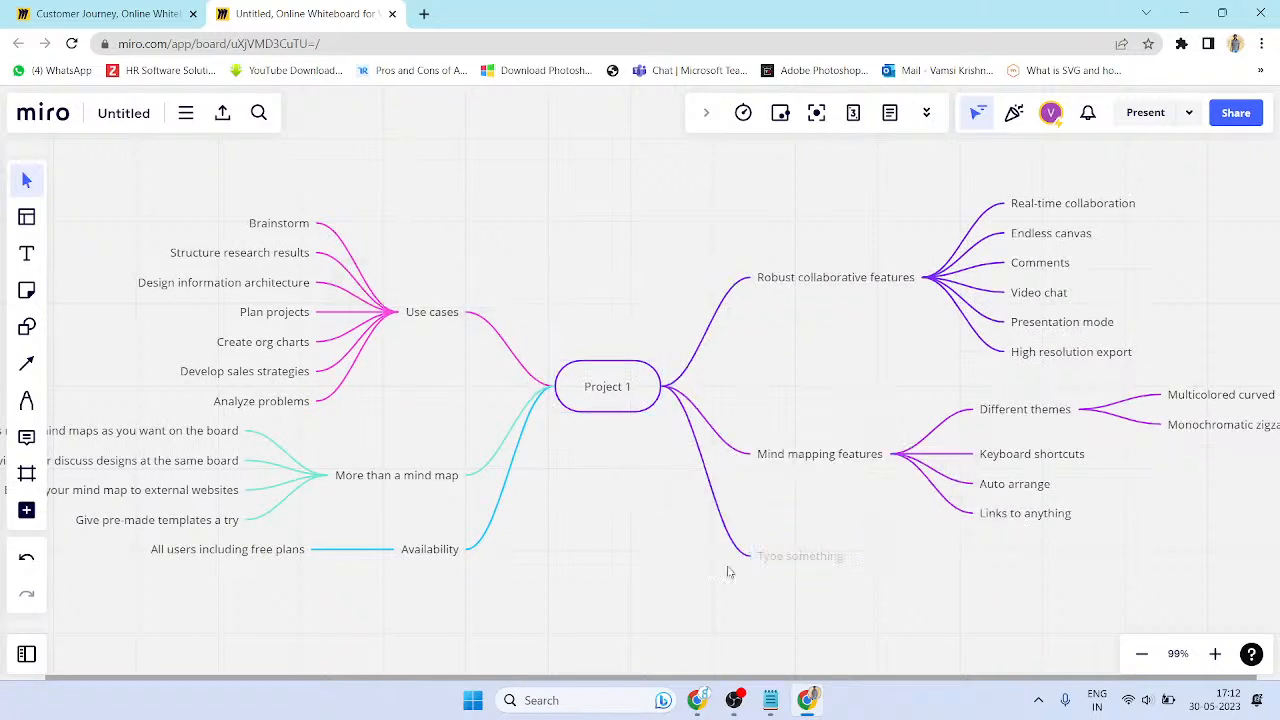
{"action": "left_click", "coordinate": [655, 399]}
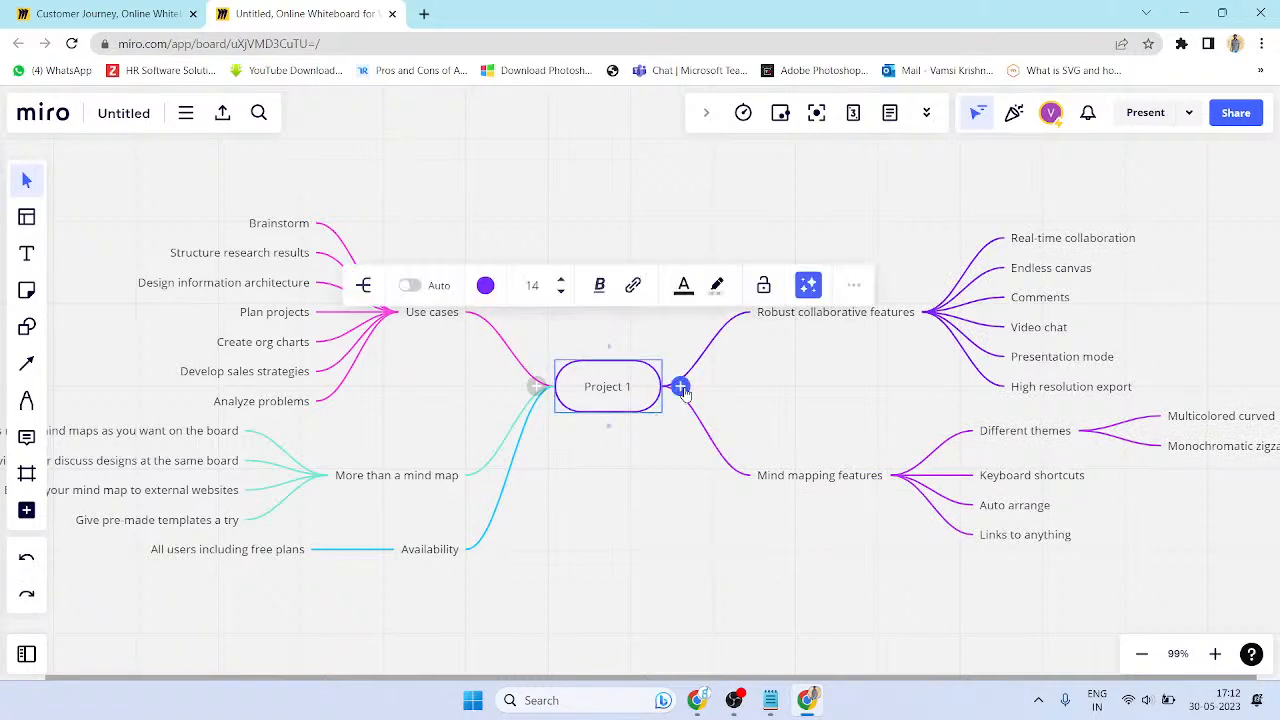
- Add branches Project 2, Project 3 and Project-4 under Project 1
{"action": "left_click", "coordinate": [680, 387]}
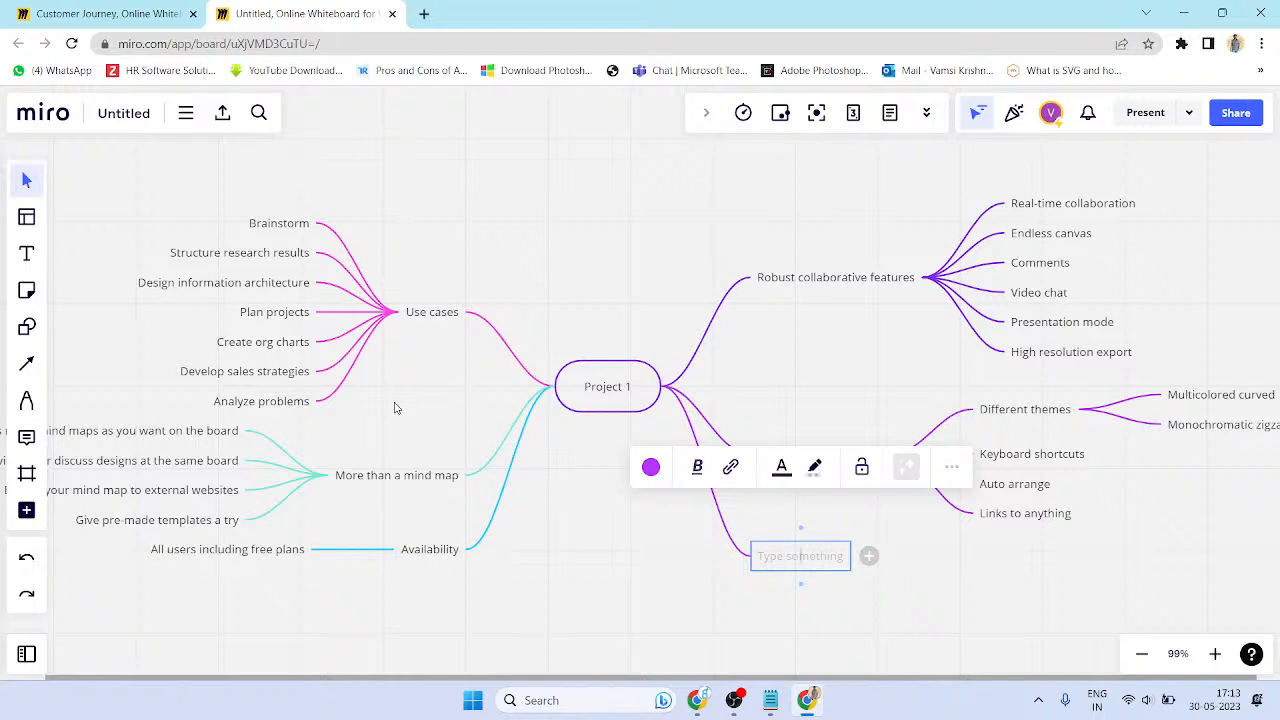
{"action": "type", "text": "Project 2"}
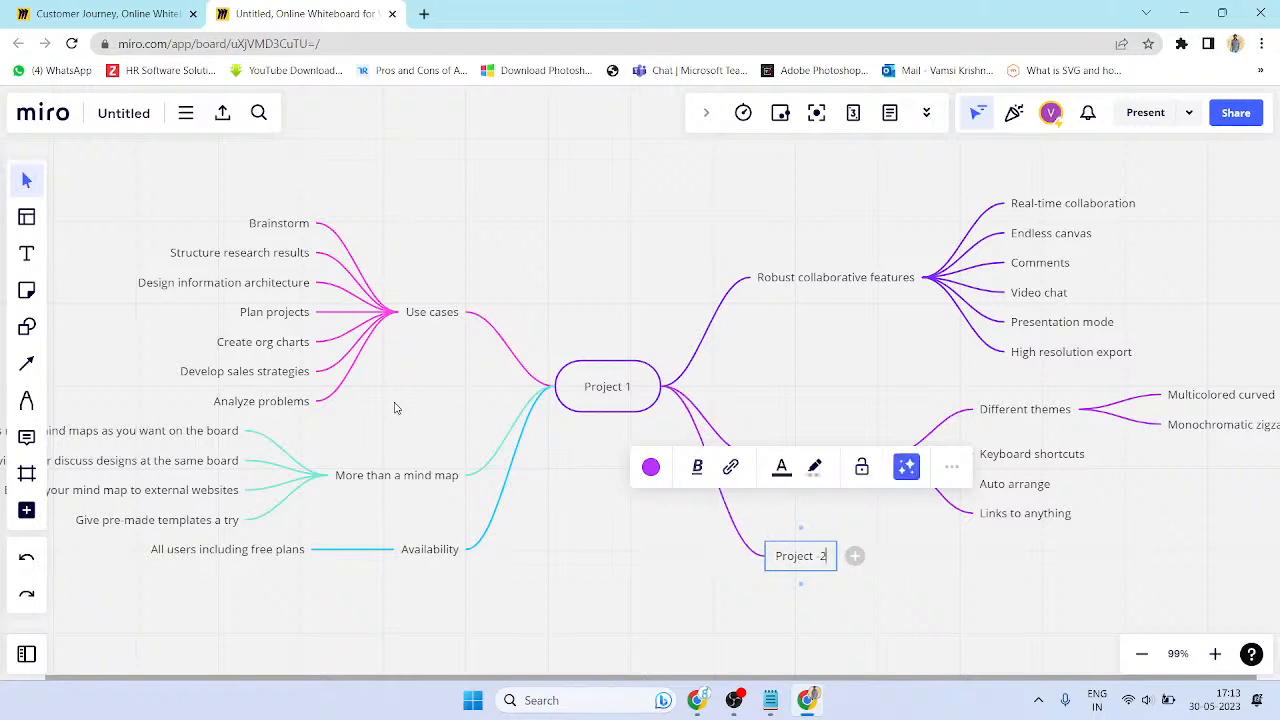
{"action": "key", "text": "Return"}
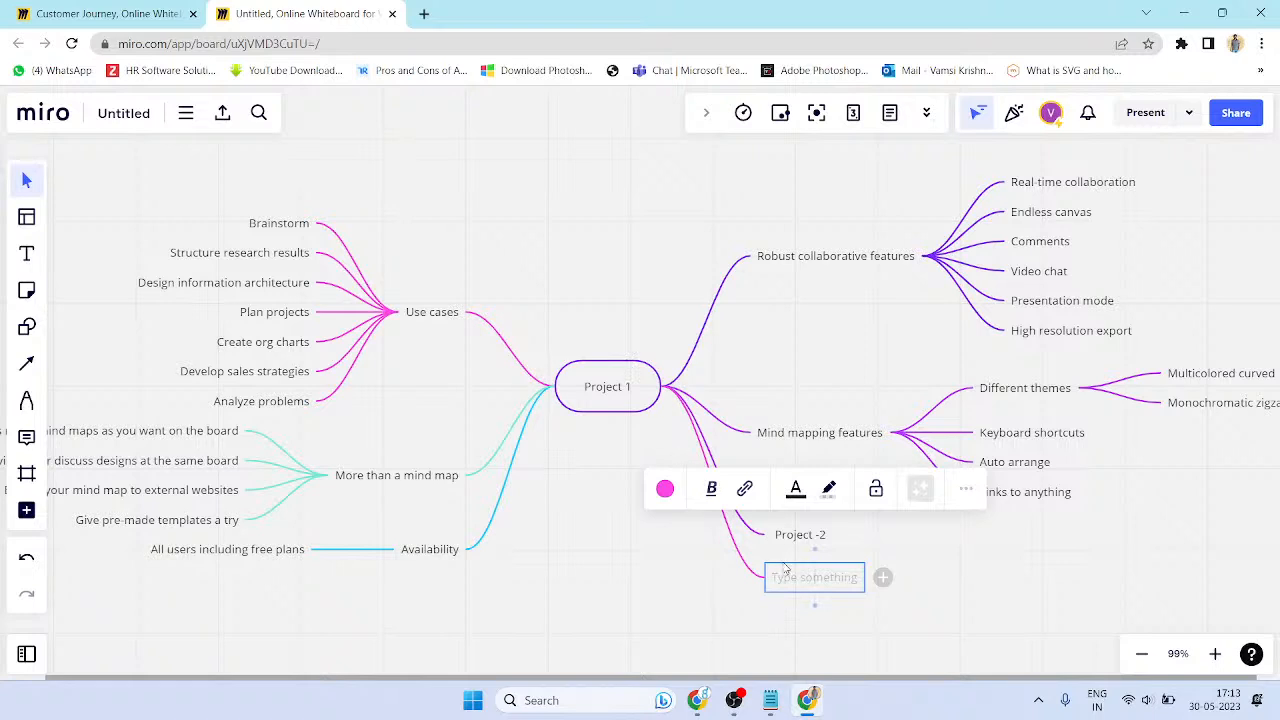
{"action": "type", "text": "Project 3"}
{"action": "key", "text": "Return"}
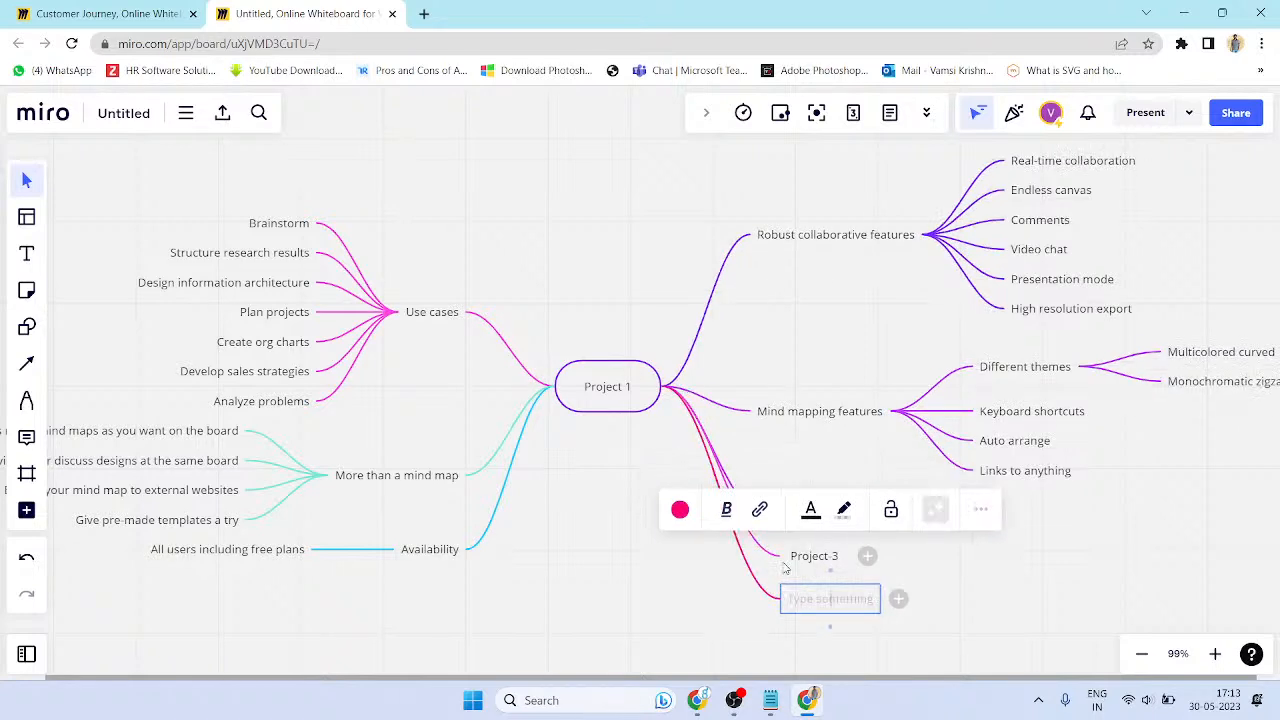
{"action": "type", "text": "Project-4"}
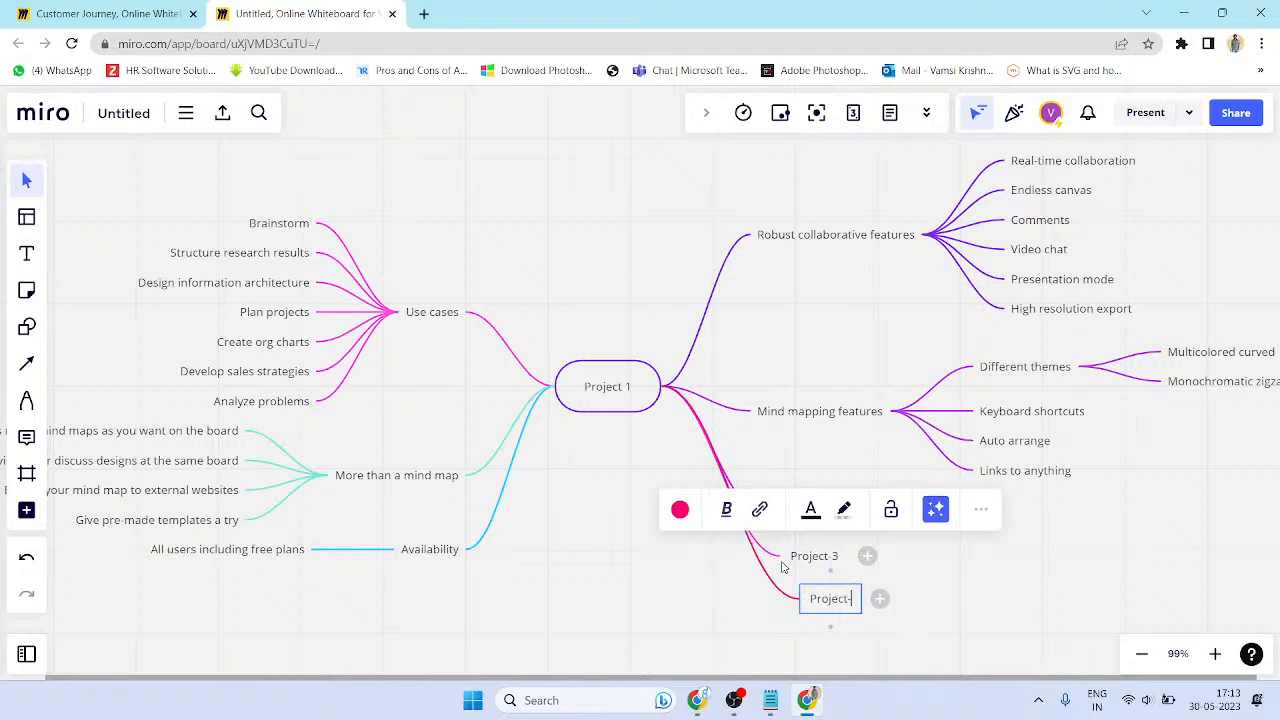
{"action": "left_click", "coordinate": [1035, 595]}
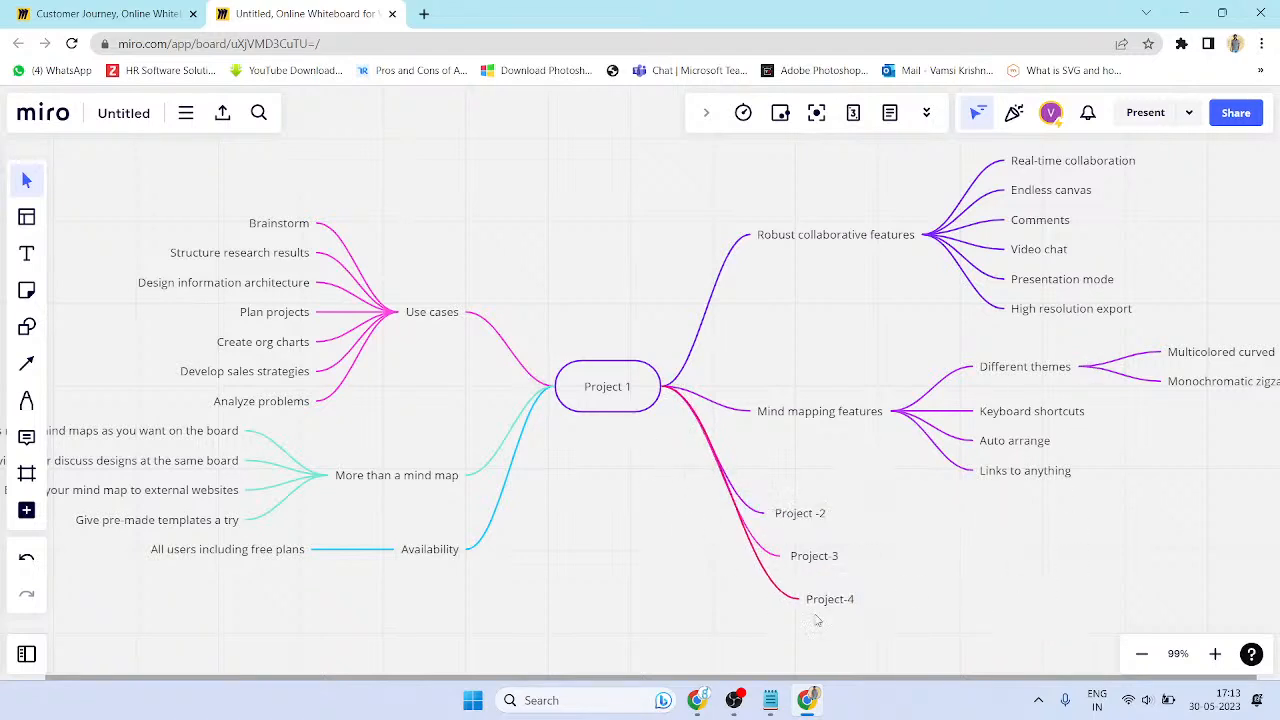
{"action": "left_click", "coordinate": [604, 440]}
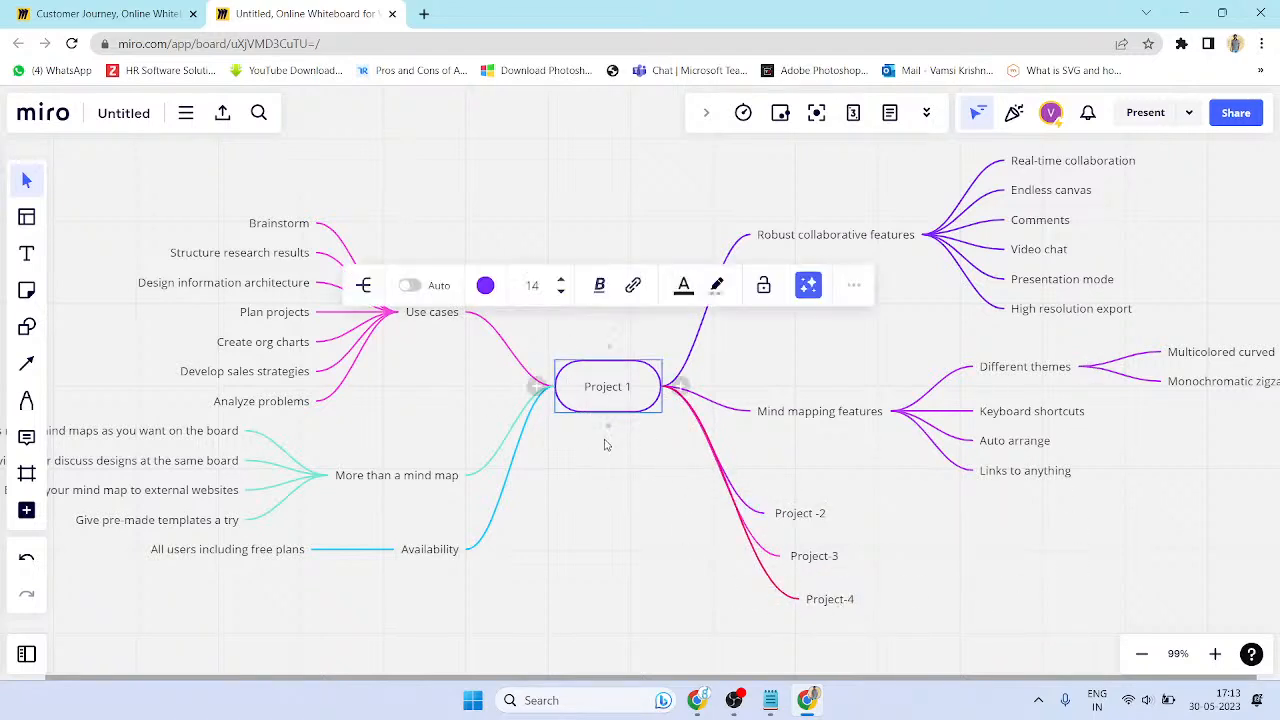
- Try red and cyan on the Project 1 branches, then undo the colour change
{"action": "left_click", "coordinate": [485, 285]}
{"action": "left_click", "coordinate": [535, 364]}
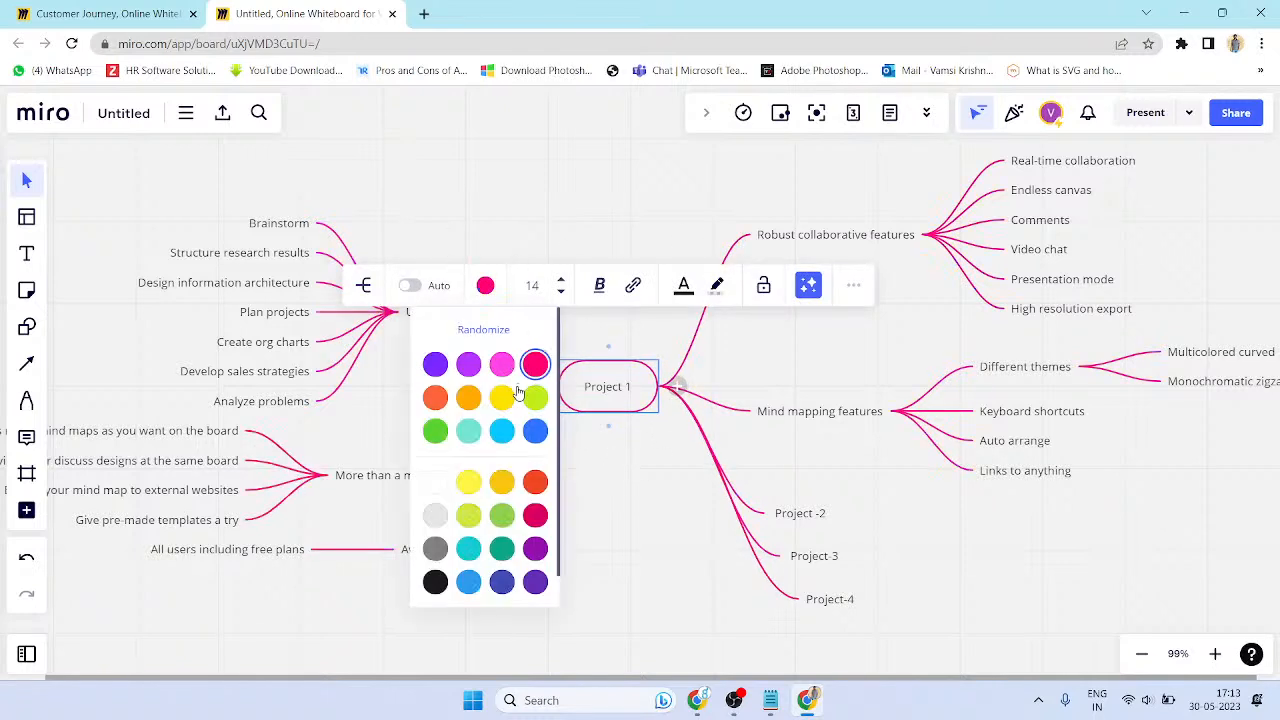
{"action": "left_click", "coordinate": [502, 430]}
{"action": "left_click", "coordinate": [621, 520]}
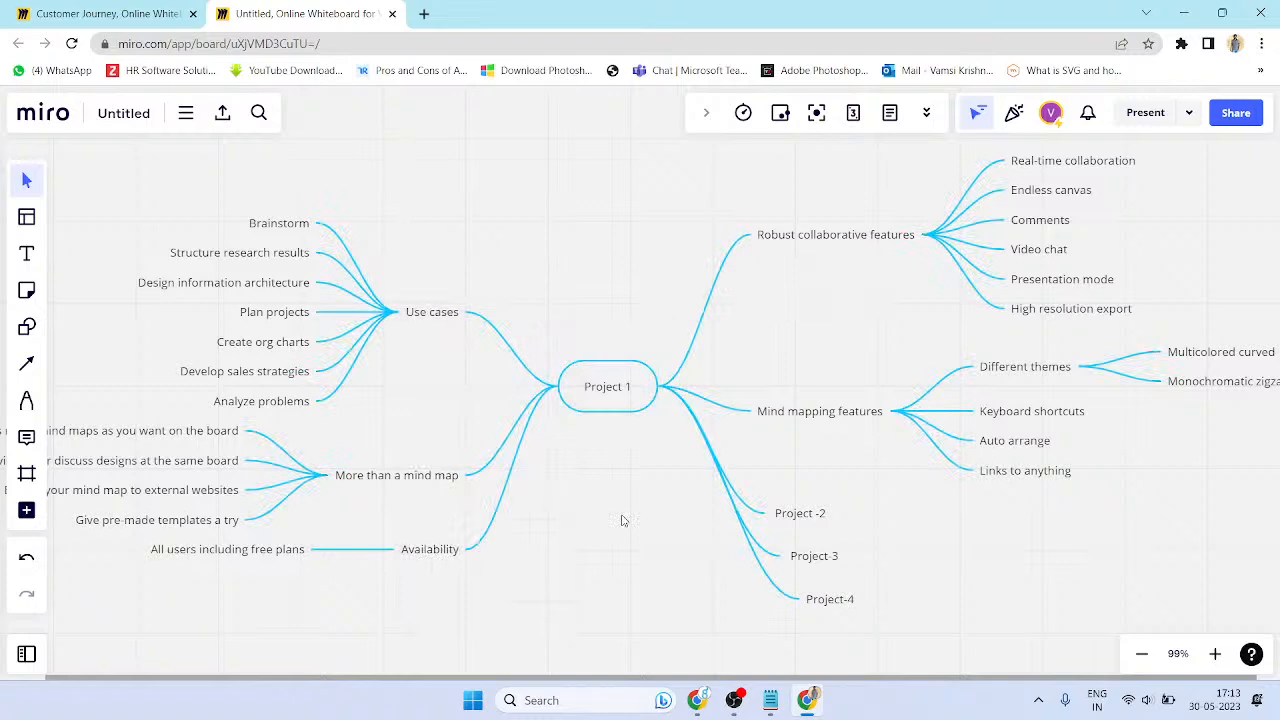
{"action": "key", "text": "ctrl+z"}
{"action": "key", "text": "ctrl+z"}
{"action": "key", "text": "ctrl+z"}
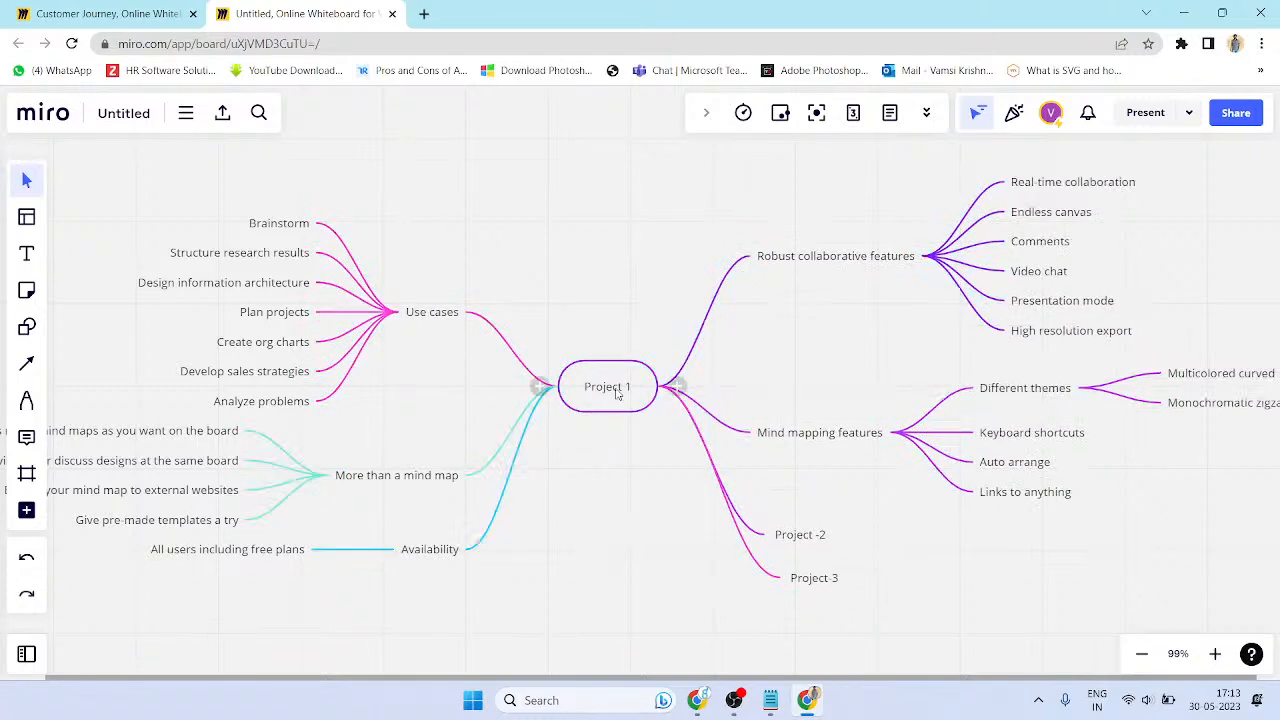
{"action": "left_click", "coordinate": [617, 394]}
{"action": "right_click", "coordinate": [617, 394]}
{"action": "left_click", "coordinate": [590, 416]}
- Try orange on the Project 1 branches, then undo it
{"action": "left_click", "coordinate": [634, 416]}
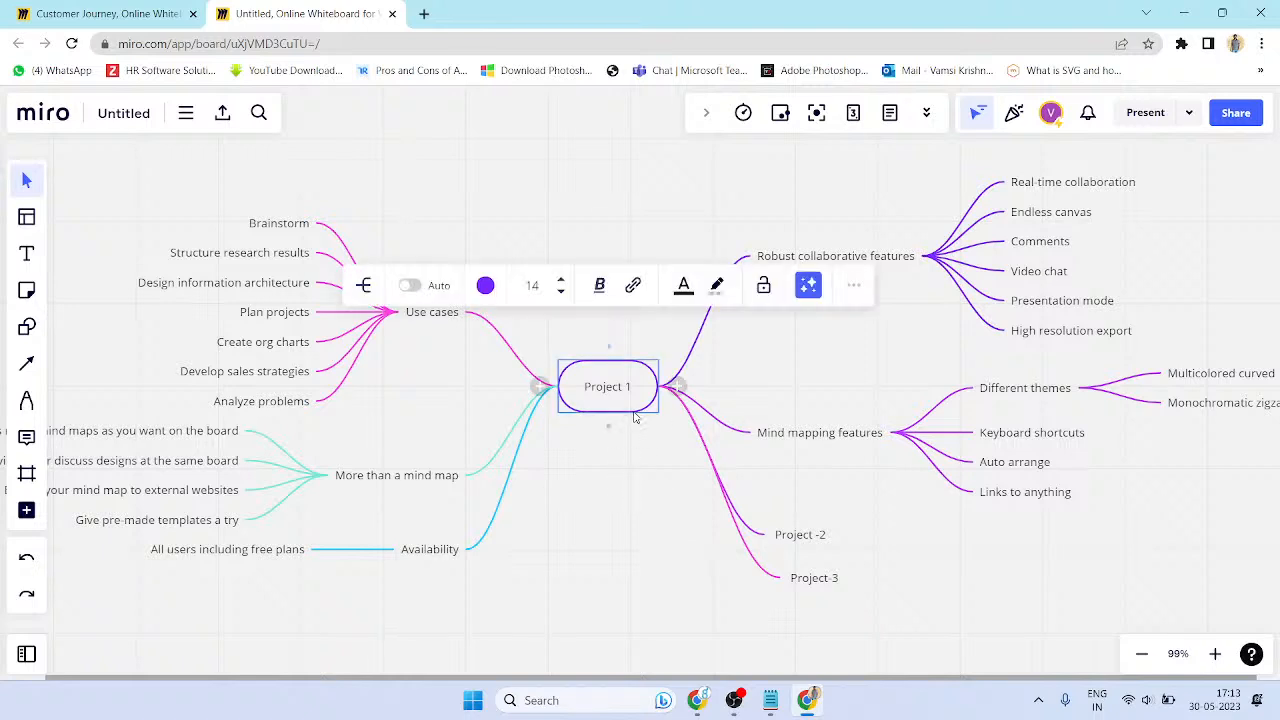
{"action": "left_click", "coordinate": [484, 286]}
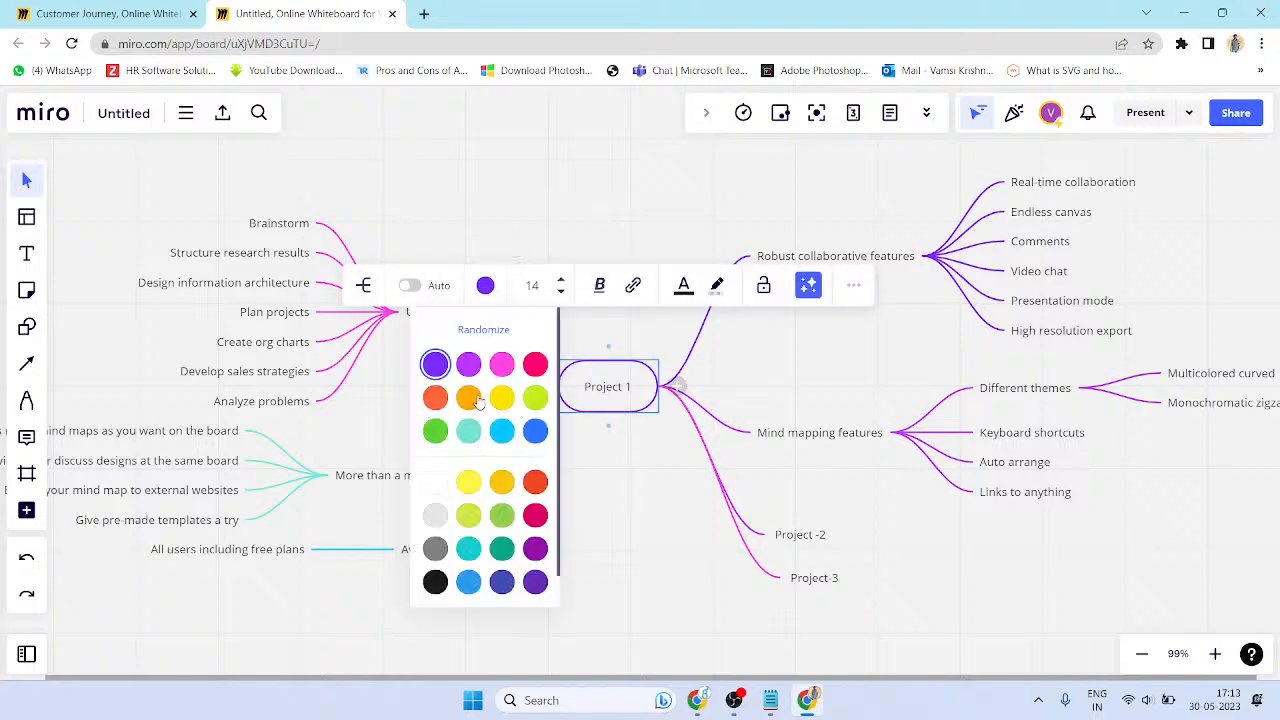
{"action": "left_click", "coordinate": [469, 398]}
{"action": "key", "text": "ctrl+z"}
{"action": "left_click", "coordinate": [699, 520]}
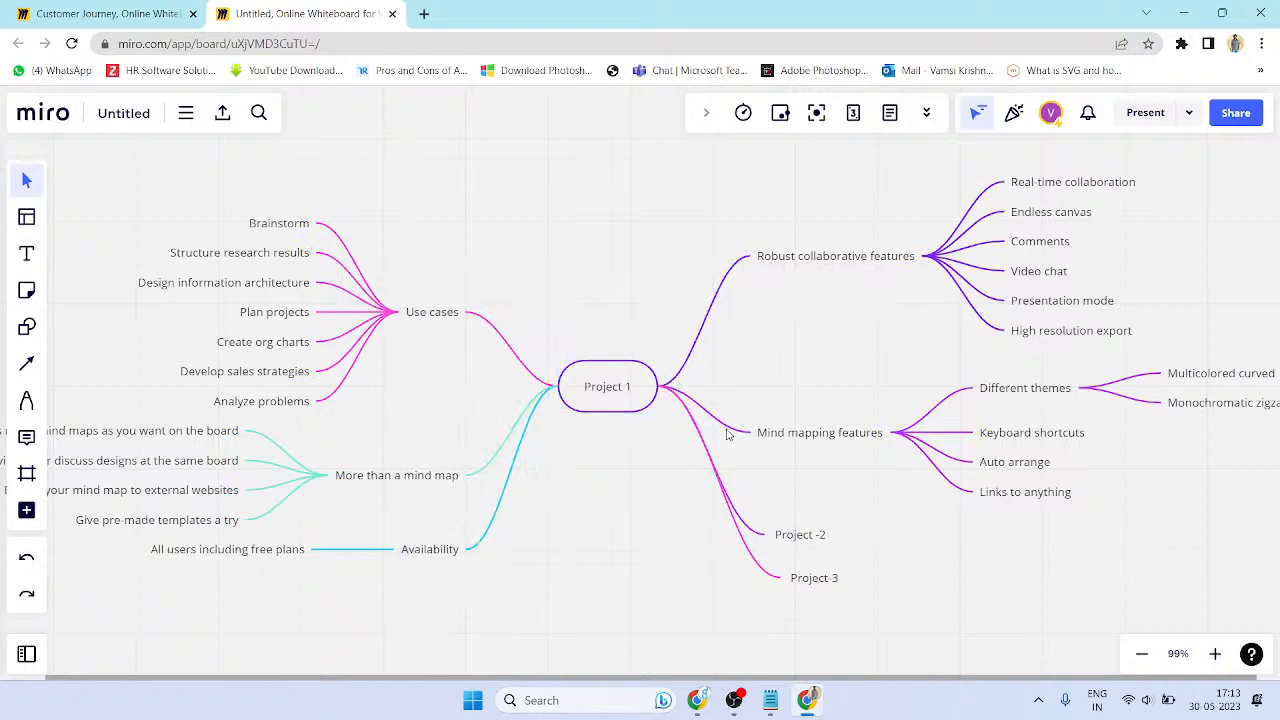
- Make the Mind mapping features branch magenta and the Robust collaborative features branch orange
{"action": "left_click", "coordinate": [790, 433]}
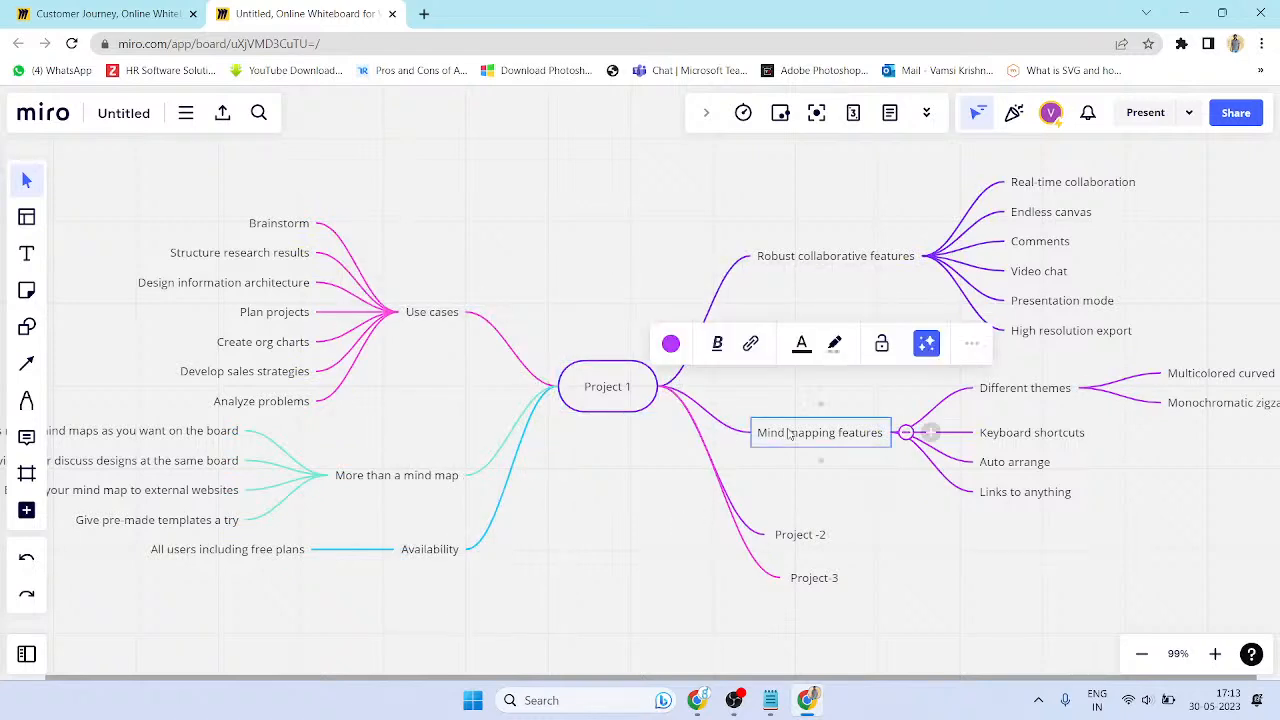
{"action": "left_click", "coordinate": [670, 343]}
{"action": "left_click", "coordinate": [689, 390]}
{"action": "left_click", "coordinate": [785, 497]}
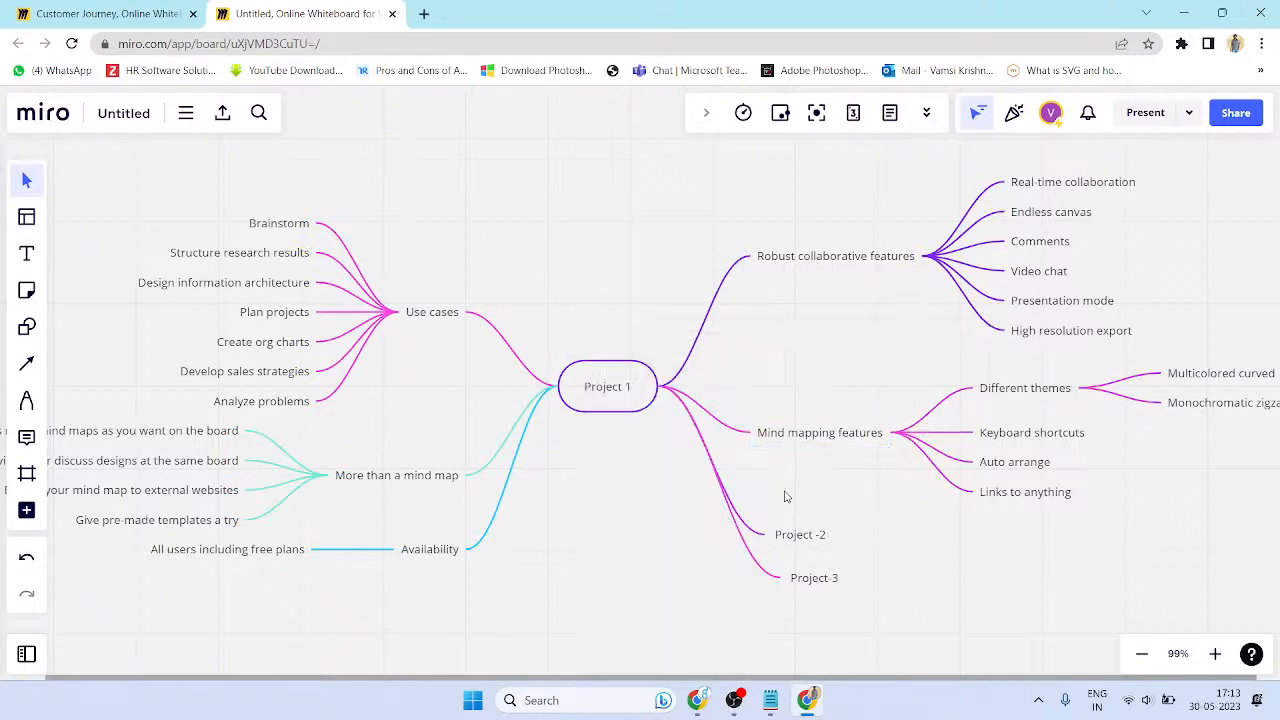
{"action": "left_click", "coordinate": [763, 266]}
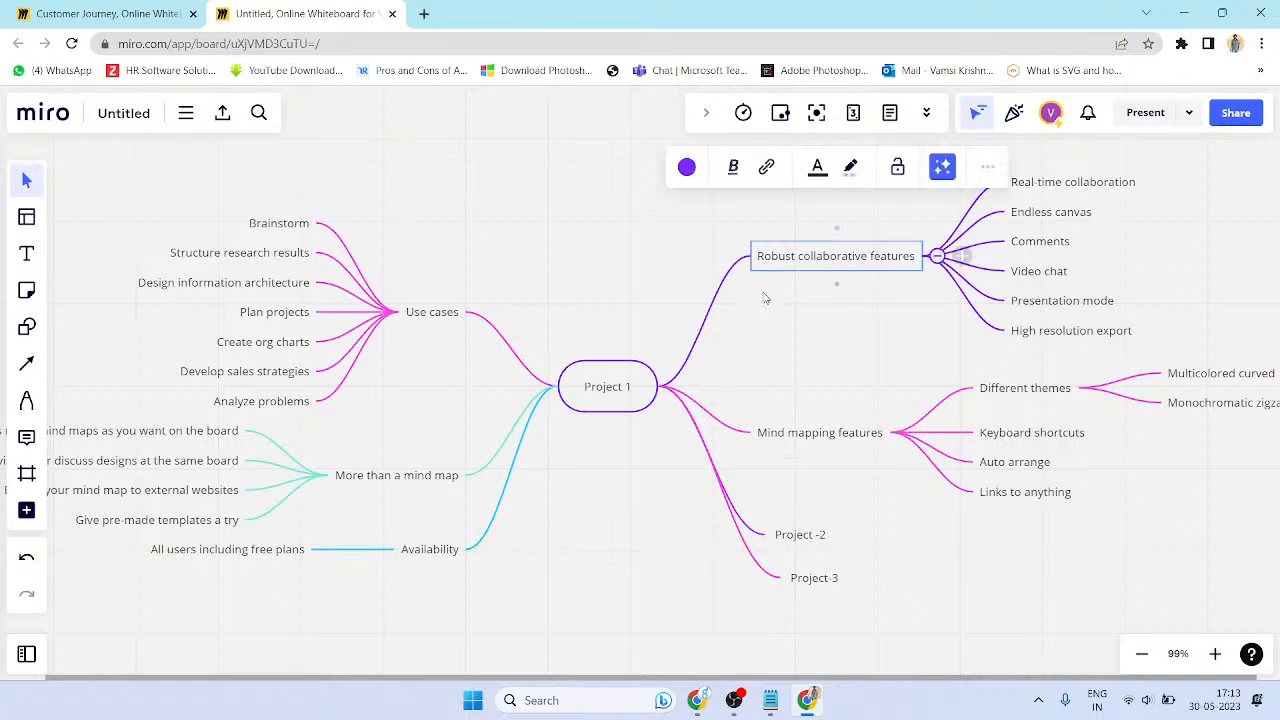
{"action": "left_click", "coordinate": [686, 167]}
{"action": "left_click", "coordinate": [636, 252]}
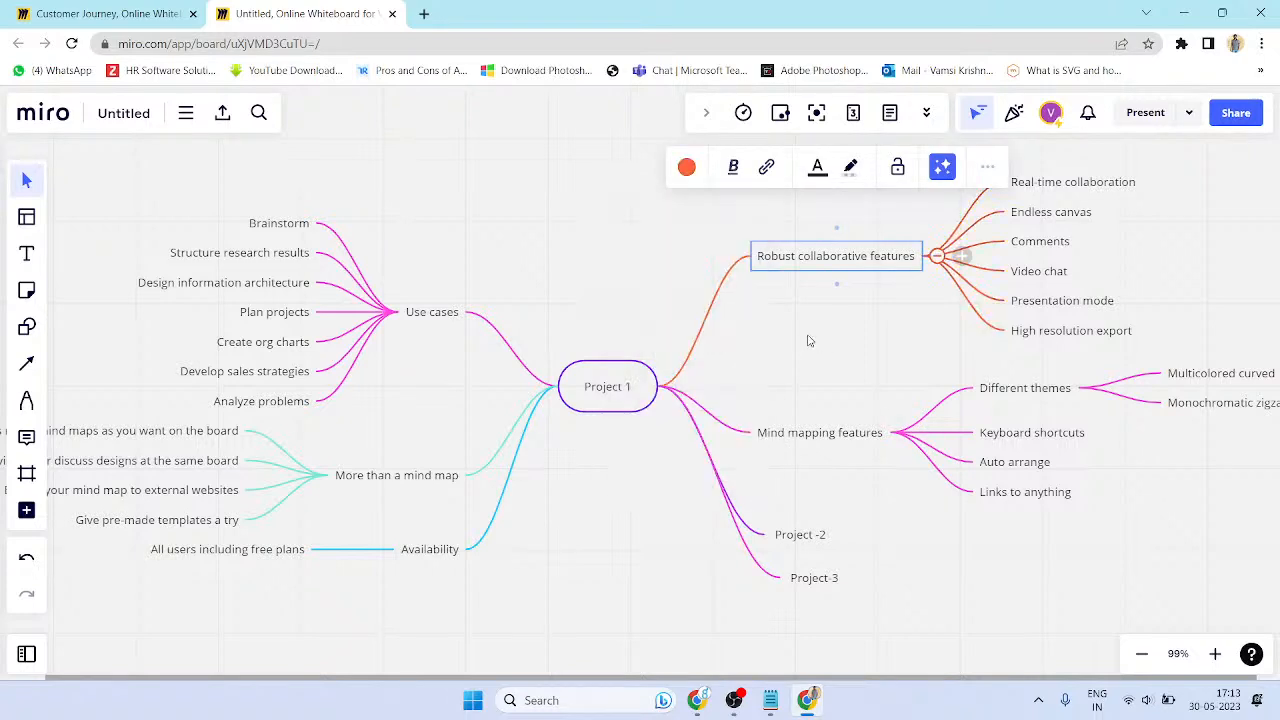
{"action": "left_click", "coordinate": [806, 337]}
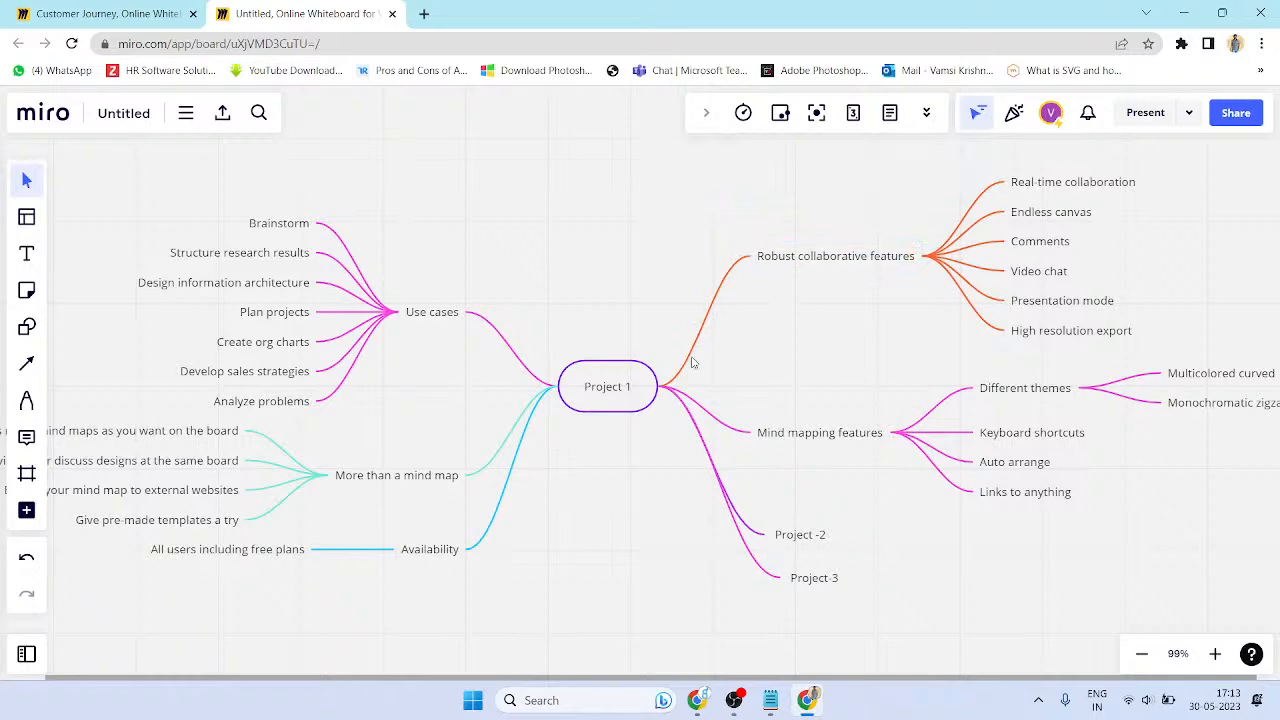
- Select the whole mind map, deselect it, and show the Frame tool's size presets
{"action": "scroll", "coordinate": [475, 286], "scroll_direction": "down", "scroll_amount": 5}
{"action": "scroll", "coordinate": [529, 400], "scroll_direction": "up", "scroll_amount": 4}
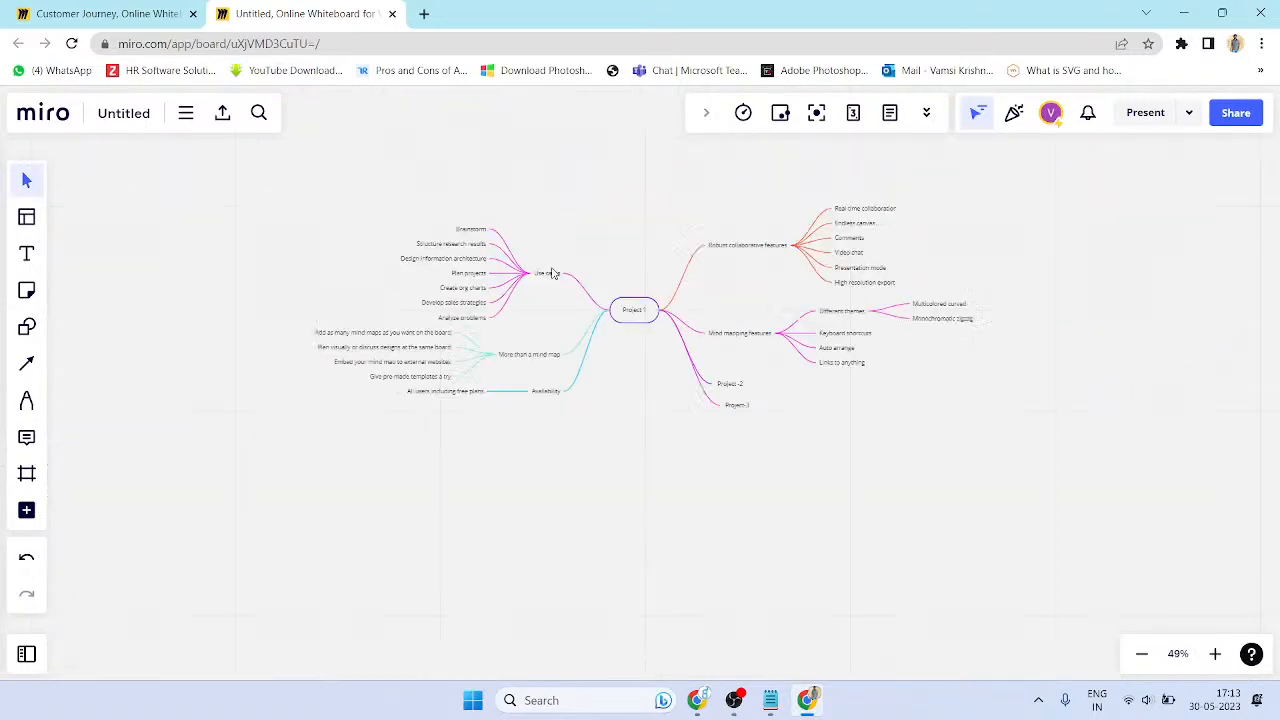
{"action": "left_click_drag", "start_coordinate": [228, 308], "coordinate": [1238, 648]}
{"action": "scroll", "coordinate": [814, 351], "scroll_direction": "down", "scroll_amount": 6}
{"action": "scroll", "coordinate": [814, 351], "scroll_direction": "down", "scroll_amount": 3}
{"action": "scroll", "coordinate": [613, 432], "scroll_direction": "up", "scroll_amount": 5}
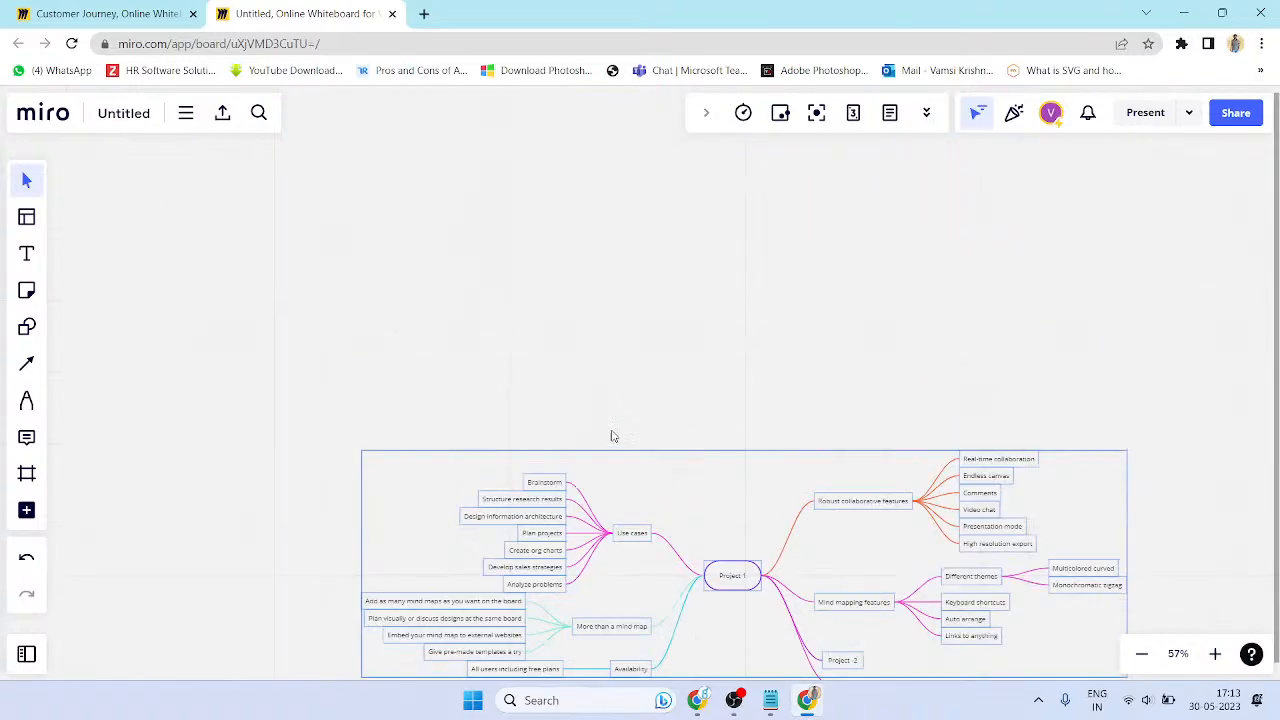
{"action": "left_click", "coordinate": [556, 266]}
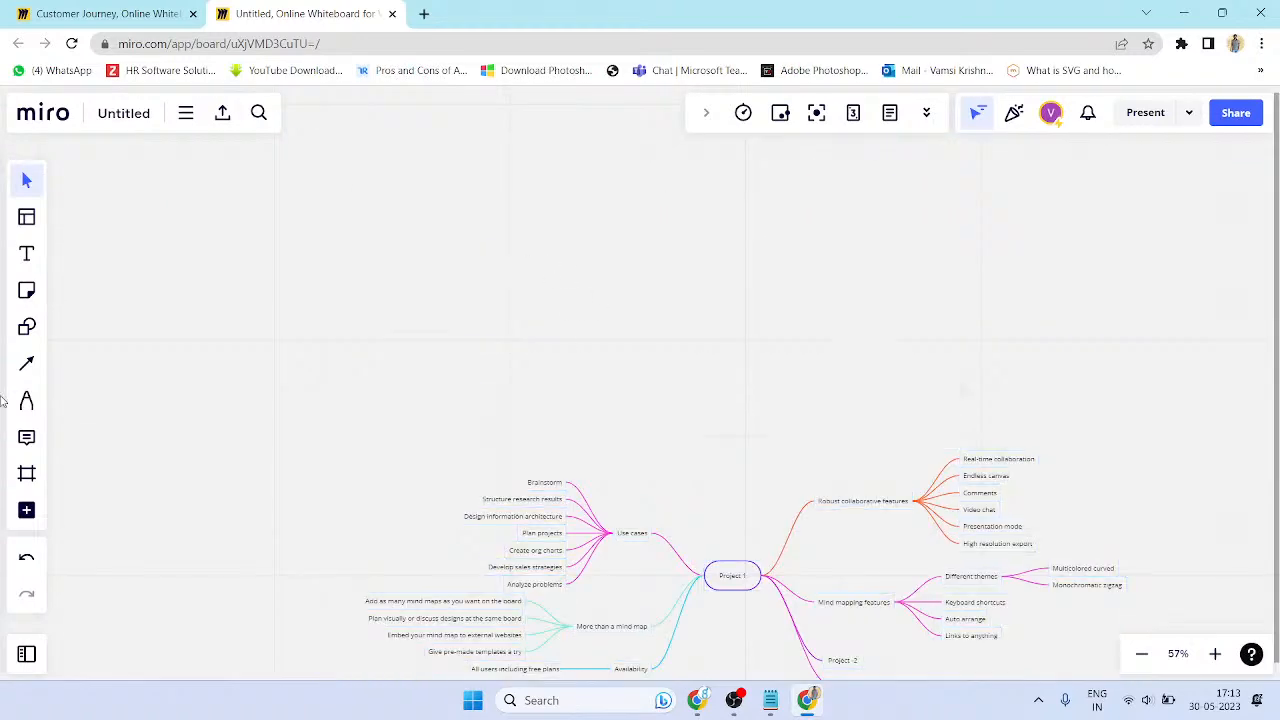
{"action": "left_click", "coordinate": [27, 474]}
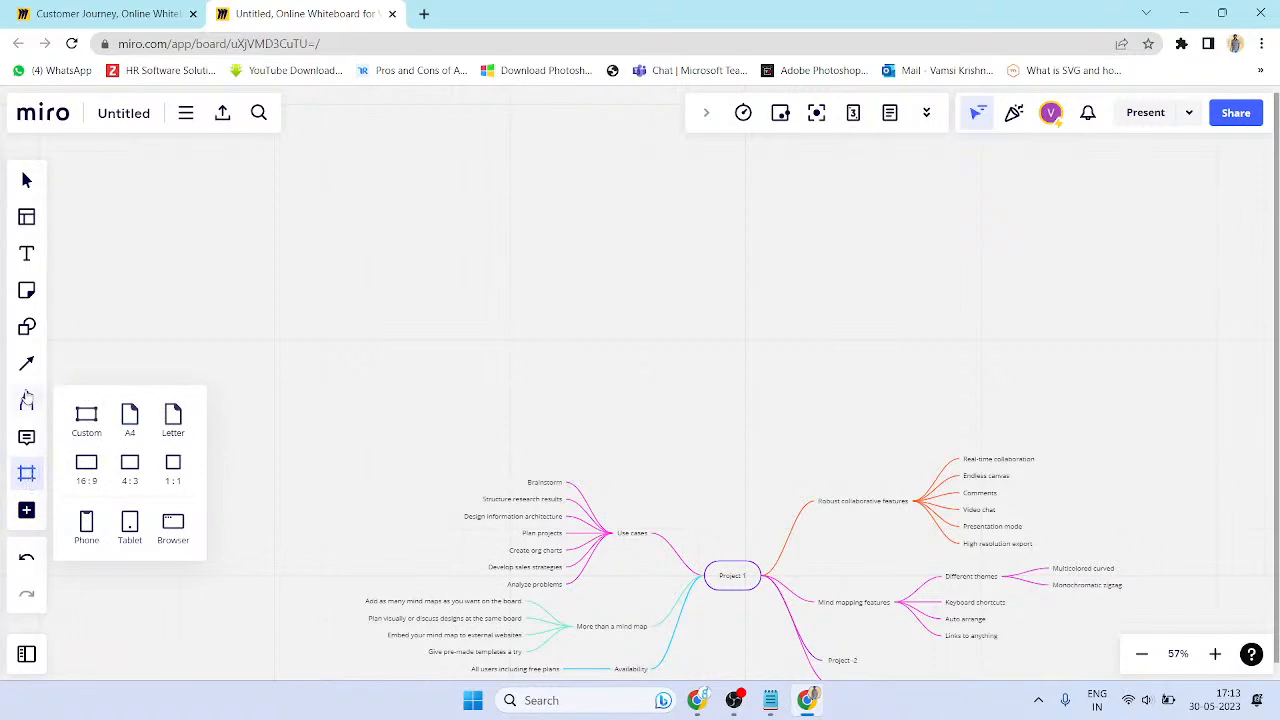
- Open the template library and browse to the Agile Workflows templates
{"action": "left_click", "coordinate": [28, 400]}
{"action": "left_click", "coordinate": [27, 290]}
{"action": "left_click", "coordinate": [28, 220]}
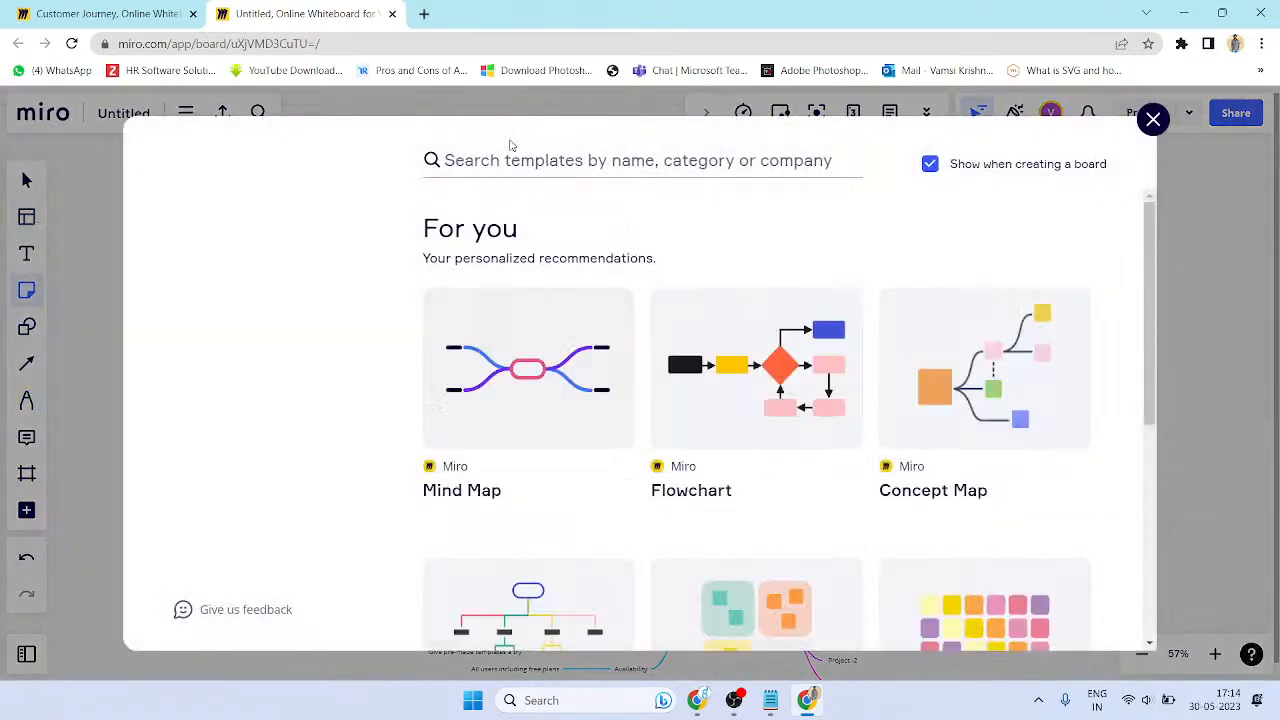
{"action": "scroll", "coordinate": [632, 357], "scroll_direction": "down", "scroll_amount": 3}
{"action": "scroll", "coordinate": [250, 440], "scroll_direction": "down", "scroll_amount": 3}
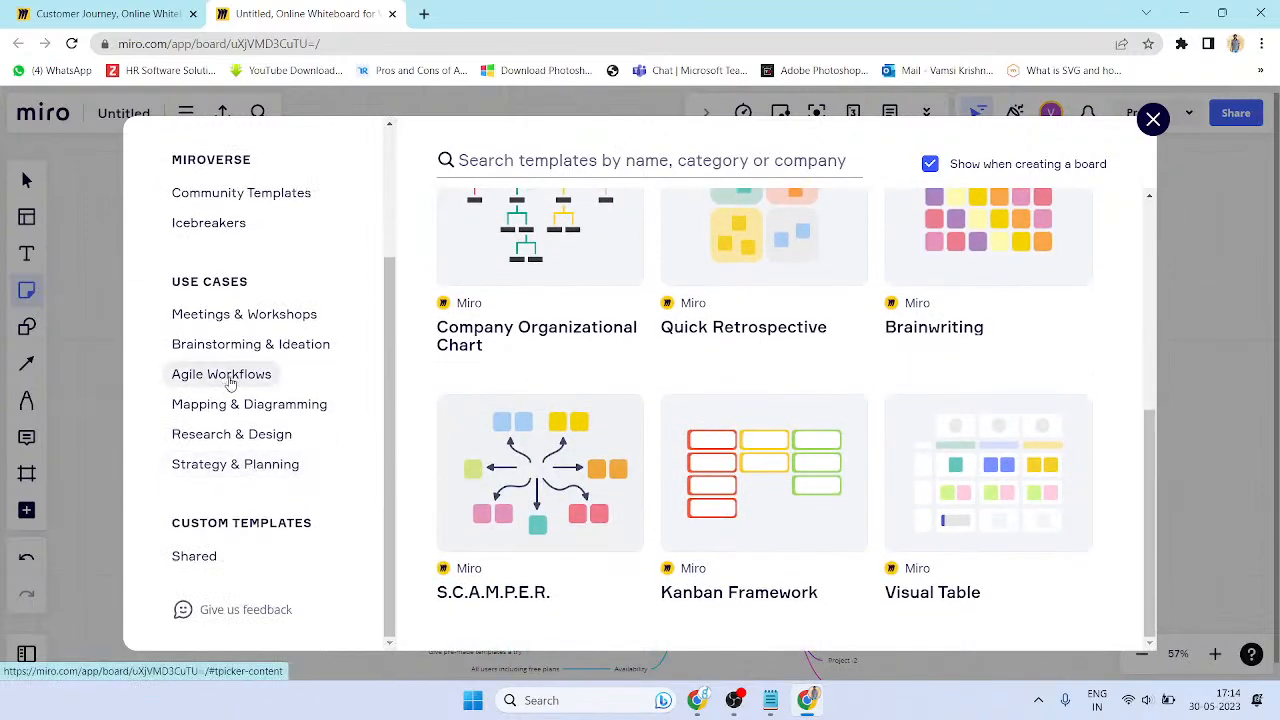
{"action": "left_click", "coordinate": [234, 409]}
{"action": "left_click", "coordinate": [227, 374]}
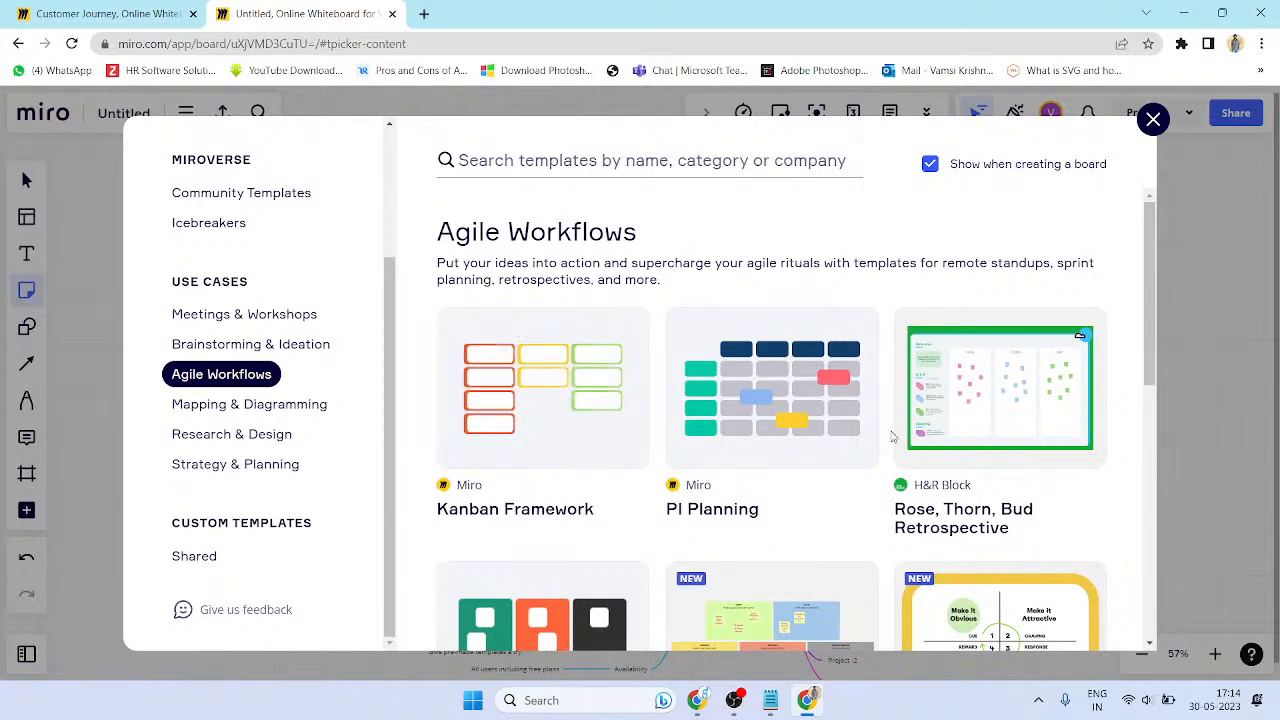
- Preview the 5 Gs retrospective template and insert it onto the board
{"action": "scroll", "coordinate": [1000, 586], "scroll_direction": "down", "scroll_amount": 4}
{"action": "scroll", "coordinate": [898, 455], "scroll_direction": "up", "scroll_amount": 1}
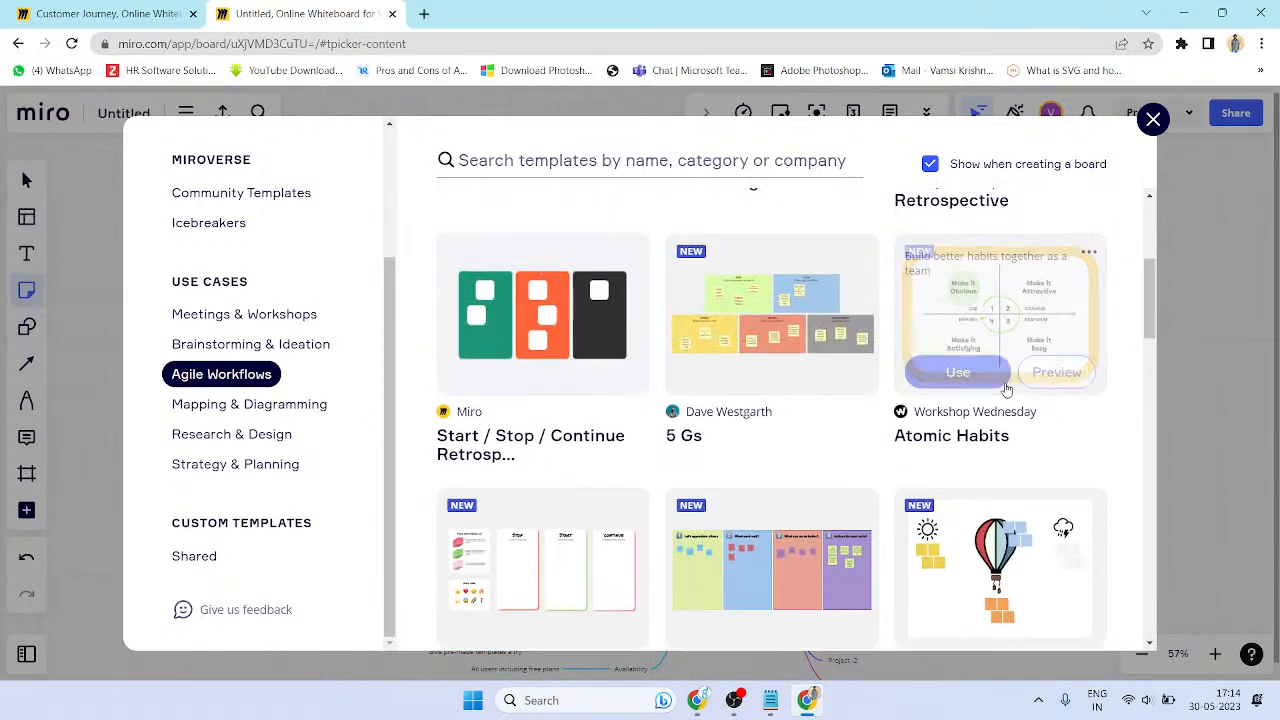
{"action": "mouse_move", "coordinate": [833, 375]}
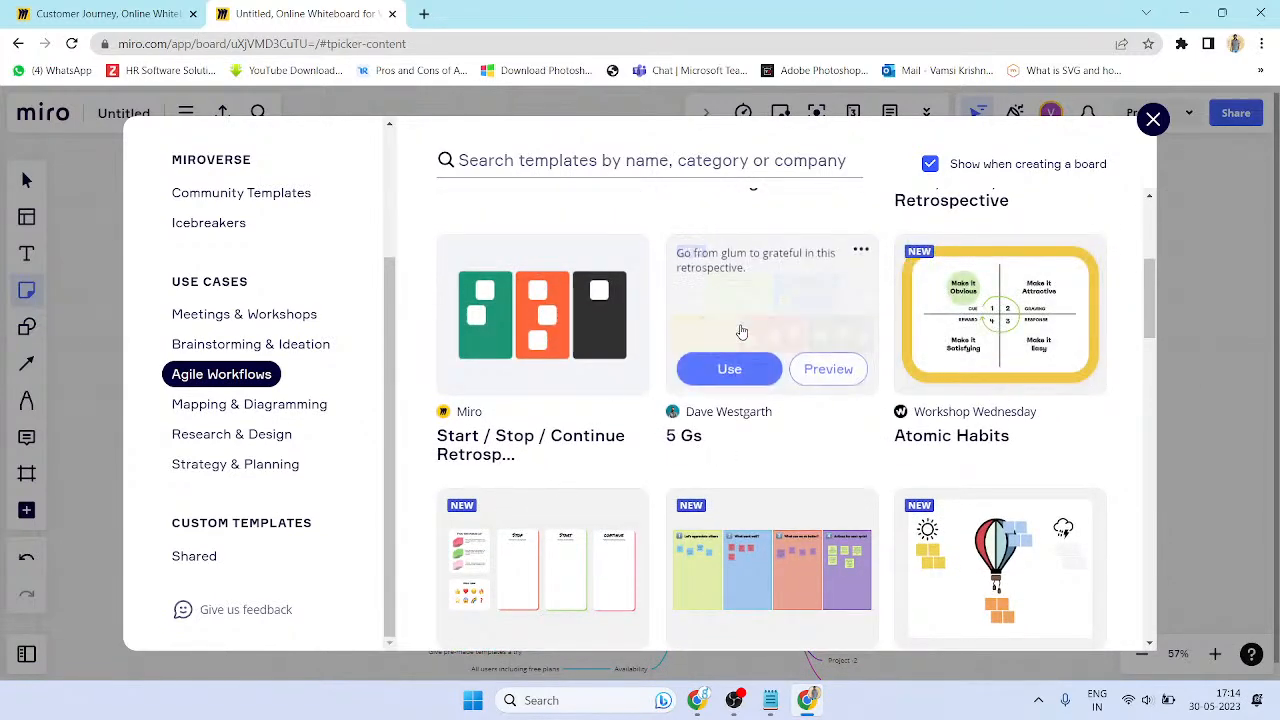
{"action": "left_click", "coordinate": [829, 369]}
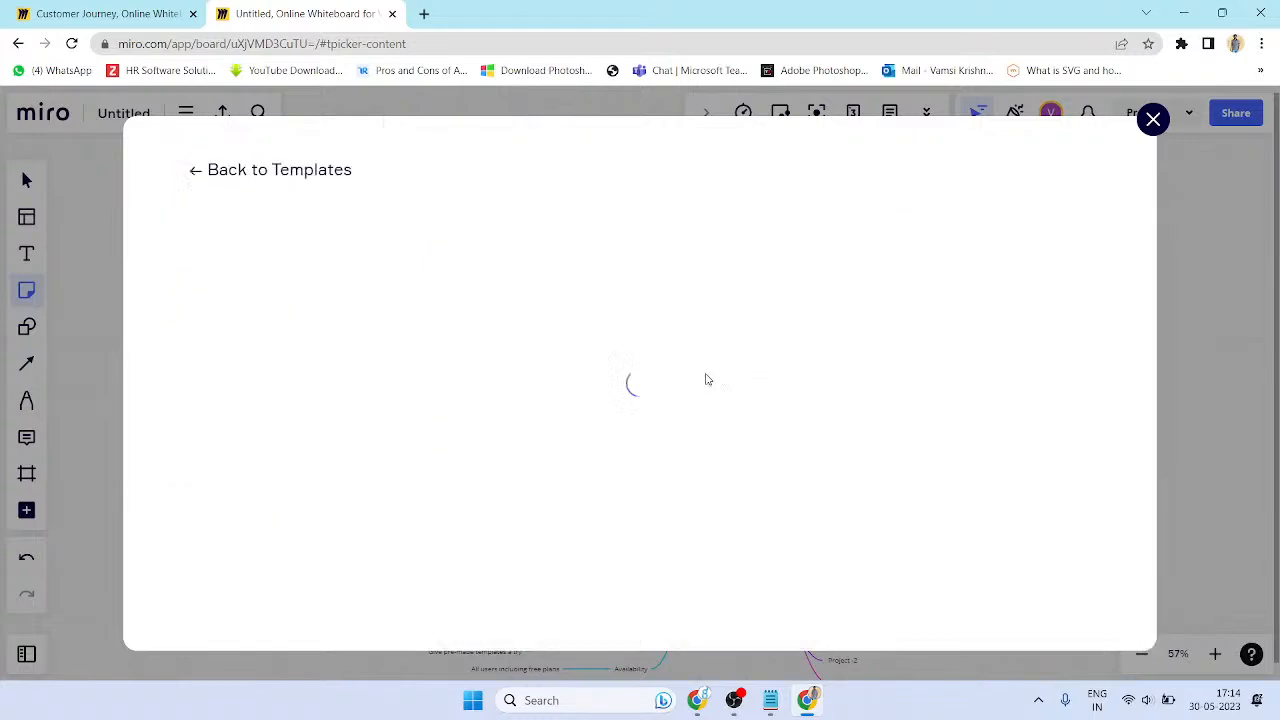
{"action": "left_click", "coordinate": [349, 278]}
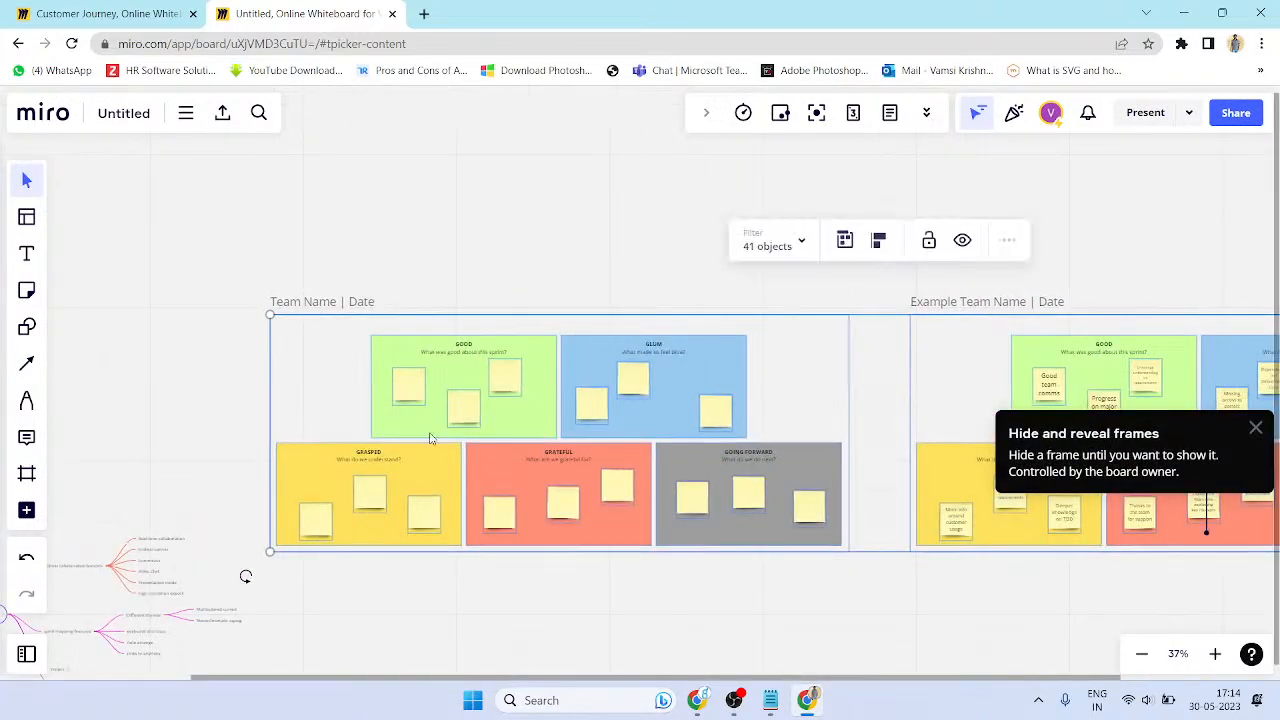
- Bring the Team Name | Date frame and its GOOD section into view
{"action": "scroll", "coordinate": [548, 340], "scroll_direction": "up", "scroll_amount": 5}
{"action": "left_click_drag", "start_coordinate": [210, 331], "coordinate": [429, 286]}
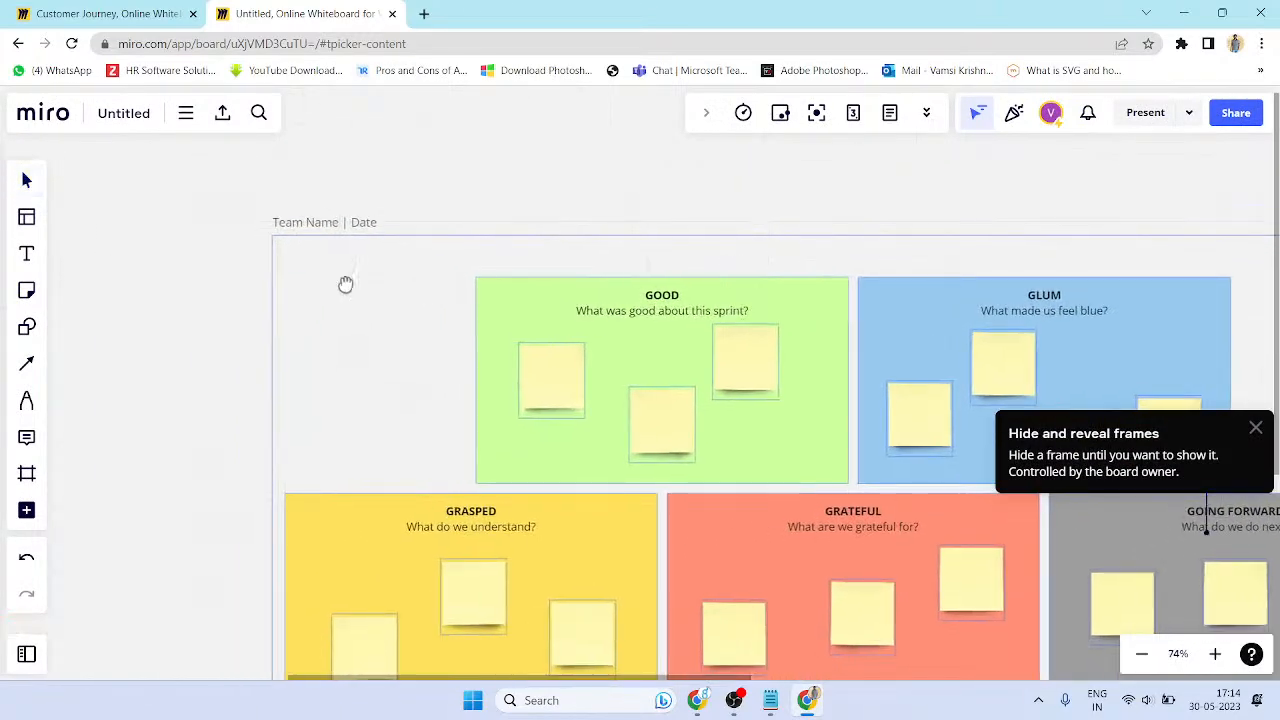
{"action": "double_click", "coordinate": [327, 223]}
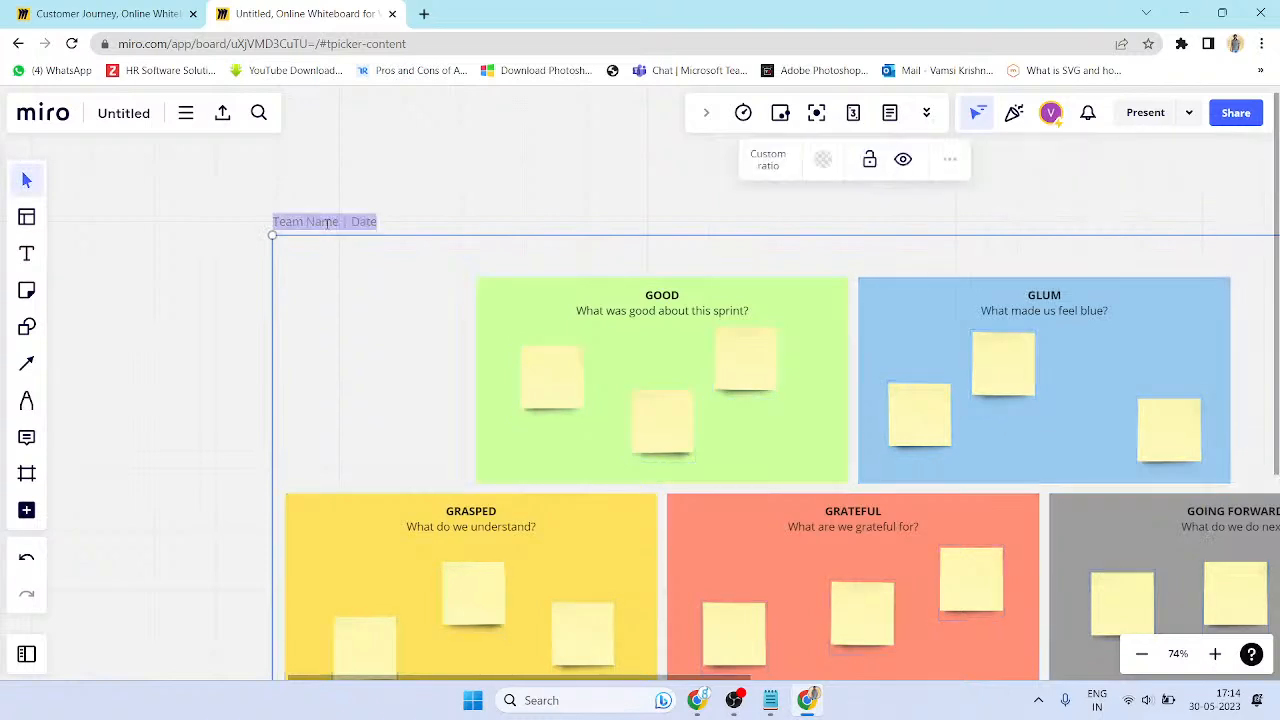
{"action": "left_click", "coordinate": [648, 314]}
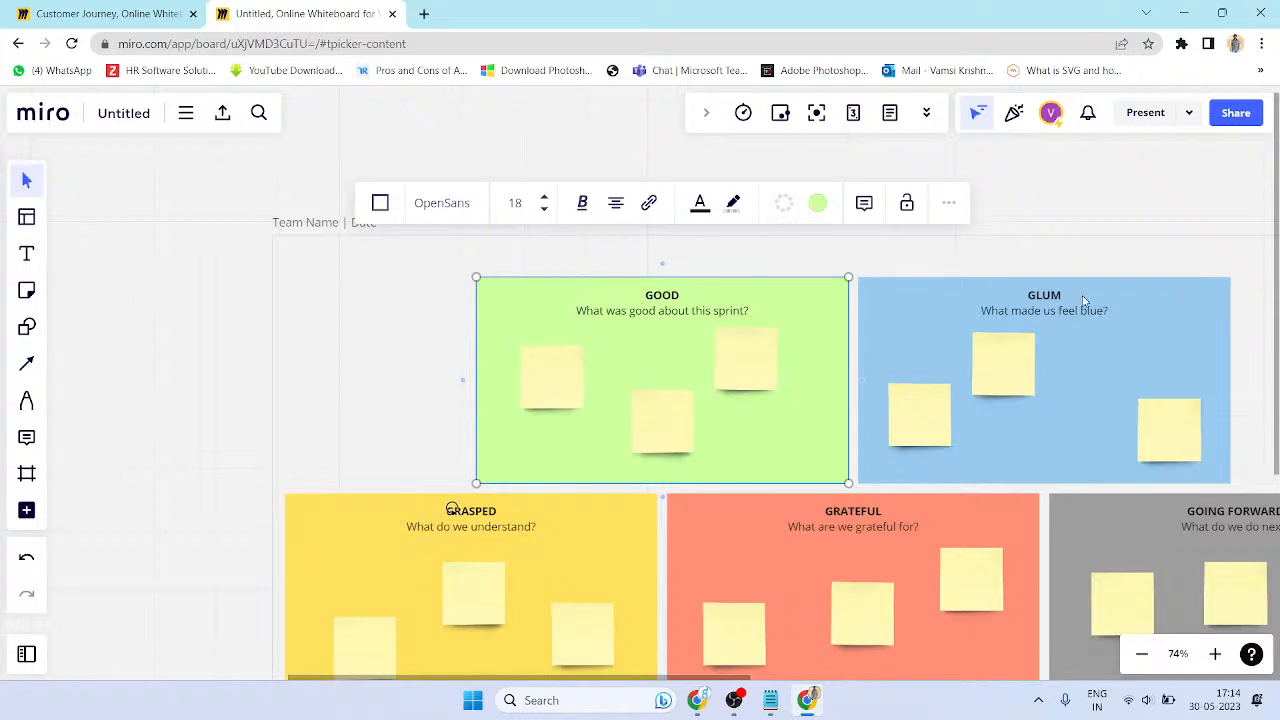
{"action": "left_click", "coordinate": [452, 509]}
- Pan over to the GOING FORWARD section, then zoom back in on the GOOD heading
{"action": "left_click_drag", "start_coordinate": [885, 493], "coordinate": [450, 385]}
{"action": "left_click_drag", "start_coordinate": [792, 423], "coordinate": [600, 437]}
{"action": "left_click_drag", "start_coordinate": [825, 394], "coordinate": [1197, 417]}
{"action": "scroll", "coordinate": [544, 294], "scroll_direction": "up", "scroll_amount": 3}
{"action": "left_click_drag", "start_coordinate": [397, 305], "coordinate": [614, 352]}
{"action": "double_click", "coordinate": [581, 268]}
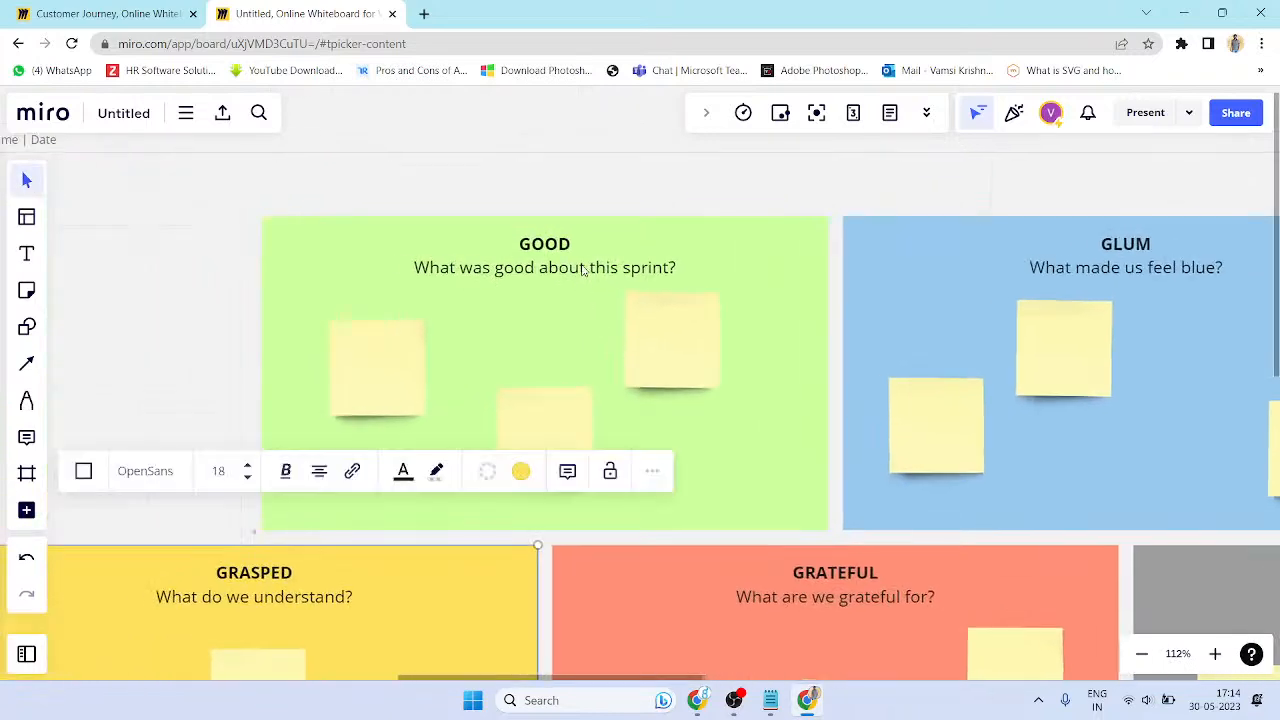
{"action": "double_click", "coordinate": [583, 269]}
{"action": "left_click", "coordinate": [655, 380]}
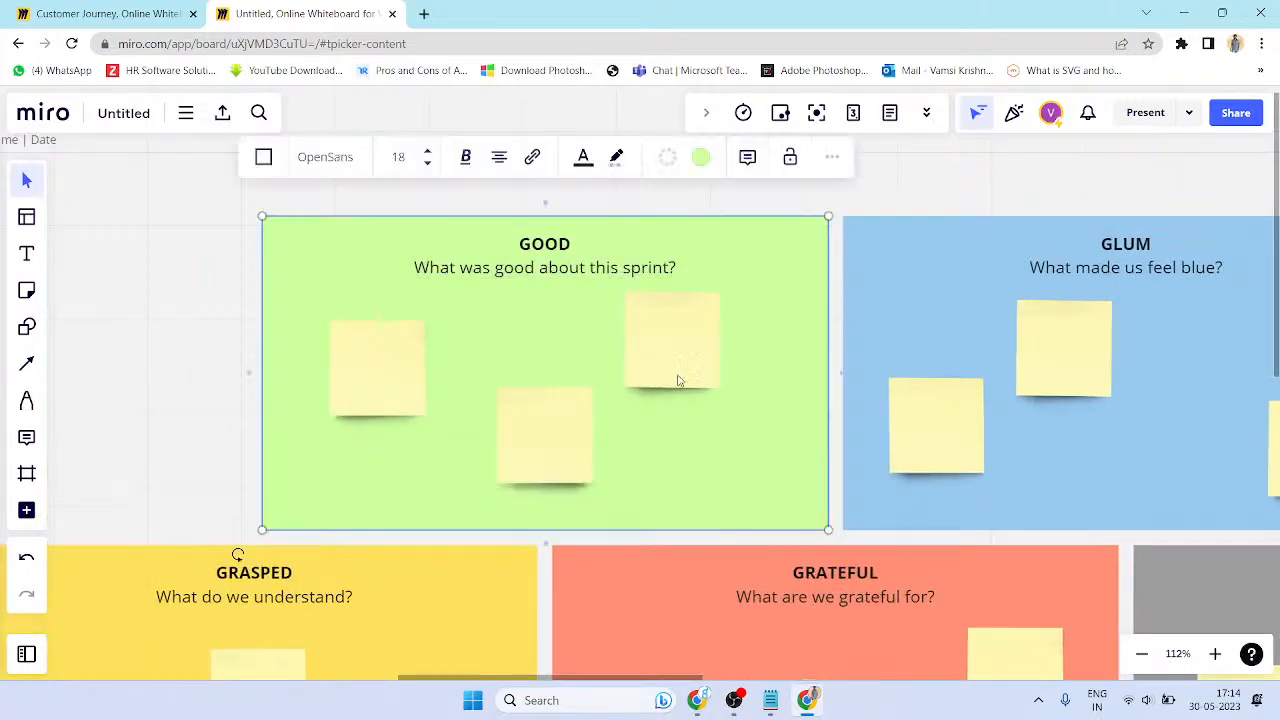
- Write 'Please release the beta version' with a signature in the top-right GOOD sticky note
{"action": "double_click", "coordinate": [679, 360]}
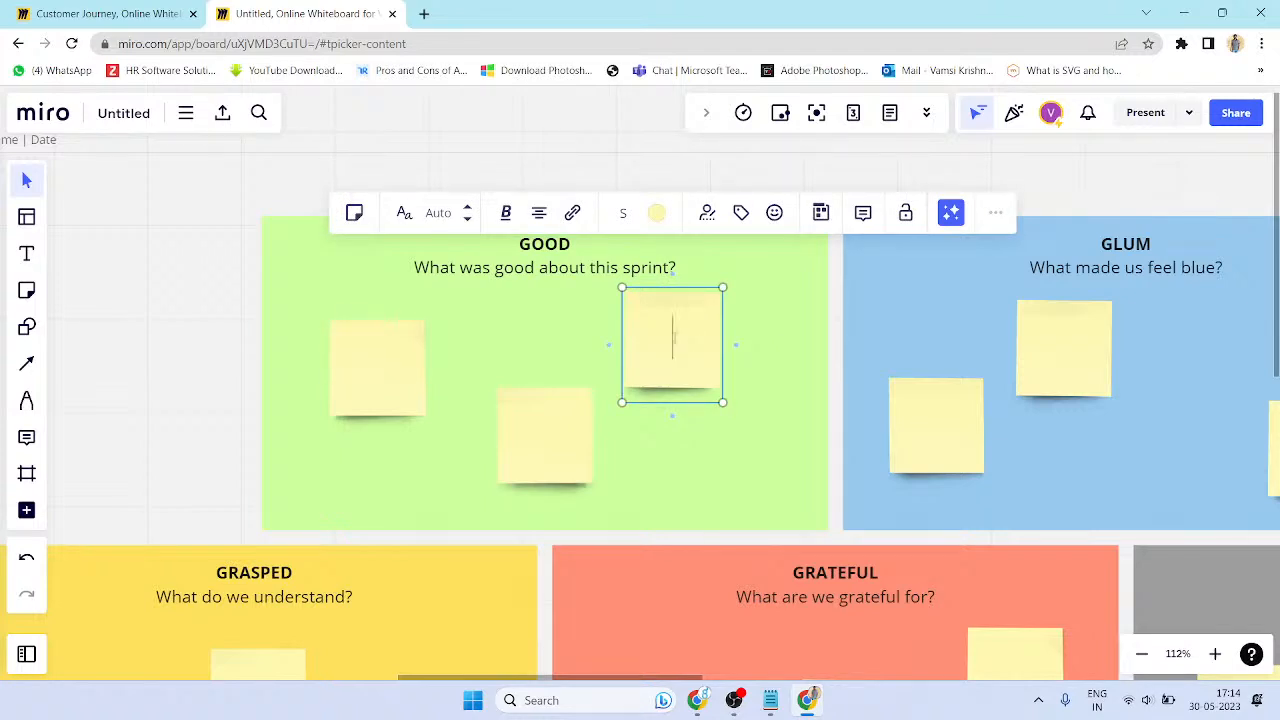
{"action": "type", "text": "Please "}
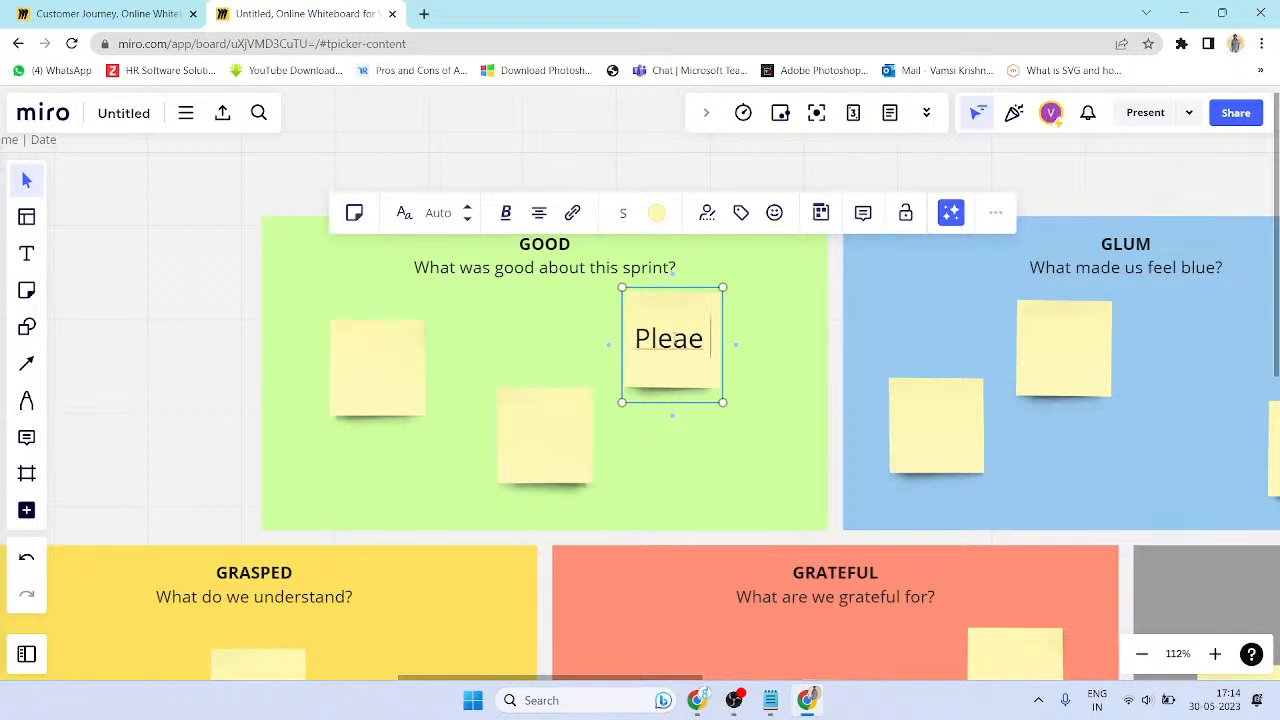
{"action": "type", "text": "release"}
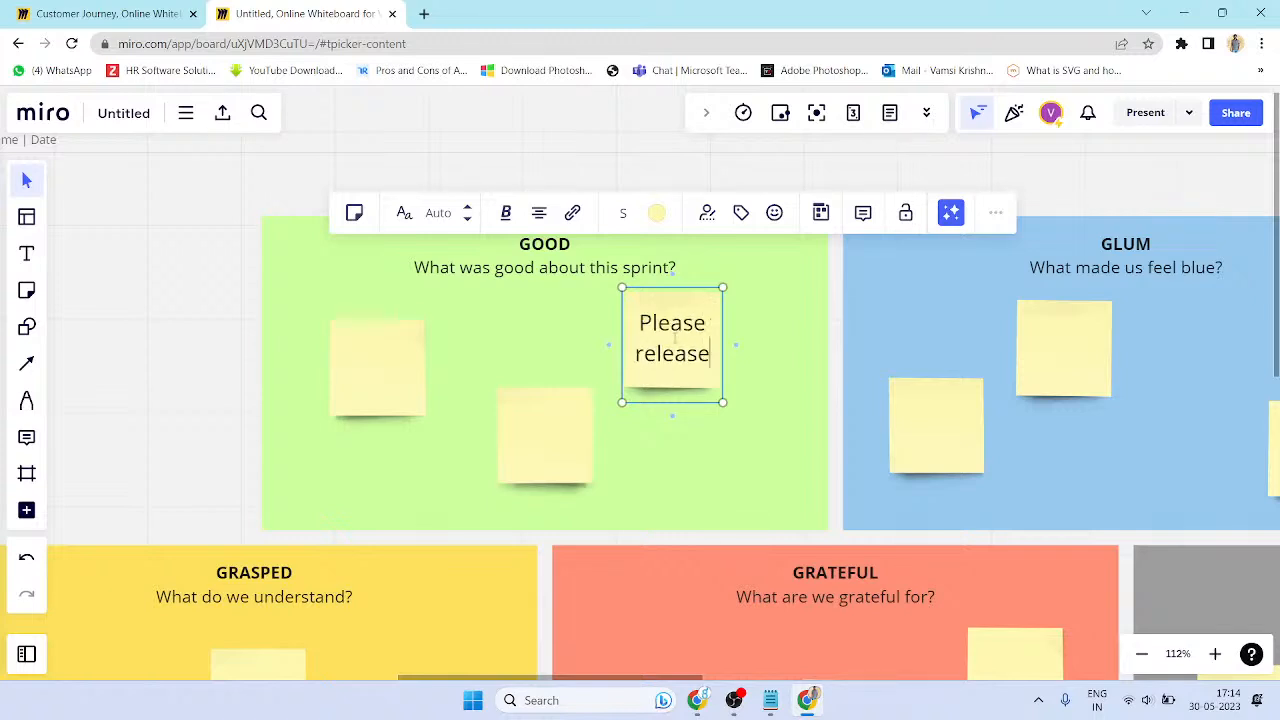
{"action": "type", "text": " the beat"}
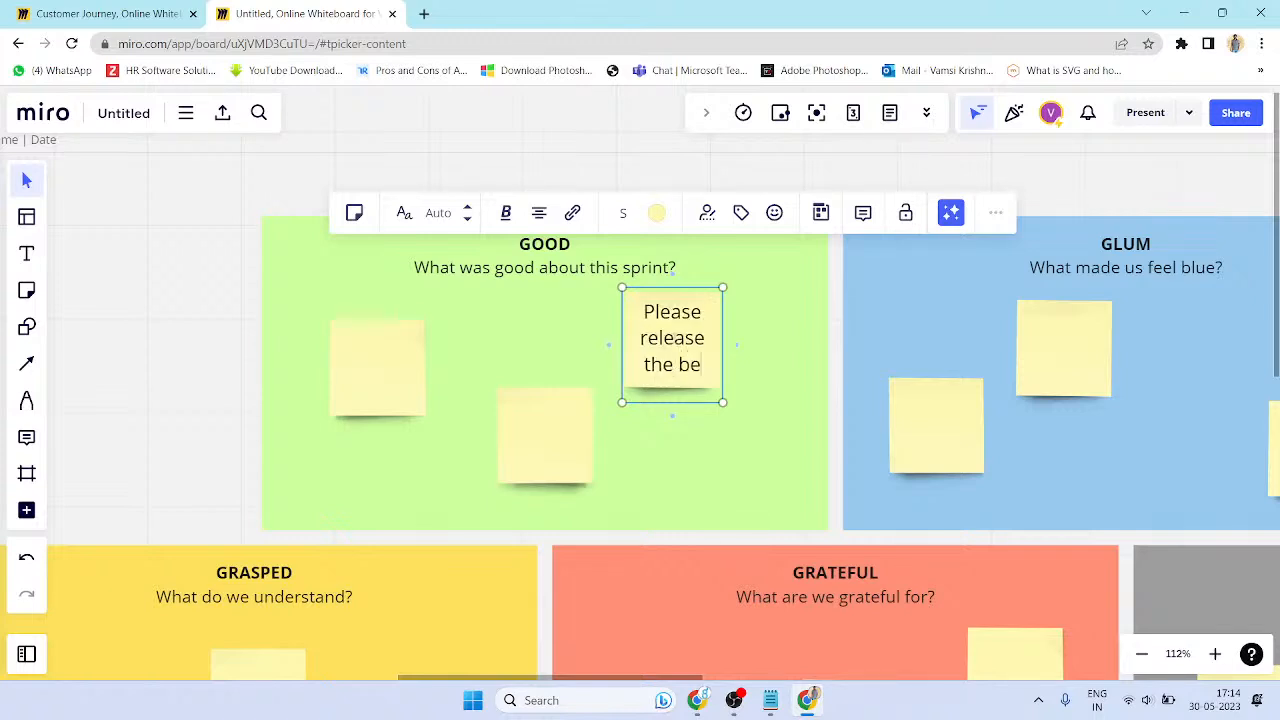
{"action": "key", "text": "BackSpace"}
{"action": "key", "text": "BackSpace"}
{"action": "key", "text": "BackSpace"}
{"action": "type", "text": "eta version "}
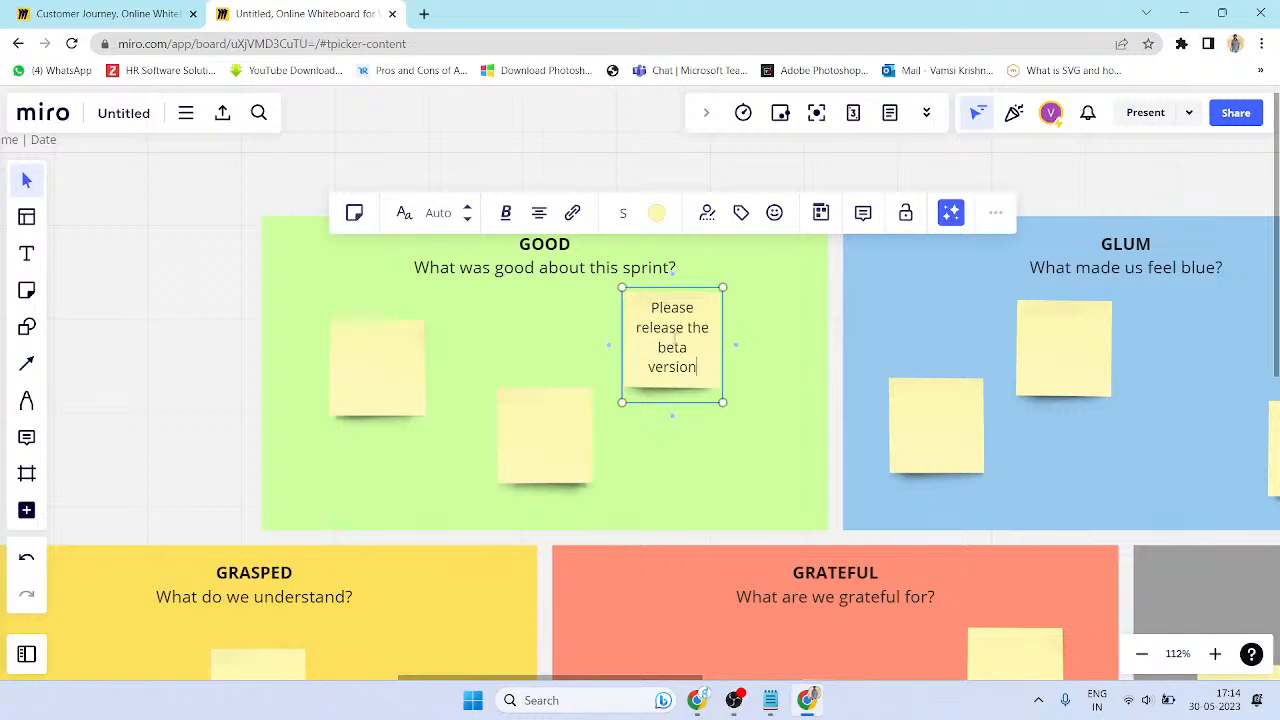
{"action": "type", "text": "vamis"}
{"action": "key", "text": "BackSpace"}
{"action": "key", "text": "BackSpace"}
{"action": "type", "text": "si"}
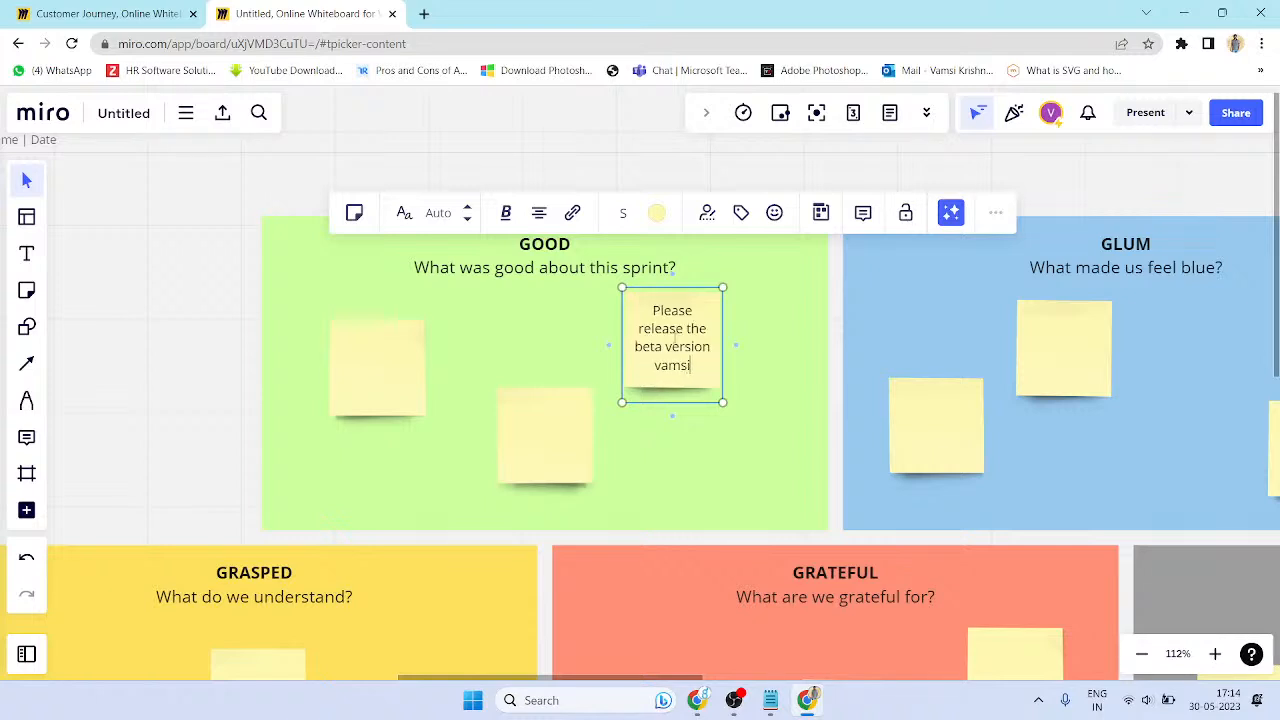
{"action": "key", "text": "Return"}
{"action": "key", "text": "BackSpace"}
{"action": "left_click", "coordinate": [782, 355]}
{"action": "left_click", "coordinate": [573, 262]}
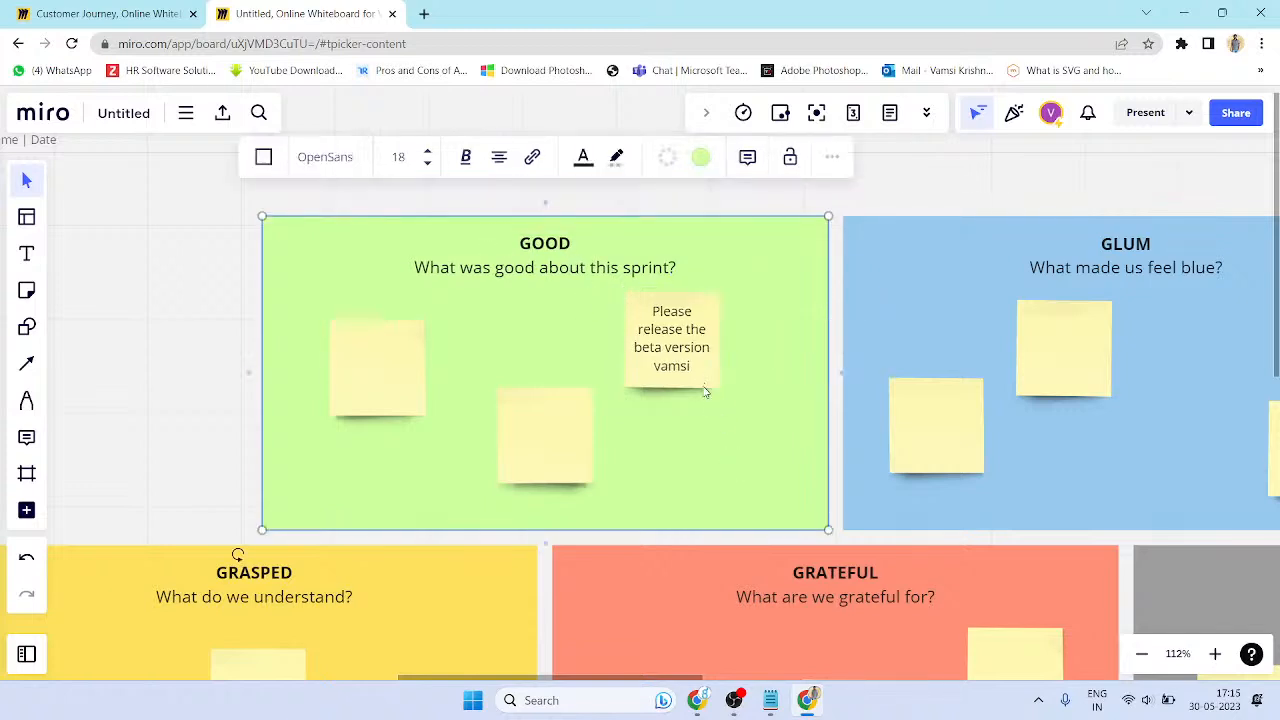
- Write 'Please check the beta version of Taxigo' in the top-left GOOD sticky note
{"action": "double_click", "coordinate": [363, 343]}
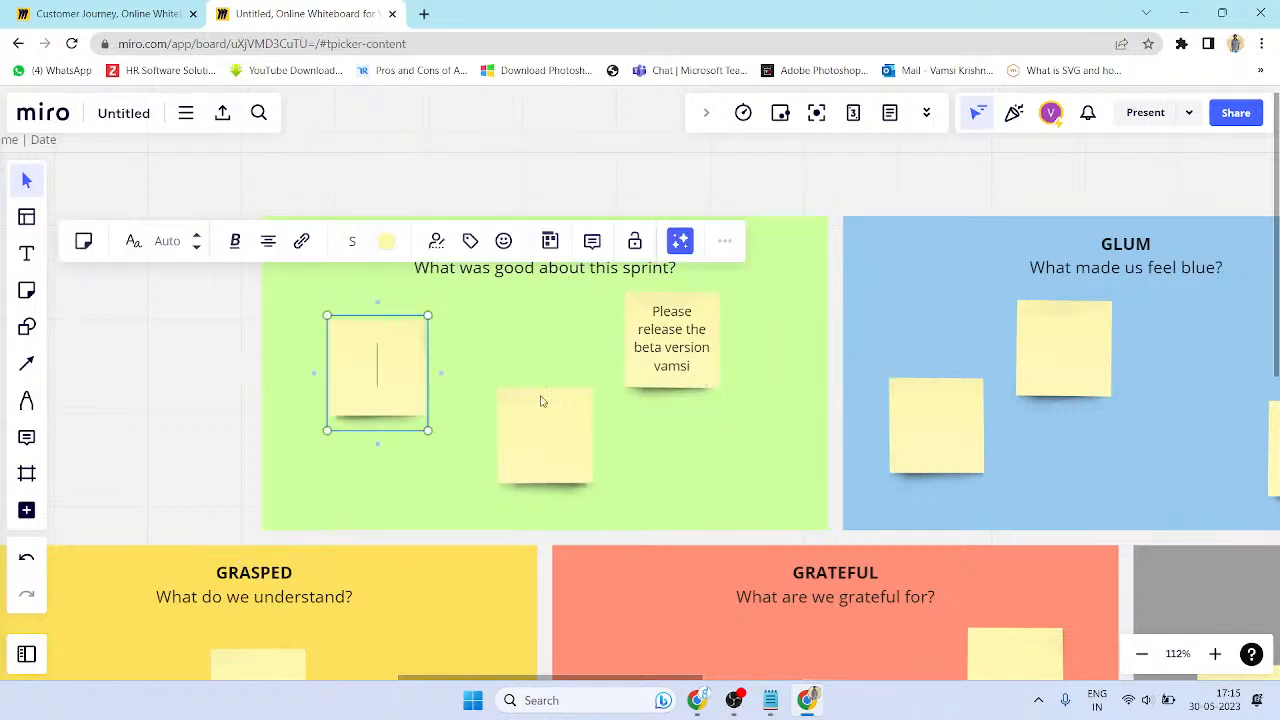
{"action": "type", "text": "Pleae"}
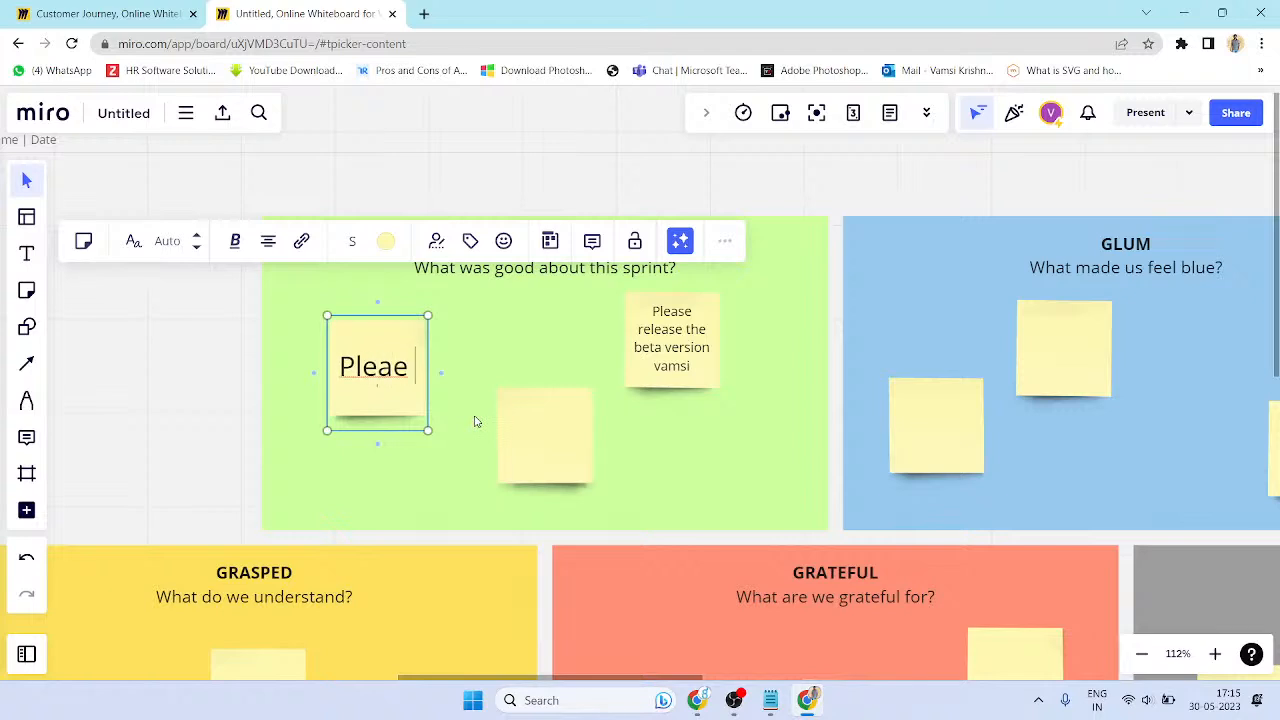
{"action": "key", "text": "BackSpace"}
{"action": "type", "text": "ser"}
{"action": "key", "text": "BackSpace"}
{"action": "type", "text": "c"}
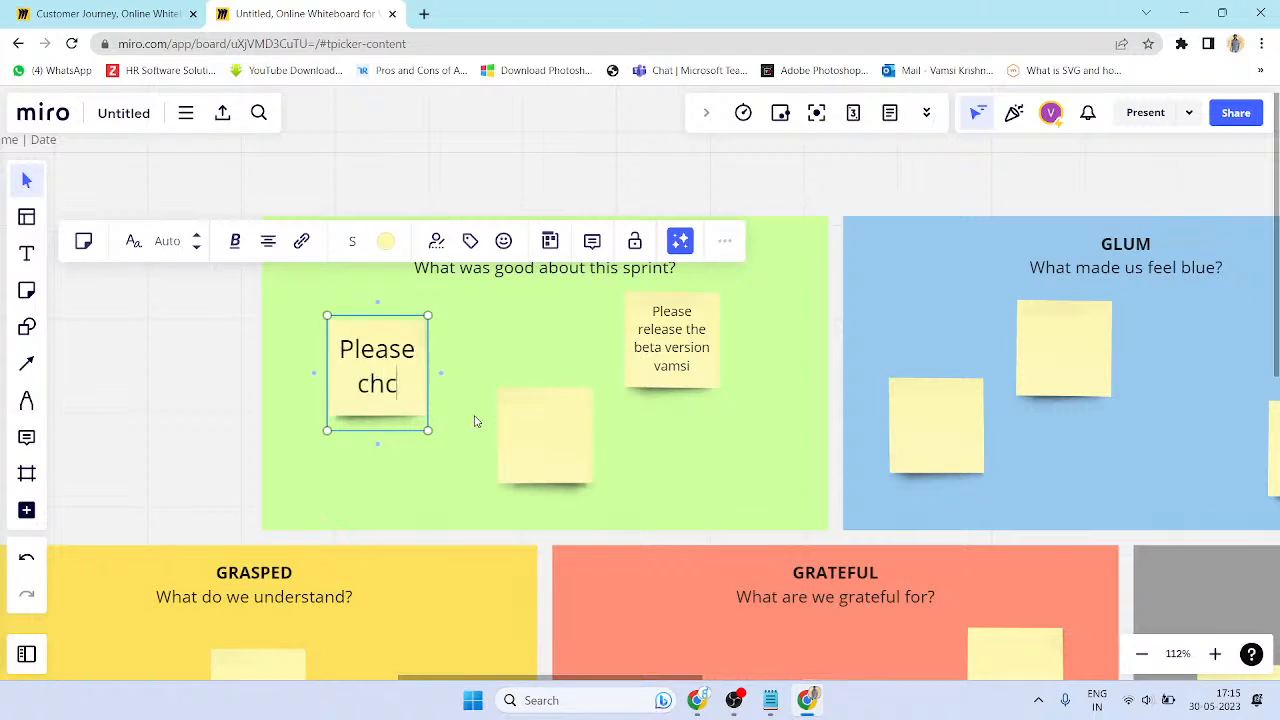
{"action": "type", "text": "hekc the"}
{"action": "key", "text": "BackSpace"}
{"action": "key", "text": "BackSpace"}
{"action": "key", "text": "BackSpace"}
{"action": "key", "text": "BackSpace"}
{"action": "key", "text": "BackSpace"}
{"action": "key", "text": "BackSpace"}
{"action": "type", "text": "cjk the b"}
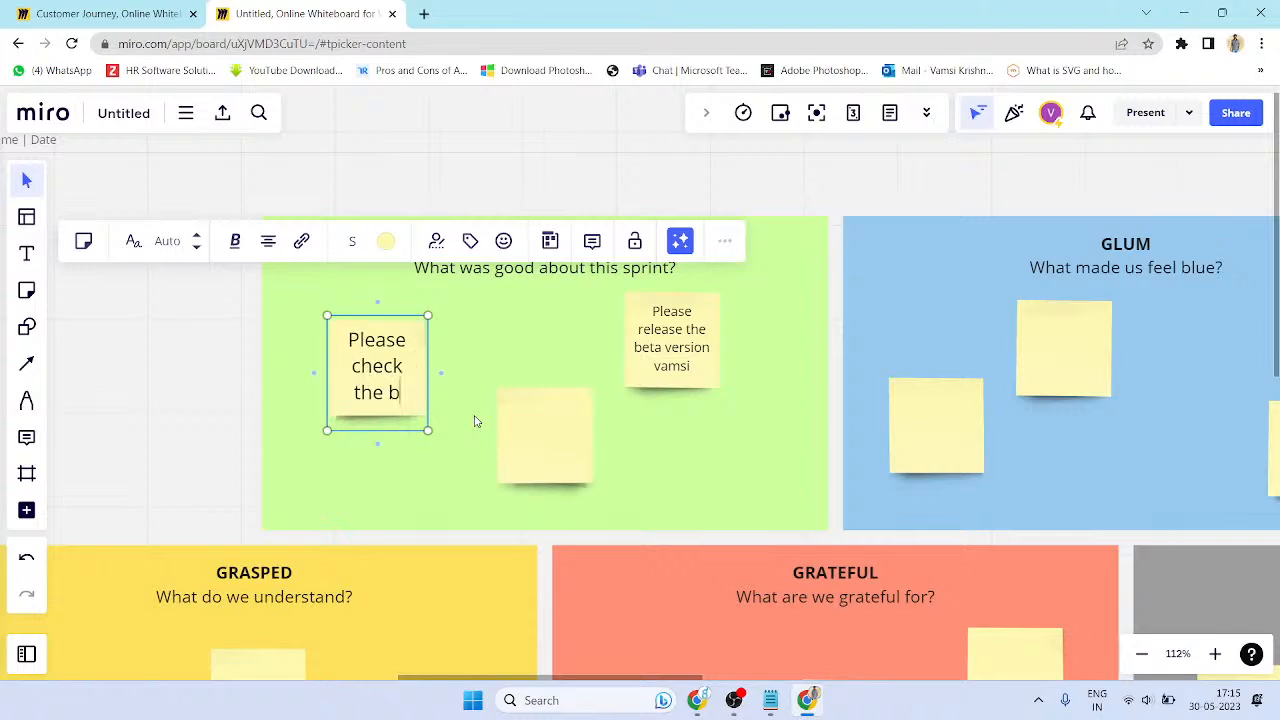
{"action": "type", "text": "eta o"}
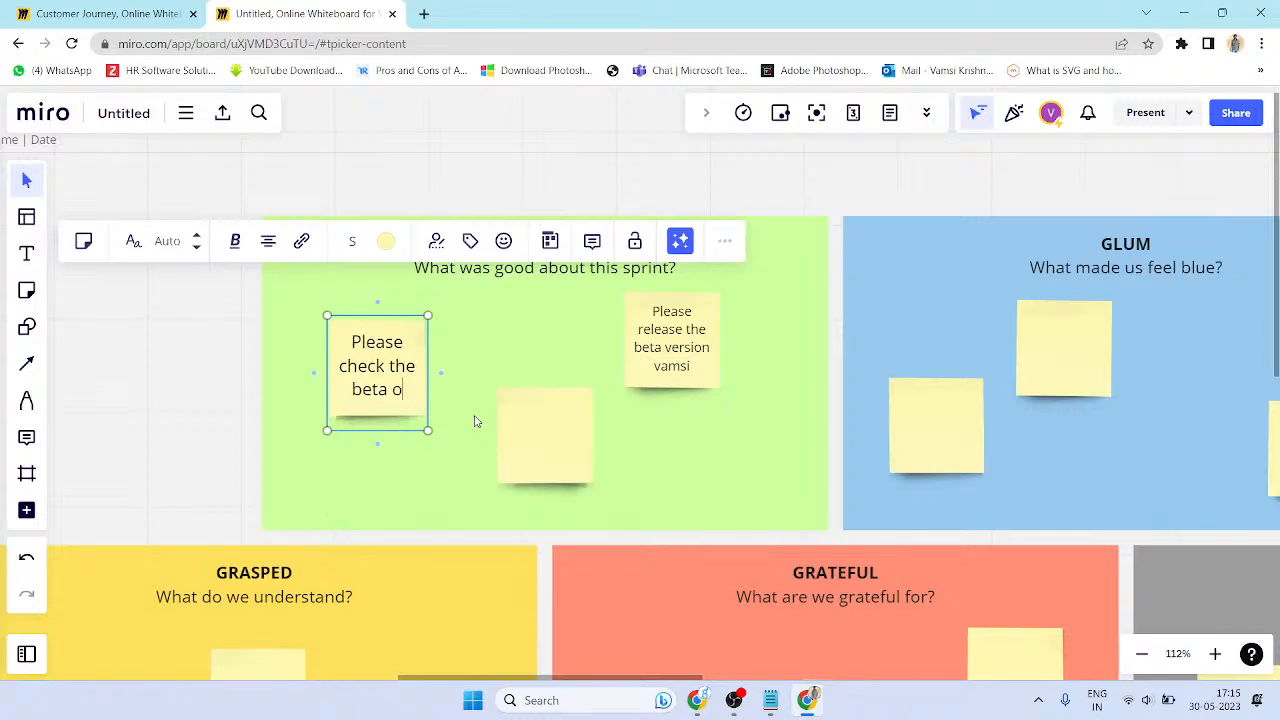
{"action": "type", "text": "ersion "}
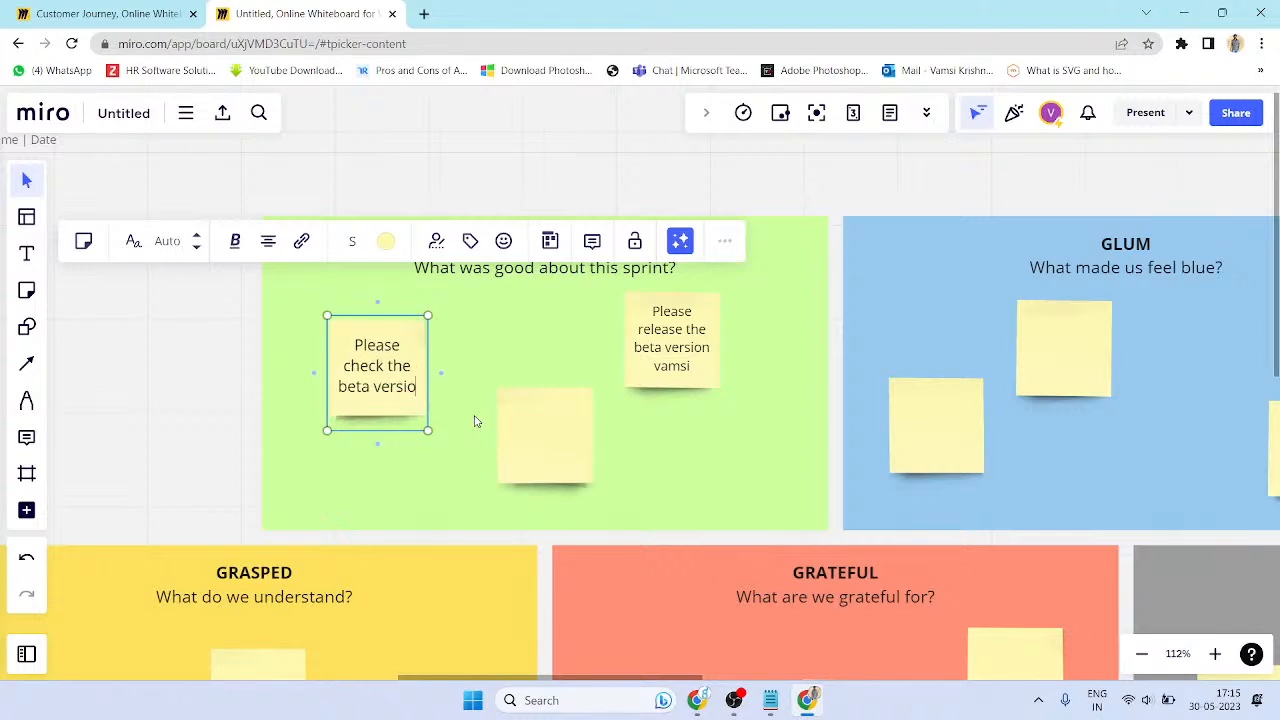
{"action": "type", "text": "of Va"}
{"action": "key", "text": "BackSpace"}
{"action": "key", "text": "BackSpace"}
{"action": "type", "text": "Fi"}
{"action": "key", "text": "BackSpace"}
{"action": "key", "text": "BackSpace"}
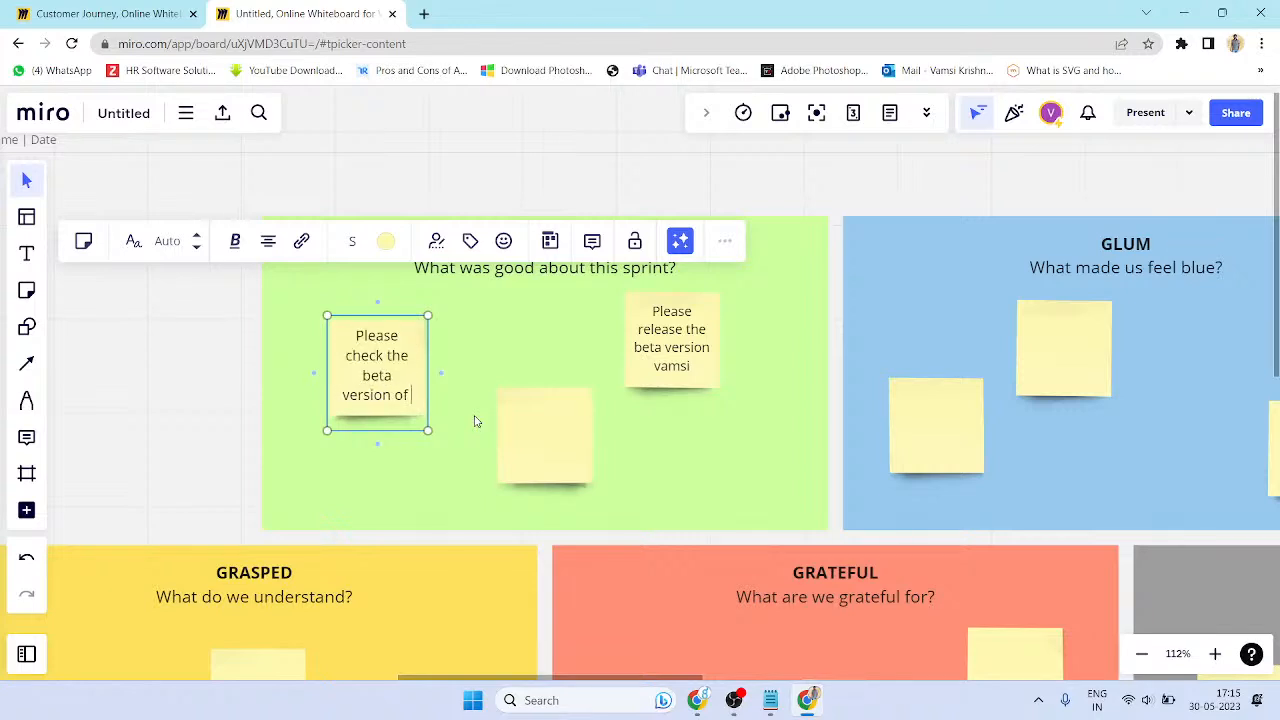
{"action": "type", "text": "Taxigo"}
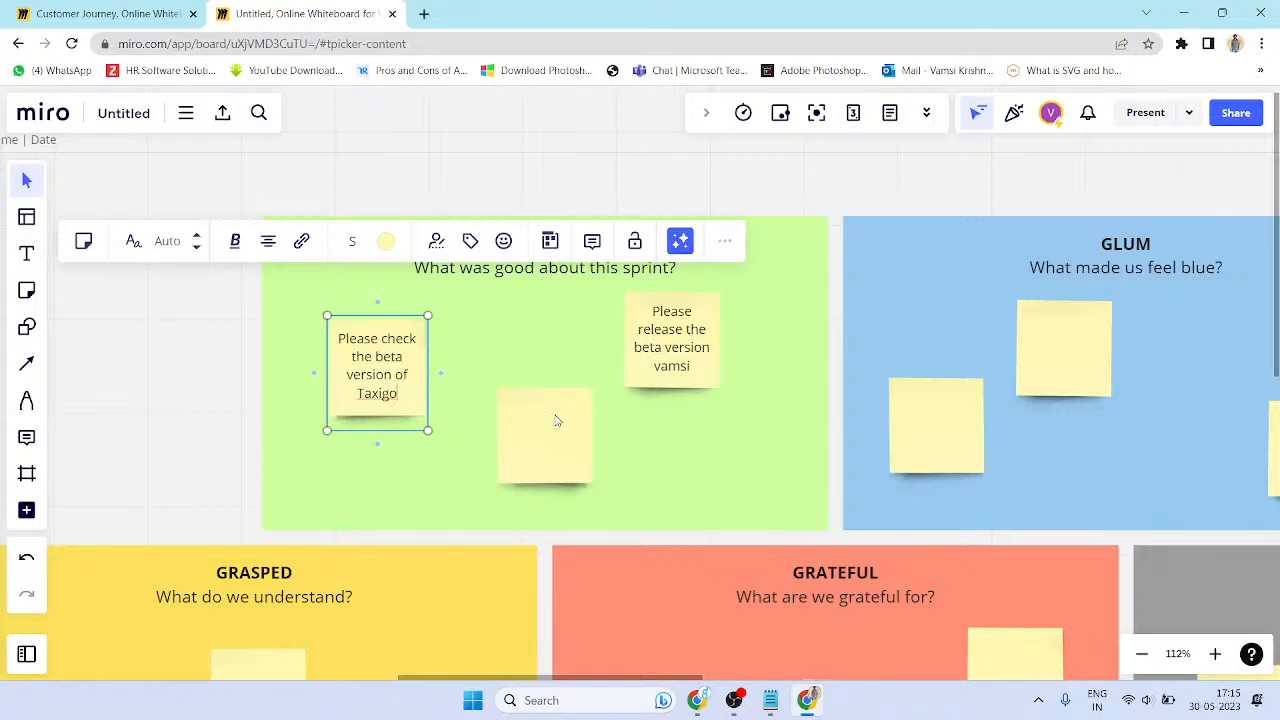
{"action": "left_click", "coordinate": [540, 440]}
{"action": "left_click", "coordinate": [358, 385]}
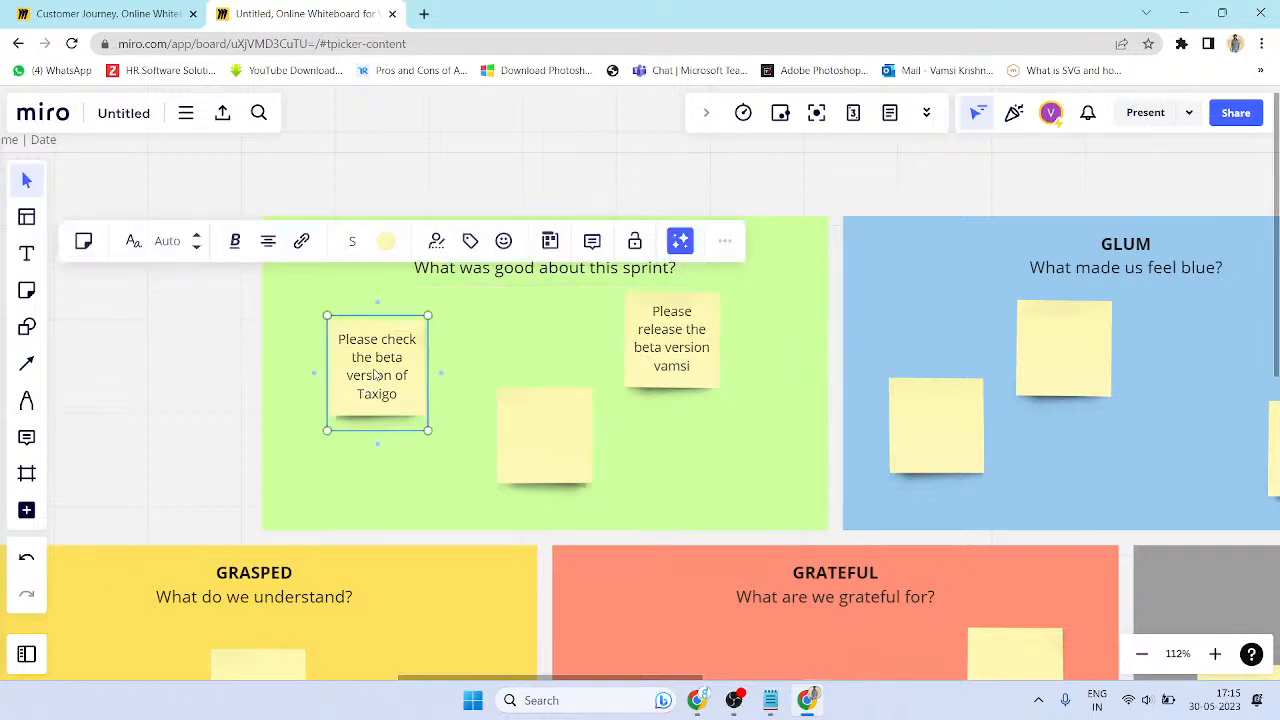
- Undo an accidental GOOD frame move, then add a teammate's name to the Taxigo beta note
{"action": "left_click", "coordinate": [544, 272]}
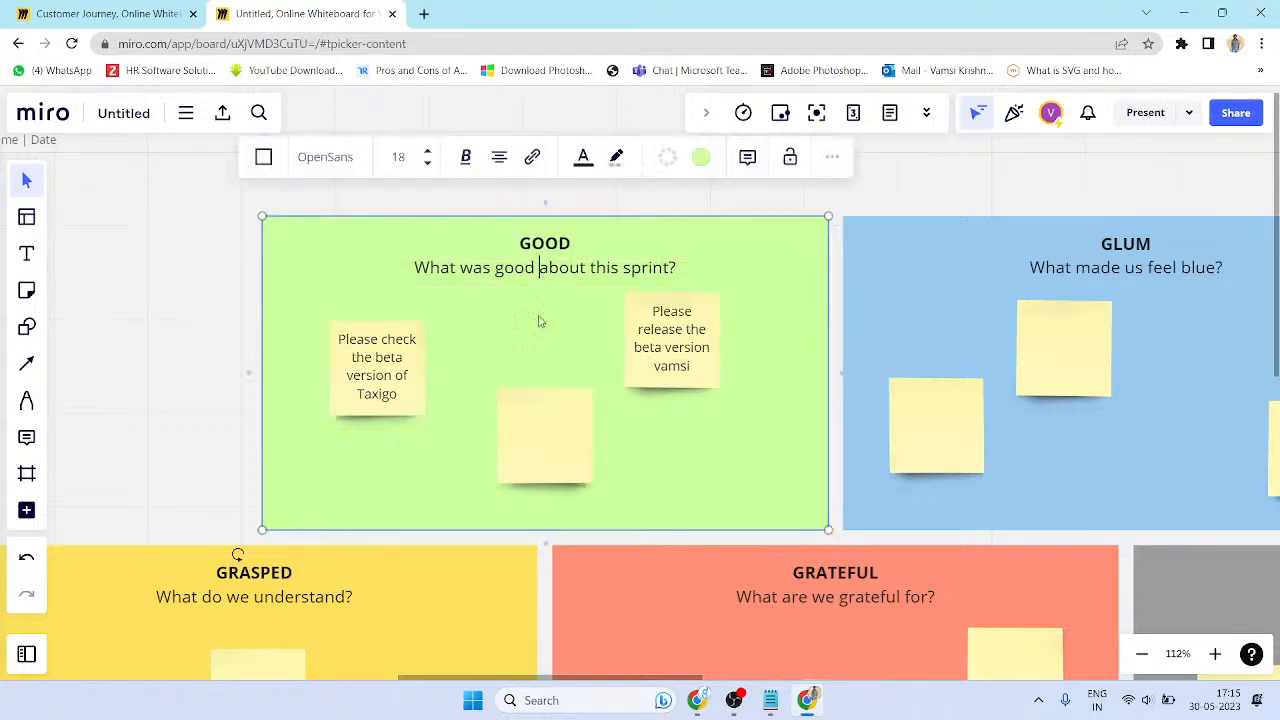
{"action": "left_click_drag", "start_coordinate": [505, 236], "coordinate": [616, 264]}
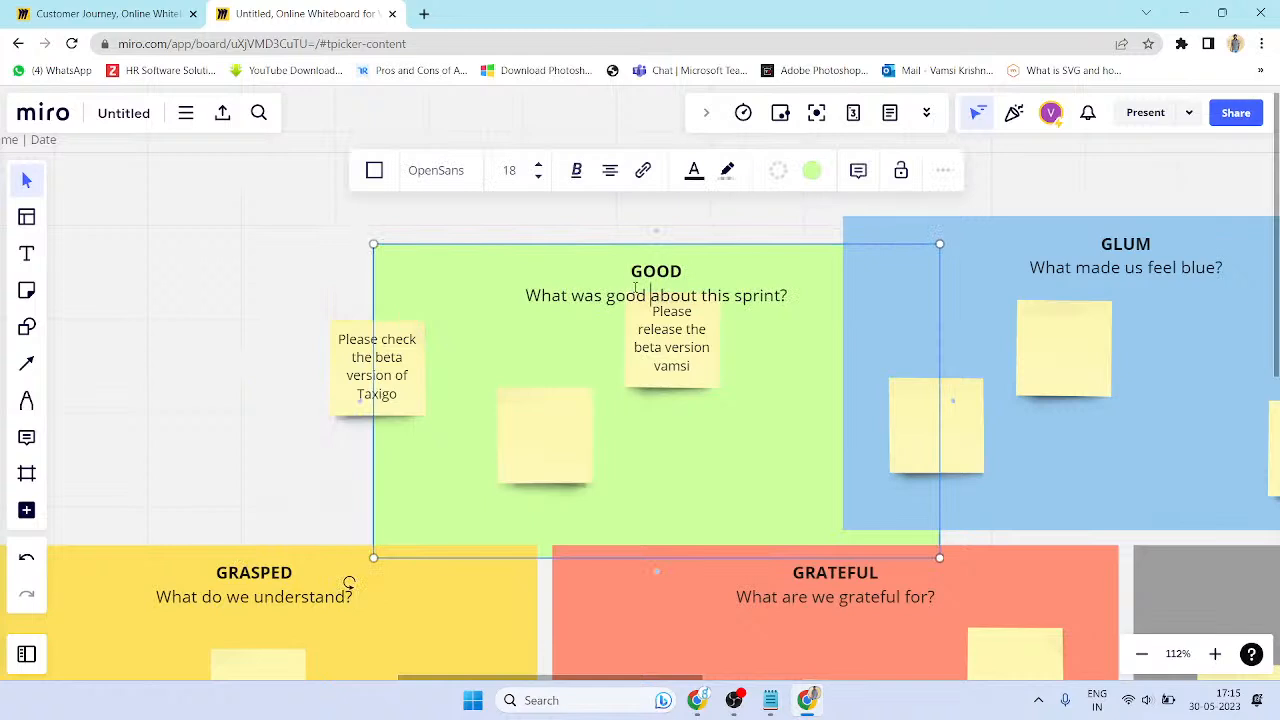
{"action": "key", "text": "ctrl+z"}
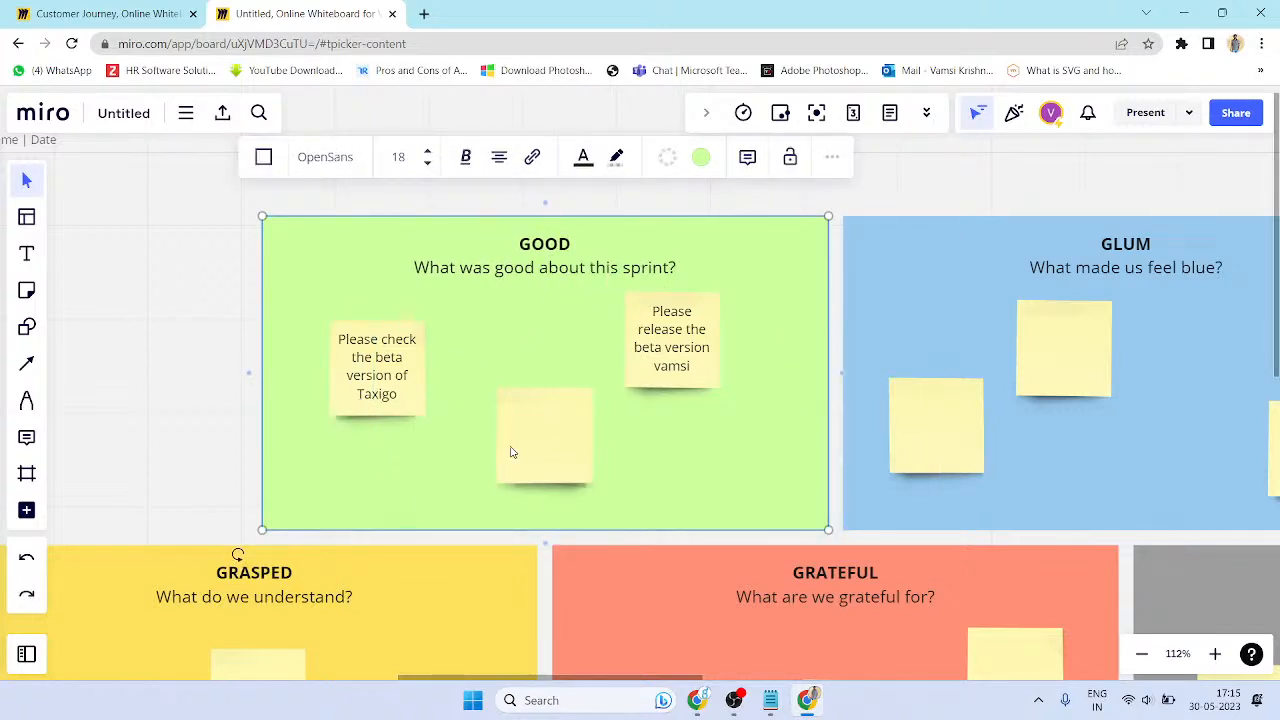
{"action": "left_click", "coordinate": [369, 348]}
{"action": "double_click", "coordinate": [395, 412]}
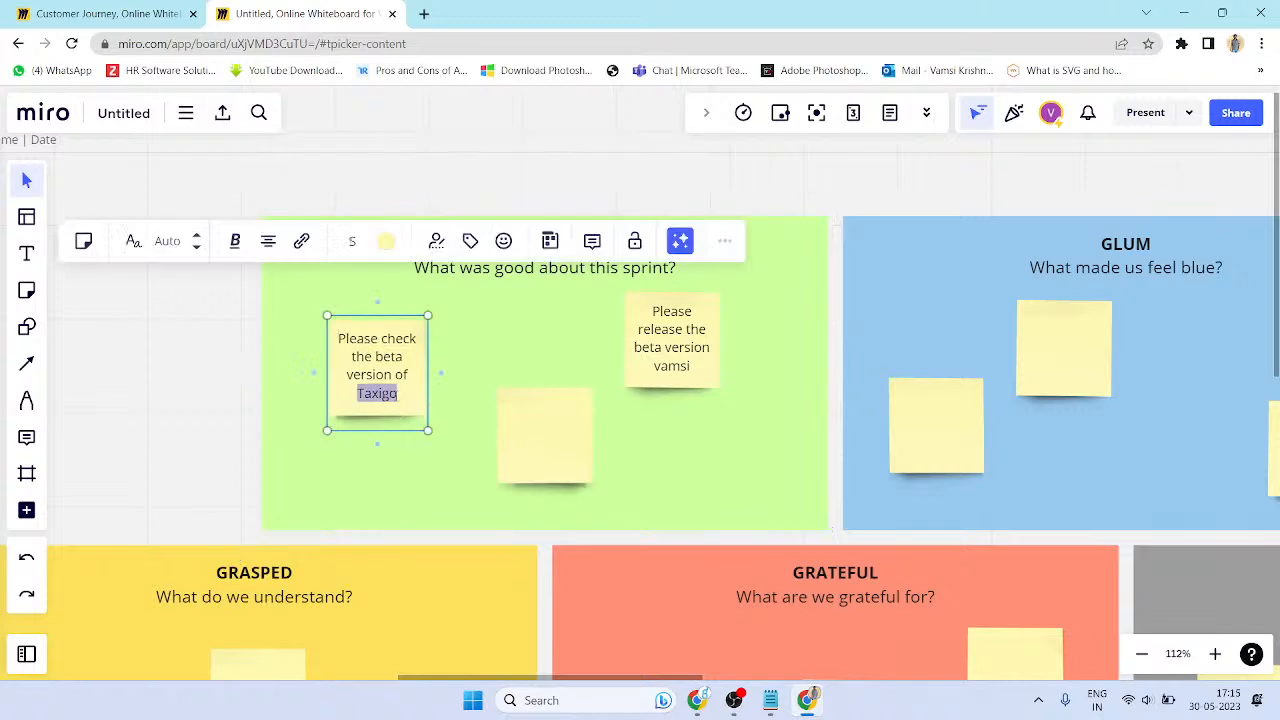
{"action": "left_click", "coordinate": [405, 400]}
{"action": "type", "text": "- Aasrit"}
{"action": "key", "text": "BackSpace"}
{"action": "key", "text": "BackSpace"}
{"action": "key", "text": "BackSpace"}
{"action": "type", "text": "hritha"}
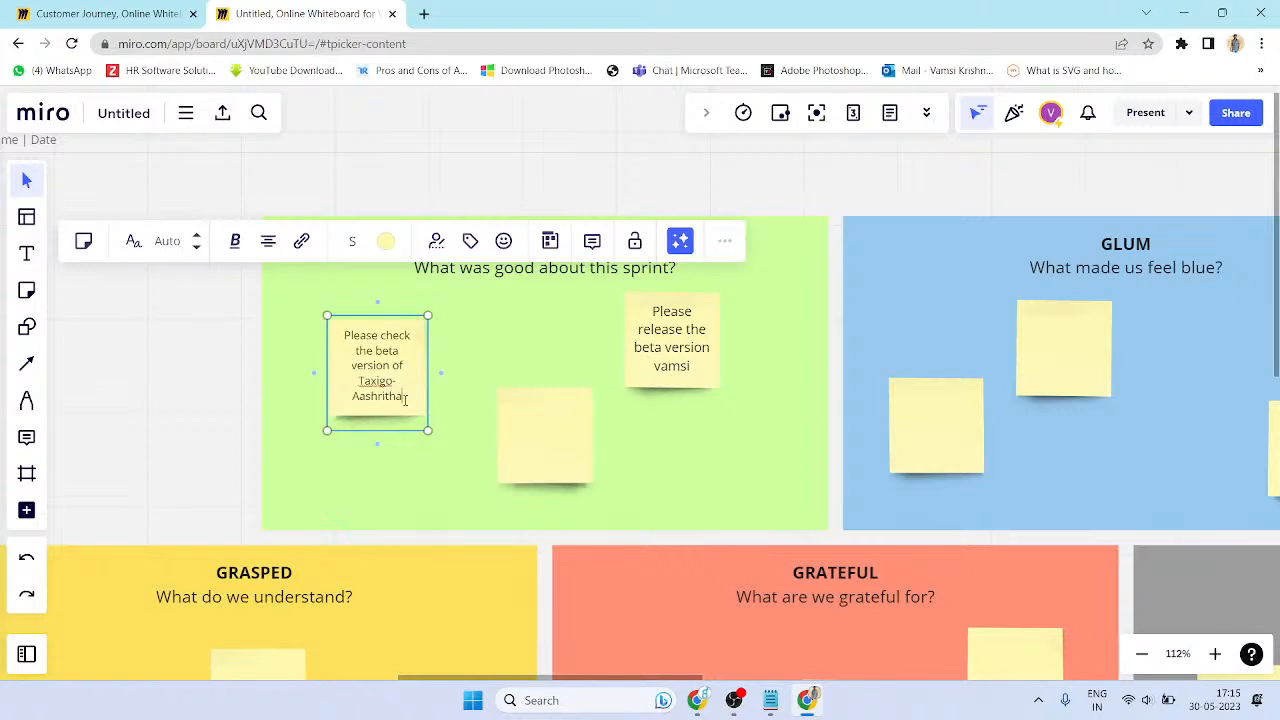
- Write 'Please check the web case studies of Taxigo' plus a signature on the empty GOOD sticky
{"action": "left_click", "coordinate": [548, 449]}
{"action": "left_click", "coordinate": [531, 459]}
{"action": "type", "text": "Please "}
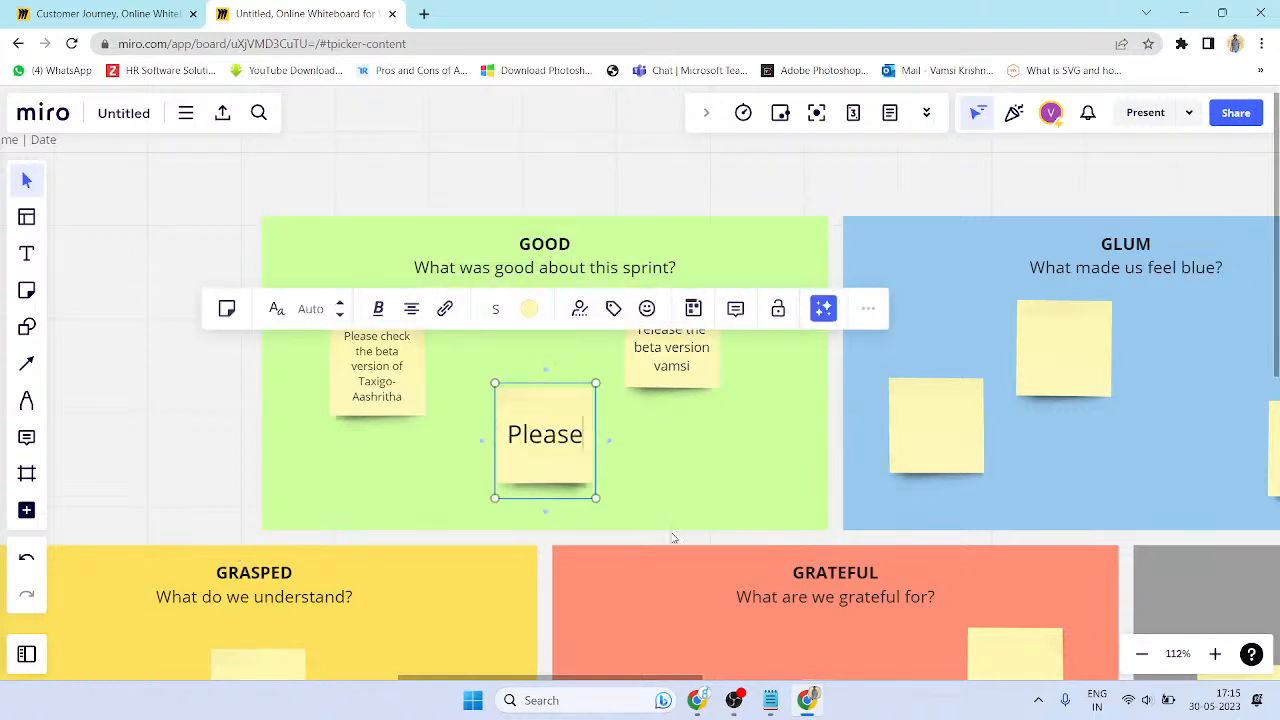
{"action": "type", "text": "chekc the"}
{"action": "key", "text": "BackSpace"}
{"action": "key", "text": "BackSpace"}
{"action": "key", "text": "BackSpace"}
{"action": "key", "text": "BackSpace"}
{"action": "key", "text": "BackSpace"}
{"action": "key", "text": "BackSpace"}
{"action": "type", "text": "c"}
{"action": "type", "text": "the "}
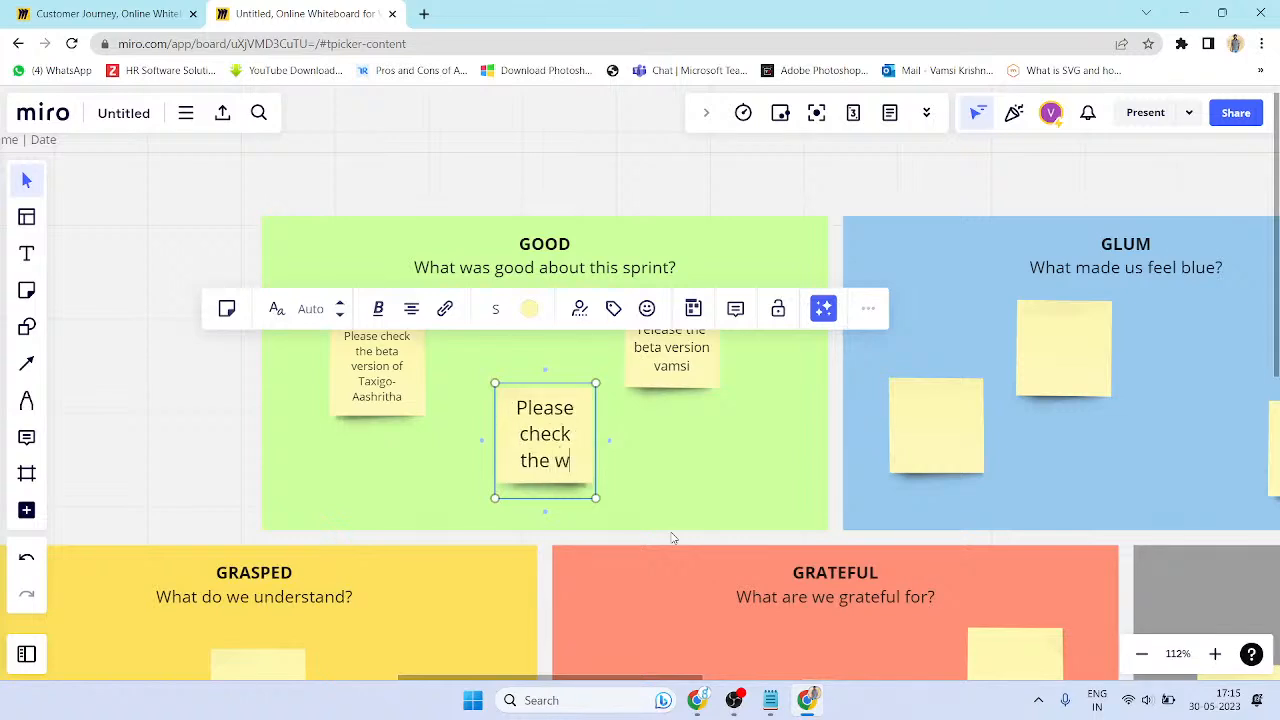
{"action": "type", "text": "web case studiesd of"}
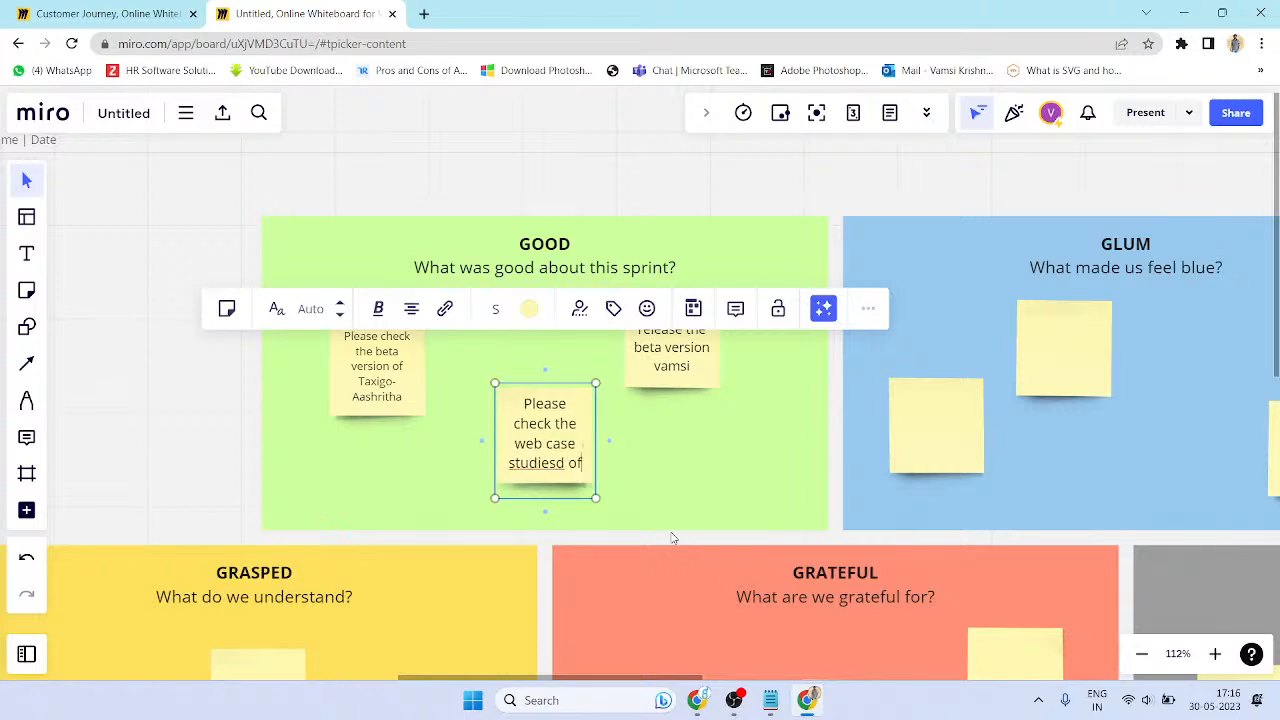
{"action": "key", "text": "BackSpace"}
{"action": "key", "text": "BackSpace"}
{"action": "key", "text": "BackSpace"}
{"action": "key", "text": "BackSpace"}
{"action": "type", "text": " of Taxigo"}
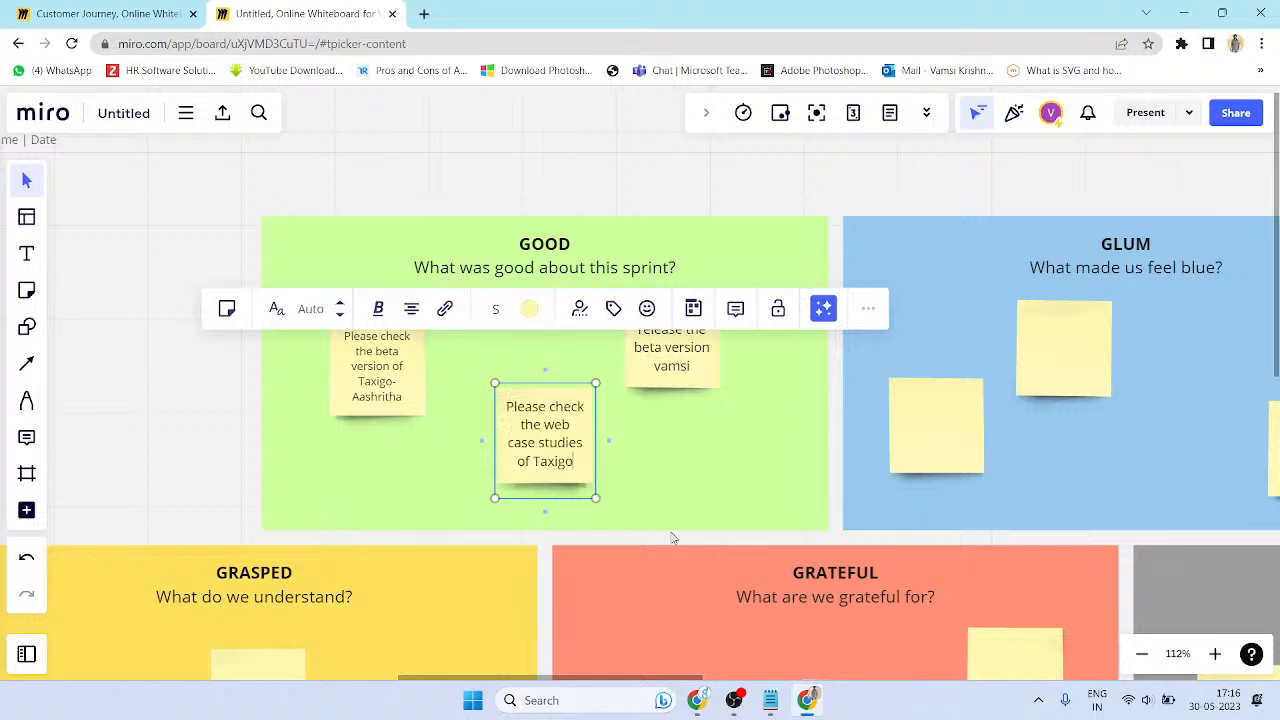
{"action": "type", "text": " - Aksgu"}
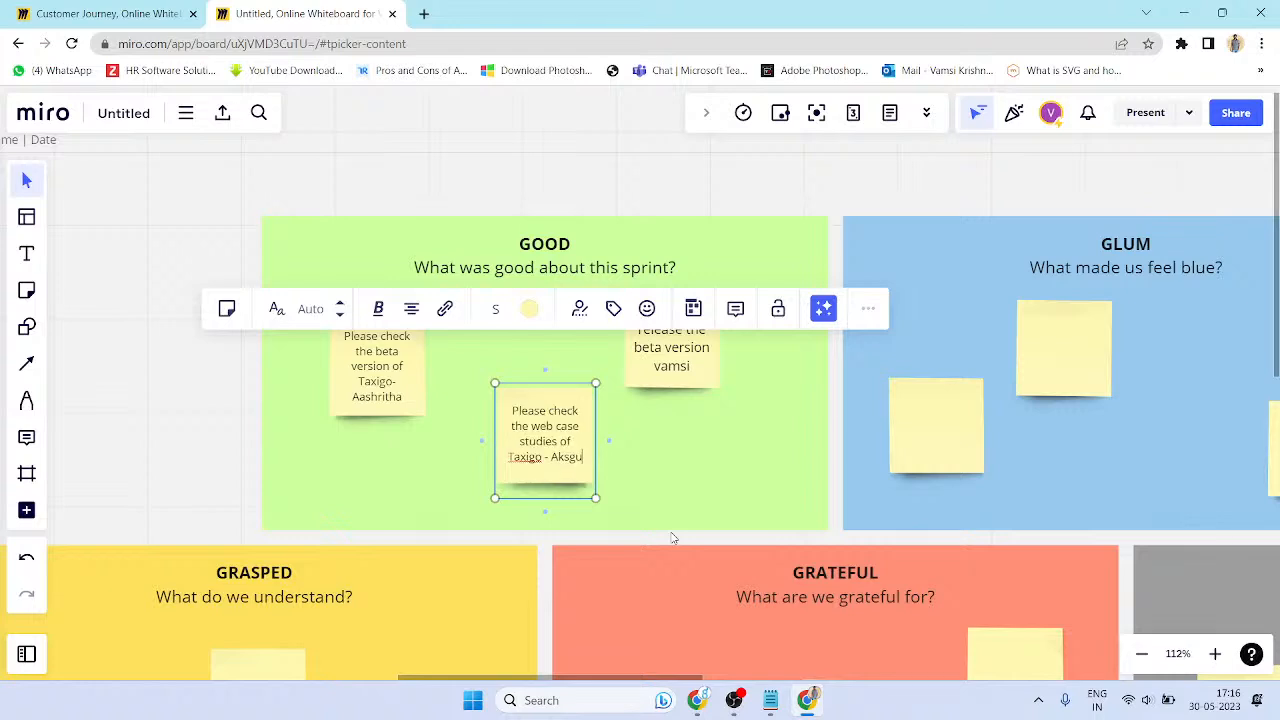
{"action": "key", "text": "BackSpace"}
{"action": "key", "text": "BackSpace"}
{"action": "type", "text": "hitha"}
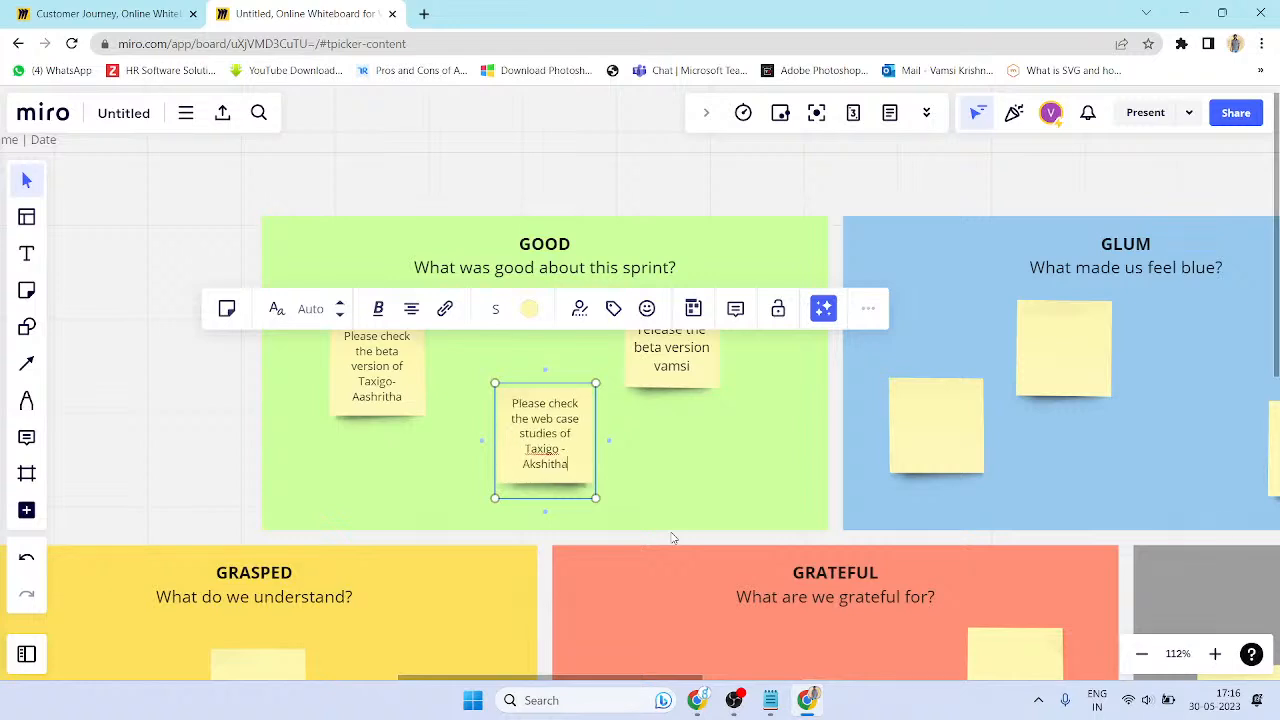
{"action": "key", "text": "Return"}
{"action": "key", "text": "BackSpace"}
{"action": "left_click", "coordinate": [226, 310]}
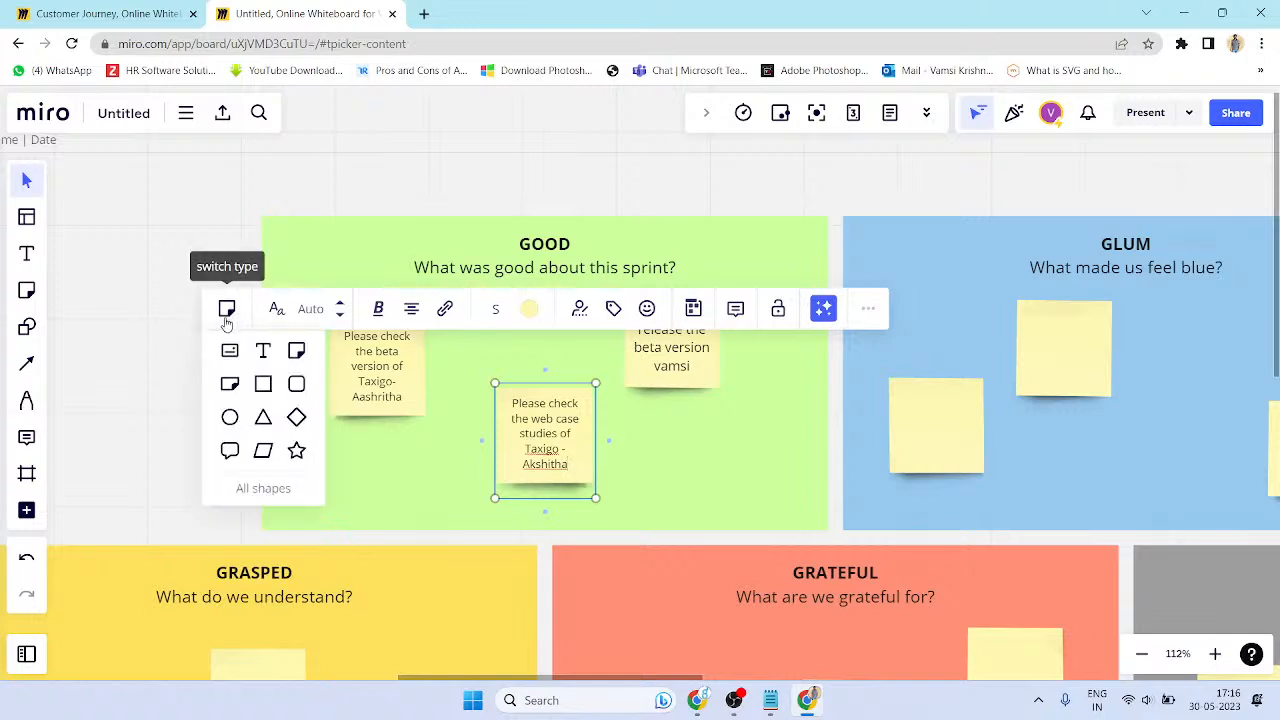
- Duplicate the web case studies note beside the original and nudge the release note
{"action": "left_click", "coordinate": [295, 356]}
{"action": "left_click", "coordinate": [636, 467]}
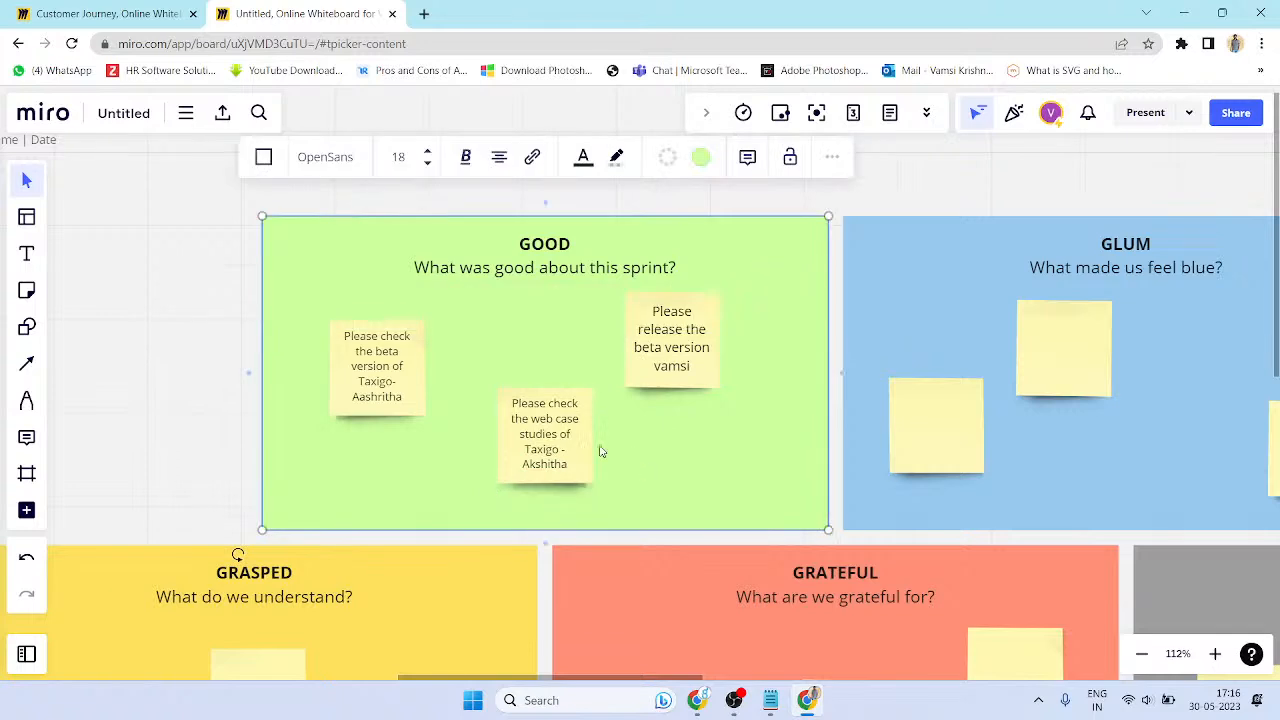
{"action": "left_click", "coordinate": [585, 480]}
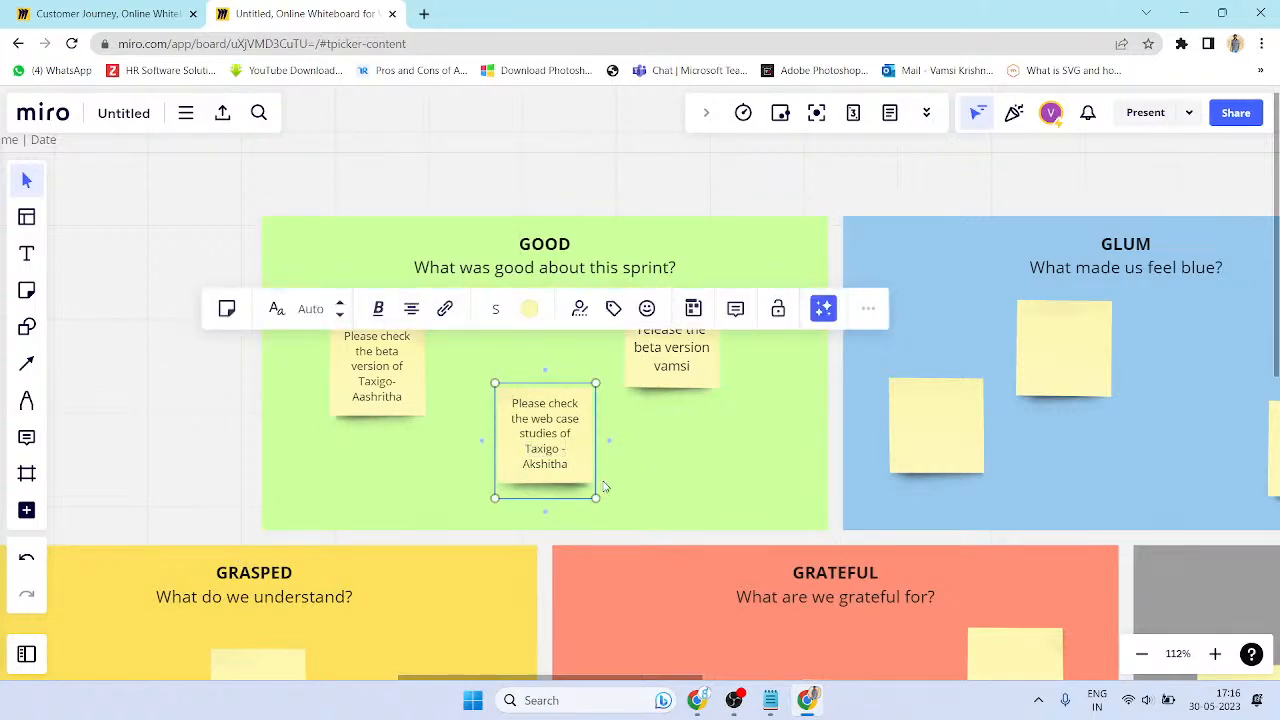
{"action": "left_click_drag", "start_coordinate": [595, 488], "coordinate": [714, 493]}
{"action": "left_click_drag", "start_coordinate": [697, 405], "coordinate": [698, 436]}
{"action": "left_click", "coordinate": [730, 366]}
{"action": "left_click", "coordinate": [718, 315]}
{"action": "left_click_drag", "start_coordinate": [717, 318], "coordinate": [772, 318]}
- Make the copied web case studies note yellow-green and the original orange
{"action": "left_click", "coordinate": [720, 488]}
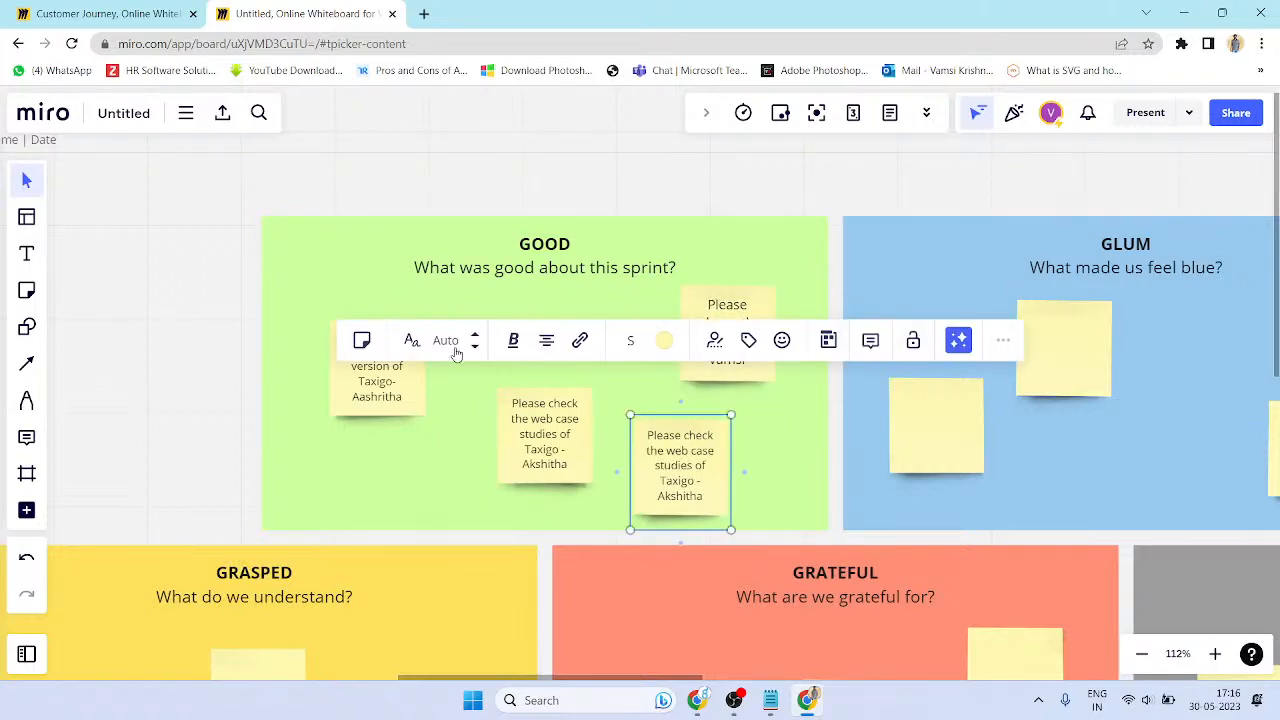
{"action": "left_click", "coordinate": [668, 342]}
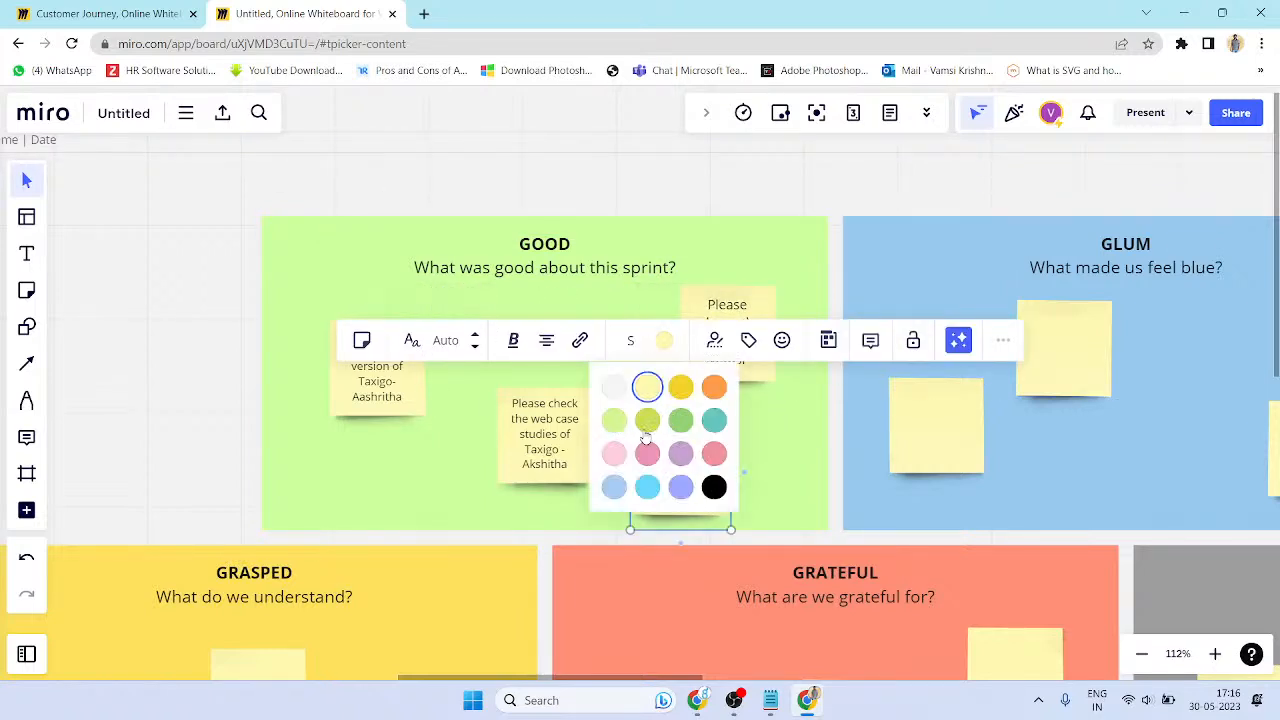
{"action": "left_click", "coordinate": [647, 421]}
{"action": "left_click", "coordinate": [503, 483]}
{"action": "left_click", "coordinate": [529, 309]}
{"action": "left_click", "coordinate": [565, 362]}
{"action": "left_click", "coordinate": [430, 418]}
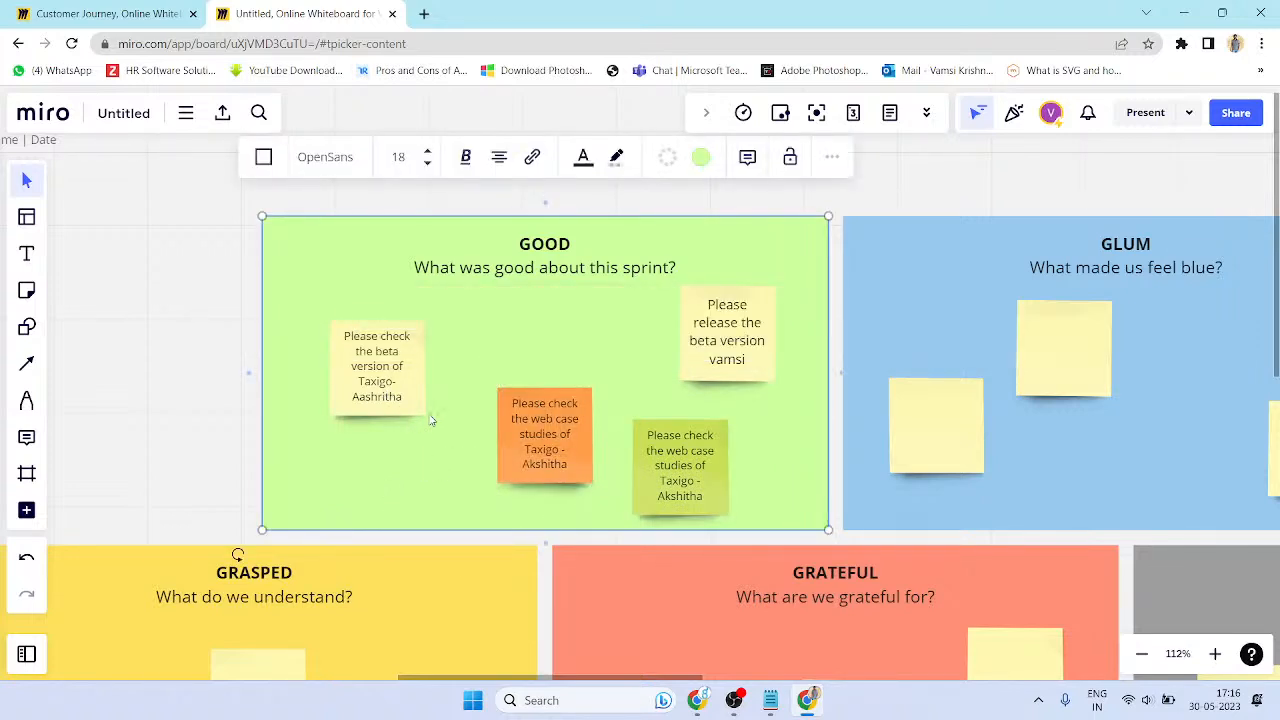
- Make the Taxigo beta version note cyan
{"action": "left_click", "coordinate": [377, 365]}
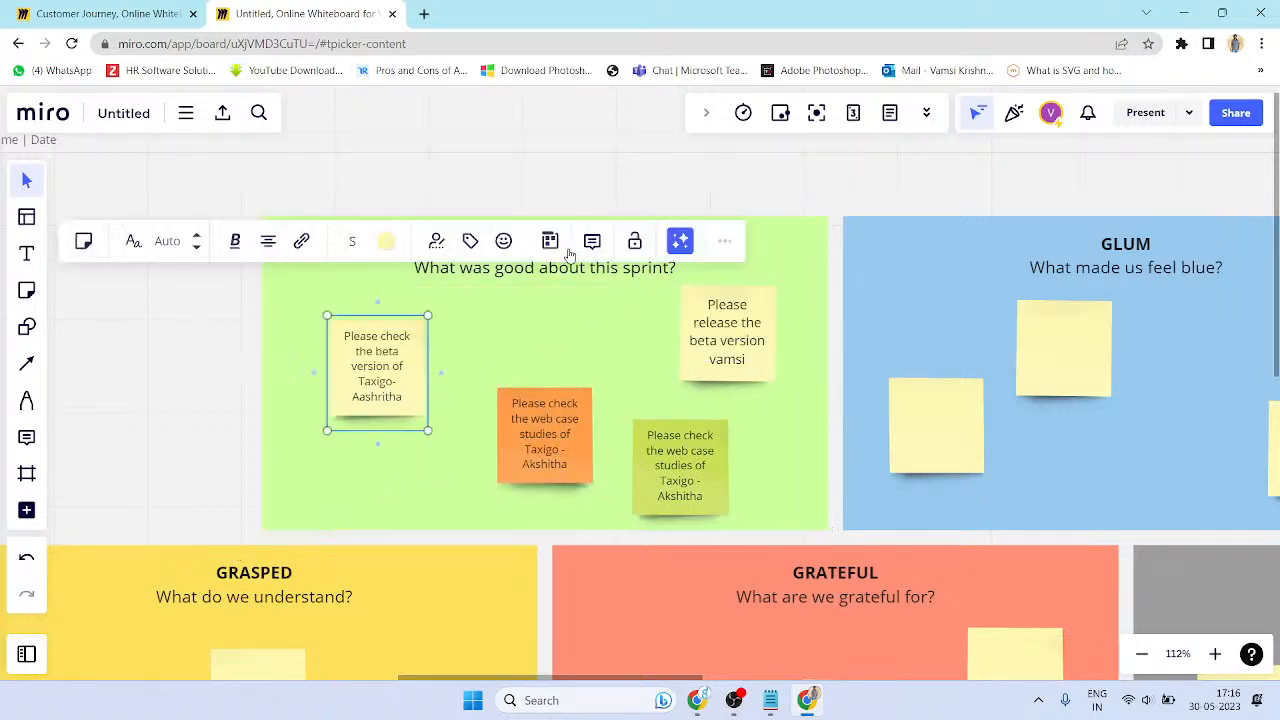
{"action": "left_click", "coordinate": [386, 241]}
{"action": "left_click", "coordinate": [369, 390]}
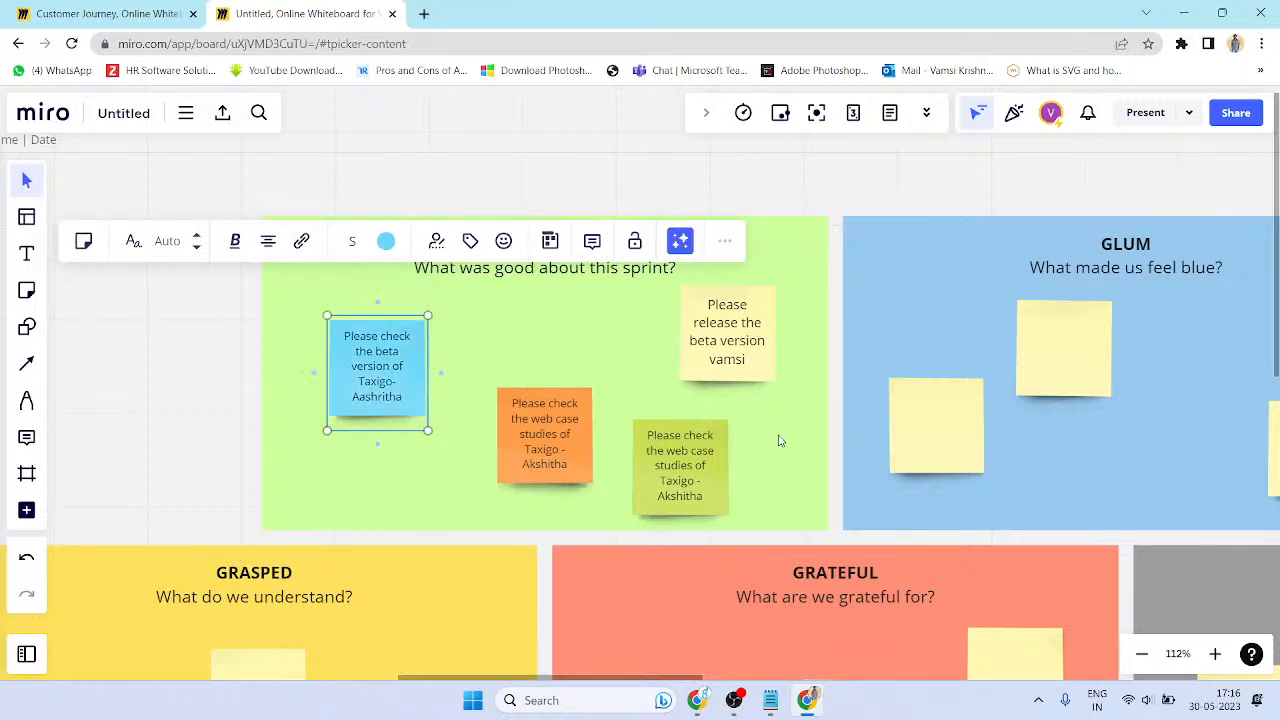
{"action": "left_click", "coordinate": [781, 441]}
{"action": "left_click", "coordinate": [756, 372]}
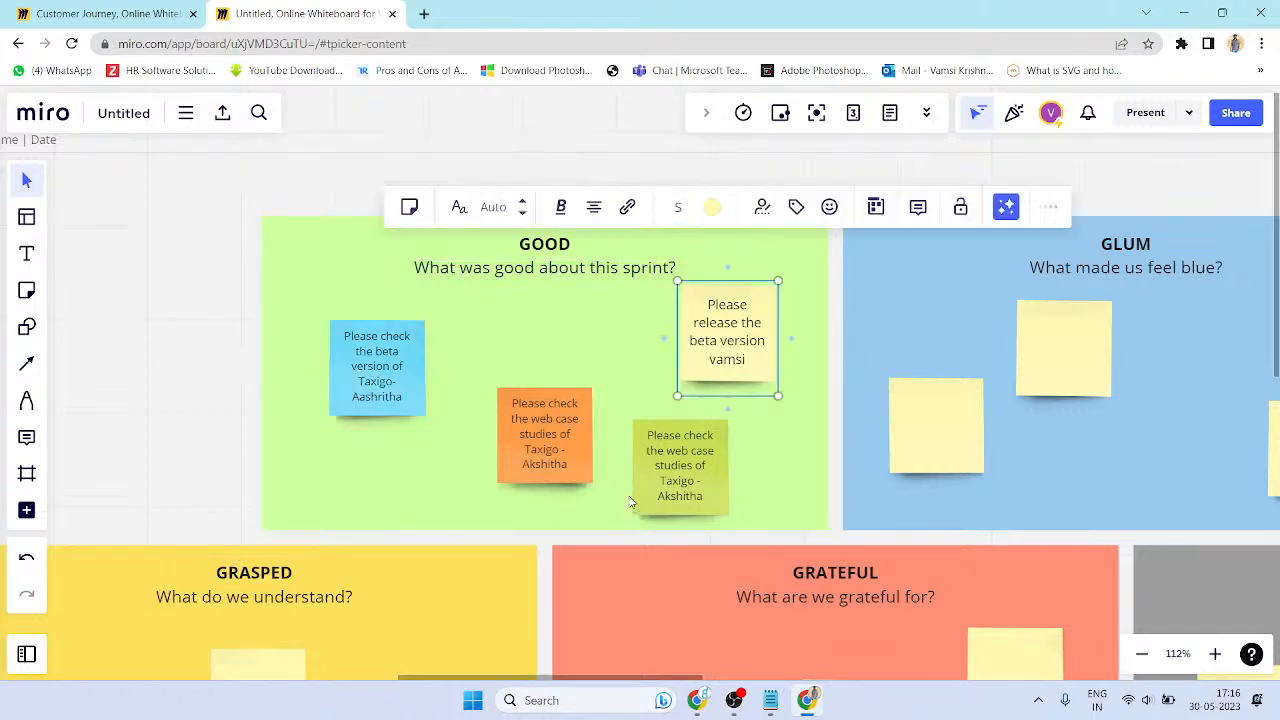
{"action": "scroll", "coordinate": [549, 438], "scroll_direction": "down", "scroll_amount": 3}
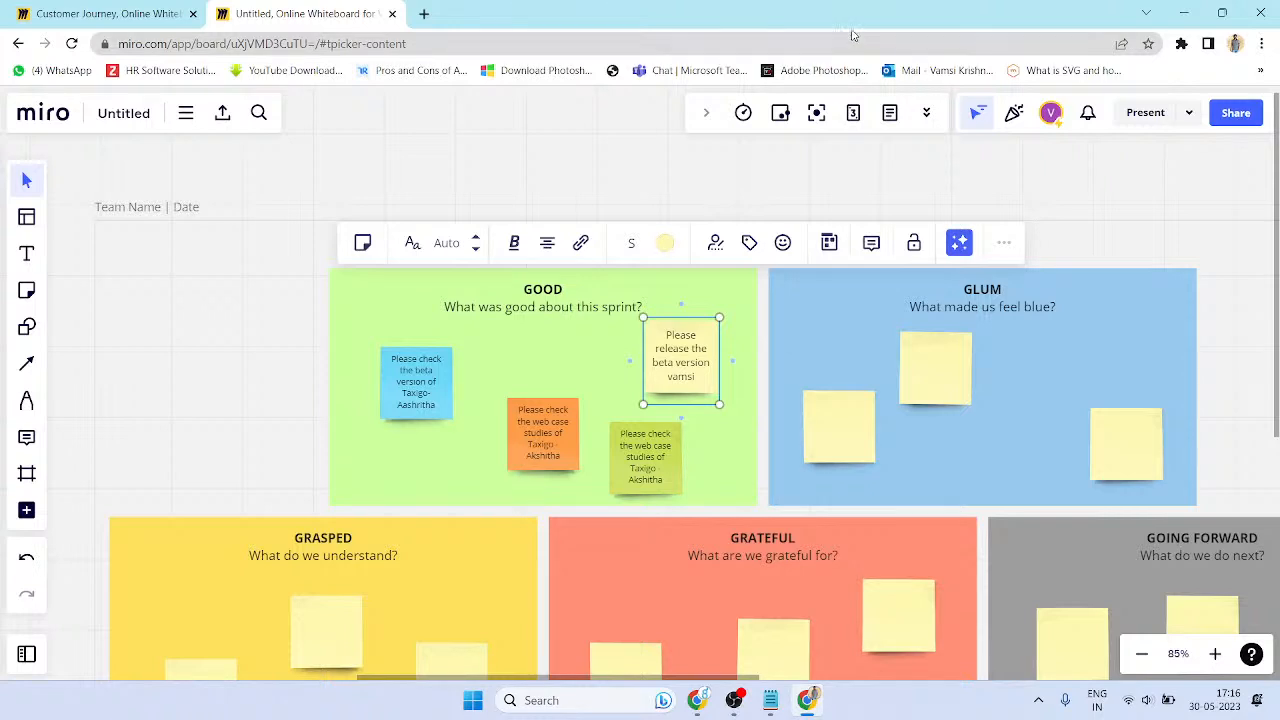
{"action": "scroll", "coordinate": [840, 135], "scroll_direction": "down", "scroll_amount": 3}
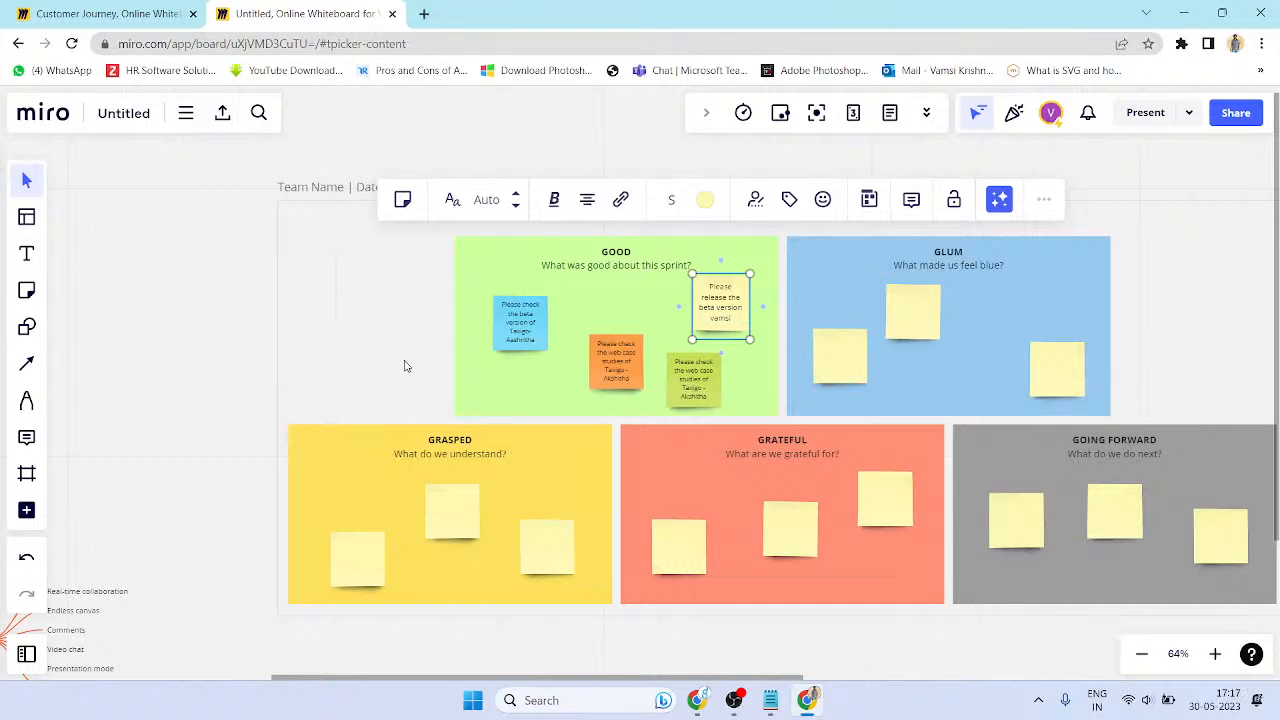
- Insert the Triple Diamond template onto the board from the template library
{"action": "left_click", "coordinate": [31, 222]}
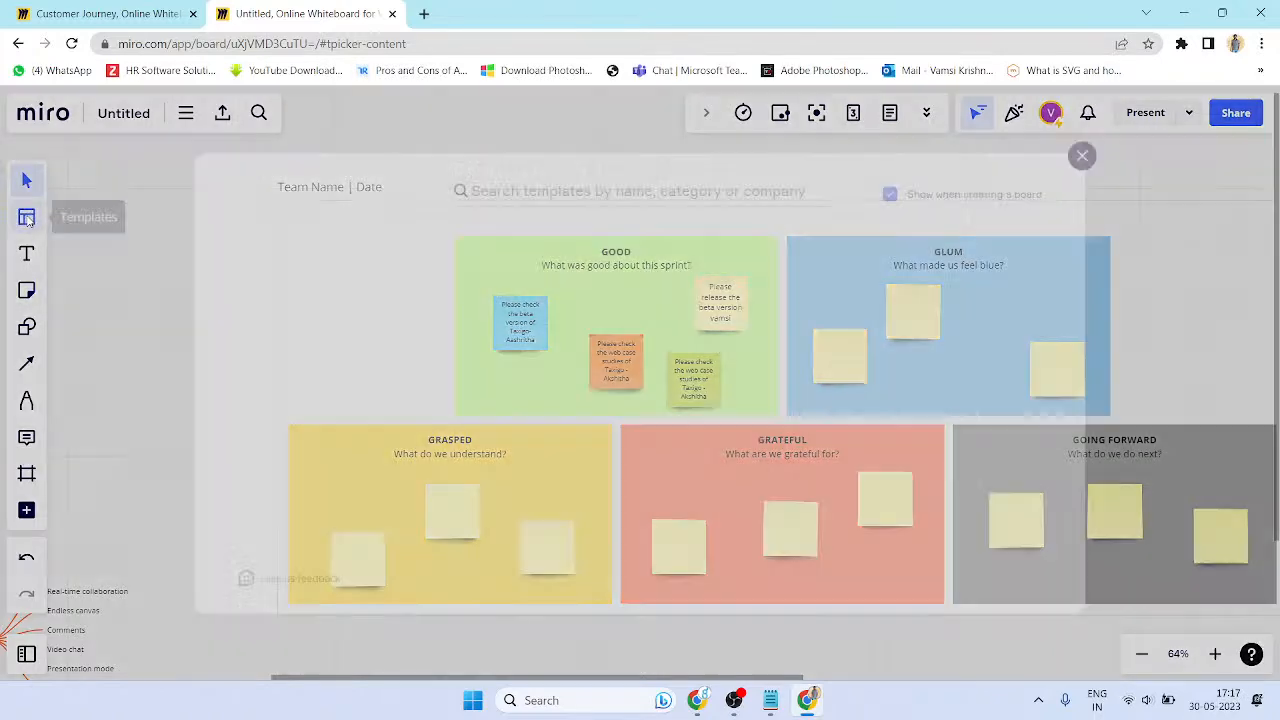
{"action": "scroll", "coordinate": [614, 400], "scroll_direction": "down", "scroll_amount": 5}
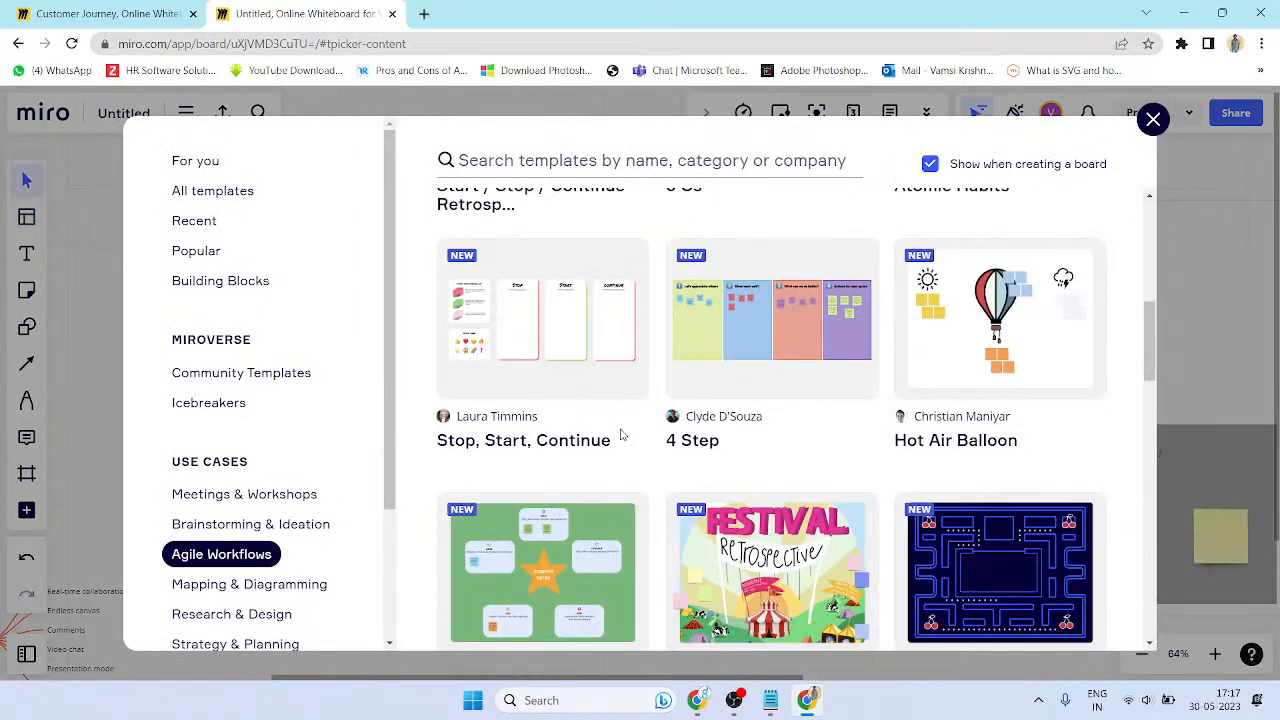
{"action": "left_click", "coordinate": [215, 192]}
{"action": "scroll", "coordinate": [730, 440], "scroll_direction": "down", "scroll_amount": 3}
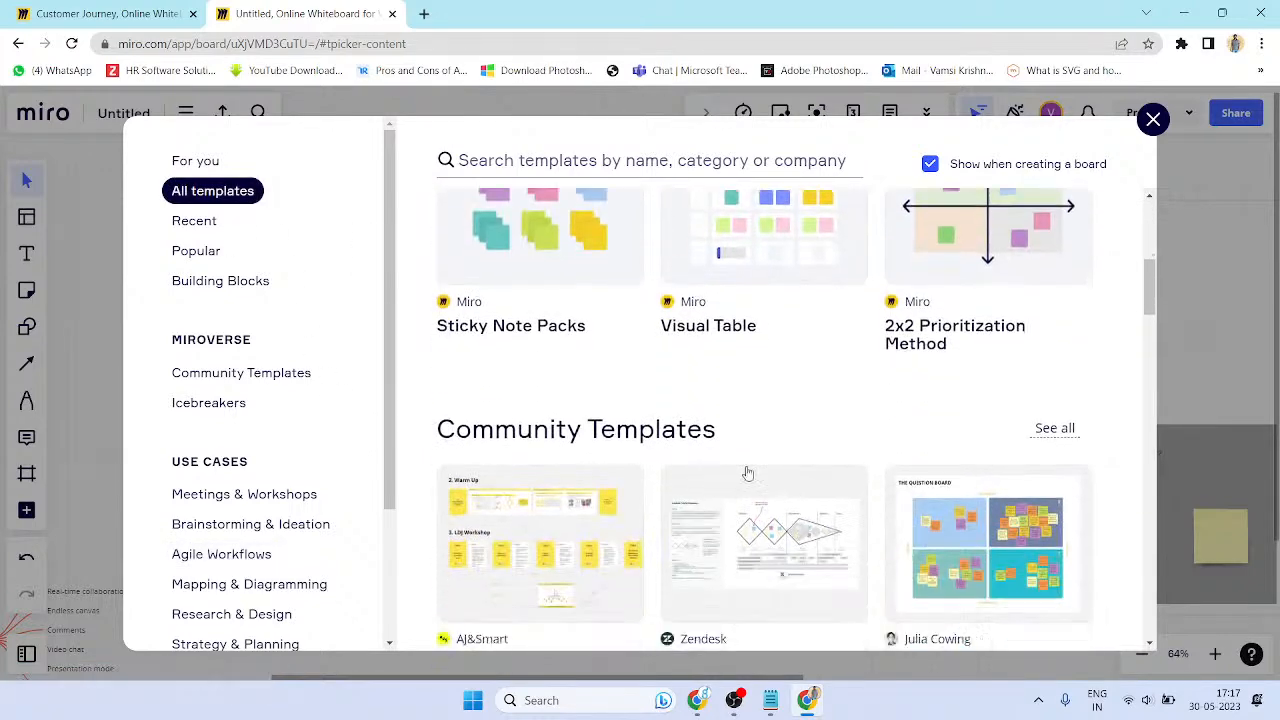
{"action": "mouse_move", "coordinate": [757, 530]}
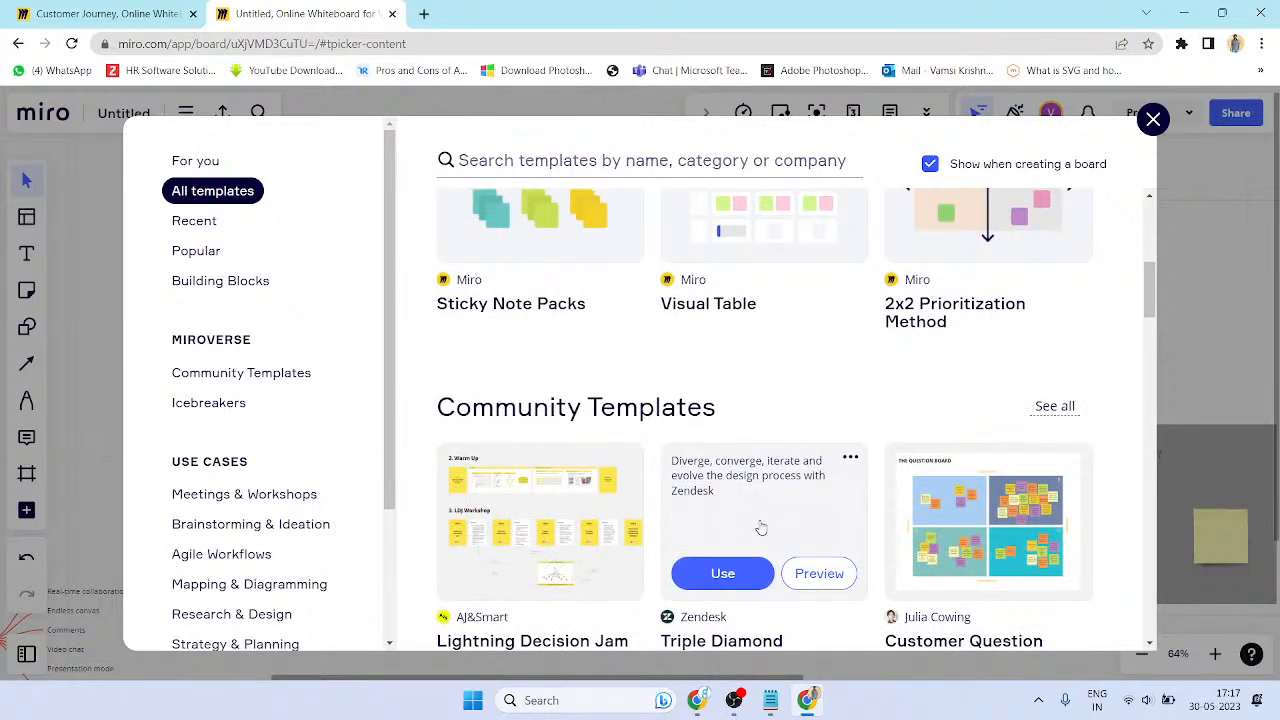
{"action": "left_click", "coordinate": [725, 573]}
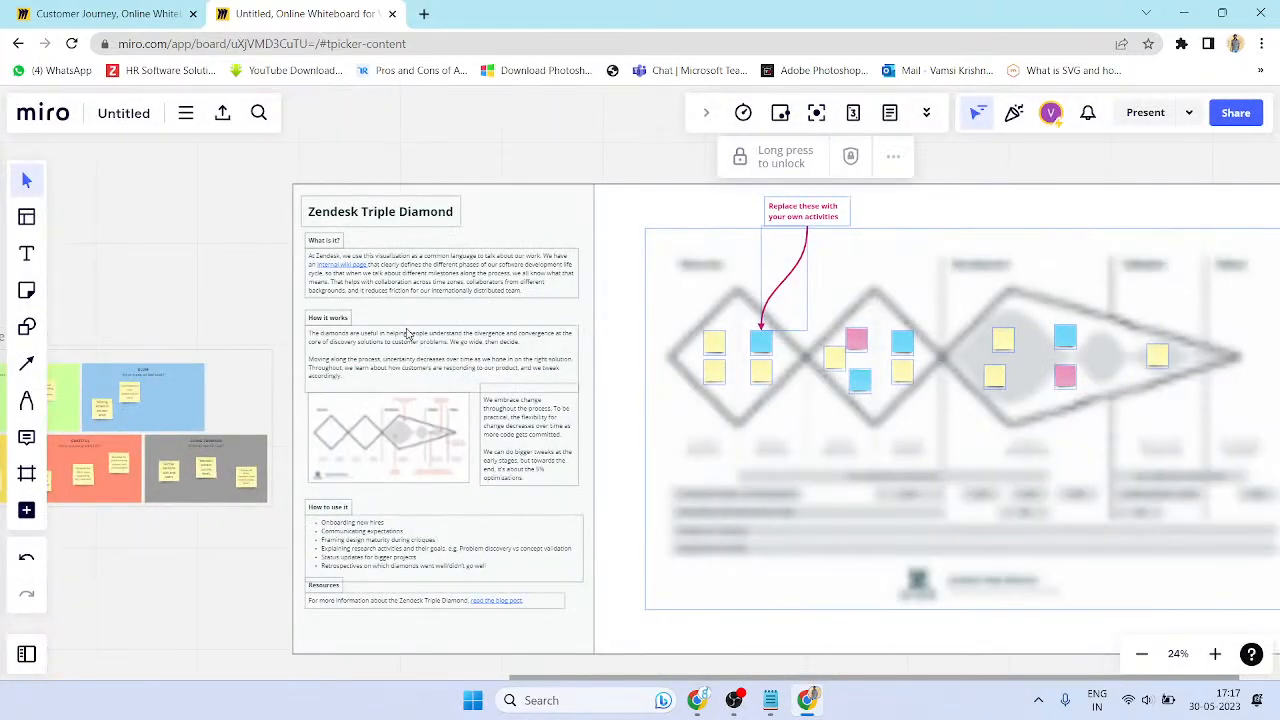
- Select the Triple Diamond diagram and bring its Development and Validation stages into view
{"action": "scroll", "coordinate": [405, 327], "scroll_direction": "up", "scroll_amount": 5}
{"action": "scroll", "coordinate": [380, 312], "scroll_direction": "down", "scroll_amount": 5}
{"action": "scroll", "coordinate": [375, 308], "scroll_direction": "down", "scroll_amount": 3}
{"action": "scroll", "coordinate": [550, 396], "scroll_direction": "down", "scroll_amount": 8}
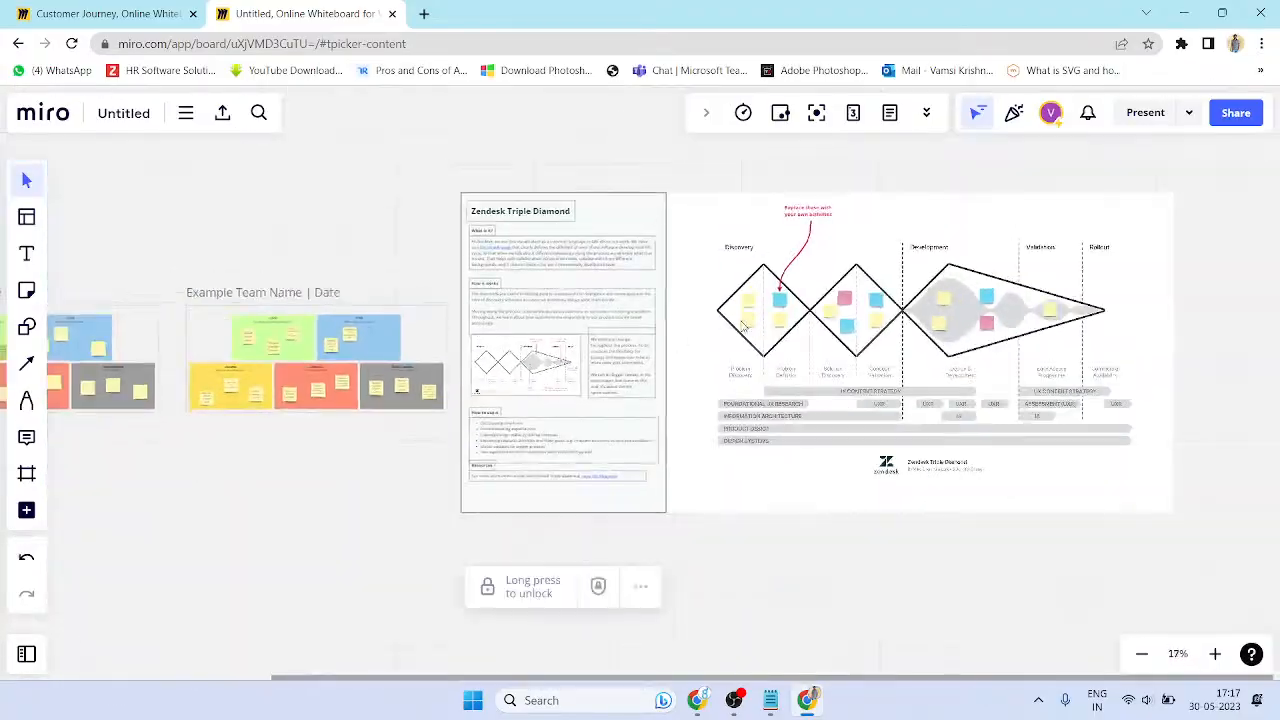
{"action": "scroll", "coordinate": [743, 326], "scroll_direction": "up", "scroll_amount": 1}
{"action": "scroll", "coordinate": [519, 290], "scroll_direction": "up", "scroll_amount": 8}
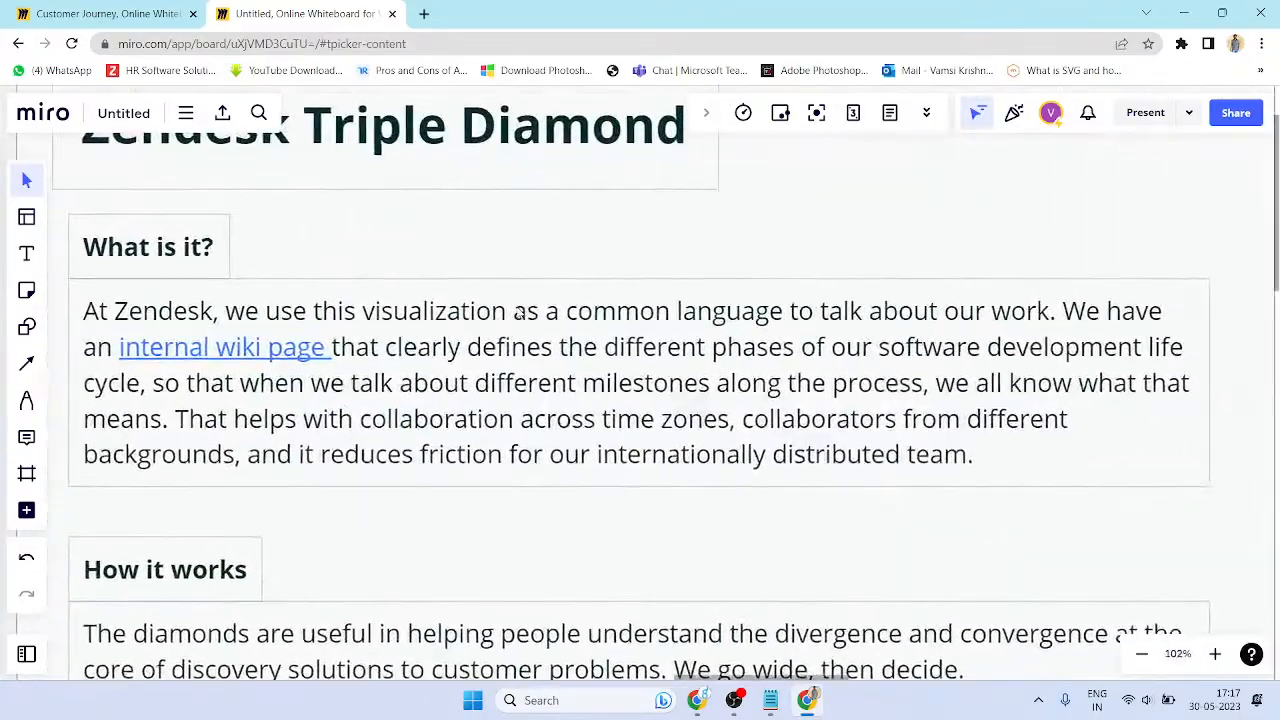
{"action": "scroll", "coordinate": [406, 311], "scroll_direction": "down", "scroll_amount": 3}
{"action": "scroll", "coordinate": [406, 311], "scroll_direction": "down", "scroll_amount": 2}
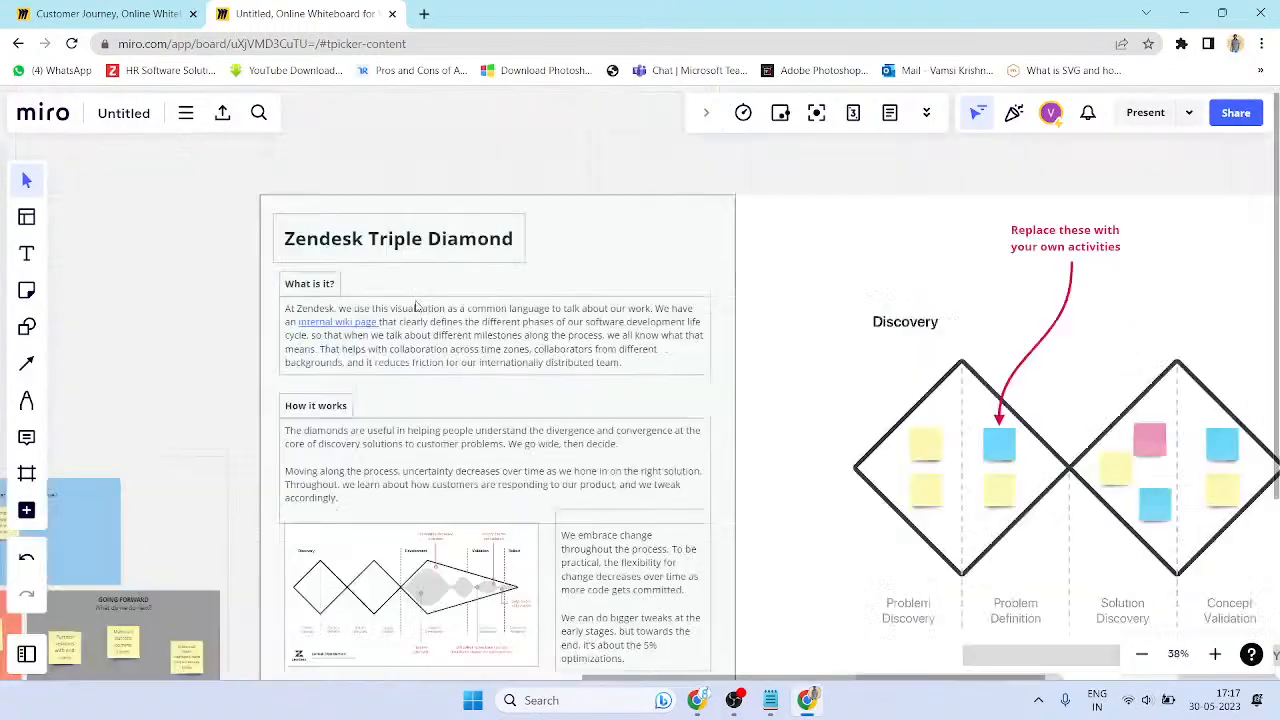
{"action": "left_click", "coordinate": [970, 424]}
{"action": "left_click_drag", "start_coordinate": [943, 368], "coordinate": [456, 277]}
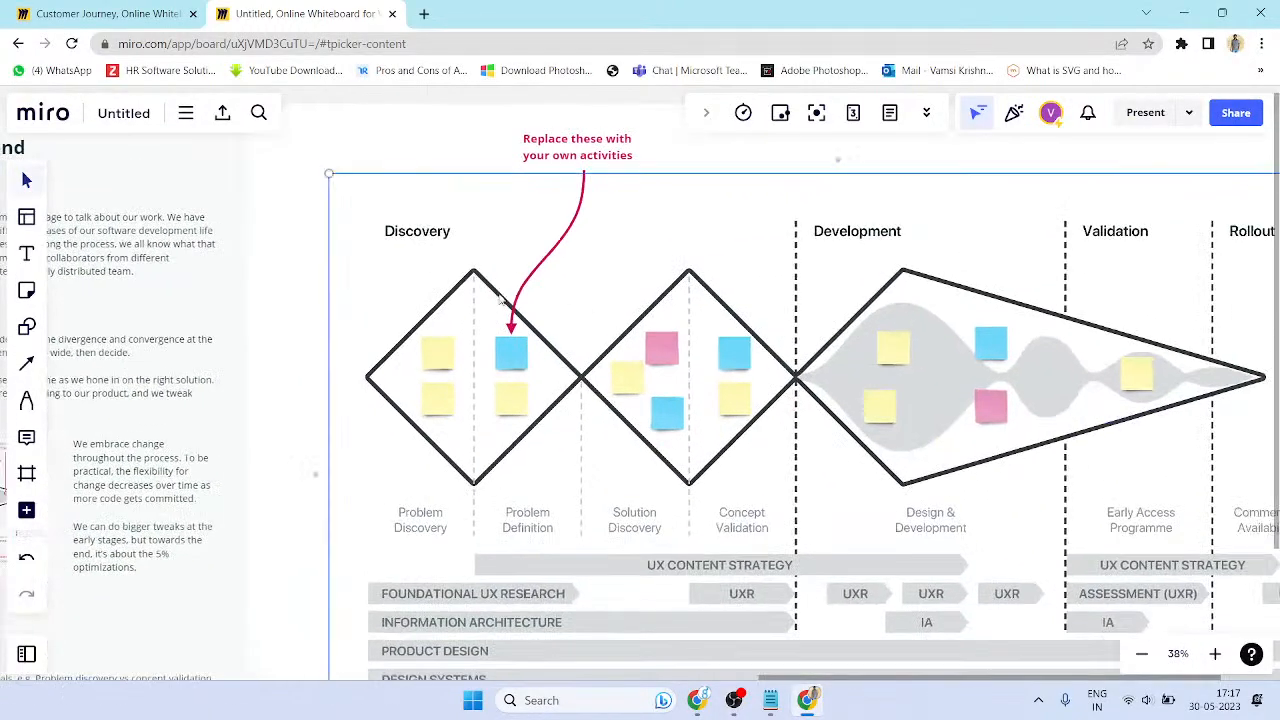
- Select several yellow sticky notes in the diagram, then the whole Triple Diamond frame
{"action": "left_click", "coordinate": [524, 362]}
{"action": "left_click", "coordinate": [515, 401]}
{"action": "left_click", "coordinate": [437, 405]}
{"action": "left_click", "coordinate": [437, 352]}
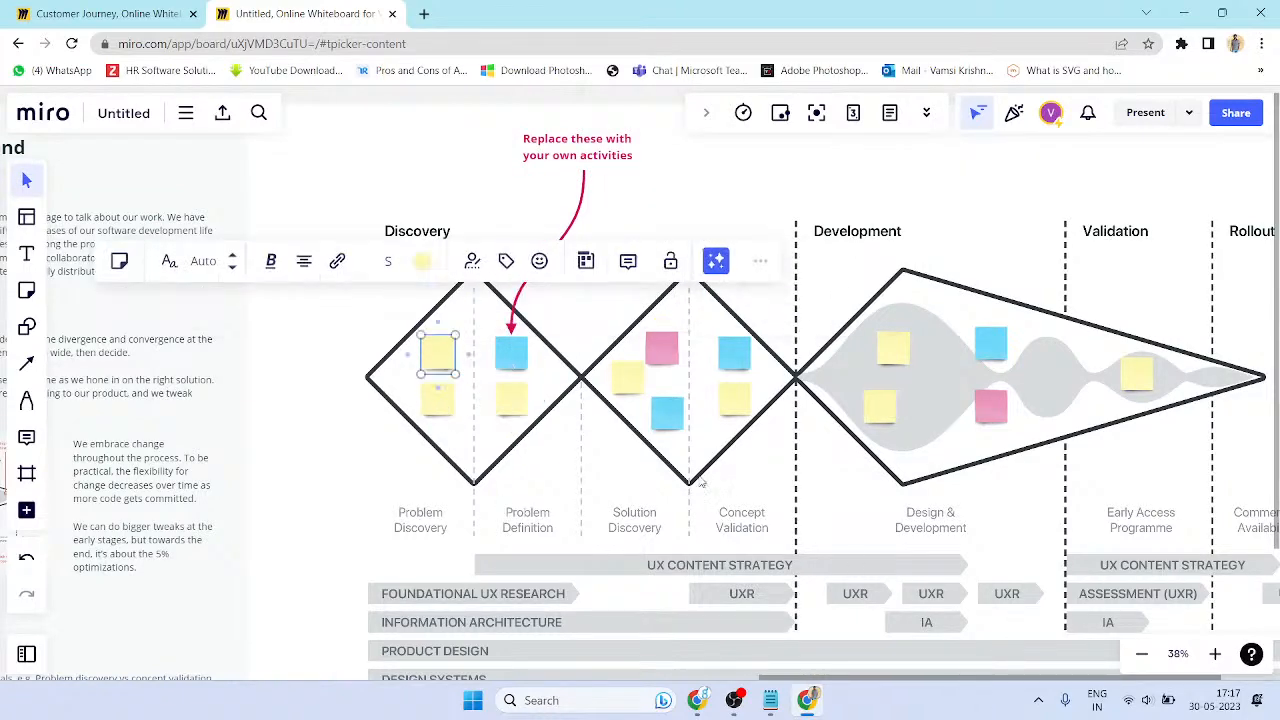
{"action": "scroll", "coordinate": [720, 482], "scroll_direction": "down", "scroll_amount": 1}
{"action": "scroll", "coordinate": [660, 420], "scroll_direction": "down", "scroll_amount": 1}
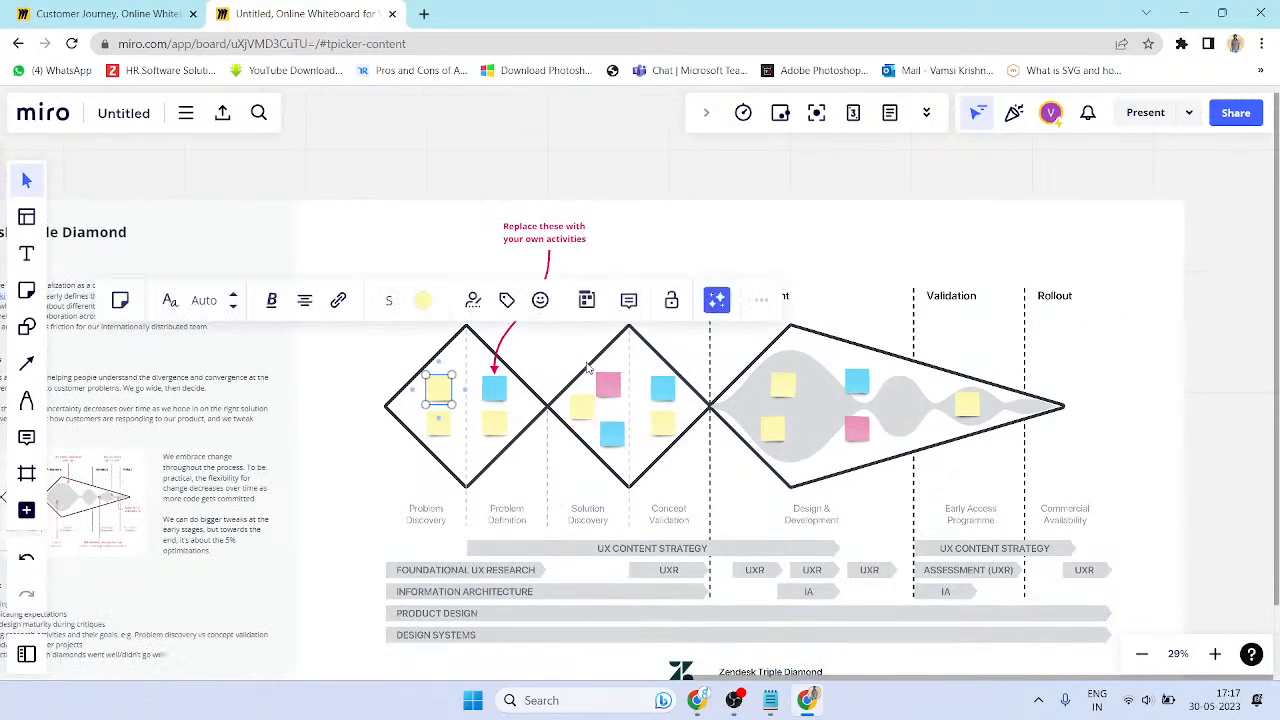
{"action": "left_click", "coordinate": [380, 418]}
- Zoom out and pan over to the mind map, zooming in to 67% on empty space
{"action": "scroll", "coordinate": [690, 462], "scroll_direction": "right", "scroll_amount": 5}
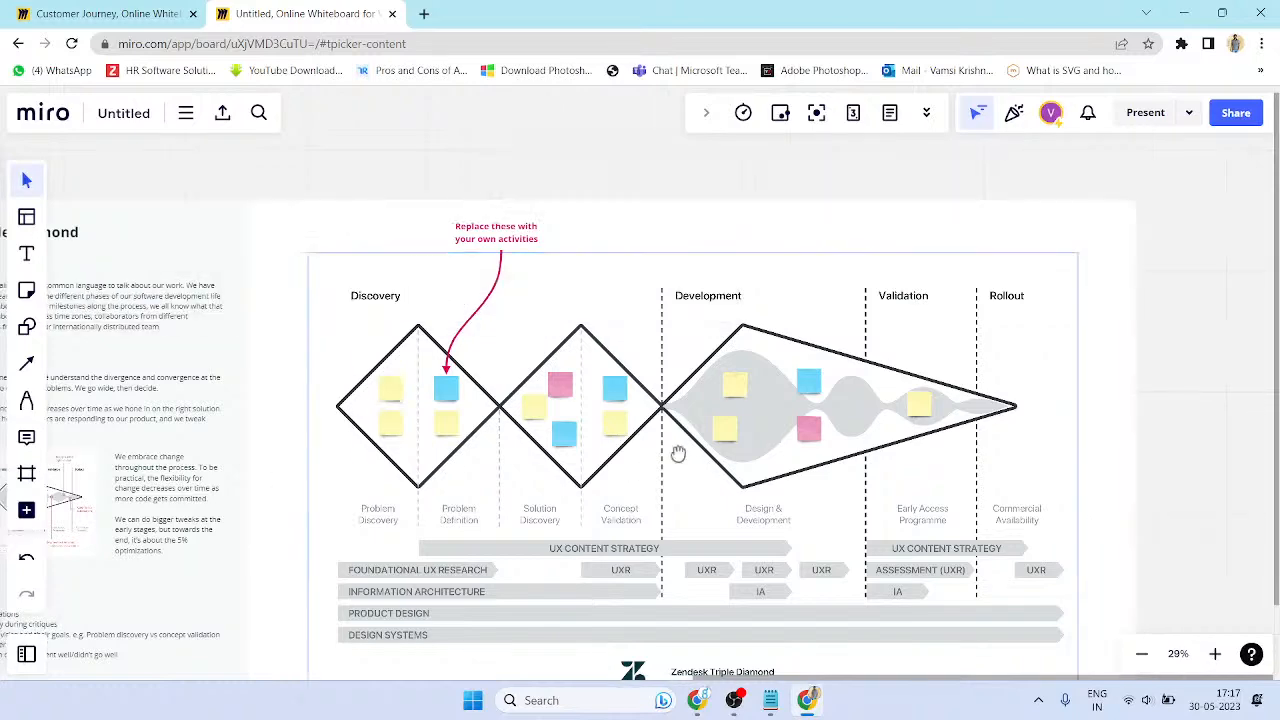
{"action": "scroll", "coordinate": [651, 434], "scroll_direction": "down", "scroll_amount": 3}
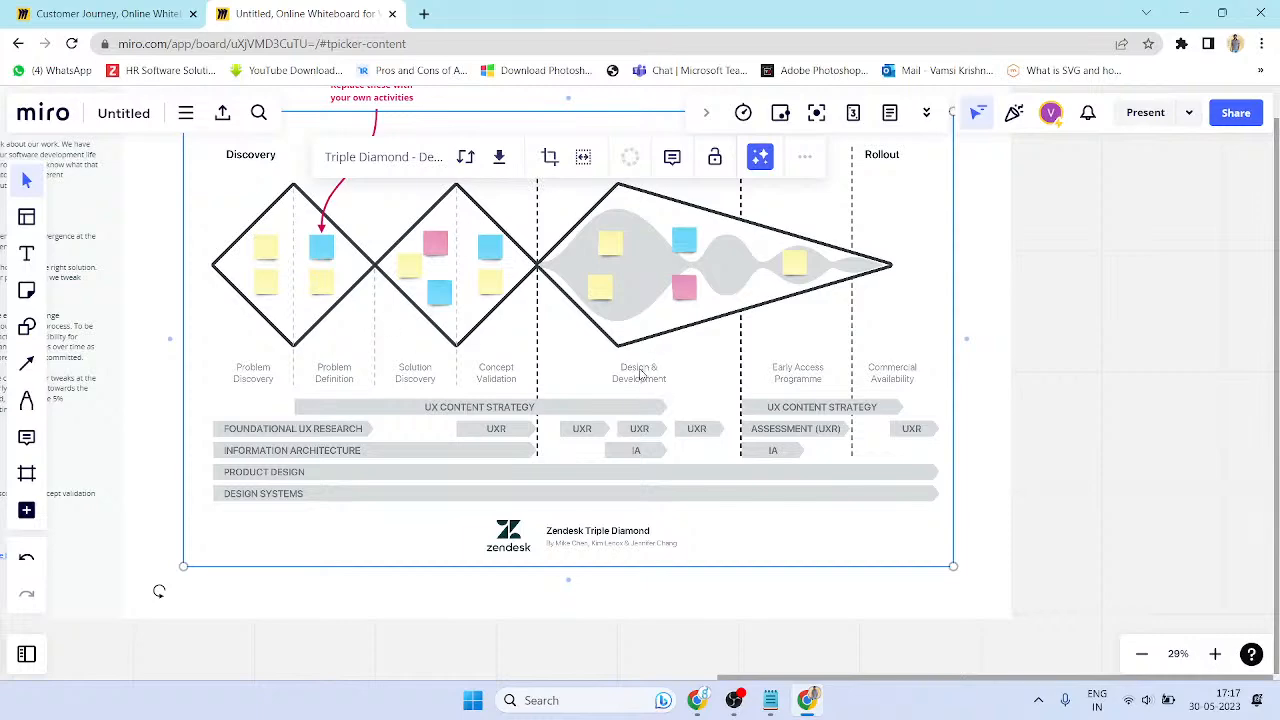
{"action": "scroll", "coordinate": [651, 484], "scroll_direction": "down", "scroll_amount": 3}
{"action": "key", "text": "space"}
{"action": "left_click_drag", "start_coordinate": [622, 450], "coordinate": [926, 476]}
{"action": "left_click_drag", "start_coordinate": [357, 267], "coordinate": [638, 333]}
{"action": "left_click_drag", "start_coordinate": [146, 489], "coordinate": [826, 312]}
{"action": "left_click_drag", "start_coordinate": [706, 426], "coordinate": [756, 284]}
{"action": "scroll", "coordinate": [467, 357], "scroll_direction": "up", "scroll_amount": 4}
{"action": "scroll", "coordinate": [467, 357], "scroll_direction": "up", "scroll_amount": 3}
- Add a text item reading 'UX Case Study' in empty space beside the mind map
{"action": "left_click_drag", "start_coordinate": [421, 266], "coordinate": [646, 300]}
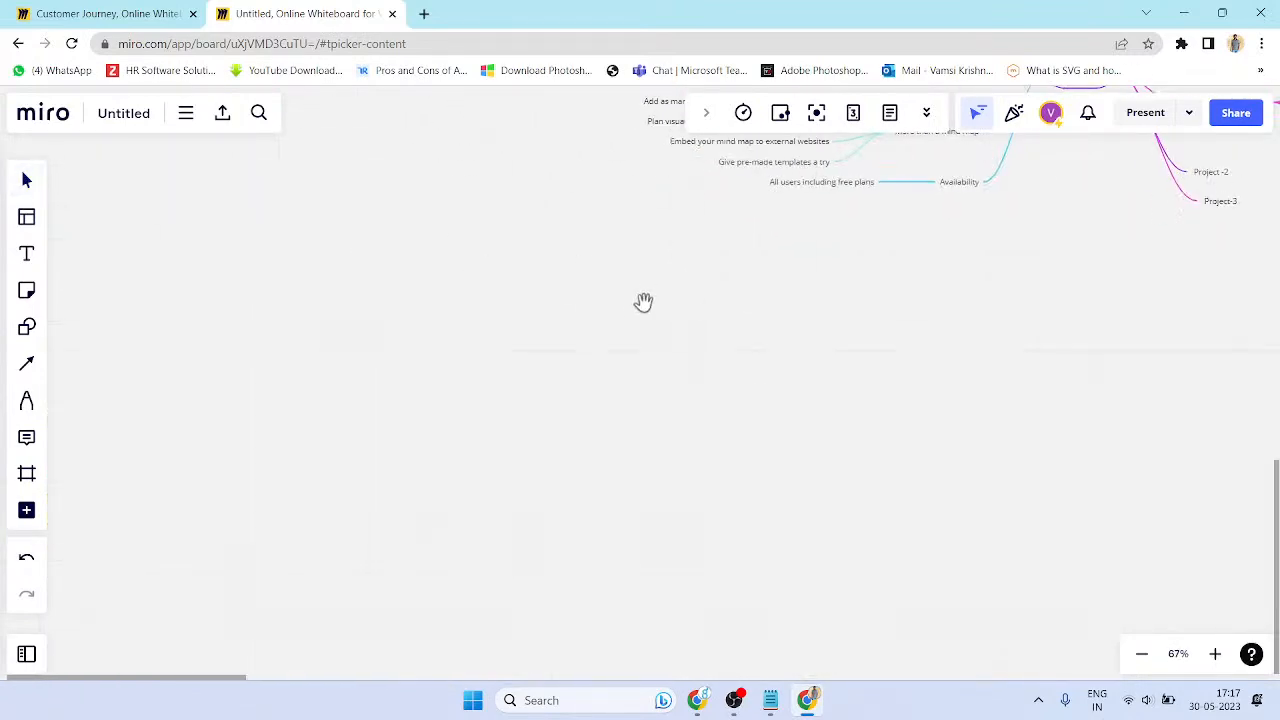
{"action": "left_click", "coordinate": [28, 253]}
{"action": "left_click", "coordinate": [442, 246]}
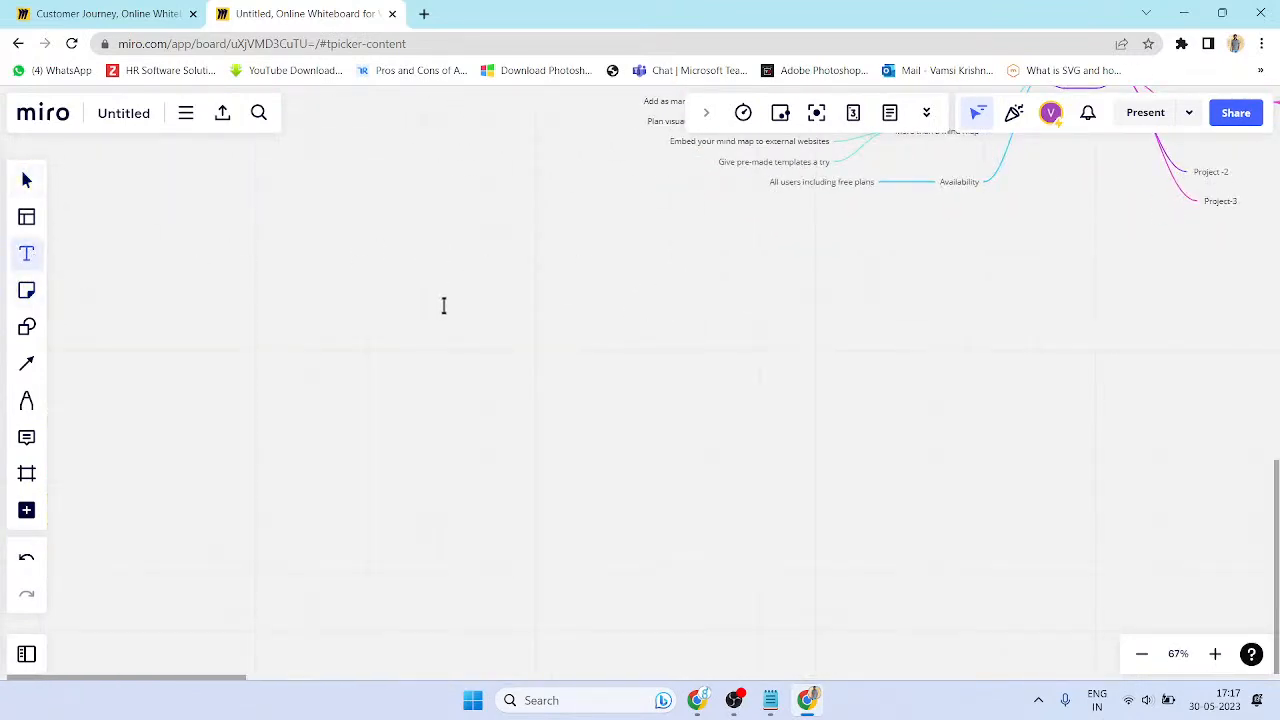
{"action": "type", "text": "Good morn"}
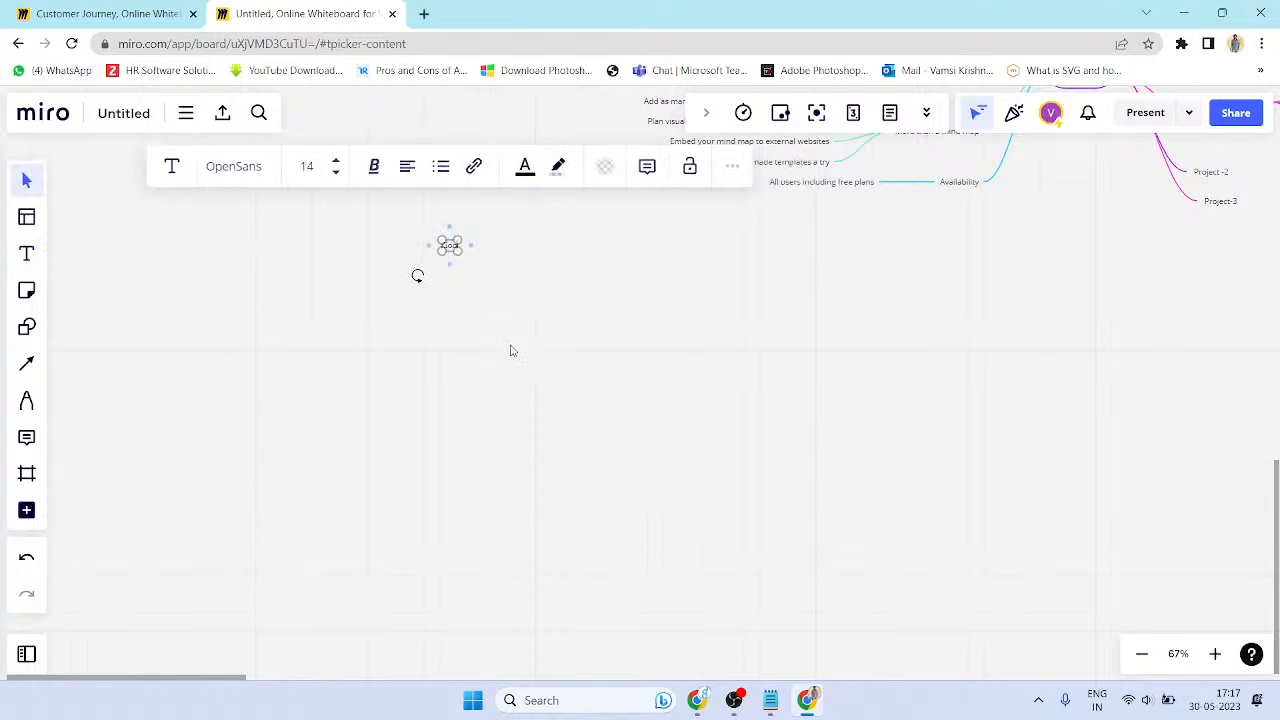
{"action": "key", "text": "BackSpace"}
{"action": "key", "text": "BackSpace"}
{"action": "key", "text": "BackSpace"}
{"action": "type", "text": "or"}
{"action": "key", "text": "BackSpace"}
{"action": "key", "text": "BackSpace"}
{"action": "key", "text": "BackSpace"}
{"action": "key", "text": "BackSpace"}
{"action": "key", "text": "BackSpace"}
{"action": "key", "text": "BackSpace"}
{"action": "key", "text": "BackSpace"}
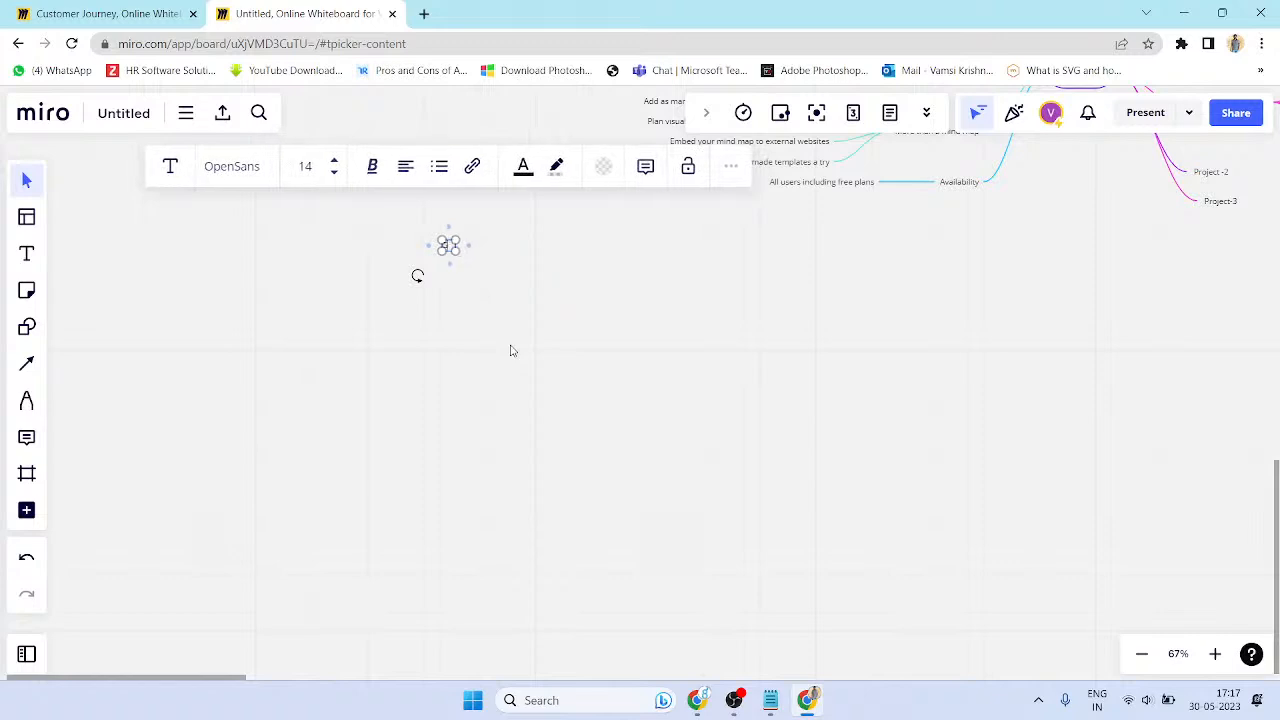
{"action": "type", "text": "Go Cas"}
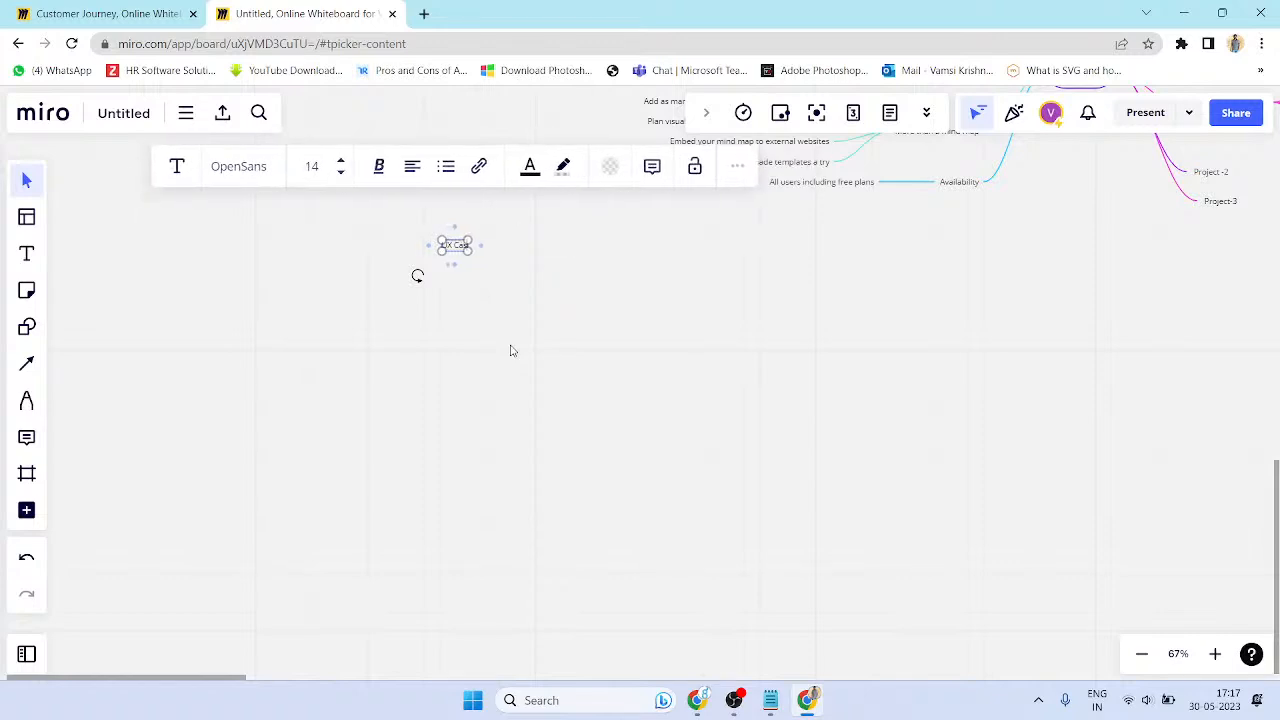
{"action": "type", "text": "e Study"}
- Set the text to font size 48, format it as a bulleted list, and start adding a link
{"action": "key", "text": "ctrl+a"}
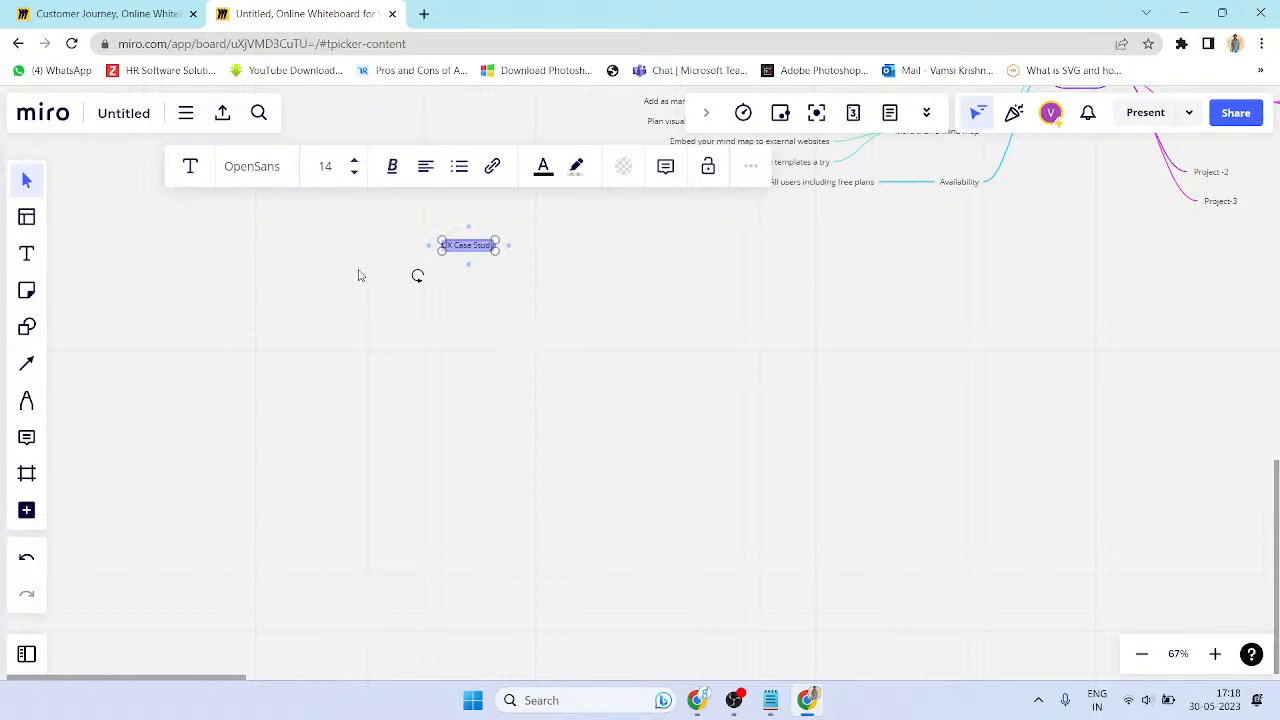
{"action": "left_click", "coordinate": [354, 161]}
{"action": "left_click", "coordinate": [354, 161]}
{"action": "left_click", "coordinate": [354, 161]}
{"action": "left_click", "coordinate": [354, 161]}
{"action": "left_click", "coordinate": [354, 161]}
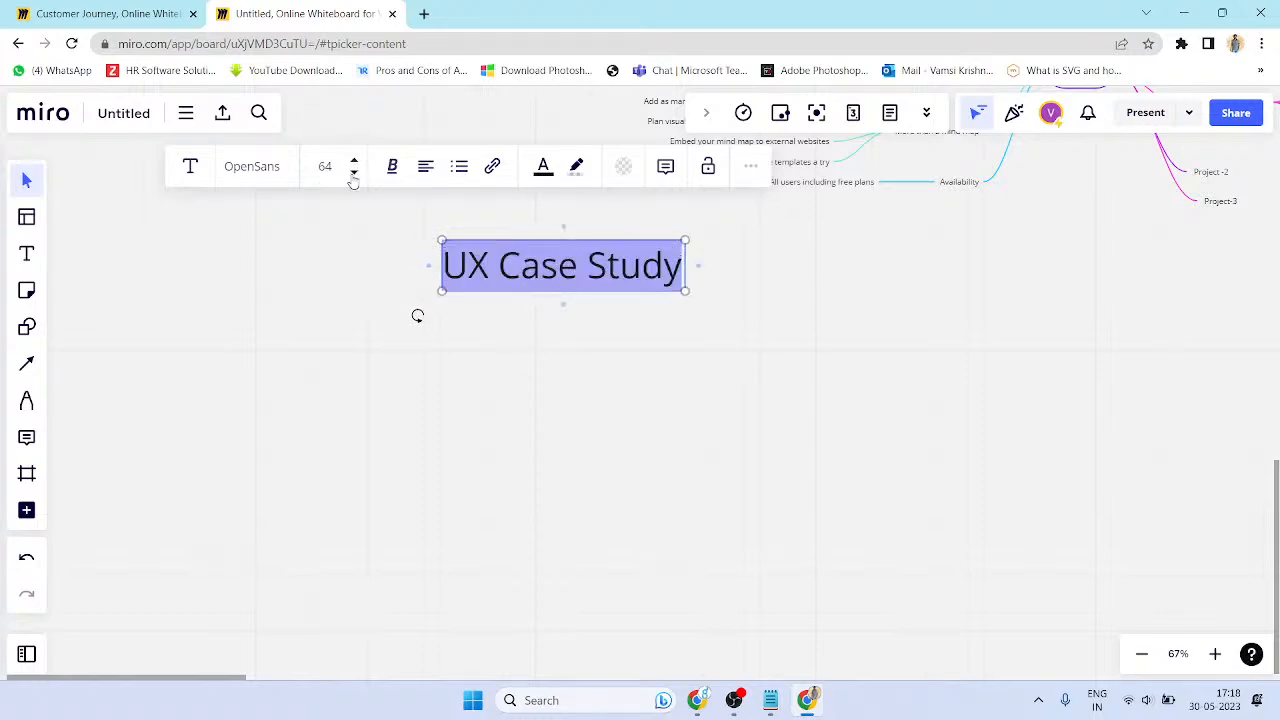
{"action": "left_click", "coordinate": [354, 172]}
{"action": "left_click", "coordinate": [392, 166]}
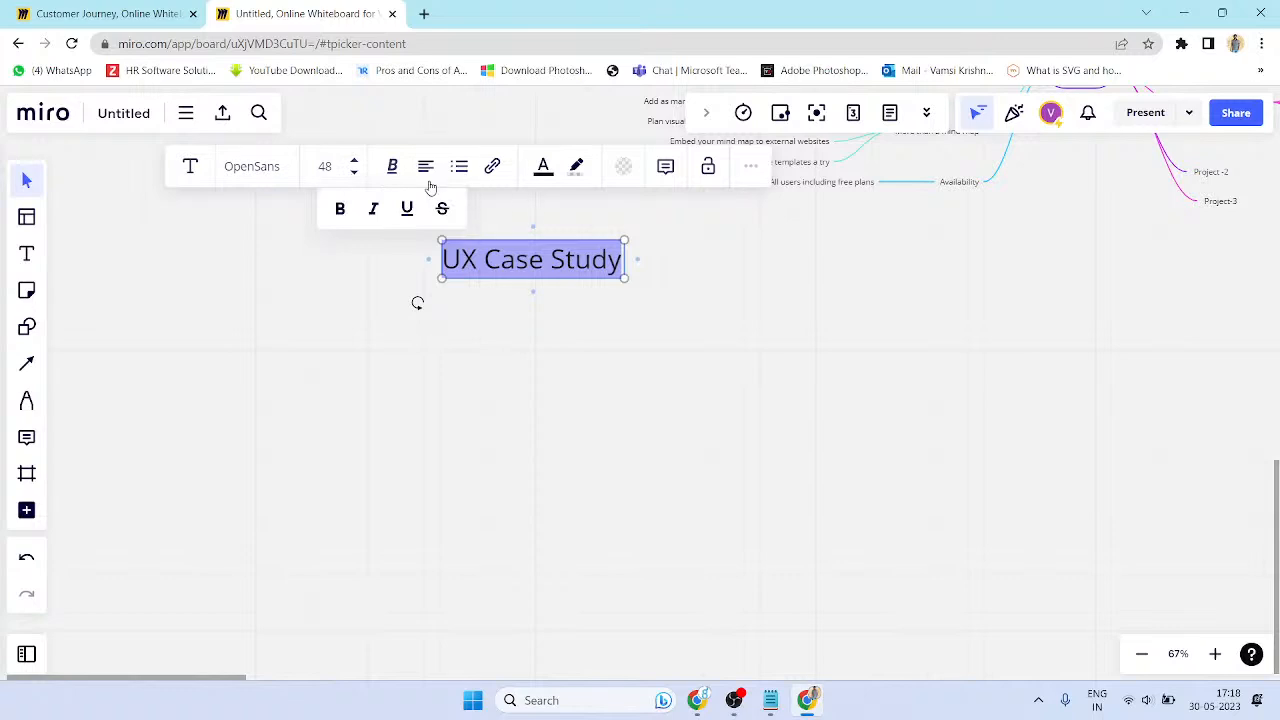
{"action": "left_click", "coordinate": [459, 167]}
{"action": "left_click", "coordinate": [489, 212]}
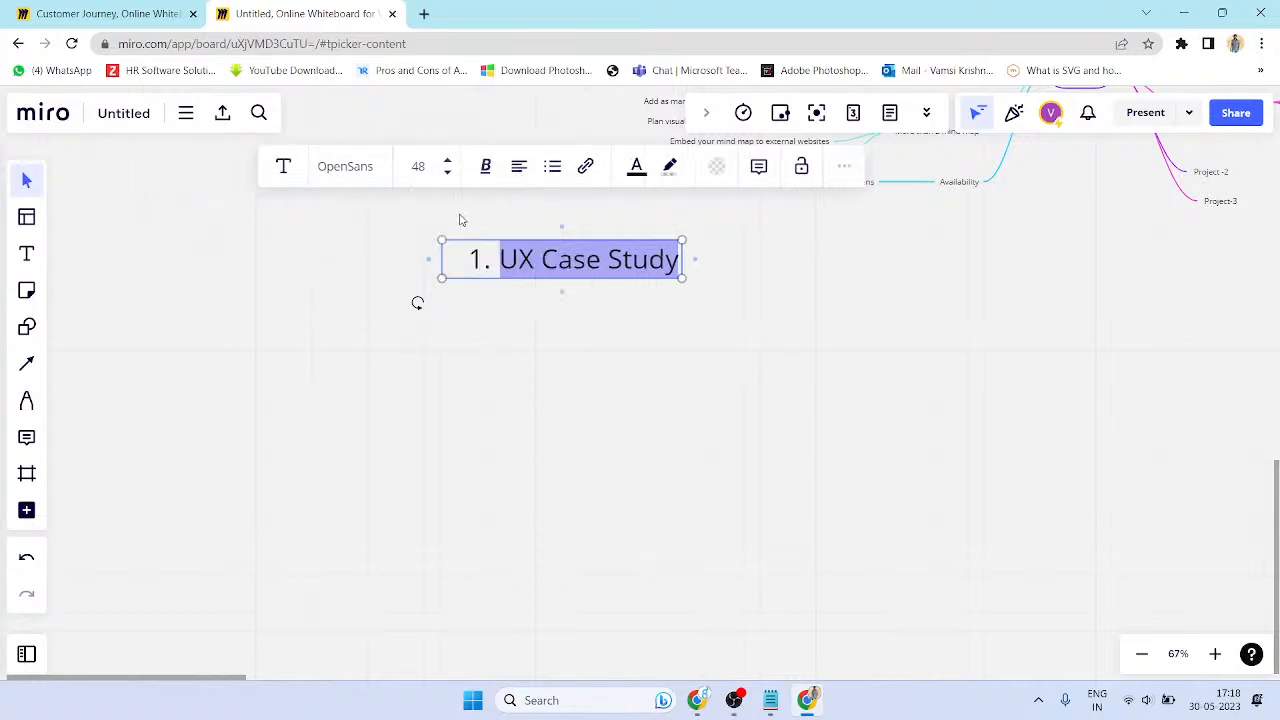
{"action": "left_click", "coordinate": [552, 167]}
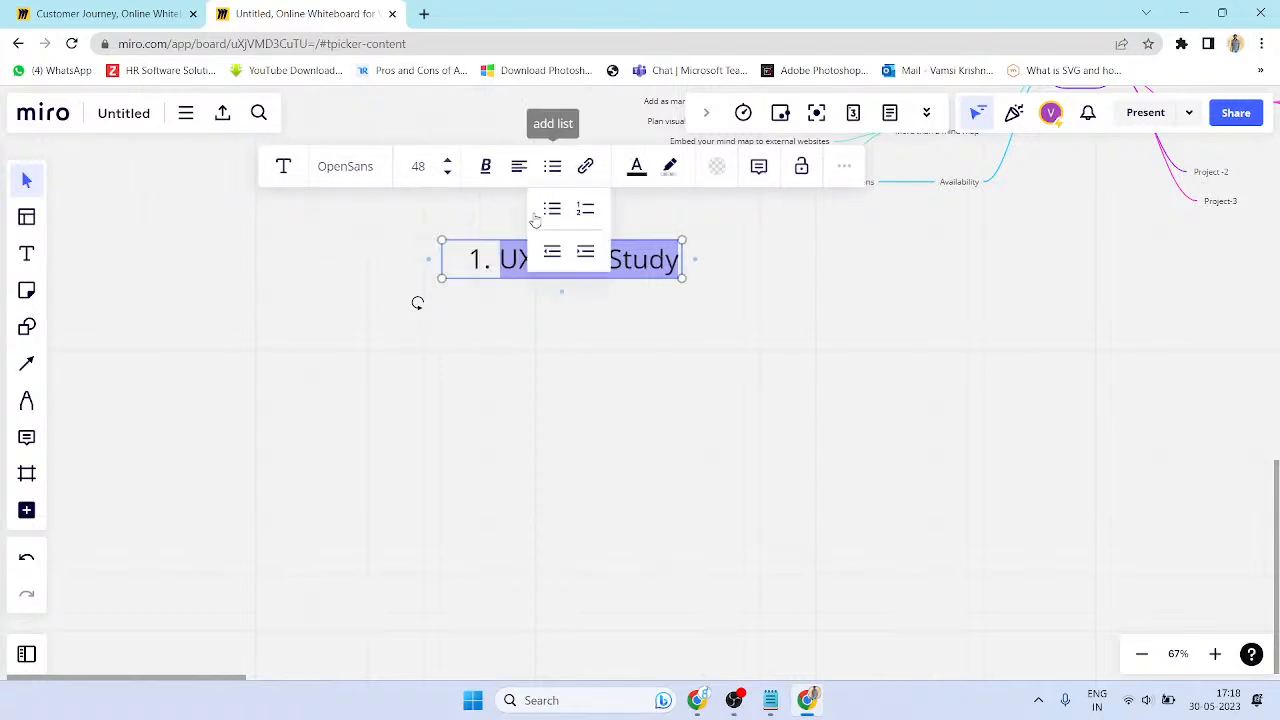
{"action": "left_click", "coordinate": [545, 213]}
{"action": "left_click", "coordinate": [522, 167]}
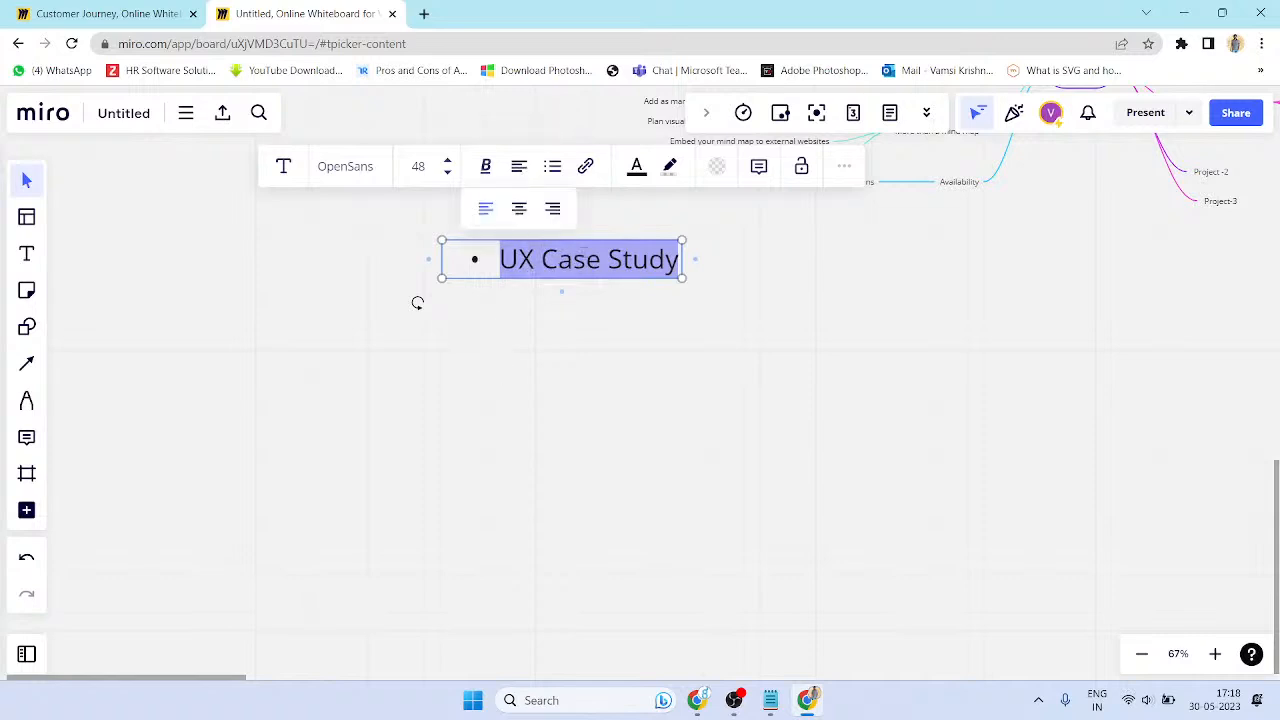
{"action": "left_click", "coordinate": [588, 167]}
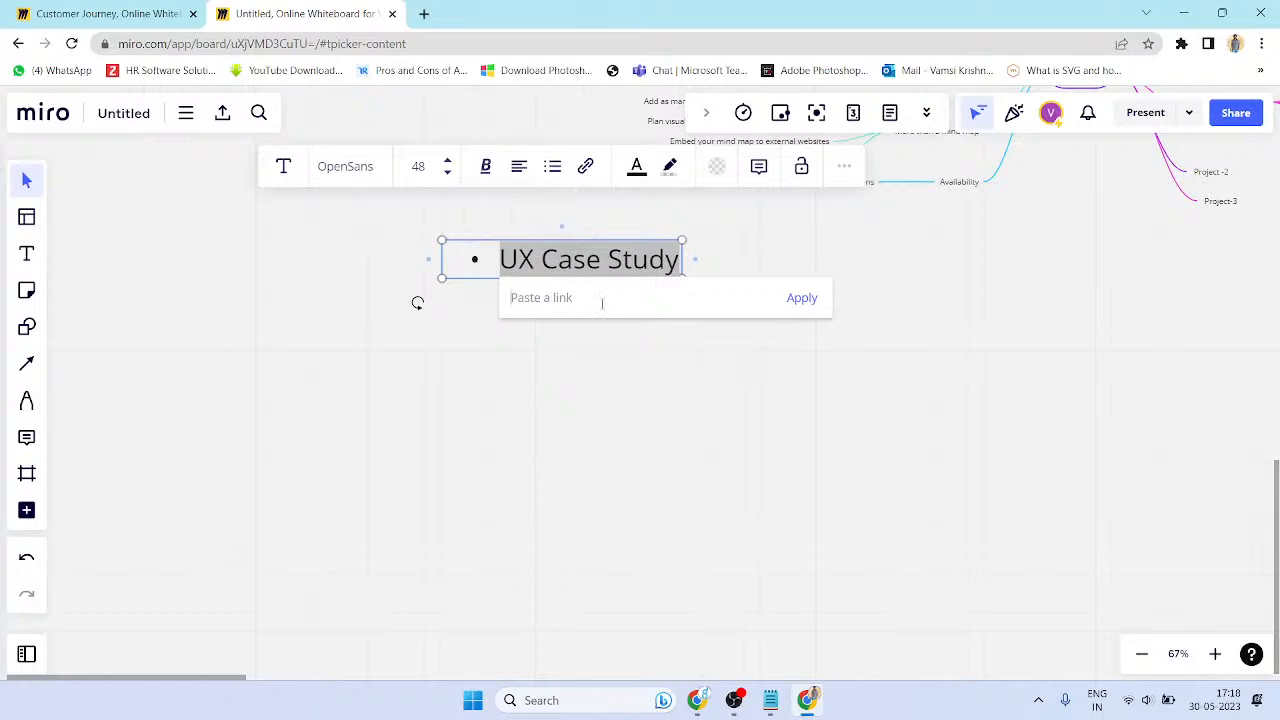
- Google 'ux case study', open the UXfolio showcase, and paste its URL into the link box
{"action": "left_click", "coordinate": [424, 13]}
{"action": "type", "text": "ux "}
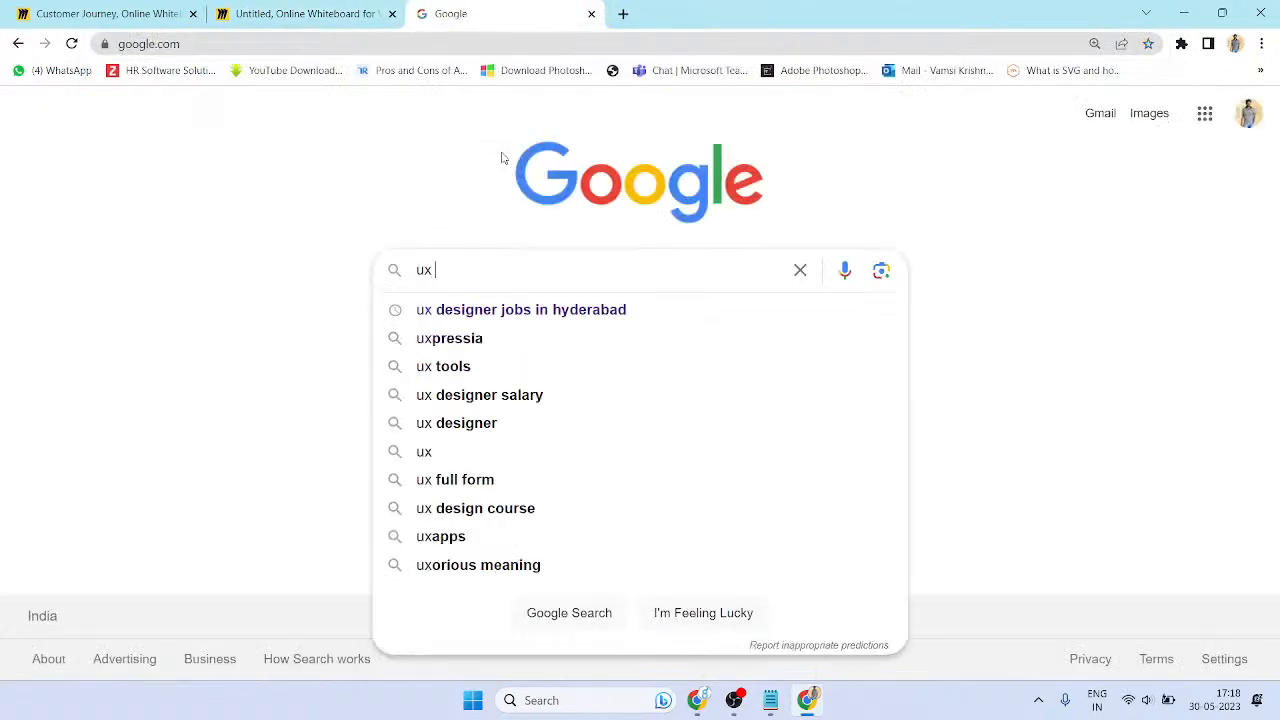
{"action": "type", "text": "case study"}
{"action": "key", "text": "Return"}
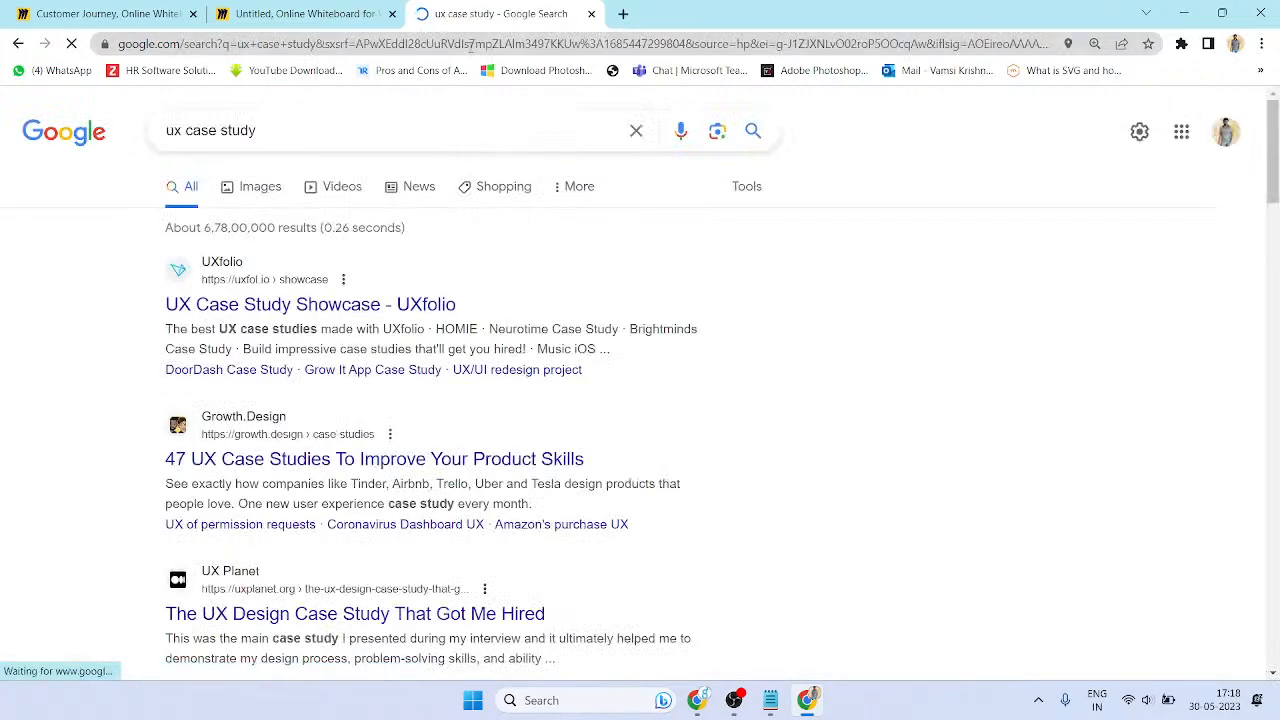
{"action": "left_click", "coordinate": [471, 46]}
{"action": "key", "text": "ctrl+c"}
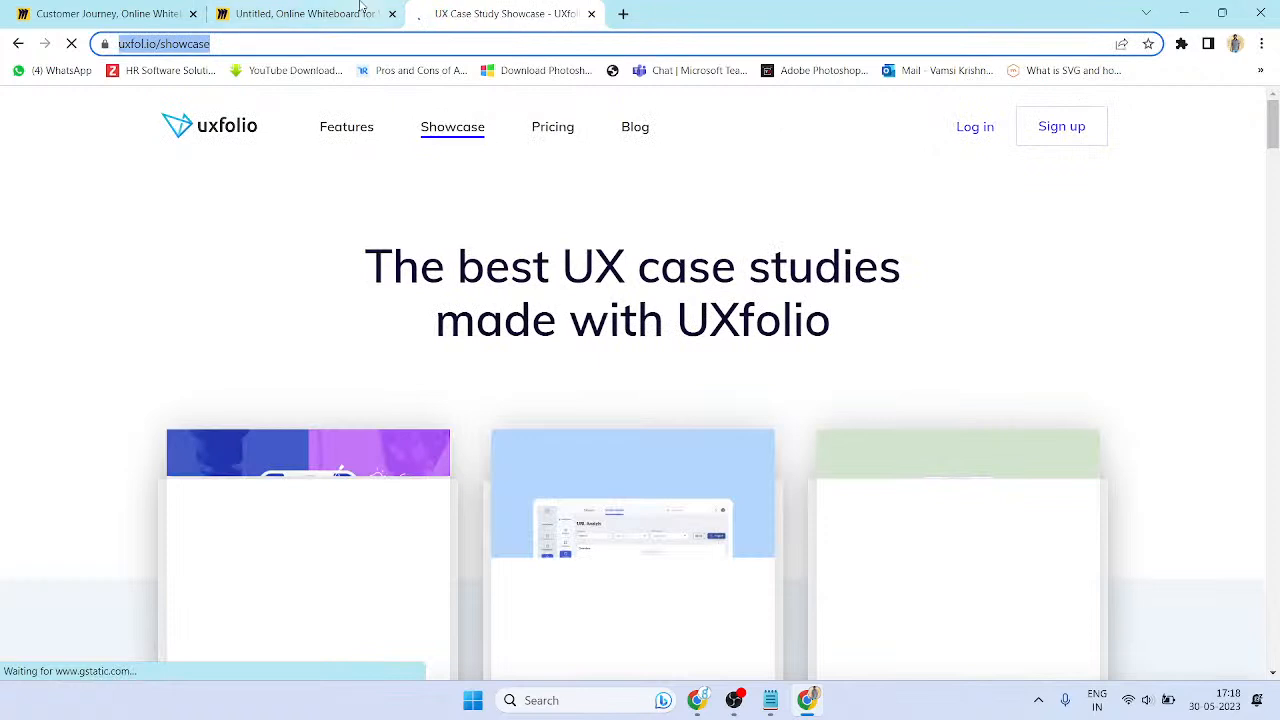
{"action": "left_click", "coordinate": [368, 12]}
{"action": "key", "text": "ctrl+v"}
- Apply the UXfolio link to 'UX Case Study' and test it, closing the opened showcase tabs
{"action": "left_click", "coordinate": [795, 297]}
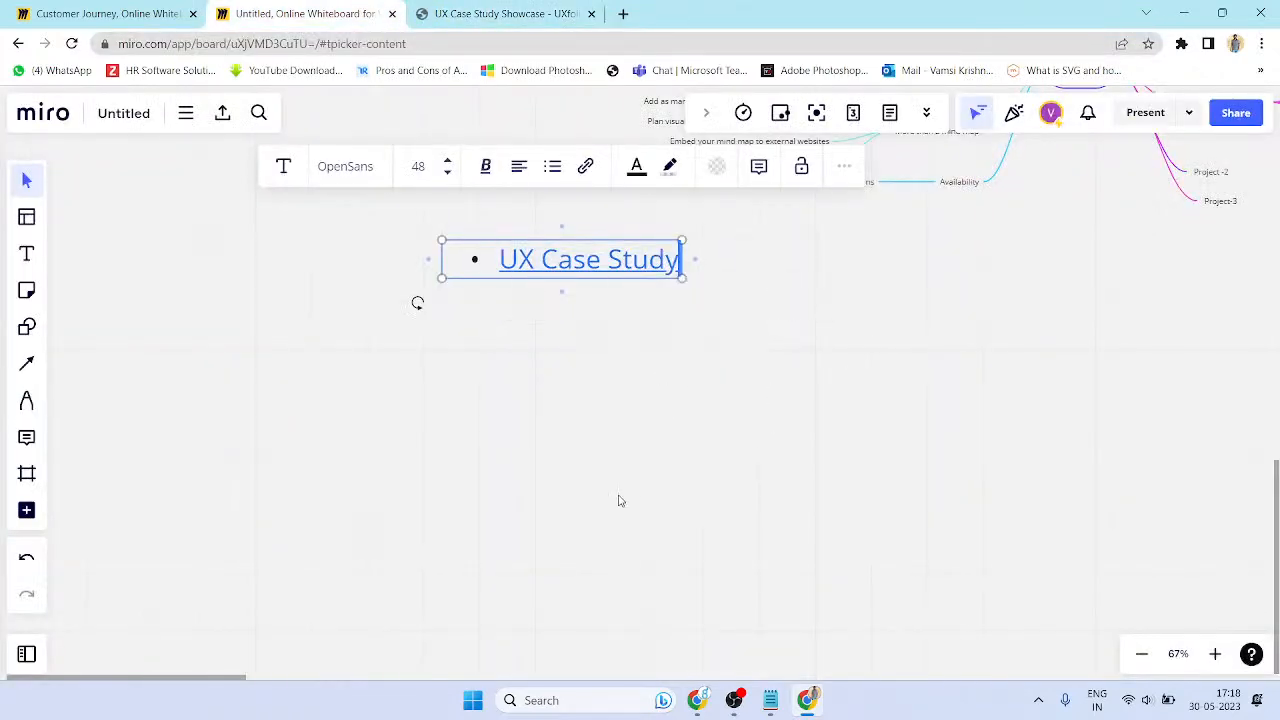
{"action": "left_click", "coordinate": [598, 274]}
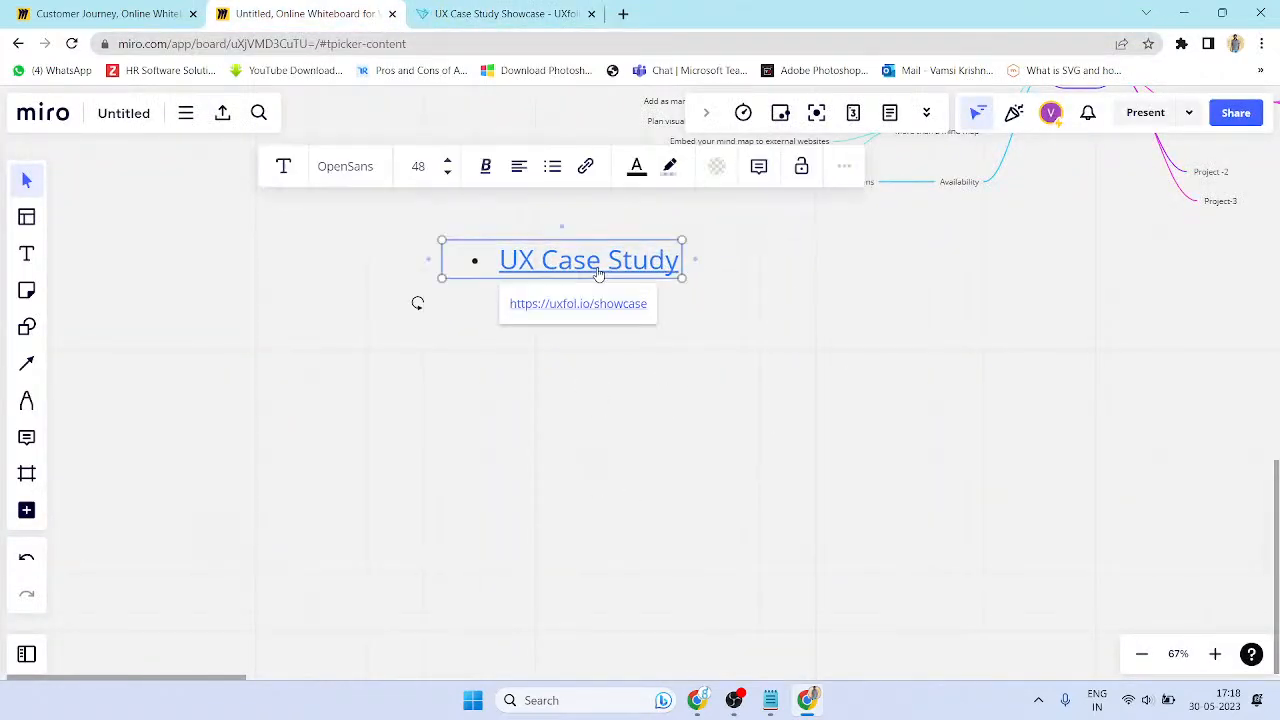
{"action": "left_click", "coordinate": [594, 303]}
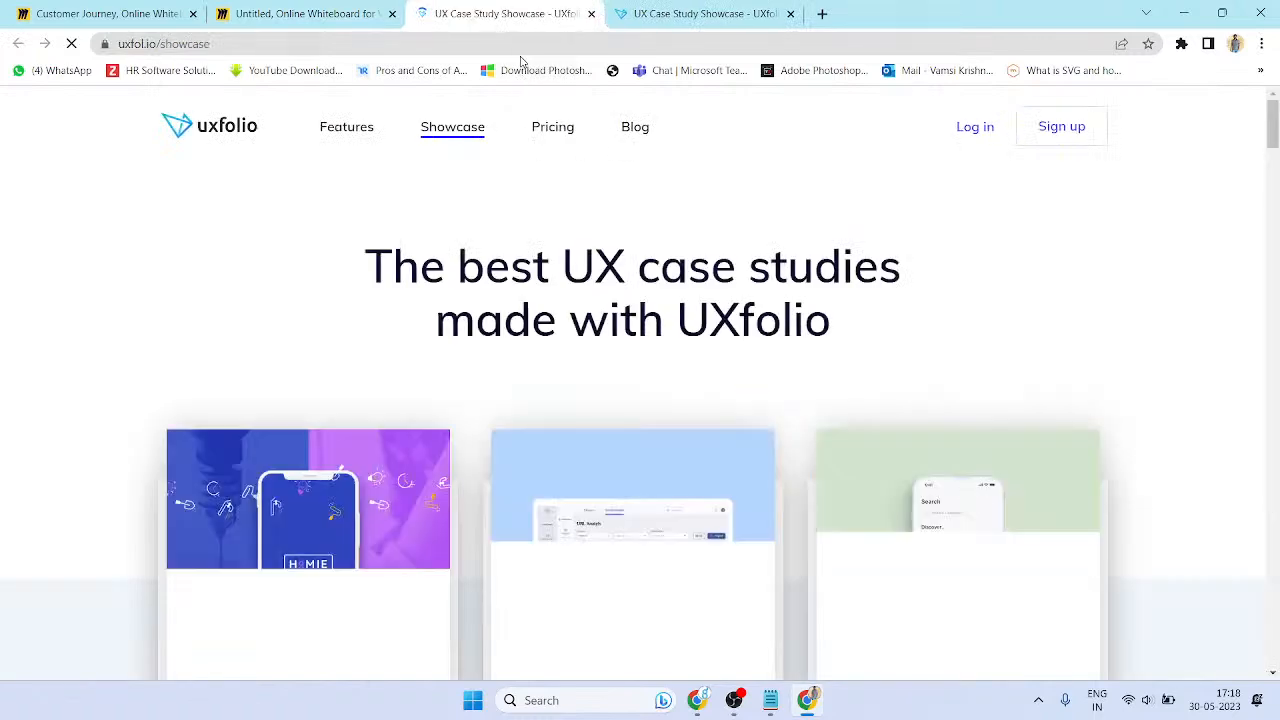
{"action": "key", "text": "ctrl+w"}
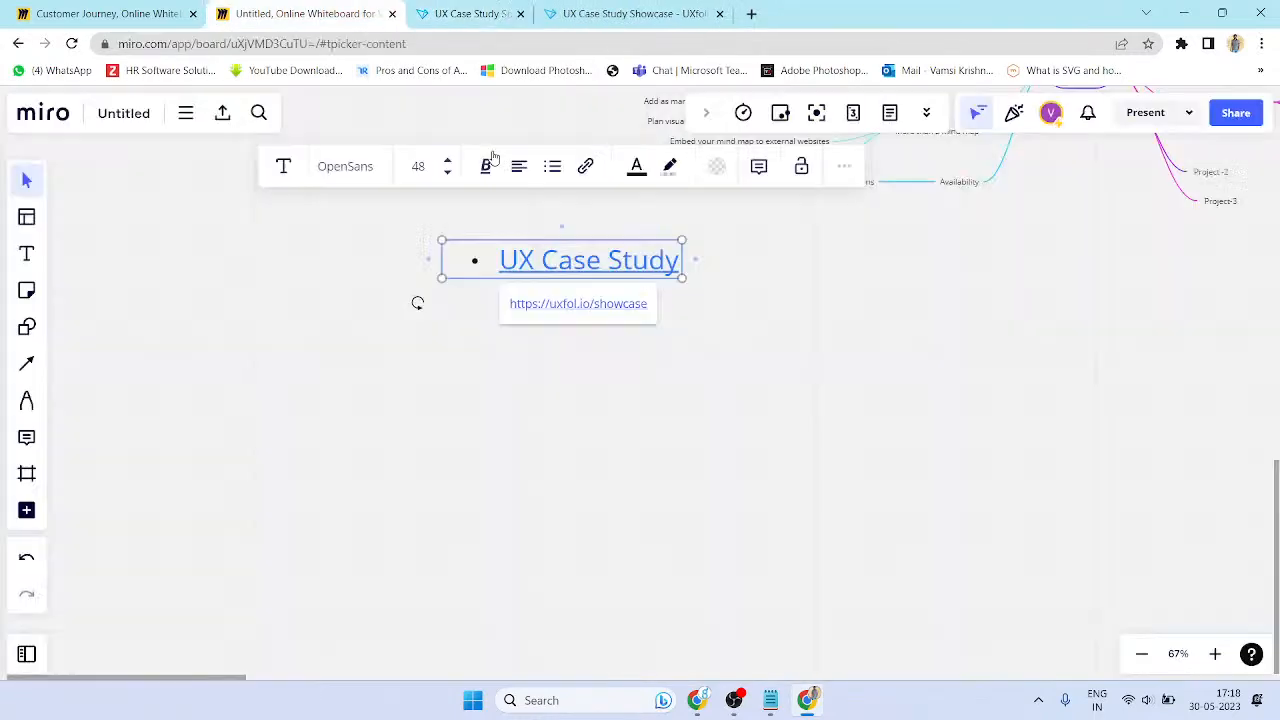
{"action": "left_click", "coordinate": [467, 8]}
{"action": "key", "text": "ctrl+w"}
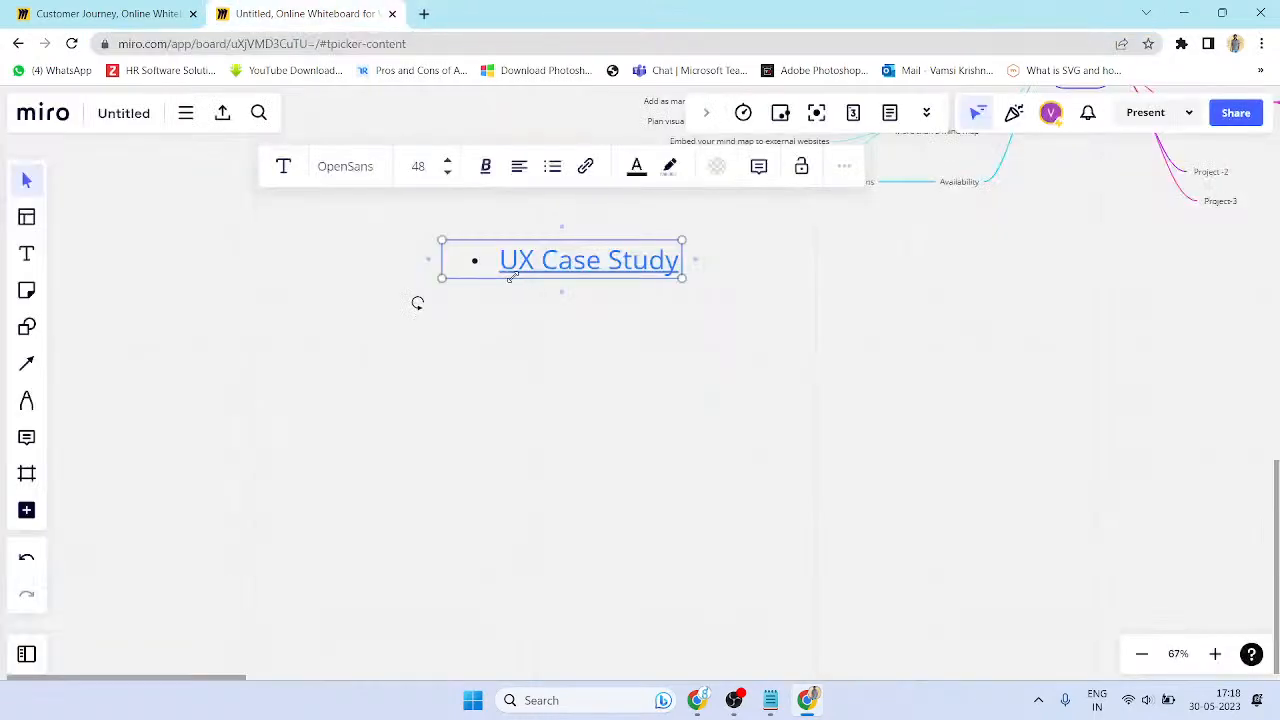
{"action": "key", "text": "ctrl+z"}
{"action": "key", "text": "ctrl+shift+z"}
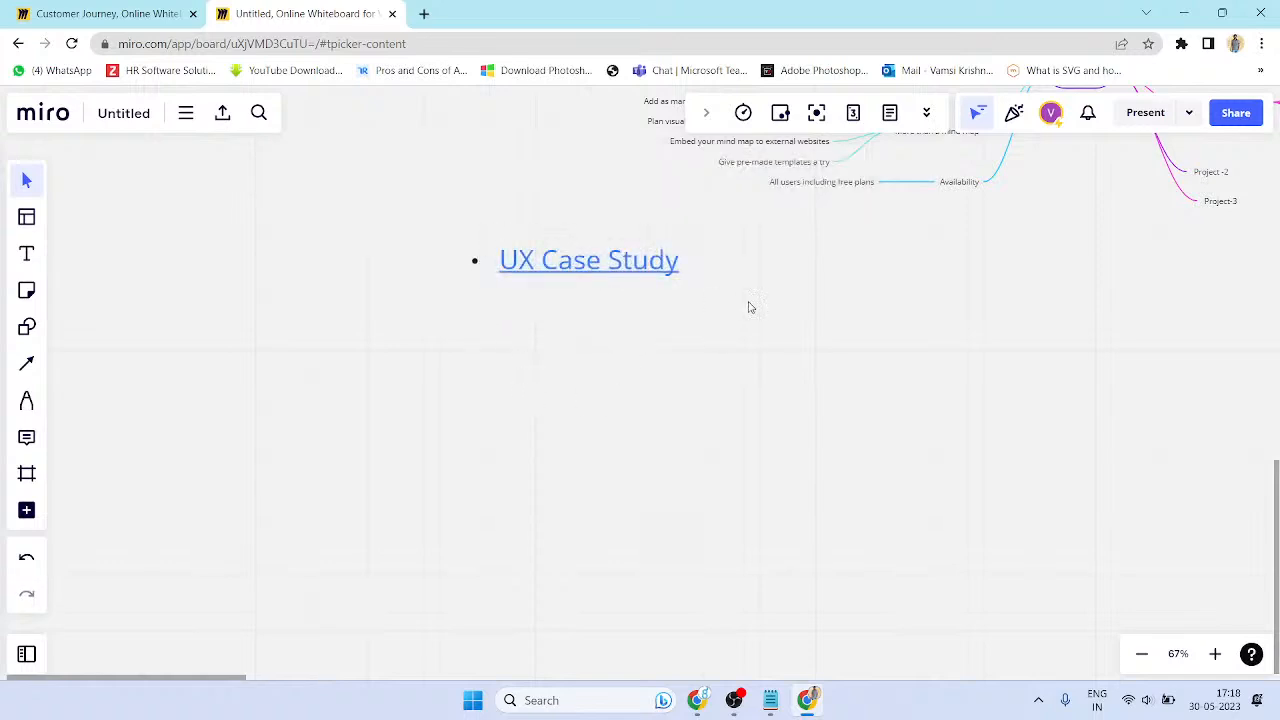
{"action": "left_click", "coordinate": [629, 305]}
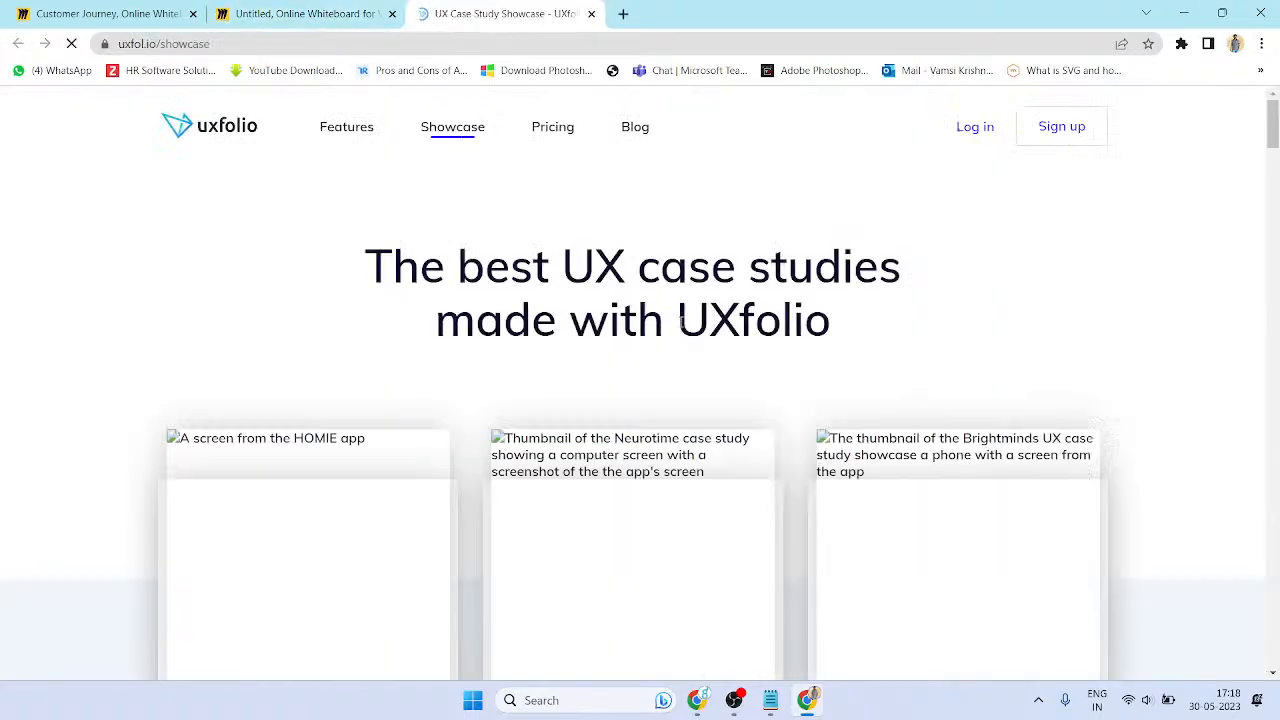
{"action": "key", "text": "ctrl+w"}
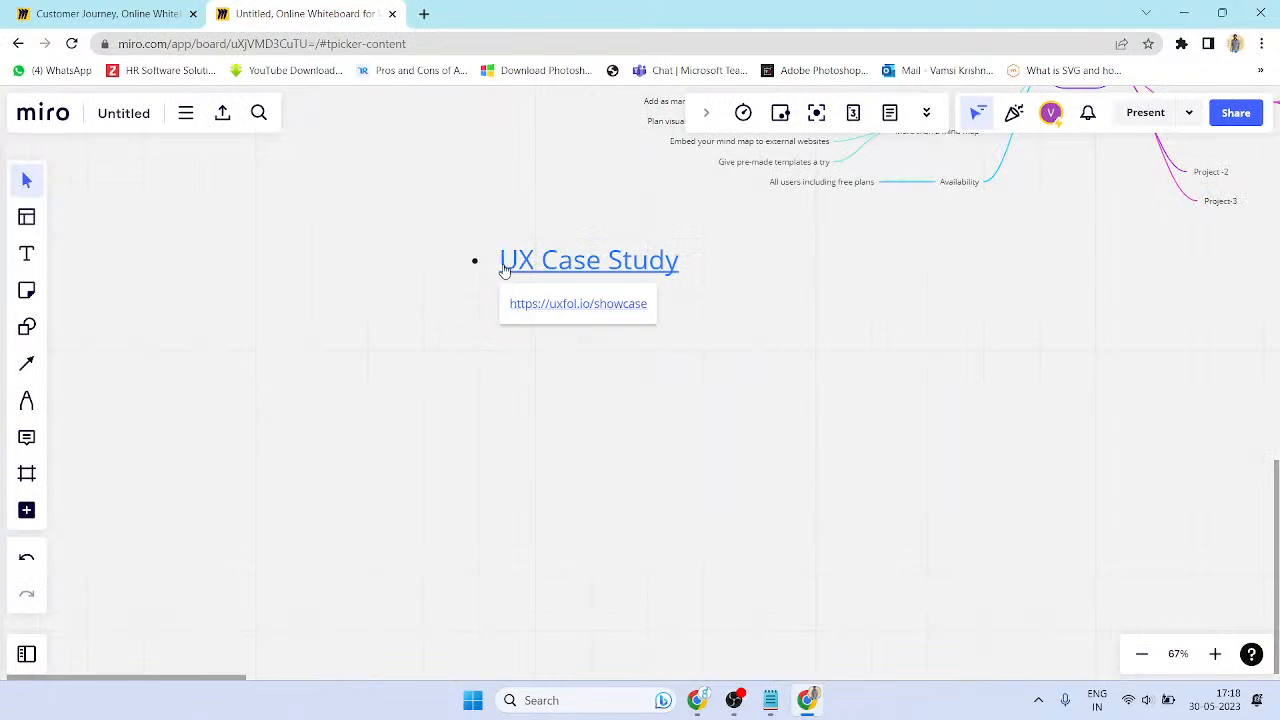
- Remove the link from the 'UX Case Study' text so it is plain again
{"action": "double_click", "coordinate": [533, 260]}
{"action": "key", "text": "ctrl+a"}
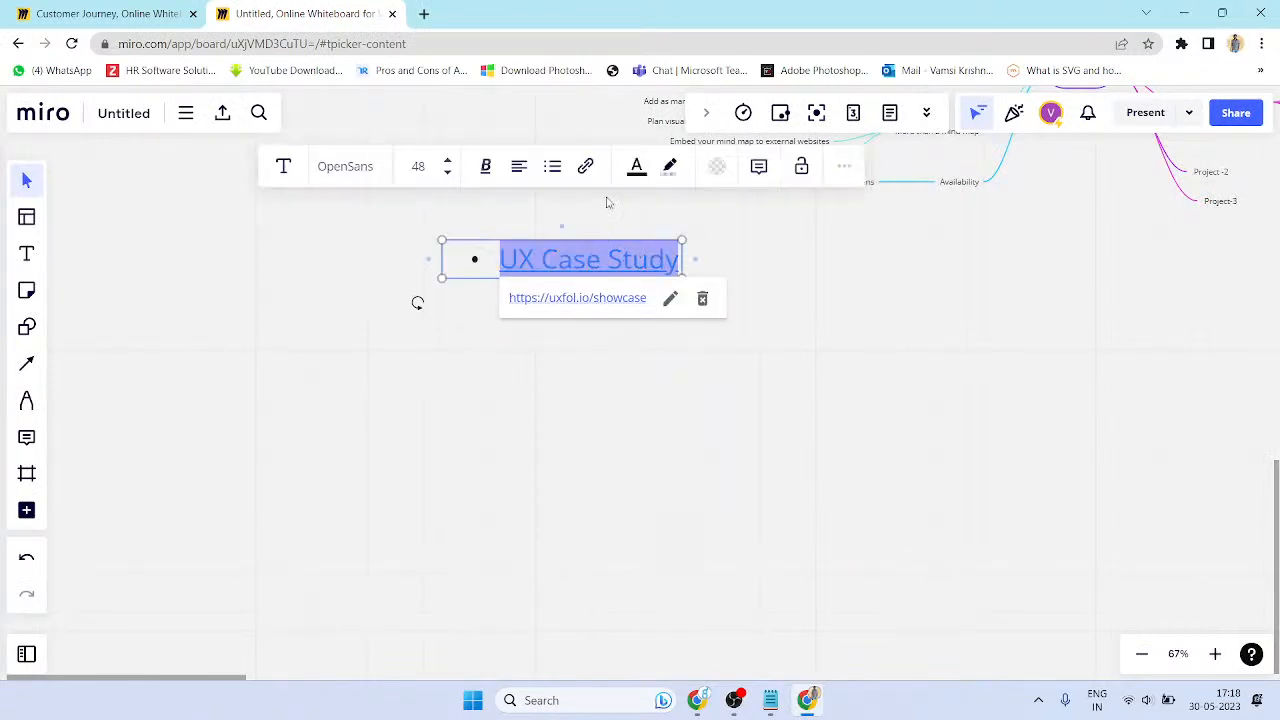
{"action": "left_click", "coordinate": [585, 166]}
{"action": "key", "text": "ctrl+a"}
{"action": "key", "text": "BackSpace"}
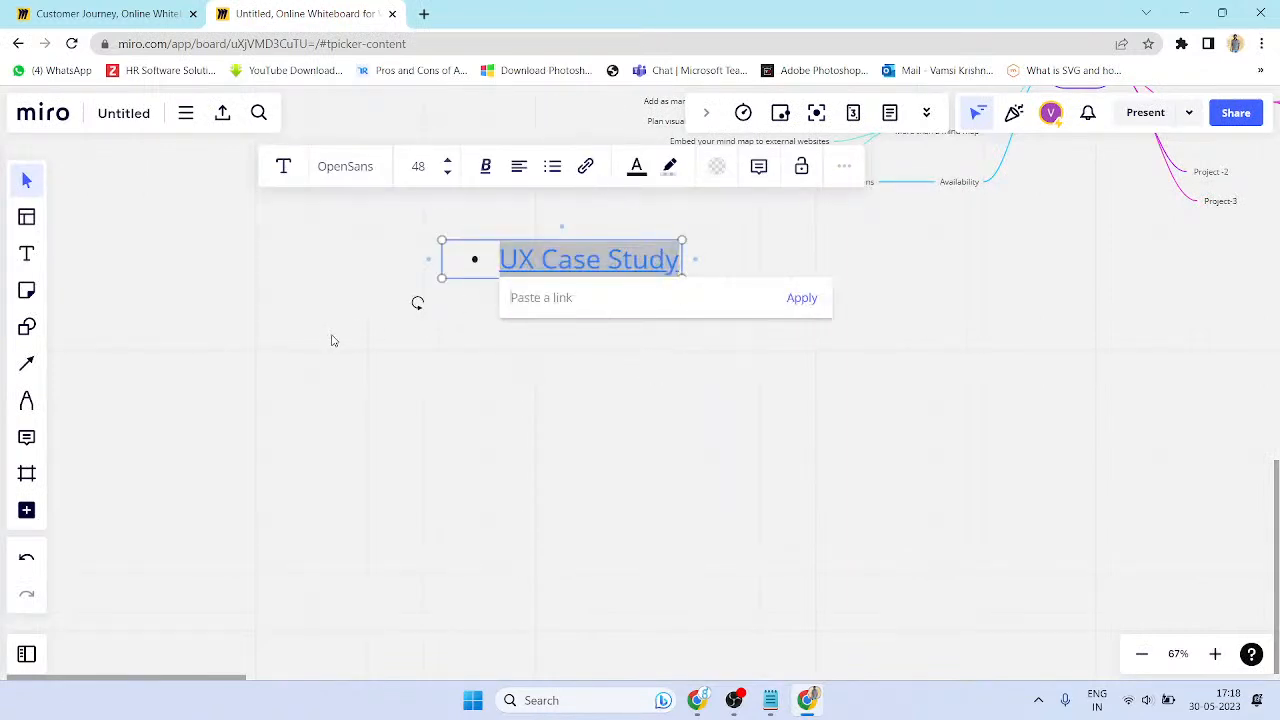
{"action": "left_click", "coordinate": [803, 299]}
{"action": "left_click", "coordinate": [763, 403]}
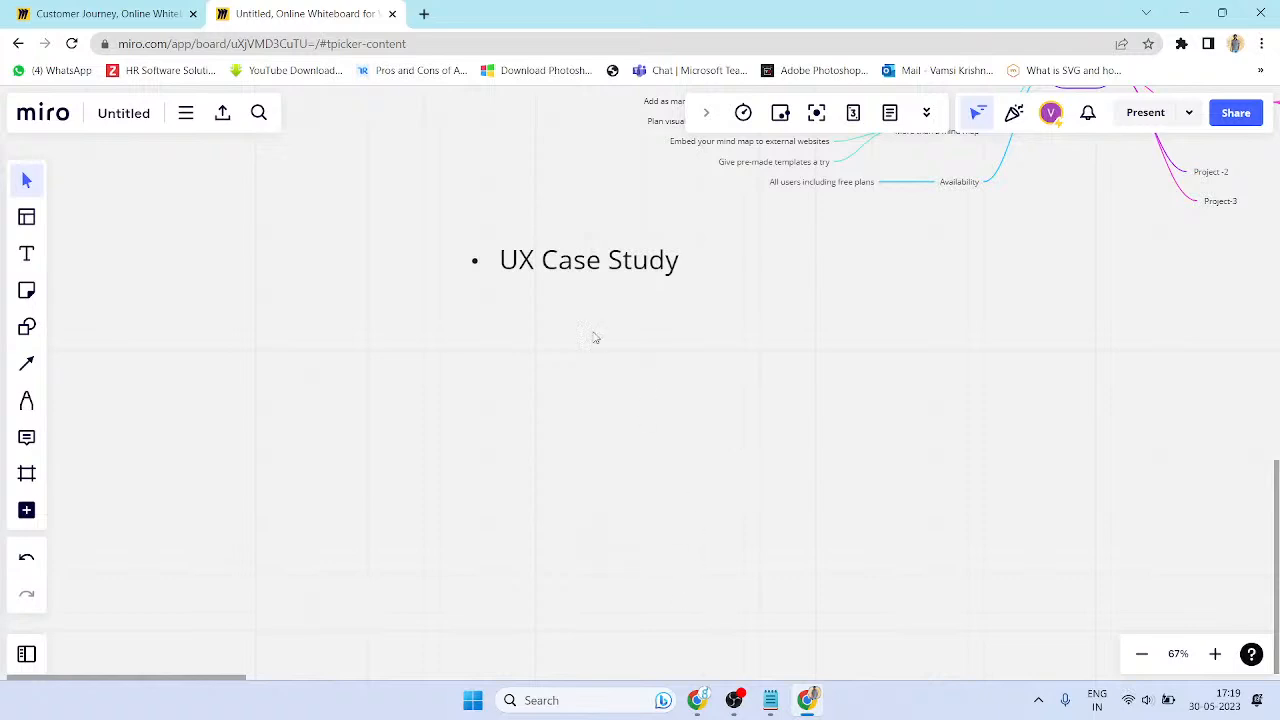
- Leave 'UX Case Study' unlinked and make its text orange-yellow
{"action": "left_click", "coordinate": [596, 279]}
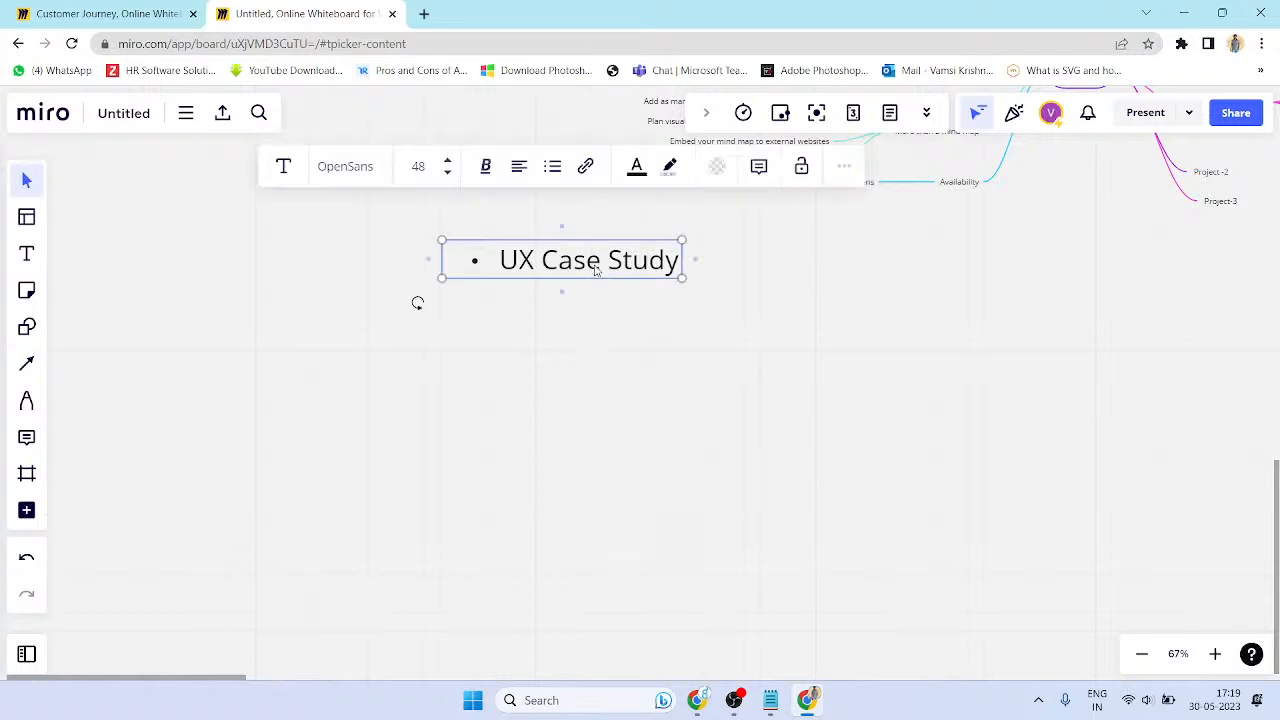
{"action": "left_click", "coordinate": [585, 166]}
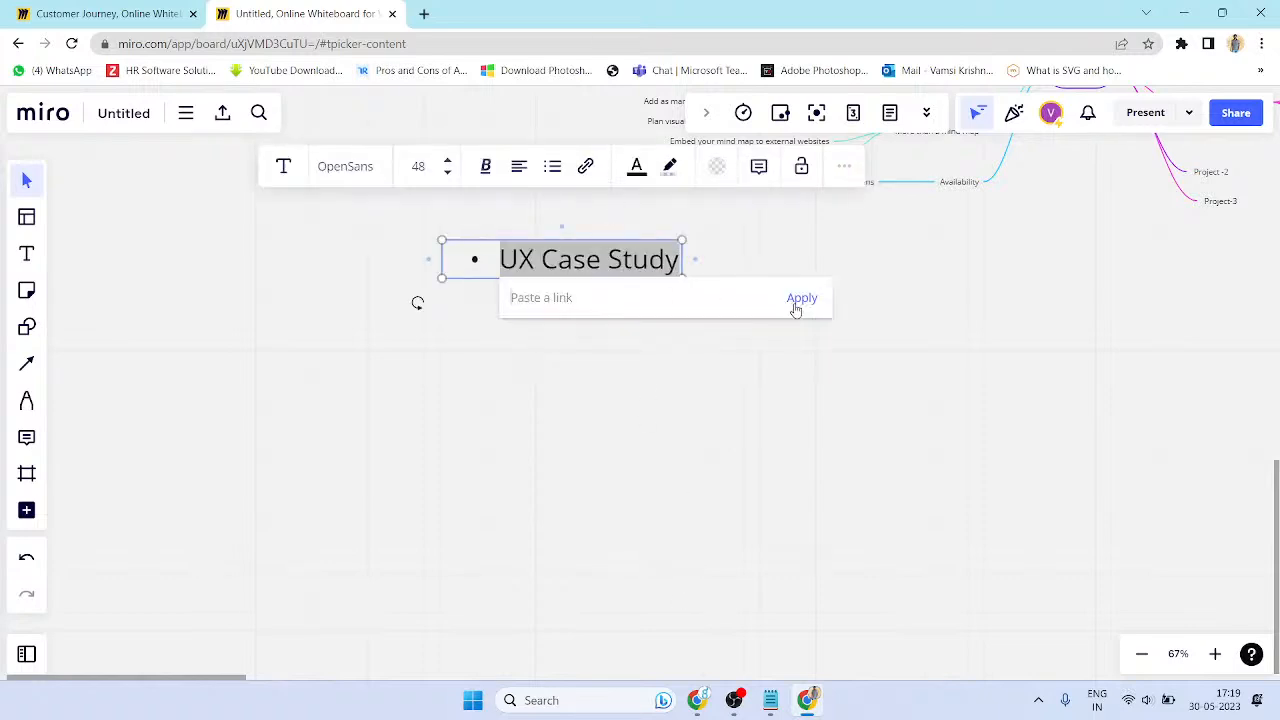
{"action": "left_click", "coordinate": [708, 469]}
{"action": "left_click", "coordinate": [612, 309]}
{"action": "left_click", "coordinate": [573, 275]}
{"action": "left_click", "coordinate": [636, 166]}
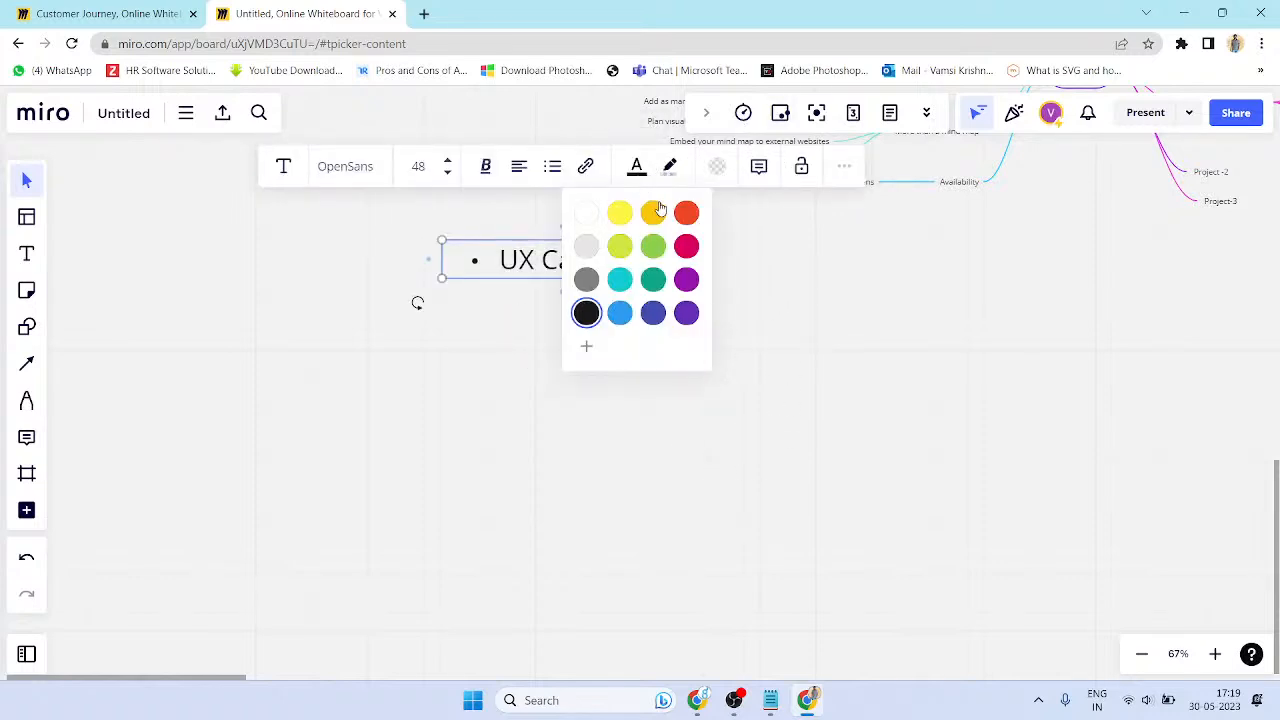
{"action": "left_click", "coordinate": [652, 212]}
{"action": "left_click", "coordinate": [684, 282]}
- Add a second bullet line reading 'Project - 1' under UX Case Study
{"action": "left_click", "coordinate": [661, 264]}
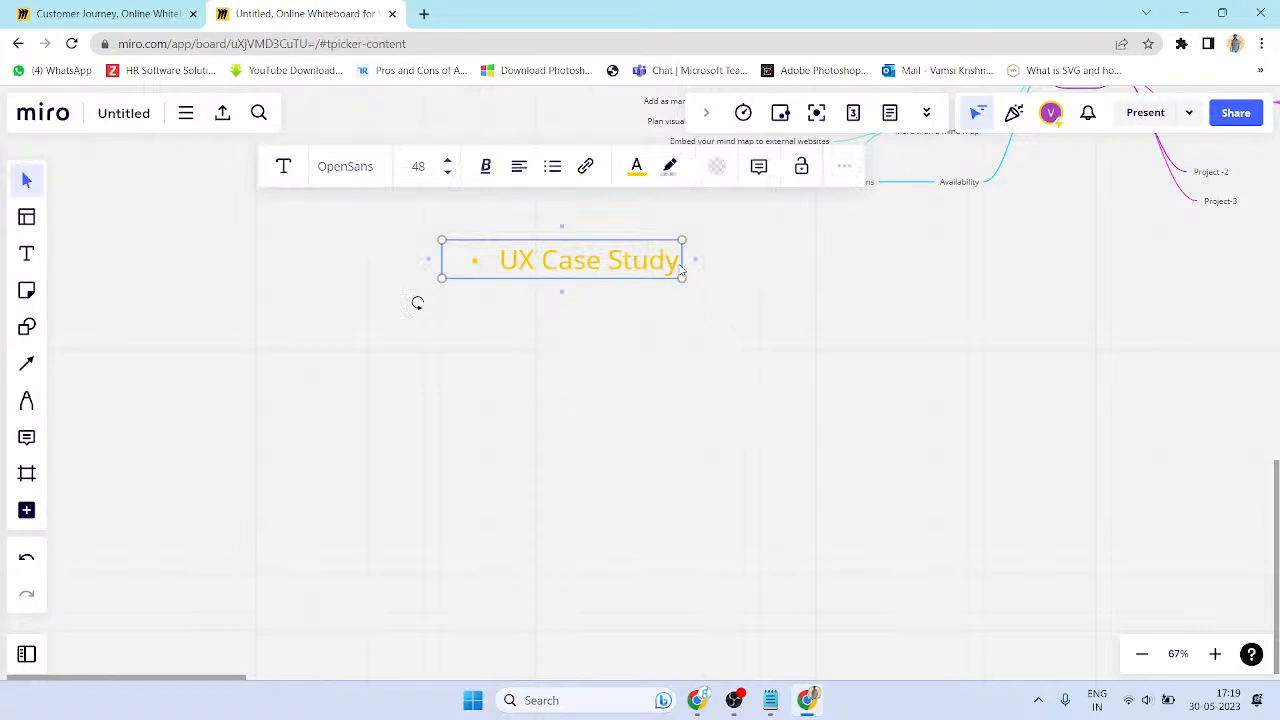
{"action": "key", "text": "Return"}
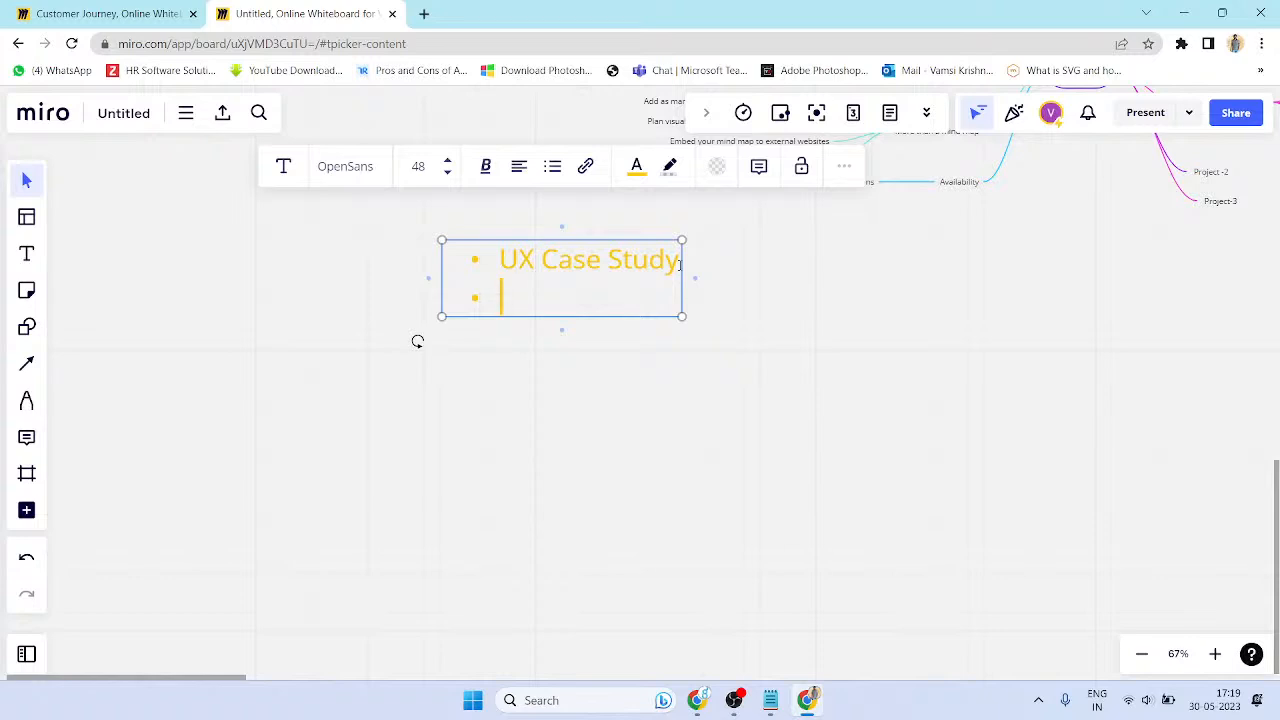
{"action": "type", "text": "P"}
{"action": "key", "text": "BackSpace"}
{"action": "type", "text": "Project -1"}
{"action": "key", "text": "BackSpace"}
{"action": "key", "text": "BackSpace"}
{"action": "type", "text": "- 1"}
{"action": "left_click", "coordinate": [791, 420]}
- Turn the text red and try a pink, then yellow, highlight
{"action": "left_click", "coordinate": [569, 254]}
{"action": "left_click", "coordinate": [636, 167]}
{"action": "left_click", "coordinate": [686, 212]}
{"action": "left_click", "coordinate": [734, 291]}
{"action": "left_click", "coordinate": [617, 280]}
{"action": "left_click", "coordinate": [670, 166]}
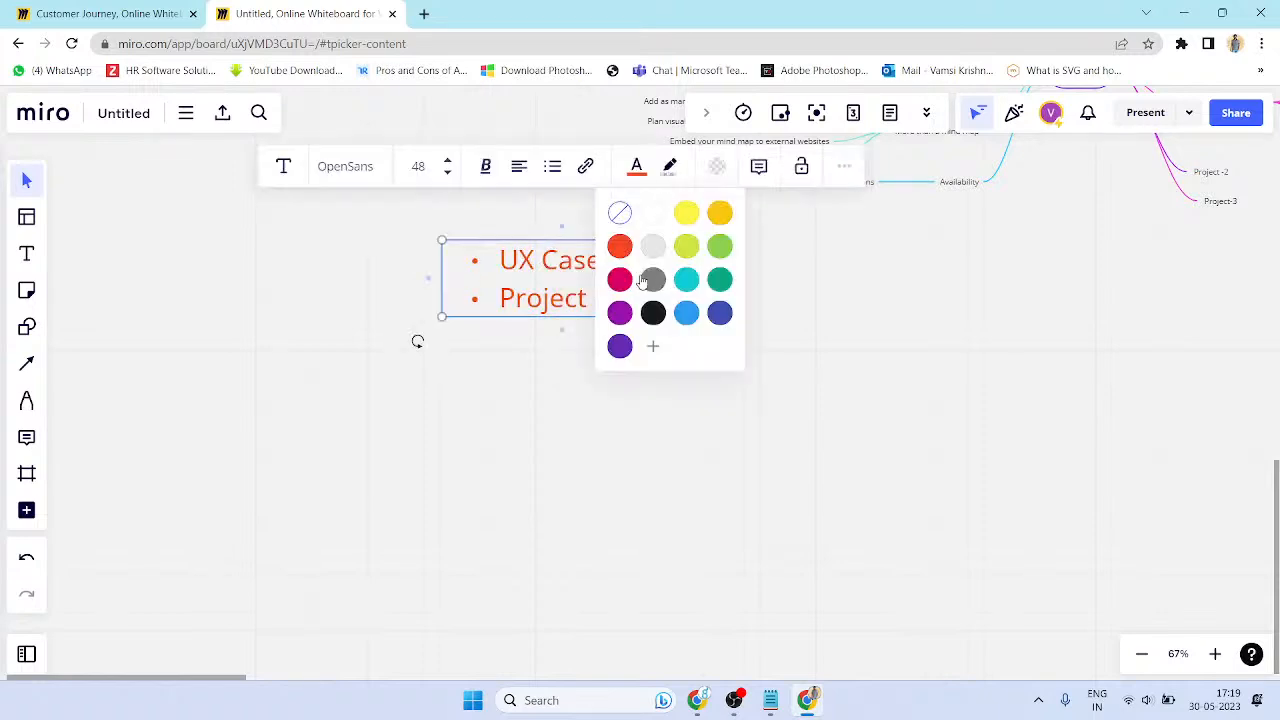
{"action": "left_click", "coordinate": [620, 280]}
{"action": "left_click", "coordinate": [670, 166]}
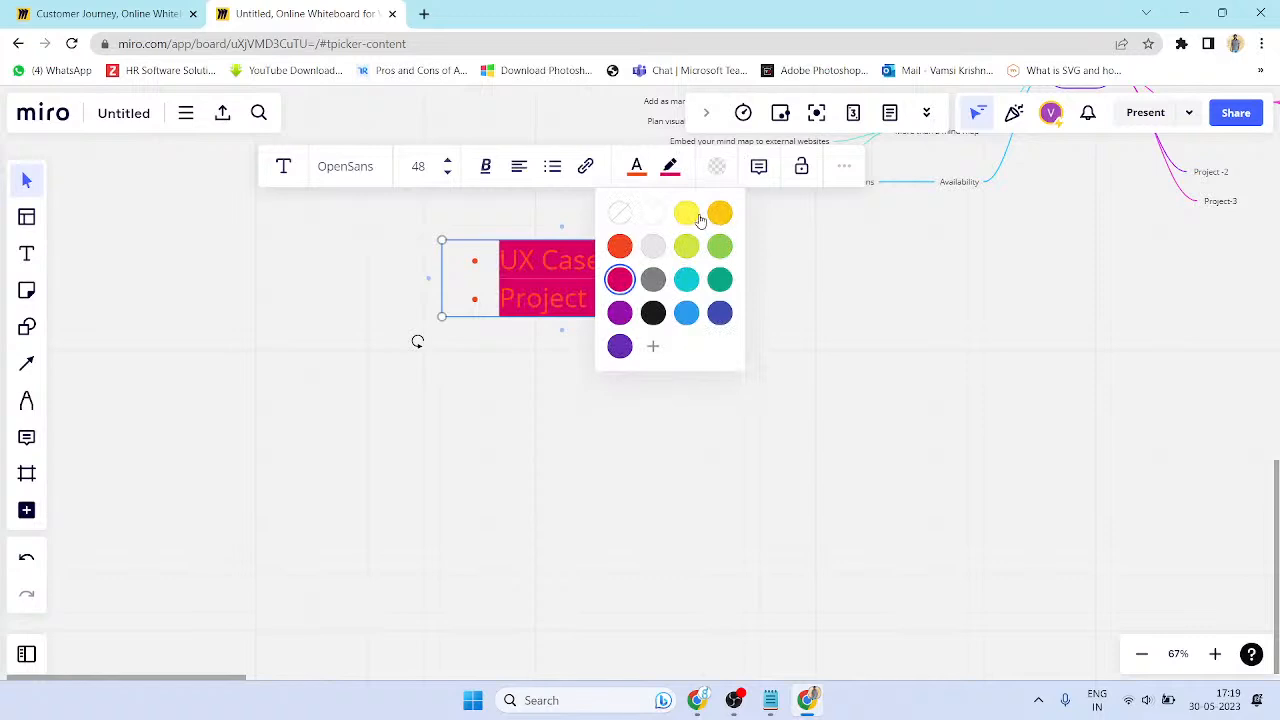
{"action": "left_click", "coordinate": [720, 211]}
{"action": "left_click", "coordinate": [743, 384]}
- Try red, pink and cyan background fills, then set no fill
{"action": "left_click", "coordinate": [566, 296]}
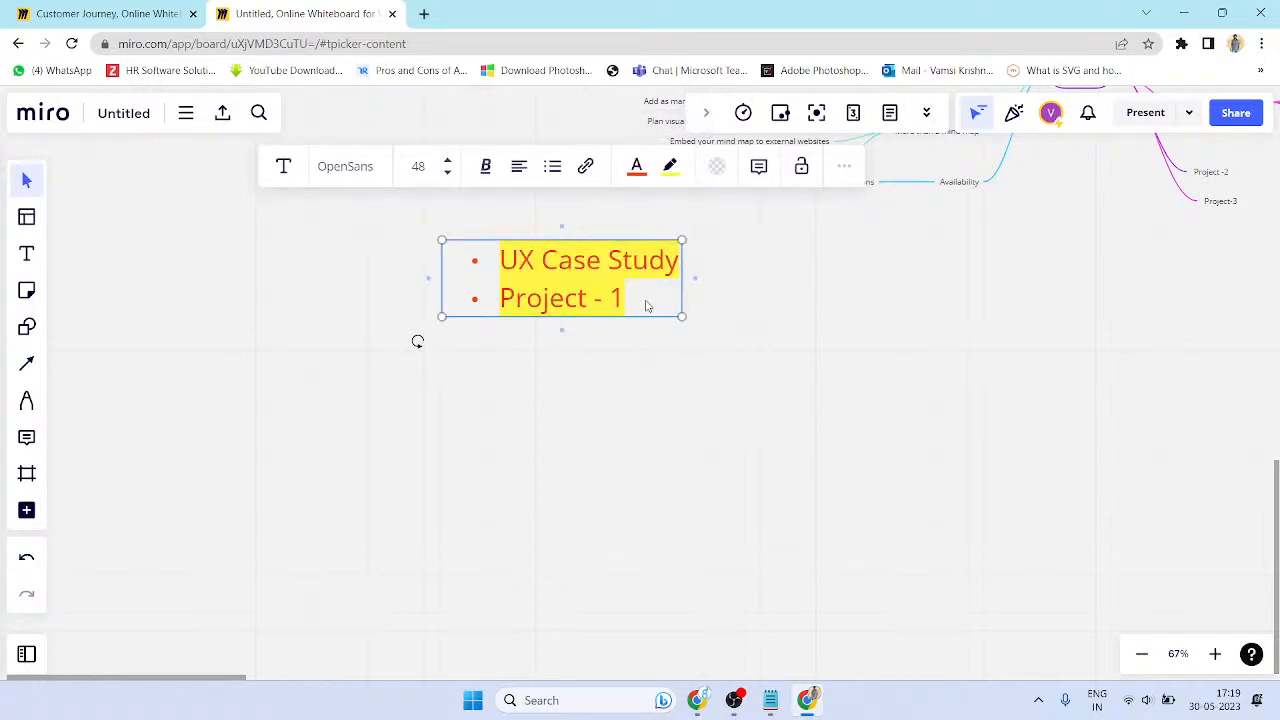
{"action": "left_click", "coordinate": [717, 168]}
{"action": "left_click", "coordinate": [666, 292]}
{"action": "left_click", "coordinate": [666, 325]}
{"action": "left_click", "coordinate": [733, 325]}
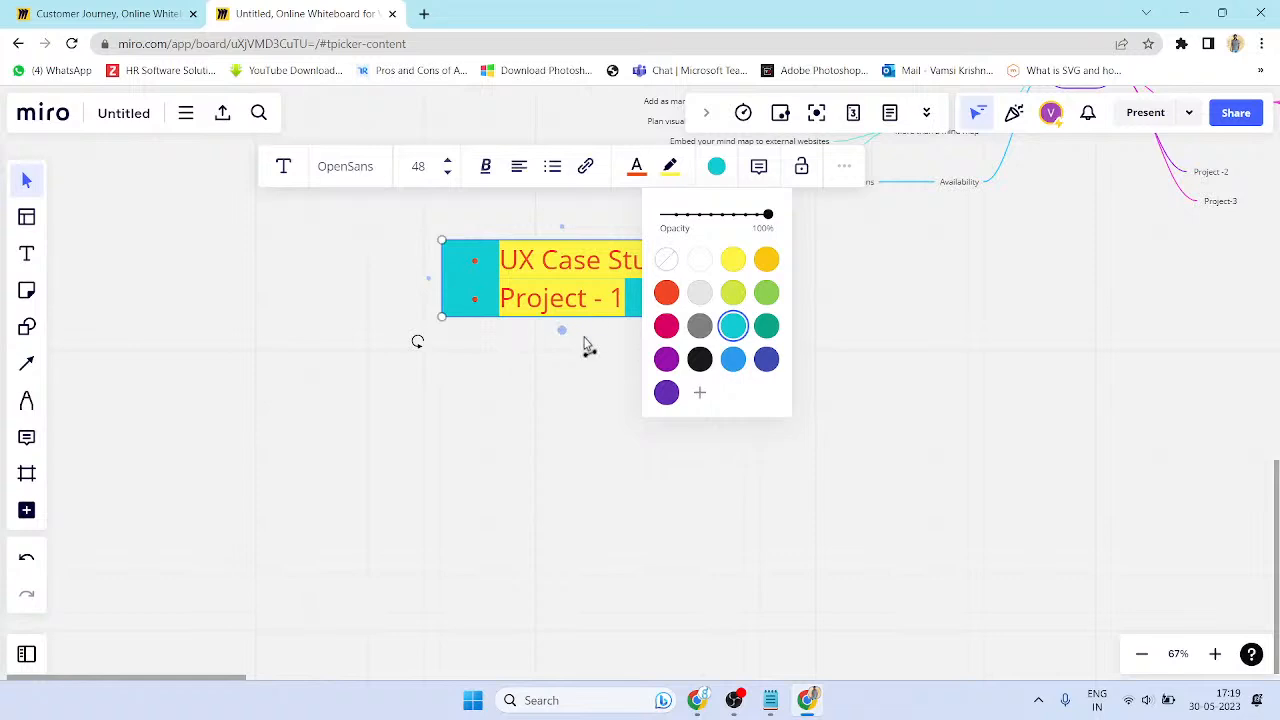
{"action": "left_click", "coordinate": [666, 260]}
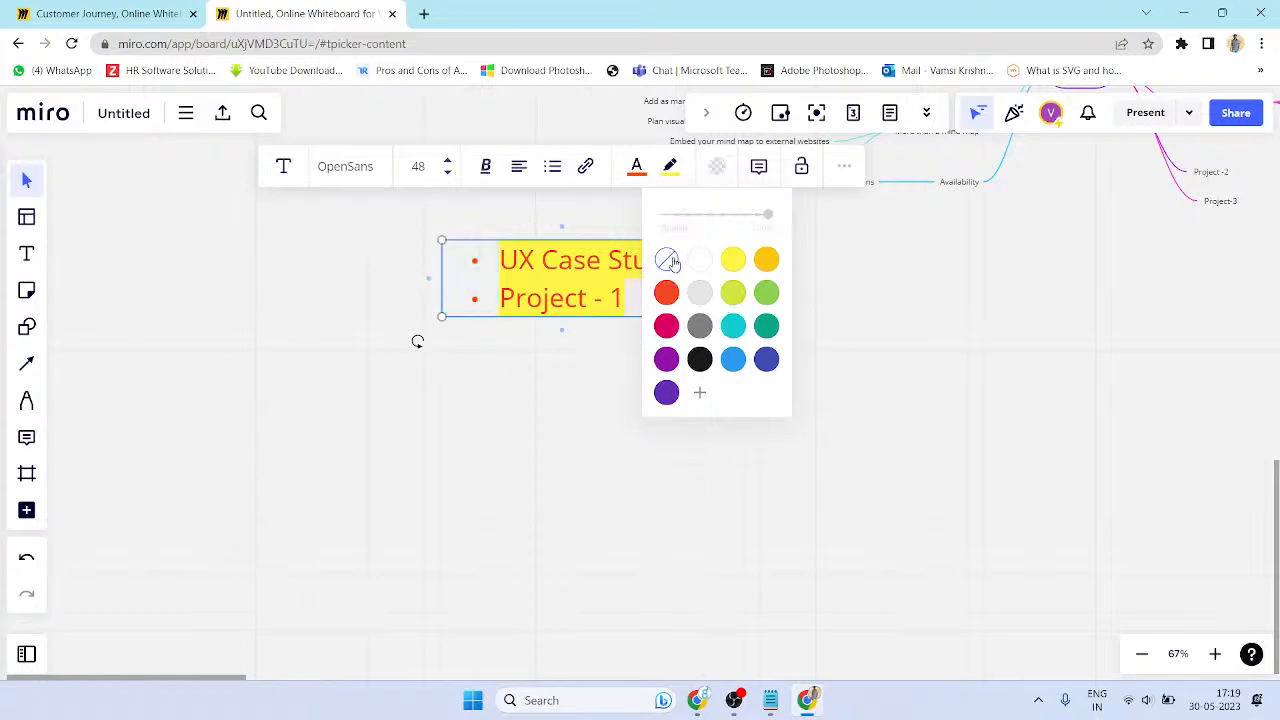
{"action": "left_click", "coordinate": [894, 322]}
- Remove the yellow highlight from both lines of text
{"action": "left_click", "coordinate": [510, 267]}
{"action": "double_click", "coordinate": [510, 266]}
{"action": "left_click_drag", "start_coordinate": [625, 300], "coordinate": [486, 255]}
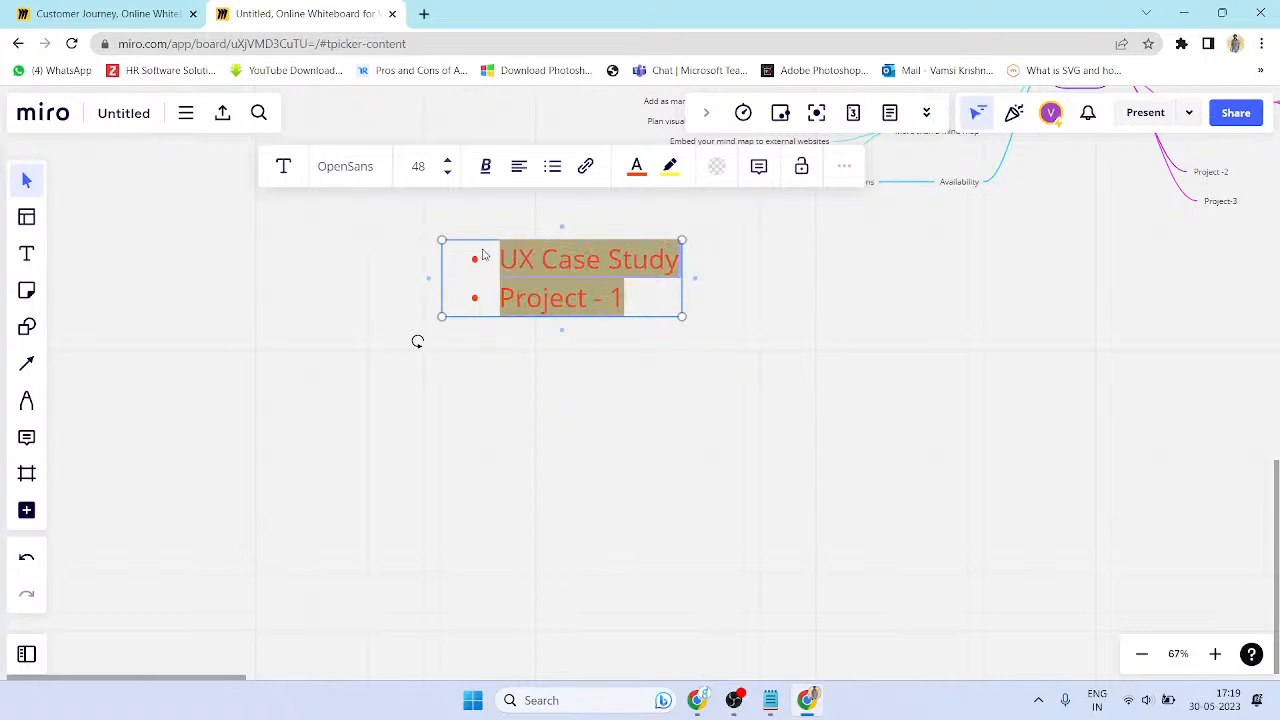
{"action": "left_click", "coordinate": [670, 166]}
{"action": "left_click", "coordinate": [614, 214]}
{"action": "left_click", "coordinate": [827, 294]}
{"action": "left_click", "coordinate": [607, 293]}
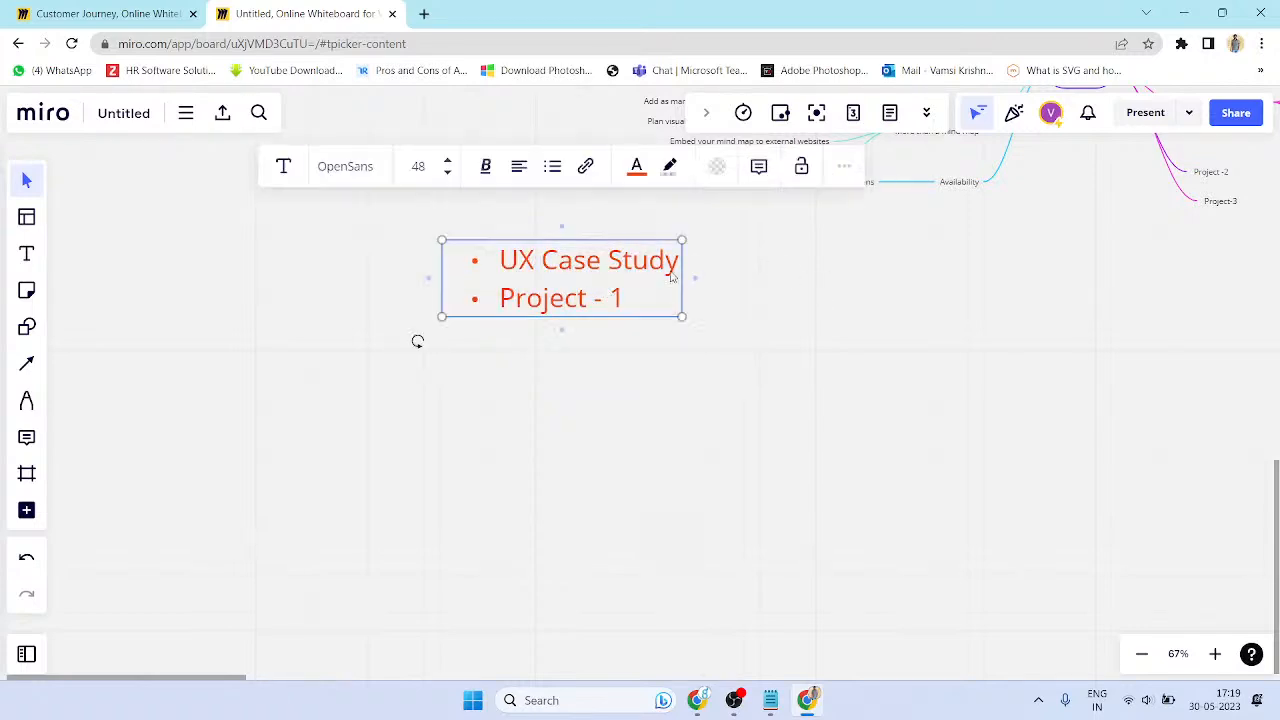
- Post a comment on the text crediting the project's author
{"action": "left_click", "coordinate": [766, 172]}
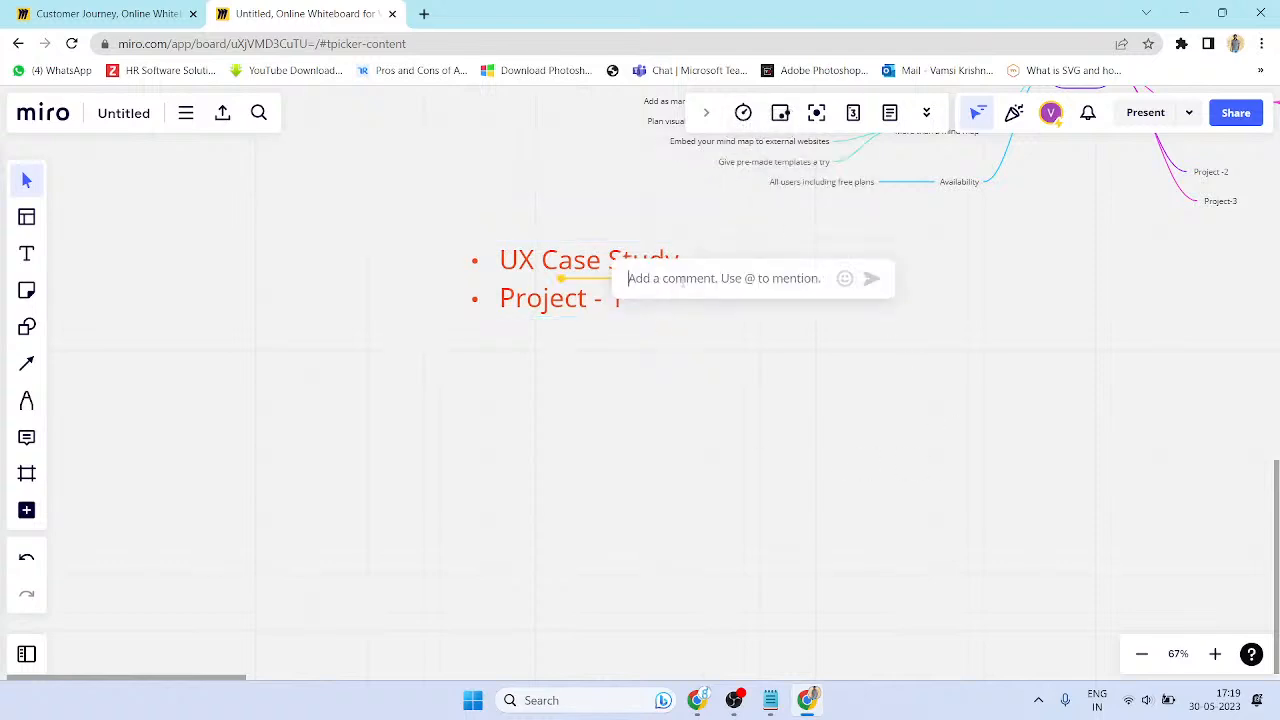
{"action": "type", "text": "This"}
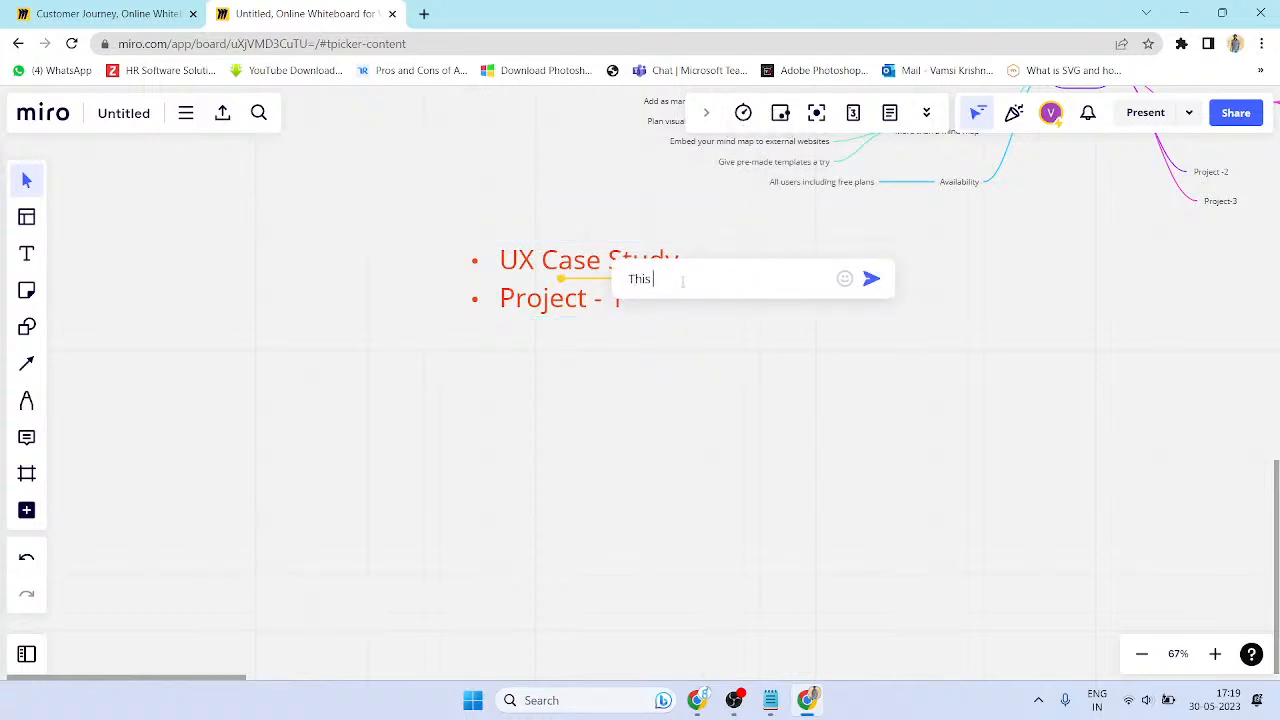
{"action": "type", "text": " Proj"}
{"action": "type", "text": "ect is do"}
{"action": "type", "text": "o"}
{"action": "type", "text": "ne"}
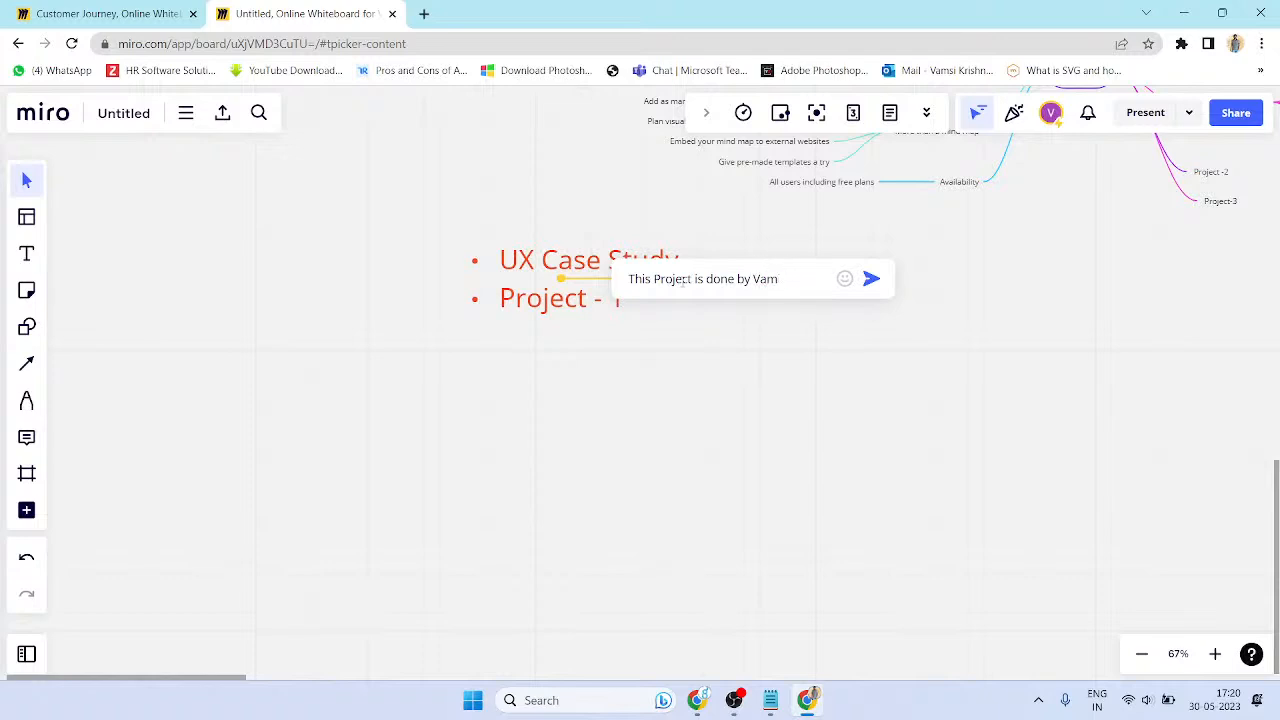
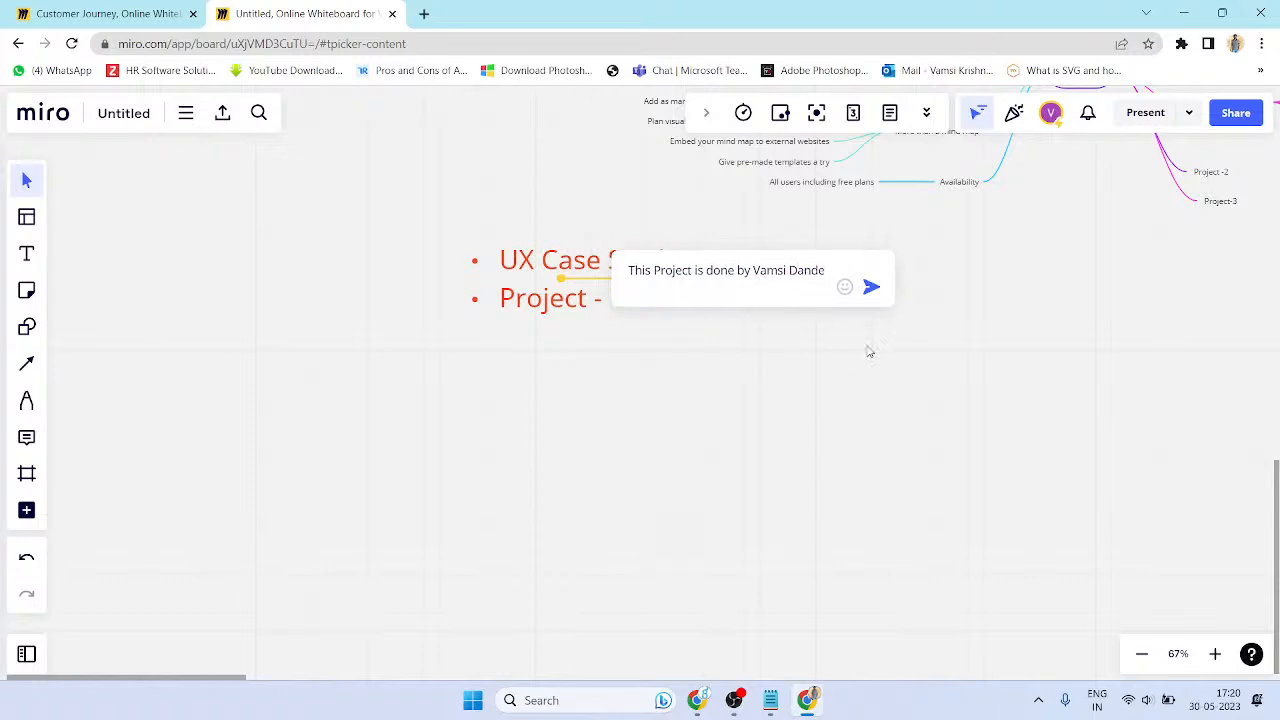
{"action": "left_click", "coordinate": [871, 287]}
{"action": "left_click", "coordinate": [804, 474]}
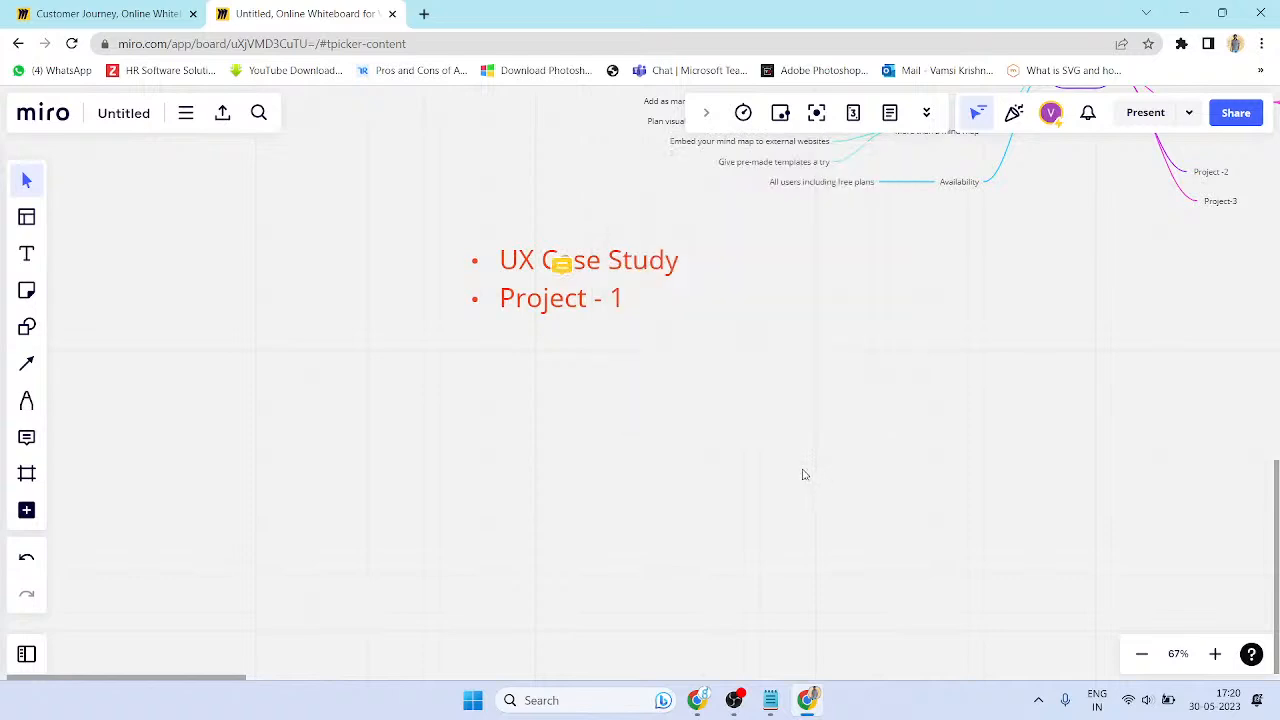
- Reword the comment to 'Please recheck the project' addressed to the author, save, and resolve it
{"action": "left_click", "coordinate": [561, 266]}
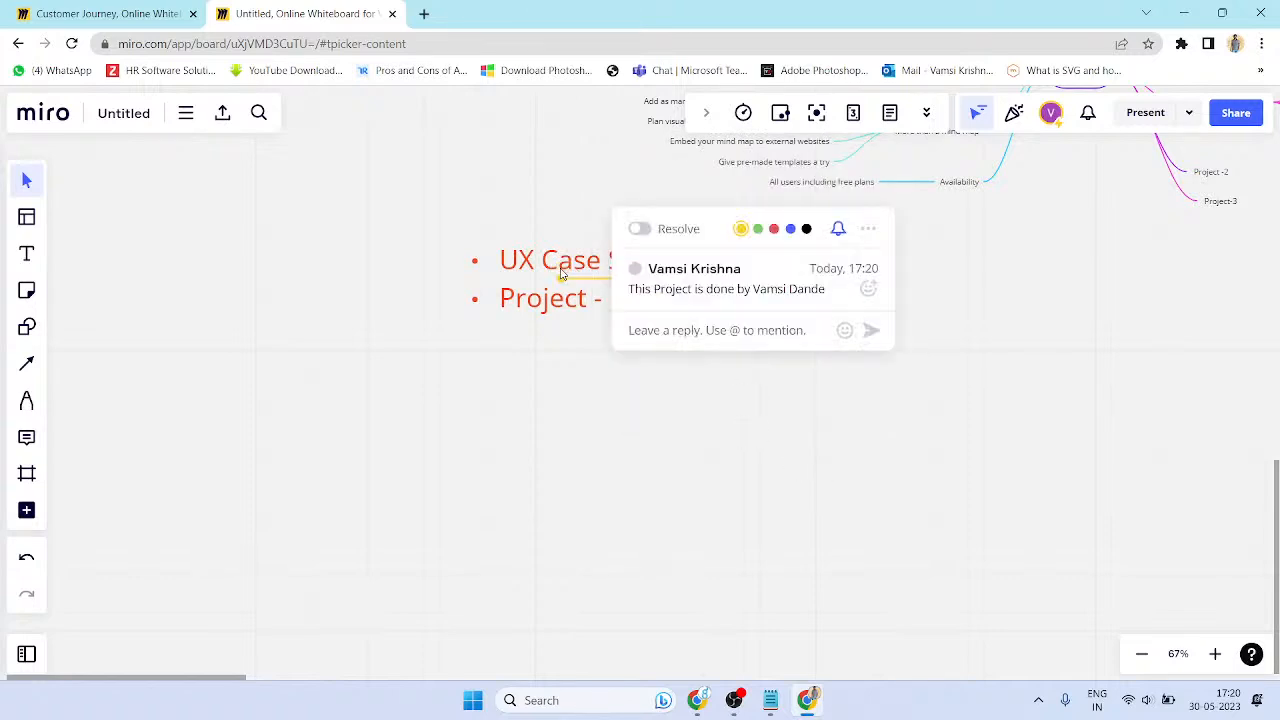
{"action": "left_click", "coordinate": [715, 300]}
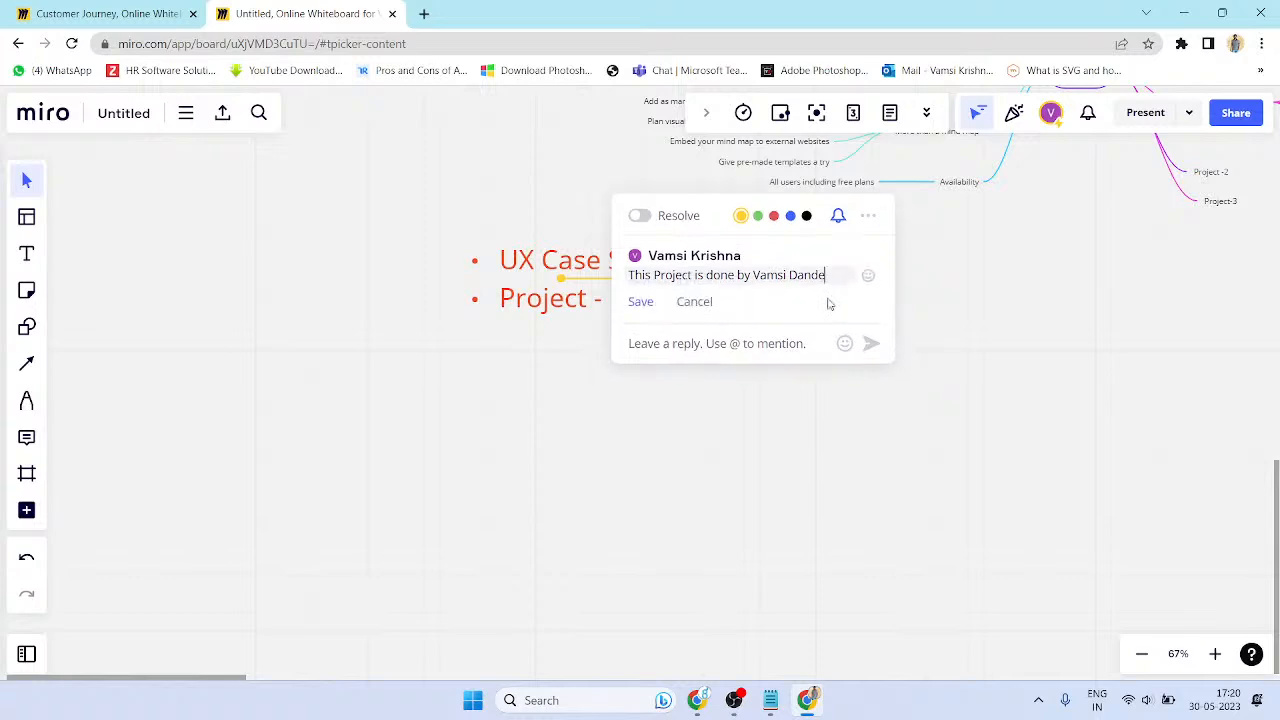
{"action": "left_click", "coordinate": [836, 282]}
{"action": "left_click", "coordinate": [660, 290]}
{"action": "key", "text": "ctrl+a"}
{"action": "type", "text": "Please rechec"}
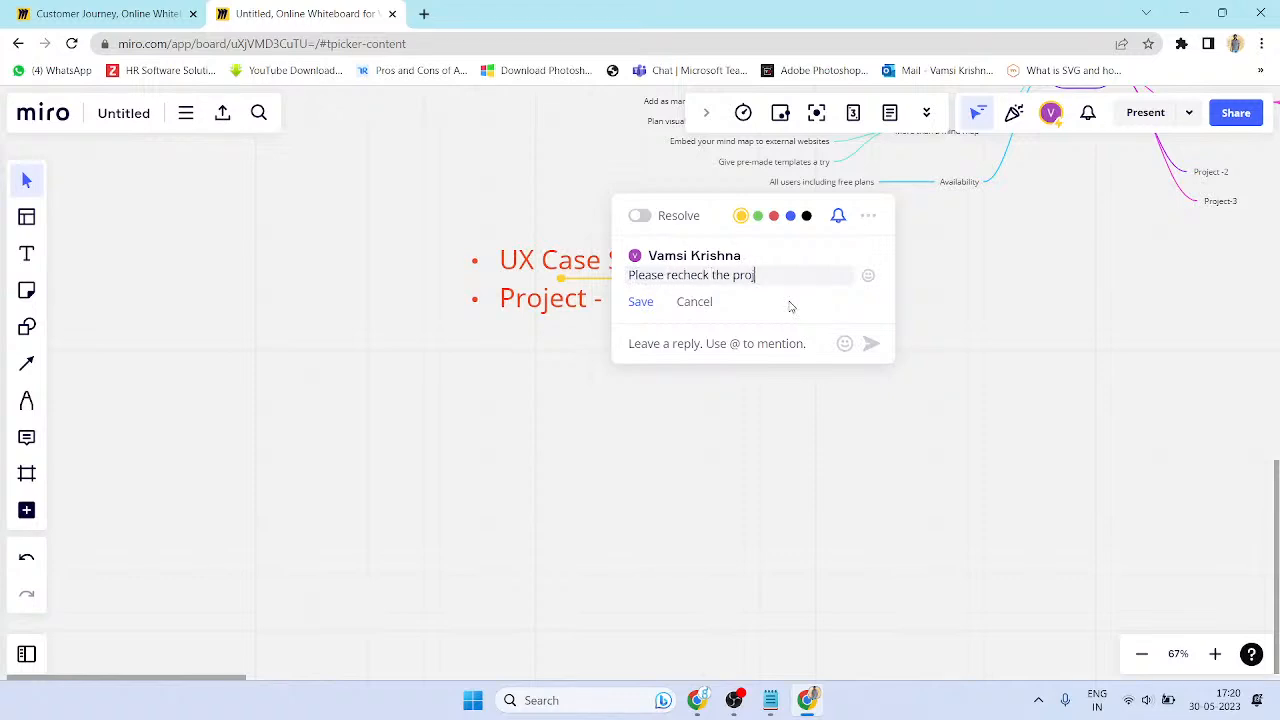
{"action": "type", "text": "k the project Vamis"}
{"action": "left_click", "coordinate": [648, 305]}
{"action": "left_click", "coordinate": [653, 232]}
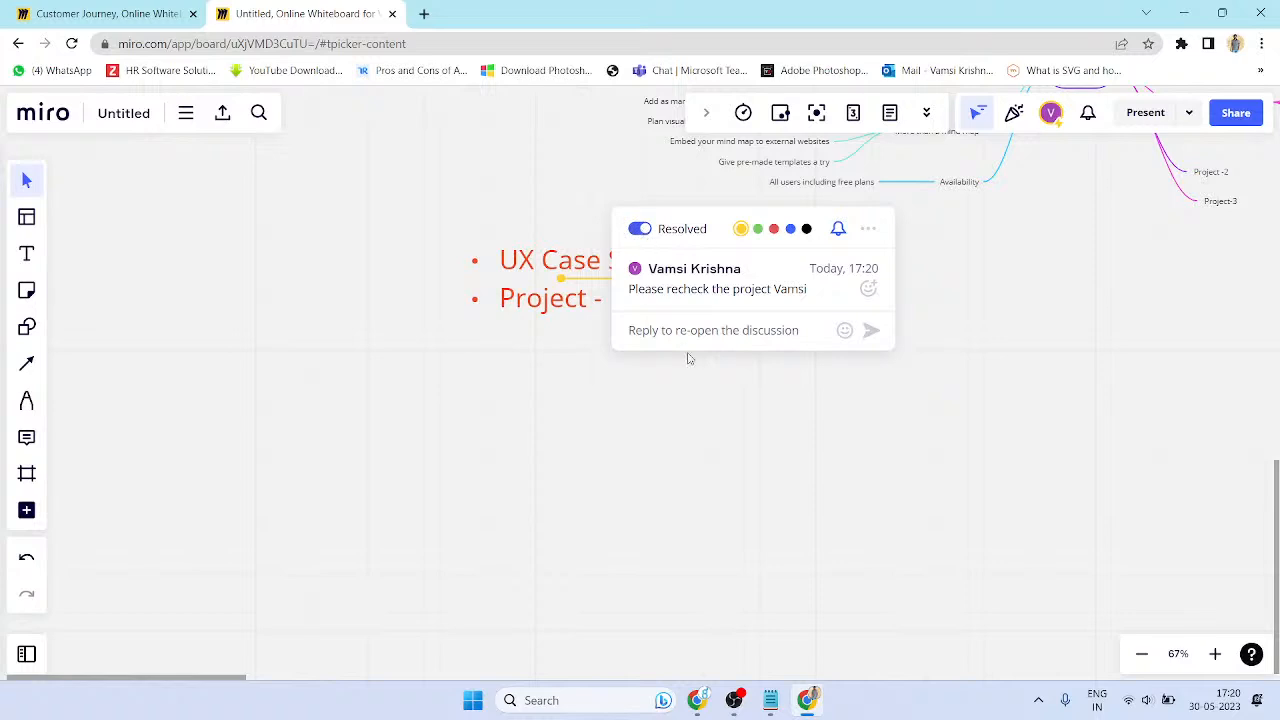
- Type the reply 'Yes already checked the project release to beta version'
{"action": "type", "text": "/yes"}
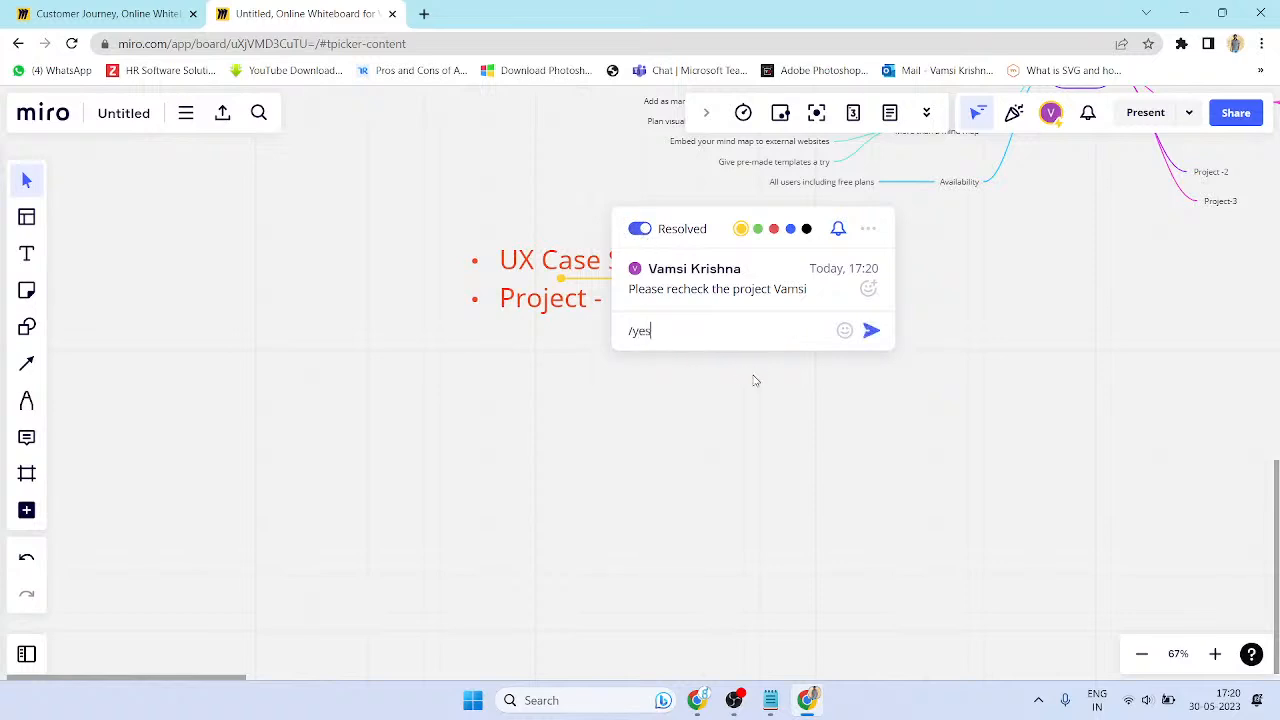
{"action": "key", "text": "BackSpace"}
{"action": "key", "text": "BackSpace"}
{"action": "key", "text": "BackSpace"}
{"action": "type", "text": "Yes alread check e"}
{"action": "key", "text": "BackSpace"}
{"action": "key", "text": "BackSpace"}
{"action": "type", "text": "ed the project "}
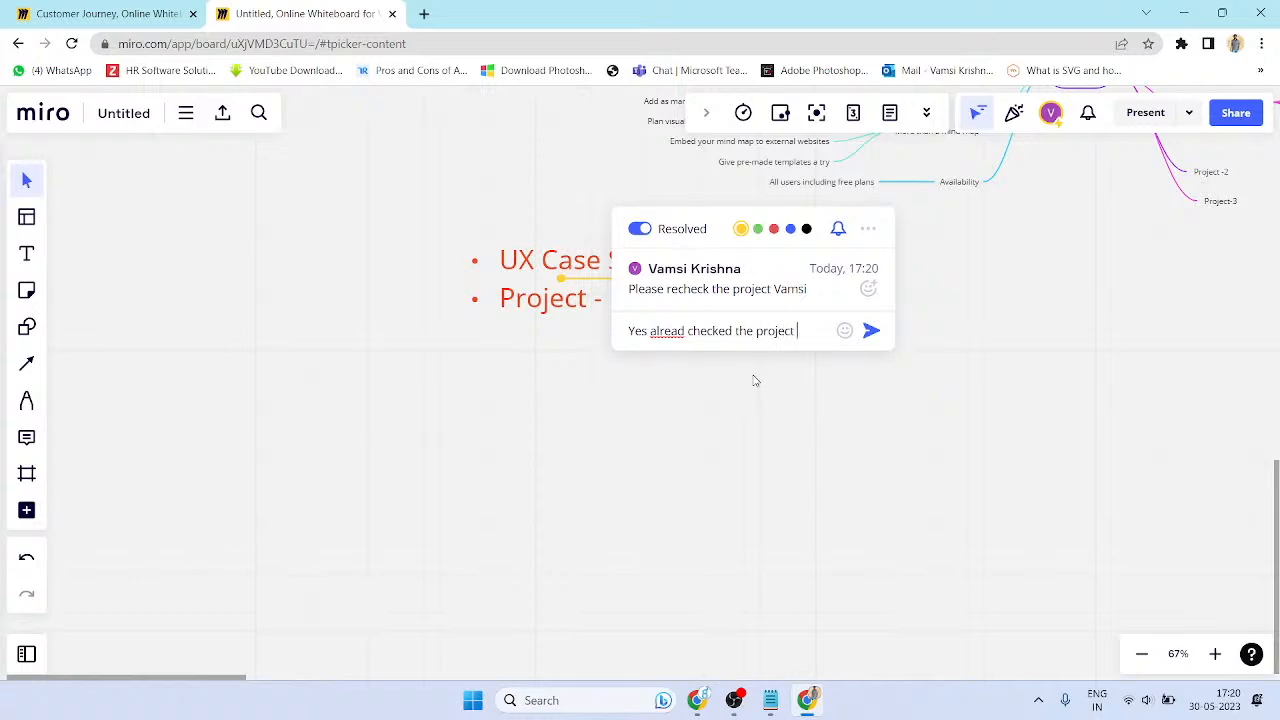
{"action": "type", "text": "release to beta version,"}
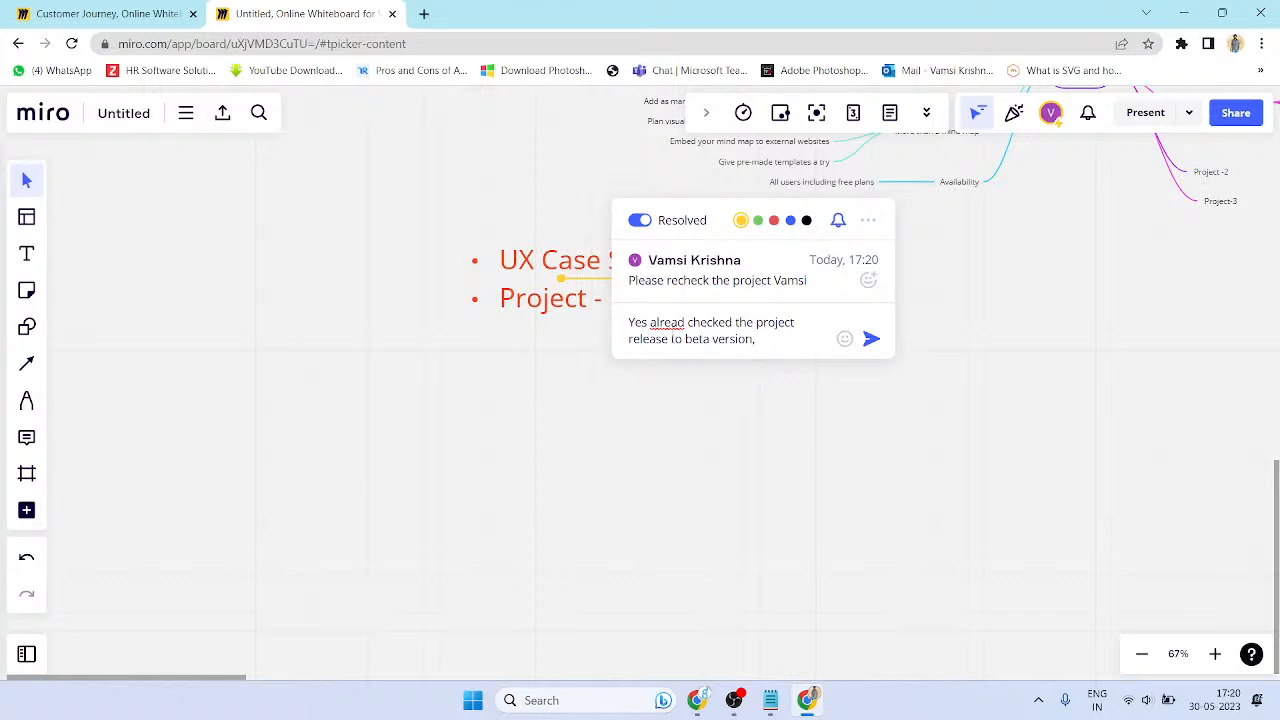
- Address the reply to a teammate by name, send it, and close the thread
{"action": "left_click", "coordinate": [647, 319]}
{"action": "type", "text": "na"}
{"action": "key", "text": "BackSpace"}
{"action": "key", "text": "BackSpace"}
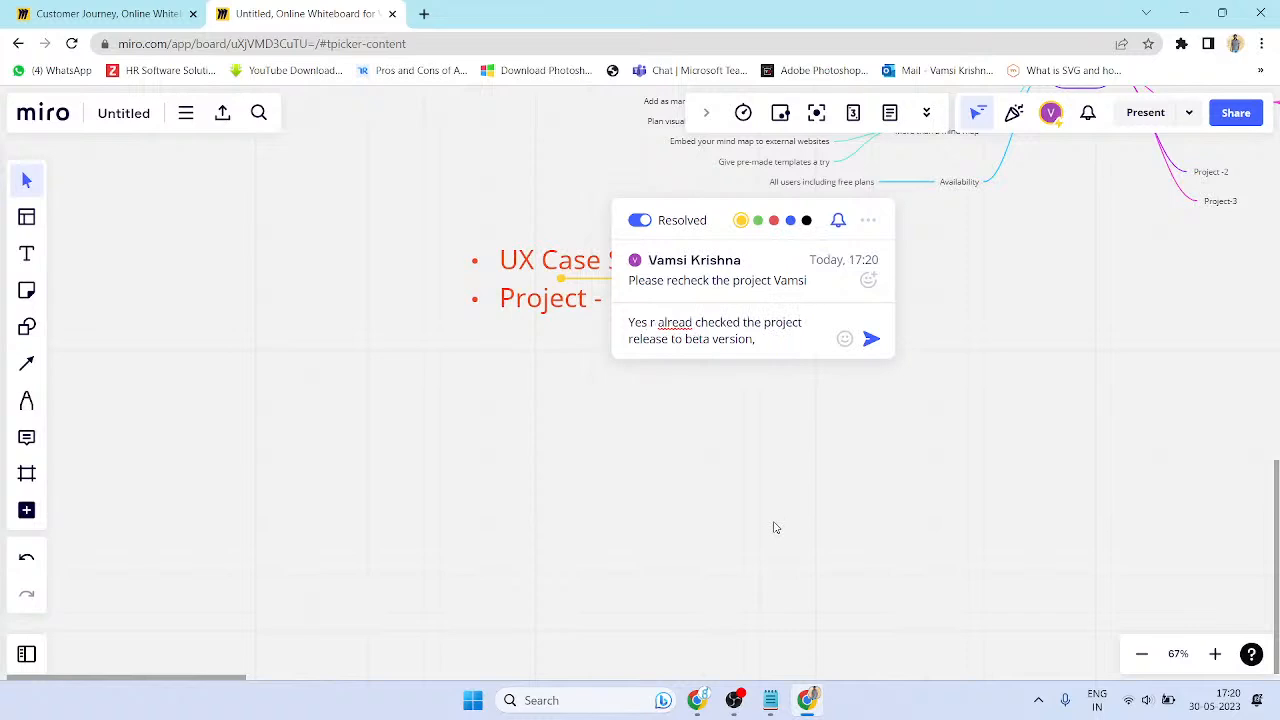
{"action": "type", "text": "raju"}
{"action": "key", "text": "BackSpace"}
{"action": "key", "text": "BackSpace"}
{"action": "key", "text": "BackSpace"}
{"action": "key", "text": "BackSpace"}
{"action": "type", "text": "Raju,"}
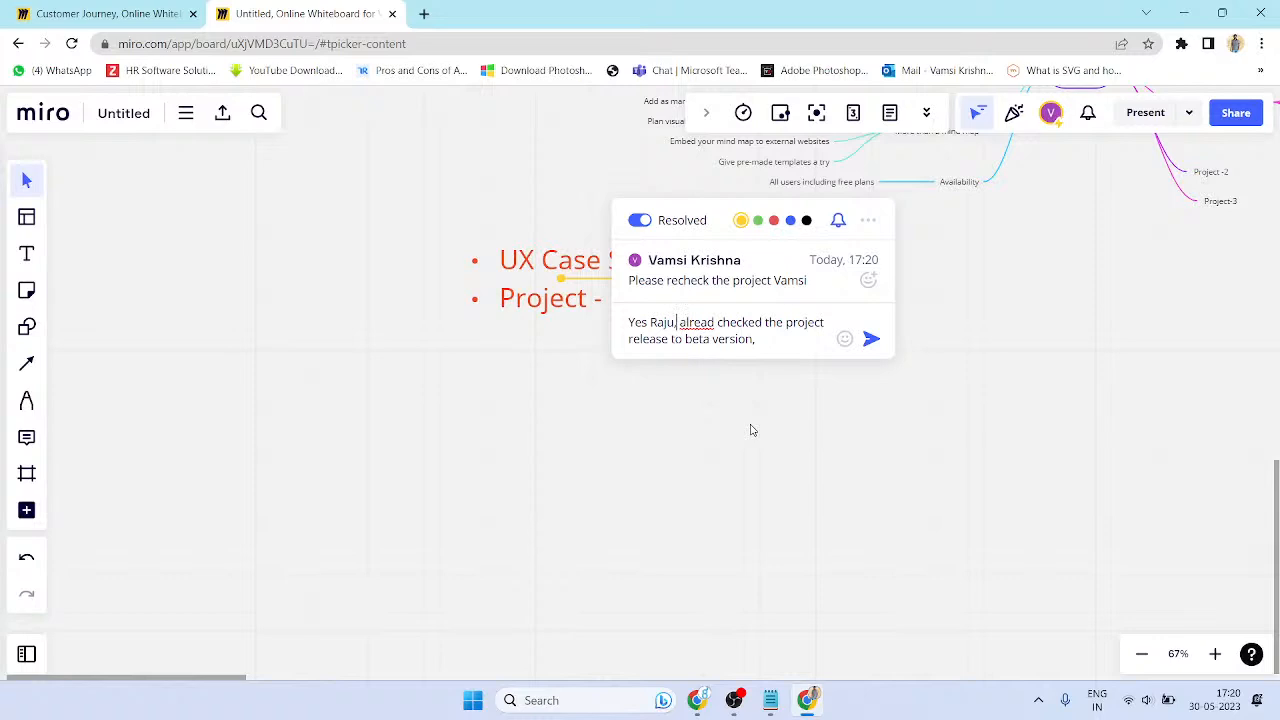
{"action": "key", "text": "BackSpace"}
{"action": "type", "text": "garu,"}
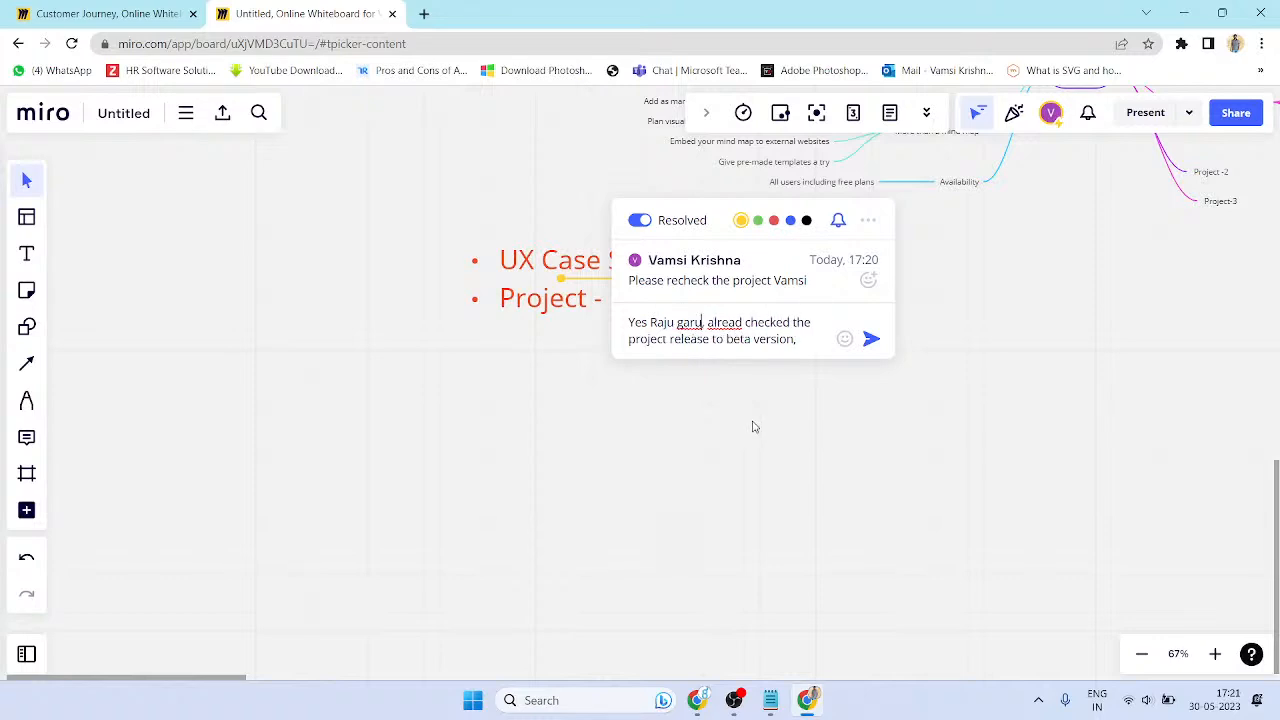
{"action": "key", "text": "BackSpace"}
{"action": "key", "text": "BackSpace"}
{"action": "key", "text": "BackSpace"}
{"action": "key", "text": "BackSpace"}
{"action": "key", "text": "BackSpace"}
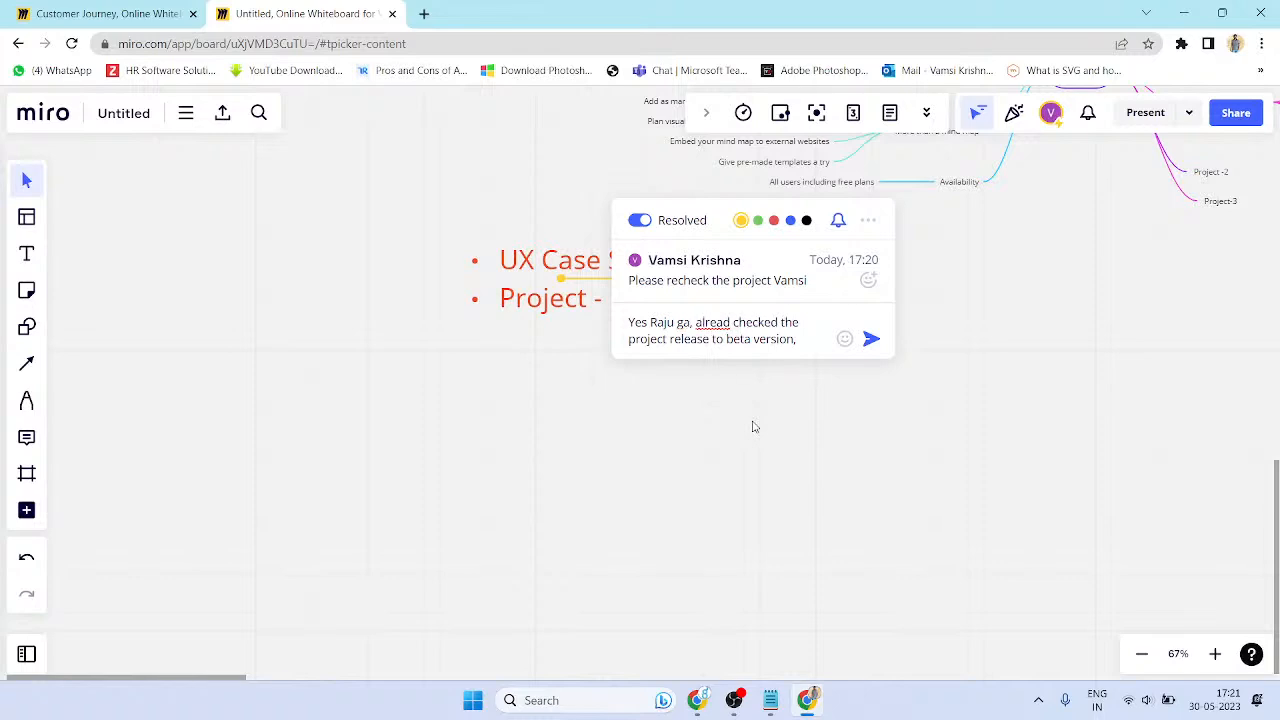
{"action": "key", "text": "Return"}
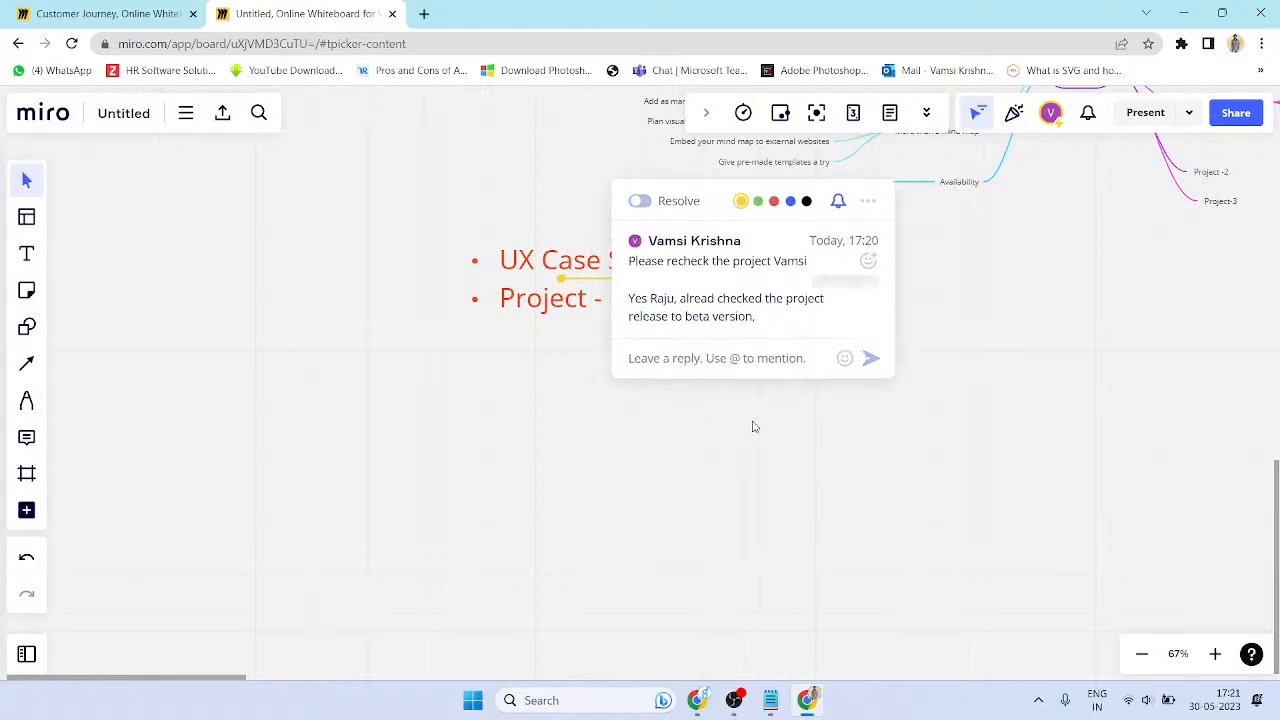
{"action": "key", "text": "Escape"}
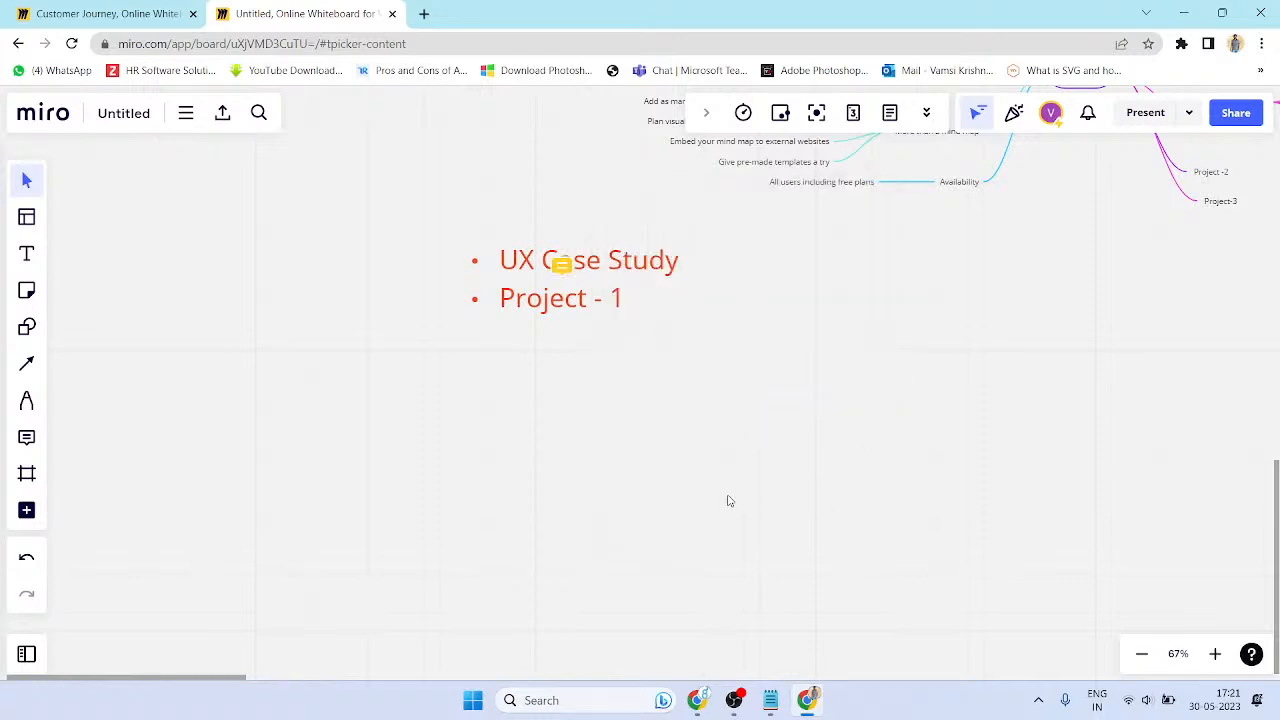
- Delete the reply from the UX Case Study comment thread
{"action": "left_click", "coordinate": [563, 264]}
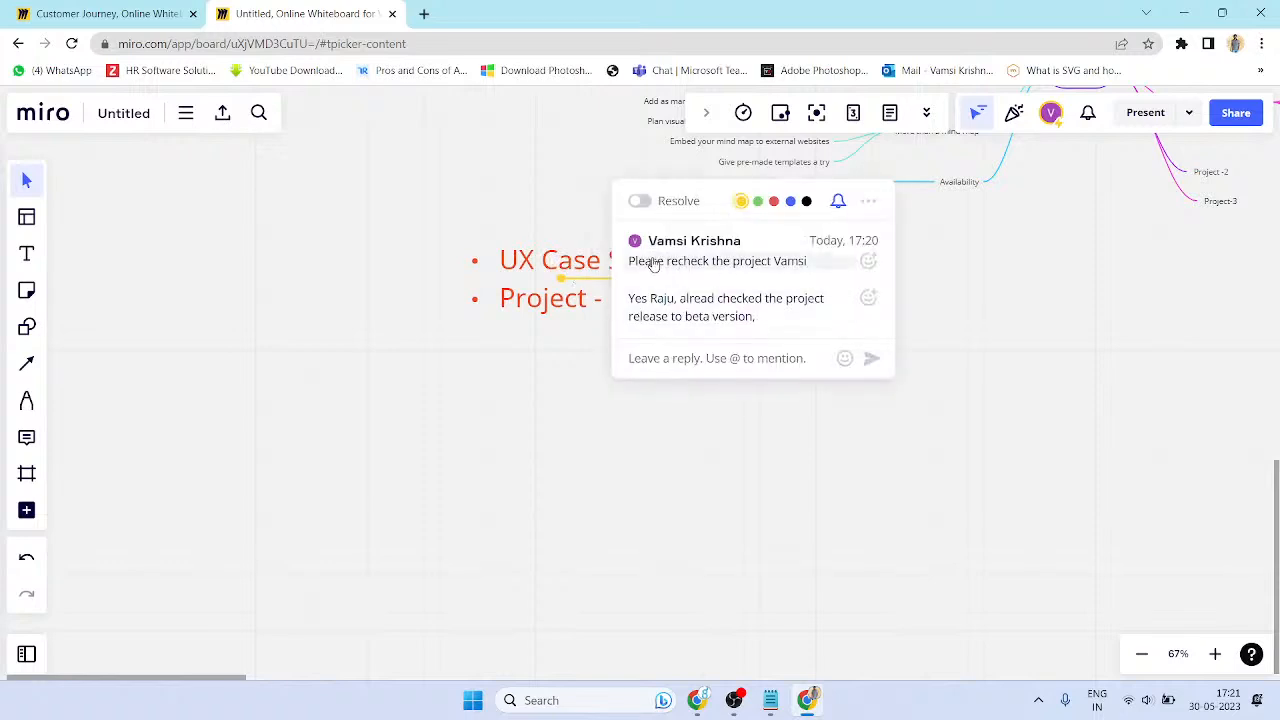
{"action": "left_click", "coordinate": [771, 309]}
{"action": "left_click", "coordinate": [640, 189]}
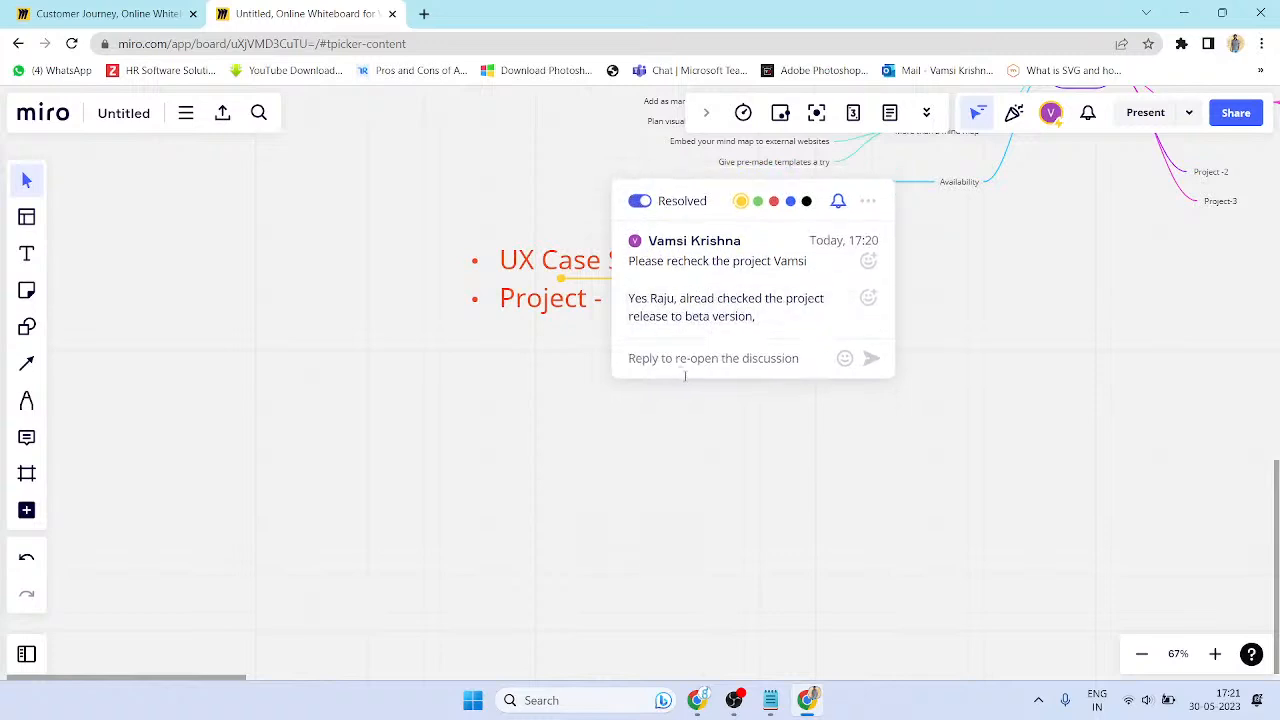
{"action": "left_click", "coordinate": [840, 328]}
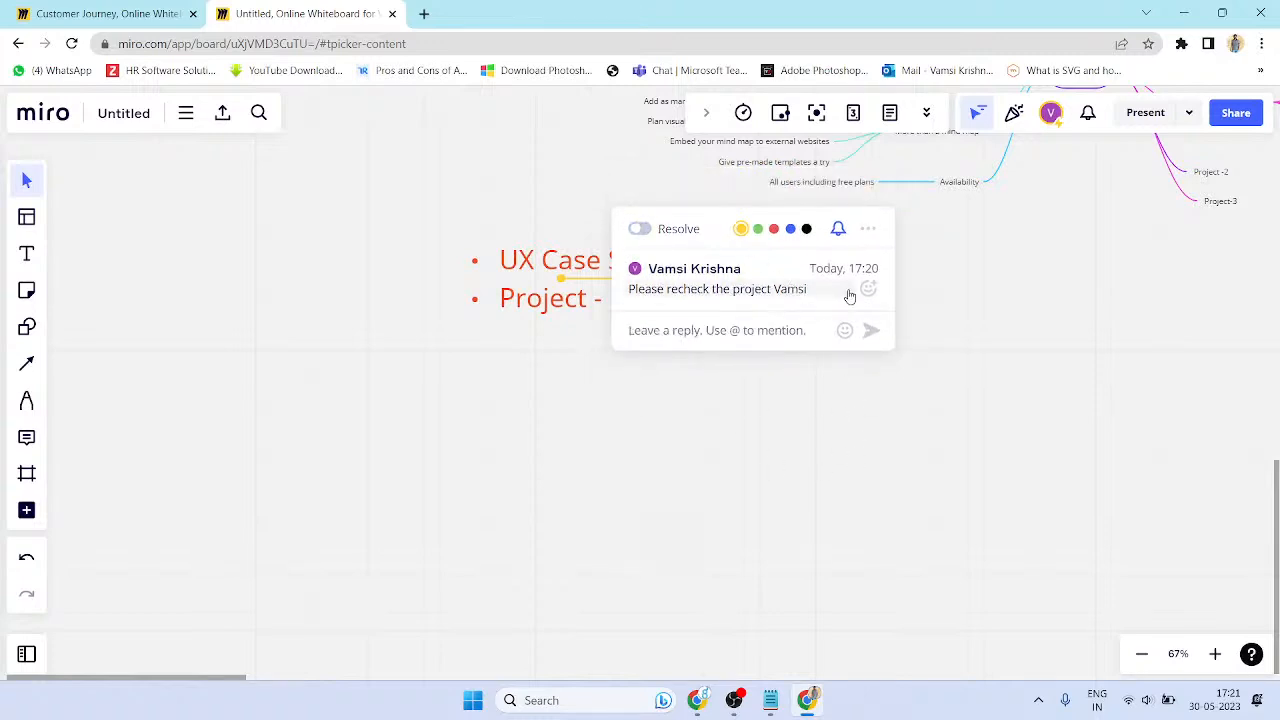
- Make the comment green, mute notifications for the thread, and close it
{"action": "left_click", "coordinate": [786, 291]}
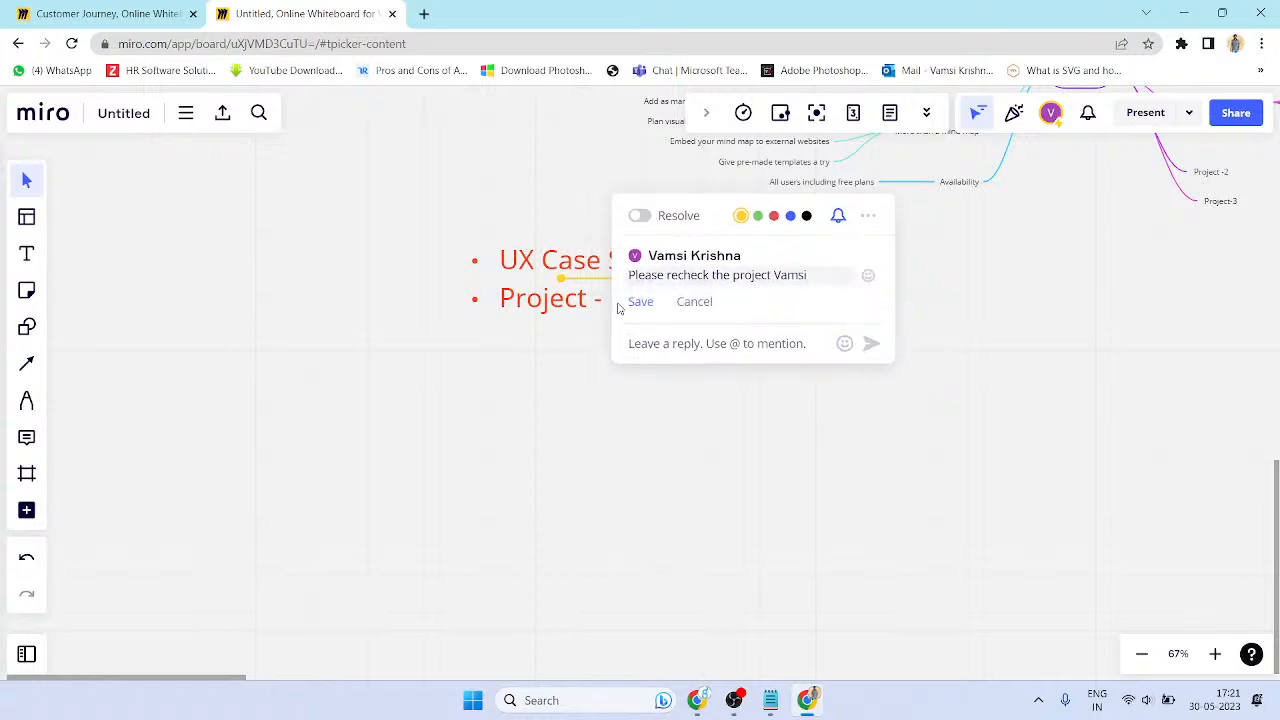
{"action": "left_click", "coordinate": [790, 216]}
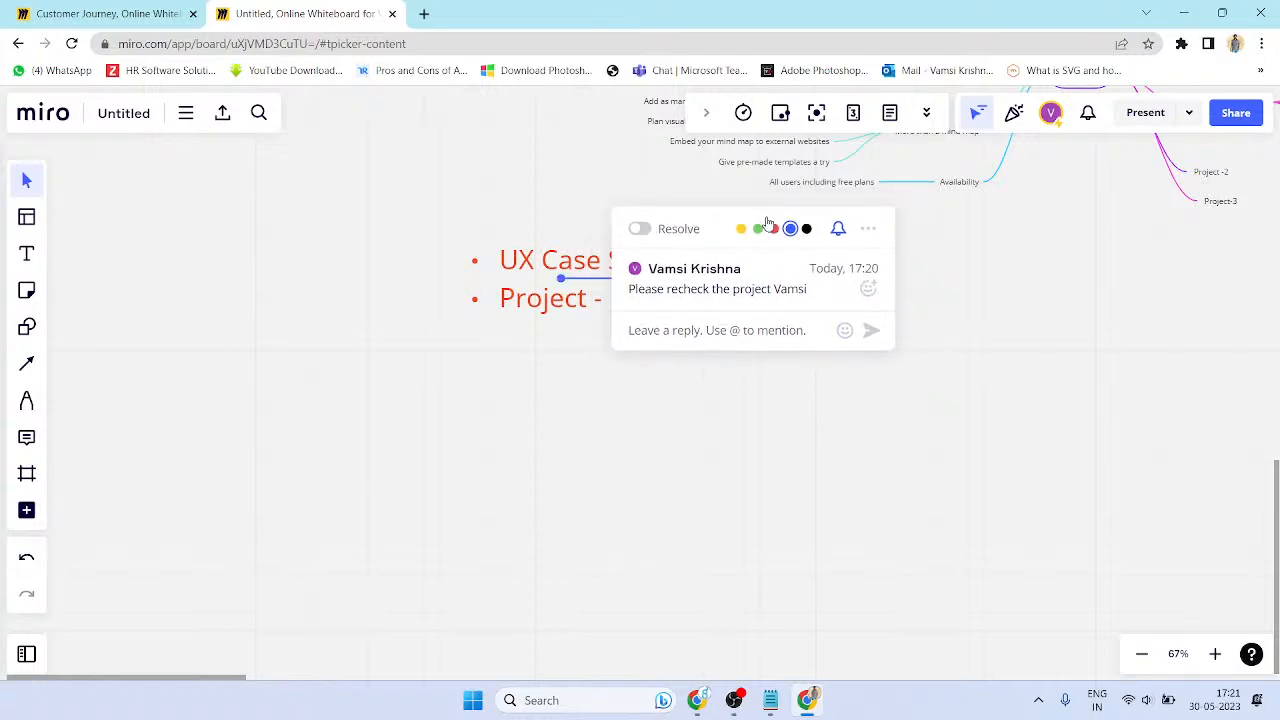
{"action": "left_click", "coordinate": [757, 229]}
{"action": "left_click", "coordinate": [838, 229]}
{"action": "left_click", "coordinate": [811, 454]}
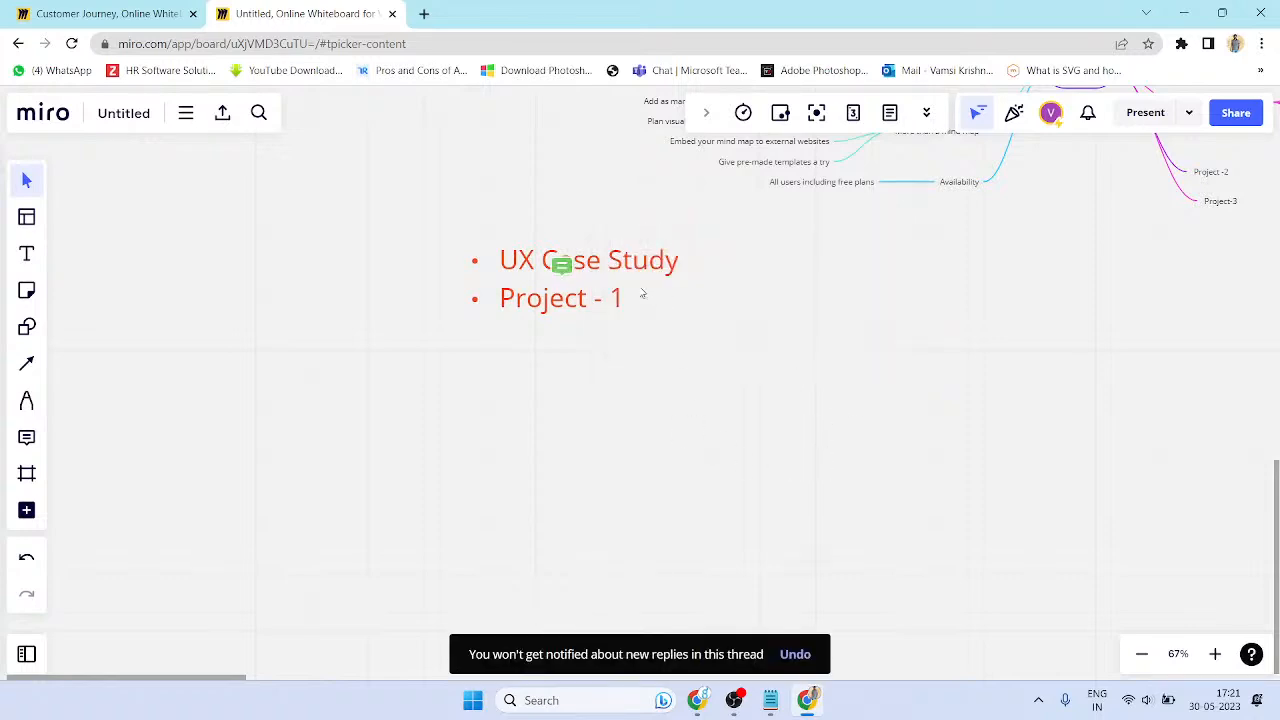
{"action": "left_click", "coordinate": [565, 270]}
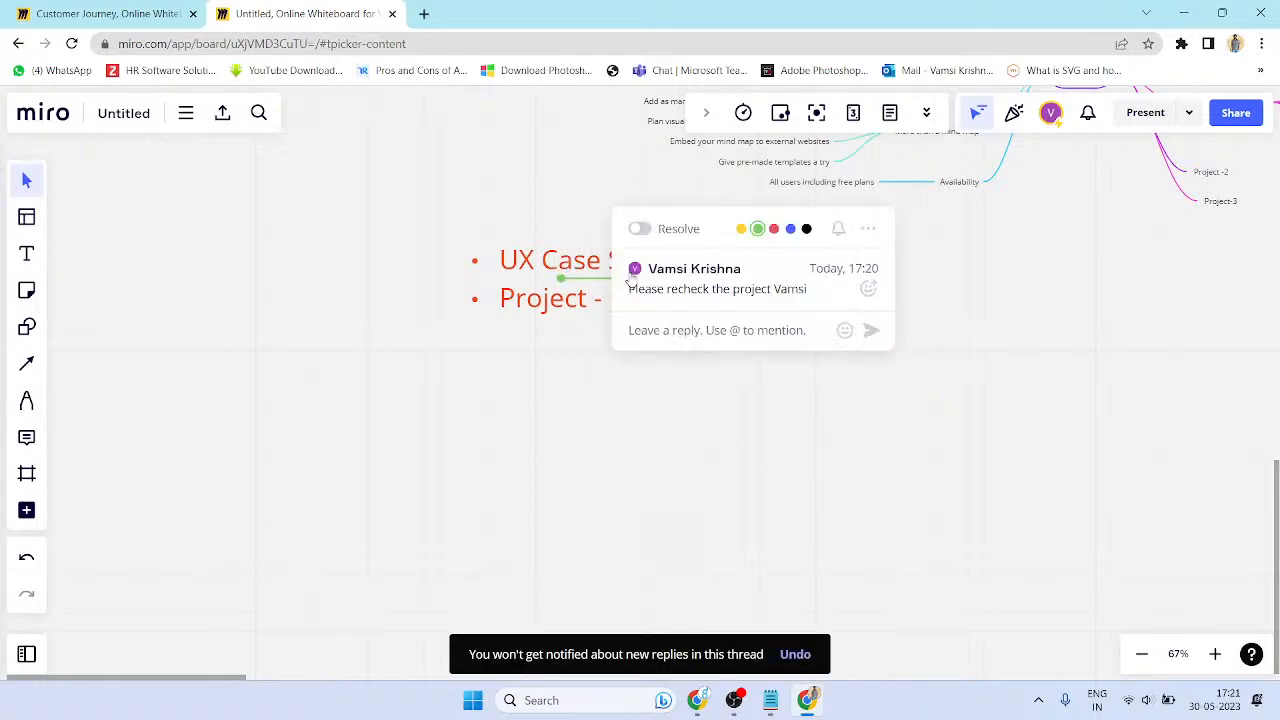
{"action": "left_click", "coordinate": [894, 401]}
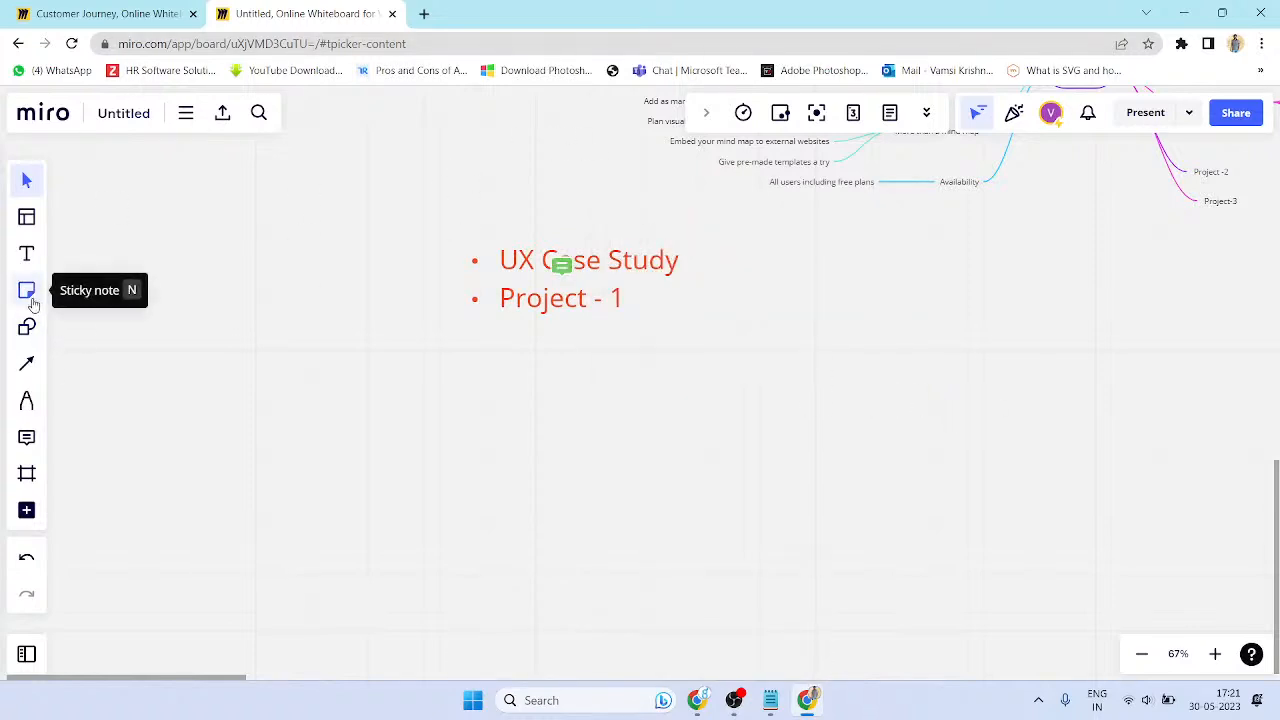
- Place a yellow sticky note beside the list and begin typing its text
{"action": "left_click", "coordinate": [30, 296]}
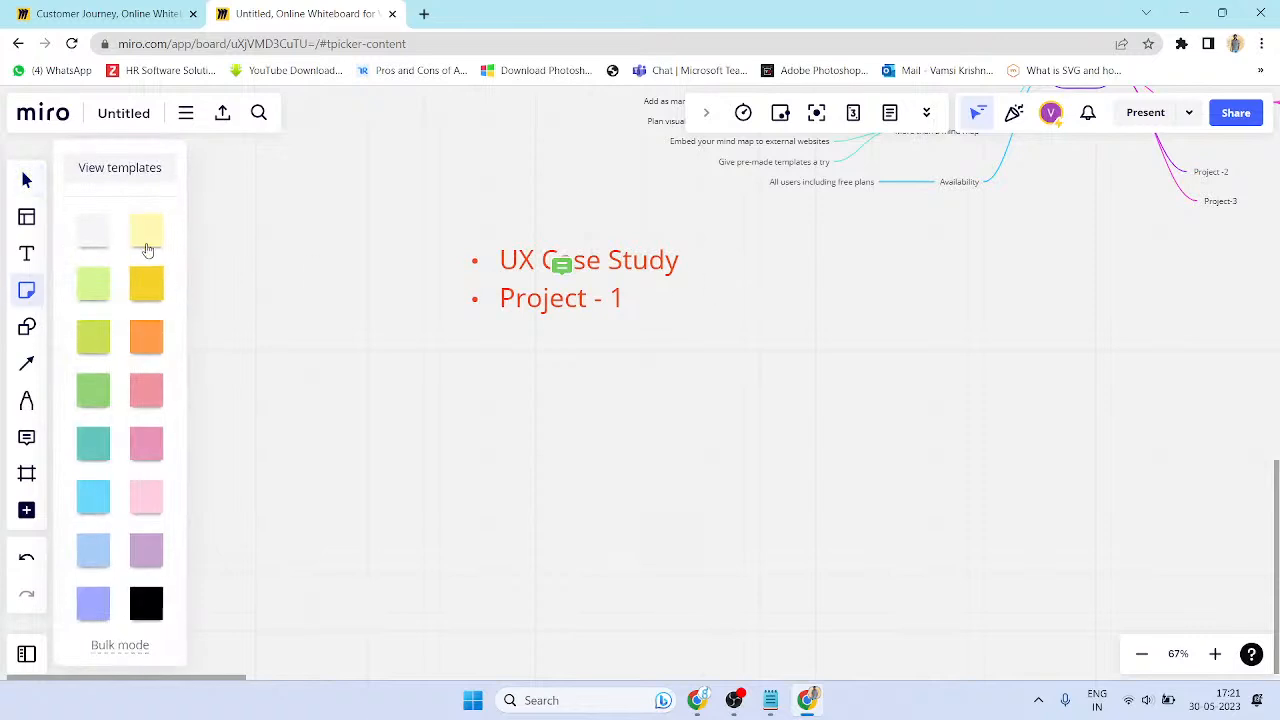
{"action": "left_click", "coordinate": [698, 276]}
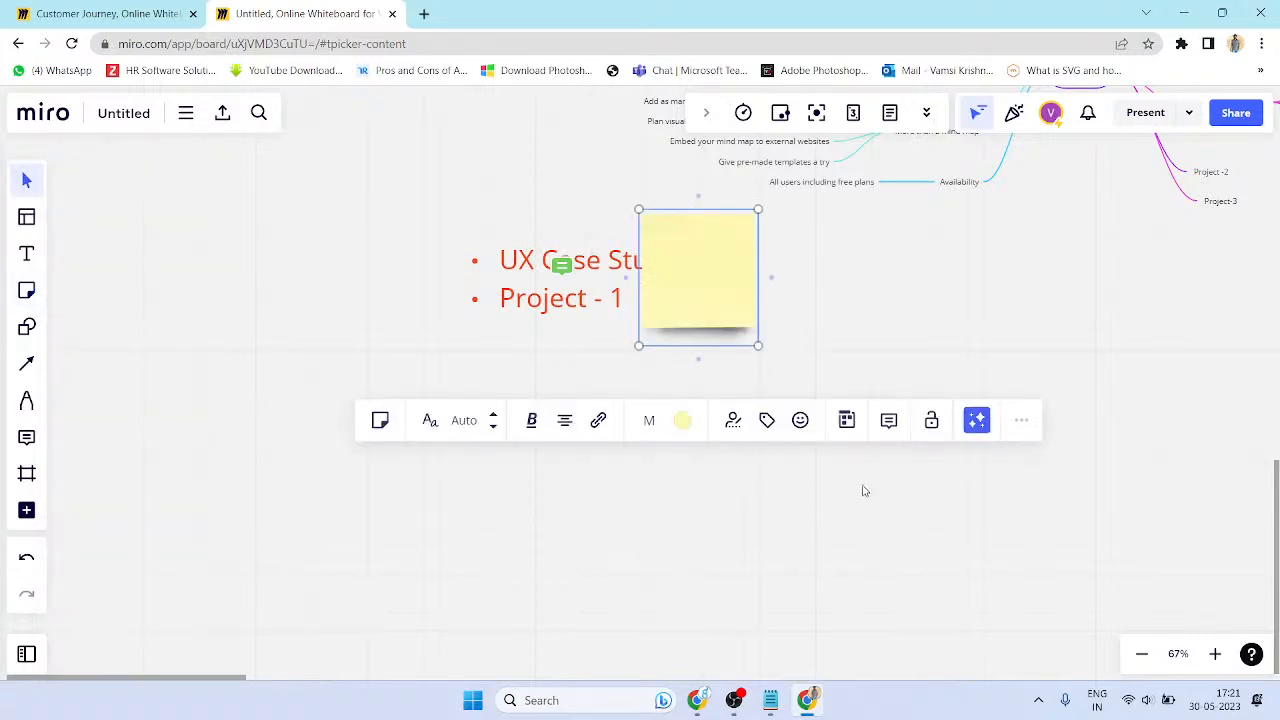
{"action": "type", "text": "D"}
{"action": "key", "text": "BackSpace"}
{"action": "type", "text": "ERel"}
{"action": "key", "text": "BackSpace"}
{"action": "key", "text": "BackSpace"}
{"action": "key", "text": "BackSpace"}
{"action": "type", "text": "orjec"}
{"action": "key", "text": "BackSpace"}
{"action": "key", "text": "BackSpace"}
{"action": "key", "text": "BackSpace"}
{"action": "type", "text": "ject wit a"}
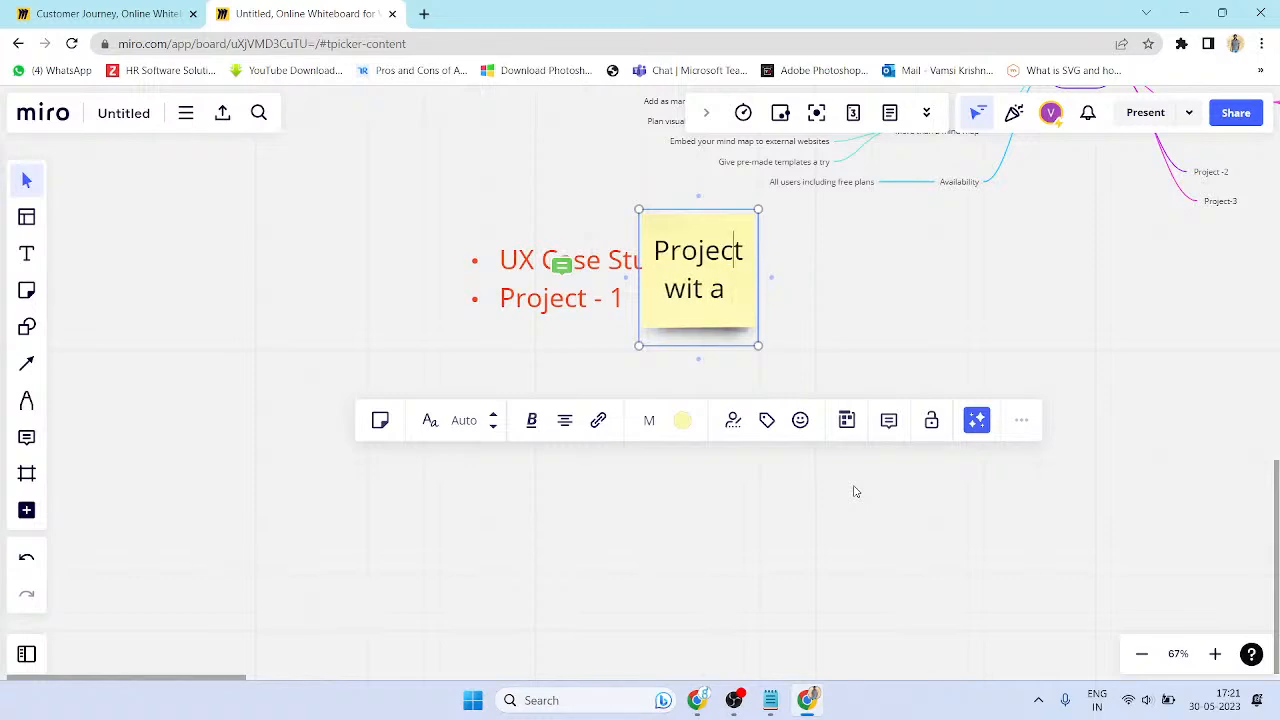
- Write 'Scrum Call with a product head by 9pm, Please all of team members' and move the note beside the list
{"action": "key", "text": "ctrl+shift+Left"}
{"action": "type", "text": "Scrum "}
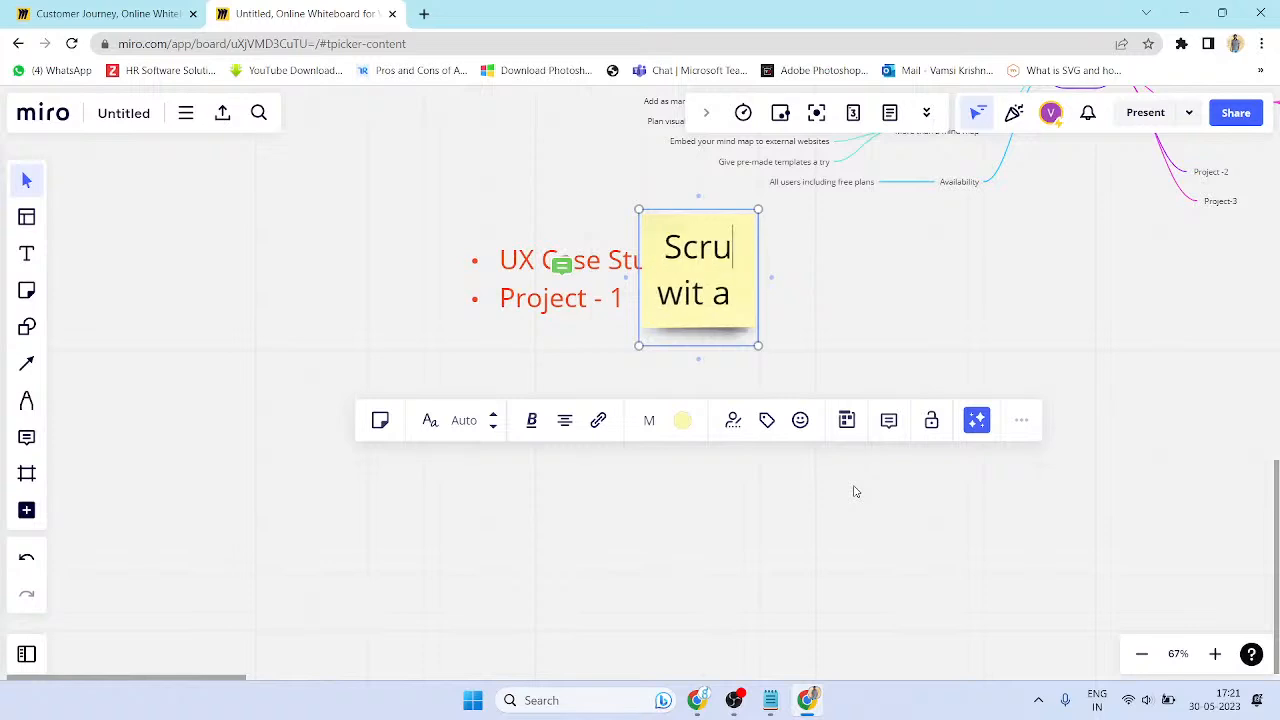
{"action": "type", "text": "Call w"}
{"action": "key", "text": "BackSpace"}
{"action": "key", "text": "BackSpace"}
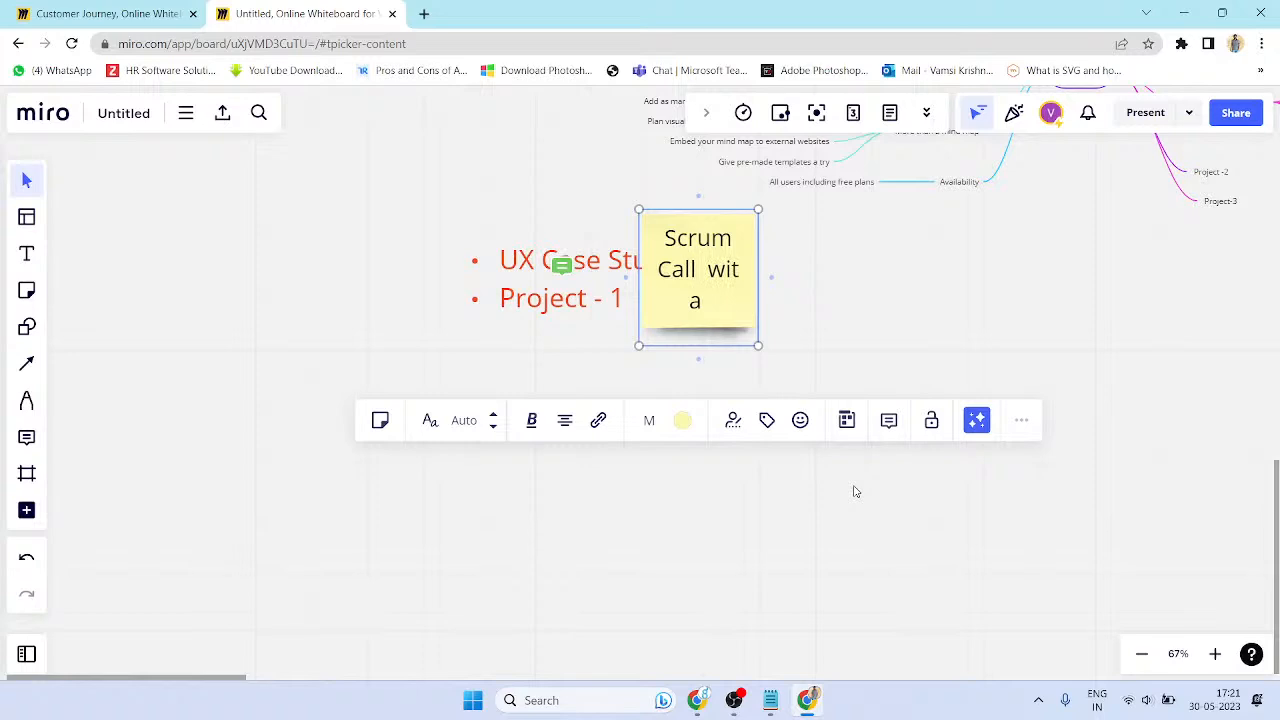
{"action": "type", "text": "with a pri"}
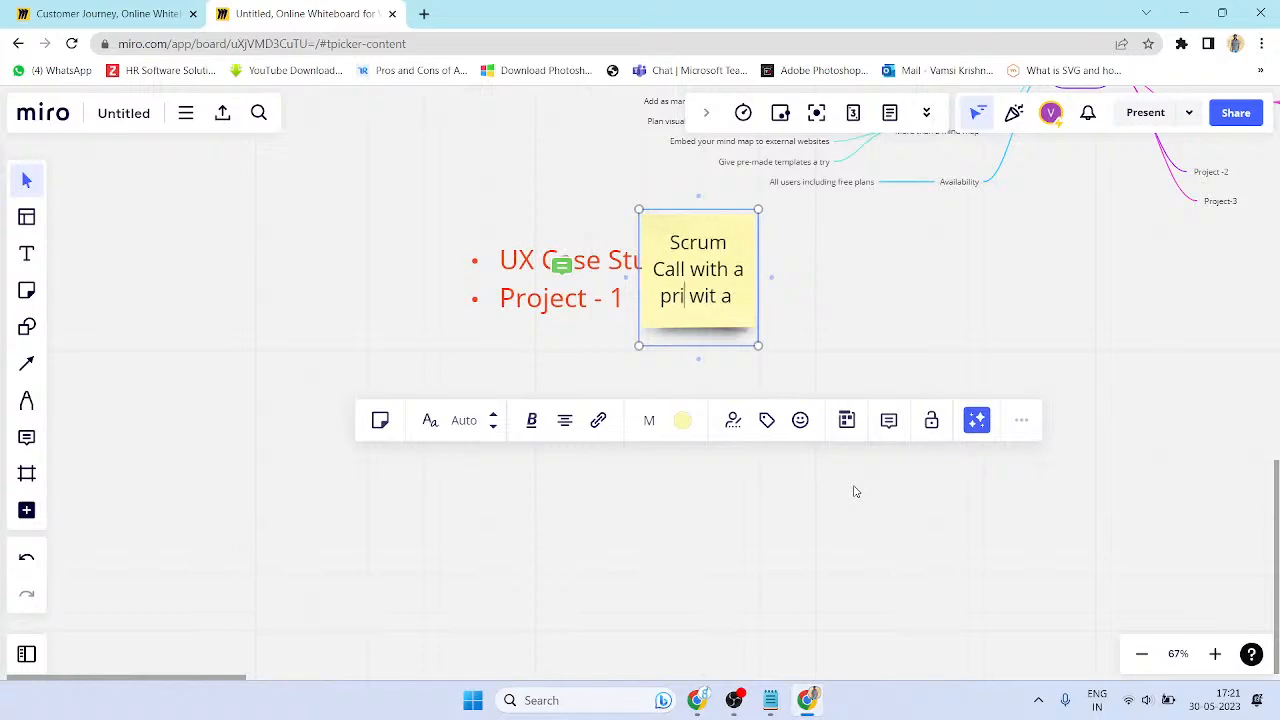
{"action": "key", "text": "BackSpace"}
{"action": "type", "text": "oduct"}
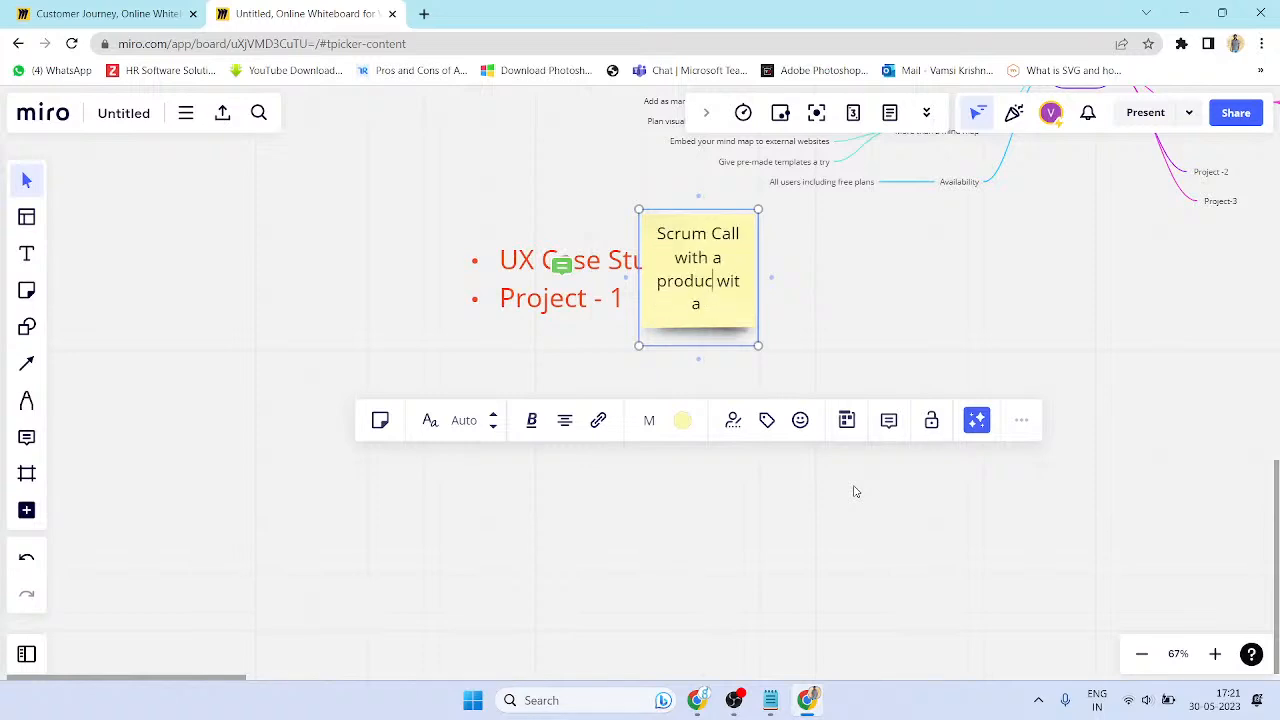
{"action": "type", "text": " head by"}
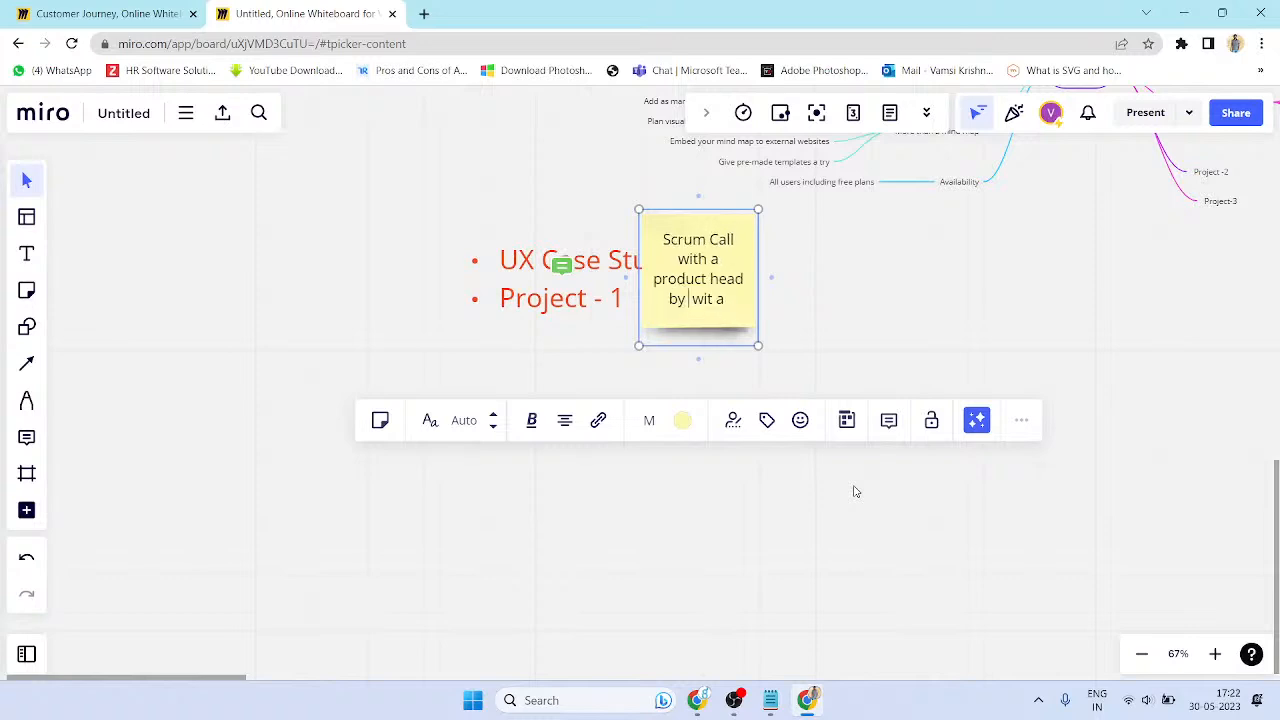
{"action": "type", "text": " 9pm, Pela"}
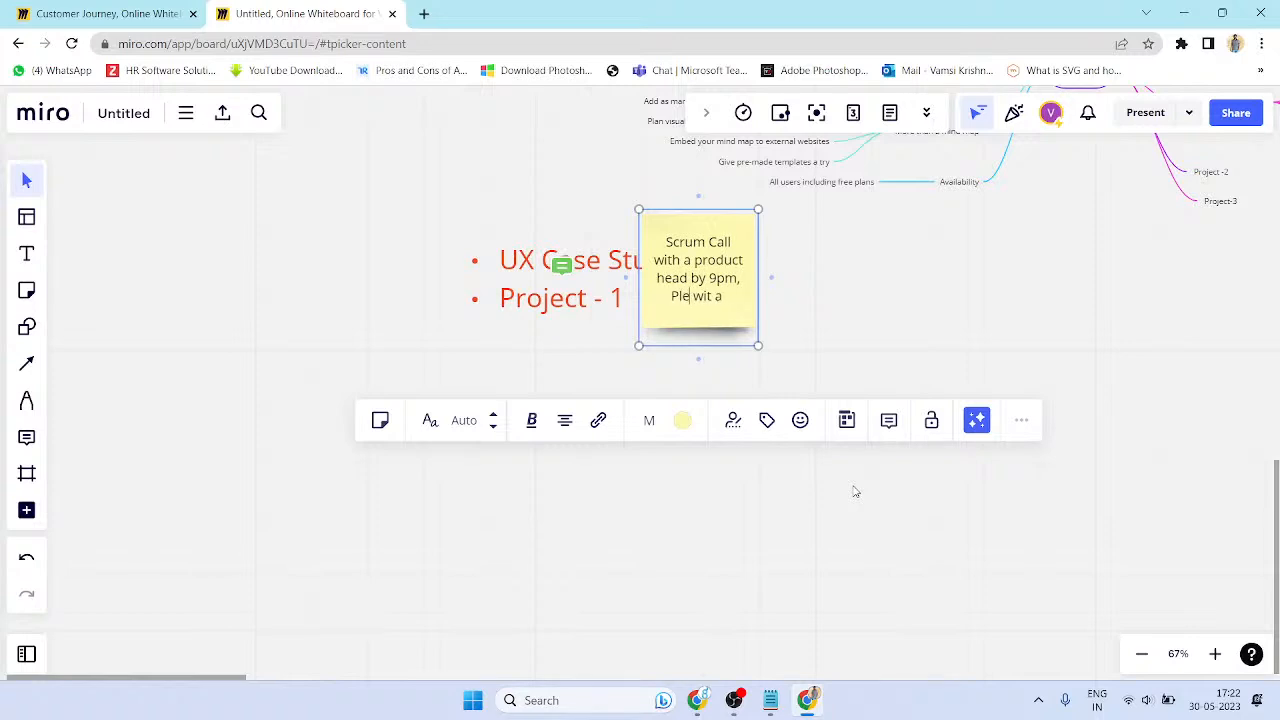
{"action": "type", "text": " all of tea"}
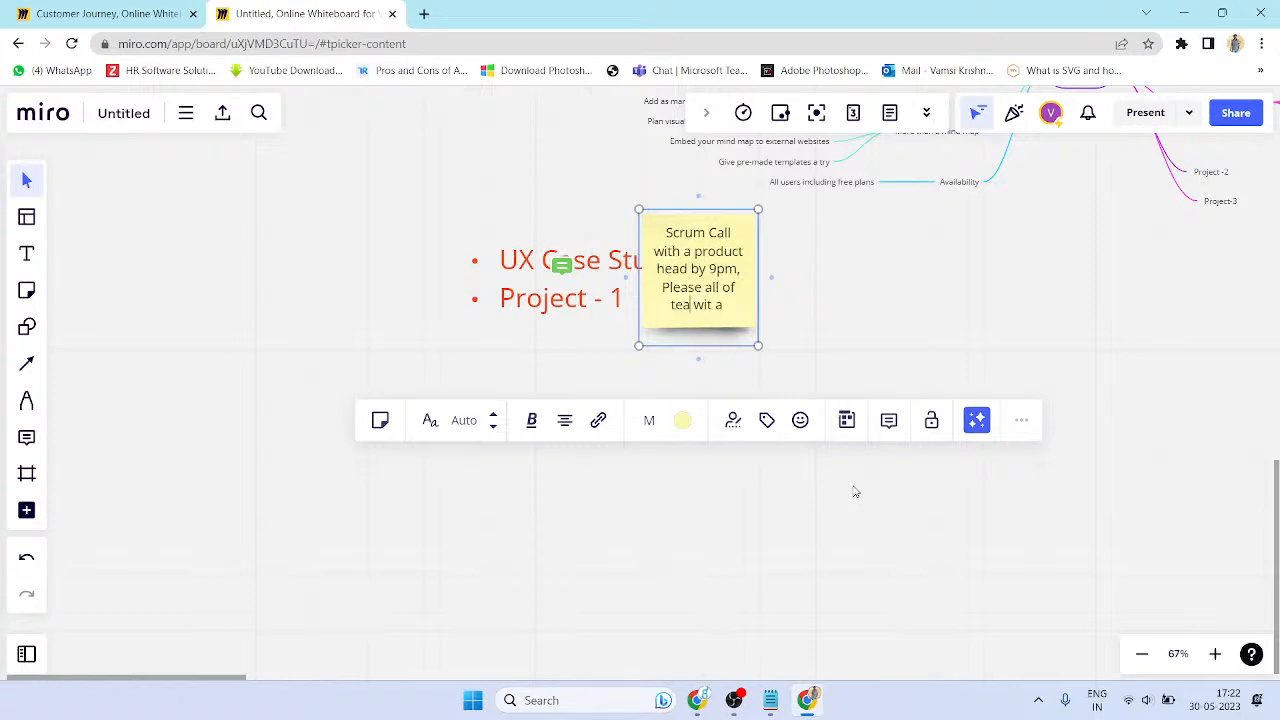
{"action": "type", "text": "m members"}
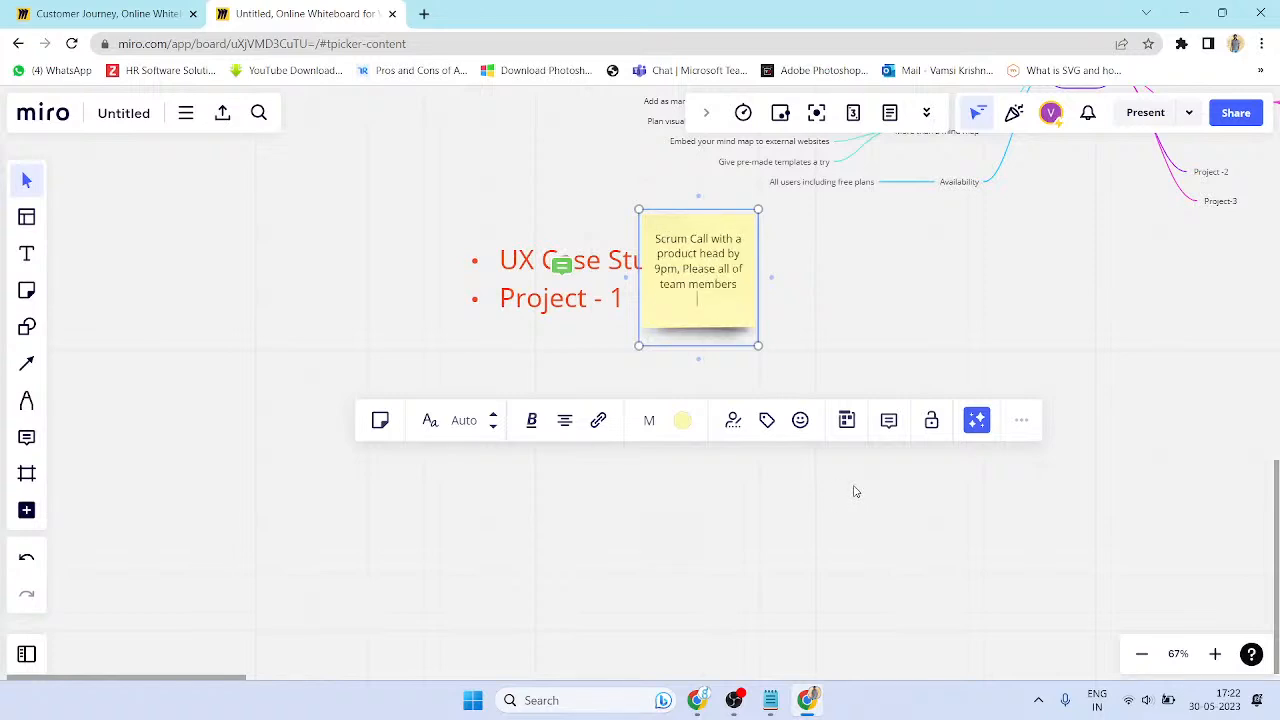
{"action": "left_click", "coordinate": [863, 352]}
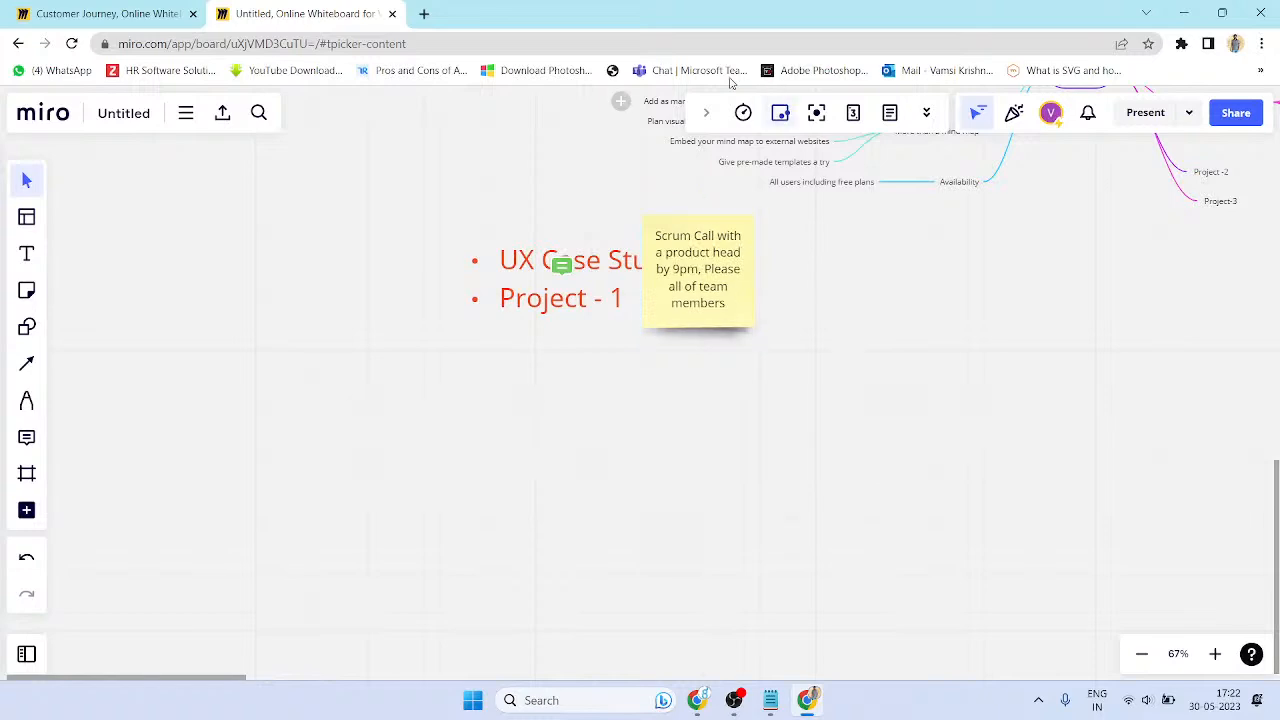
{"action": "left_click_drag", "start_coordinate": [677, 223], "coordinate": [752, 281]}
- Change the sticky note colour to lime green
{"action": "double_click", "coordinate": [750, 271]}
{"action": "left_click", "coordinate": [748, 260]}
{"action": "left_click", "coordinate": [726, 170]}
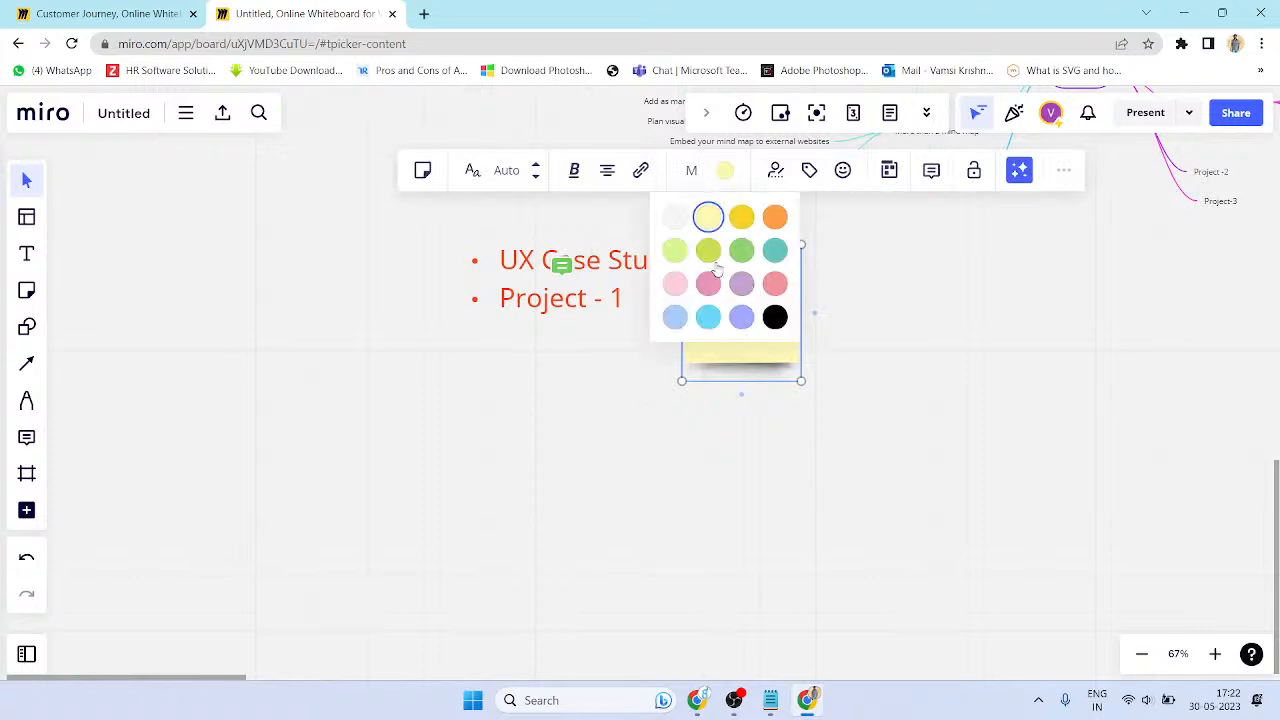
{"action": "left_click", "coordinate": [709, 252]}
{"action": "left_click", "coordinate": [825, 325]}
- Make the note's text bold, keeping it centre-aligned
{"action": "double_click", "coordinate": [783, 265]}
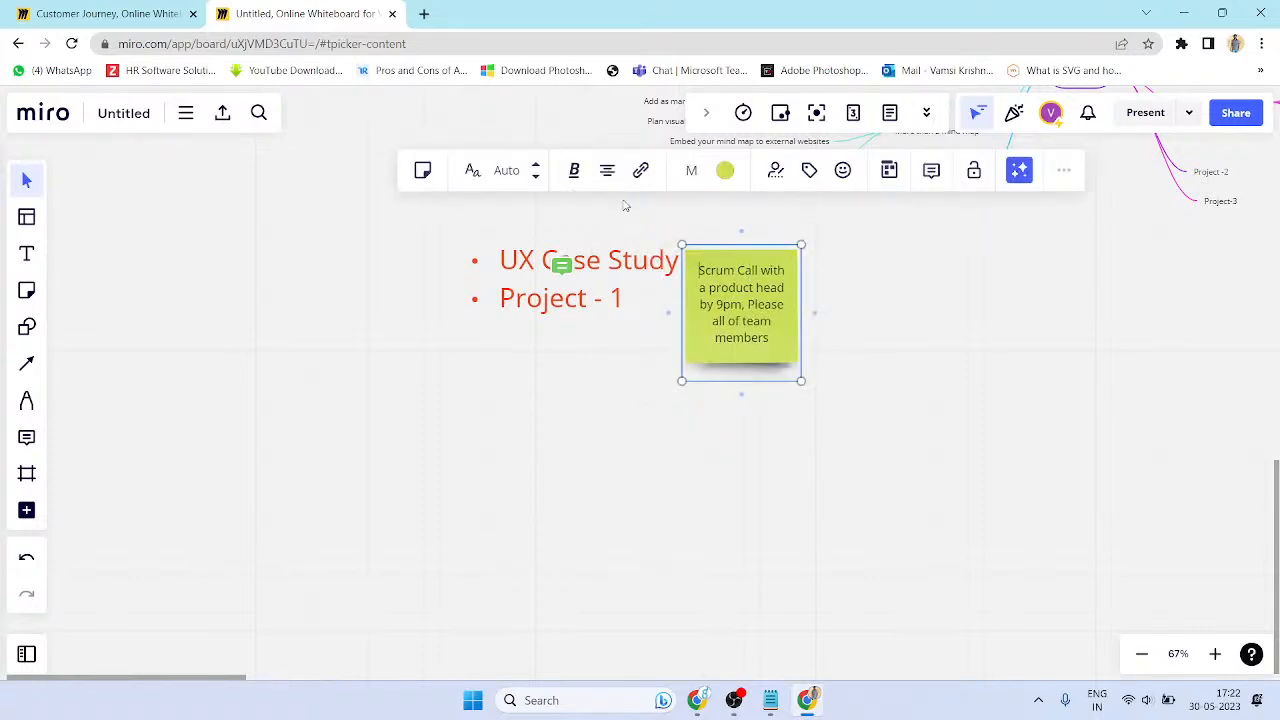
{"action": "left_click", "coordinate": [576, 172]}
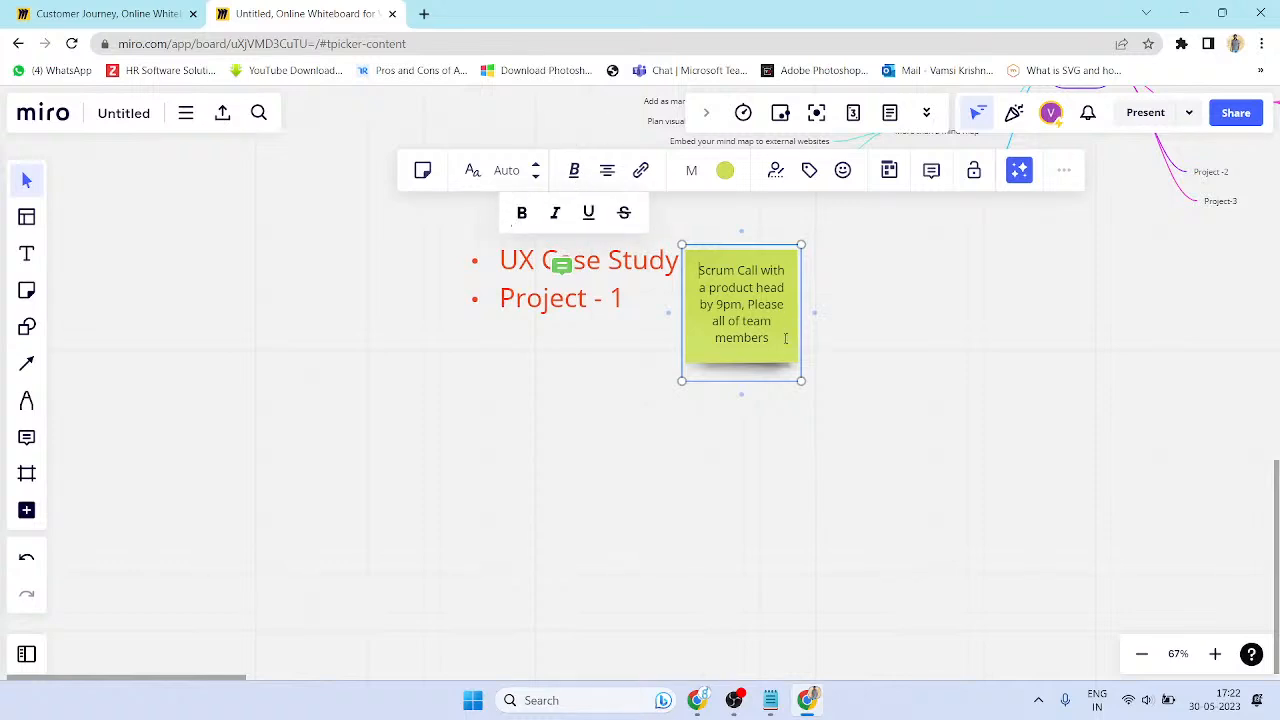
{"action": "key", "text": "ctrl+a"}
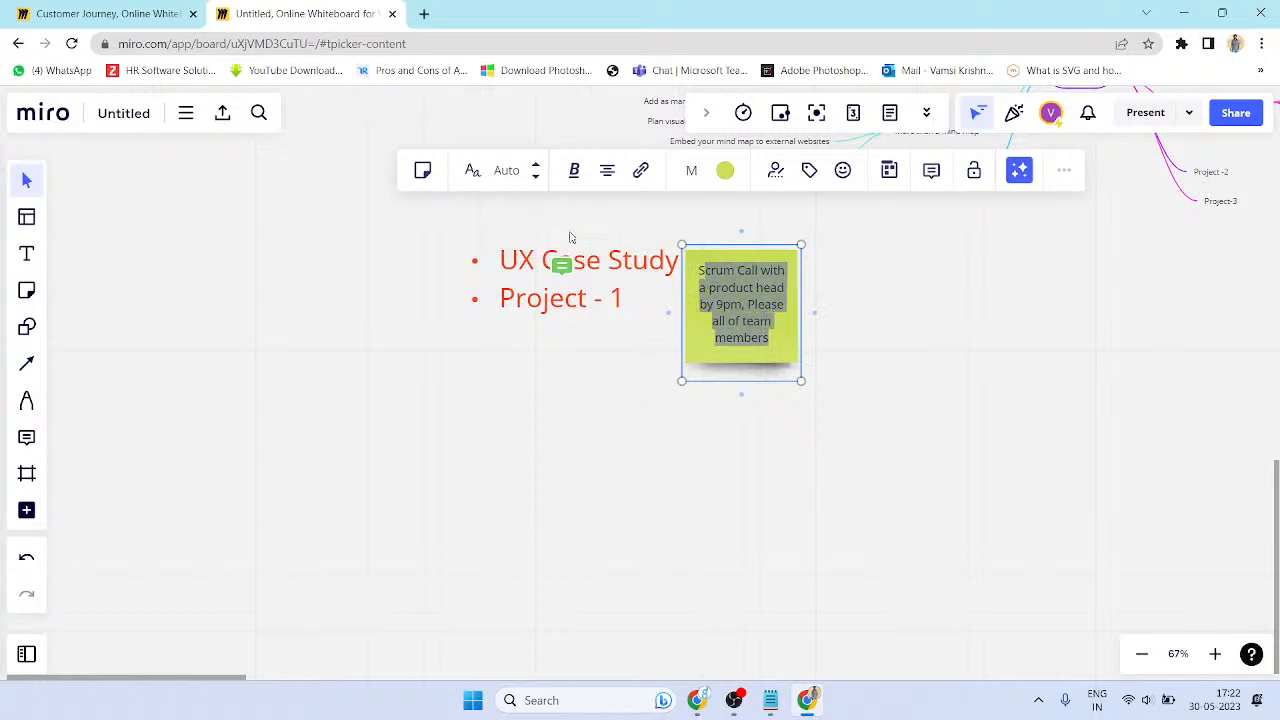
{"action": "left_click", "coordinate": [586, 172]}
{"action": "left_click", "coordinate": [516, 214]}
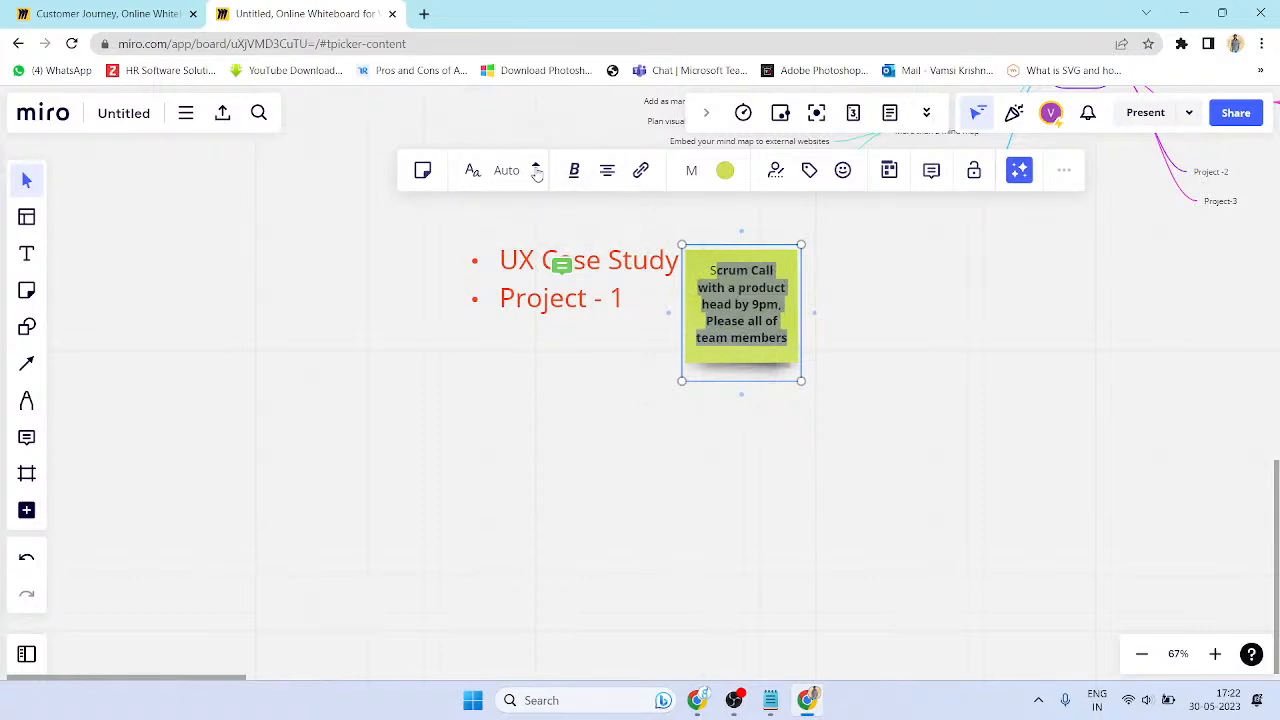
{"action": "left_click", "coordinate": [612, 175]}
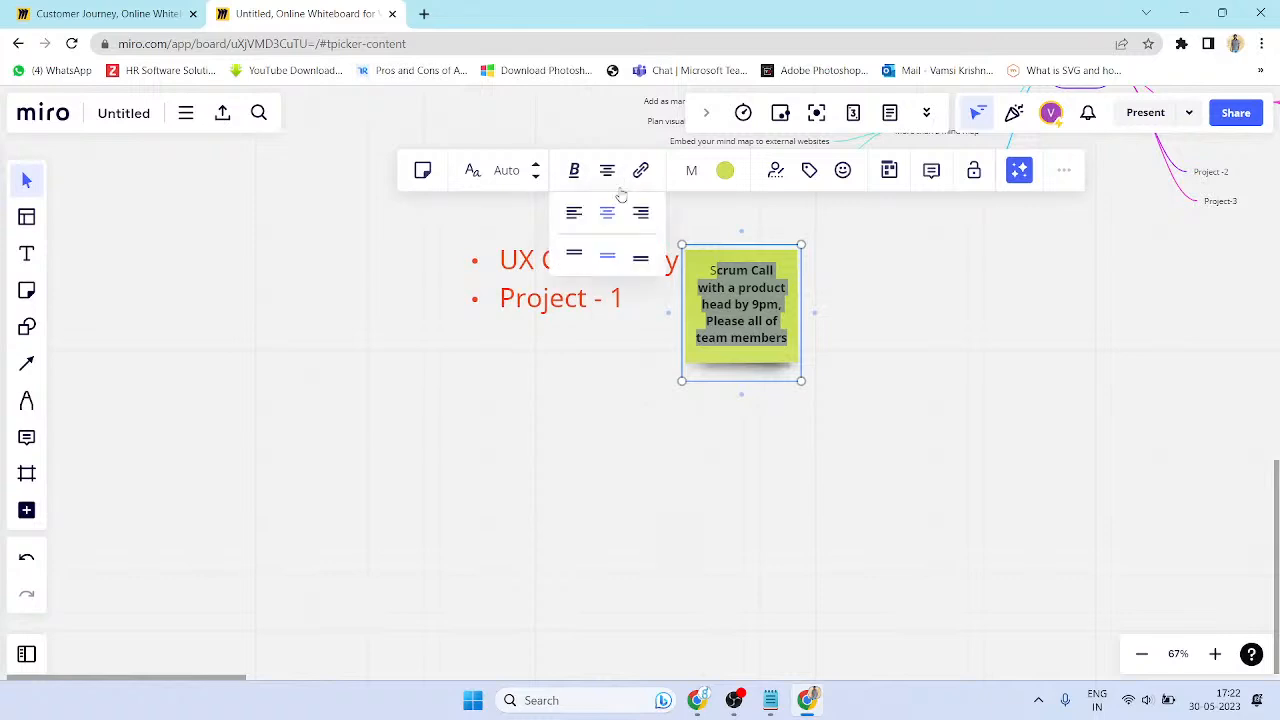
{"action": "left_click", "coordinate": [574, 213]}
{"action": "left_click", "coordinate": [607, 170]}
{"action": "left_click", "coordinate": [607, 213]}
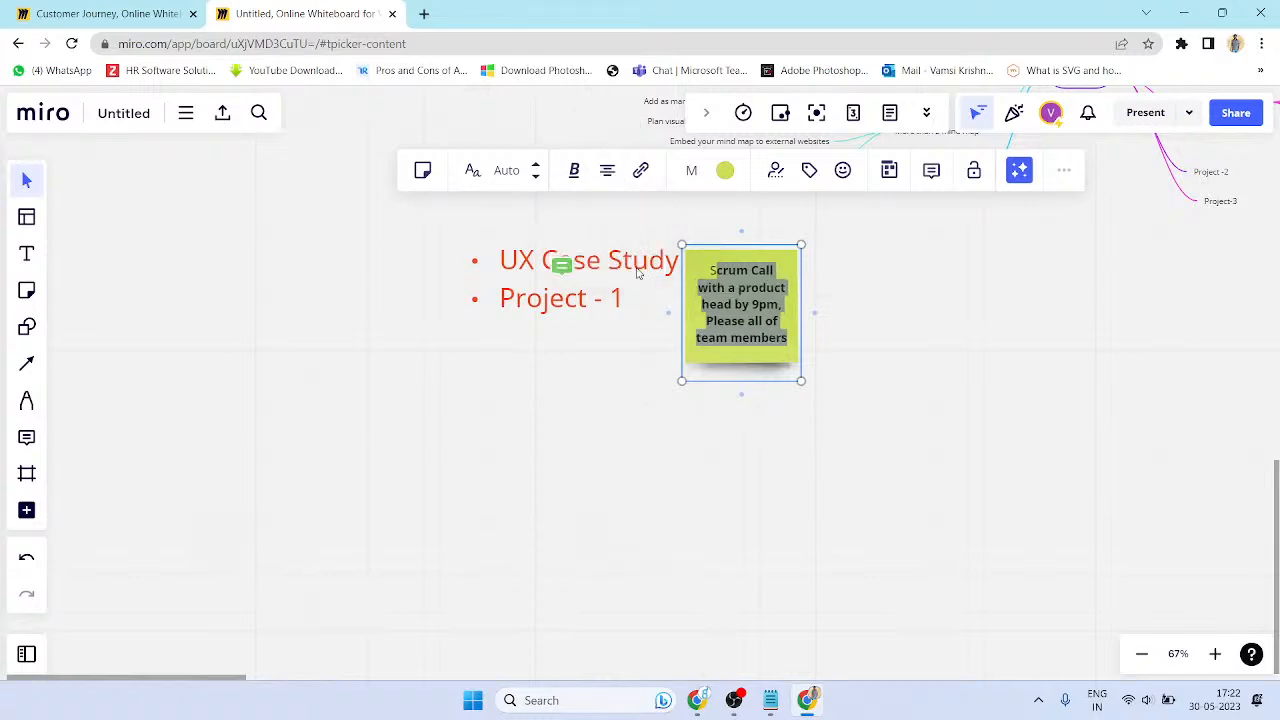
- Try large and small sizes, settle on medium, and toggle Show author on and off
{"action": "left_click", "coordinate": [691, 170]}
{"action": "left_click", "coordinate": [690, 247]}
{"action": "left_click", "coordinate": [691, 170]}
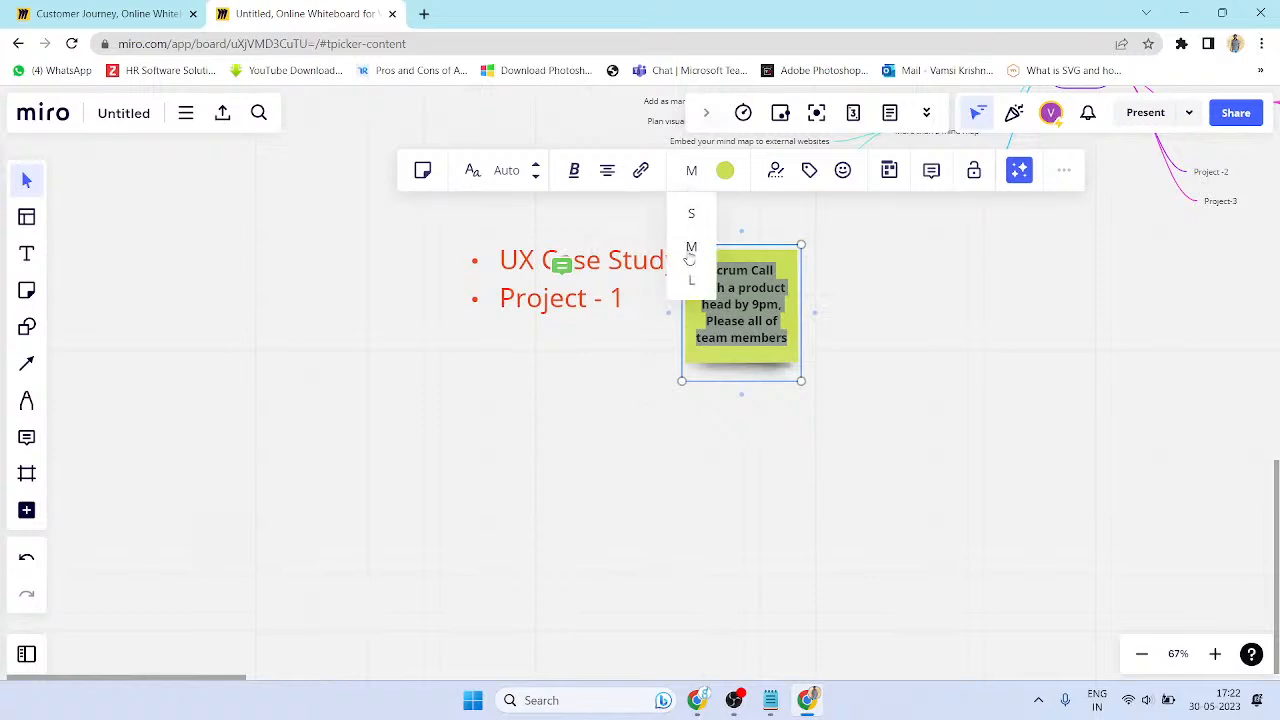
{"action": "left_click", "coordinate": [691, 280]}
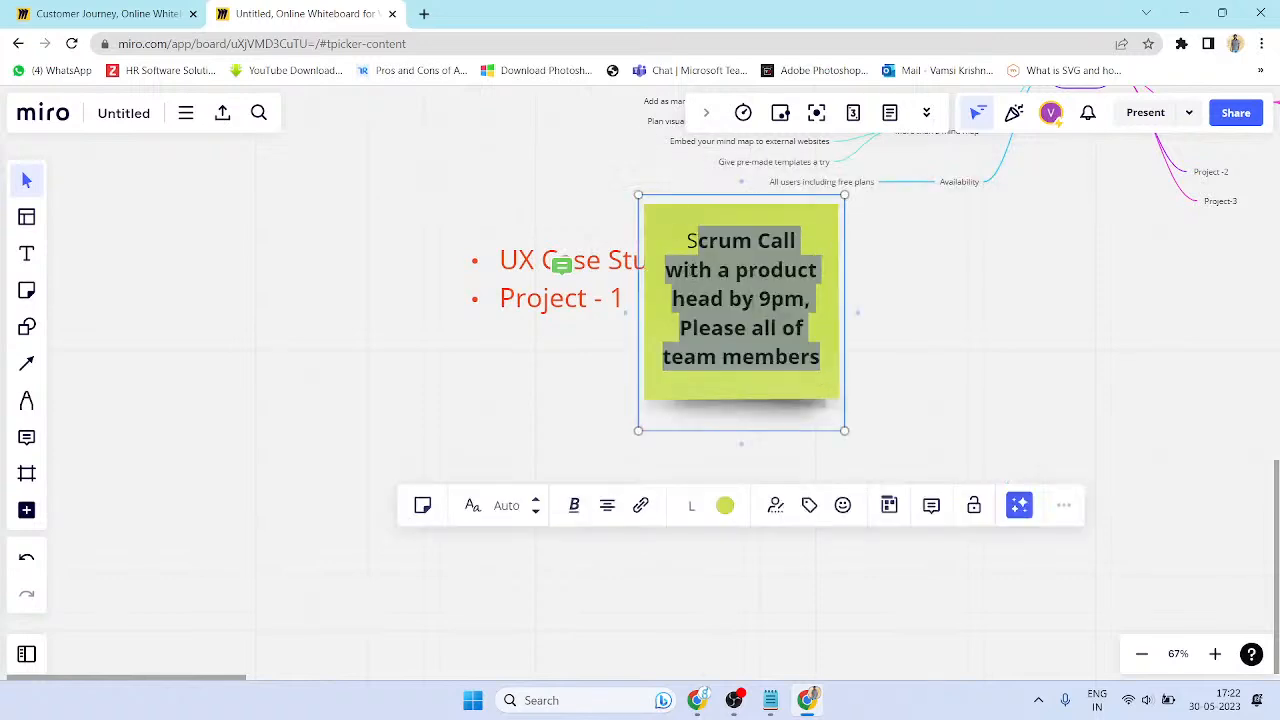
{"action": "left_click", "coordinate": [686, 508]}
{"action": "left_click", "coordinate": [694, 549]}
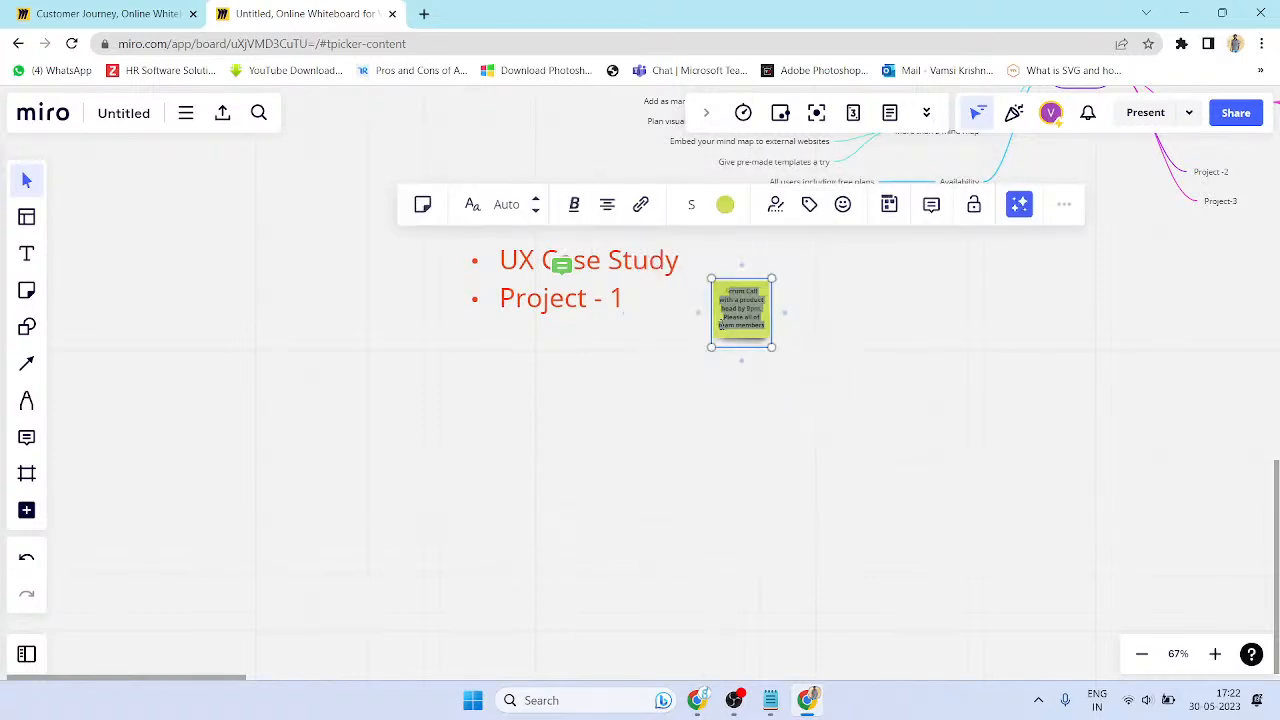
{"action": "left_click", "coordinate": [700, 204]}
{"action": "left_click", "coordinate": [695, 283]}
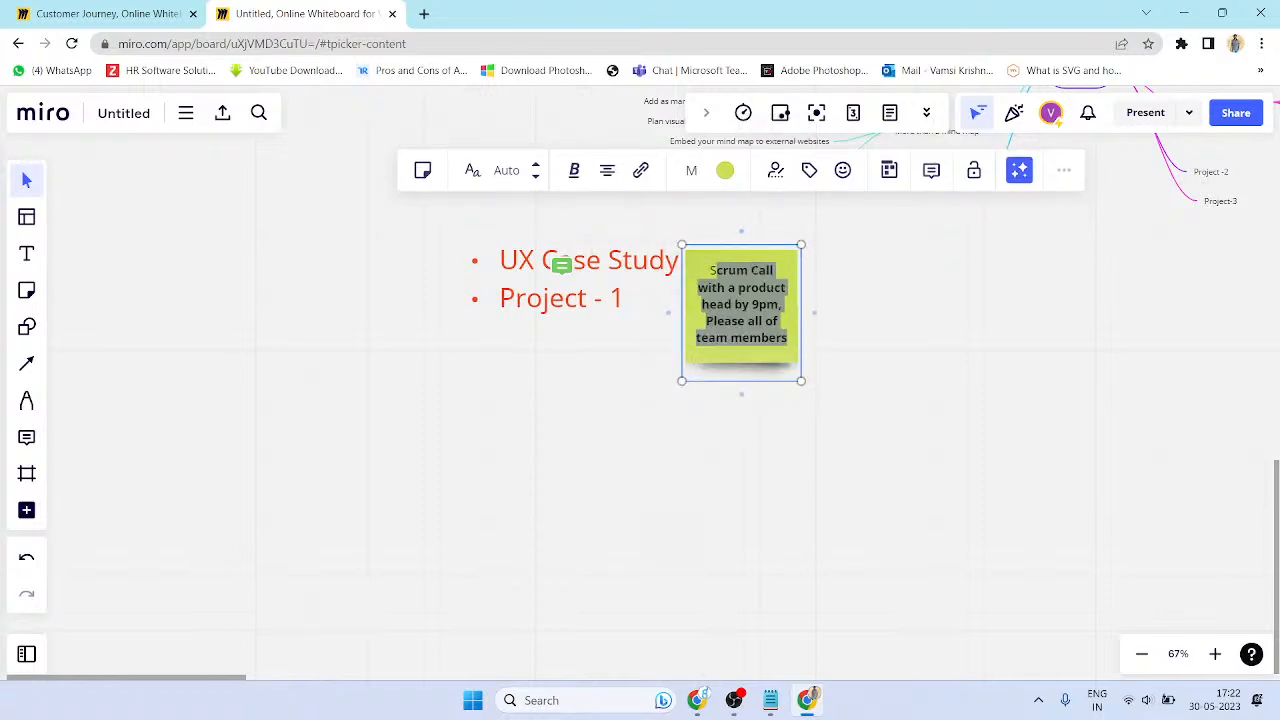
{"action": "left_click", "coordinate": [775, 171]}
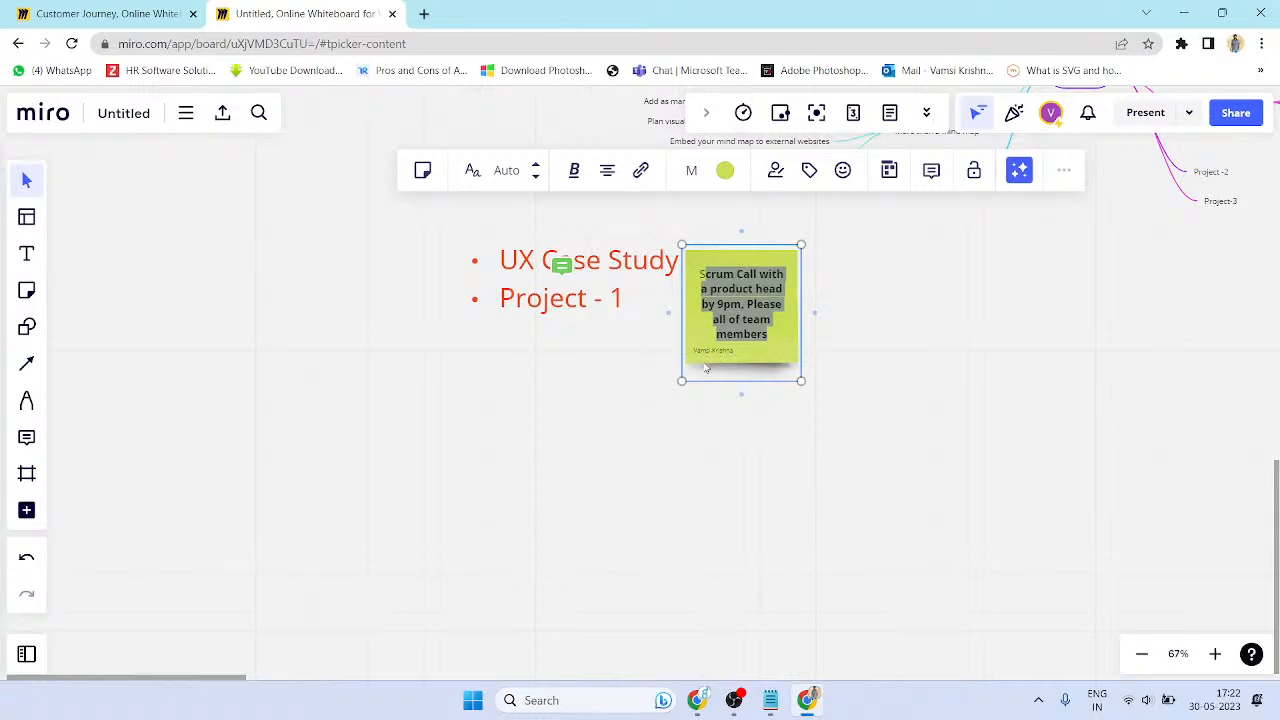
{"action": "left_click", "coordinate": [771, 186]}
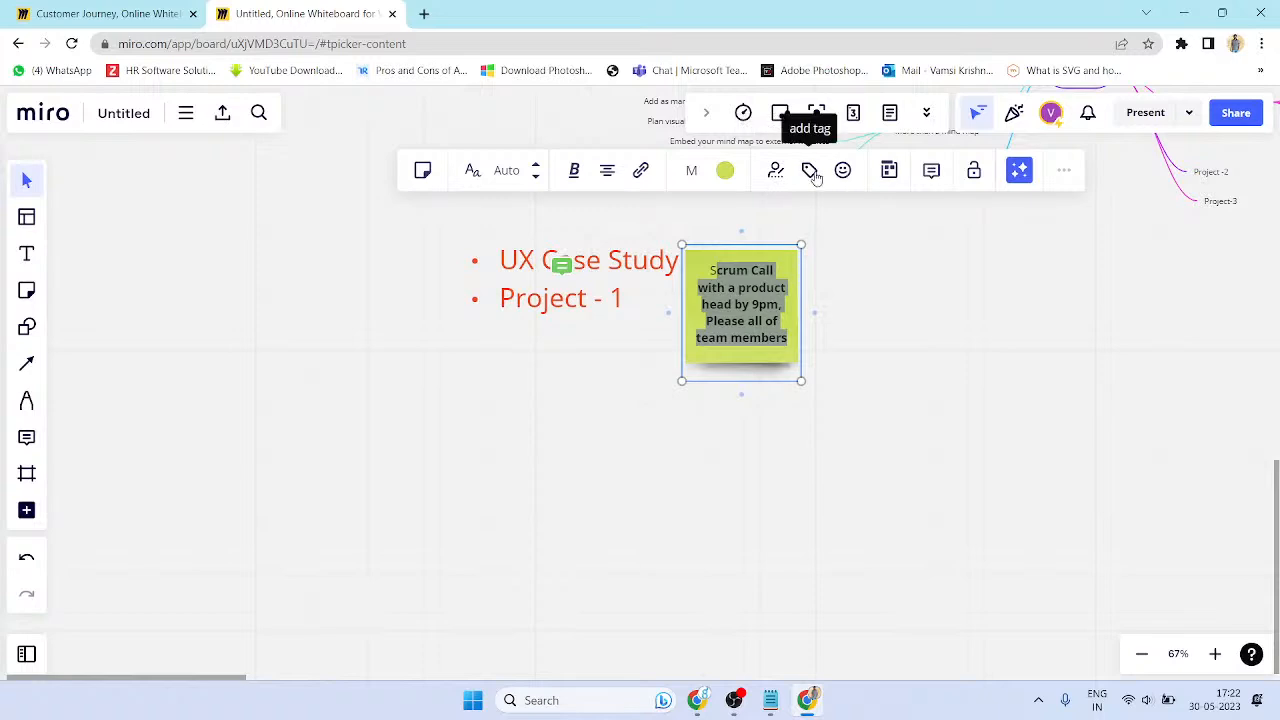
{"action": "left_click", "coordinate": [810, 171]}
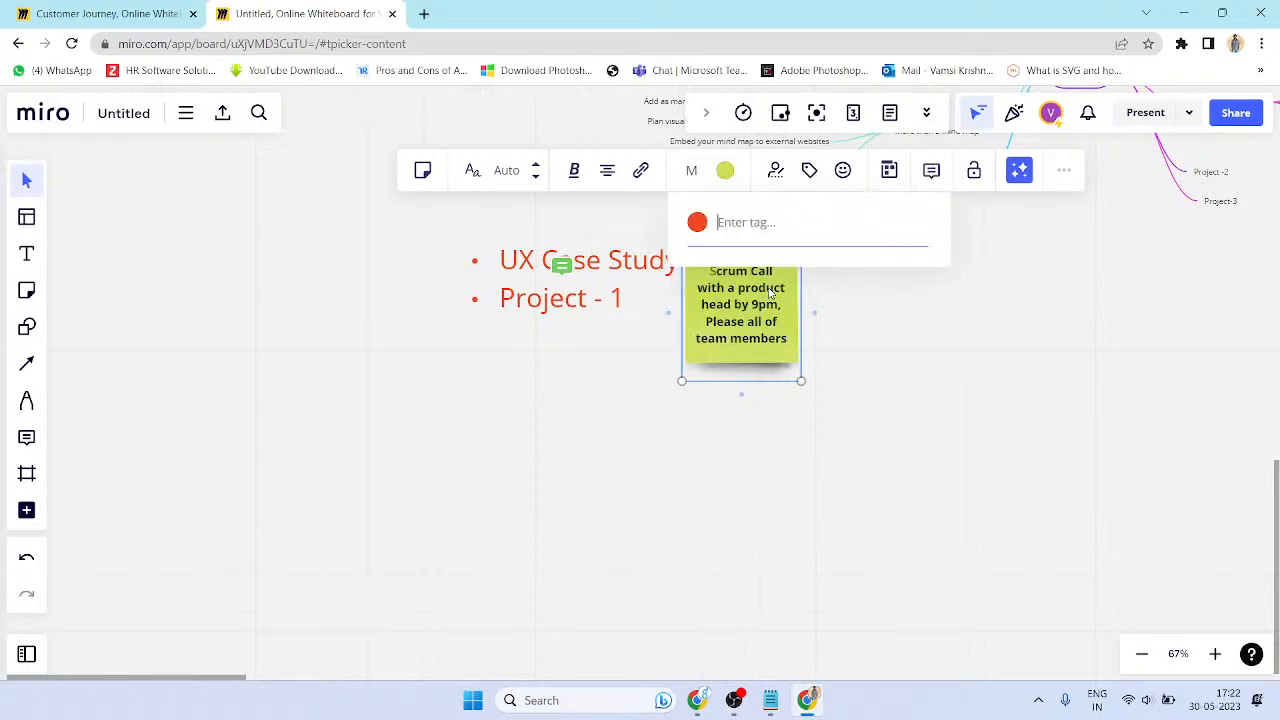
{"action": "left_click", "coordinate": [843, 170]}
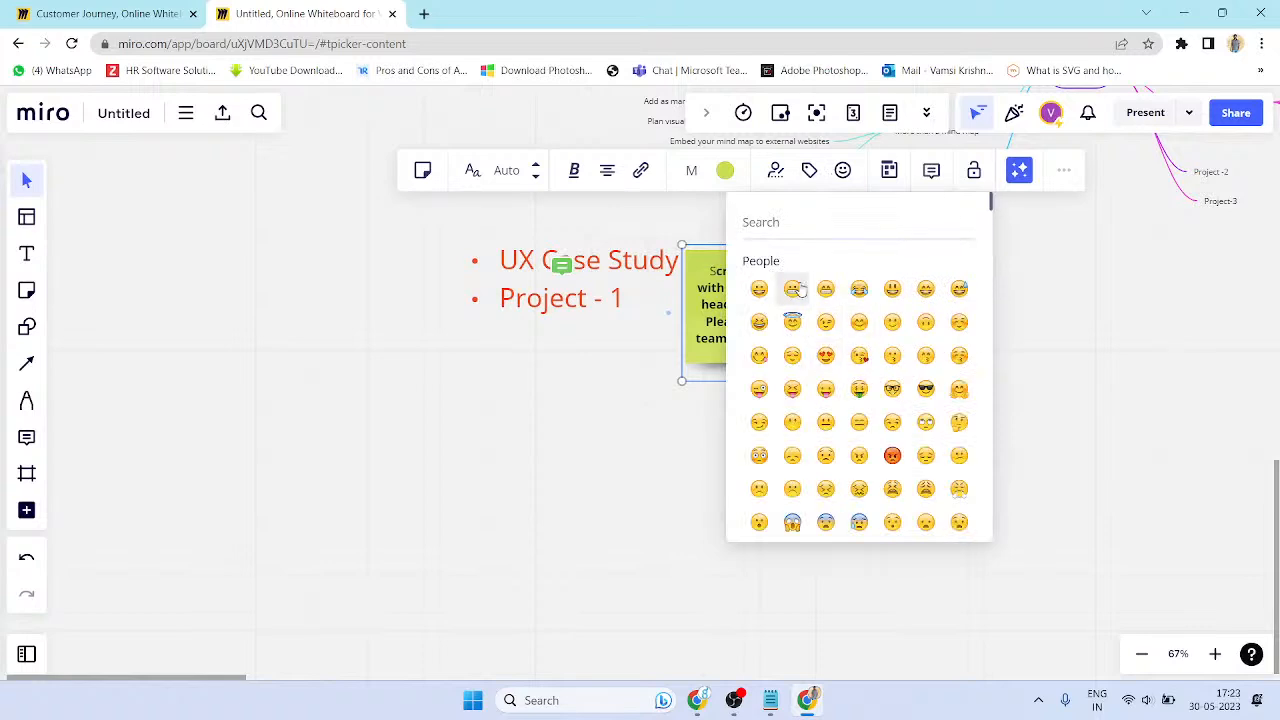
{"action": "left_click", "coordinate": [889, 171]}
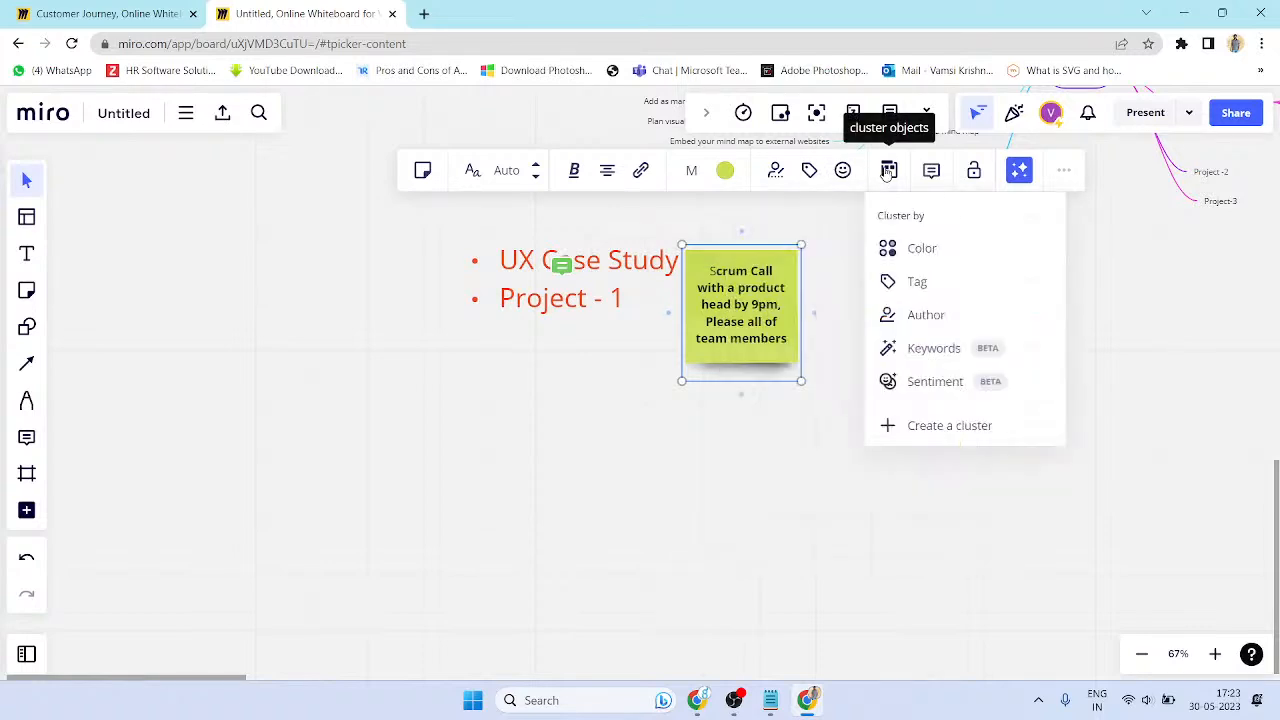
{"action": "left_click", "coordinate": [886, 286]}
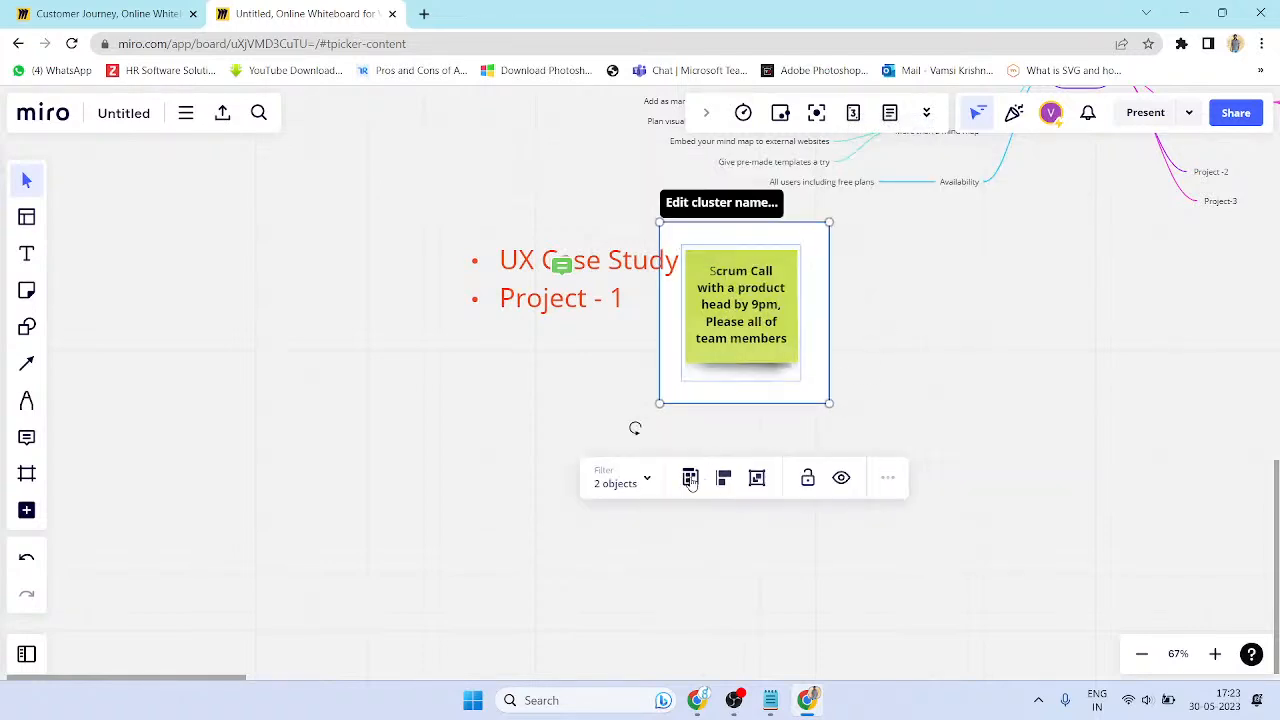
{"action": "left_click", "coordinate": [690, 477]}
{"action": "left_click", "coordinate": [739, 556]}
{"action": "left_click", "coordinate": [726, 481]}
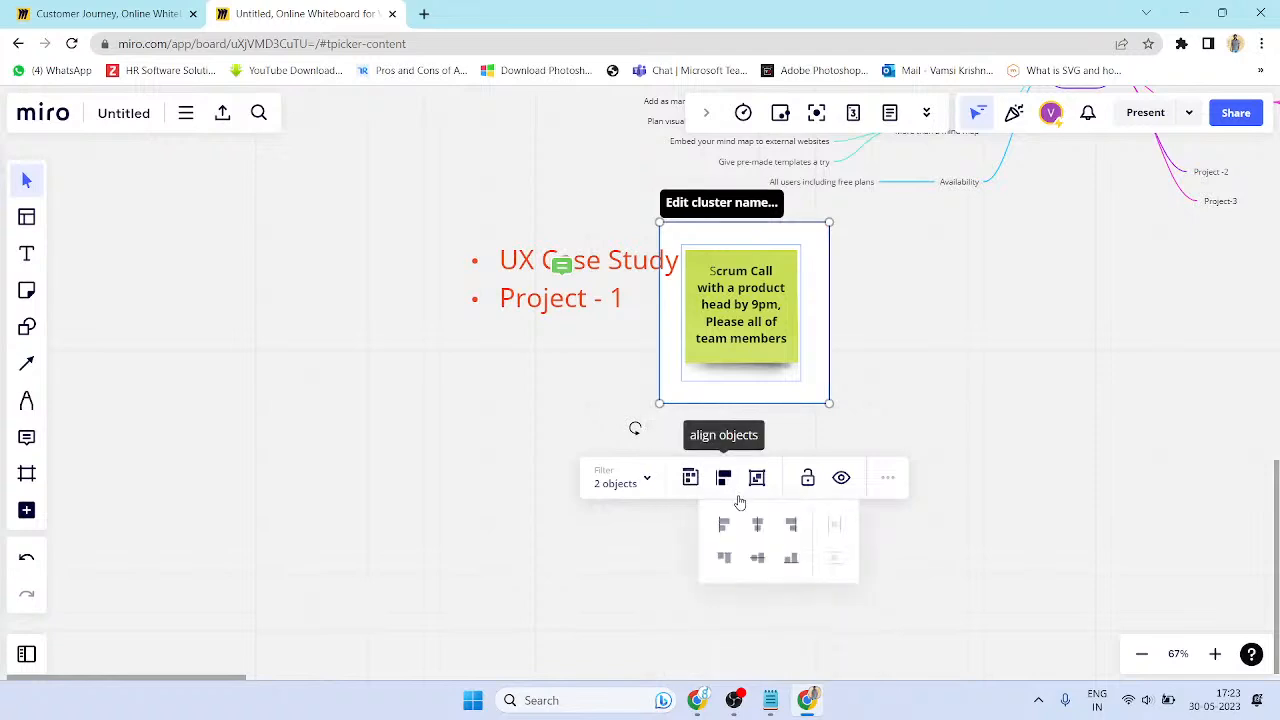
{"action": "left_click", "coordinate": [761, 527]}
{"action": "left_click", "coordinate": [757, 483]}
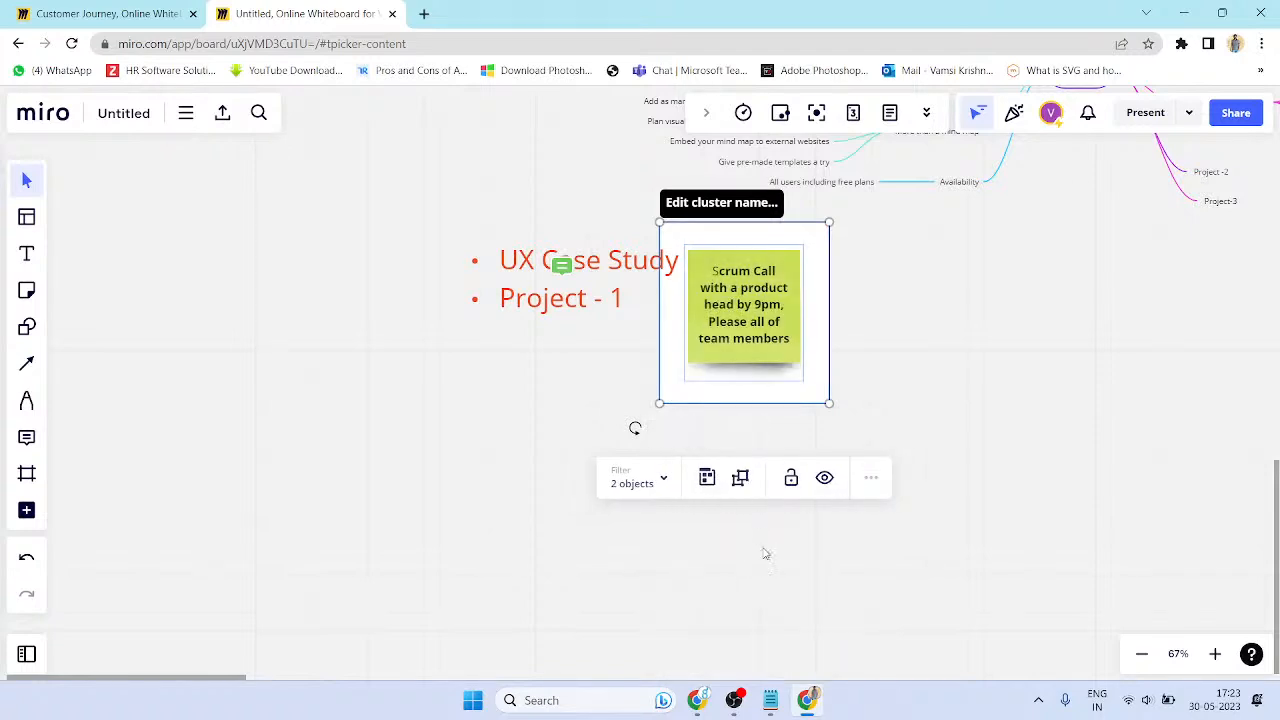
{"action": "left_click", "coordinate": [877, 366]}
{"action": "key", "text": "ctrl+z"}
{"action": "key", "text": "ctrl+z"}
{"action": "key", "text": "ctrl+z"}
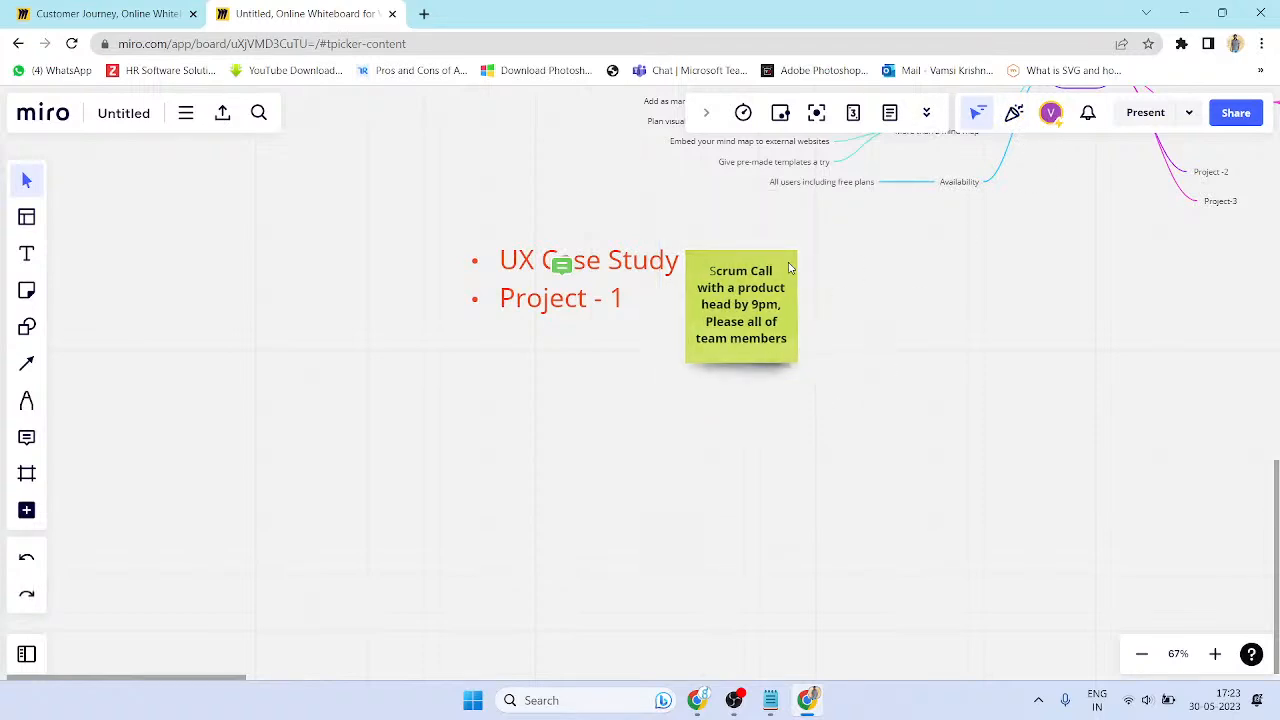
- Lock the Scrum Call sticky note and open a comment box on it
{"action": "left_click", "coordinate": [789, 267]}
{"action": "left_click", "coordinate": [974, 172]}
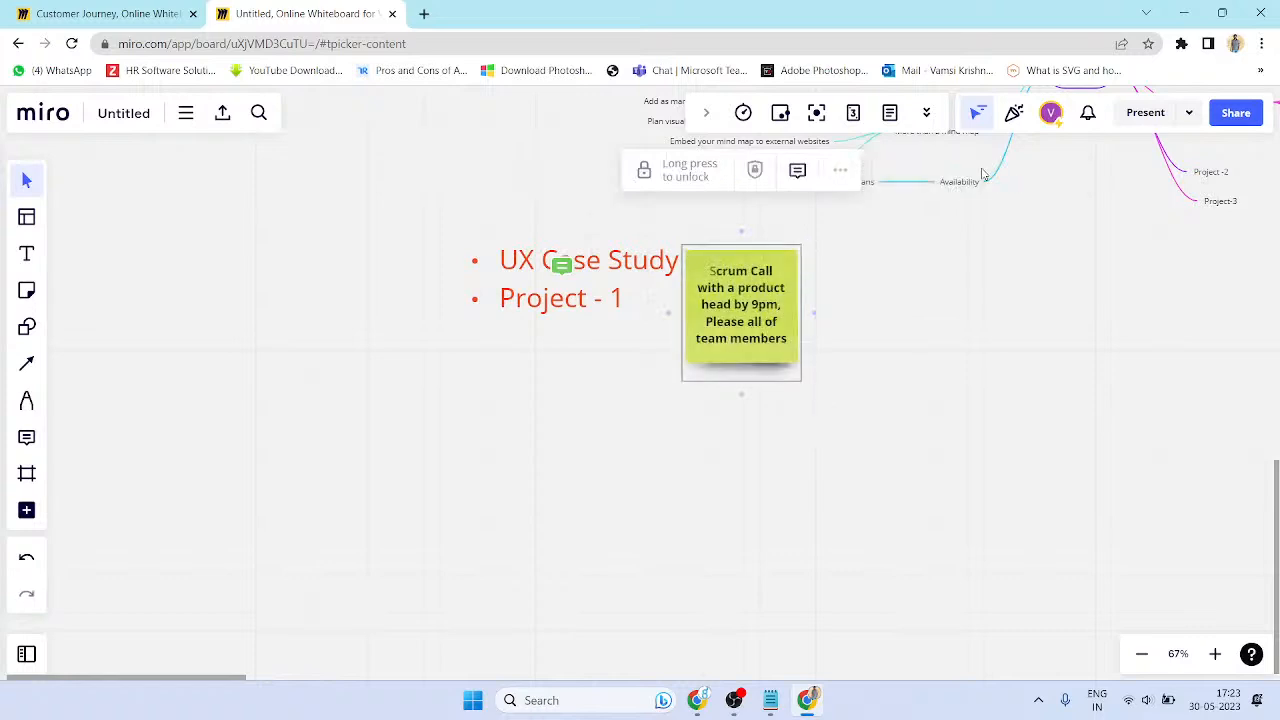
{"action": "left_click_drag", "start_coordinate": [783, 247], "coordinate": [810, 294]}
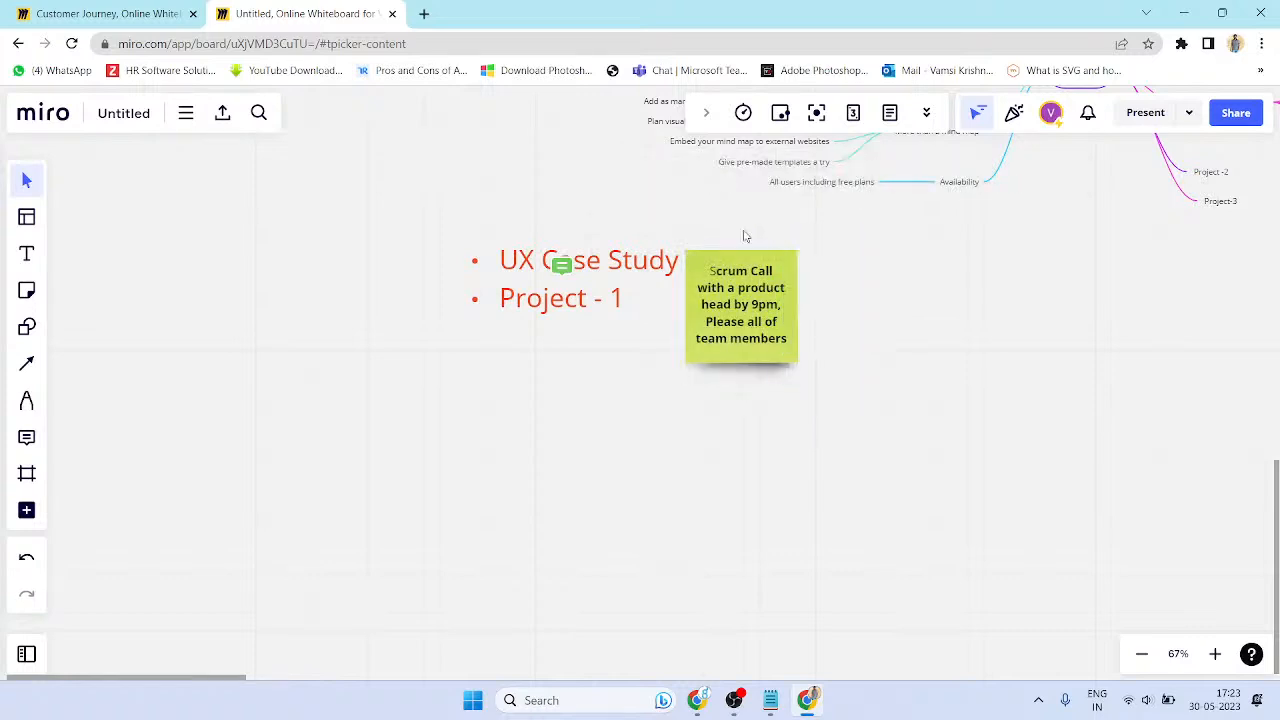
{"action": "double_click", "coordinate": [785, 263]}
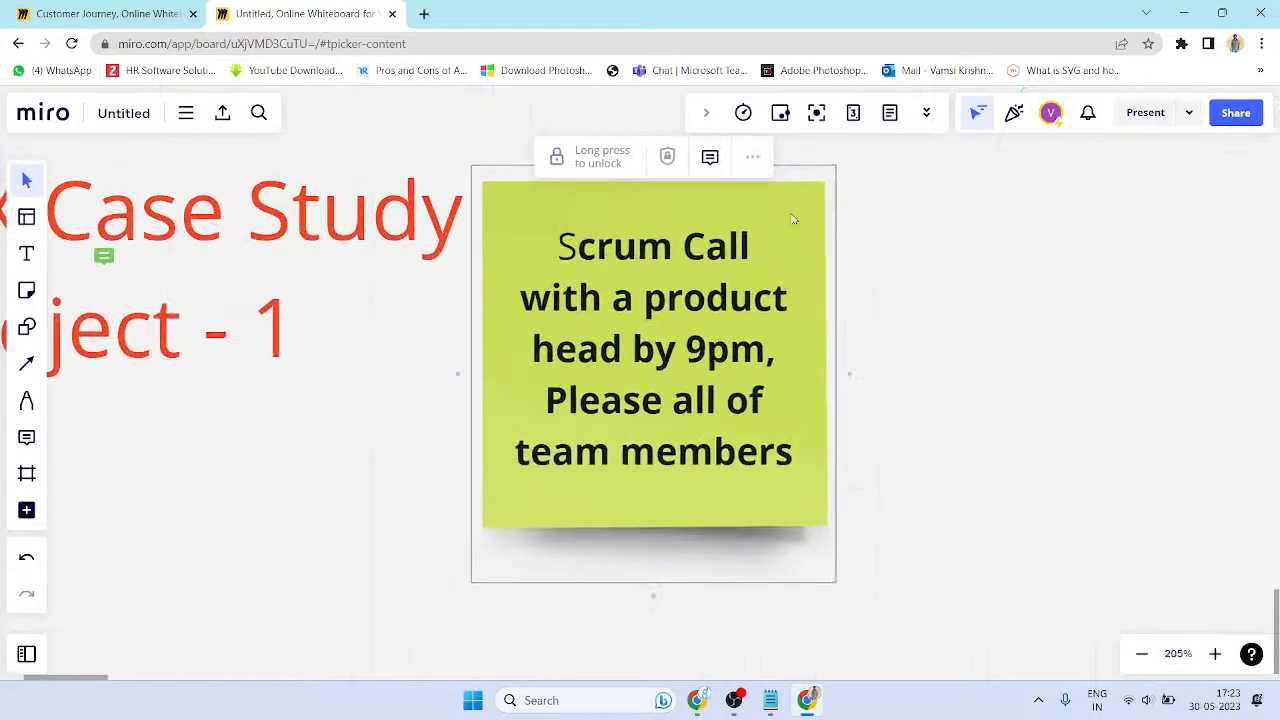
{"action": "left_click", "coordinate": [696, 157]}
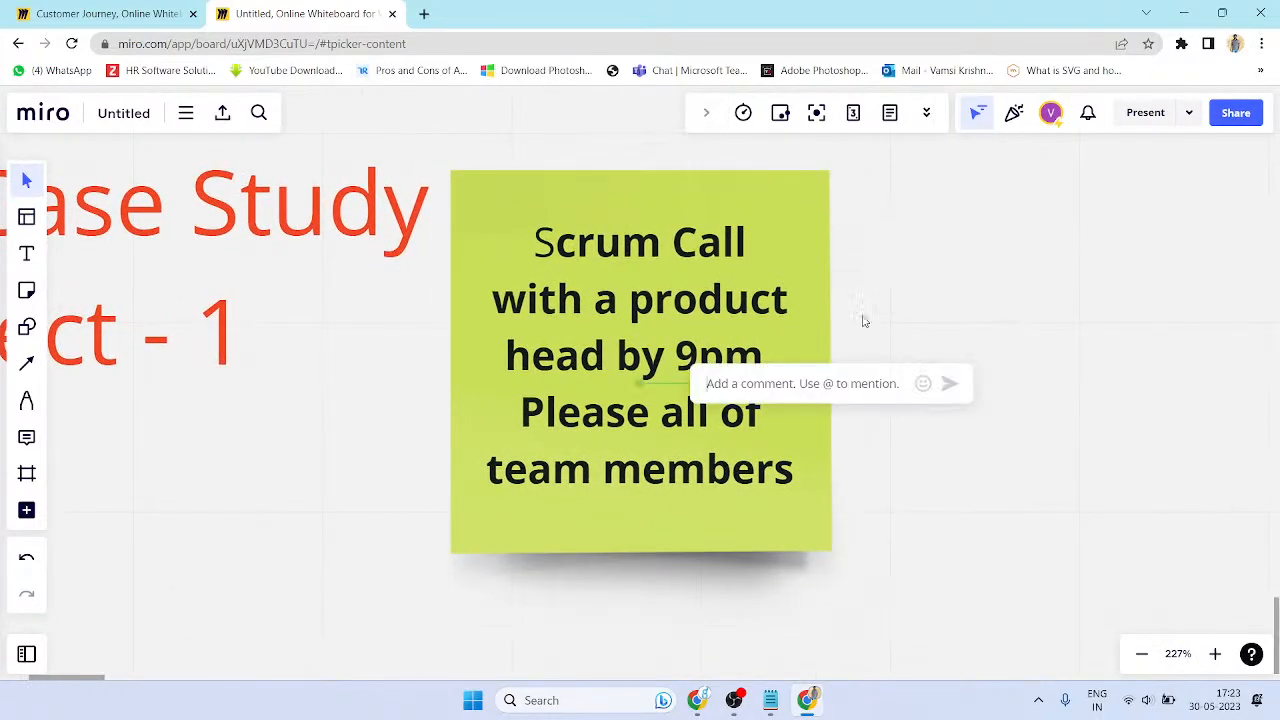
{"action": "left_click", "coordinate": [914, 296]}
- Undo the bold and green edits so the note is yellow with regular text, and lock it
{"action": "key", "text": "ctrl+z"}
{"action": "key", "text": "ctrl+z"}
{"action": "key", "text": "ctrl+z"}
{"action": "key", "text": "ctrl+z"}
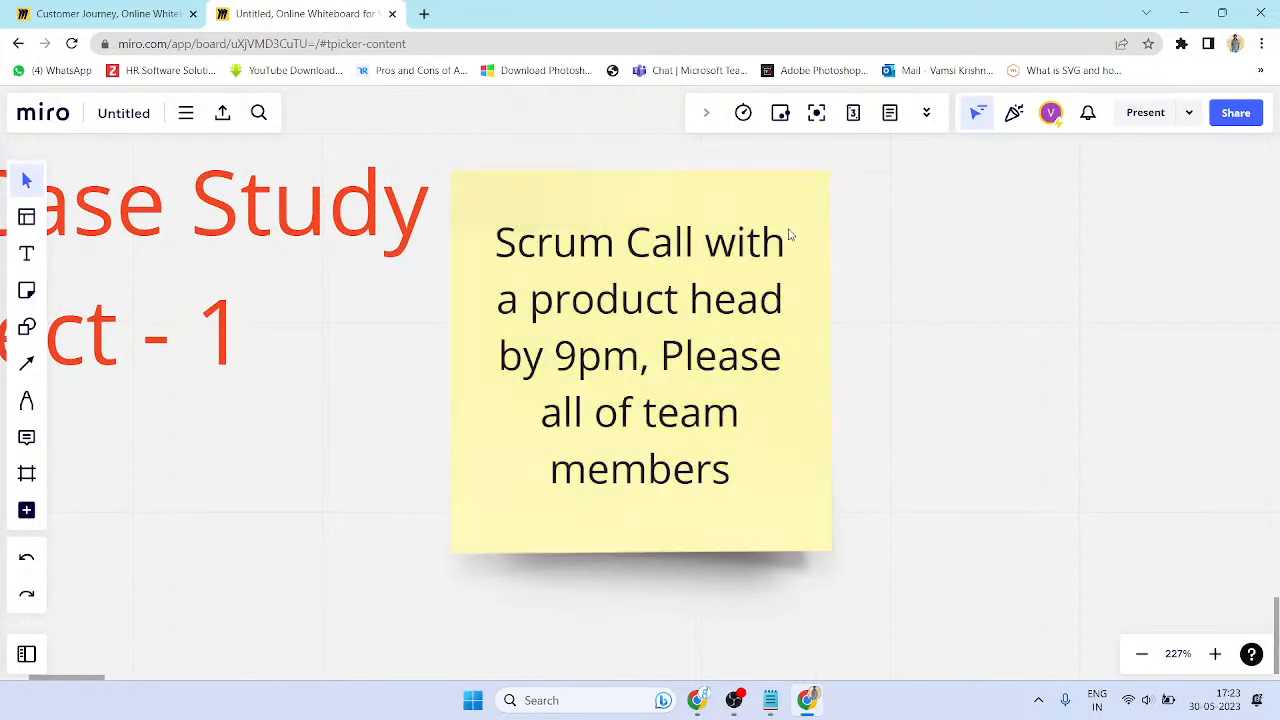
{"action": "left_click", "coordinate": [791, 236]}
{"action": "scroll", "coordinate": [842, 295], "scroll_direction": "down", "scroll_amount": 3}
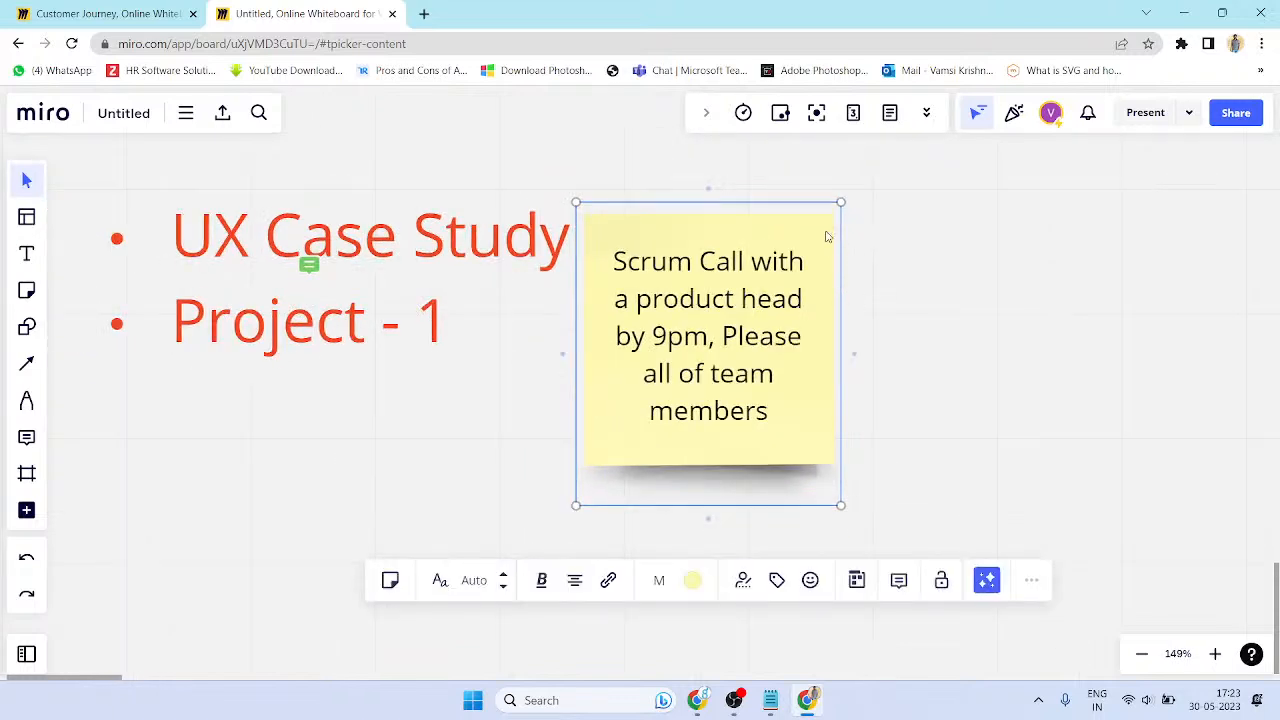
{"action": "left_click", "coordinate": [943, 582]}
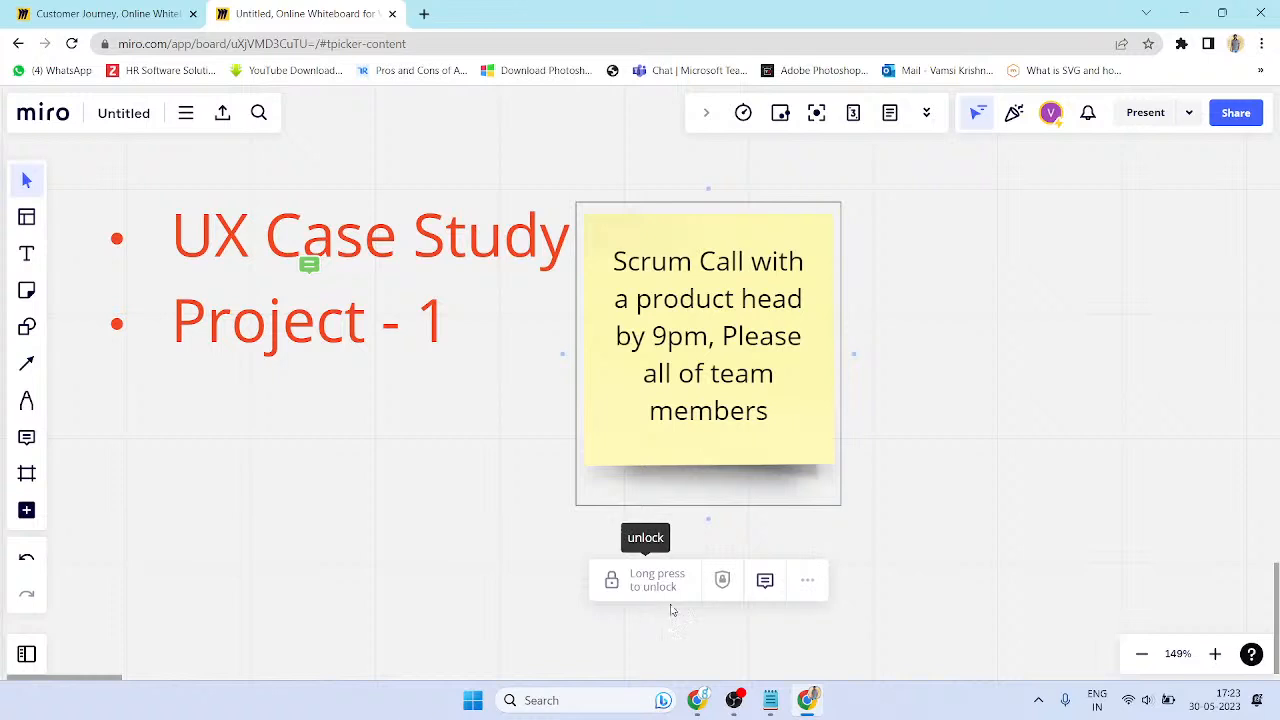
{"action": "key", "text": "Escape"}
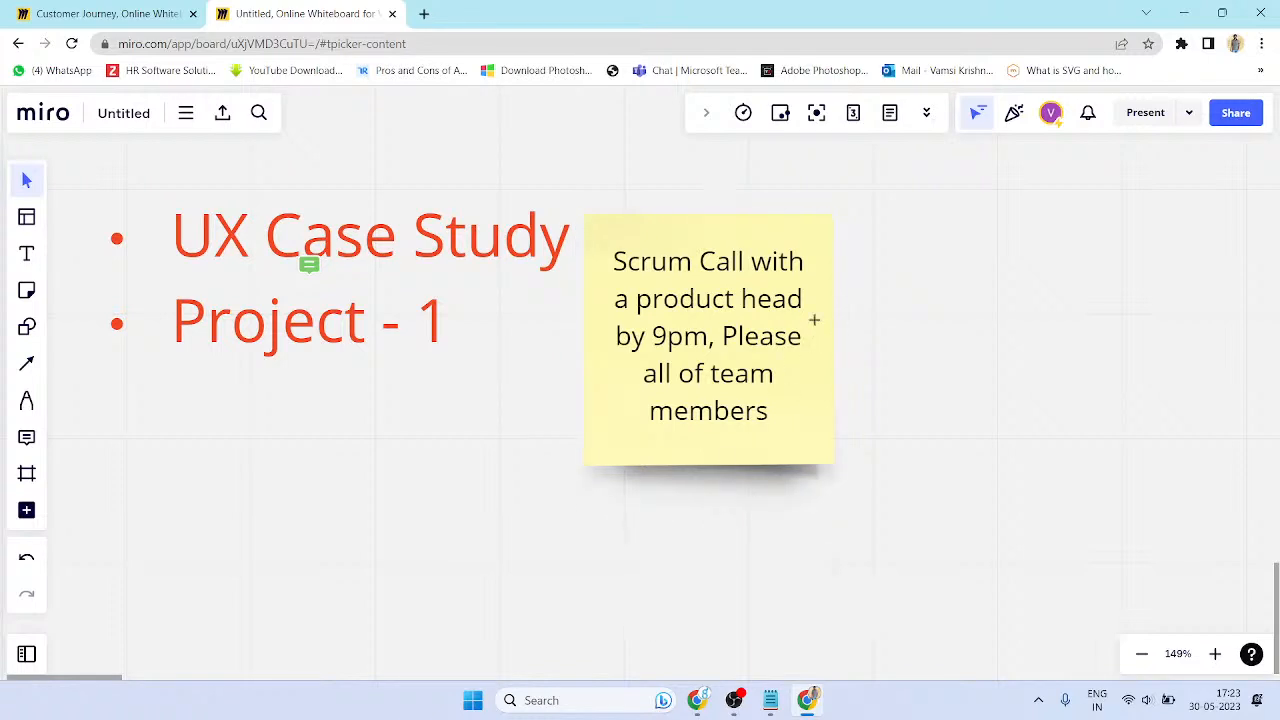
- Unlock the sticky note and nudge it slightly to the right
{"action": "left_click", "coordinate": [805, 338]}
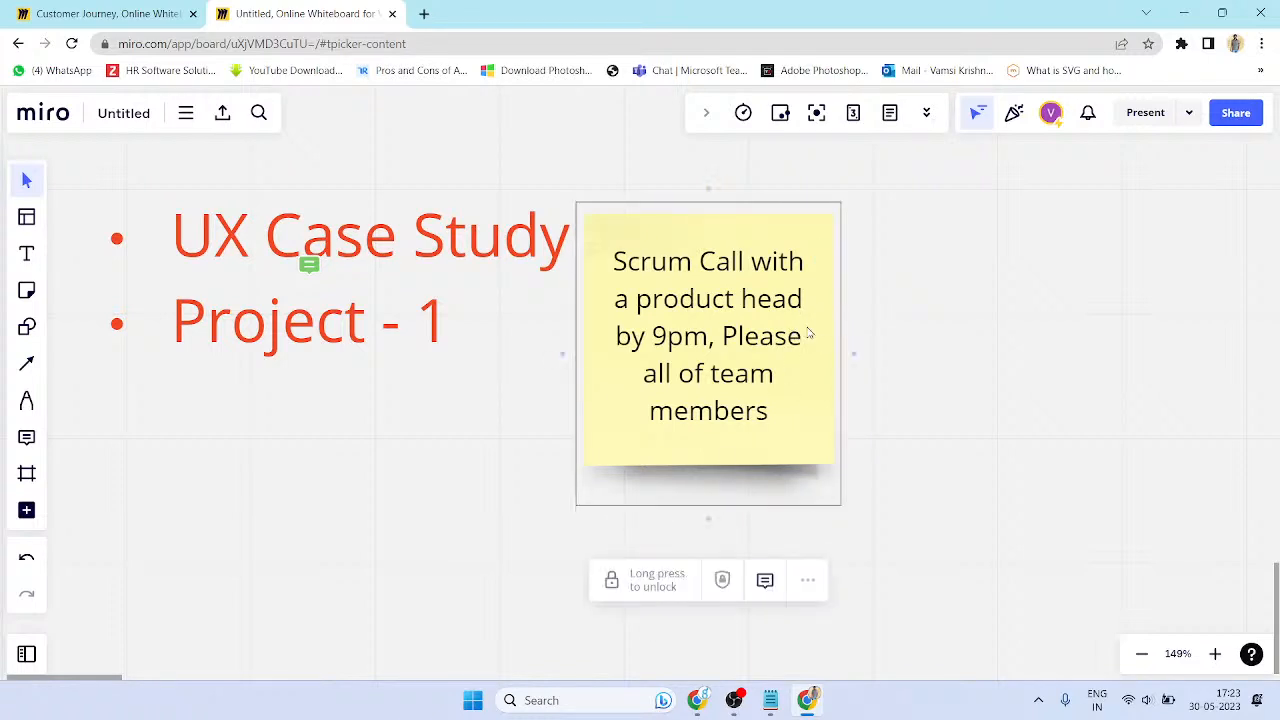
{"action": "key", "text": "Escape"}
{"action": "left_click", "coordinate": [813, 330]}
{"action": "left_click", "coordinate": [634, 580]}
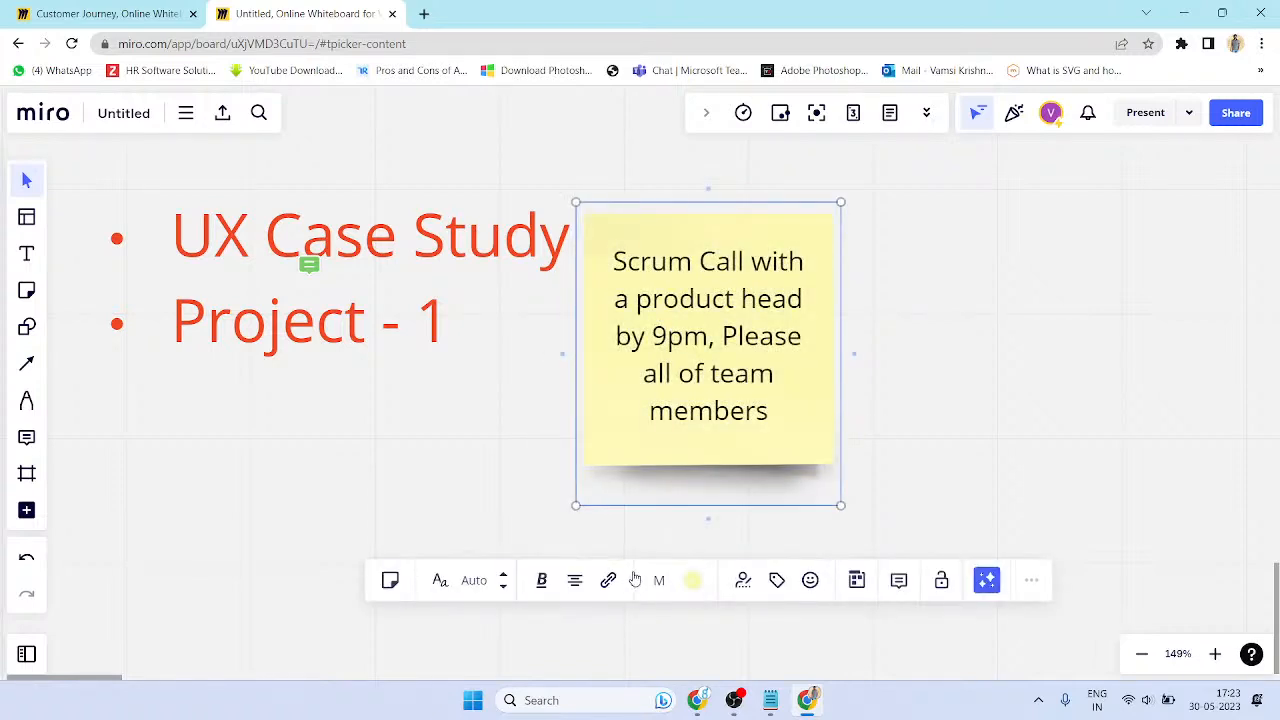
{"action": "scroll", "coordinate": [1025, 370], "scroll_direction": "down", "scroll_amount": 5}
{"action": "left_click_drag", "start_coordinate": [923, 420], "coordinate": [970, 412]}
- Lock the sticky note again, then unlock it
{"action": "right_click", "coordinate": [970, 412]}
{"action": "left_click", "coordinate": [960, 413]}
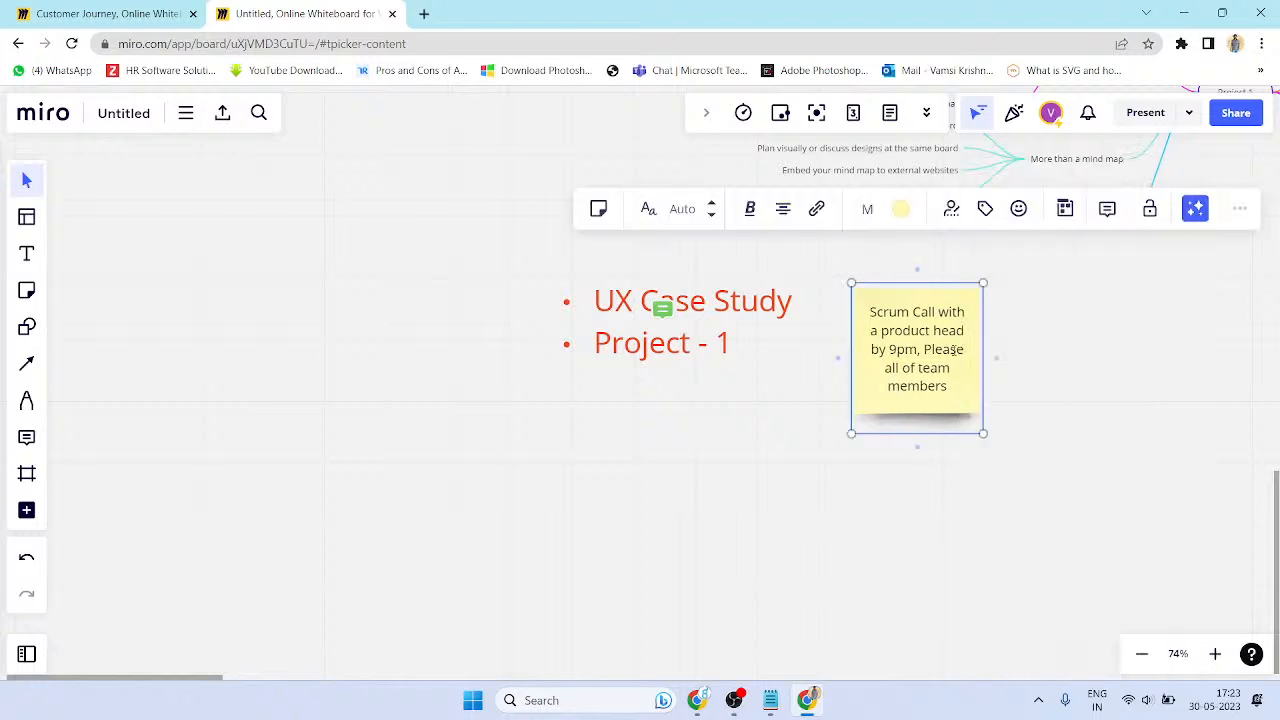
{"action": "left_click", "coordinate": [1150, 209]}
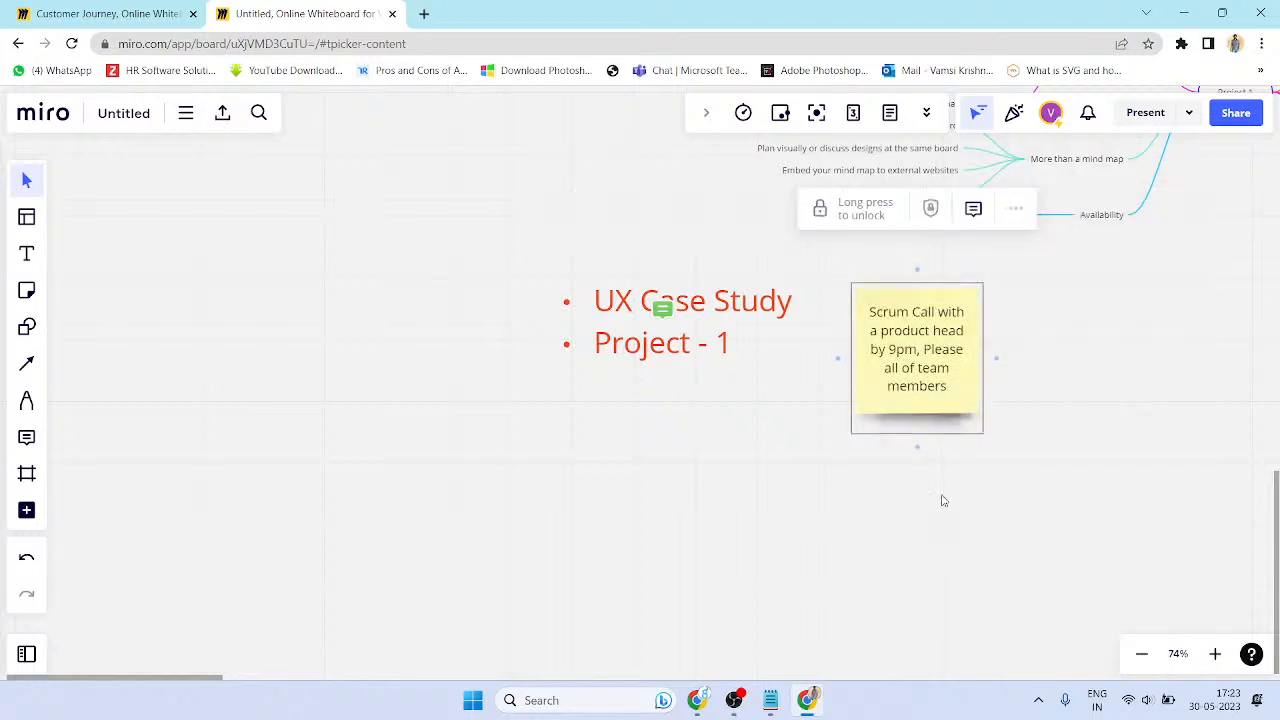
{"action": "scroll", "coordinate": [966, 403], "scroll_direction": "up", "scroll_amount": 6}
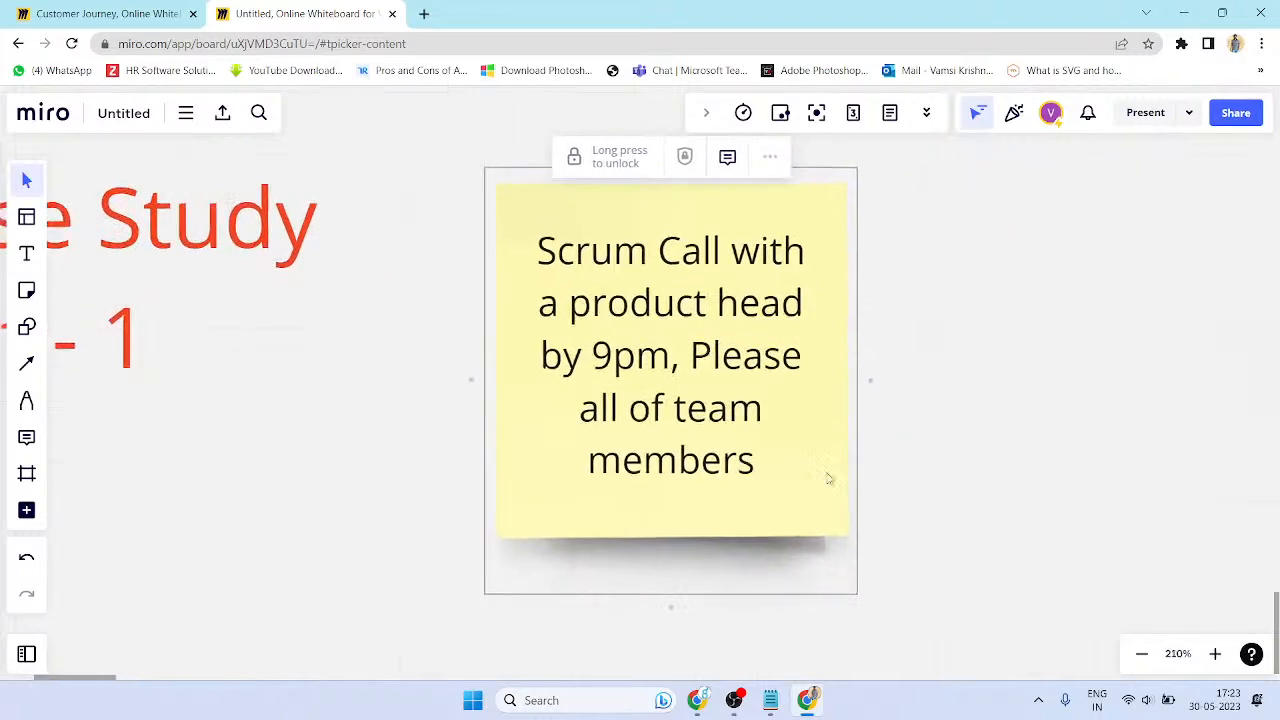
{"action": "scroll", "coordinate": [826, 515], "scroll_direction": "down", "scroll_amount": 5}
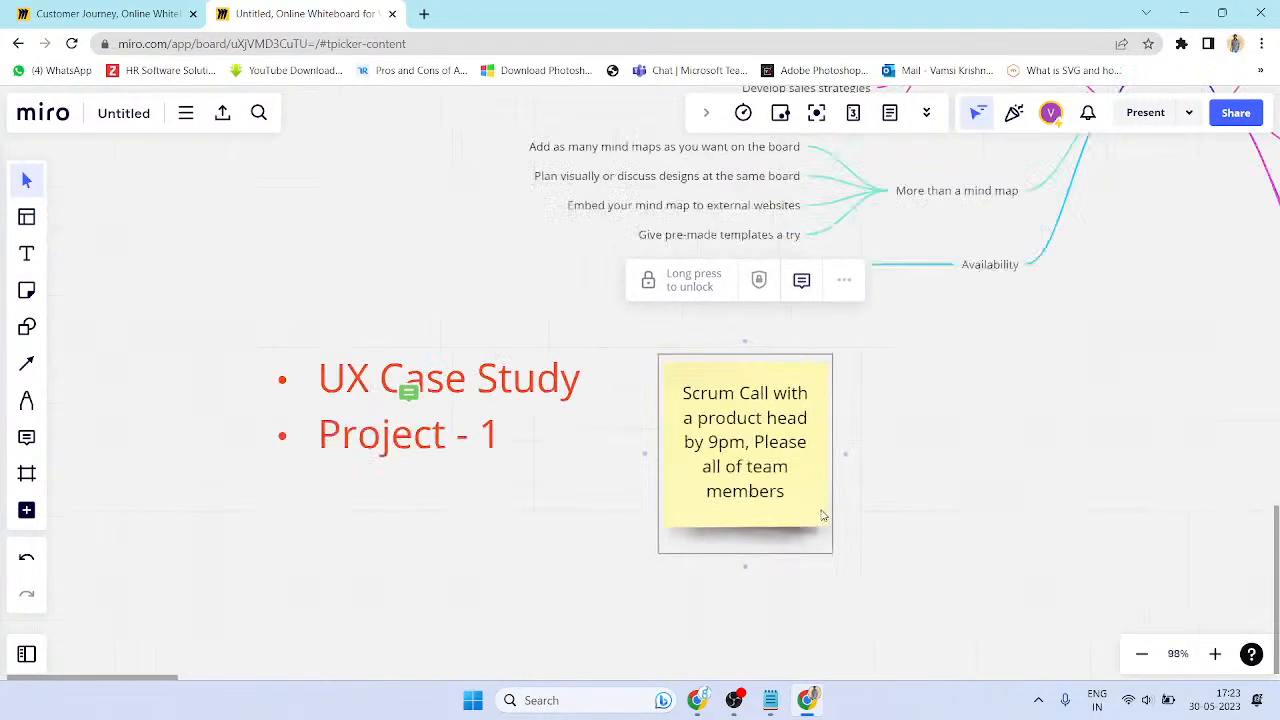
{"action": "scroll", "coordinate": [838, 504], "scroll_direction": "down", "scroll_amount": 2}
{"action": "scroll", "coordinate": [820, 450], "scroll_direction": "up", "scroll_amount": 2}
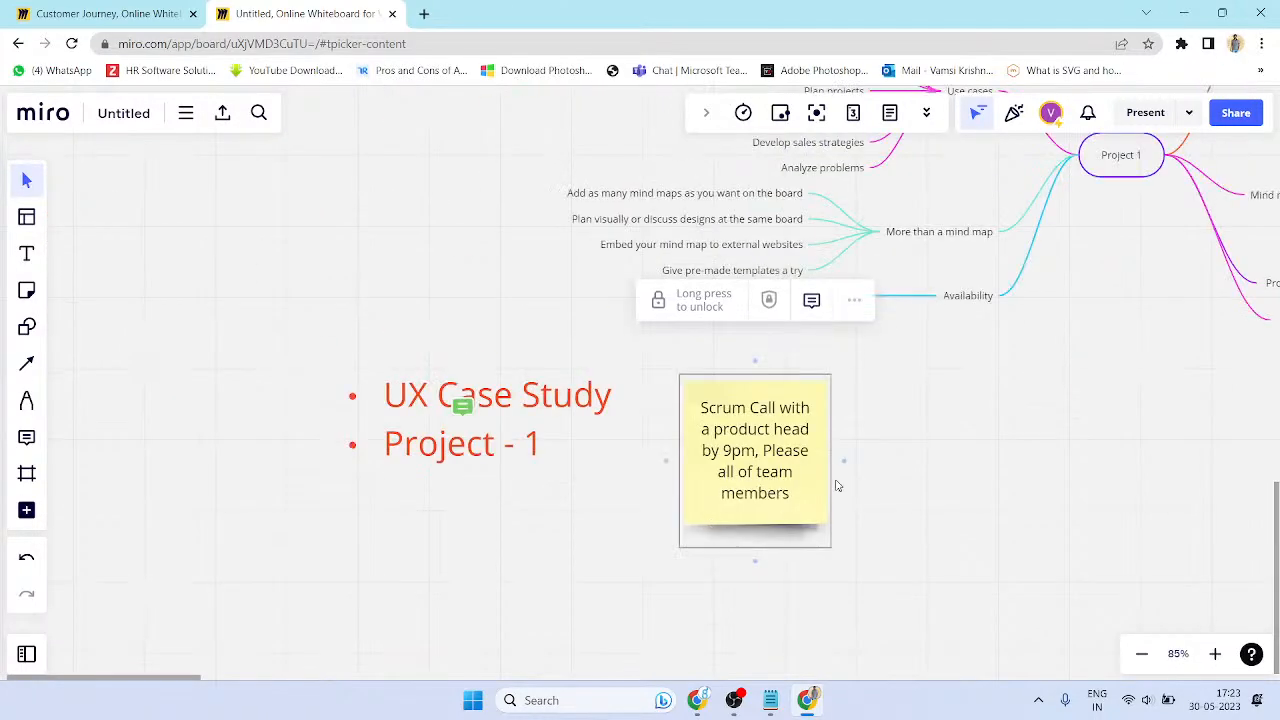
{"action": "left_click", "coordinate": [704, 310]}
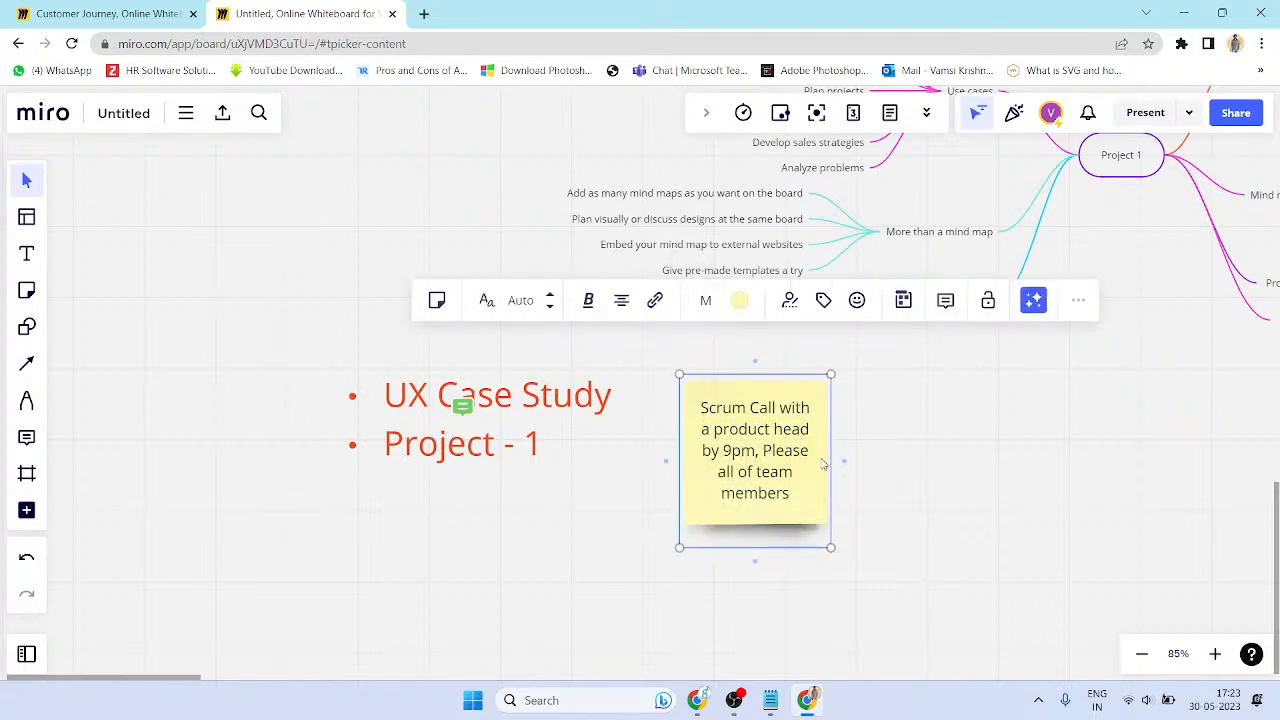
- Lock the note, then use Unlock all to free every locked object on the board
{"action": "right_click", "coordinate": [813, 506]}
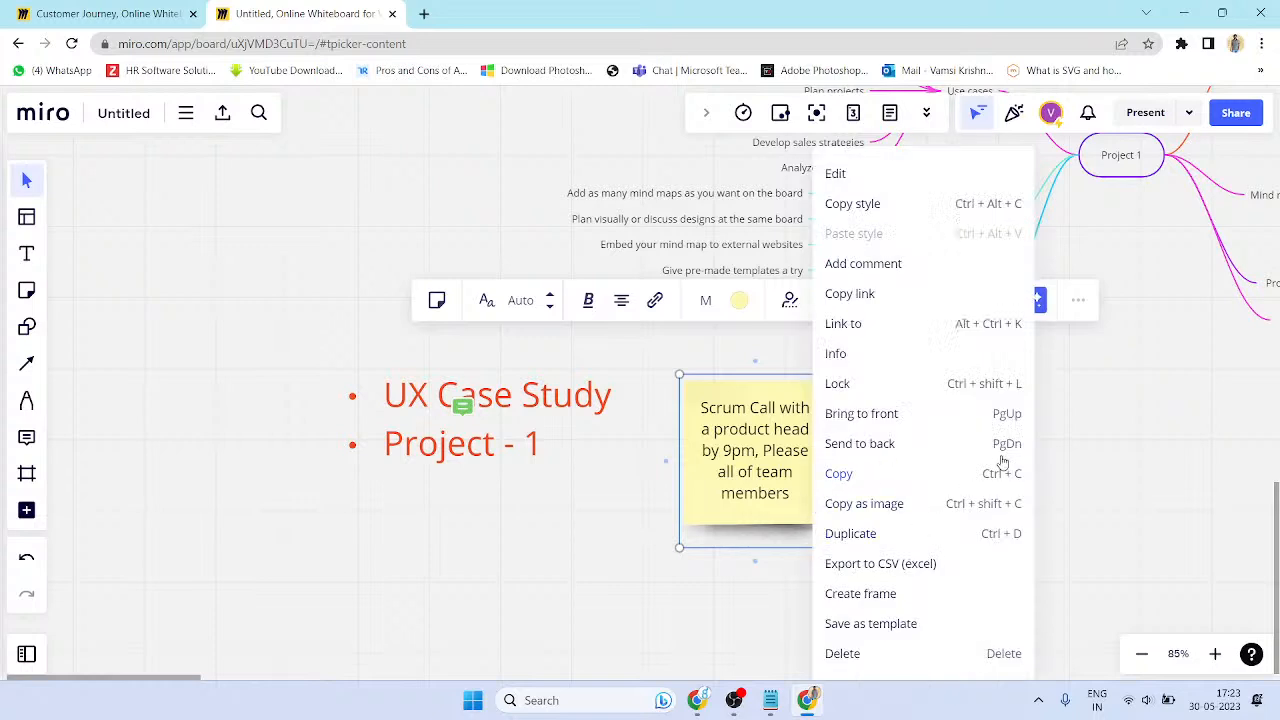
{"action": "left_click", "coordinate": [997, 384]}
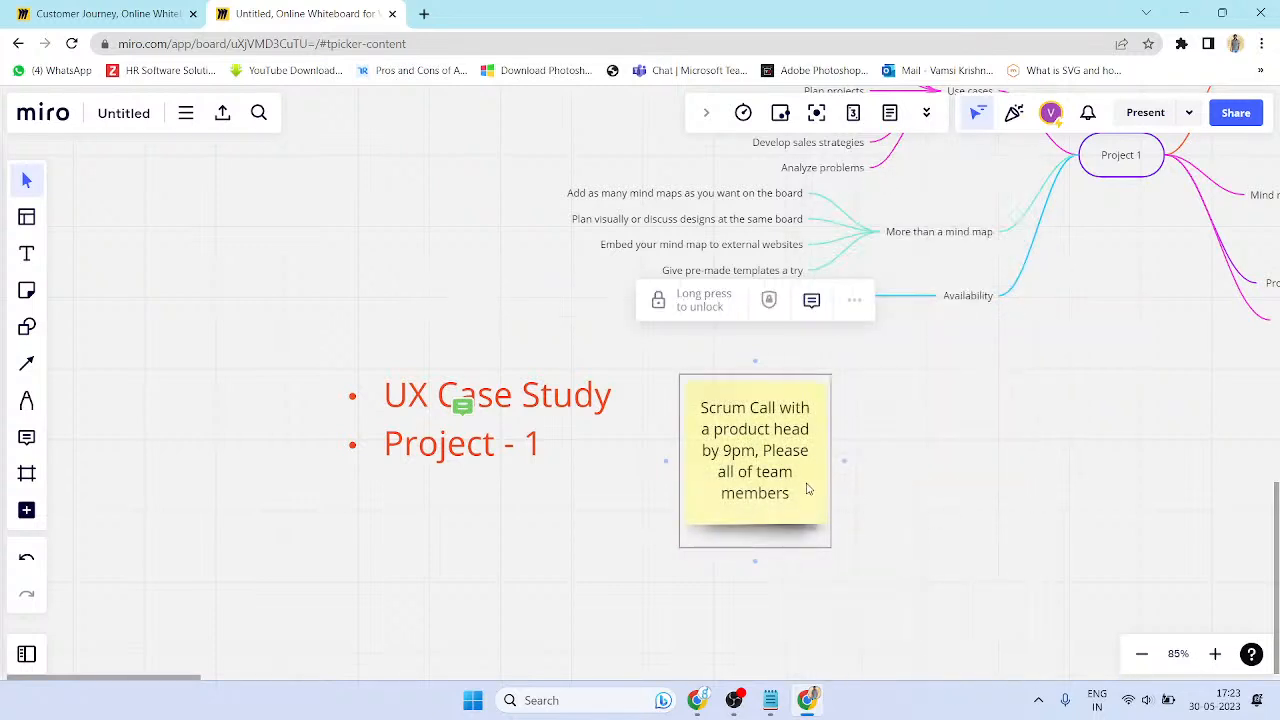
{"action": "left_click", "coordinate": [839, 524]}
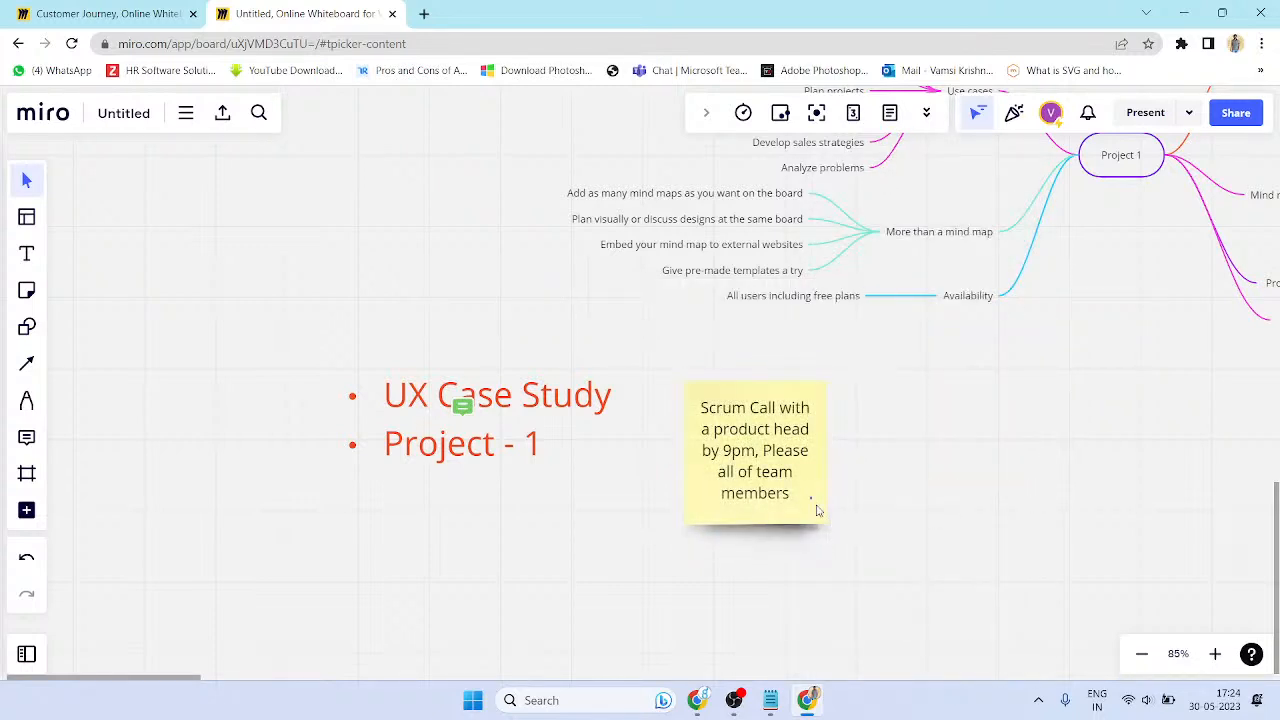
{"action": "key", "text": "ctrl+l"}
{"action": "left_click", "coordinate": [825, 506]}
{"action": "right_click", "coordinate": [825, 506]}
{"action": "left_click", "coordinate": [874, 382]}
{"action": "left_click", "coordinate": [670, 433]}
{"action": "scroll", "coordinate": [665, 430], "scroll_direction": "down", "scroll_amount": 5}
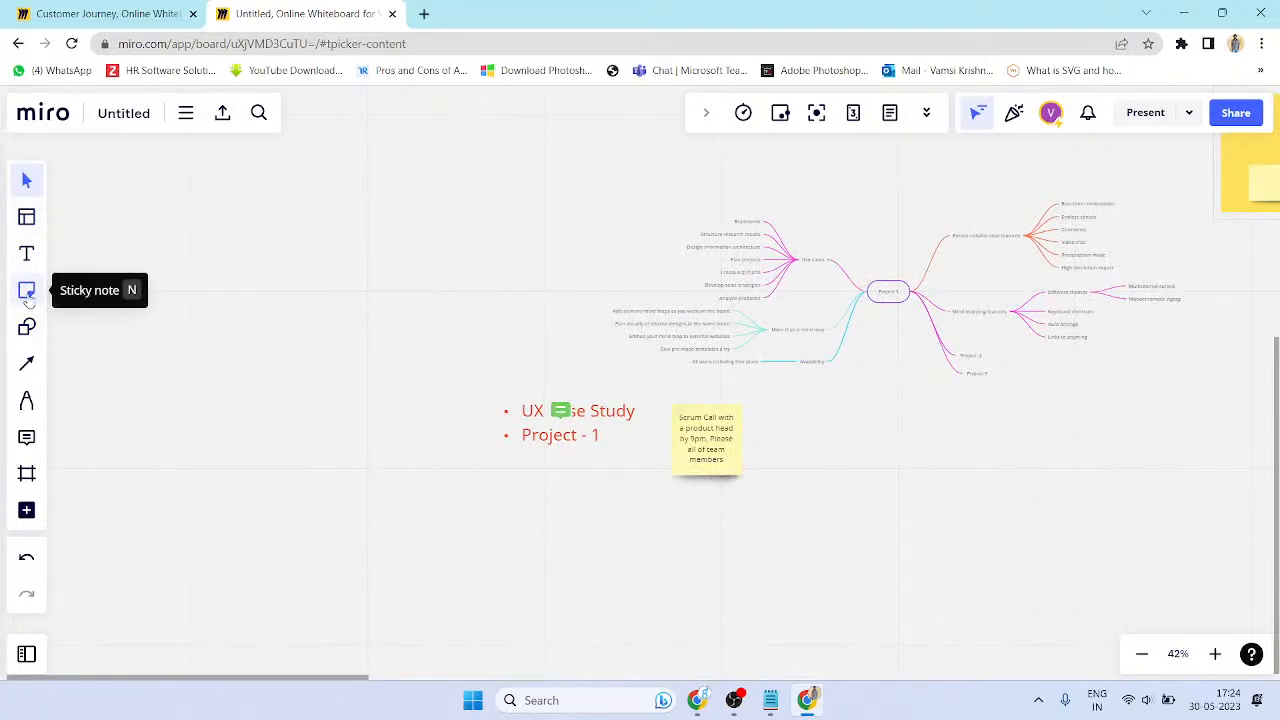
- Draw a rectangle at the upper left of the board labelled Team Work
{"action": "left_click", "coordinate": [27, 327]}
{"action": "left_click", "coordinate": [83, 266]}
{"action": "left_click_drag", "start_coordinate": [167, 219], "coordinate": [329, 281]}
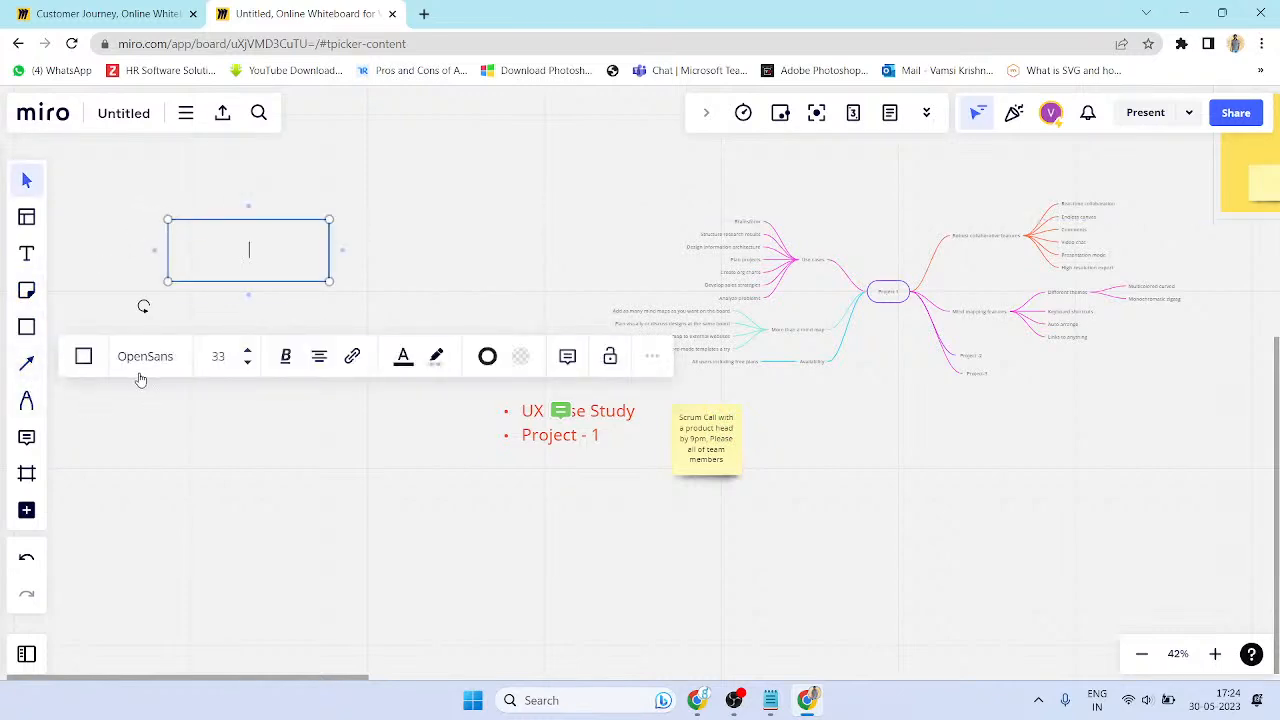
{"action": "type", "text": "Krishna"}
{"action": "key", "text": "Return"}
{"action": "key", "text": "BackSpace"}
{"action": "key", "text": "ctrl+a"}
{"action": "type", "text": "Tema M"}
{"action": "key", "text": "BackSpace"}
{"action": "key", "text": "BackSpace"}
{"action": "key", "text": "BackSpace"}
{"action": "type", "text": "m Work"}
- Place extra rectangles, then undo the two empty ones, leaving Team Work unchanged
{"action": "left_click", "coordinate": [26, 327]}
{"action": "left_click", "coordinate": [88, 330]}
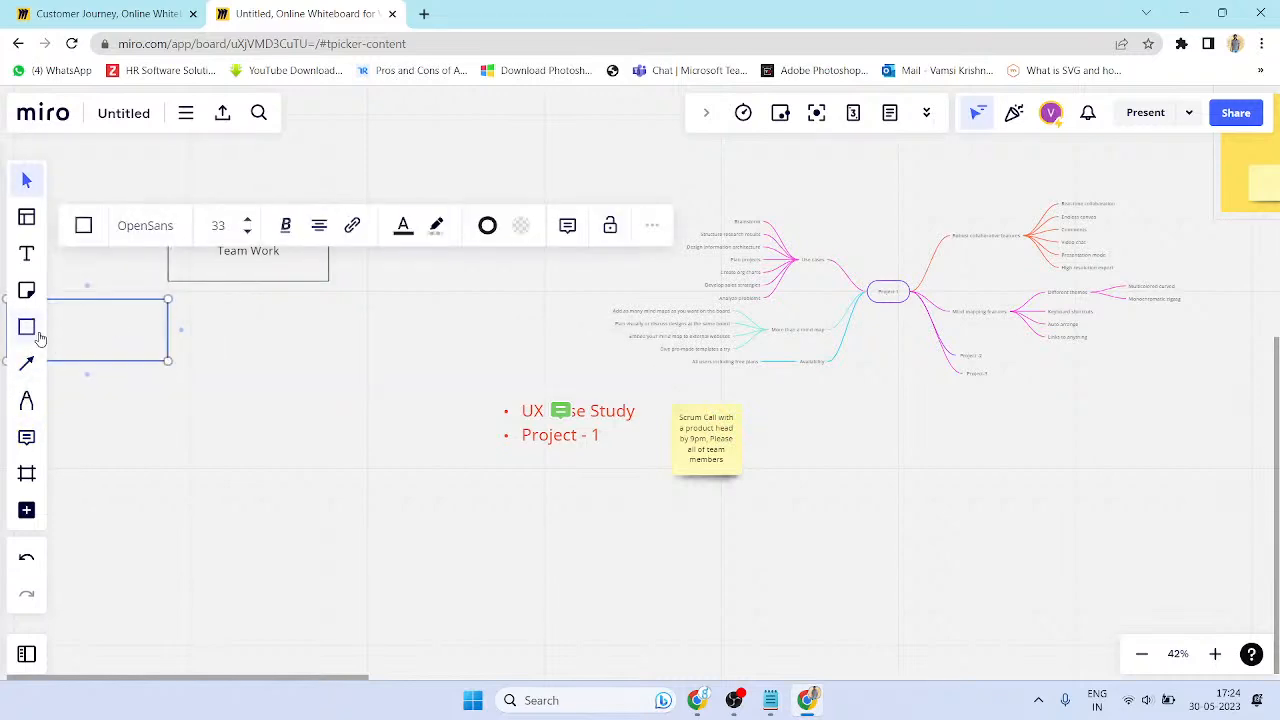
{"action": "left_click", "coordinate": [31, 330]}
{"action": "left_click", "coordinate": [47, 366]}
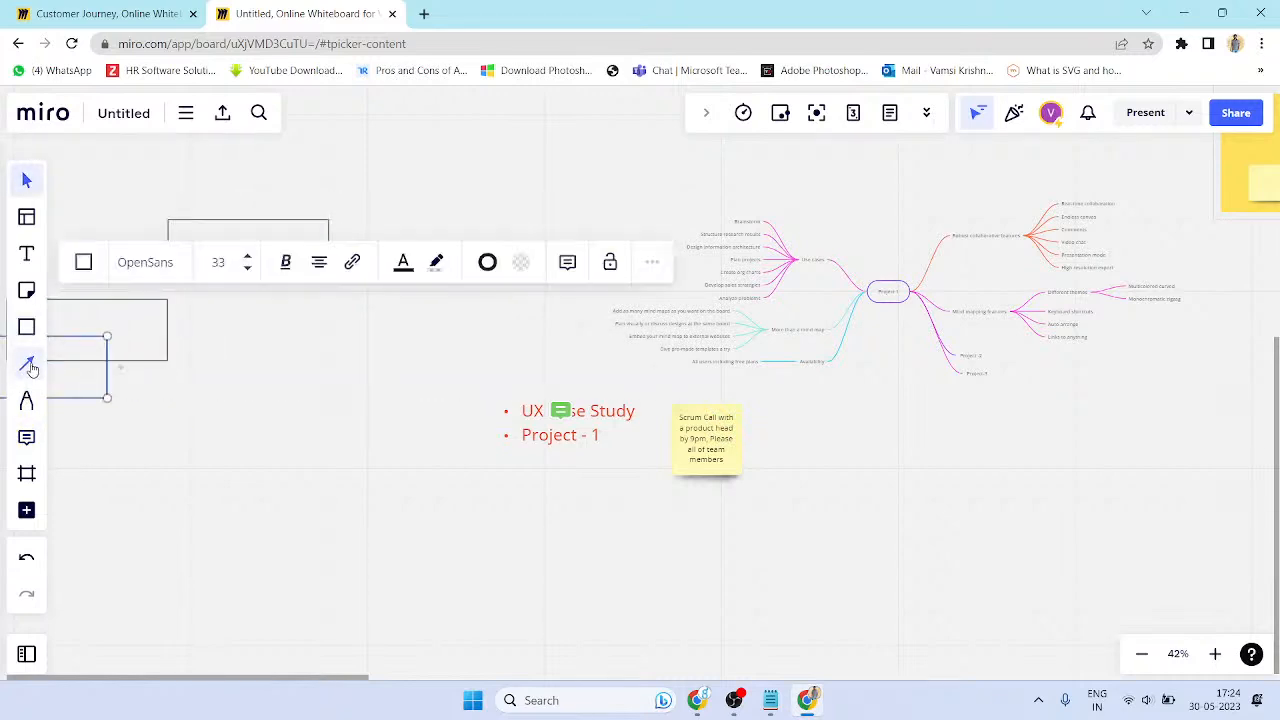
{"action": "key", "text": "ctrl+z"}
{"action": "key", "text": "ctrl+z"}
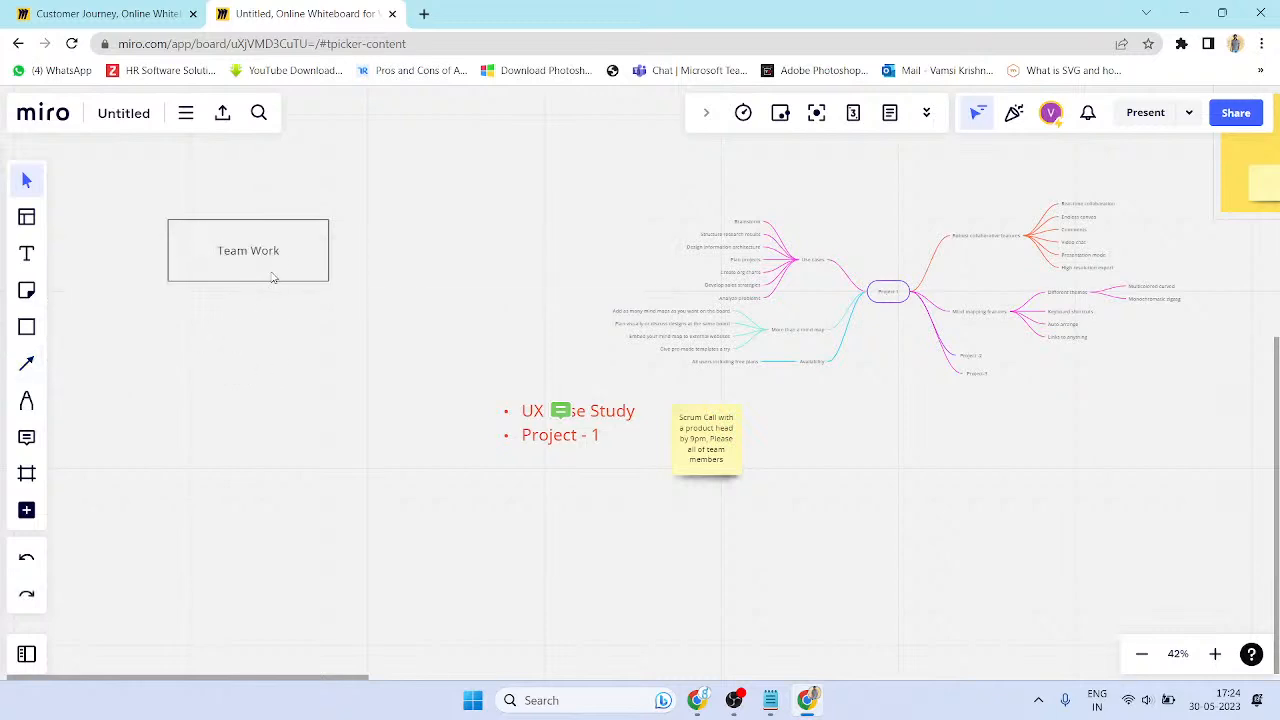
{"action": "double_click", "coordinate": [271, 281]}
{"action": "left_click", "coordinate": [230, 460]}
- Draw a rectangle below Team Work and label it User-1
{"action": "left_click", "coordinate": [27, 327]}
{"action": "left_click", "coordinate": [66, 323]}
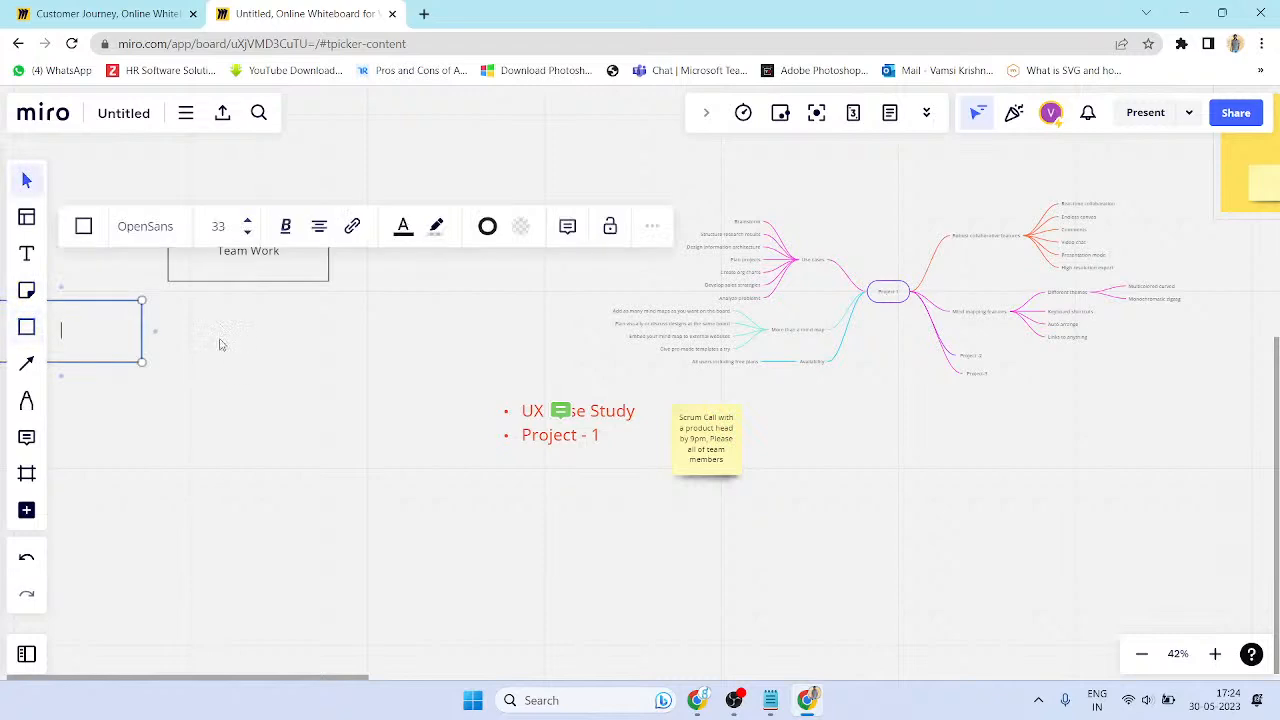
{"action": "left_click_drag", "start_coordinate": [110, 300], "coordinate": [297, 351]}
{"action": "double_click", "coordinate": [264, 355]}
{"action": "type", "text": "Projec"}
{"action": "key", "text": "ctrl+a"}
{"action": "type", "text": "UeR-1"}
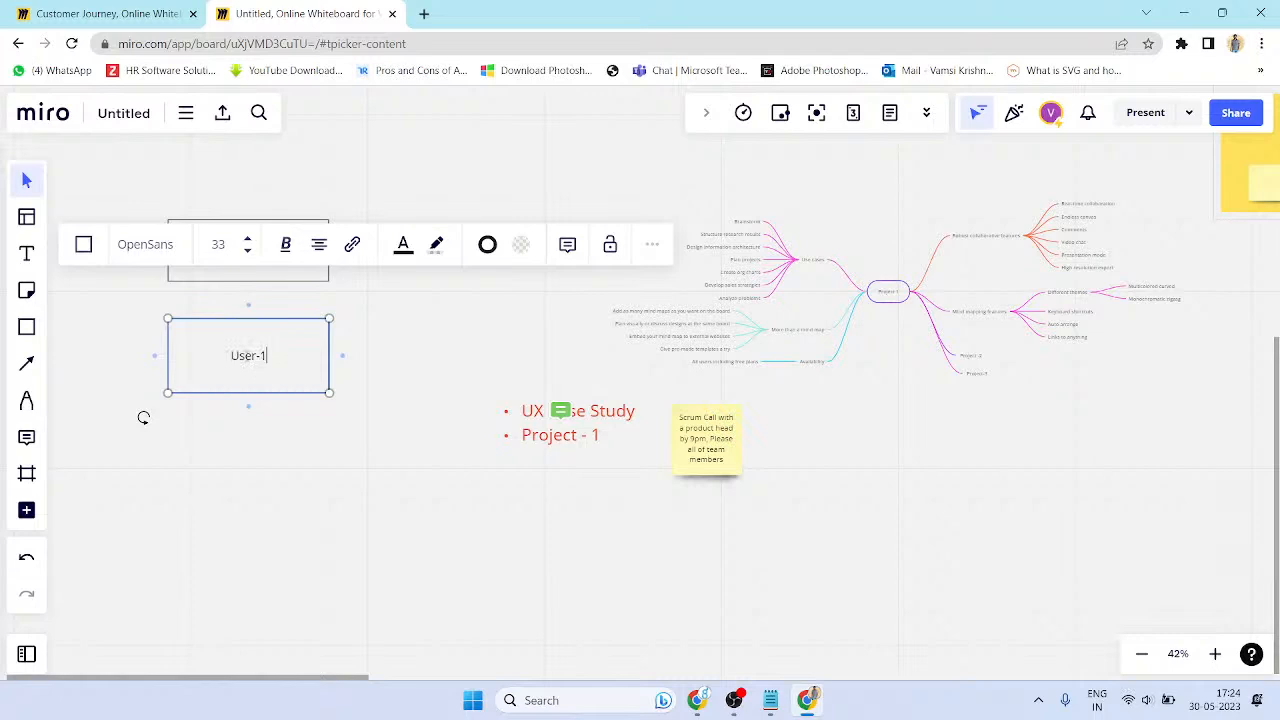
- Duplicate User-1 into User-2 and User-3, then move Team Work above the user boxes
{"action": "left_click_drag", "start_coordinate": [262, 391], "coordinate": [438, 379]}
{"action": "double_click", "coordinate": [434, 364]}
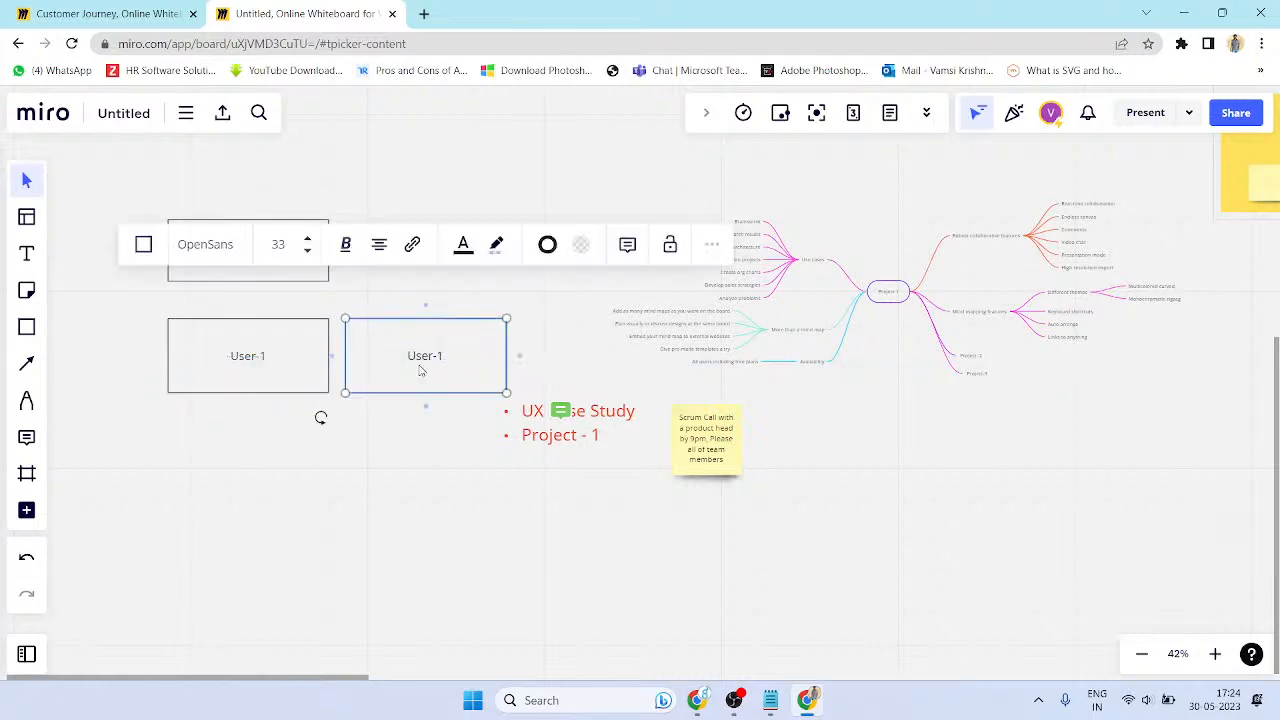
{"action": "left_click", "coordinate": [384, 404]}
{"action": "left_click_drag", "start_coordinate": [386, 393], "coordinate": [279, 526]}
{"action": "double_click", "coordinate": [338, 486]}
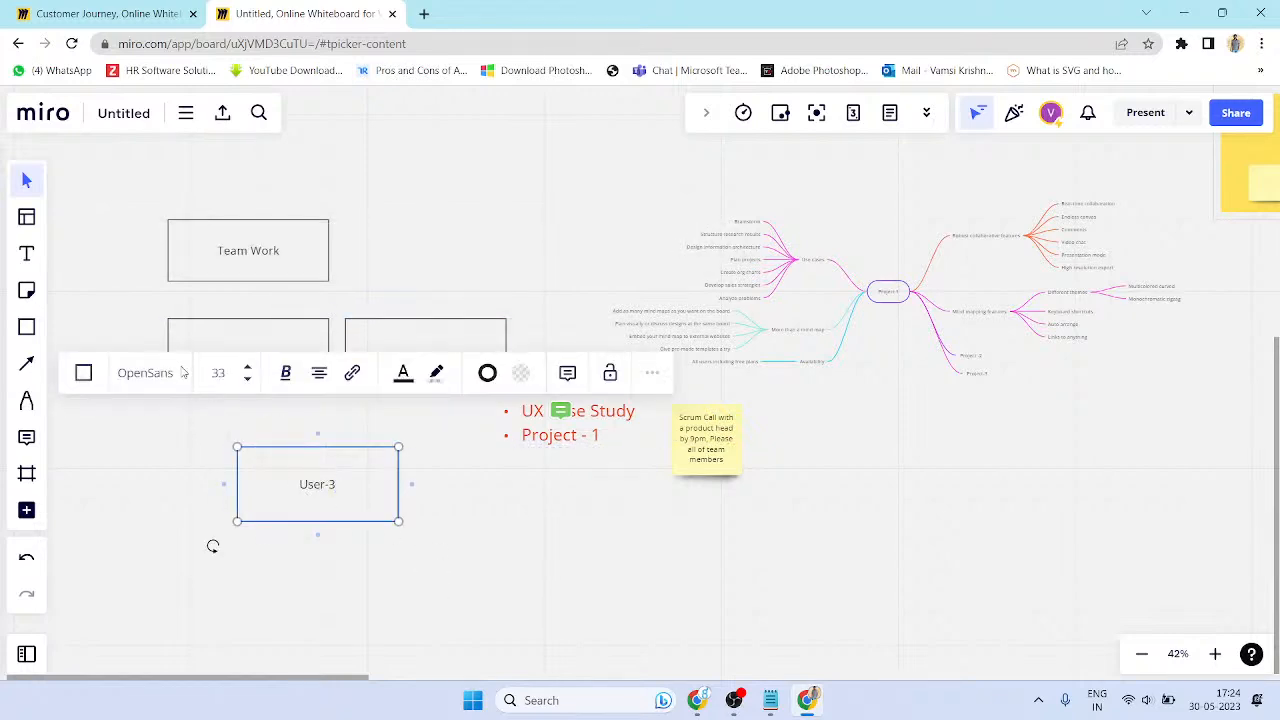
{"action": "left_click", "coordinate": [118, 263]}
{"action": "left_click_drag", "start_coordinate": [261, 254], "coordinate": [363, 222]}
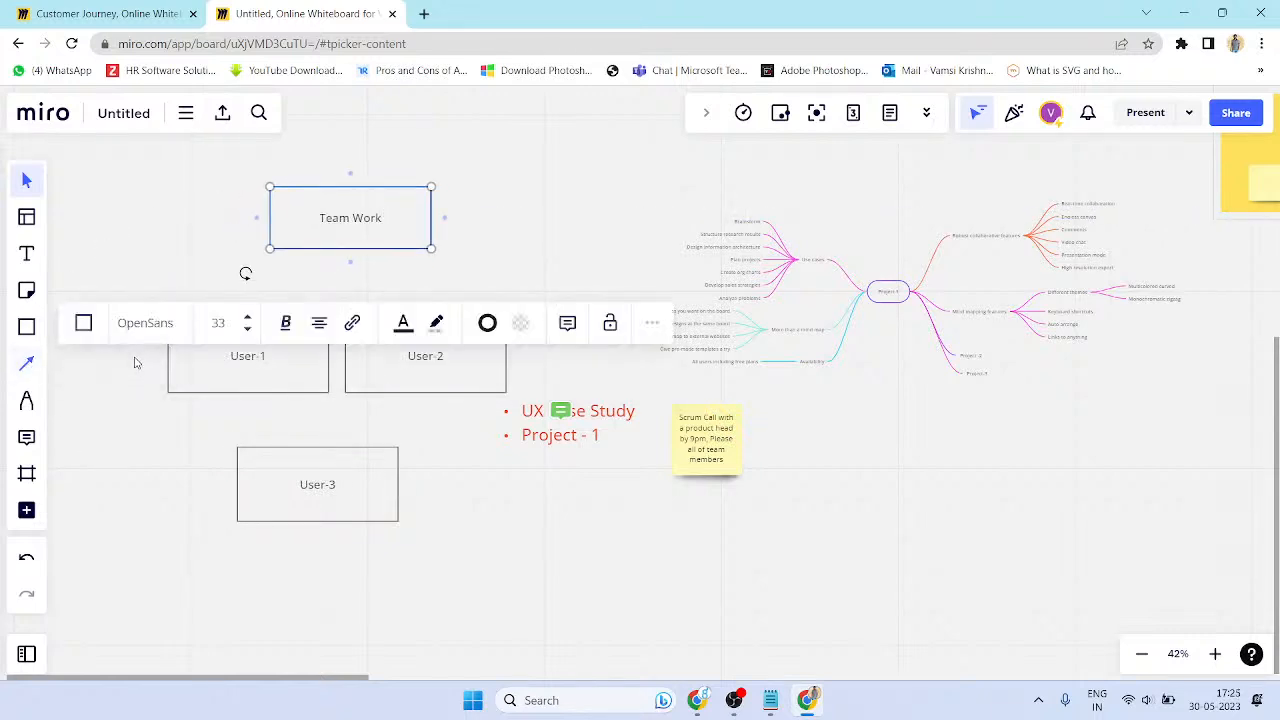
- Draw connector arrows from Team Work to User-1 and User-2, and from User-2 to User-3
{"action": "left_click", "coordinate": [27, 365]}
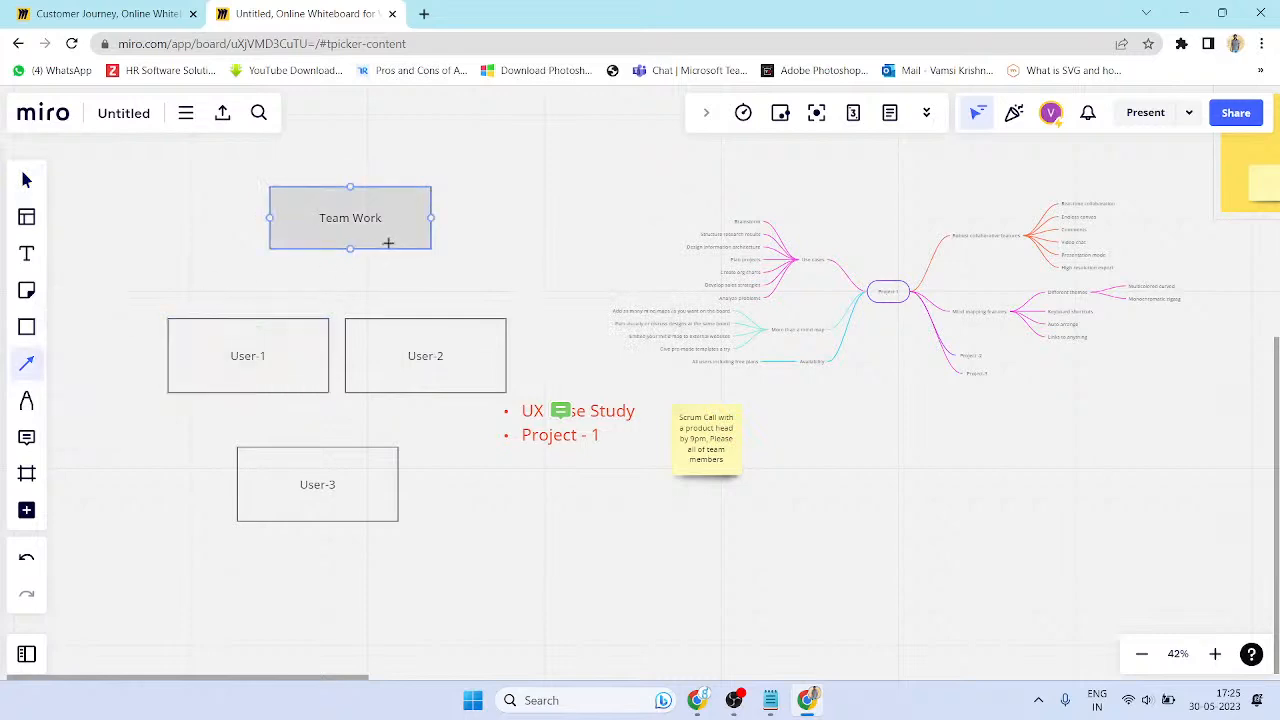
{"action": "left_click_drag", "start_coordinate": [351, 250], "coordinate": [249, 319]}
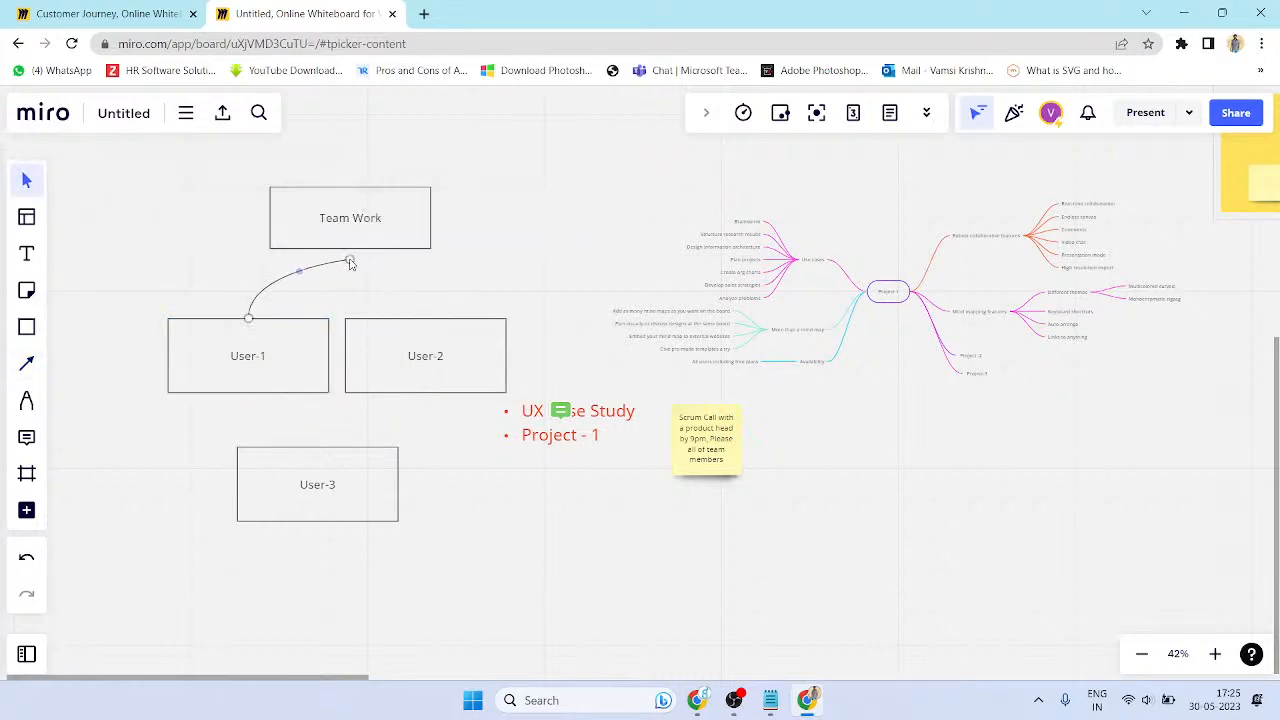
{"action": "left_click", "coordinate": [26, 363]}
{"action": "left_click_drag", "start_coordinate": [432, 240], "coordinate": [426, 318]}
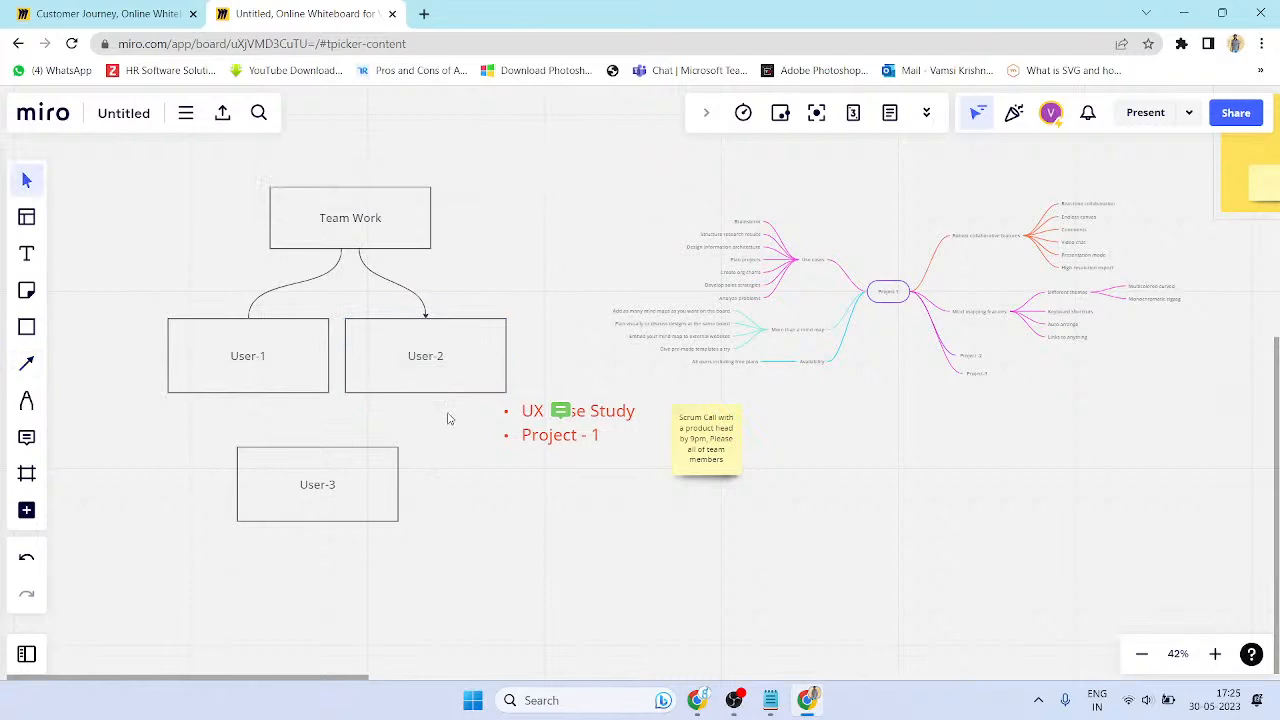
{"action": "left_click", "coordinate": [416, 389]}
{"action": "left_click", "coordinate": [34, 363]}
{"action": "left_click_drag", "start_coordinate": [375, 397], "coordinate": [332, 466]}
{"action": "left_click", "coordinate": [429, 537]}
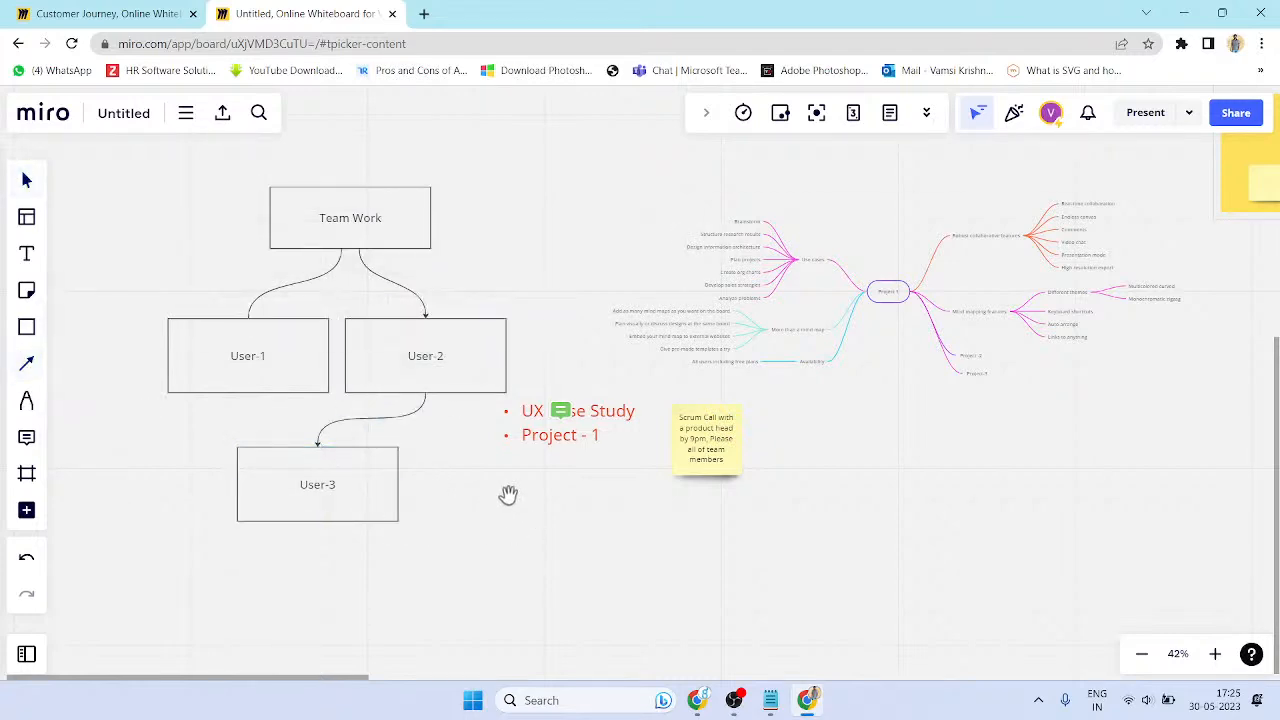
- Connect User-1 to User-2 with an arrow
{"action": "left_click", "coordinate": [209, 383]}
{"action": "left_click_drag", "start_coordinate": [284, 376], "coordinate": [346, 357]}
{"action": "left_click", "coordinate": [452, 509]}
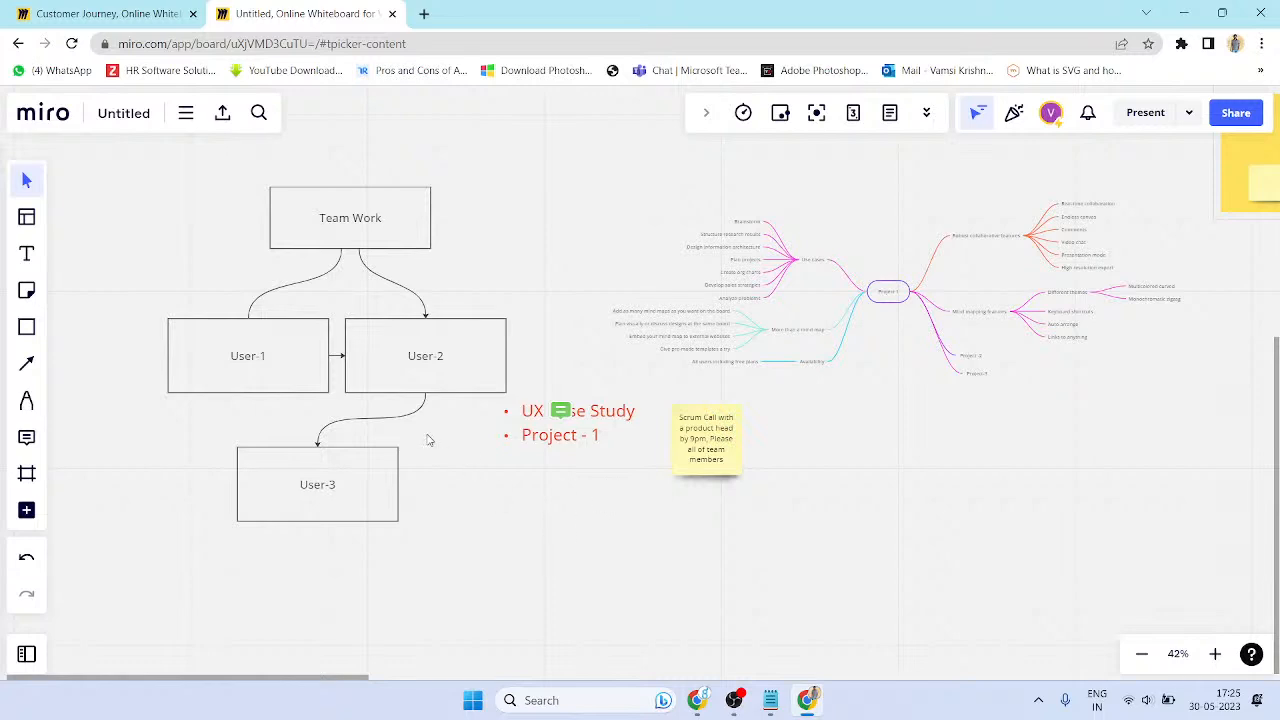
{"action": "scroll", "coordinate": [232, 342], "scroll_direction": "down", "scroll_amount": 3}
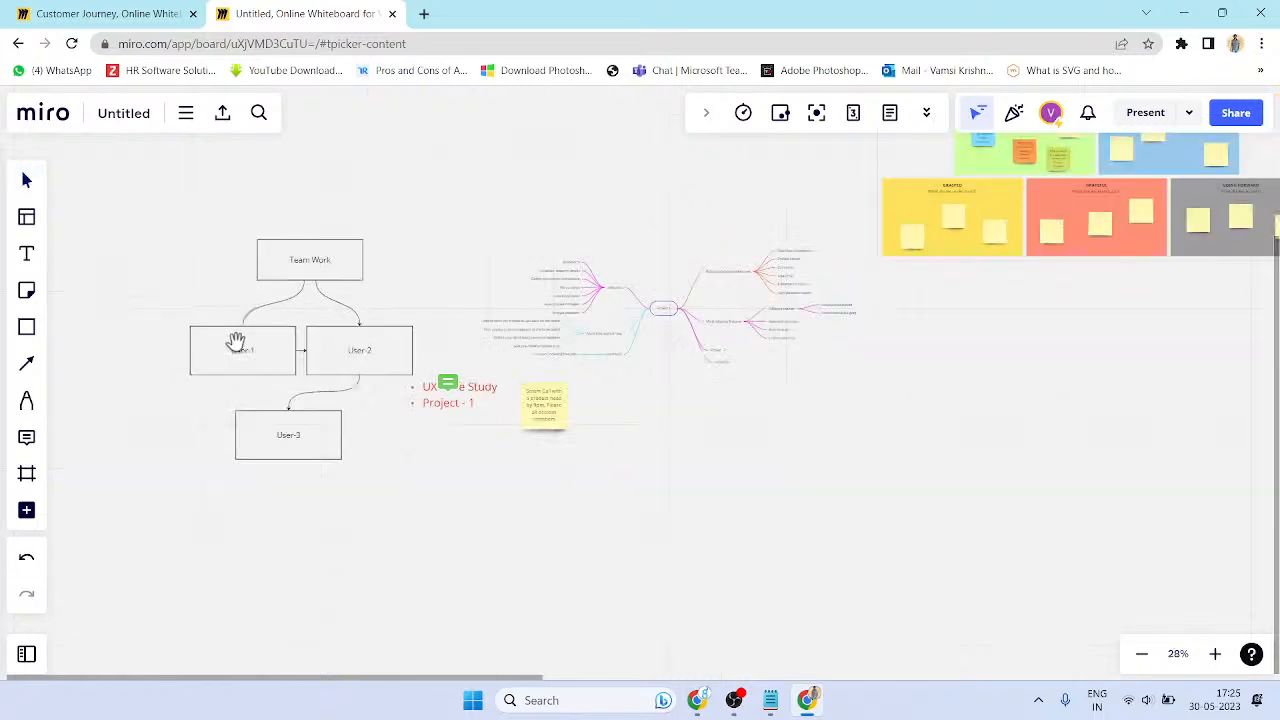
- Reroute the Team Work→User-2 arrow to leave Team Work's right side and attach to User-2's right side
{"action": "left_click", "coordinate": [320, 277]}
{"action": "scroll", "coordinate": [337, 322], "scroll_direction": "up", "scroll_amount": 5}
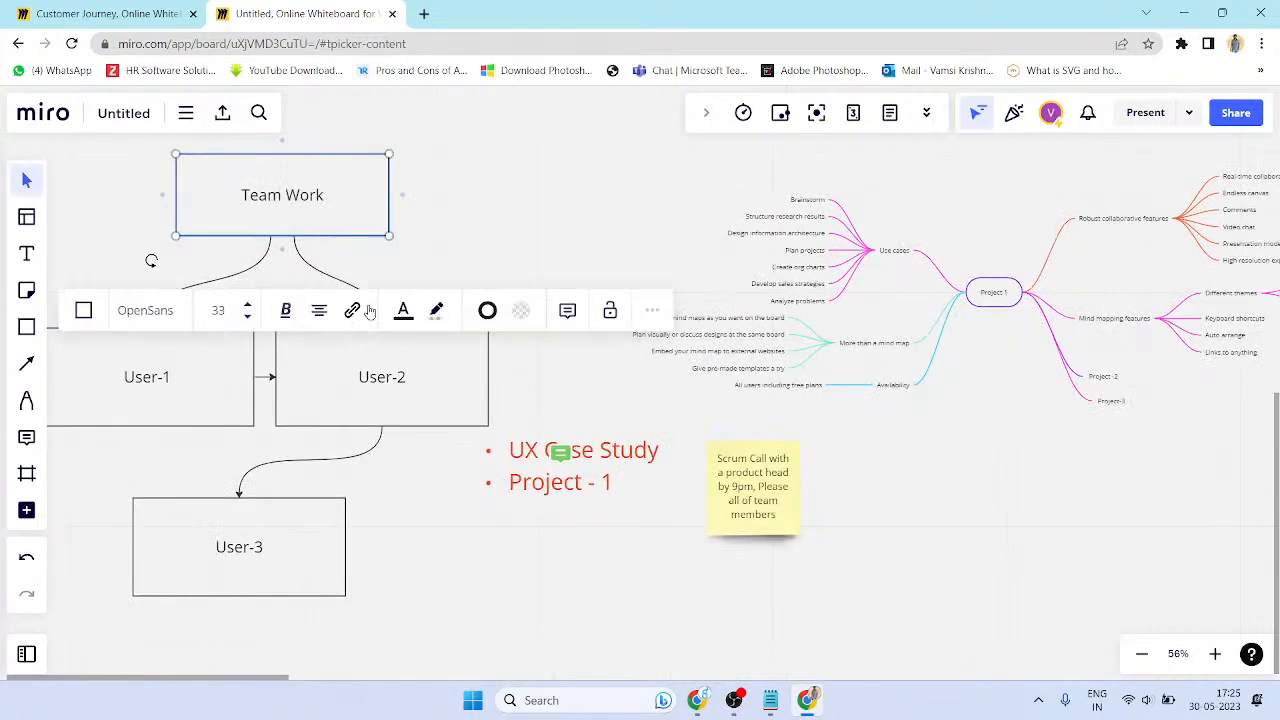
{"action": "left_click", "coordinate": [31, 186]}
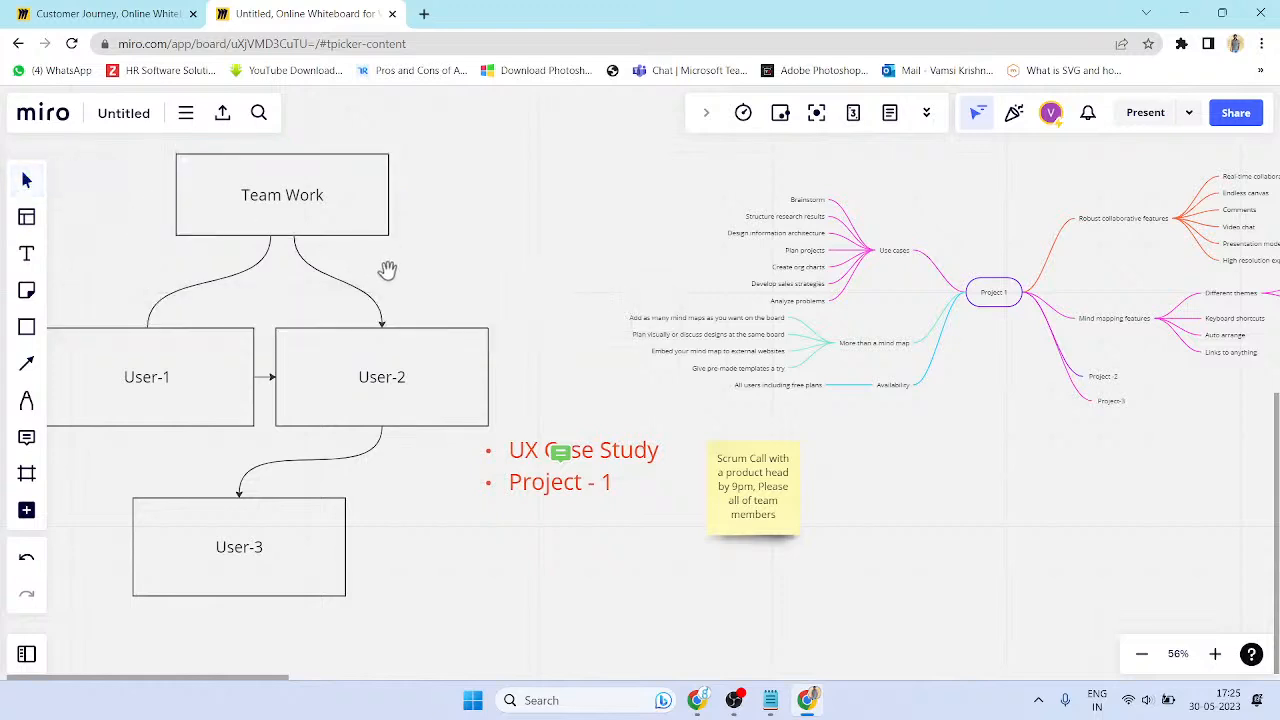
{"action": "left_click", "coordinate": [375, 303]}
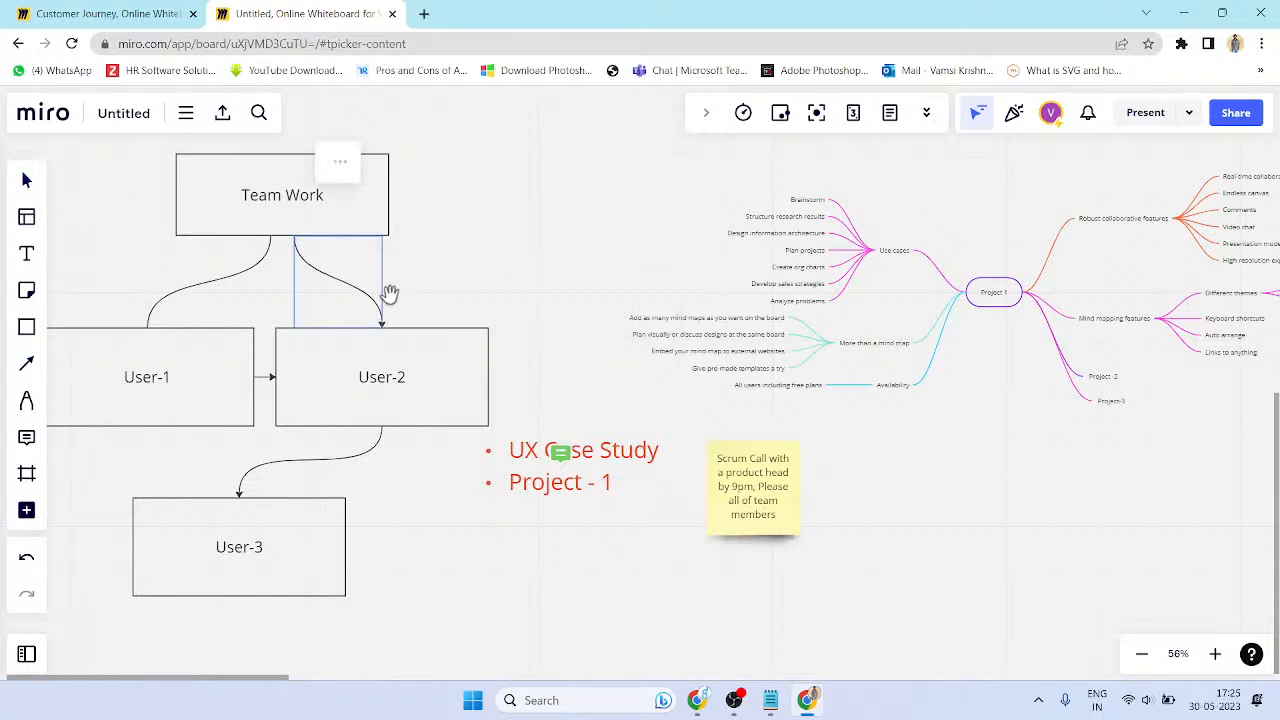
{"action": "left_click", "coordinate": [410, 370]}
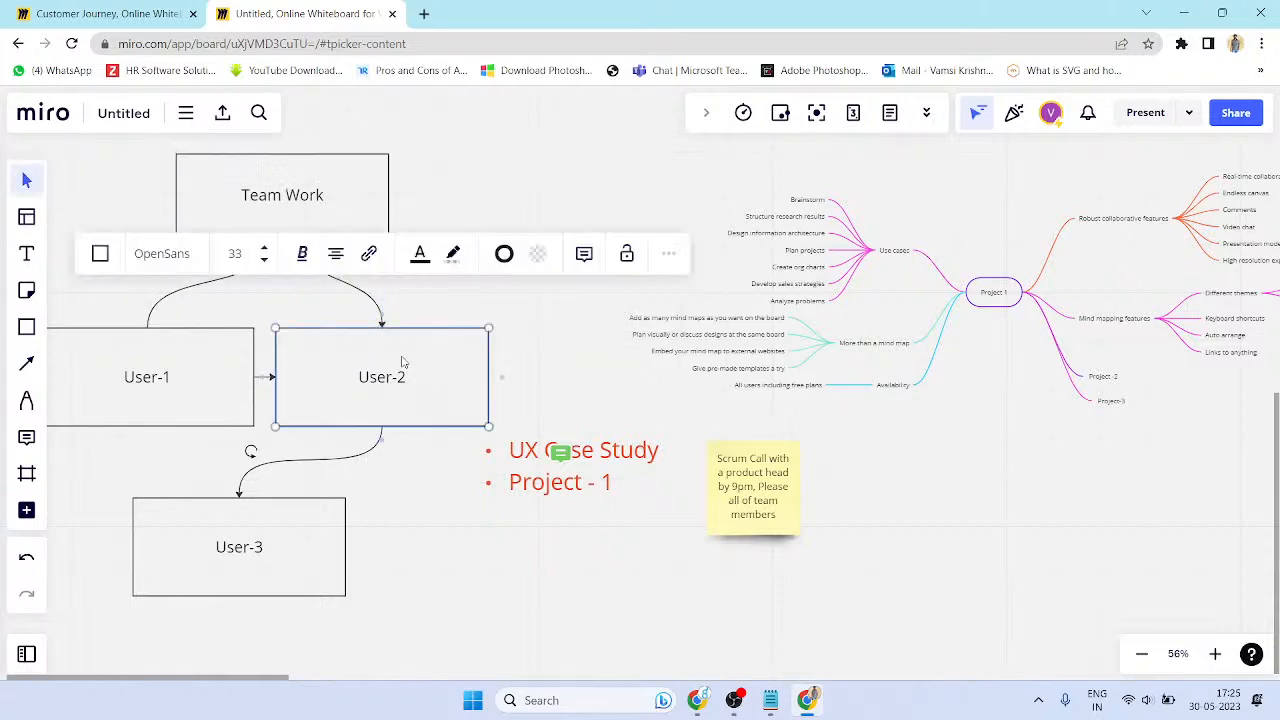
{"action": "left_click", "coordinate": [376, 308]}
{"action": "left_click_drag", "start_coordinate": [338, 284], "coordinate": [478, 281]}
{"action": "left_click_drag", "start_coordinate": [460, 221], "coordinate": [394, 279]}
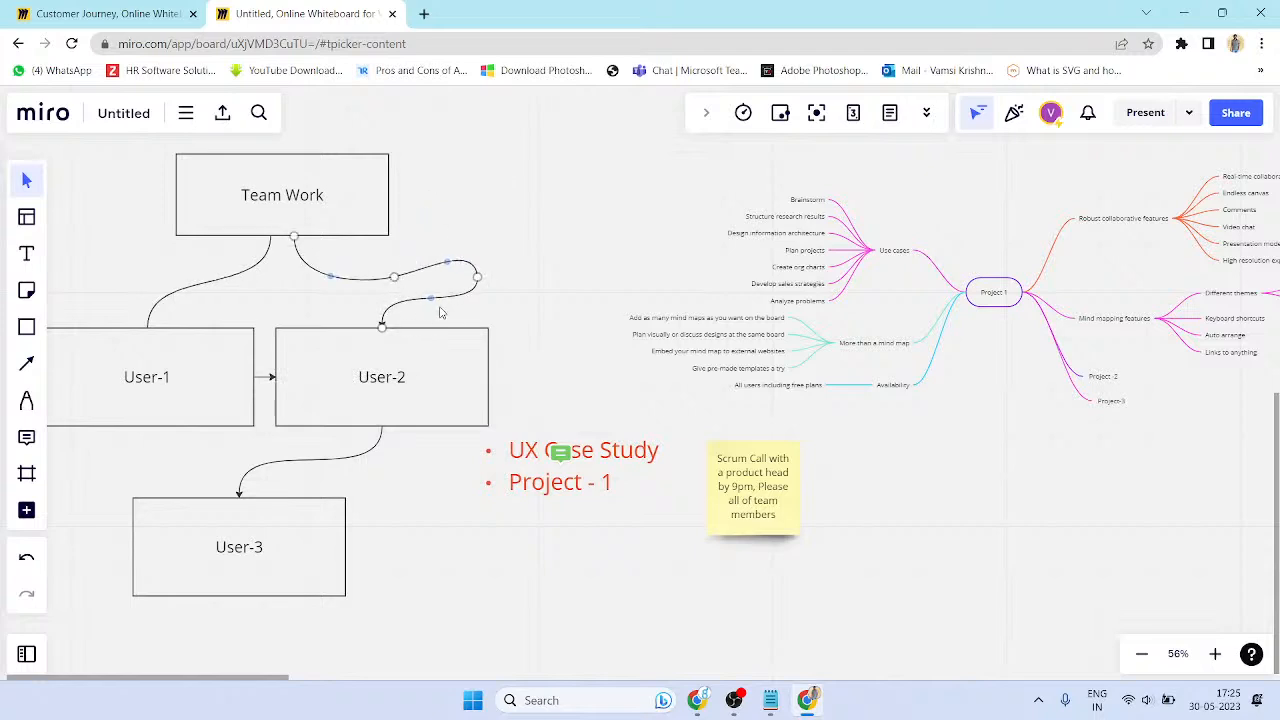
{"action": "left_click_drag", "start_coordinate": [382, 327], "coordinate": [492, 376]}
{"action": "left_click", "coordinate": [480, 536]}
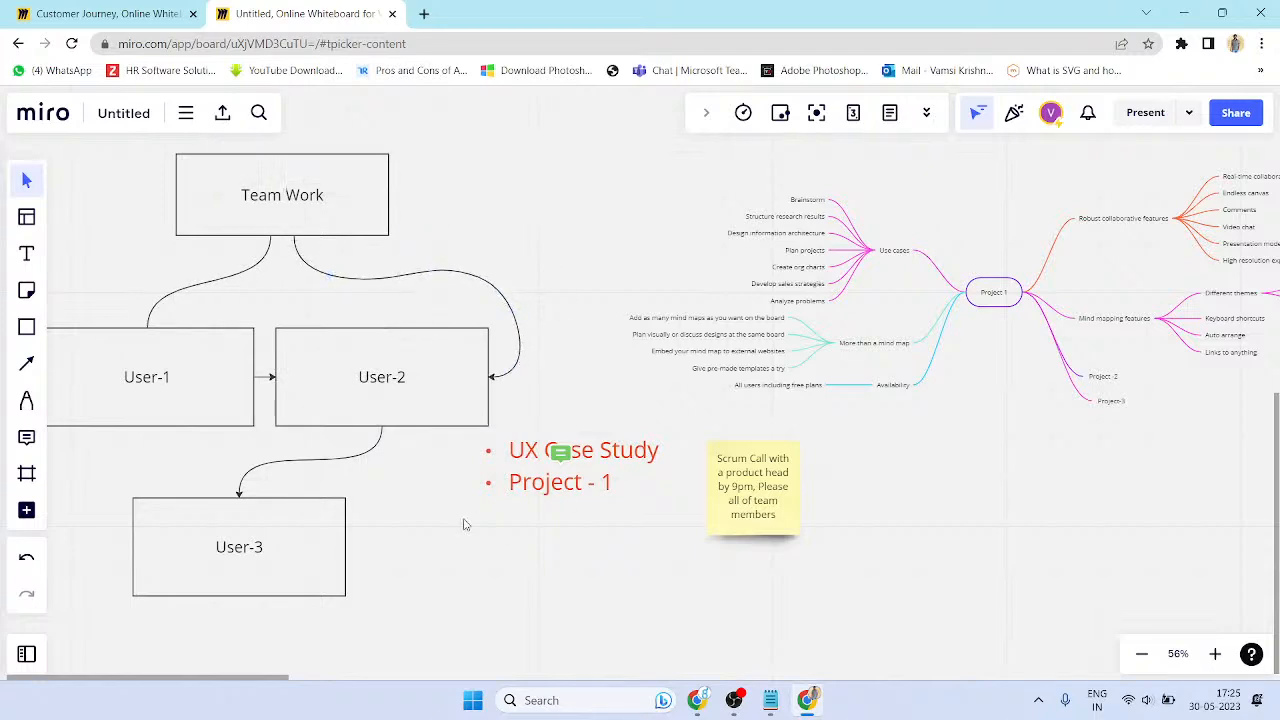
{"action": "scroll", "coordinate": [447, 405], "scroll_direction": "down", "scroll_amount": 4}
{"action": "left_click", "coordinate": [444, 410]}
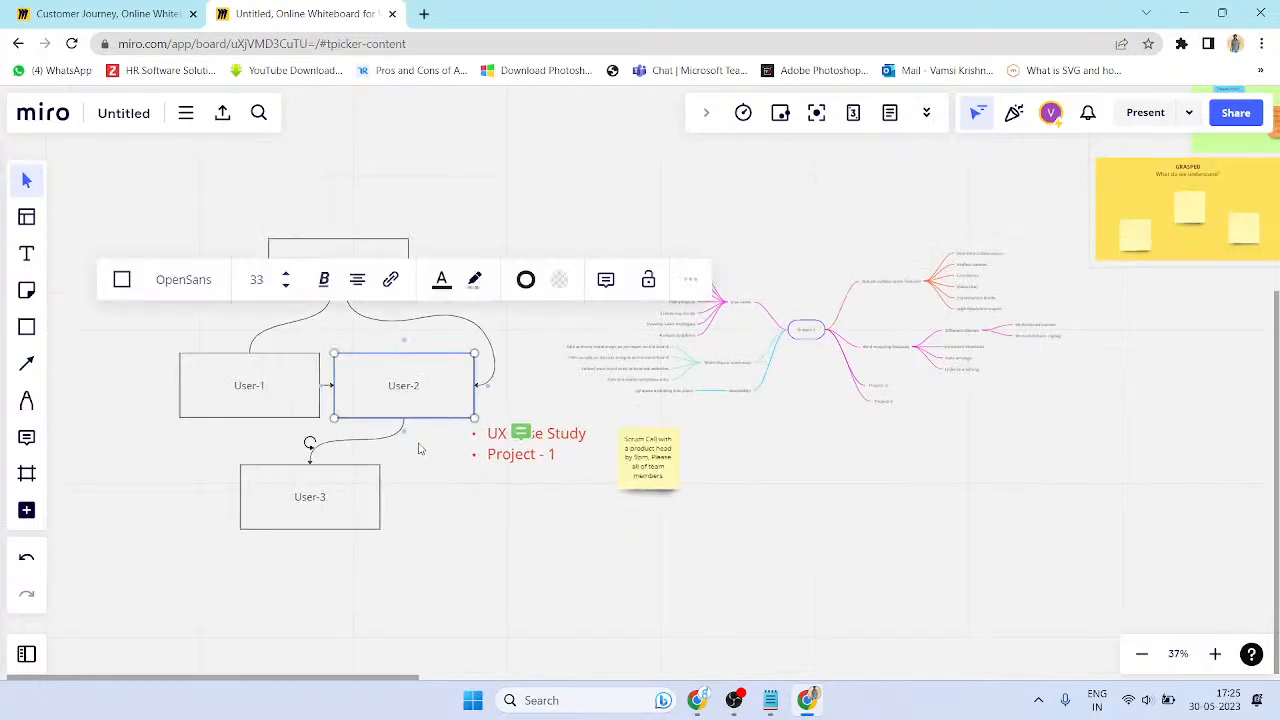
- Draw a freehand loop around Brainstorm, Structure research results and Design information architecture
{"action": "left_click", "coordinate": [27, 400]}
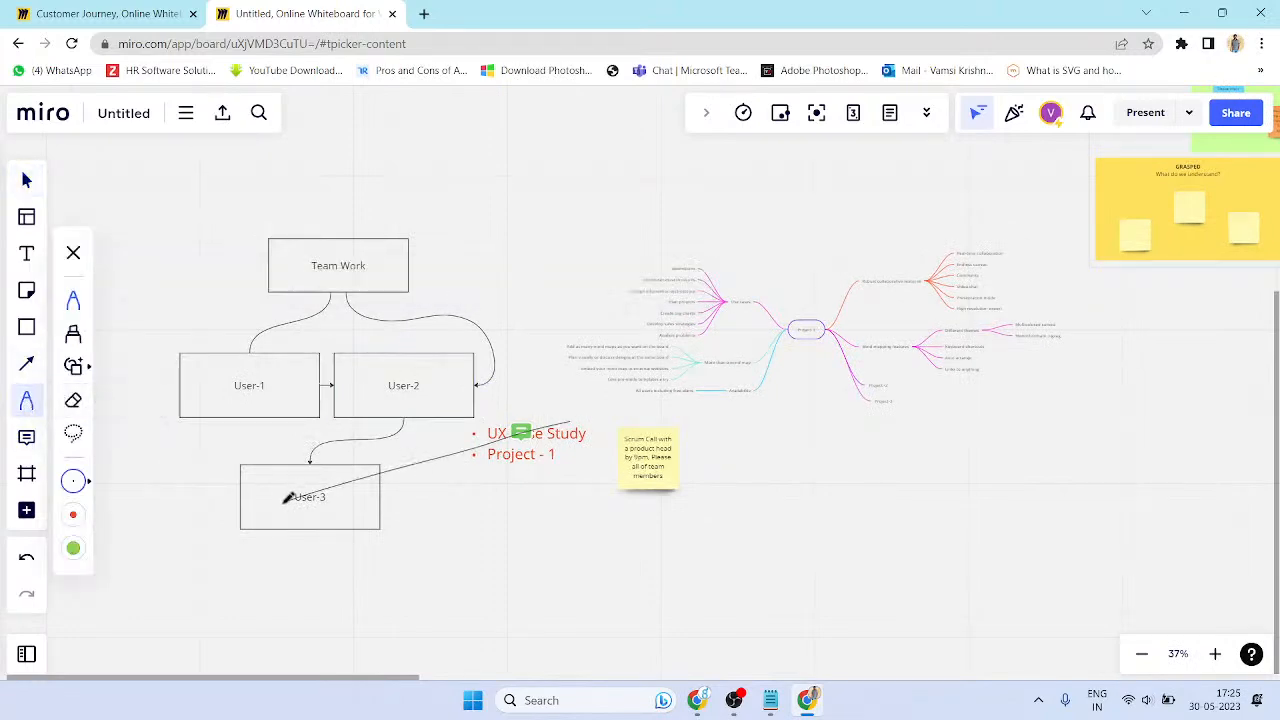
{"action": "scroll", "coordinate": [574, 438], "scroll_direction": "up", "scroll_amount": 3}
{"action": "scroll", "coordinate": [688, 524], "scroll_direction": "right", "scroll_amount": 3}
{"action": "scroll", "coordinate": [654, 489], "scroll_direction": "up", "scroll_amount": 5}
{"action": "mouse_move", "coordinate": [617, 153]}
{"action": "left_mouse_down"}
{"action": "mouse_move", "coordinate": [508, 294]}
{"action": "mouse_move", "coordinate": [392, 139]}
{"action": "left_mouse_up"}
{"action": "key", "text": "Escape"}
{"action": "scroll", "coordinate": [551, 318], "scroll_direction": "right", "scroll_amount": 2}
{"action": "left_click_drag", "start_coordinate": [551, 320], "coordinate": [520, 329]}
{"action": "key", "text": "ctrl+z"}
{"action": "mouse_move", "coordinate": [485, 188]}
{"action": "left_mouse_down"}
{"action": "mouse_move", "coordinate": [251, 227]}
{"action": "mouse_move", "coordinate": [373, 304]}
{"action": "mouse_move", "coordinate": [532, 276]}
{"action": "mouse_move", "coordinate": [366, 166]}
{"action": "left_mouse_up"}
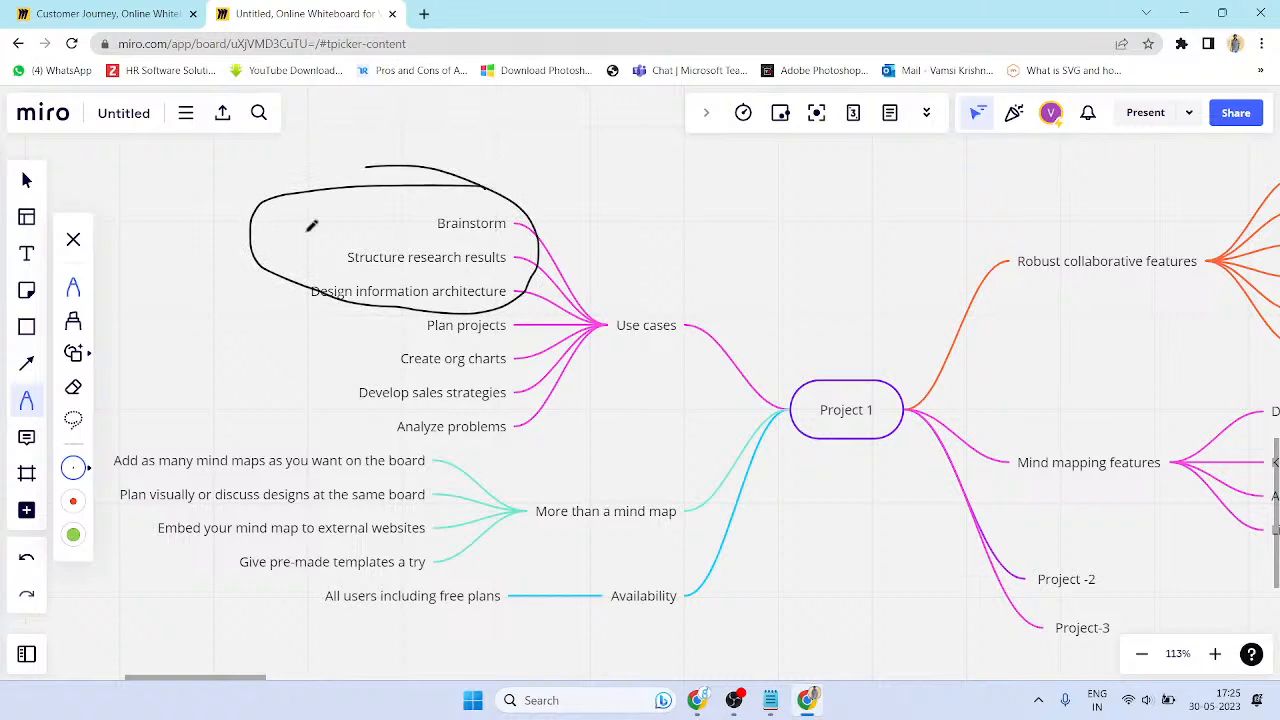
- Add a sticky note above the Use cases branch assigning this portion to a team member
{"action": "left_click", "coordinate": [27, 290]}
{"action": "left_click", "coordinate": [514, 210]}
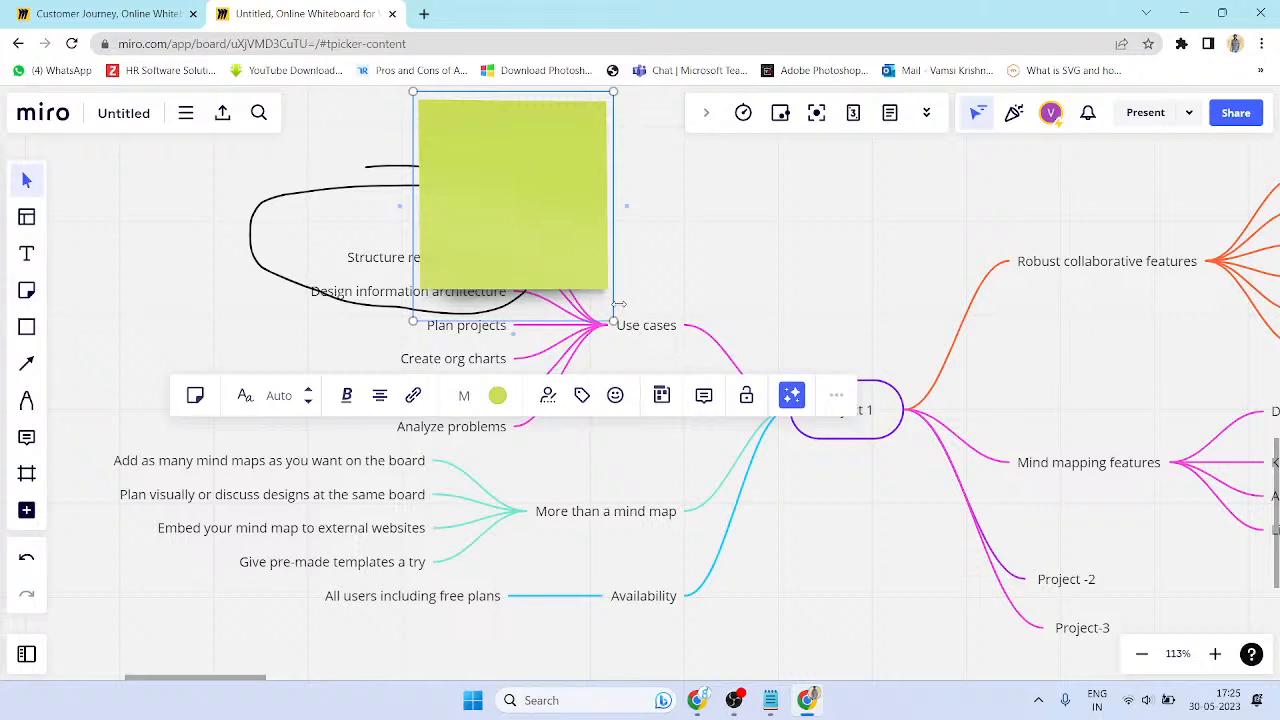
{"action": "type", "text": "Vamis"}
{"action": "key", "text": "BackSpace"}
{"action": "key", "text": "BackSpace"}
{"action": "type", "text": "si has "}
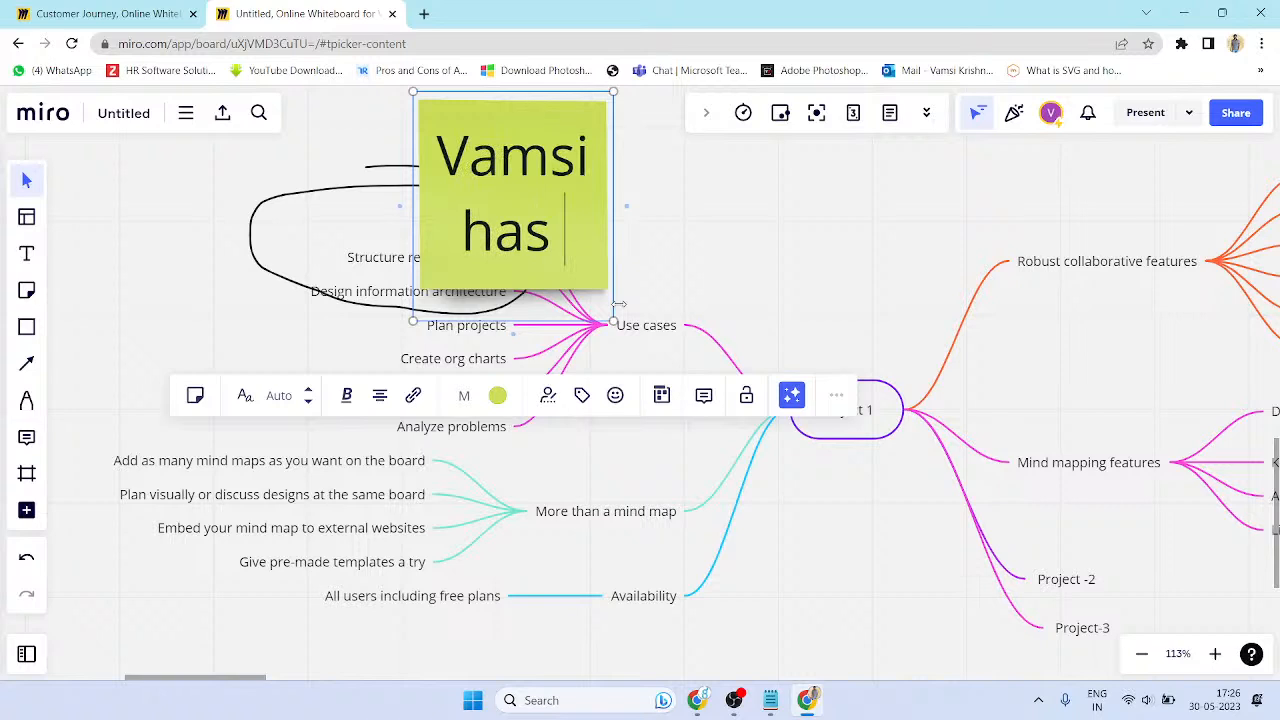
{"action": "type", "text": "handle this orij"}
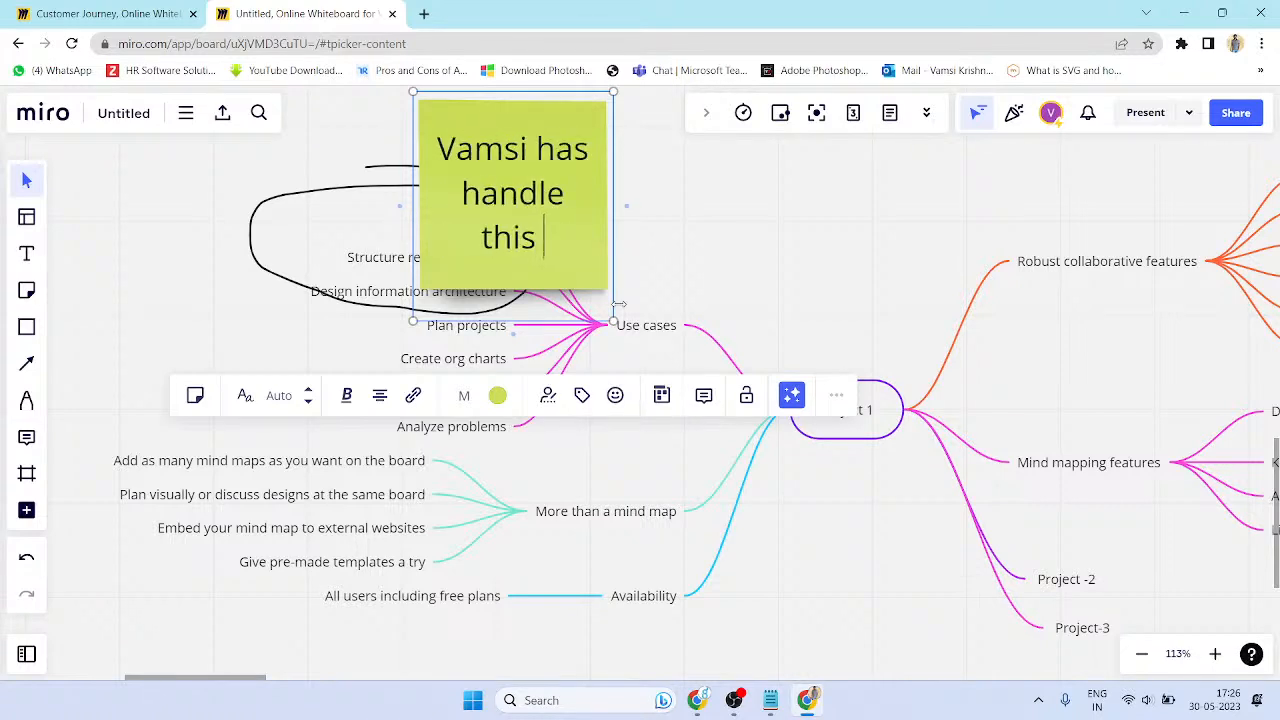
{"action": "key", "text": "BackSpace"}
{"action": "key", "text": "BackSpace"}
{"action": "key", "text": "BackSpace"}
{"action": "key", "text": "BackSpace"}
{"action": "type", "text": "porto"}
{"action": "key", "text": "BackSpace"}
{"action": "type", "text": "ion"}
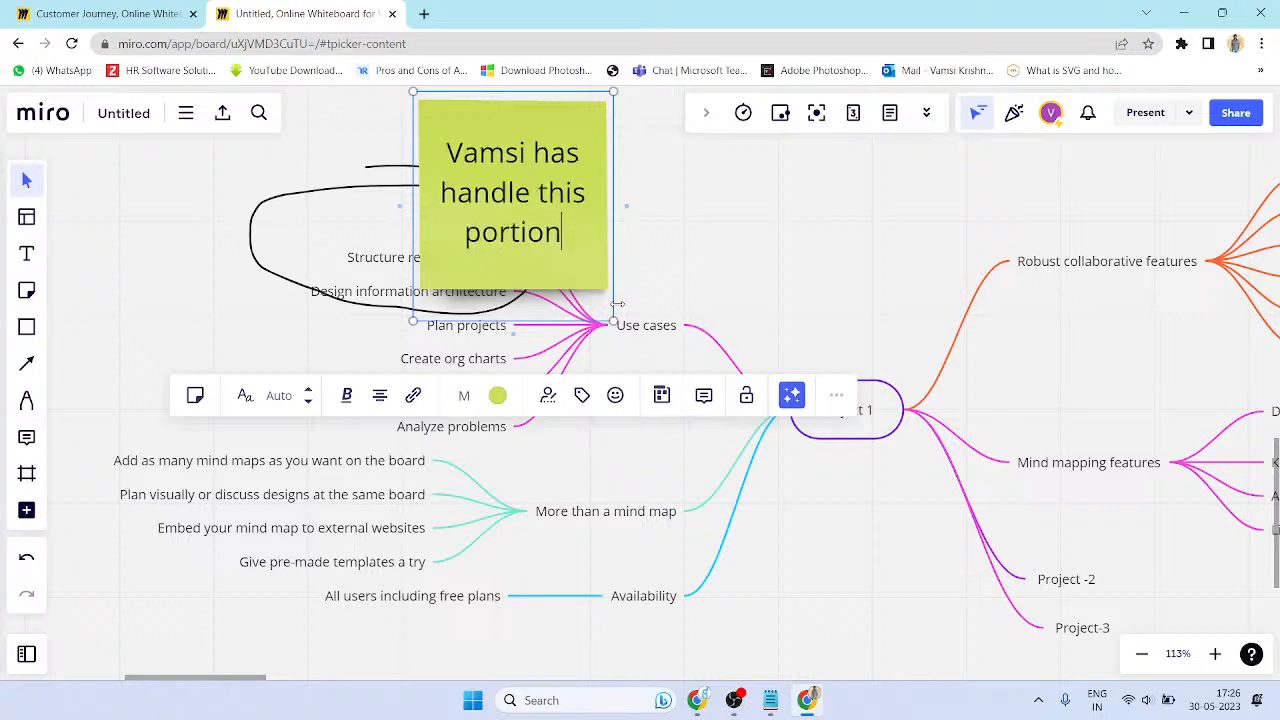
{"action": "left_click", "coordinate": [727, 243]}
- Set the sticky note to size S and move it next to Brainstorm
{"action": "left_click", "coordinate": [593, 110]}
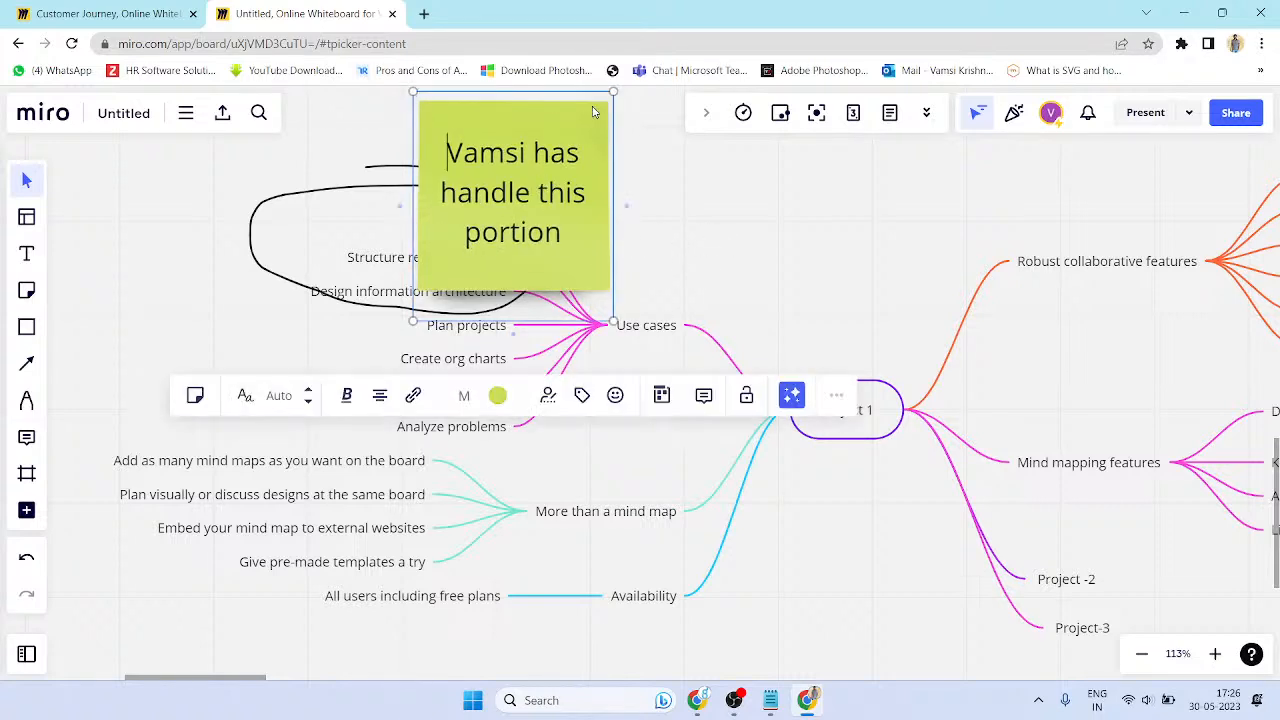
{"action": "left_click", "coordinate": [464, 395]}
{"action": "left_click", "coordinate": [470, 440]}
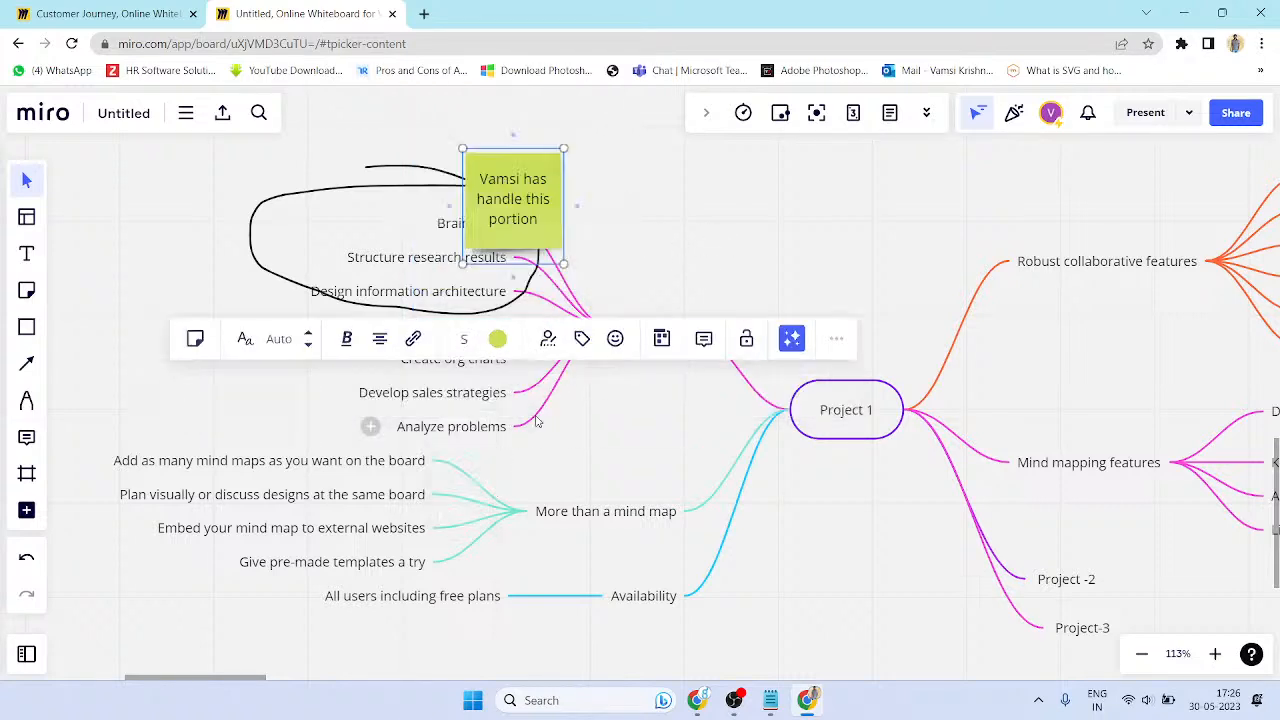
{"action": "left_click_drag", "start_coordinate": [556, 166], "coordinate": [597, 170]}
- Change the hand-drawn loop around Brainstorm to green
{"action": "left_click", "coordinate": [471, 188]}
{"action": "key", "text": "shift+2"}
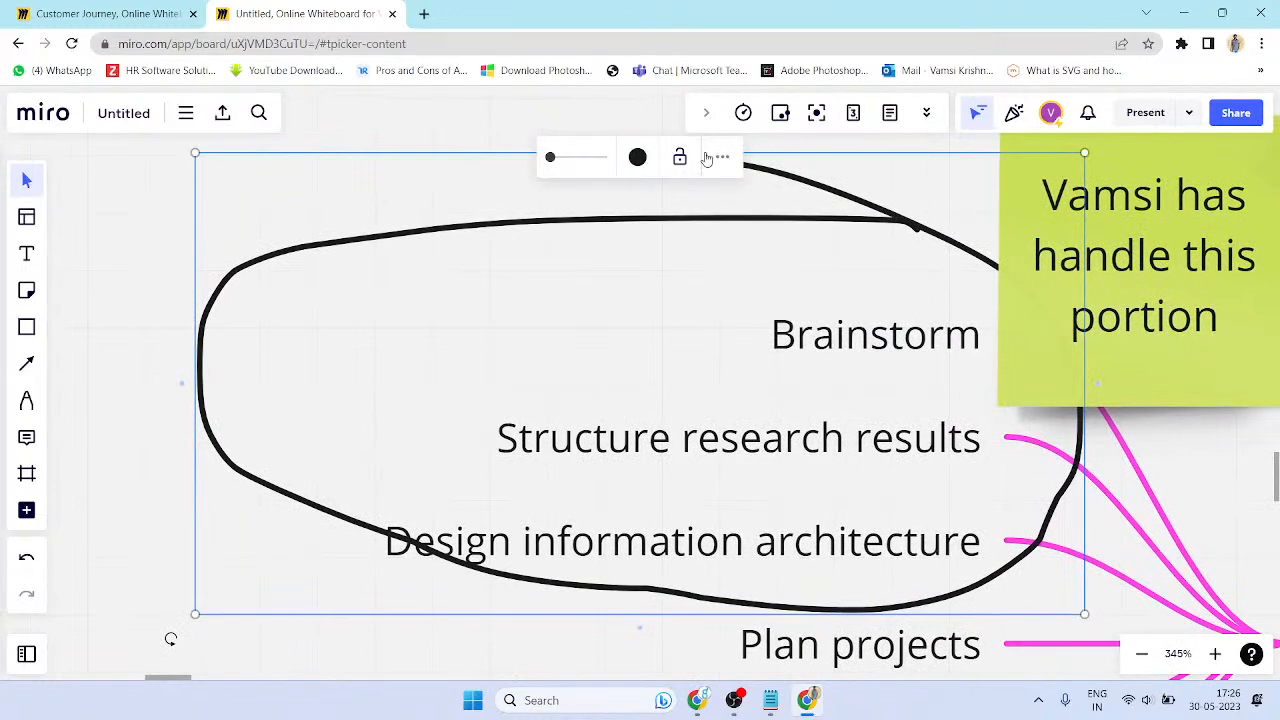
{"action": "left_click", "coordinate": [638, 158]}
{"action": "left_click", "coordinate": [653, 240]}
{"action": "left_click", "coordinate": [521, 268]}
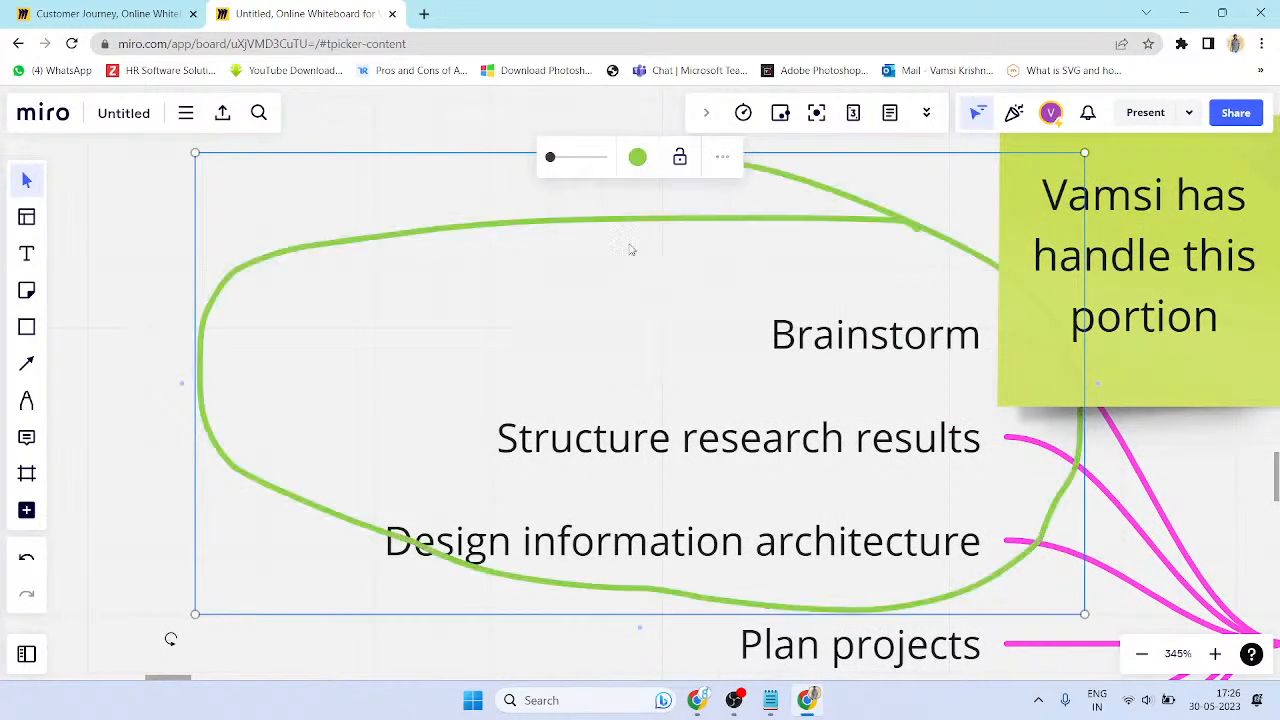
{"action": "scroll", "coordinate": [630, 334], "scroll_direction": "down", "scroll_amount": 5}
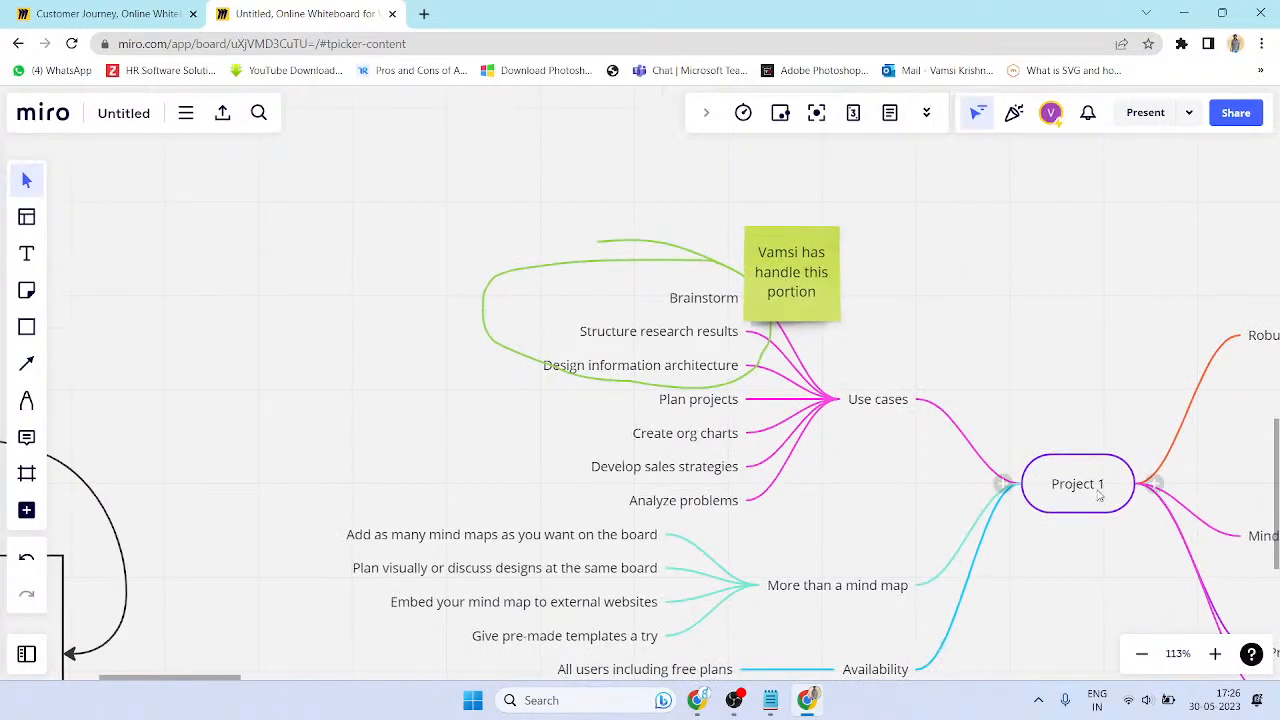
- Switch to the pen and undo the test loops and line drawn near the mind map
{"action": "scroll", "coordinate": [695, 334], "scroll_direction": "down", "scroll_amount": 6}
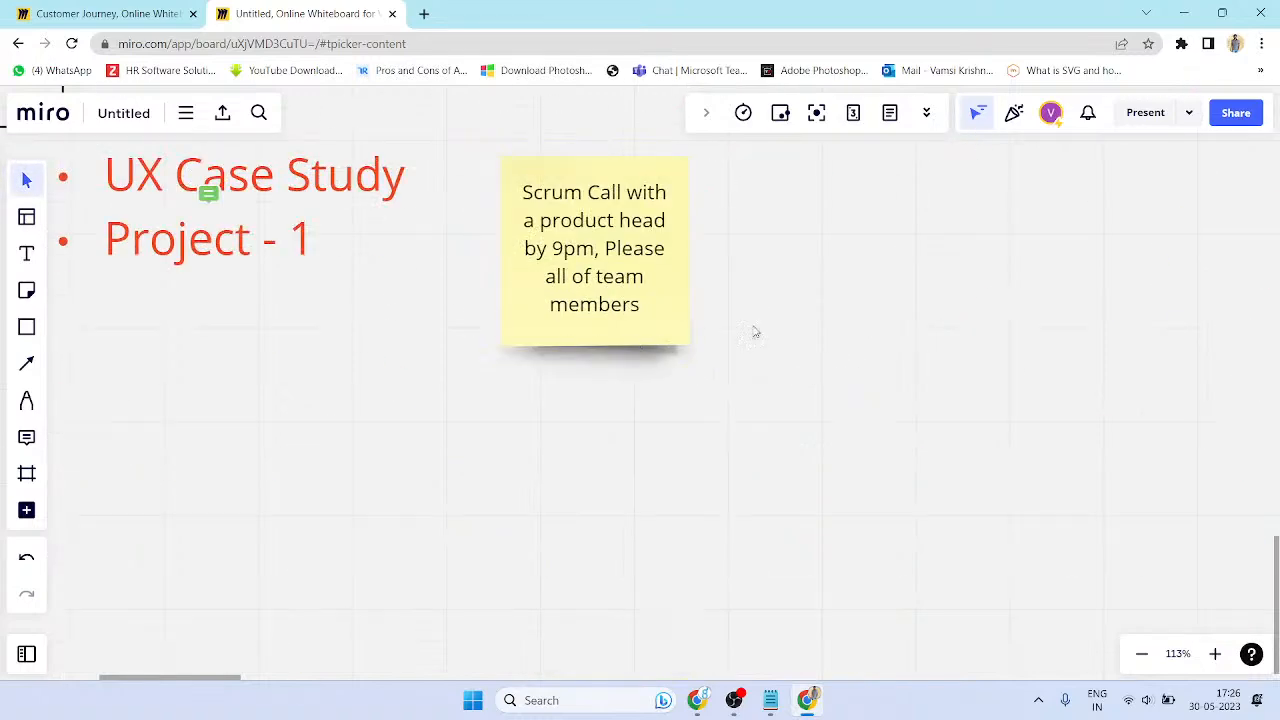
{"action": "scroll", "coordinate": [686, 336], "scroll_direction": "up", "scroll_amount": 5}
{"action": "left_click_drag", "start_coordinate": [540, 386], "coordinate": [680, 320]}
{"action": "left_click", "coordinate": [353, 444]}
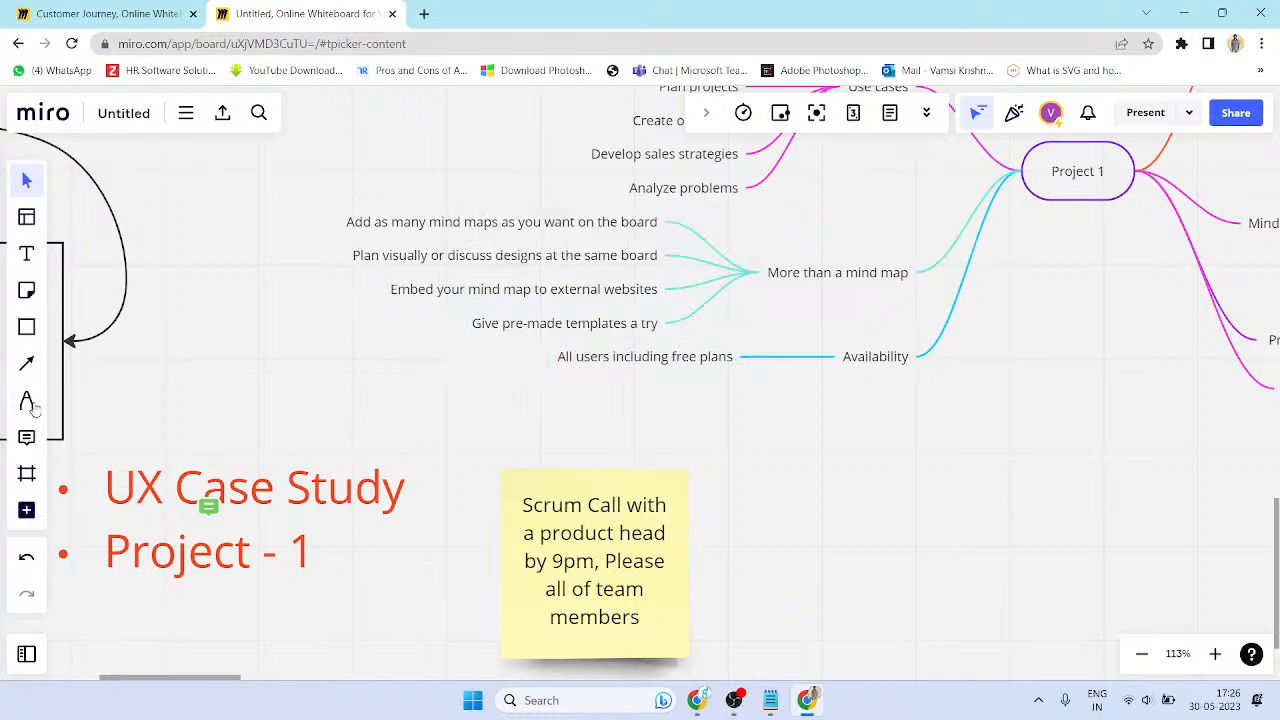
{"action": "left_click", "coordinate": [30, 403]}
{"action": "mouse_move", "coordinate": [492, 395]}
{"action": "left_mouse_down"}
{"action": "mouse_move", "coordinate": [720, 249]}
{"action": "mouse_move", "coordinate": [497, 392]}
{"action": "left_mouse_up"}
{"action": "key", "text": "ctrl+z"}
{"action": "left_click_drag", "start_coordinate": [875, 508], "coordinate": [870, 511]}
{"action": "left_click_drag", "start_coordinate": [989, 490], "coordinate": [1253, 487]}
{"action": "key", "text": "ctrl+z"}
{"action": "scroll", "coordinate": [680, 406], "scroll_direction": "down", "scroll_amount": 2}
{"action": "scroll", "coordinate": [680, 406], "scroll_direction": "down", "scroll_amount": 3}
{"action": "key", "text": "ctrl+z"}
- Draw the phone screen outline with header marks and a small top-right corner circle
{"action": "left_click_drag", "start_coordinate": [871, 512], "coordinate": [675, 329]}
{"action": "mouse_move", "coordinate": [657, 512]}
{"action": "left_mouse_down"}
{"action": "mouse_move", "coordinate": [650, 458]}
{"action": "mouse_move", "coordinate": [758, 294]}
{"action": "mouse_move", "coordinate": [803, 431]}
{"action": "mouse_move", "coordinate": [697, 503]}
{"action": "mouse_move", "coordinate": [645, 512]}
{"action": "left_mouse_up"}
{"action": "scroll", "coordinate": [674, 351], "scroll_direction": "up", "scroll_amount": 3}
{"action": "mouse_move", "coordinate": [654, 330]}
{"action": "left_mouse_down"}
{"action": "mouse_move", "coordinate": [653, 310]}
{"action": "mouse_move", "coordinate": [694, 320]}
{"action": "left_mouse_up"}
{"action": "key", "text": "ctrl+z"}
{"action": "left_click_drag", "start_coordinate": [862, 304], "coordinate": [856, 313]}
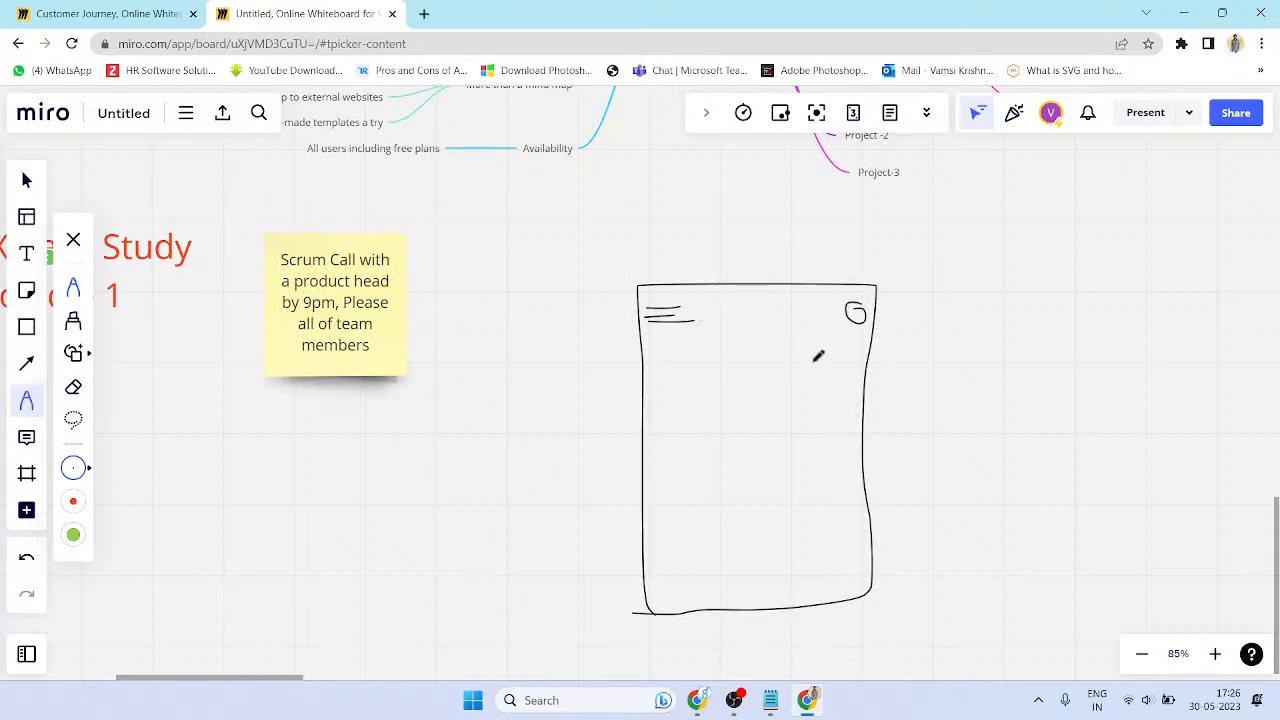
- Draw two small boxes, a wide box and a bottom tab bar divided into tabs
{"action": "mouse_move", "coordinate": [668, 414]}
{"action": "left_mouse_down"}
{"action": "mouse_move", "coordinate": [671, 377]}
{"action": "mouse_move", "coordinate": [735, 383]}
{"action": "mouse_move", "coordinate": [670, 412]}
{"action": "left_mouse_up"}
{"action": "mouse_move", "coordinate": [780, 420]}
{"action": "left_mouse_down"}
{"action": "mouse_move", "coordinate": [797, 366]}
{"action": "mouse_move", "coordinate": [849, 406]}
{"action": "mouse_move", "coordinate": [768, 416]}
{"action": "left_mouse_up"}
{"action": "mouse_move", "coordinate": [676, 488]}
{"action": "left_mouse_down"}
{"action": "mouse_move", "coordinate": [789, 443]}
{"action": "mouse_move", "coordinate": [851, 480]}
{"action": "mouse_move", "coordinate": [706, 503]}
{"action": "mouse_move", "coordinate": [668, 484]}
{"action": "left_mouse_up"}
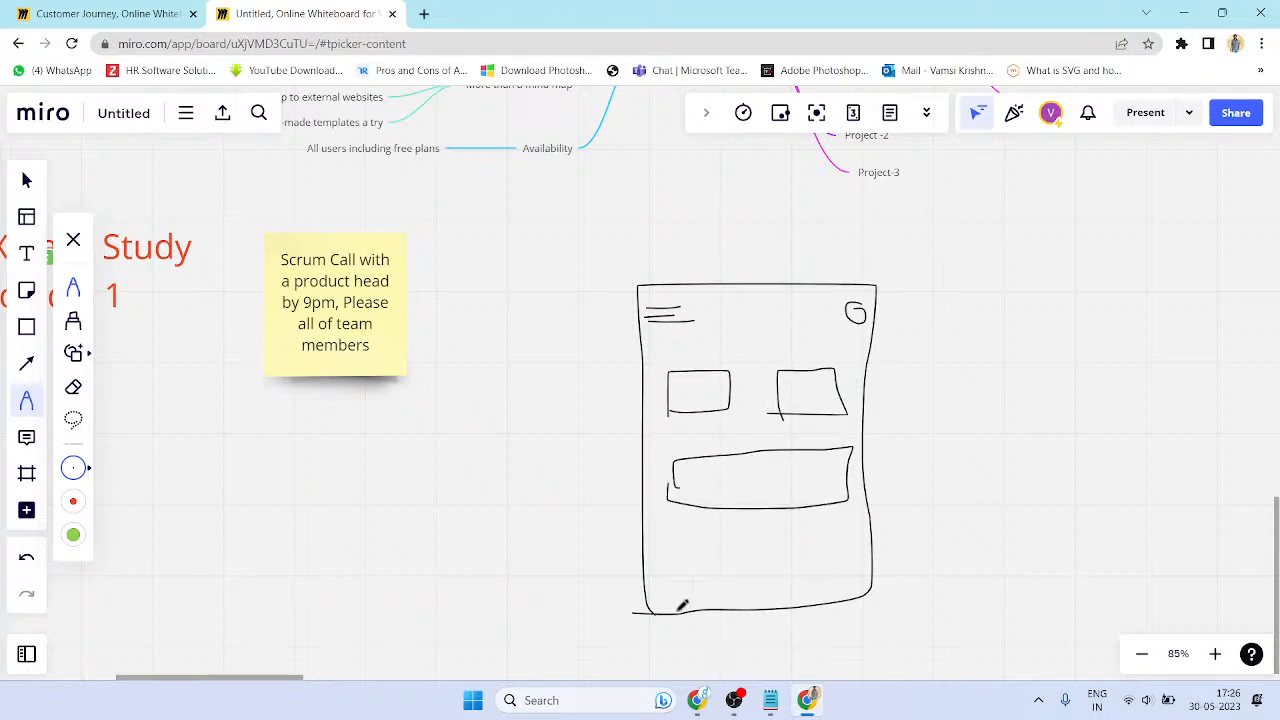
{"action": "left_click_drag", "start_coordinate": [643, 573], "coordinate": [869, 559]}
{"action": "left_click_drag", "start_coordinate": [708, 574], "coordinate": [708, 608]}
{"action": "mouse_move", "coordinate": [769, 566]}
{"action": "left_mouse_down"}
{"action": "mouse_move", "coordinate": [783, 598]}
{"action": "mouse_move", "coordinate": [831, 604]}
{"action": "left_mouse_up"}
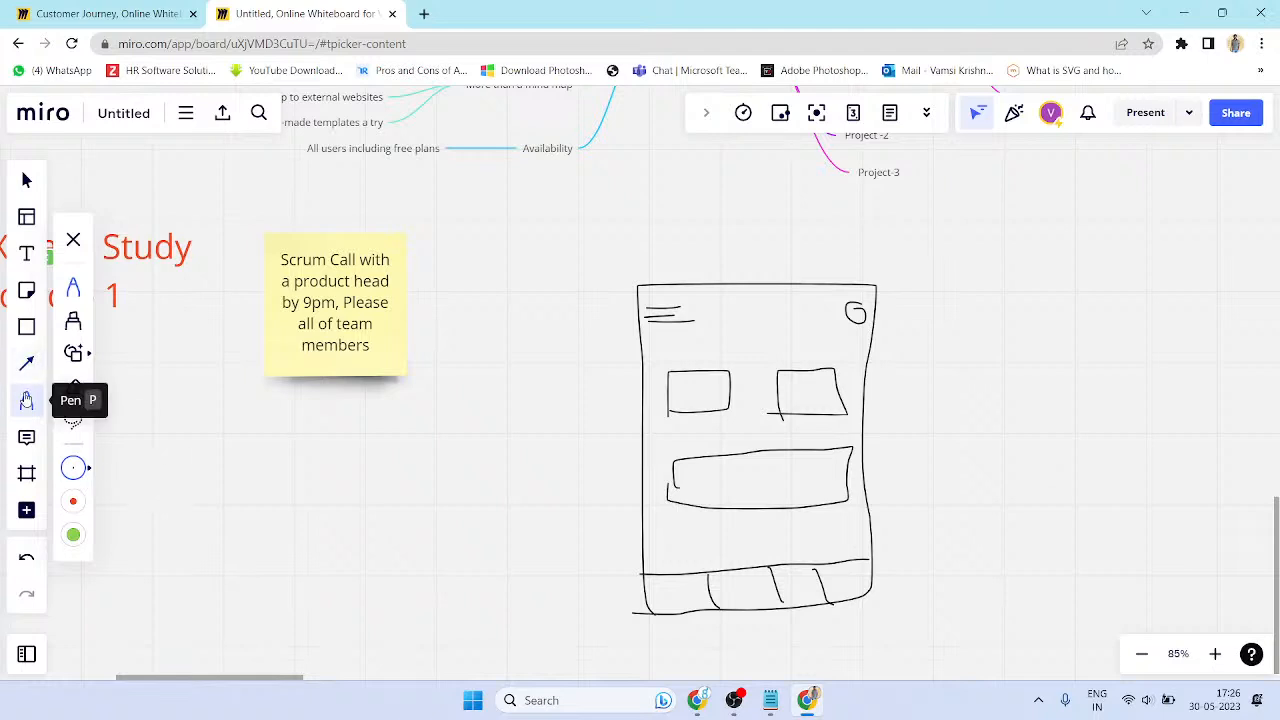
- Post the comment 'Project Story board Home Layout' beside the phone sketch and reopen it
{"action": "left_click", "coordinate": [26, 437]}
{"action": "scroll", "coordinate": [566, 374], "scroll_direction": "right", "scroll_amount": 3}
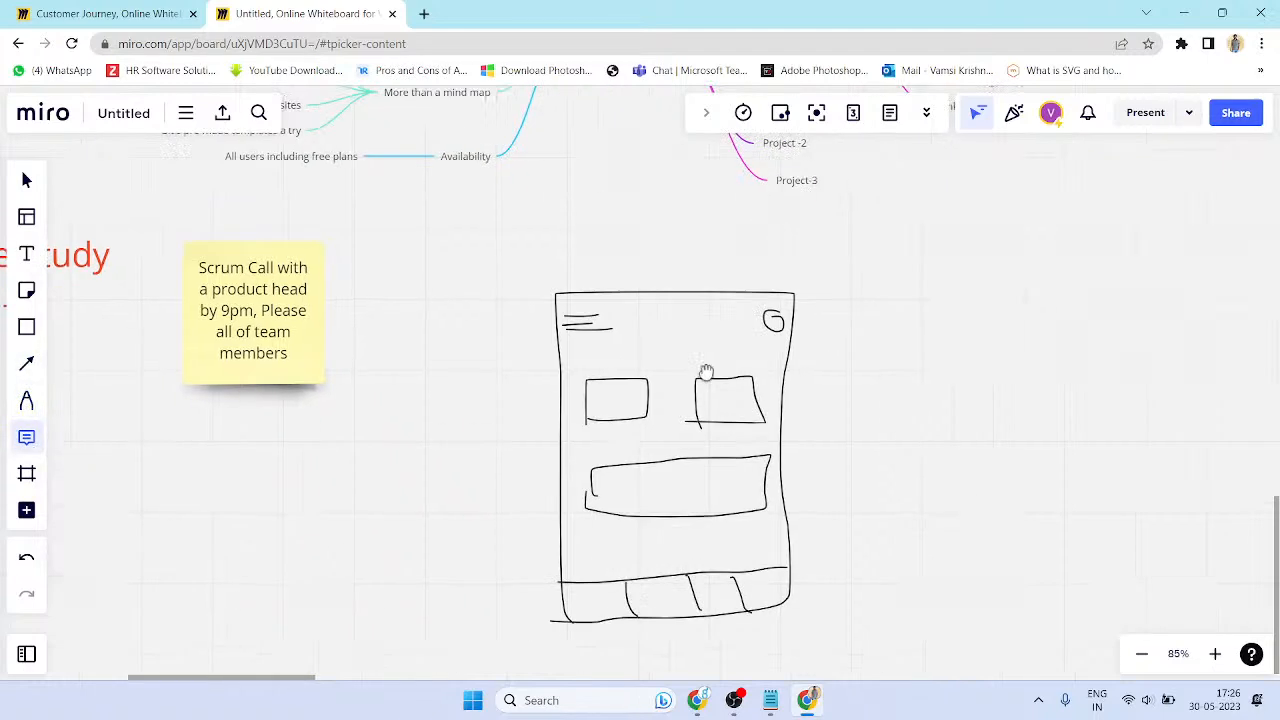
{"action": "left_click", "coordinate": [748, 367]}
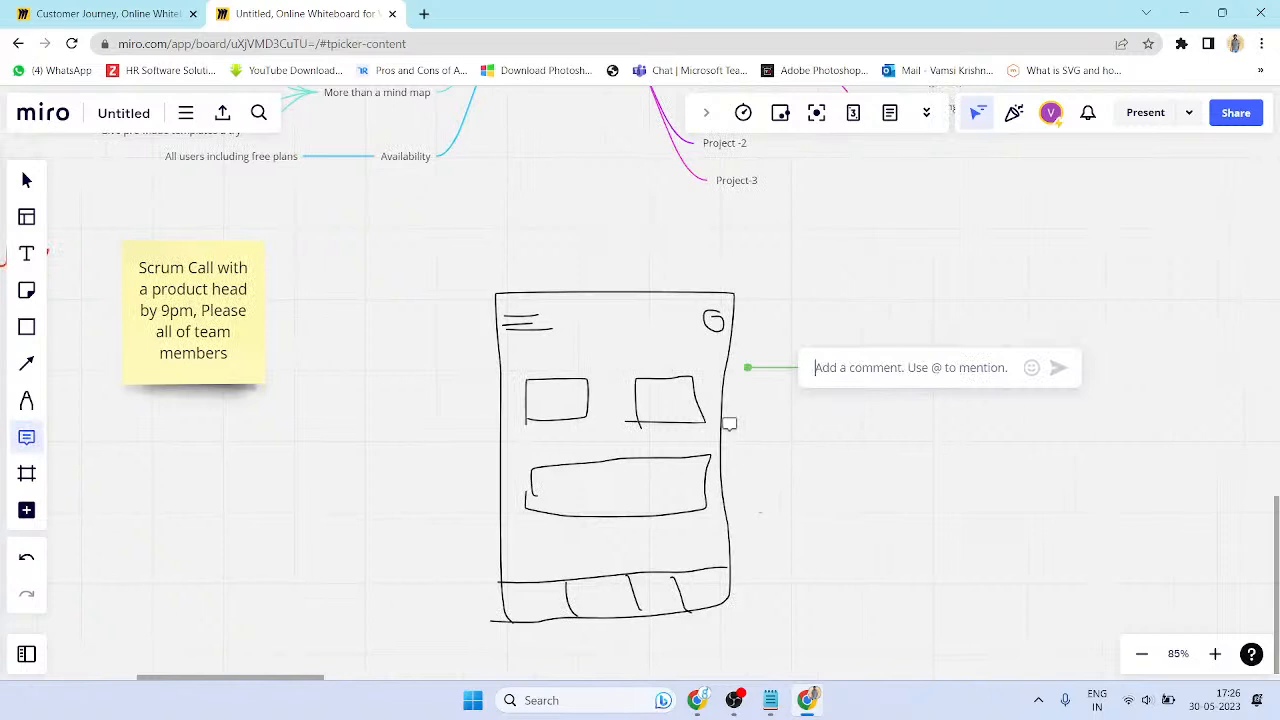
{"action": "type", "text": "Project Story board Home Layout"}
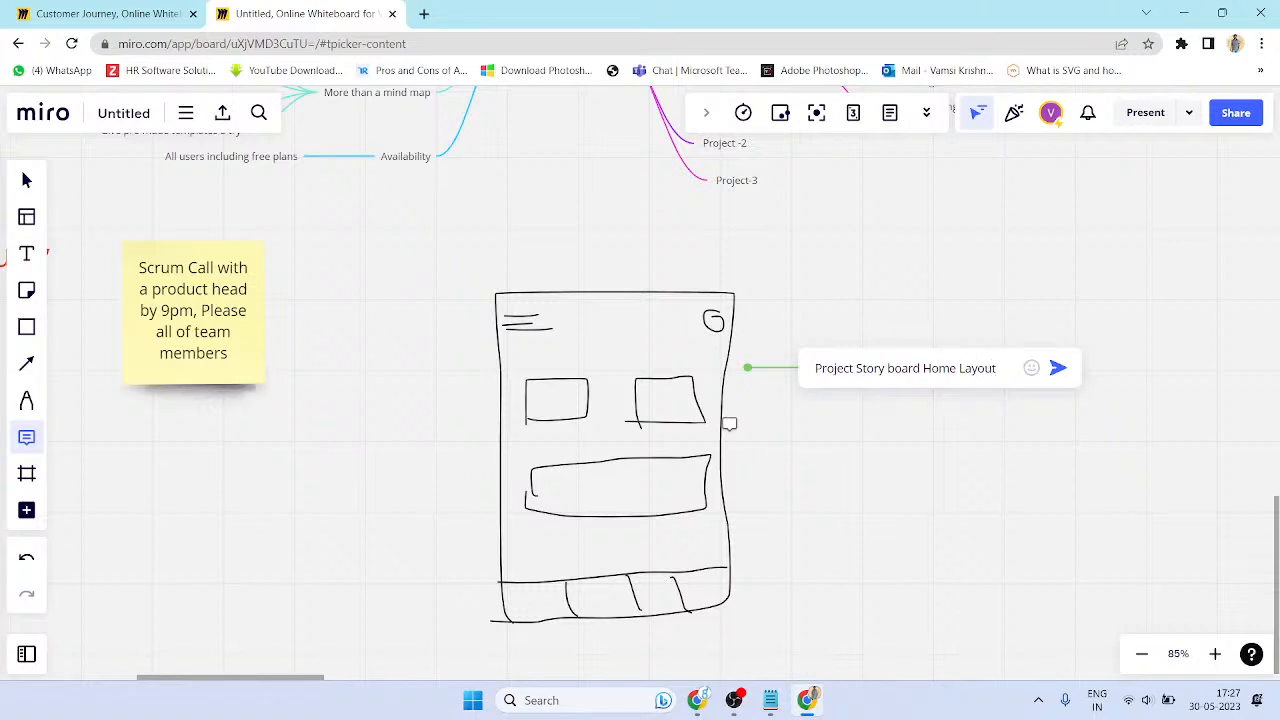
{"action": "key", "text": "Return"}
{"action": "left_click", "coordinate": [923, 483]}
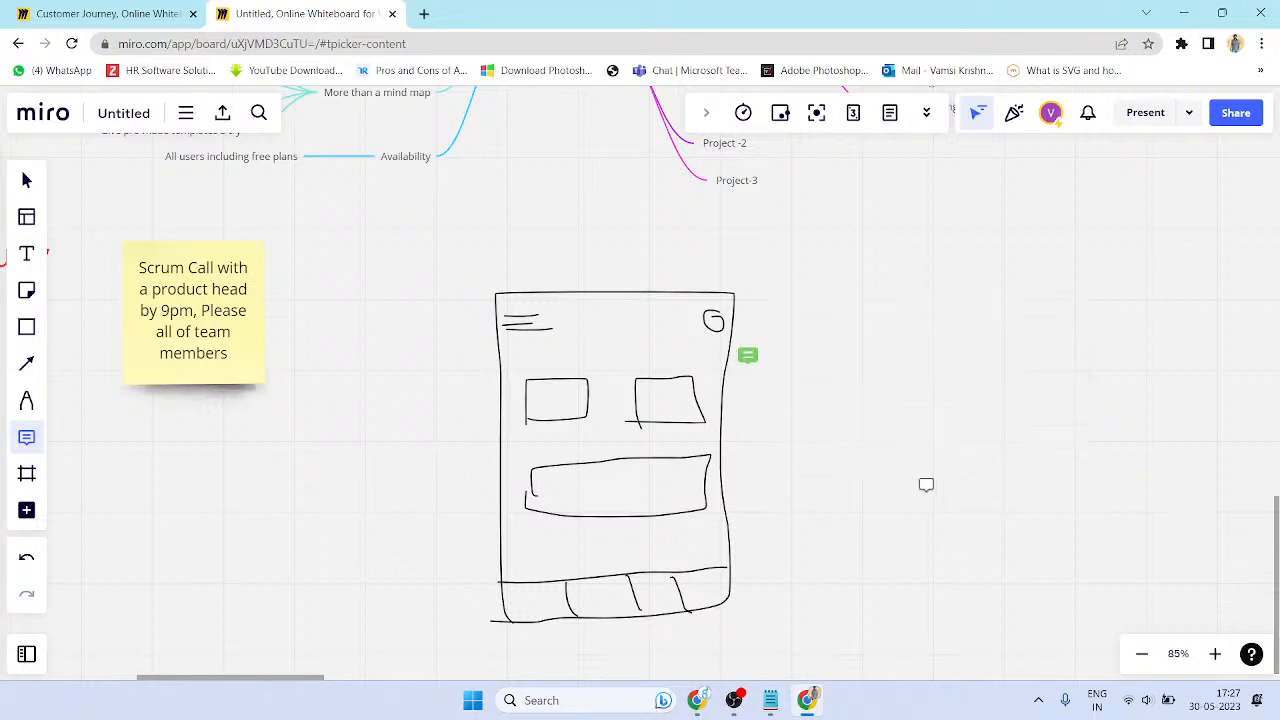
{"action": "left_click", "coordinate": [751, 358]}
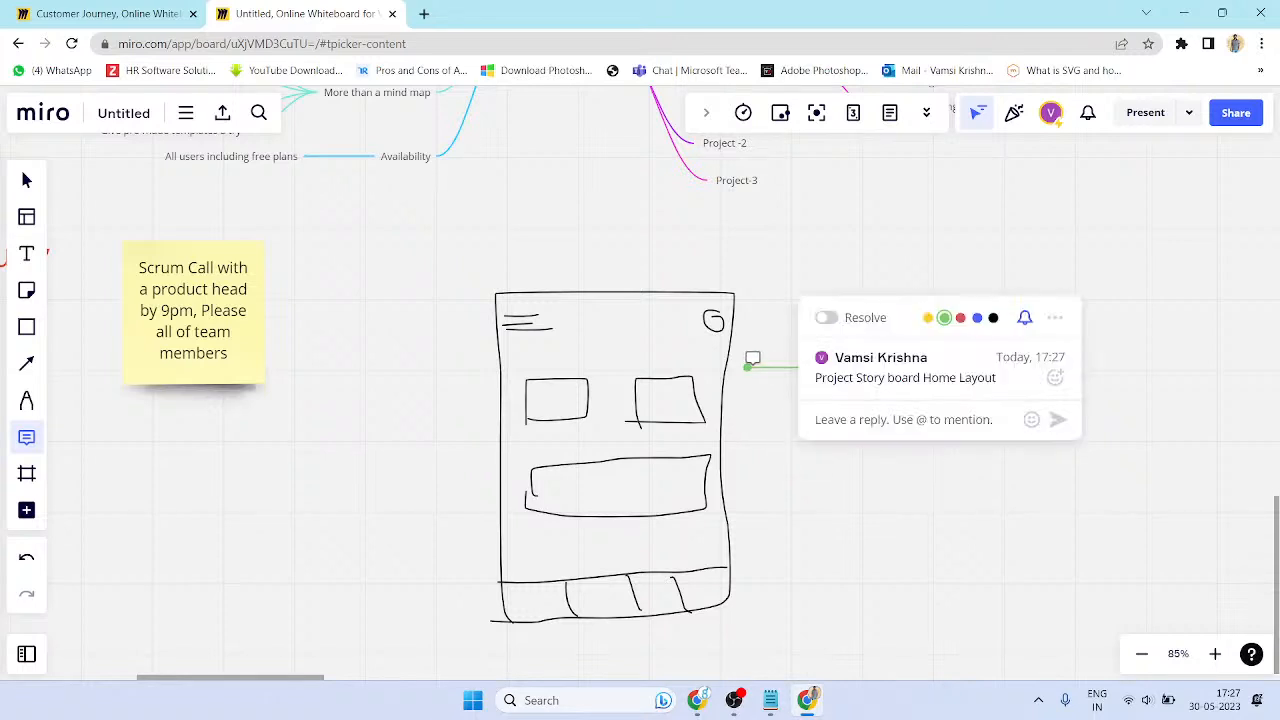
- Add and then remove an A4 frame, and open the Wireframes app from More apps
{"action": "left_click", "coordinate": [29, 480]}
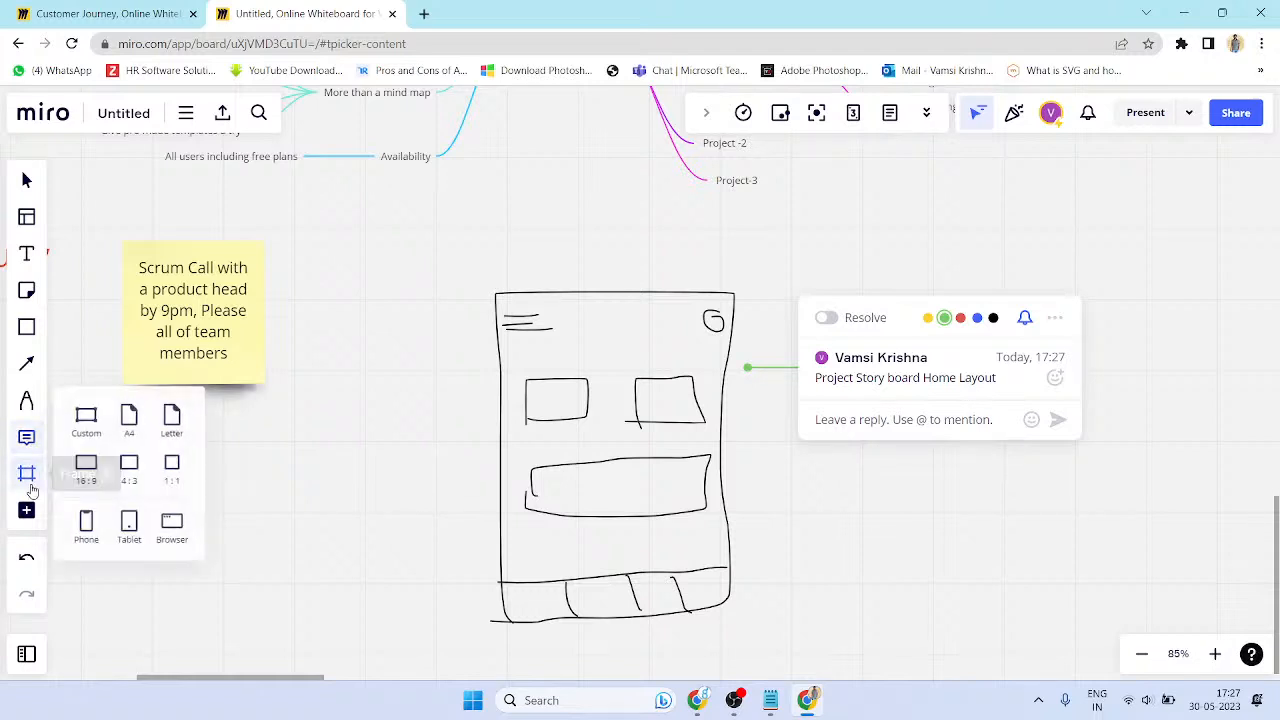
{"action": "left_click", "coordinate": [131, 425]}
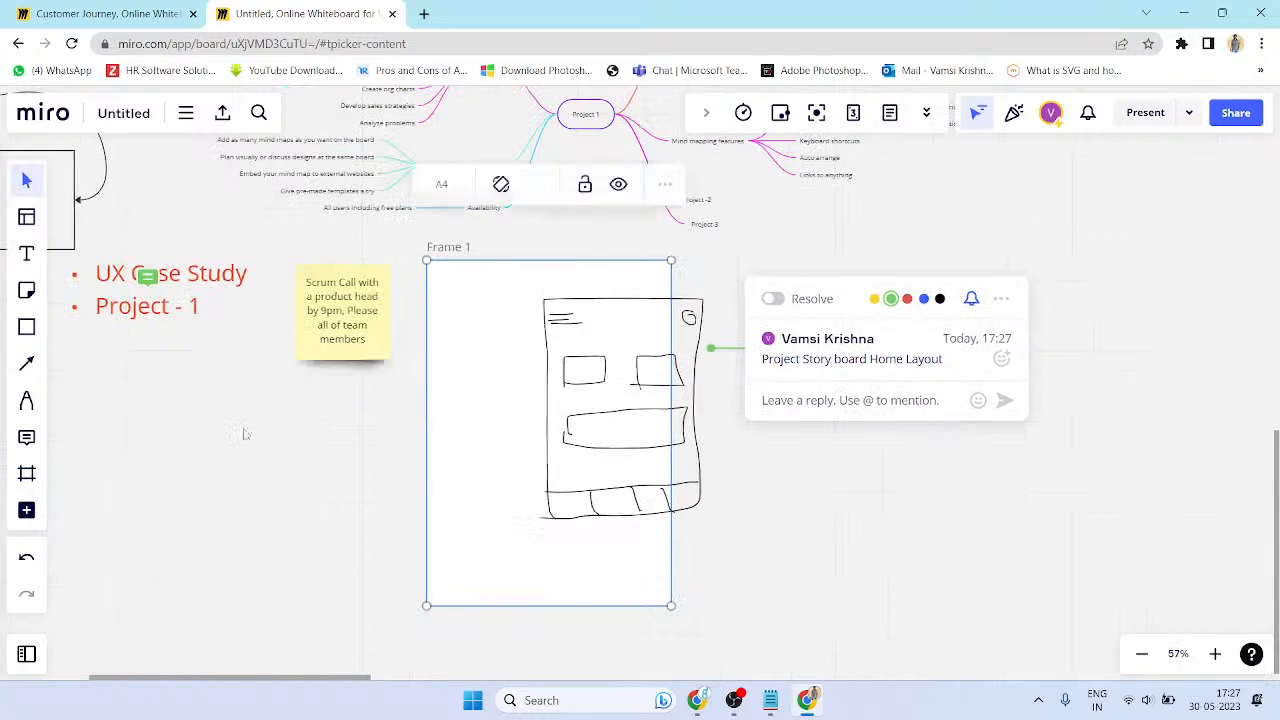
{"action": "left_click", "coordinate": [465, 248]}
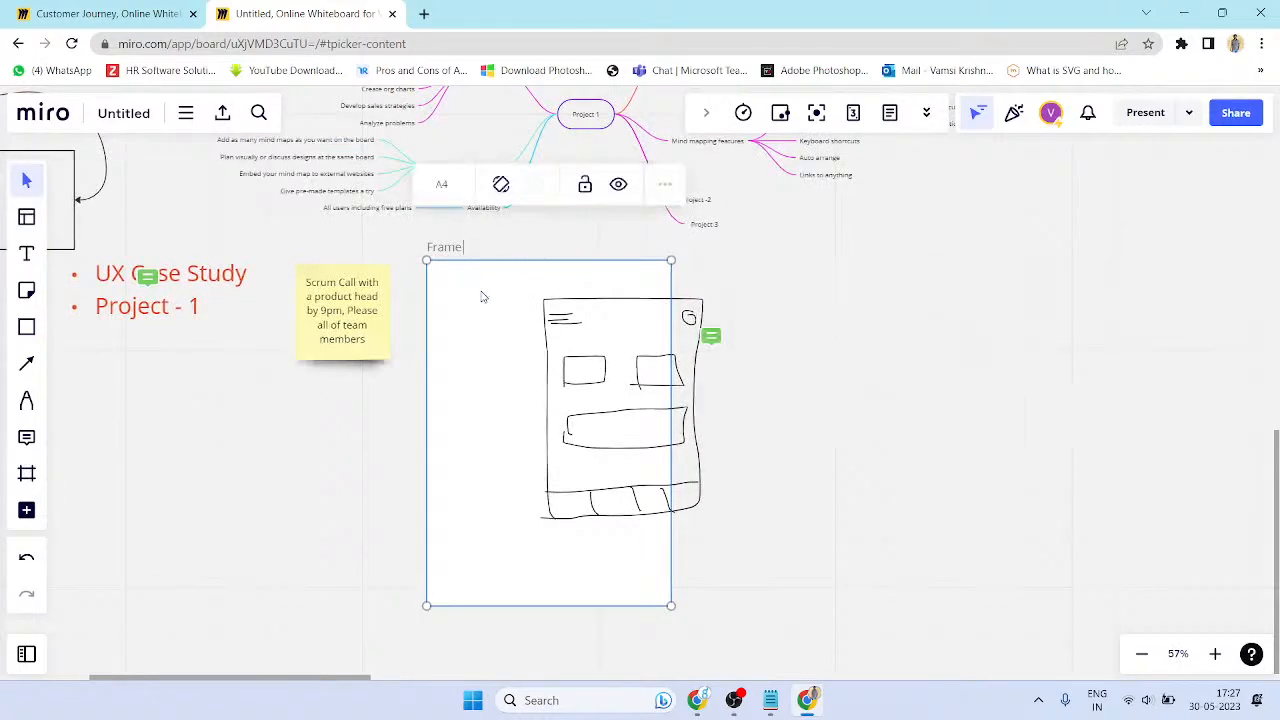
{"action": "left_click", "coordinate": [481, 297]}
{"action": "key", "text": "ctrl+z"}
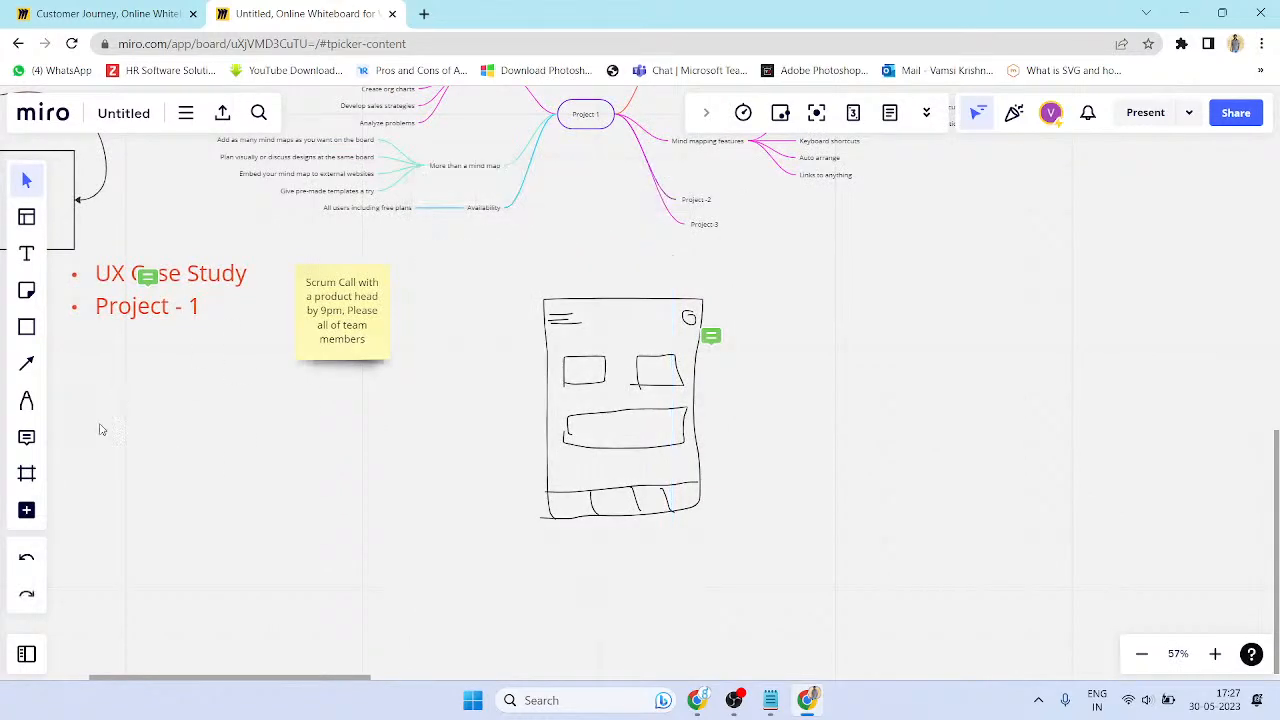
{"action": "left_click", "coordinate": [27, 481]}
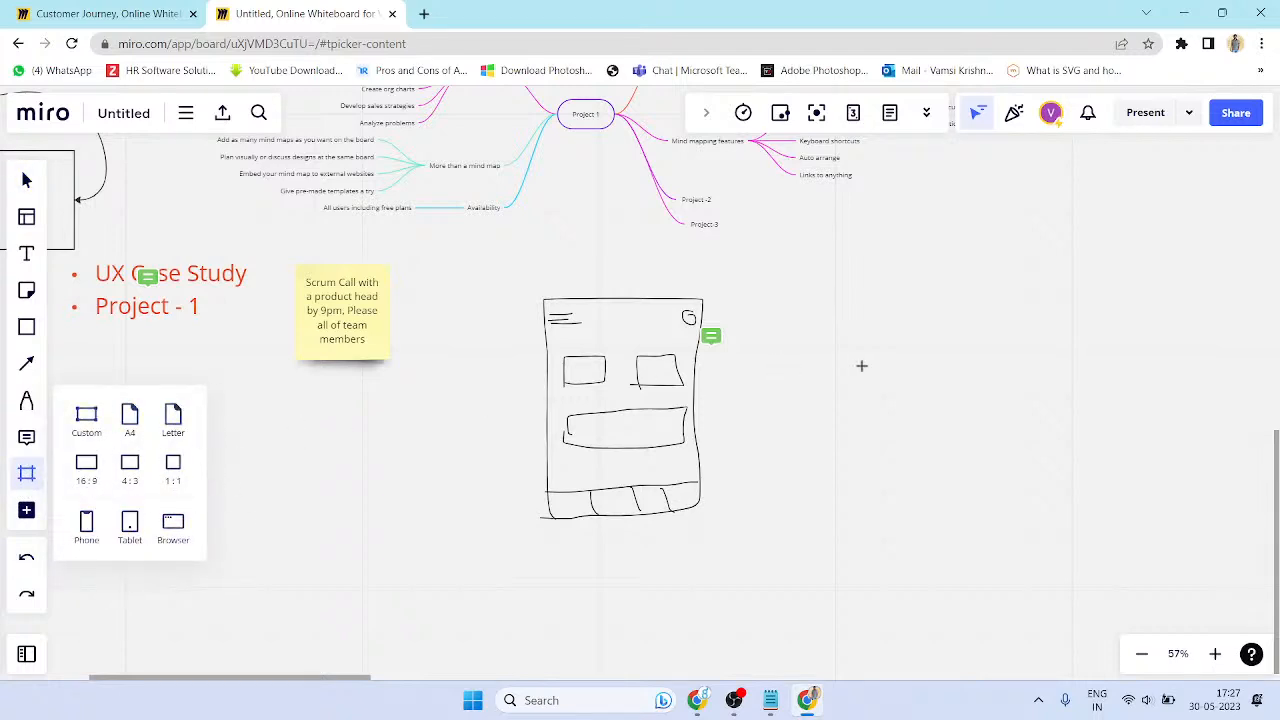
{"action": "left_click", "coordinate": [30, 514]}
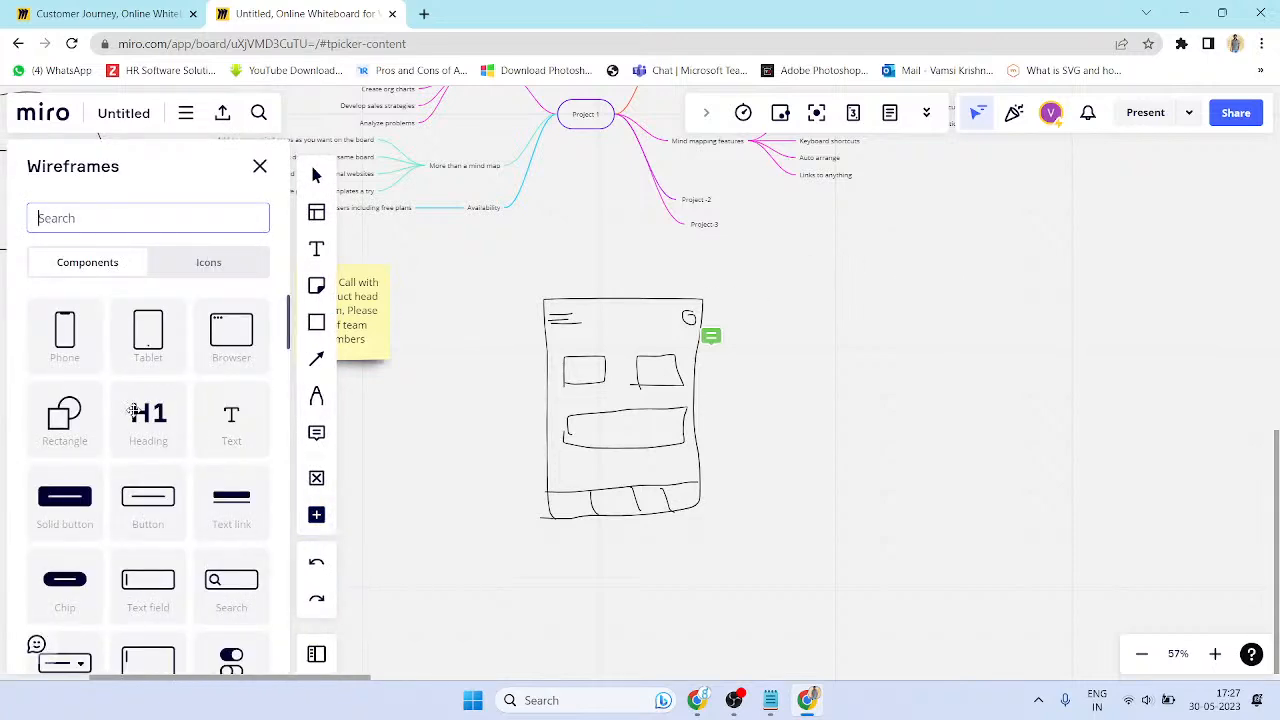
- Place a Dropdown component labelled Home to the right of the phone sketch
{"action": "scroll", "coordinate": [133, 412], "scroll_direction": "down", "scroll_amount": 5}
{"action": "scroll", "coordinate": [63, 408], "scroll_direction": "up", "scroll_amount": 2}
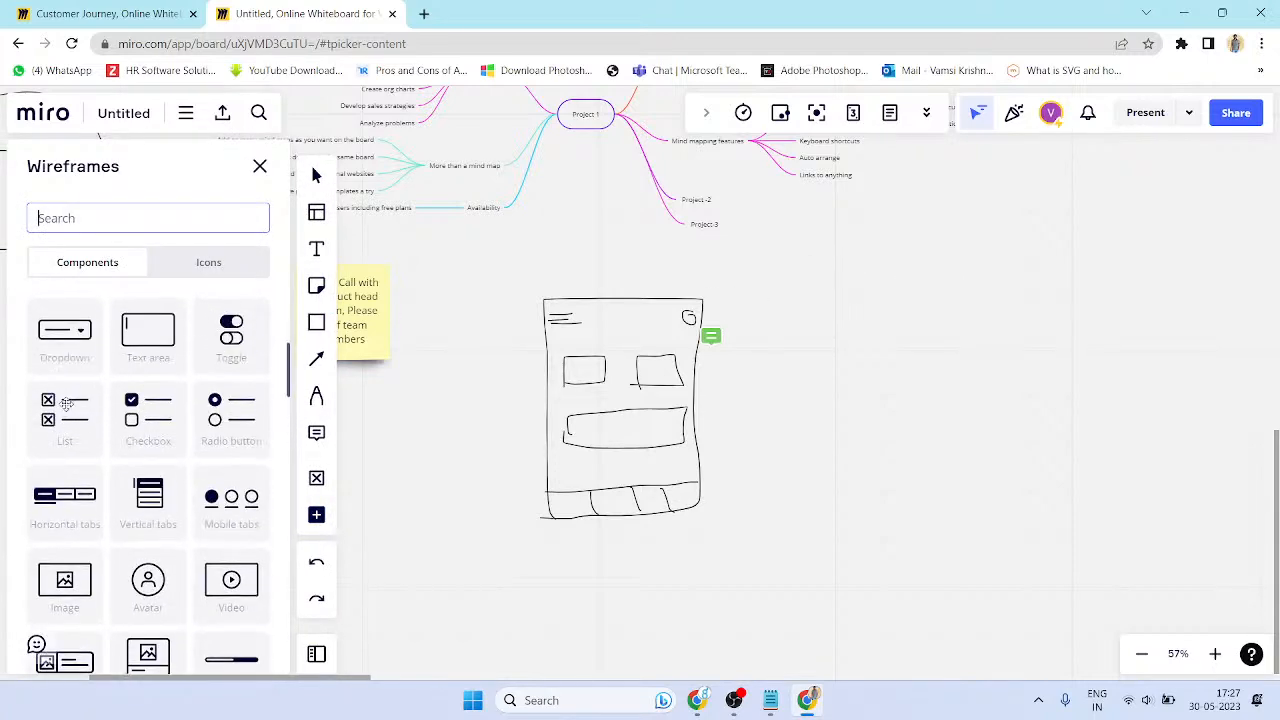
{"action": "left_click_drag", "start_coordinate": [85, 340], "coordinate": [908, 348]}
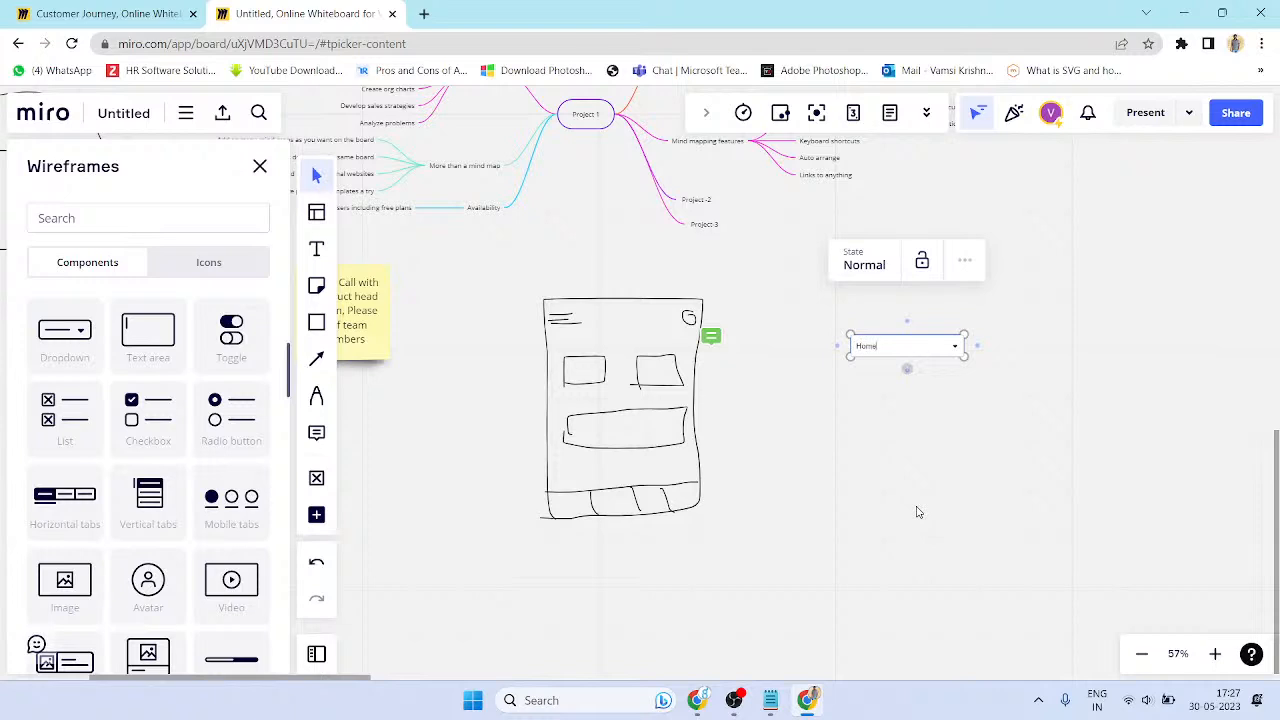
{"action": "left_click", "coordinate": [960, 403]}
{"action": "left_click", "coordinate": [952, 350]}
{"action": "left_click", "coordinate": [960, 352]}
- Remove the stray connector and check the Home dropdown's State list, keeping Normal
{"action": "left_click_drag", "start_coordinate": [976, 346], "coordinate": [929, 375]}
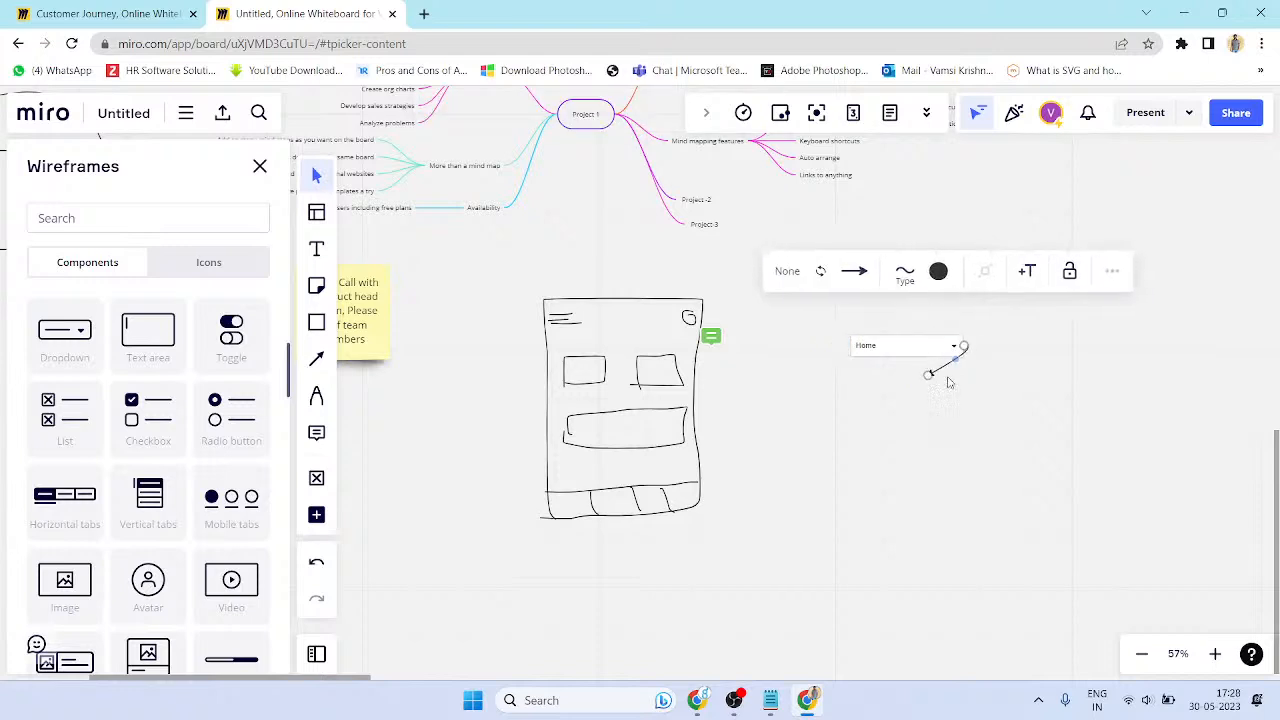
{"action": "key", "text": "ctrl+z"}
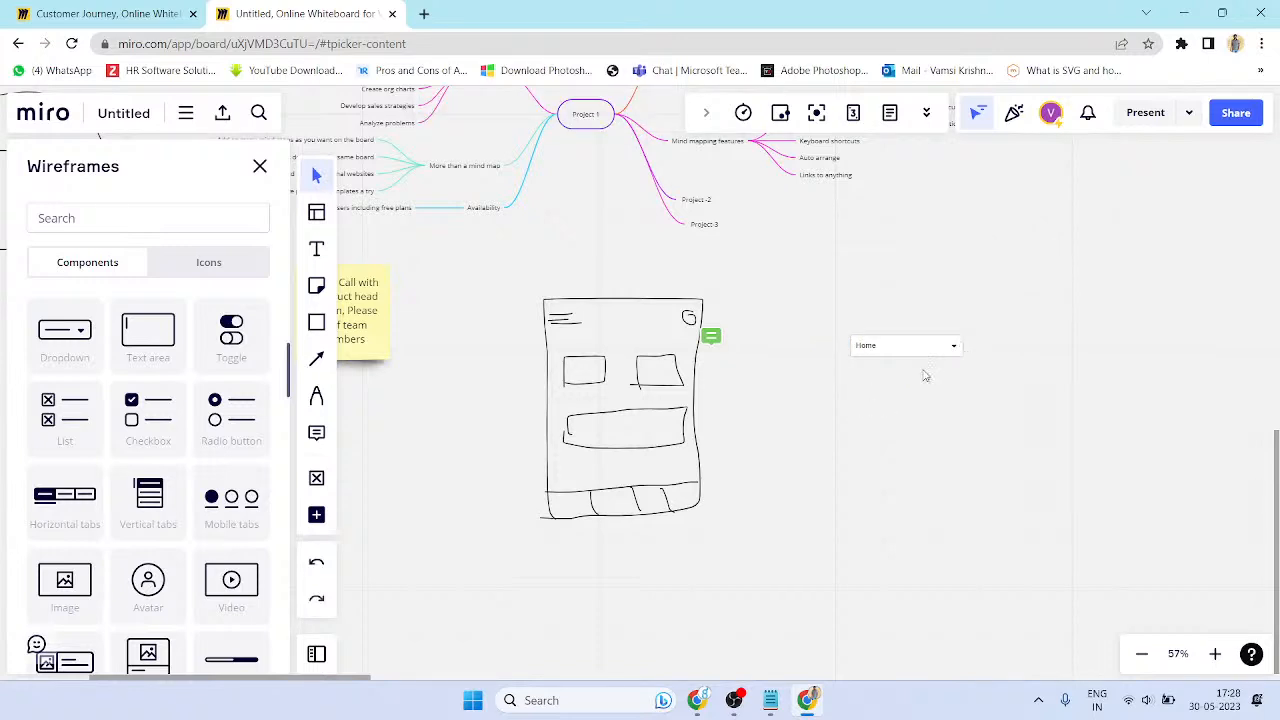
{"action": "scroll", "coordinate": [900, 380], "scroll_direction": "up", "scroll_amount": 3}
{"action": "left_click", "coordinate": [900, 348]}
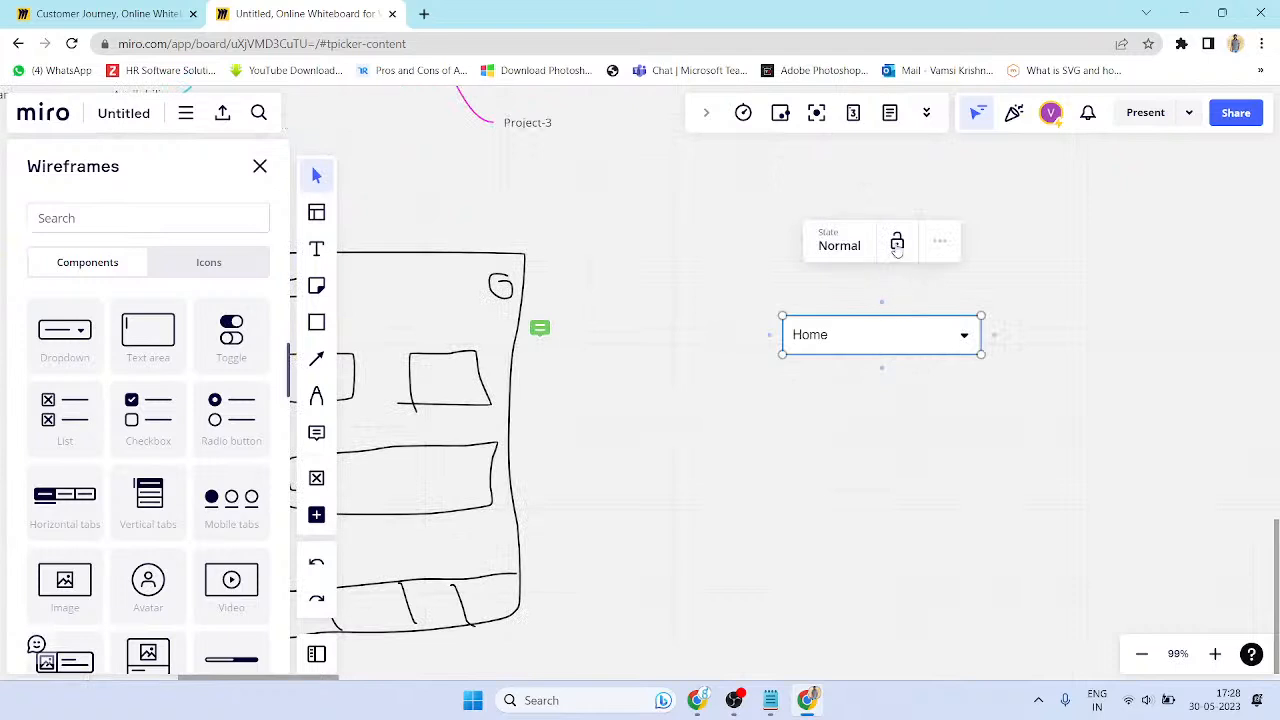
{"action": "left_click", "coordinate": [852, 247]}
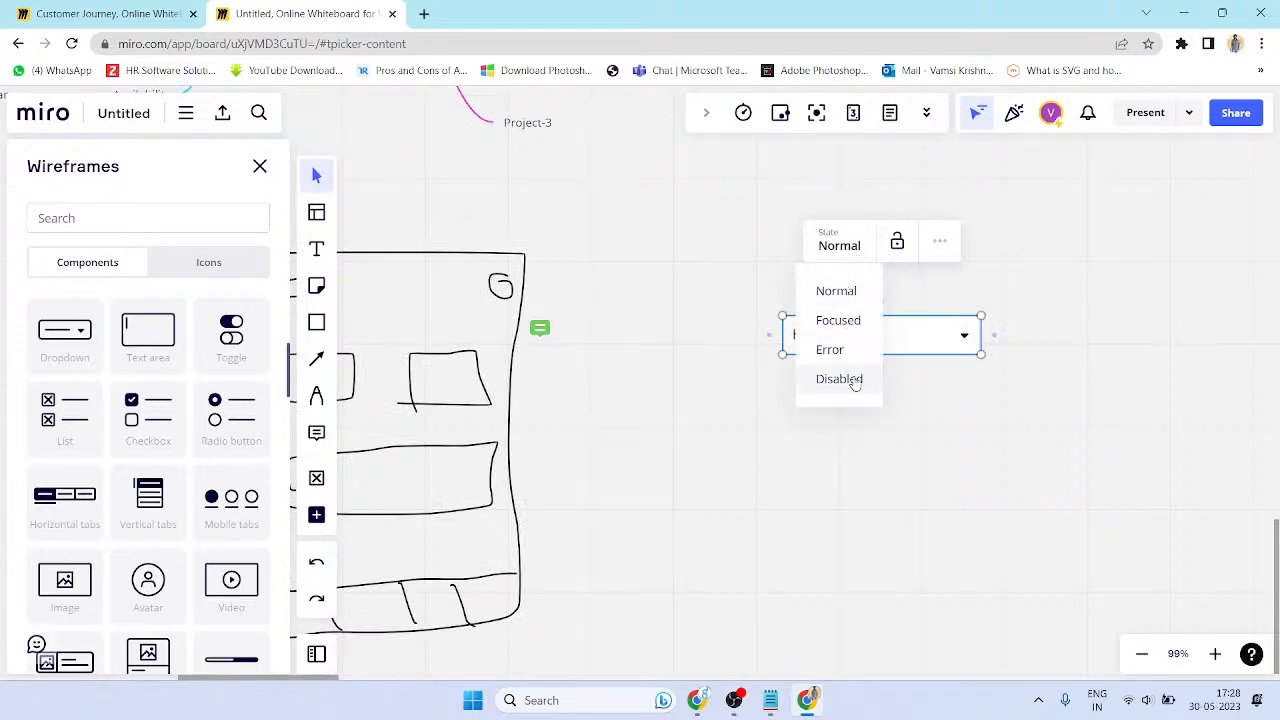
{"action": "left_click", "coordinate": [908, 401]}
{"action": "left_click", "coordinate": [964, 352]}
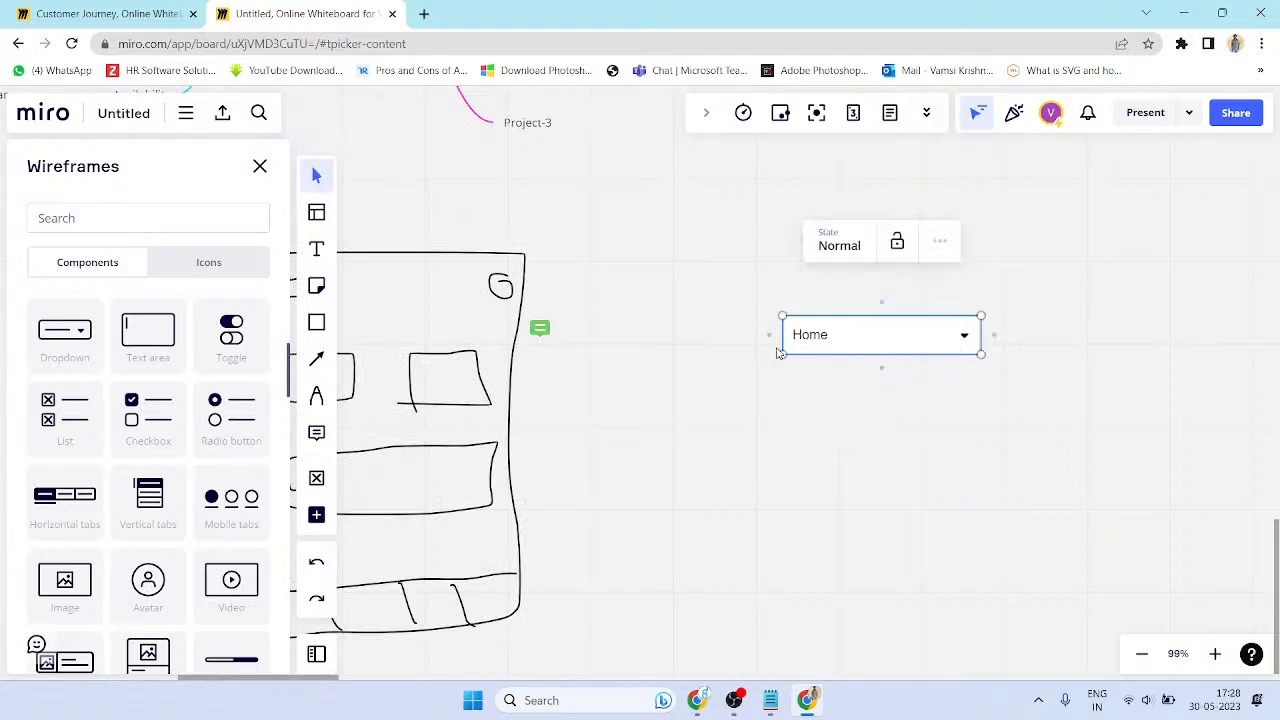
- Draw an arrow down from Home to a rectangle reading 'About US'
{"action": "left_click_drag", "start_coordinate": [882, 370], "coordinate": [885, 434]}
{"action": "left_click", "coordinate": [877, 420]}
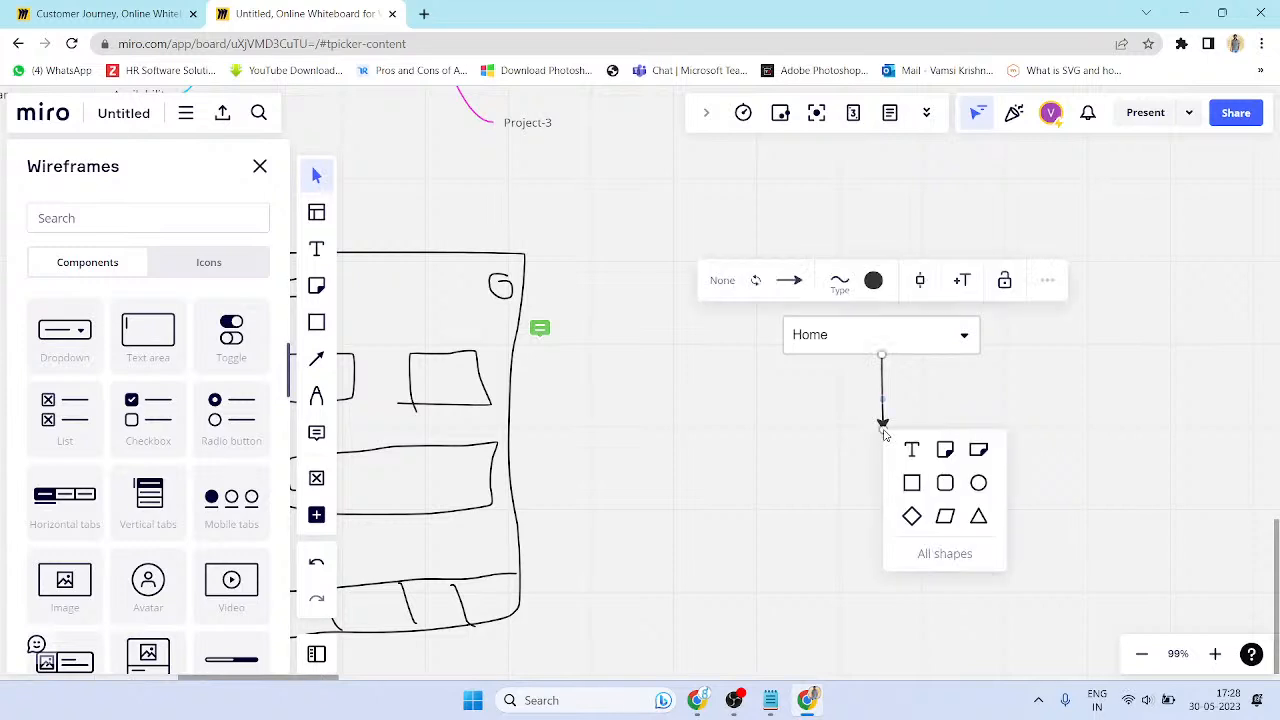
{"action": "left_click", "coordinate": [912, 484]}
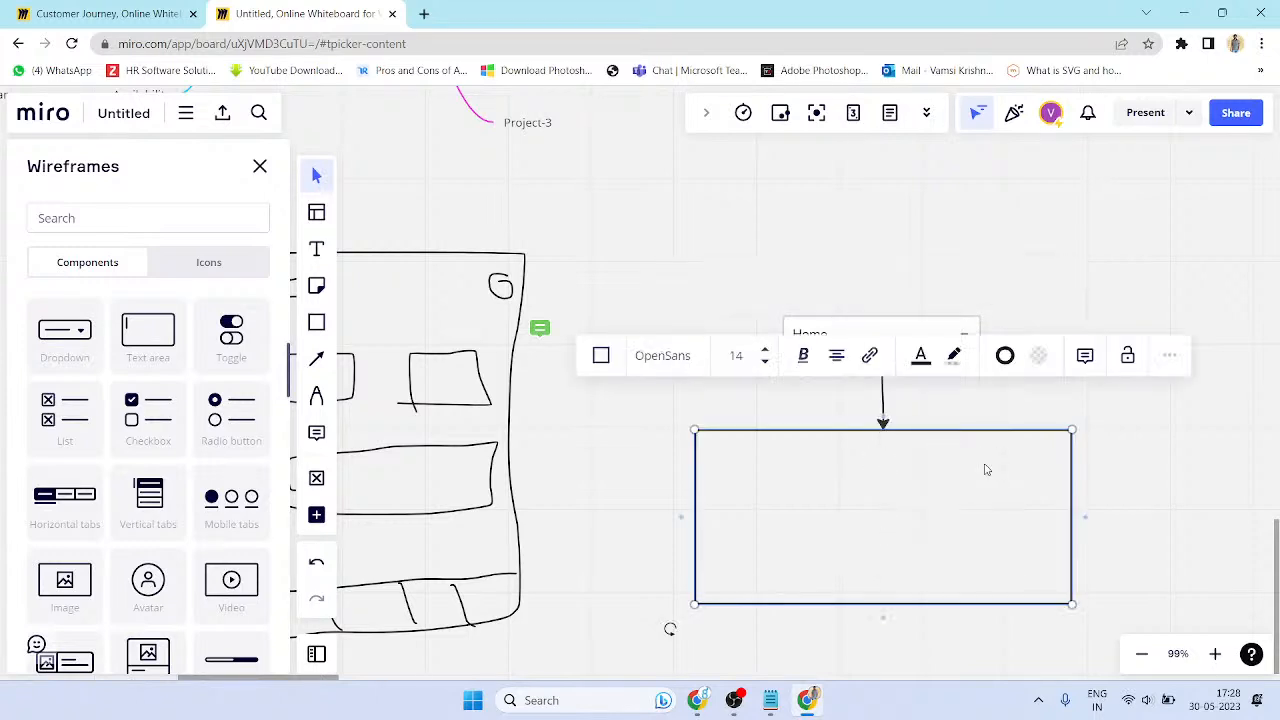
{"action": "left_click", "coordinate": [941, 444]}
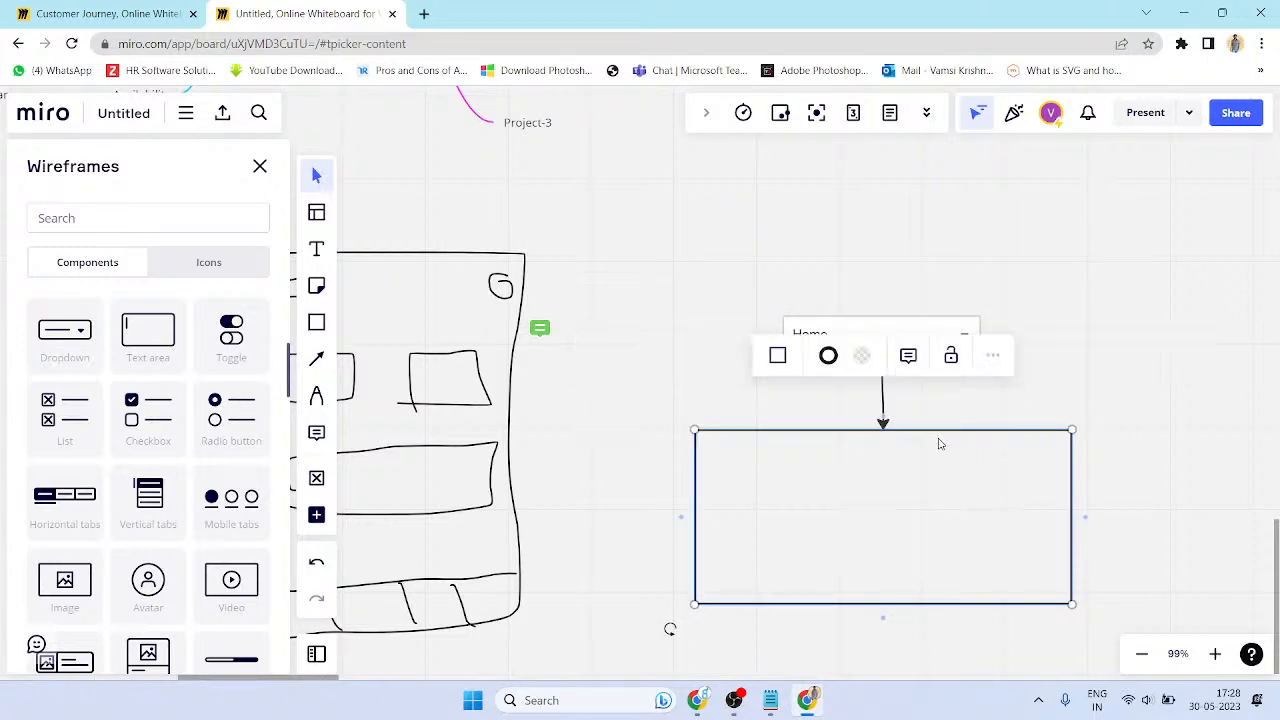
{"action": "left_click", "coordinate": [853, 493]}
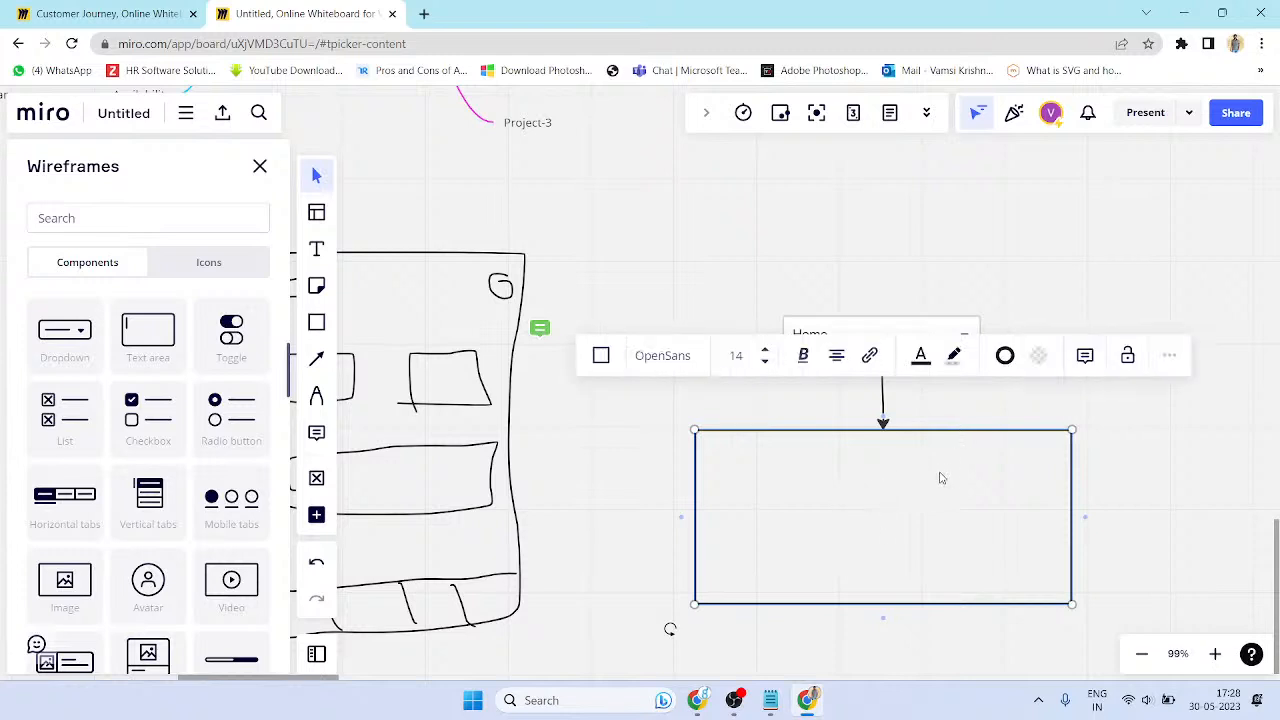
{"action": "type", "text": "About US"}
- Make the About US text red and nudge the box slightly left
{"action": "left_click", "coordinate": [922, 358]}
{"action": "left_click", "coordinate": [904, 402]}
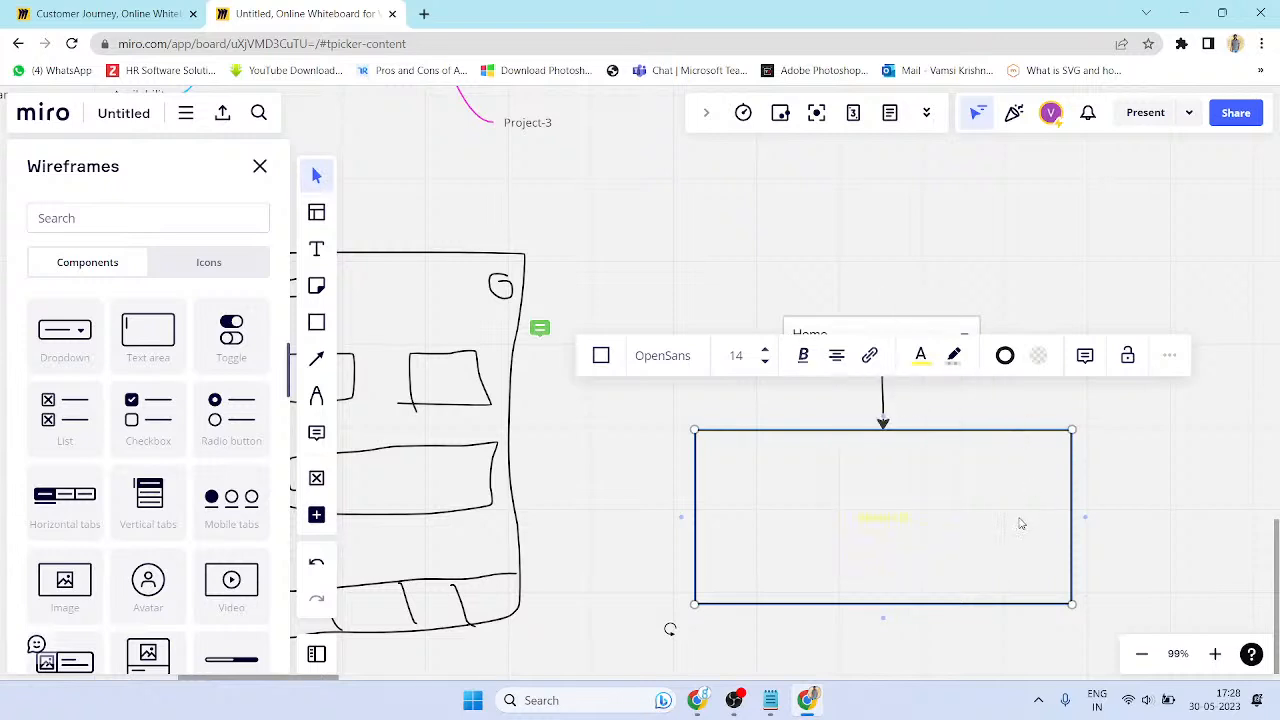
{"action": "left_click", "coordinate": [919, 370]}
{"action": "mouse_move", "coordinate": [927, 533]}
{"action": "left_mouse_down"}
{"action": "mouse_move", "coordinate": [851, 524]}
{"action": "mouse_move", "coordinate": [948, 524]}
{"action": "left_mouse_up"}
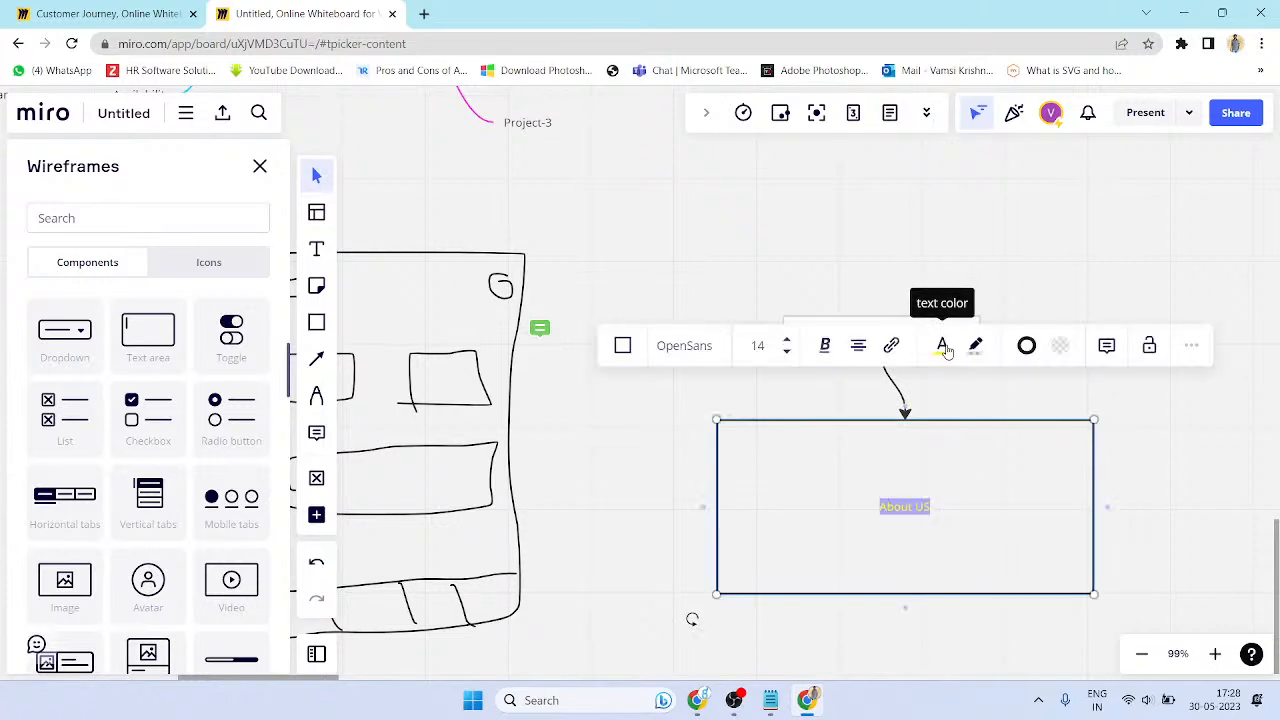
{"action": "left_click", "coordinate": [943, 350]}
{"action": "left_click", "coordinate": [993, 394]}
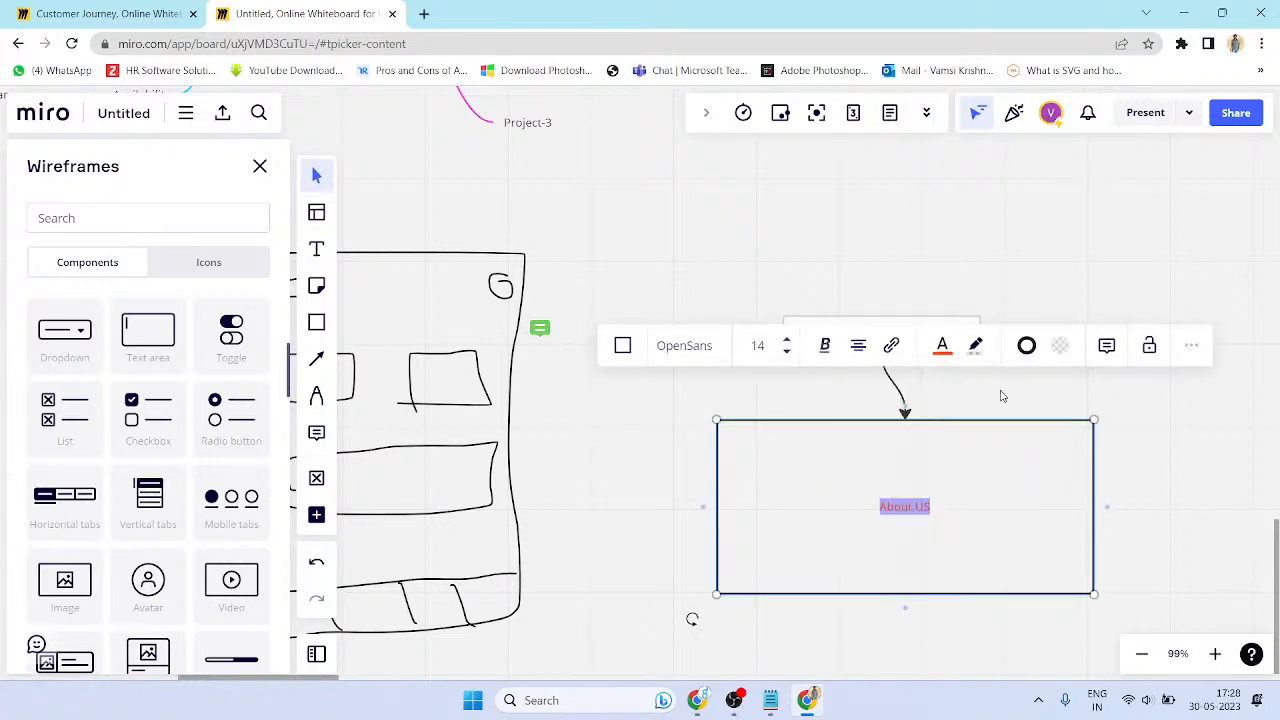
{"action": "left_click", "coordinate": [1132, 441]}
{"action": "left_click", "coordinate": [964, 336]}
{"action": "left_click", "coordinate": [965, 341]}
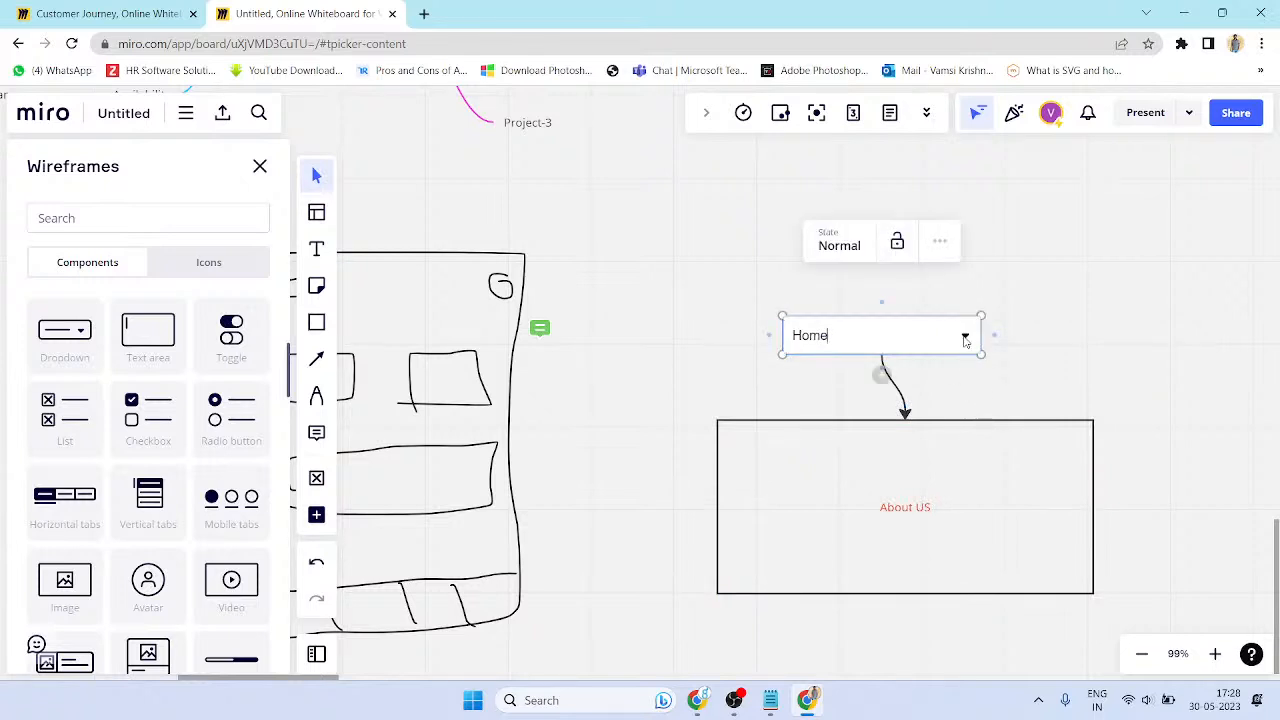
- Shrink the About US box from both sides and below to fit its text
{"action": "left_click", "coordinate": [1090, 481]}
{"action": "left_click_drag", "start_coordinate": [1090, 497], "coordinate": [947, 497]}
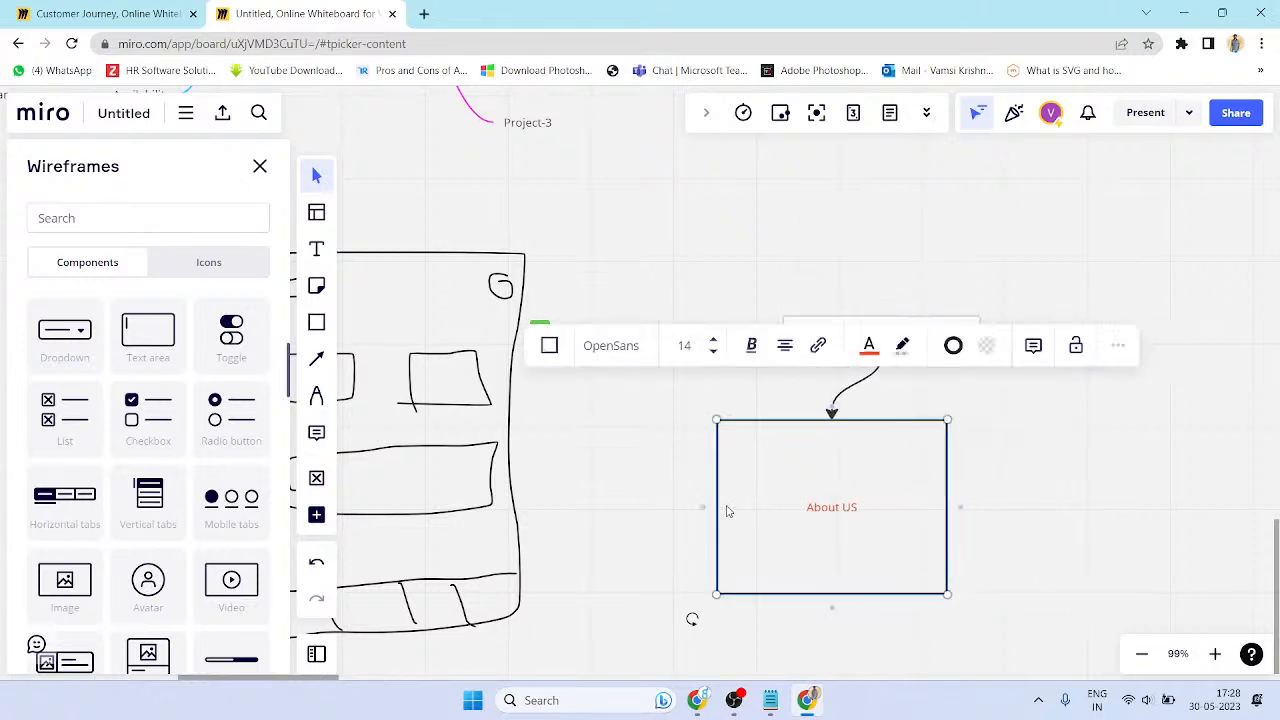
{"action": "left_click_drag", "start_coordinate": [718, 505], "coordinate": [835, 505]}
{"action": "left_click_drag", "start_coordinate": [892, 594], "coordinate": [960, 450]}
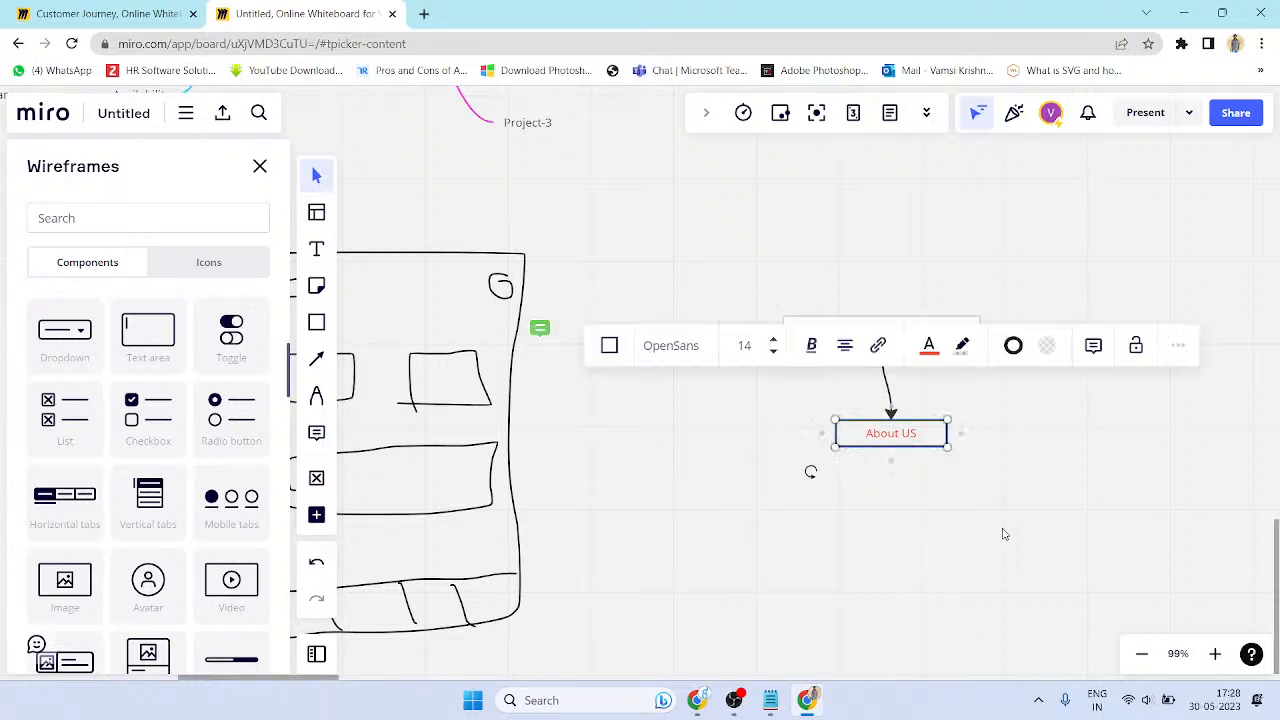
- Try orange, cyan and green borders, then remove the About US border entirely
{"action": "left_click", "coordinate": [1013, 348]}
{"action": "left_click", "coordinate": [1062, 506]}
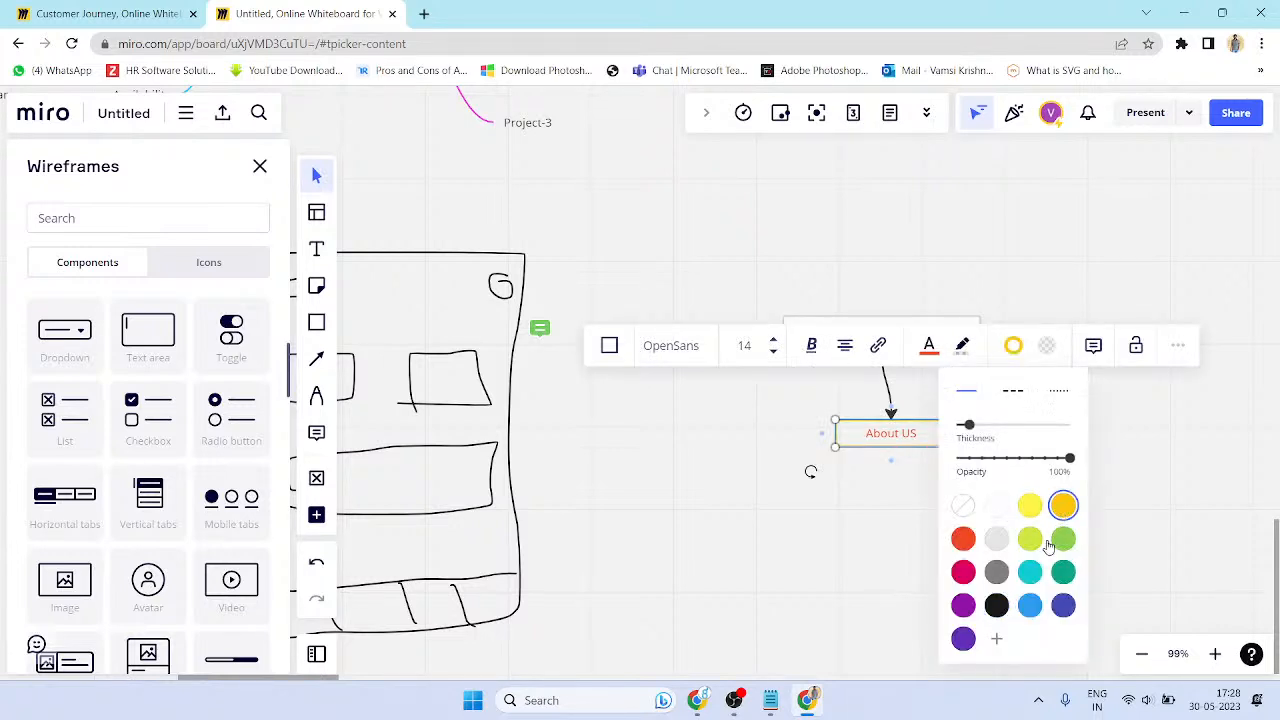
{"action": "left_click", "coordinate": [1030, 571]}
{"action": "left_click", "coordinate": [1063, 538]}
{"action": "left_click_drag", "start_coordinate": [968, 427], "coordinate": [993, 428]}
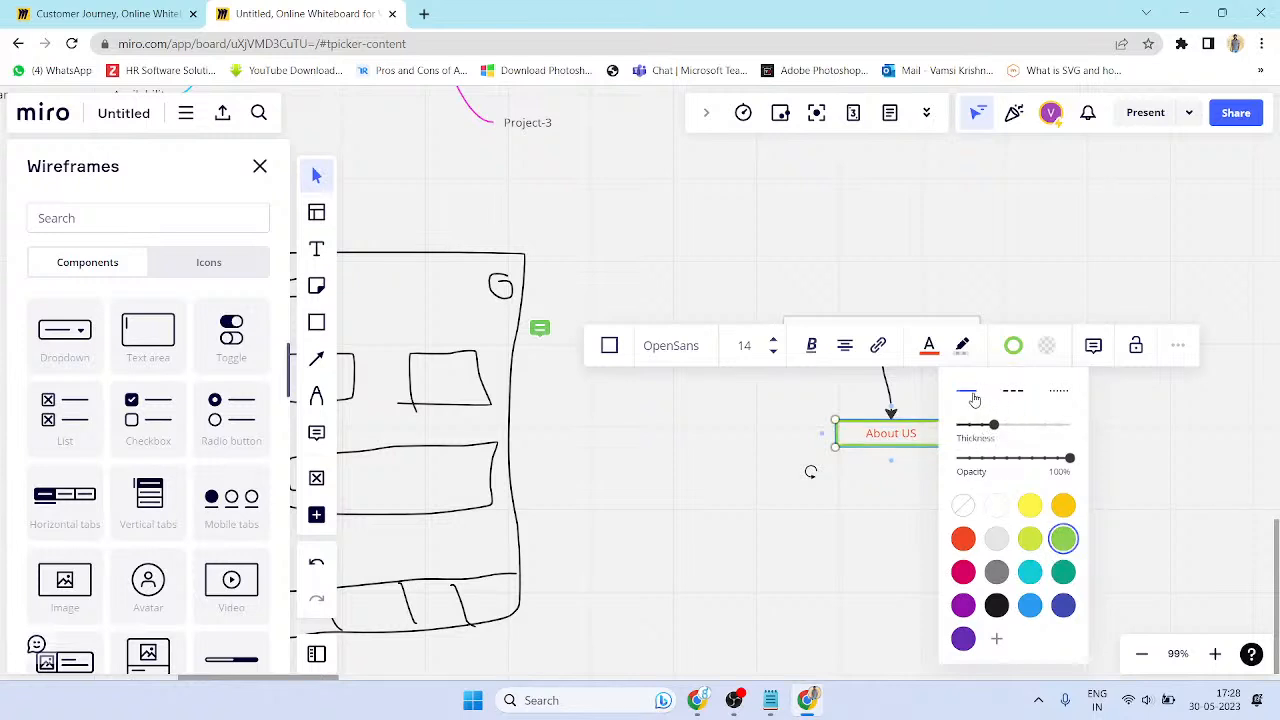
{"action": "left_click", "coordinate": [963, 506]}
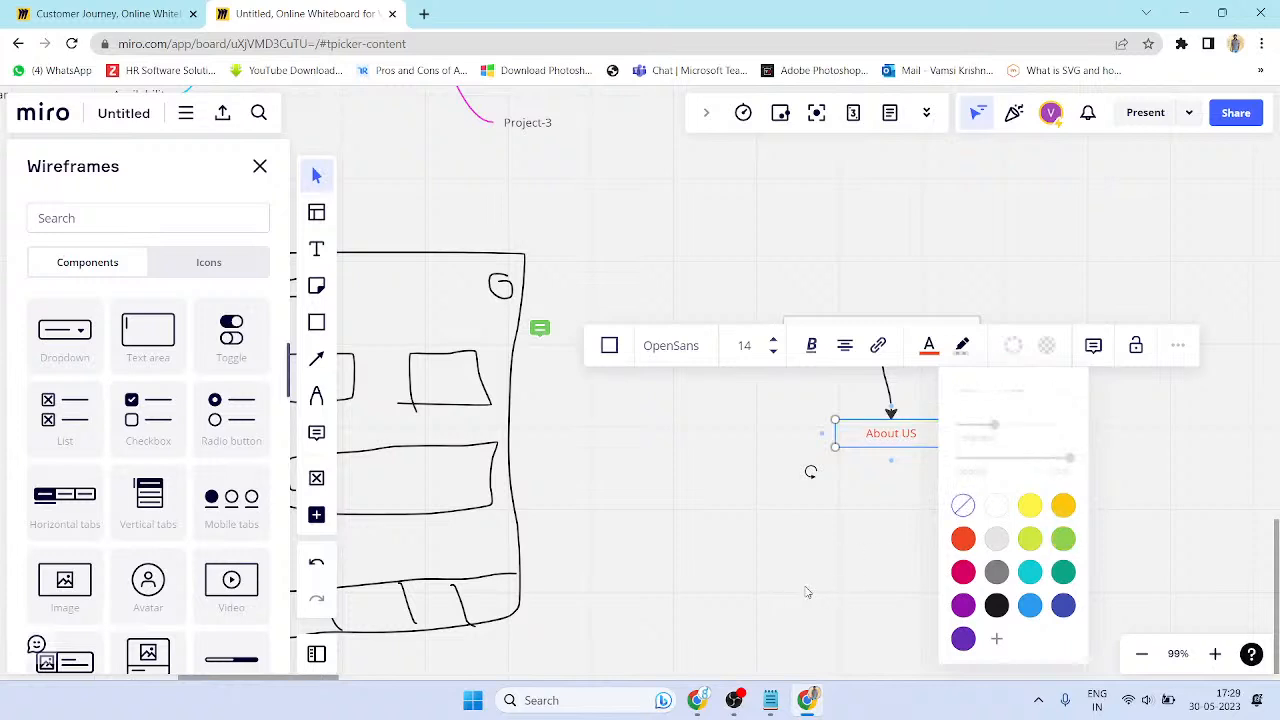
{"action": "left_click", "coordinate": [808, 592]}
{"action": "left_click", "coordinate": [850, 430]}
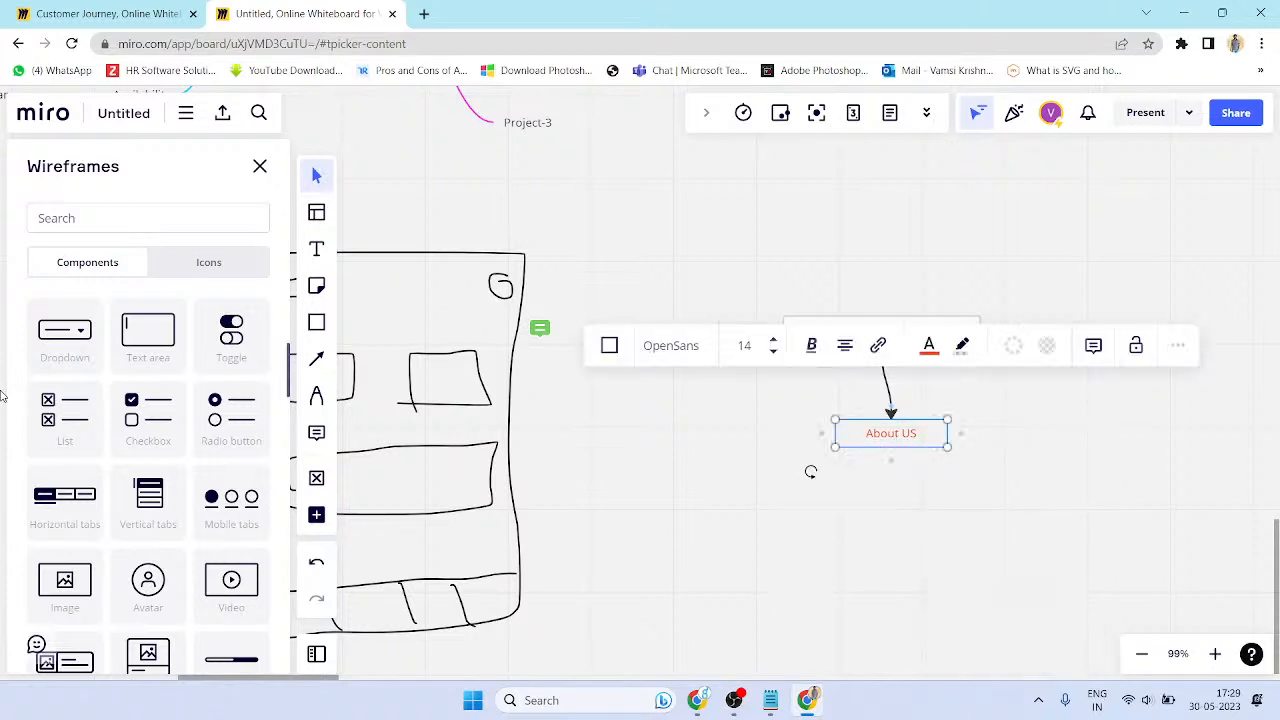
- Add a Checkbox left of About US and label it 'Yes'
{"action": "scroll", "coordinate": [145, 490], "scroll_direction": "down", "scroll_amount": 10}
{"action": "scroll", "coordinate": [169, 451], "scroll_direction": "up", "scroll_amount": 2}
{"action": "scroll", "coordinate": [169, 451], "scroll_direction": "up", "scroll_amount": 5}
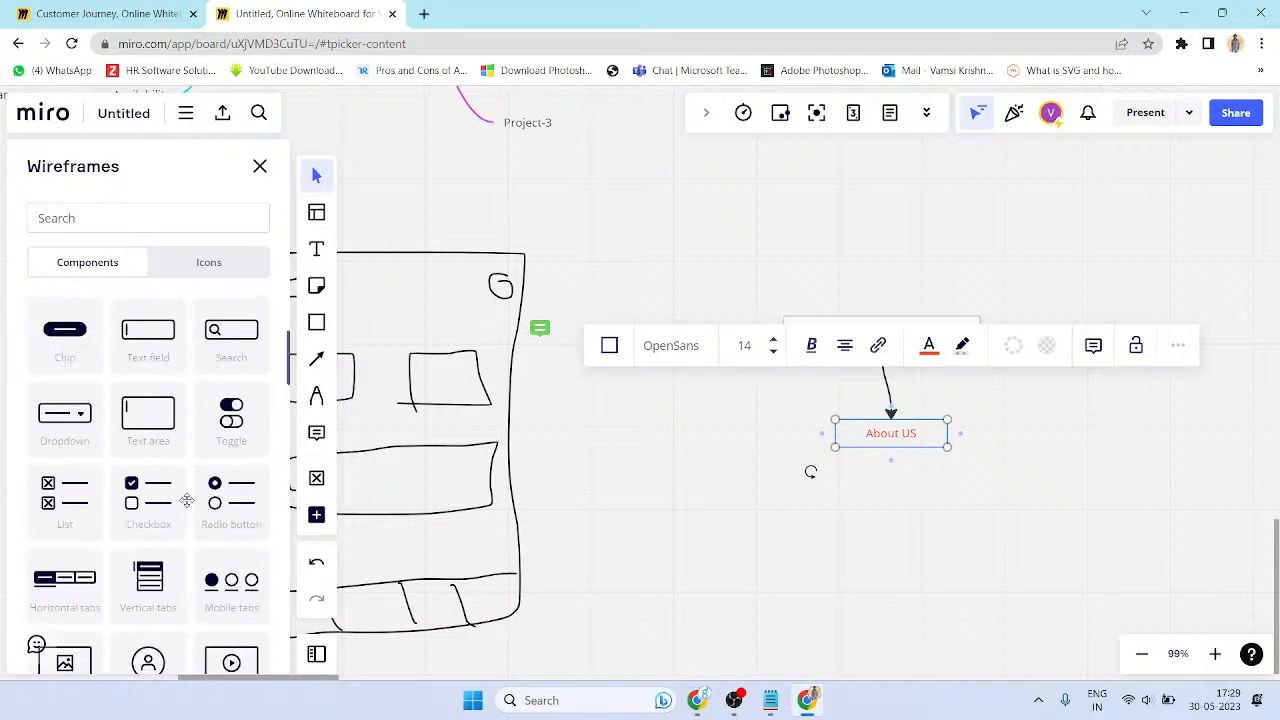
{"action": "left_click_drag", "start_coordinate": [160, 502], "coordinate": [740, 468]}
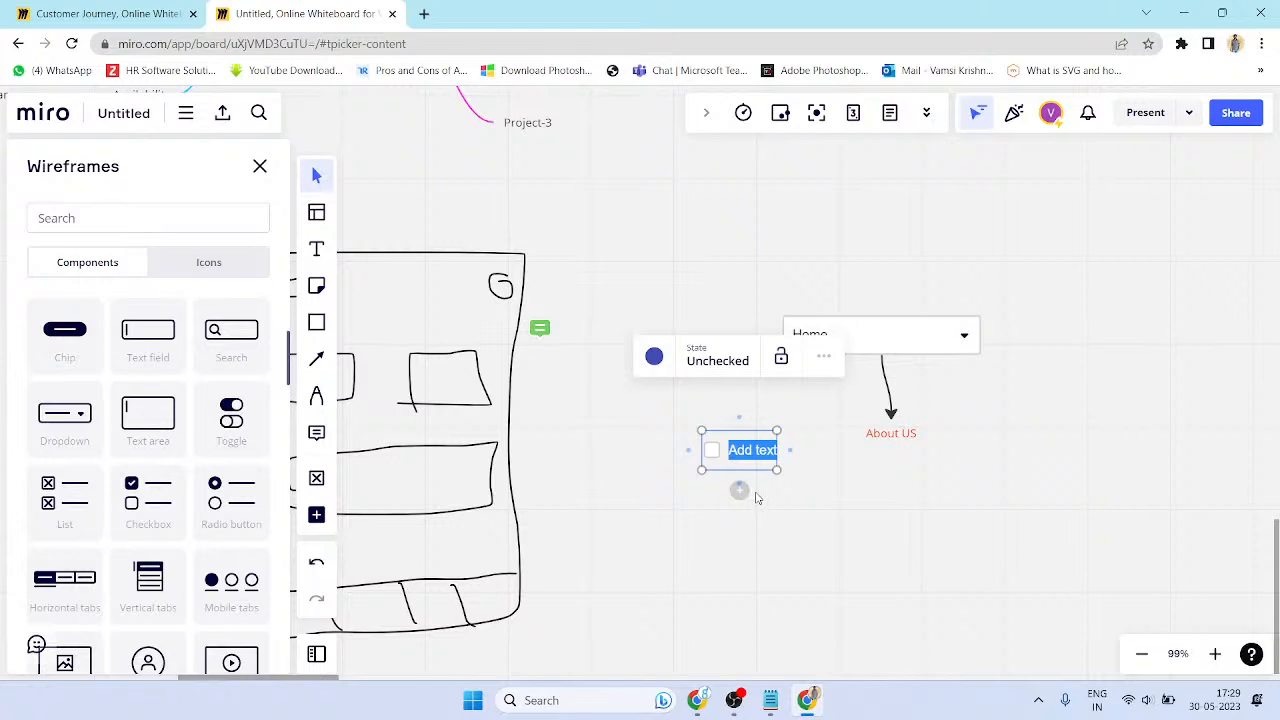
{"action": "type", "text": "y"}
{"action": "key", "text": "BackSpace"}
{"action": "type", "text": "Yes"}
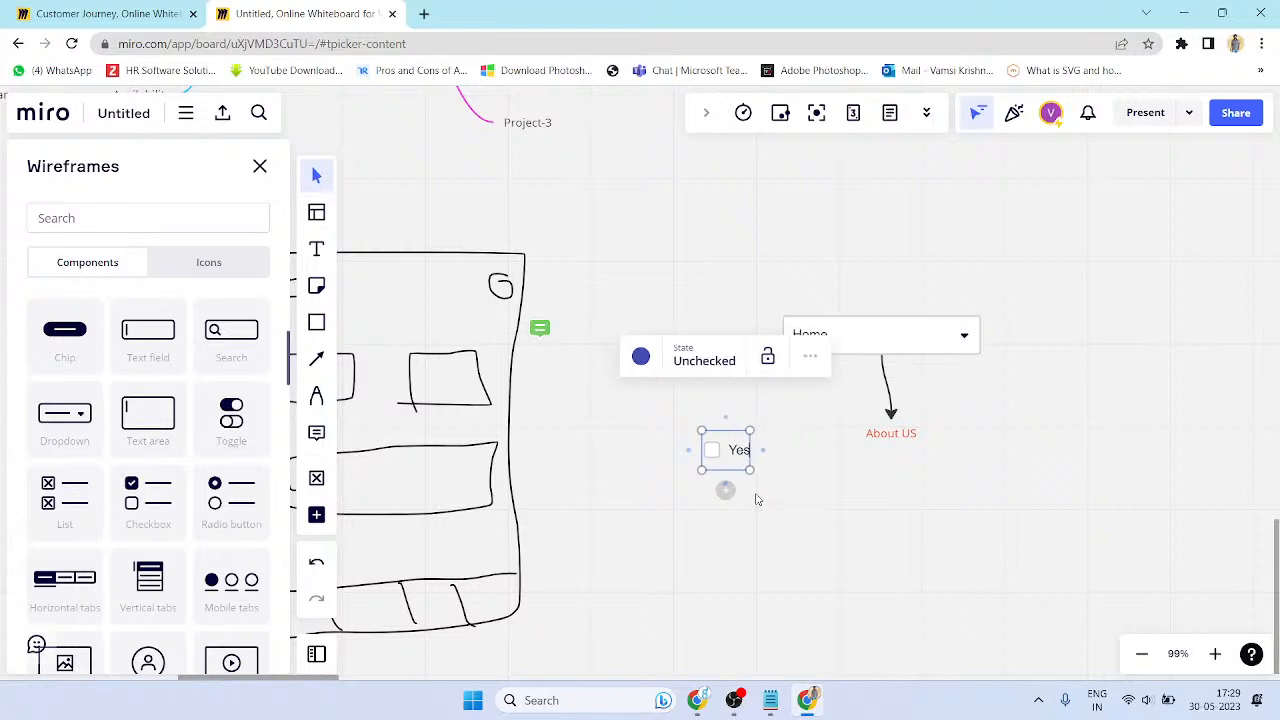
{"action": "left_click", "coordinate": [757, 499]}
- Duplicate the Yes checkbox to its right and label the copy 'No'
{"action": "left_click_drag", "start_coordinate": [728, 450], "coordinate": [796, 456]}
{"action": "type", "text": "No"}
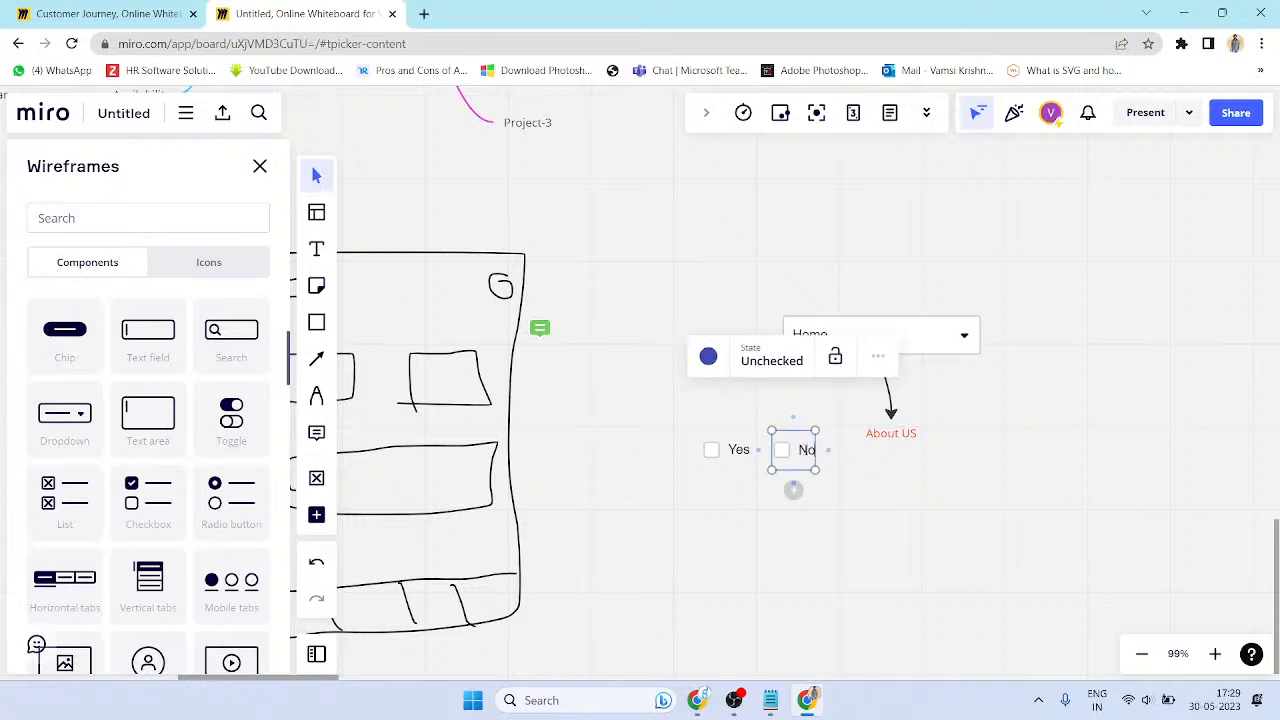
{"action": "left_click", "coordinate": [761, 535]}
{"action": "left_click", "coordinate": [786, 451]}
{"action": "left_click", "coordinate": [752, 536]}
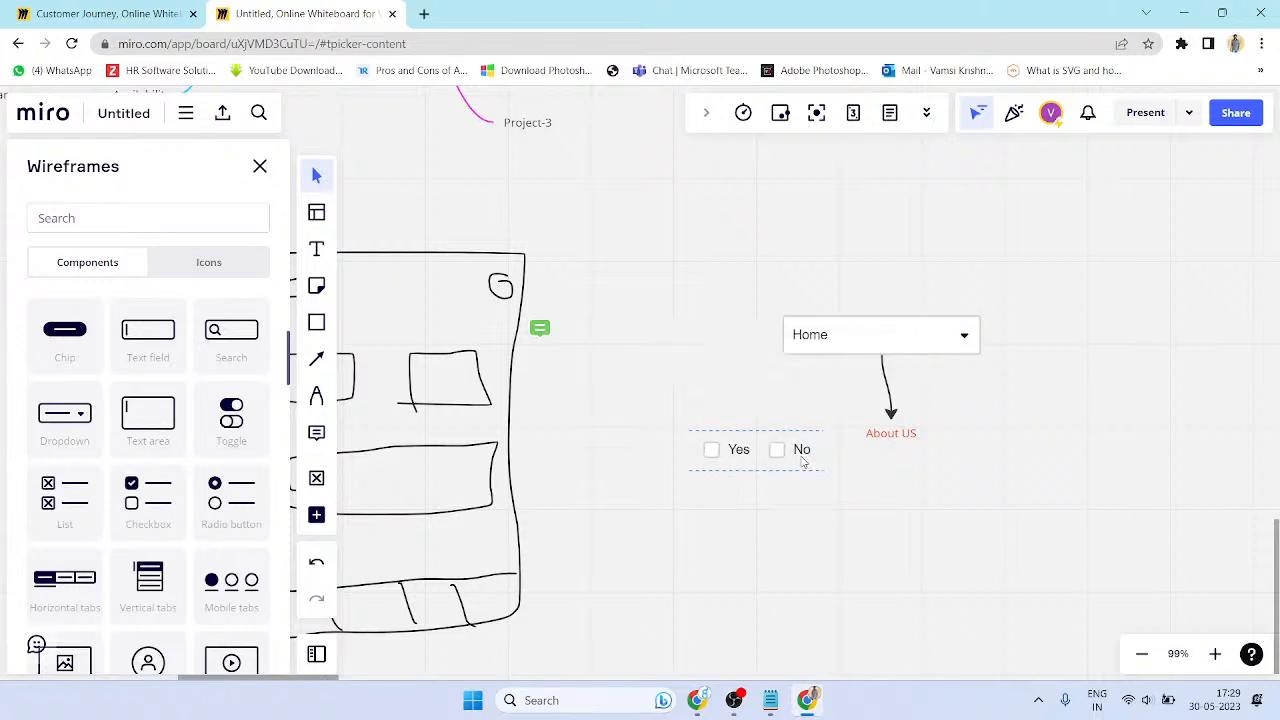
{"action": "scroll", "coordinate": [709, 516], "scroll_direction": "down", "scroll_amount": 3}
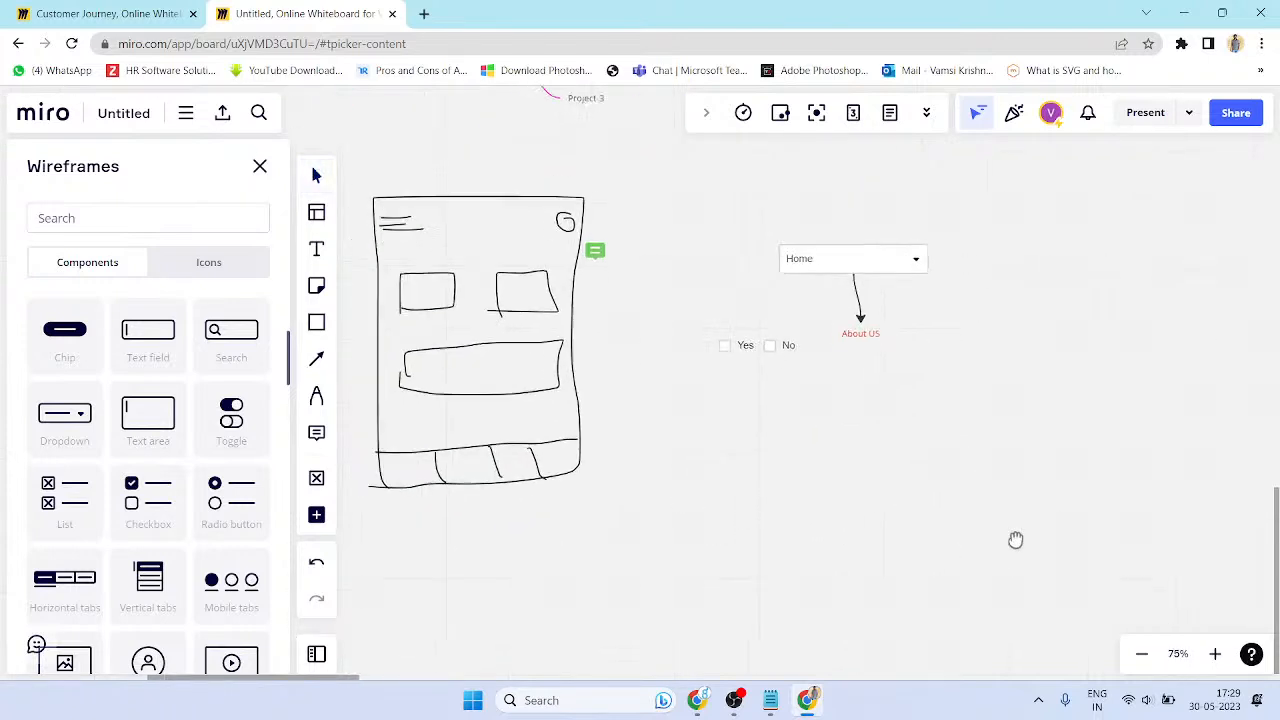
{"action": "scroll", "coordinate": [923, 449], "scroll_direction": "up", "scroll_amount": 3}
{"action": "left_click_drag", "start_coordinate": [818, 401], "coordinate": [605, 282]}
{"action": "left_click", "coordinate": [729, 439]}
{"action": "scroll", "coordinate": [89, 531], "scroll_direction": "down", "scroll_amount": 5}
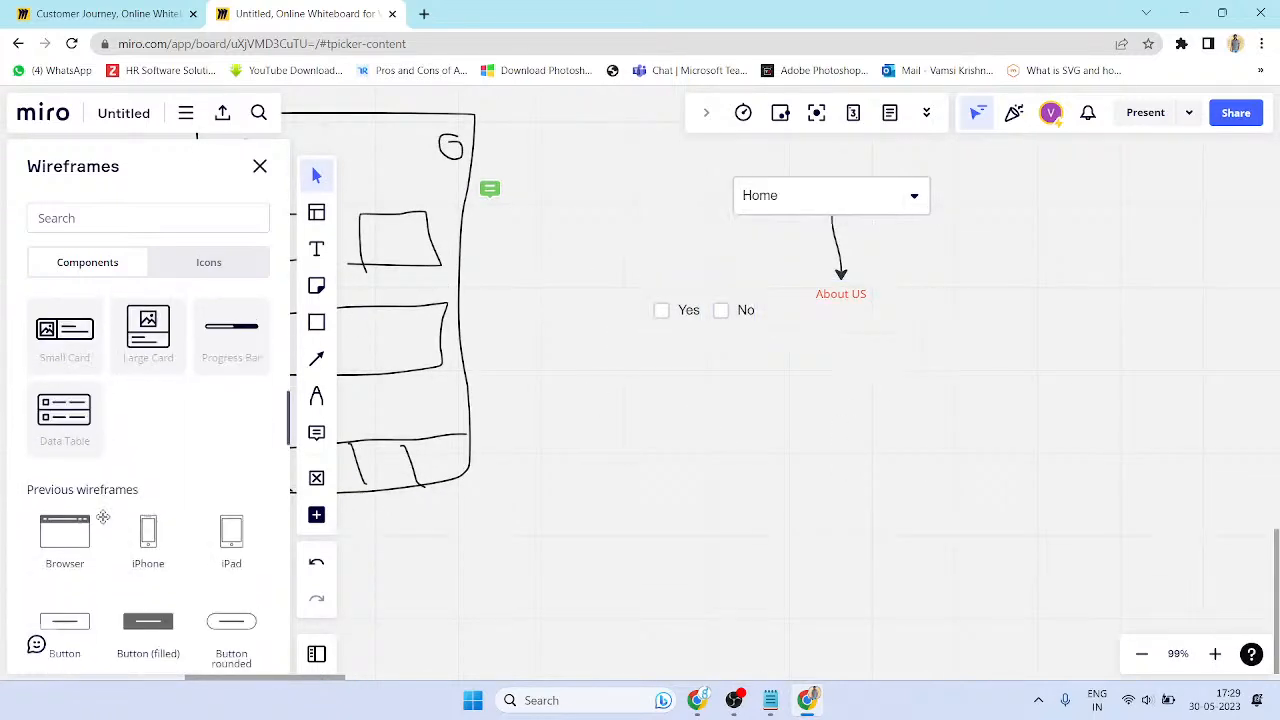
{"action": "scroll", "coordinate": [105, 515], "scroll_direction": "up", "scroll_amount": 5}
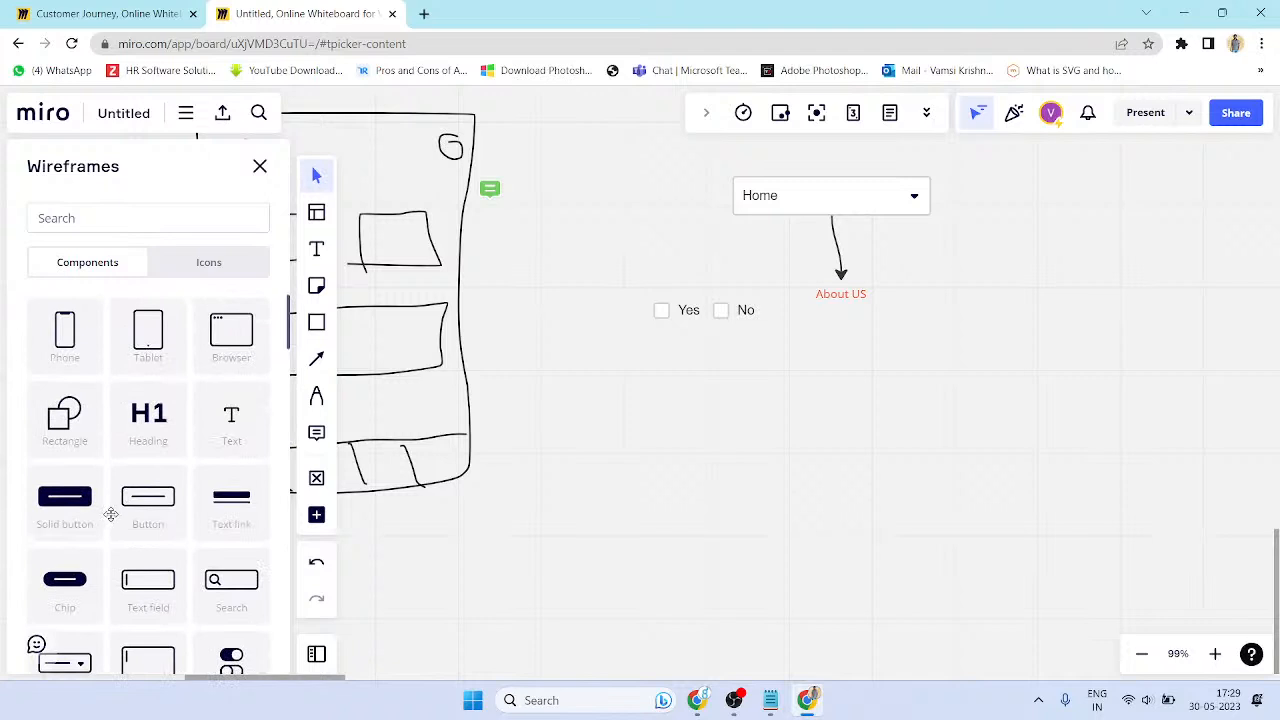
- Add a heading 'Taxigo Action Plan' and move it just below the No checkbox
{"action": "left_click_drag", "start_coordinate": [152, 440], "coordinate": [797, 540]}
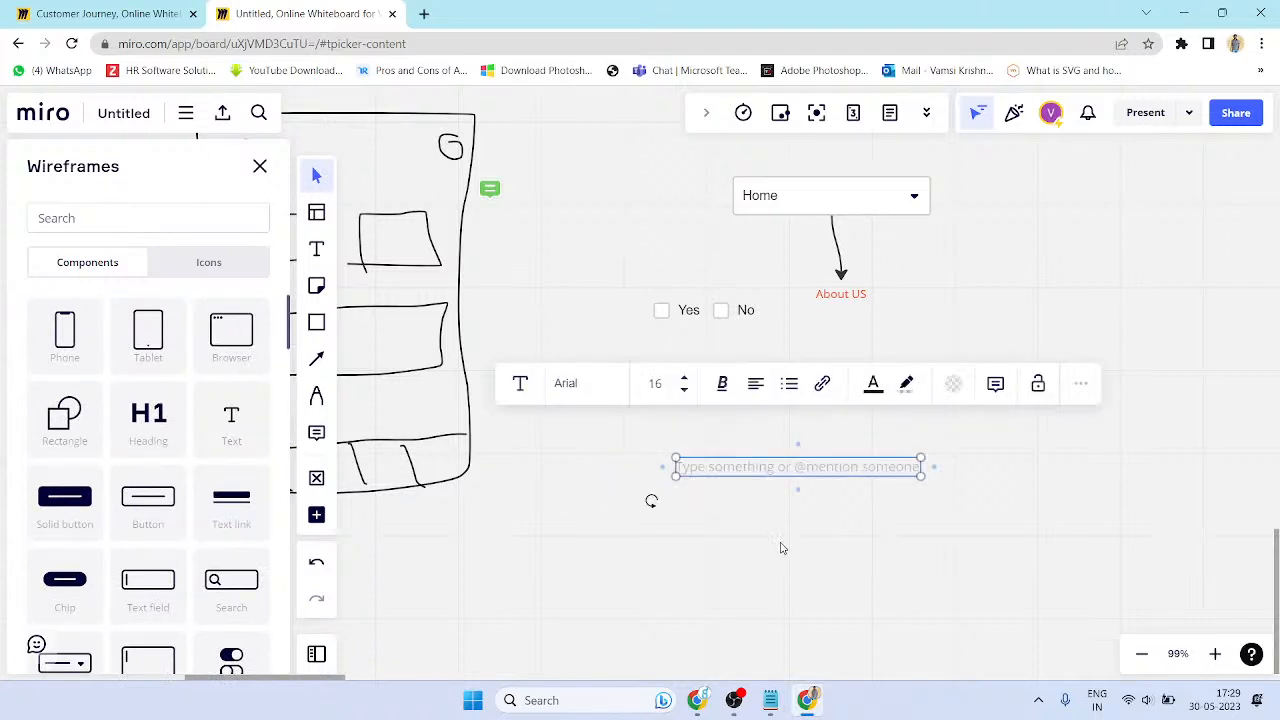
{"action": "type", "text": "HellPrk"}
{"action": "key", "text": "BackSpace"}
{"action": "type", "text": "Taxi"}
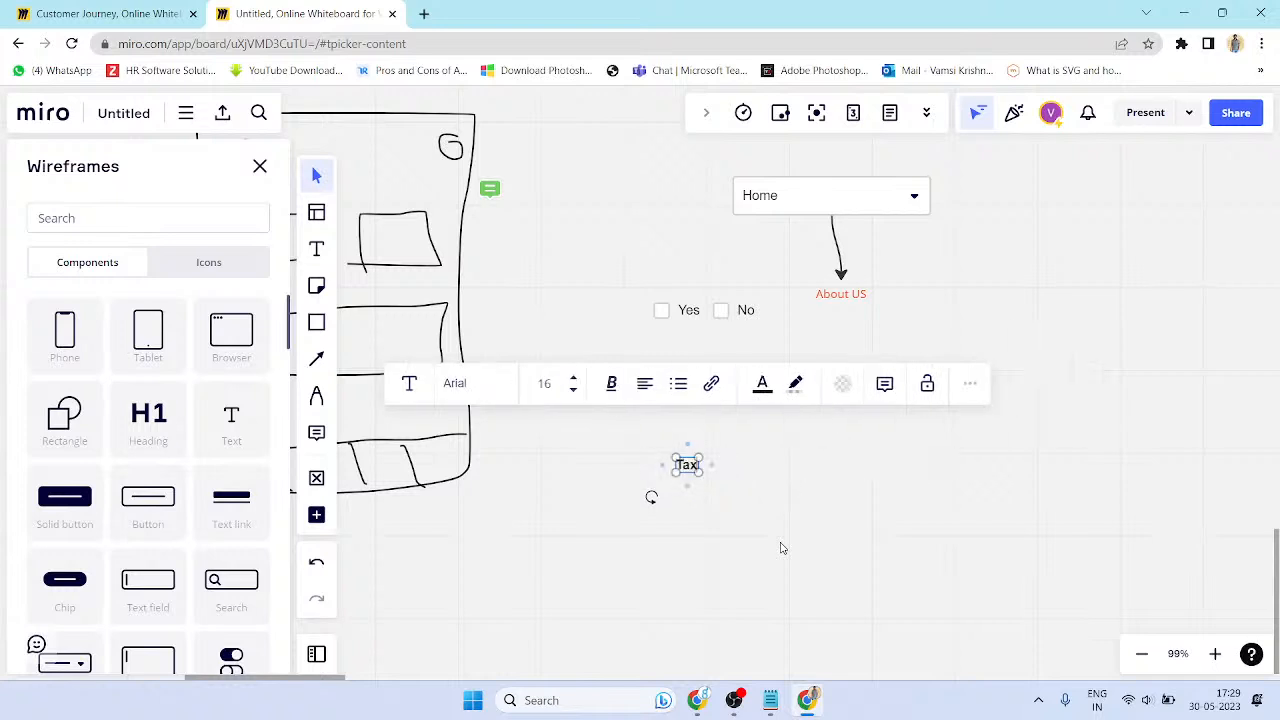
{"action": "type", "text": "go Proje"}
{"action": "key", "text": "BackSpace"}
{"action": "key", "text": "BackSpace"}
{"action": "key", "text": "BackSpace"}
{"action": "key", "text": "BackSpace"}
{"action": "key", "text": "BackSpace"}
{"action": "type", "text": "ACtio"}
{"action": "key", "text": "BackSpace"}
{"action": "key", "text": "BackSpace"}
{"action": "key", "text": "BackSpace"}
{"action": "type", "text": "tio"}
{"action": "key", "text": "BackSpace"}
{"action": "key", "text": "BackSpace"}
{"action": "key", "text": "BackSpace"}
{"action": "key", "text": "BackSpace"}
{"action": "type", "text": "ction"}
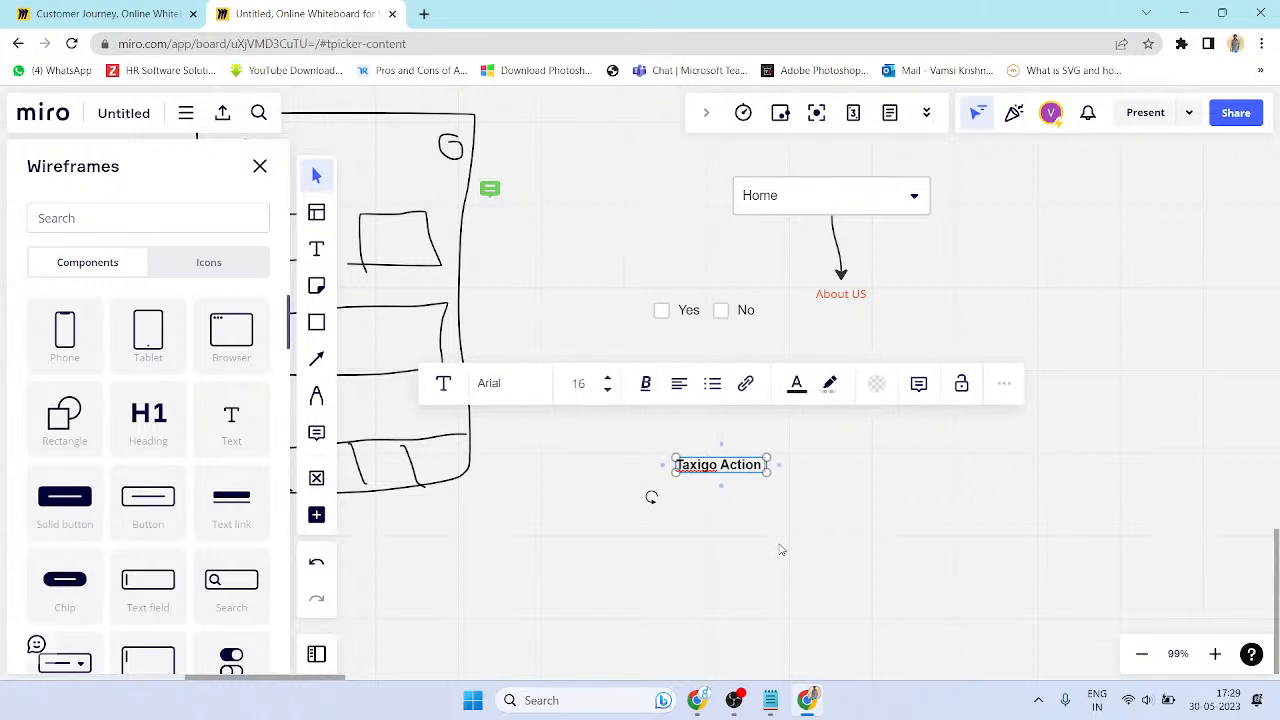
{"action": "type", "text": " Plan"}
{"action": "left_click", "coordinate": [781, 549]}
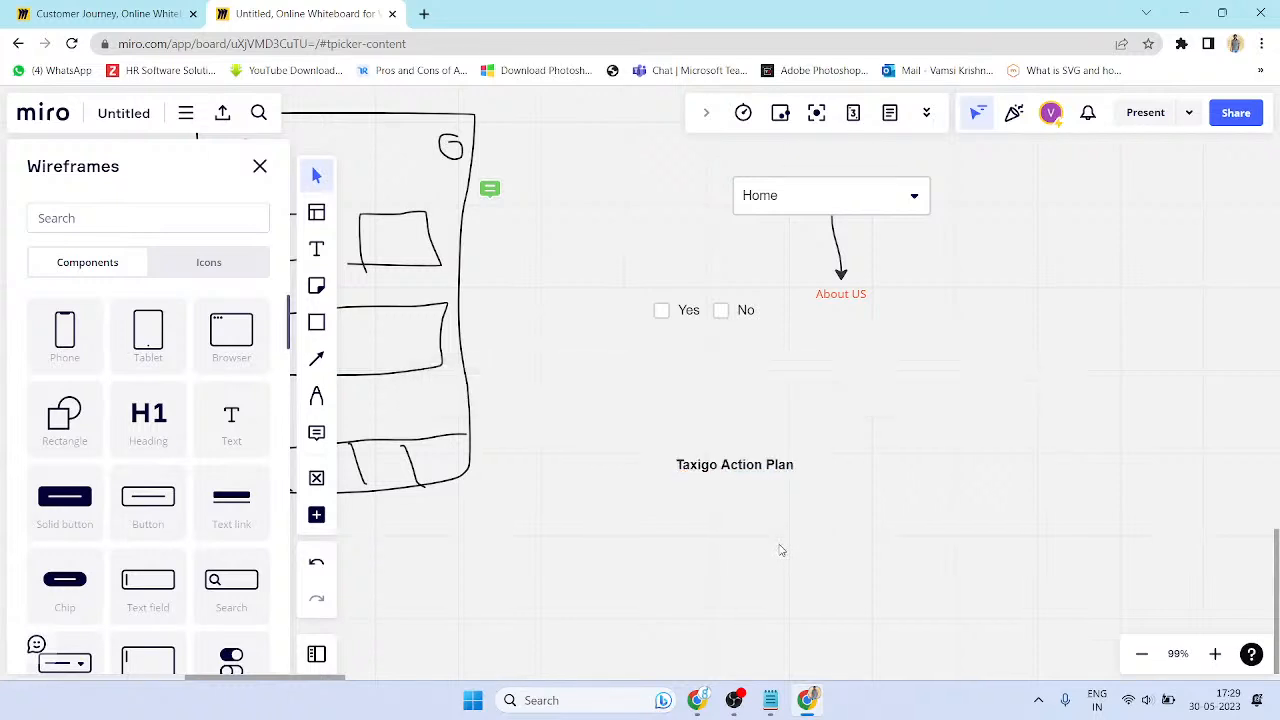
{"action": "left_click_drag", "start_coordinate": [721, 468], "coordinate": [802, 368]}
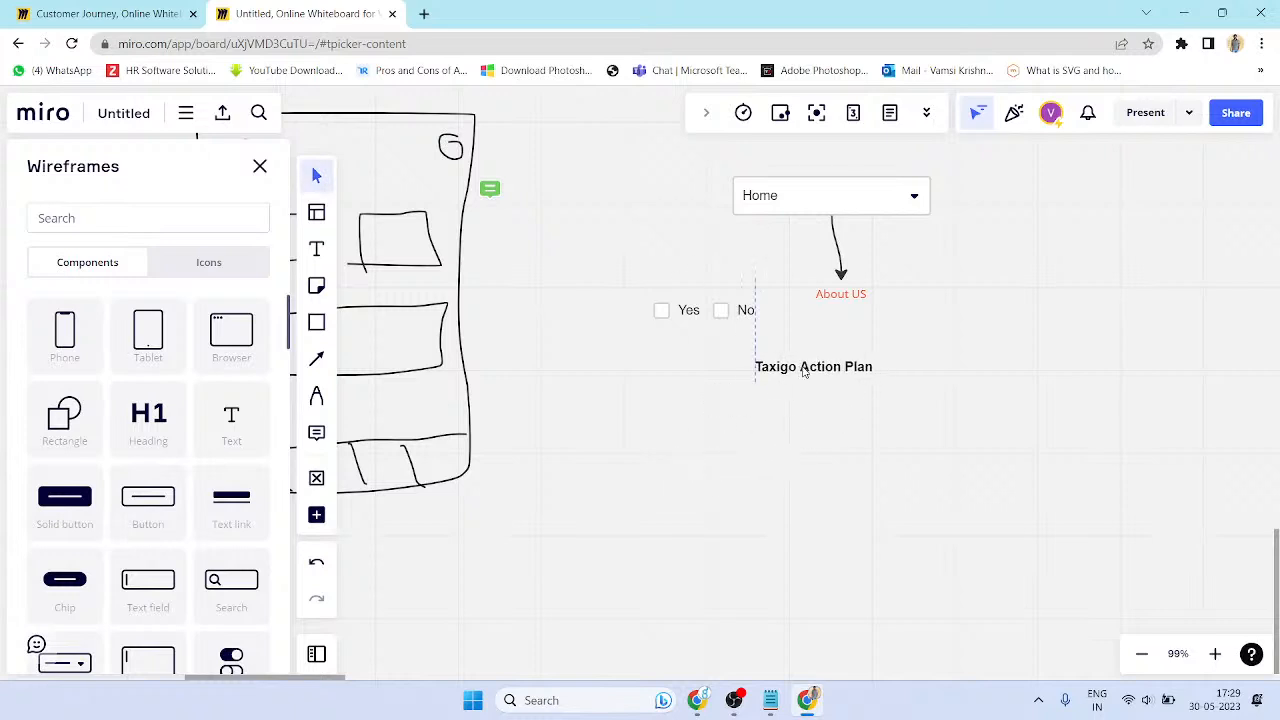
{"action": "scroll", "coordinate": [197, 349], "scroll_direction": "down", "scroll_amount": 1}
- Insert a Browser wireframe with a radio button, a top-right avatar and an enlarged image placeholder
{"action": "scroll", "coordinate": [220, 345], "scroll_direction": "up", "scroll_amount": 1}
{"action": "left_click", "coordinate": [231, 332]}
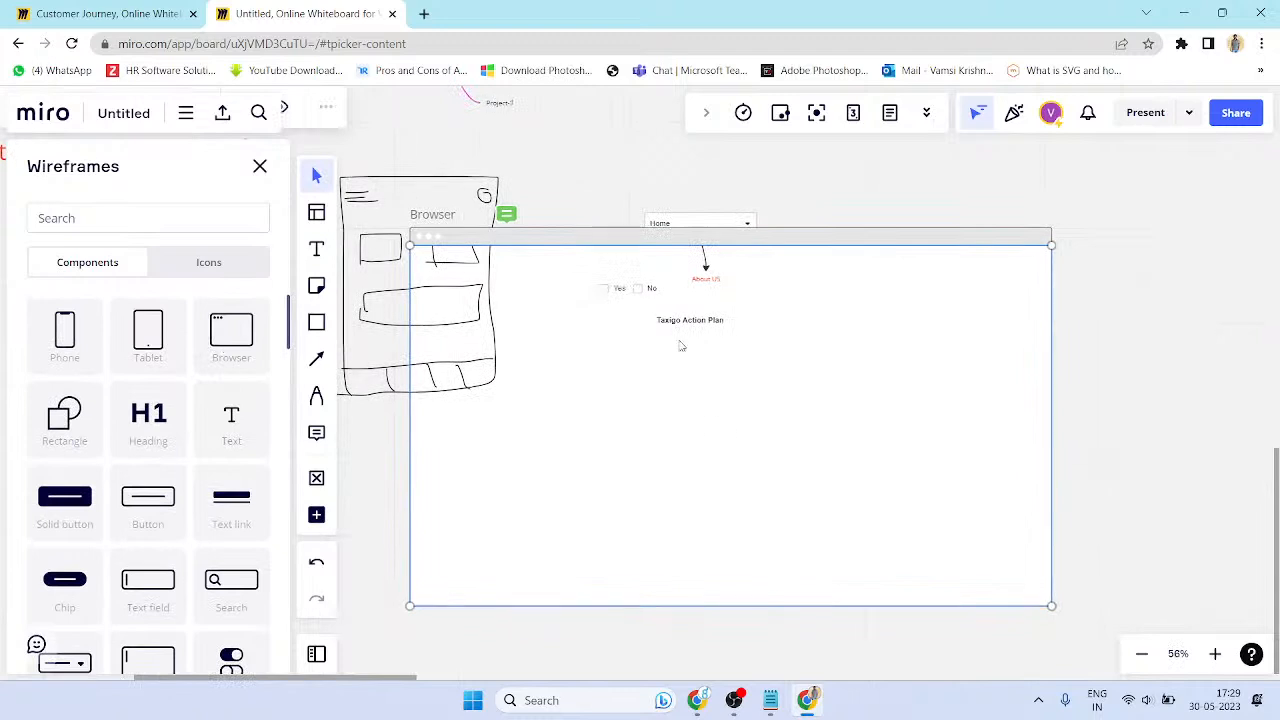
{"action": "left_click_drag", "start_coordinate": [686, 382], "coordinate": [715, 359]}
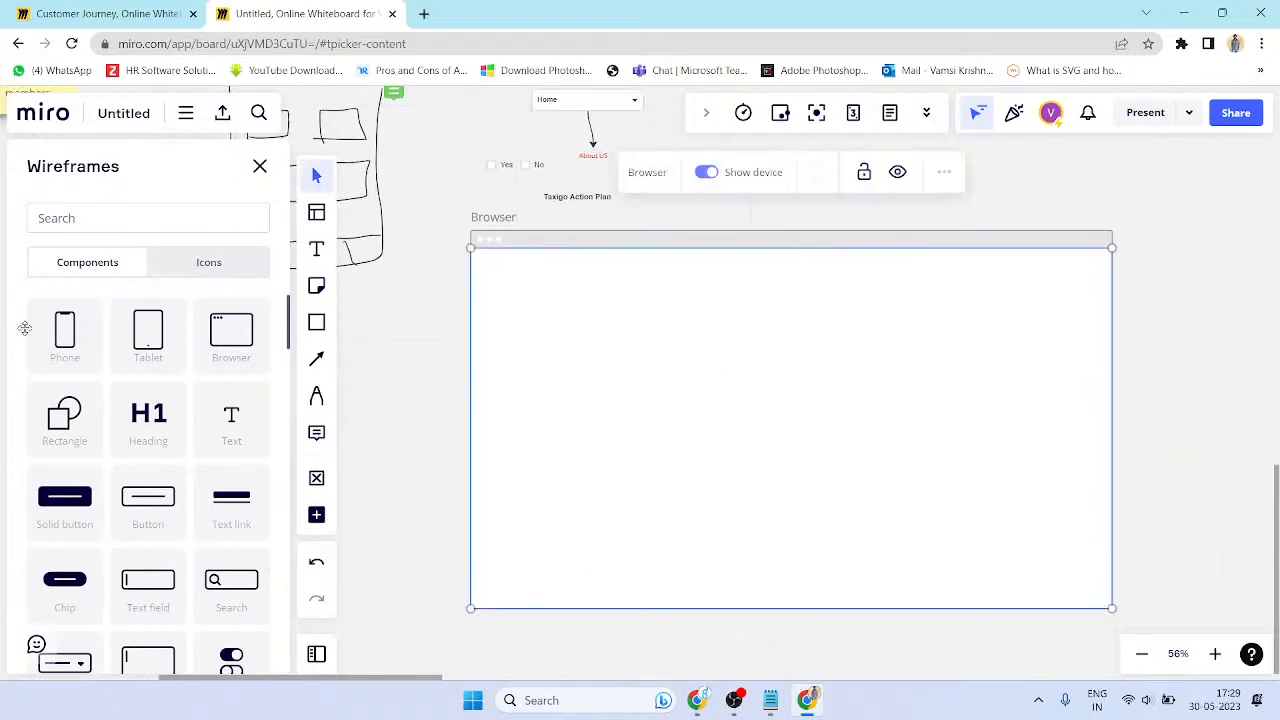
{"action": "scroll", "coordinate": [228, 472], "scroll_direction": "down", "scroll_amount": 4}
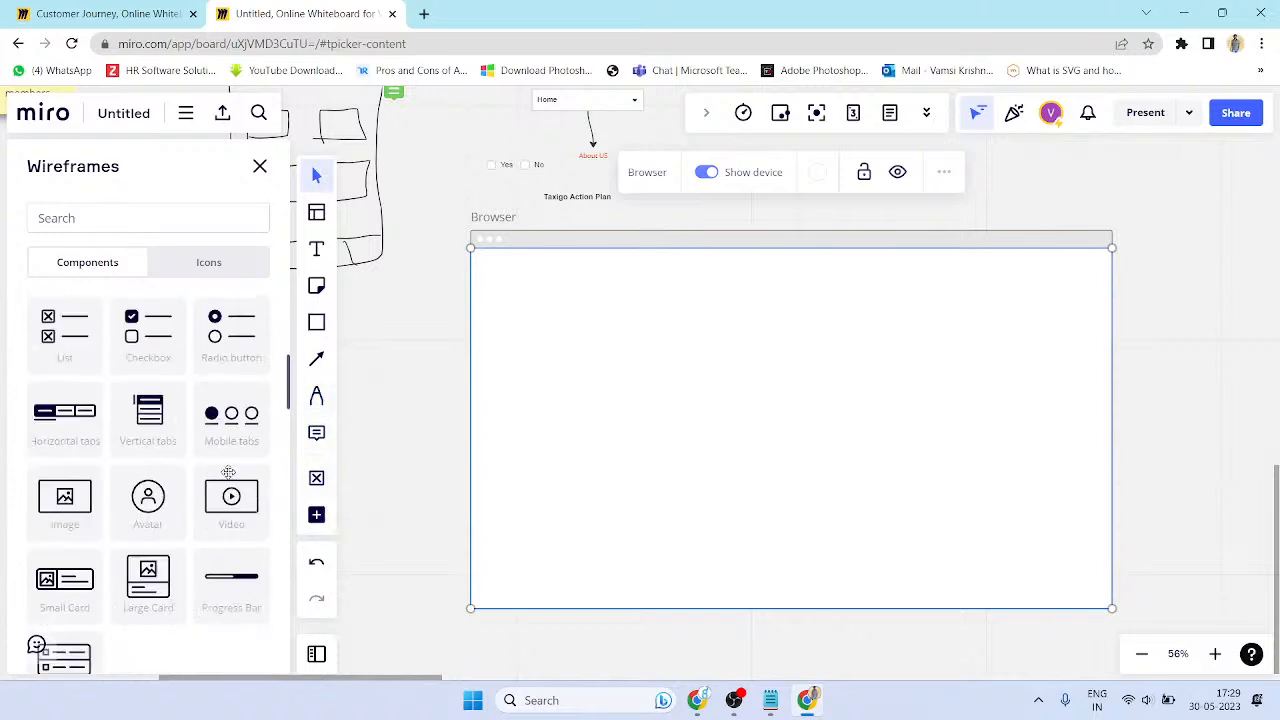
{"action": "left_click_drag", "start_coordinate": [232, 358], "coordinate": [553, 328]}
{"action": "left_click_drag", "start_coordinate": [148, 503], "coordinate": [1062, 286]}
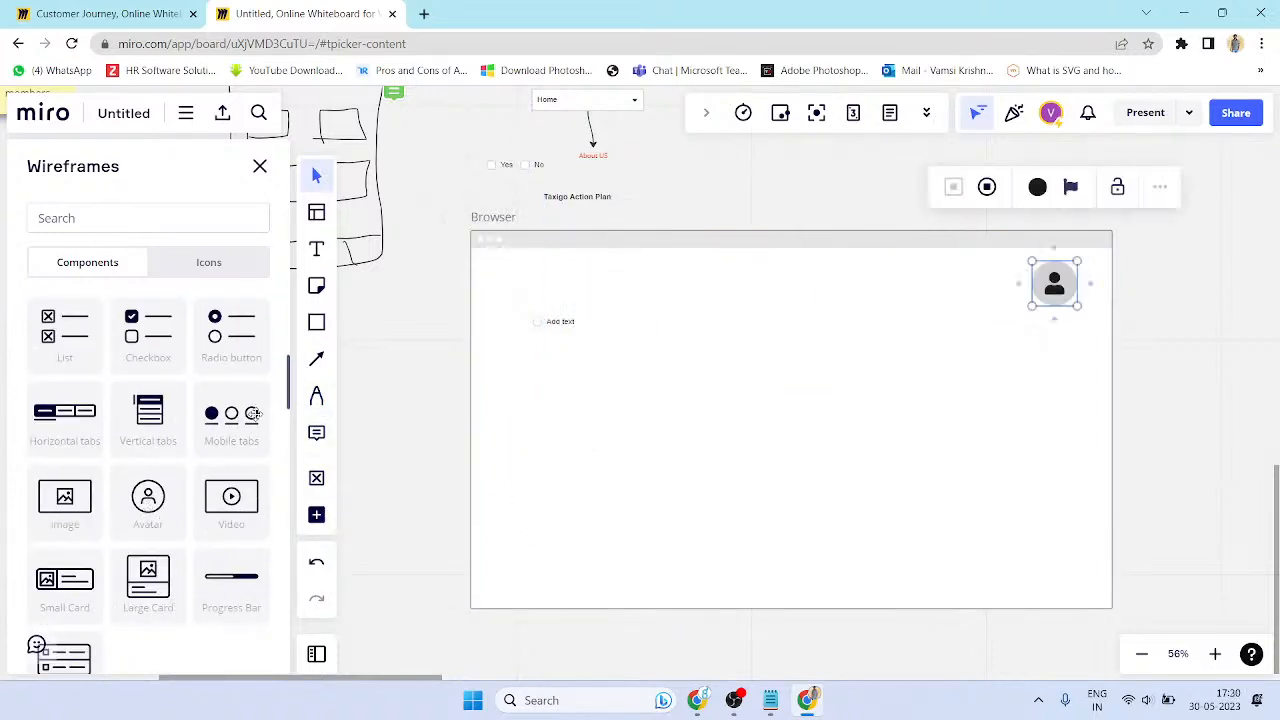
{"action": "left_click_drag", "start_coordinate": [85, 539], "coordinate": [800, 432]}
{"action": "left_click_drag", "start_coordinate": [862, 381], "coordinate": [968, 320]}
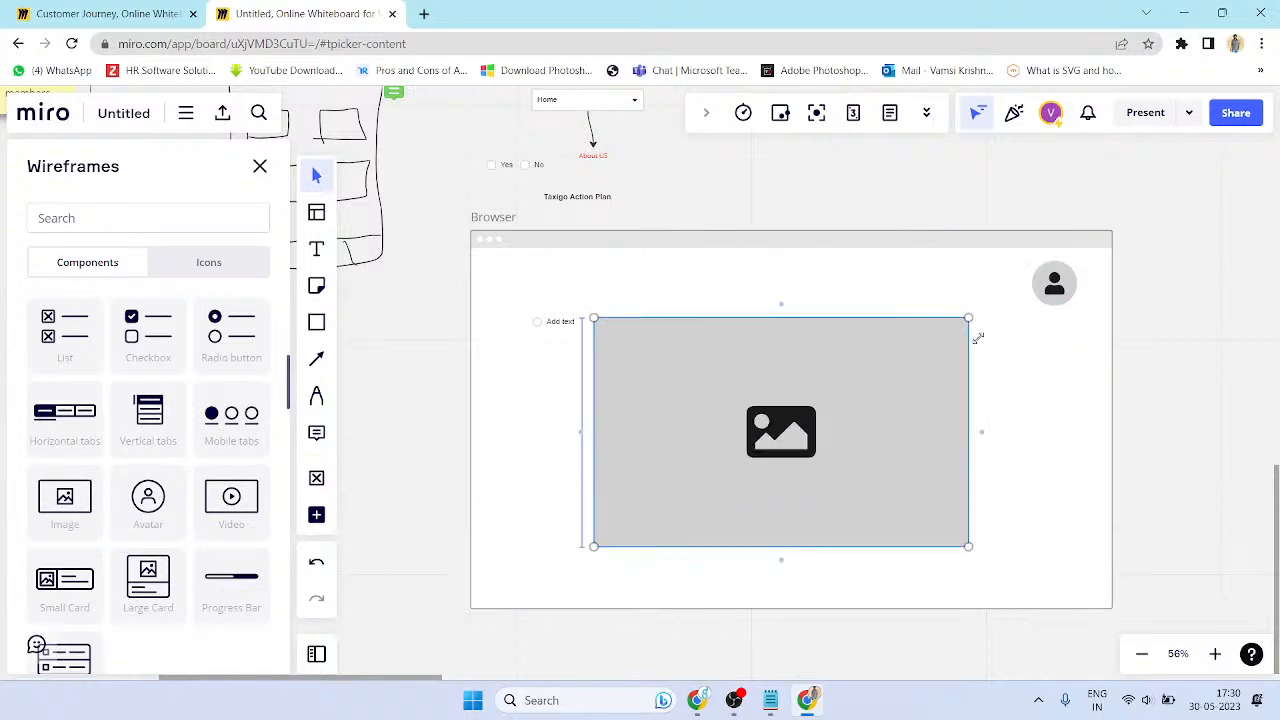
- Add a small card, move the image placeholder up, and undo an accidental connector
{"action": "left_click", "coordinate": [75, 590]}
{"action": "scroll", "coordinate": [220, 527], "scroll_direction": "down", "scroll_amount": 3}
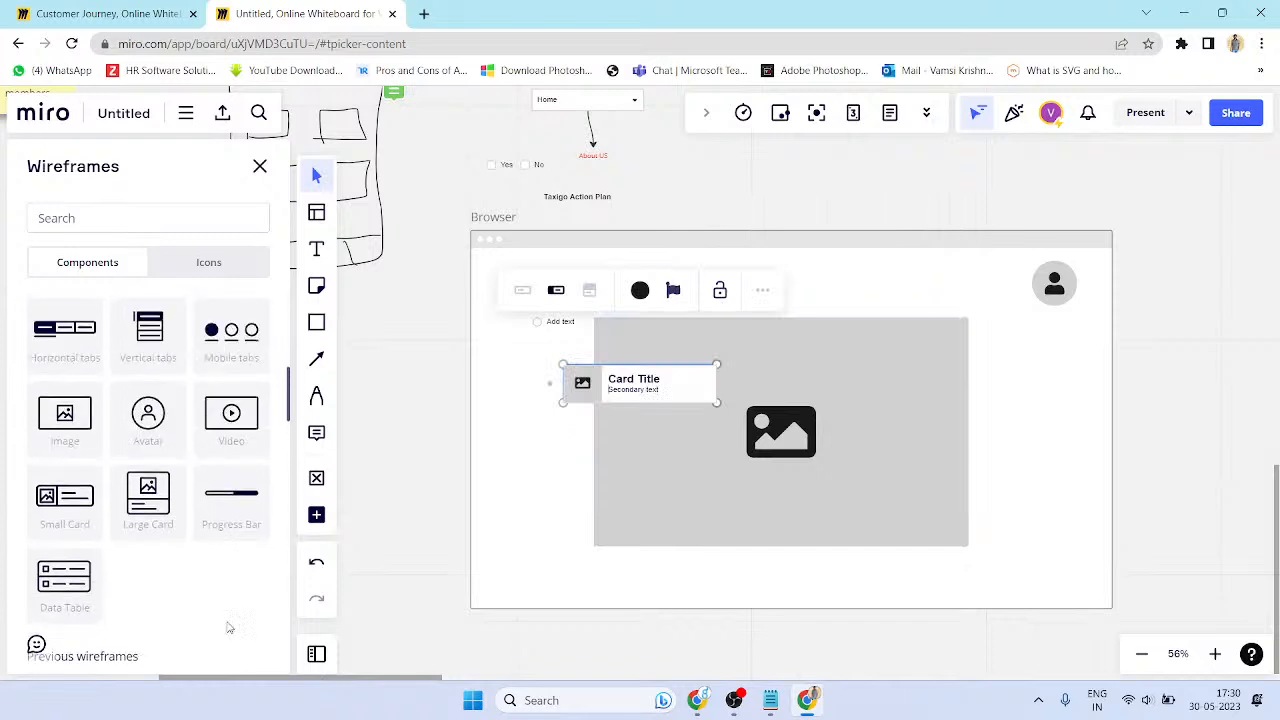
{"action": "left_click_drag", "start_coordinate": [670, 492], "coordinate": [680, 441]}
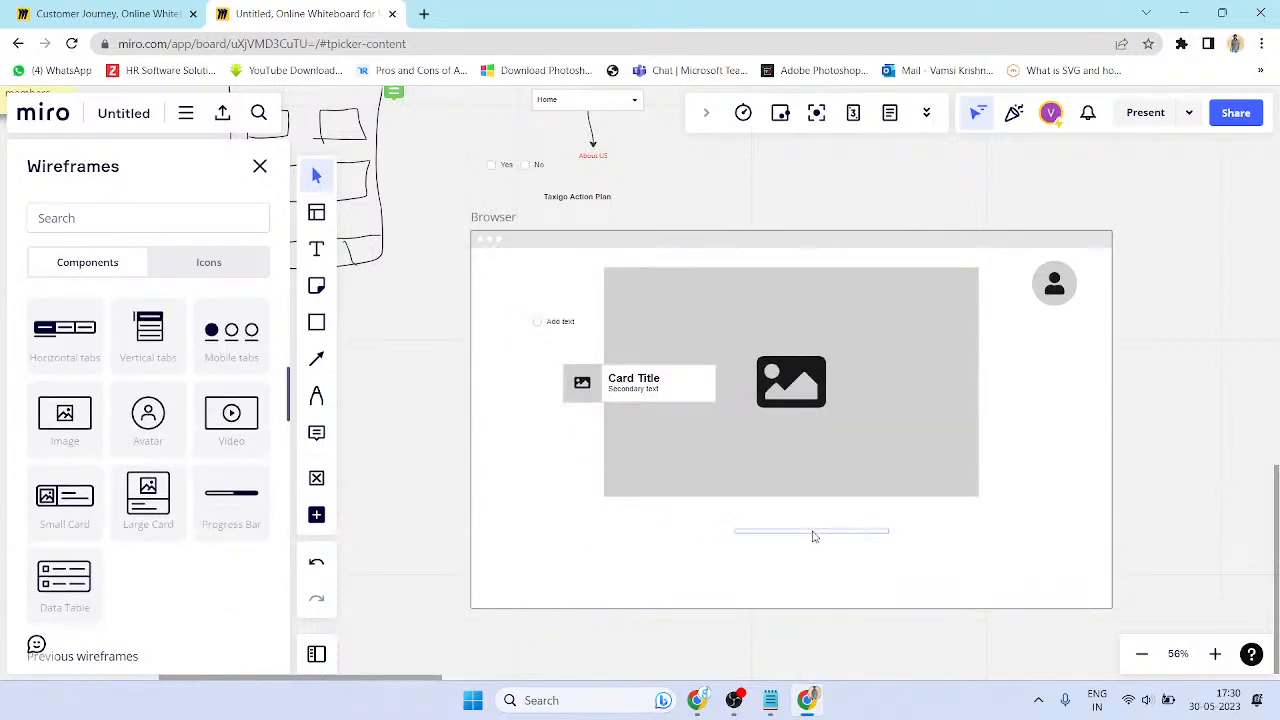
{"action": "left_click", "coordinate": [751, 524]}
{"action": "left_click_drag", "start_coordinate": [837, 520], "coordinate": [909, 520]}
{"action": "left_click", "coordinate": [824, 580]}
{"action": "key", "text": "ctrl+z"}
- Place and shrink a Large Card, widen the image, and set the progress bar on its bottom edge
{"action": "left_click_drag", "start_coordinate": [148, 495], "coordinate": [566, 534]}
{"action": "left_click_drag", "start_coordinate": [643, 466], "coordinate": [576, 494]}
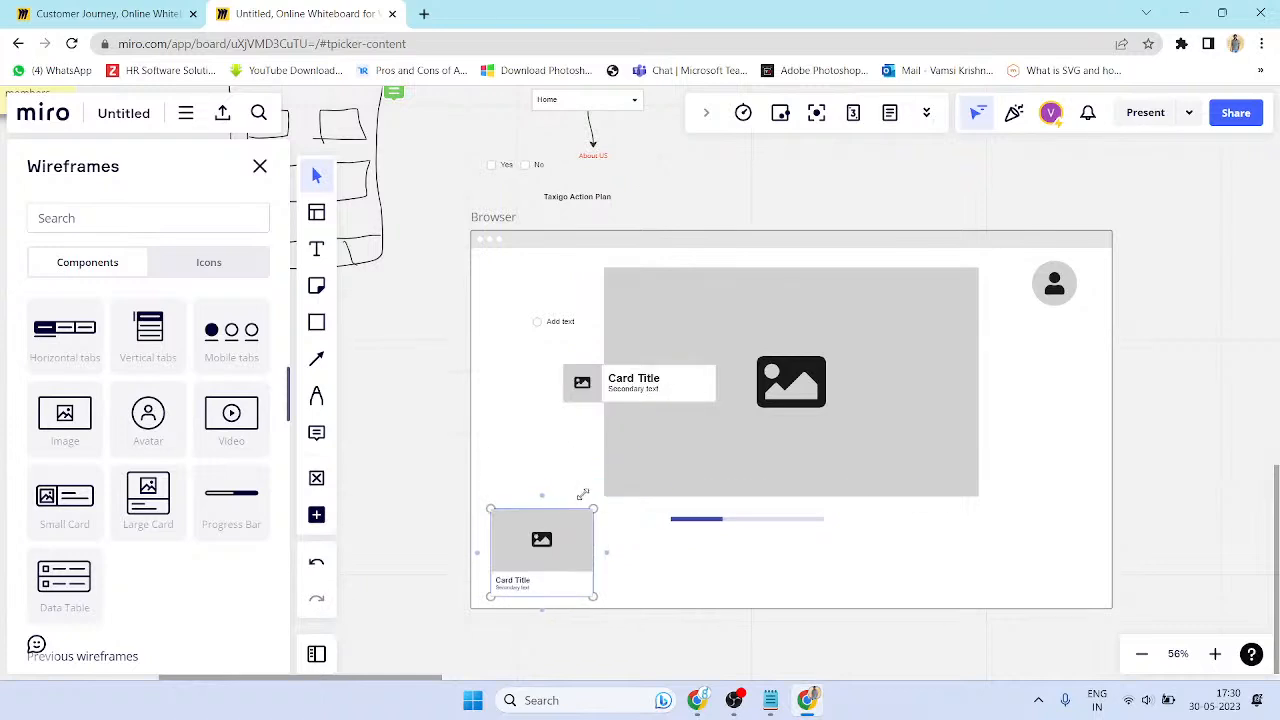
{"action": "left_click", "coordinate": [646, 451]}
{"action": "left_click_drag", "start_coordinate": [604, 381], "coordinate": [488, 375]}
{"action": "mouse_move", "coordinate": [857, 377]}
{"action": "left_mouse_down"}
{"action": "mouse_move", "coordinate": [909, 359]}
{"action": "mouse_move", "coordinate": [872, 371]}
{"action": "left_mouse_up"}
{"action": "left_click_drag", "start_coordinate": [565, 561], "coordinate": [576, 547]}
{"action": "left_click_drag", "start_coordinate": [729, 520], "coordinate": [730, 482]}
- Duplicate the card twice to form a row beneath the hero image
{"action": "left_click", "coordinate": [570, 556]}
{"action": "left_click_drag", "start_coordinate": [590, 547], "coordinate": [712, 546]}
{"action": "left_click_drag", "start_coordinate": [705, 545], "coordinate": [937, 538]}
- Place the fourth card at the end of the bottom row
{"action": "left_click", "coordinate": [796, 630]}
{"action": "scroll", "coordinate": [518, 495], "scroll_direction": "down", "scroll_amount": 1}
{"action": "scroll", "coordinate": [853, 480], "scroll_direction": "up", "scroll_amount": 1}
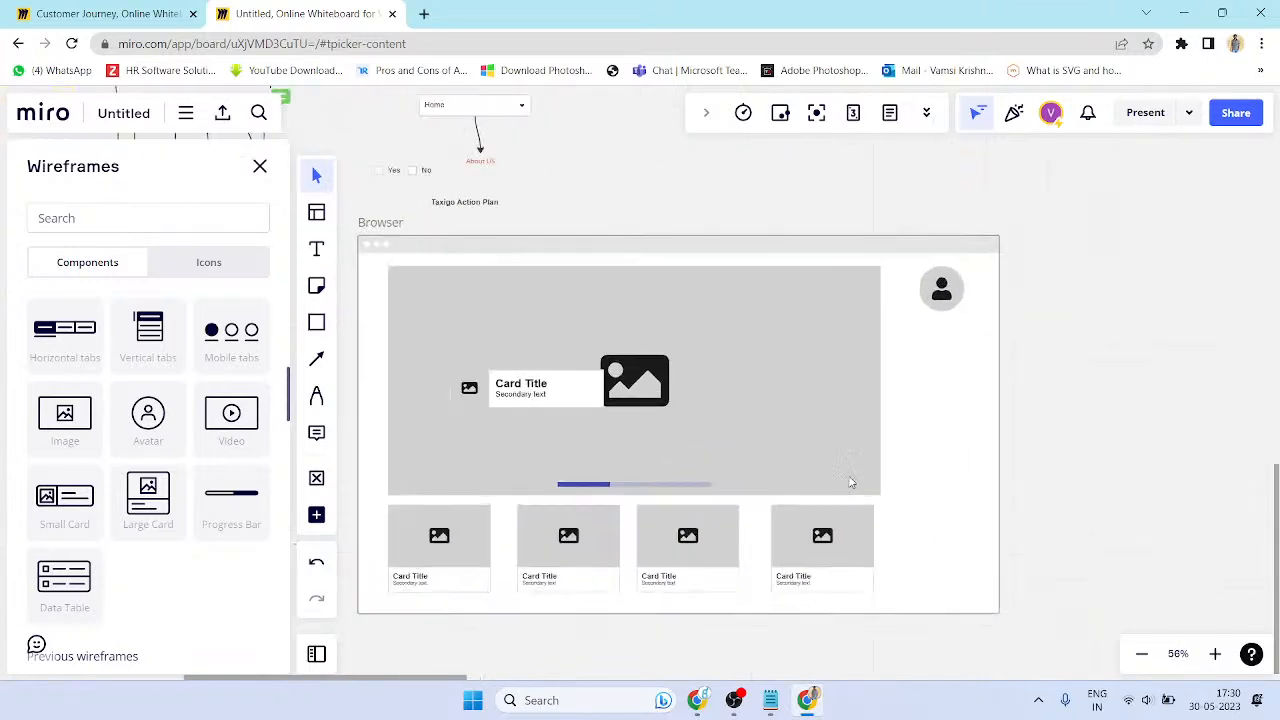
{"action": "scroll", "coordinate": [120, 400], "scroll_direction": "up", "scroll_amount": 5}
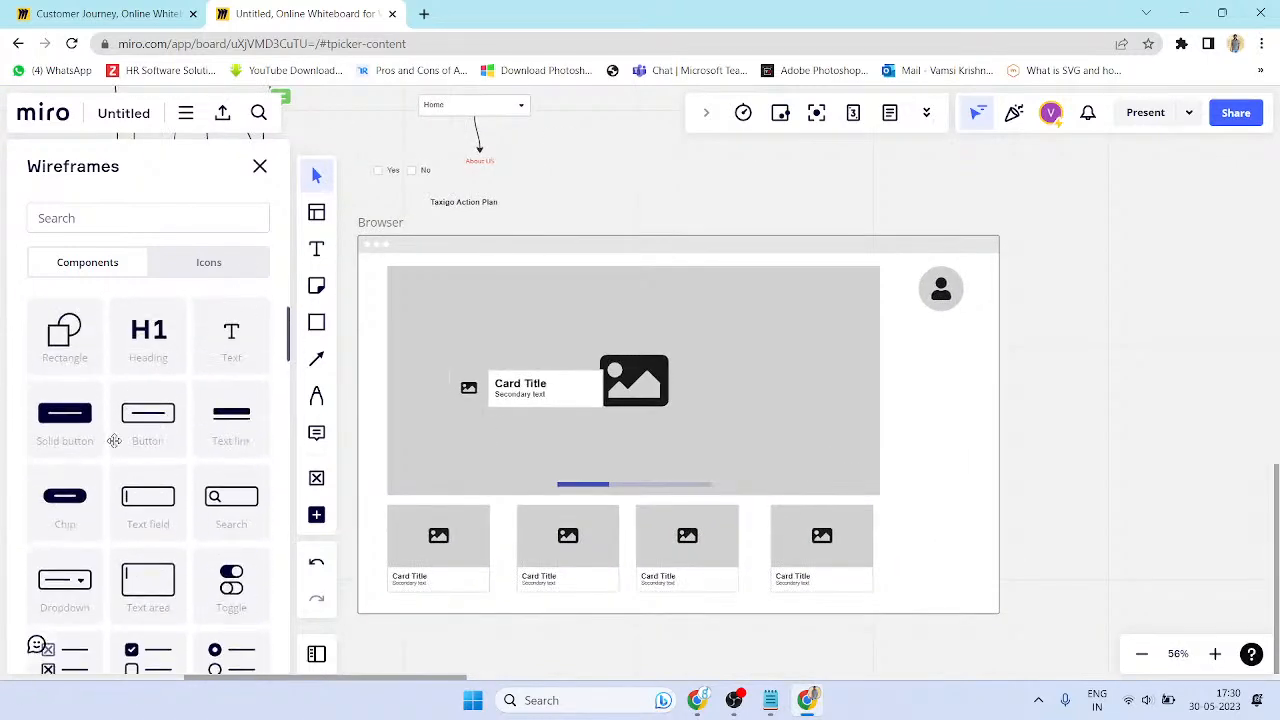
{"action": "scroll", "coordinate": [111, 444], "scroll_direction": "down", "scroll_amount": 4}
{"action": "scroll", "coordinate": [111, 444], "scroll_direction": "down", "scroll_amount": 10}
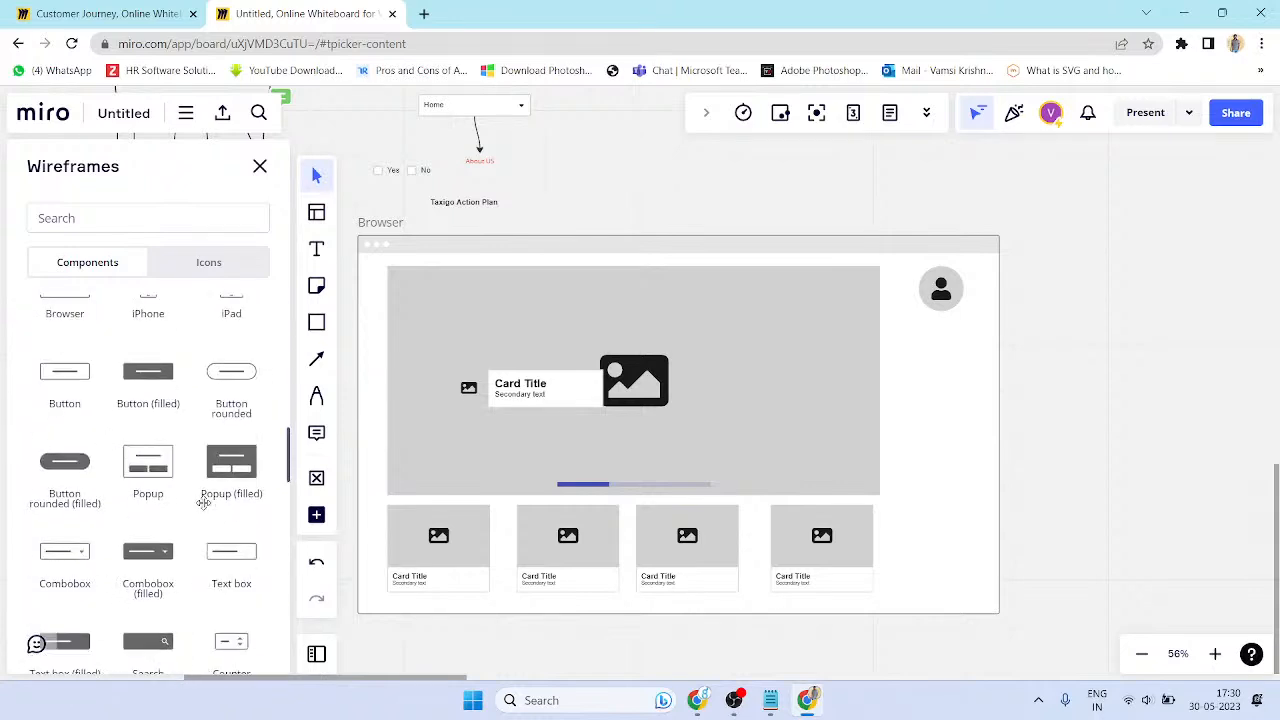
{"action": "scroll", "coordinate": [171, 489], "scroll_direction": "down", "scroll_amount": 4}
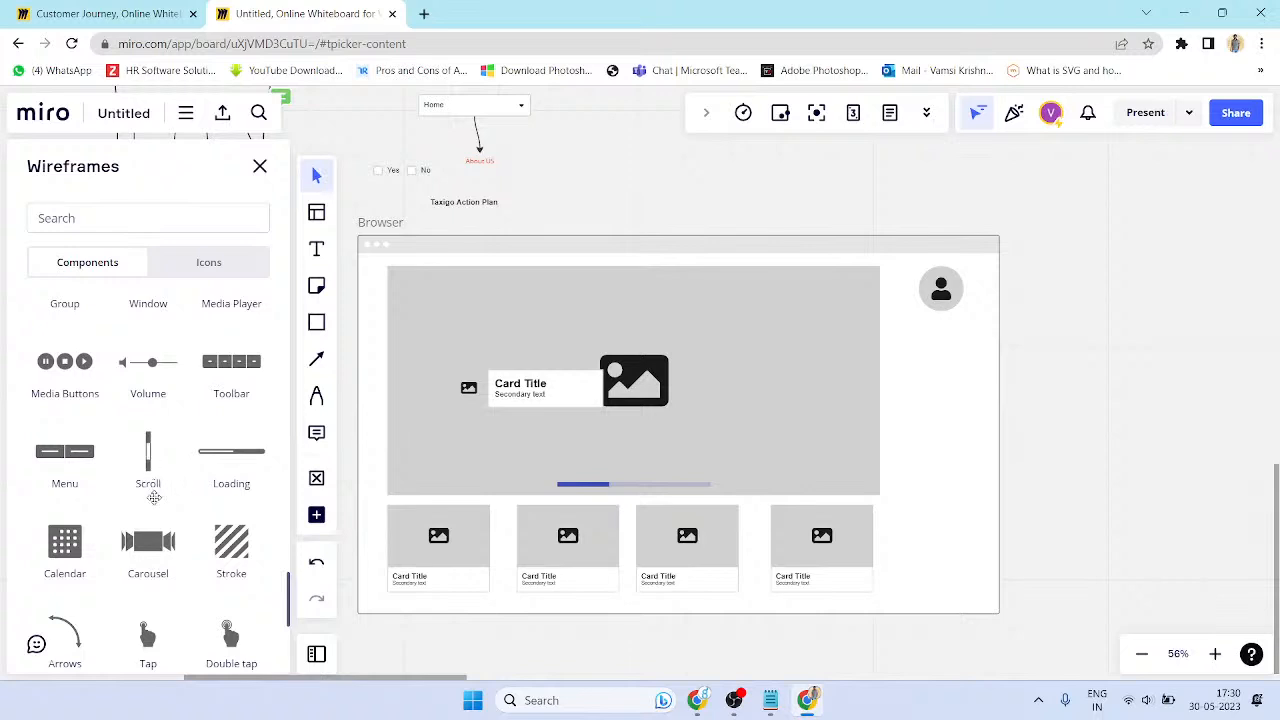
{"action": "scroll", "coordinate": [200, 424], "scroll_direction": "down", "scroll_amount": 4}
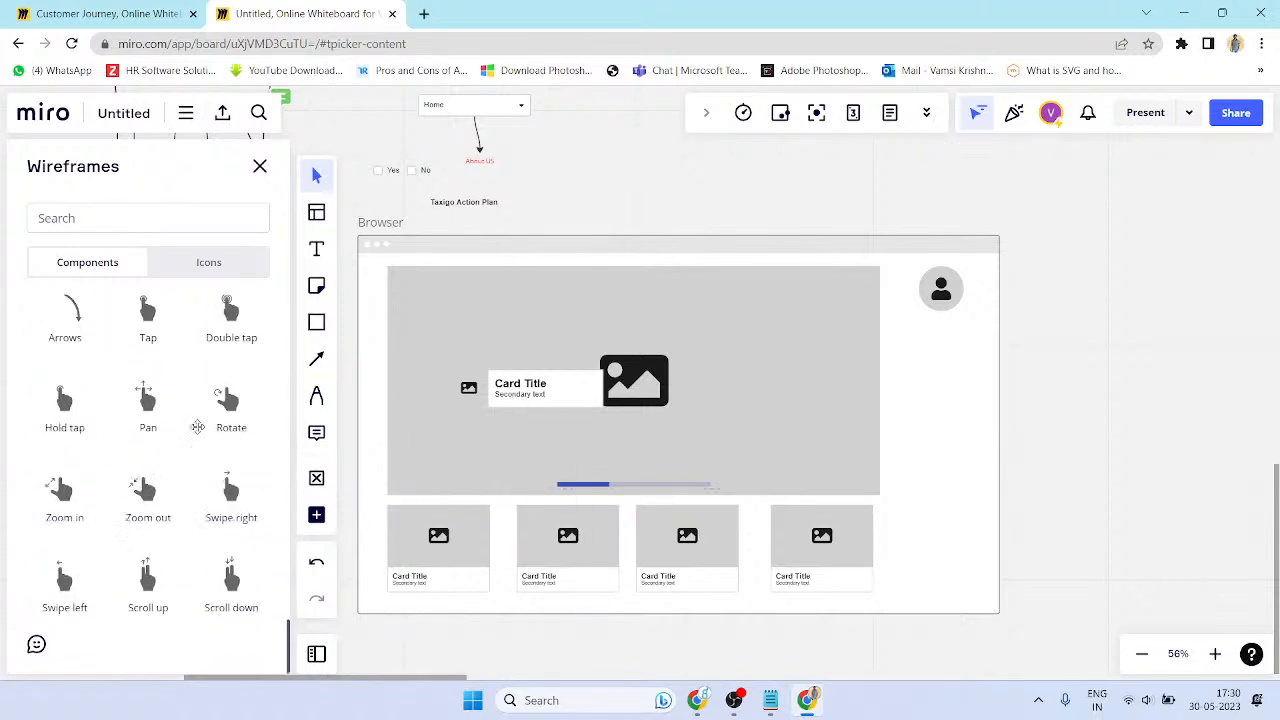
{"action": "scroll", "coordinate": [204, 444], "scroll_direction": "up", "scroll_amount": 15}
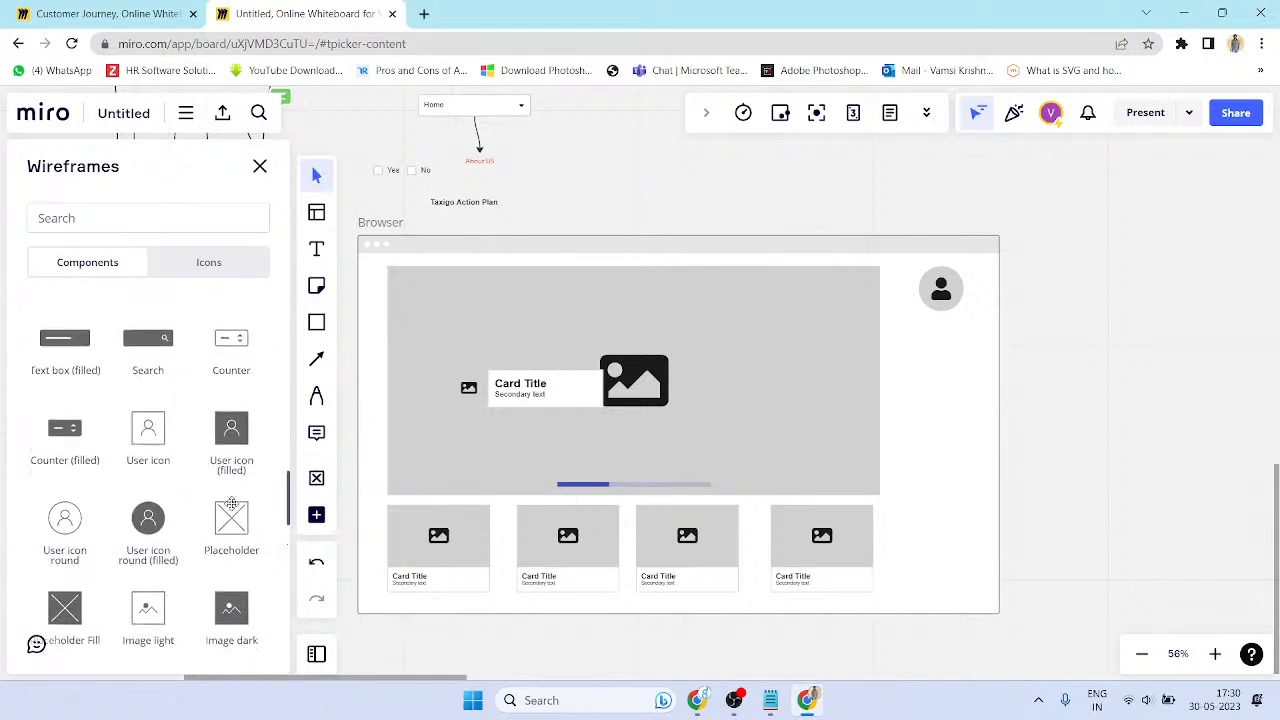
{"action": "scroll", "coordinate": [214, 502], "scroll_direction": "up", "scroll_amount": 6}
{"action": "scroll", "coordinate": [183, 500], "scroll_direction": "down", "scroll_amount": 5}
- Add a Pop-Up component to the Browser's right side, shrink it, and stack copies under the avatar
{"action": "left_click_drag", "start_coordinate": [150, 478], "coordinate": [925, 400]}
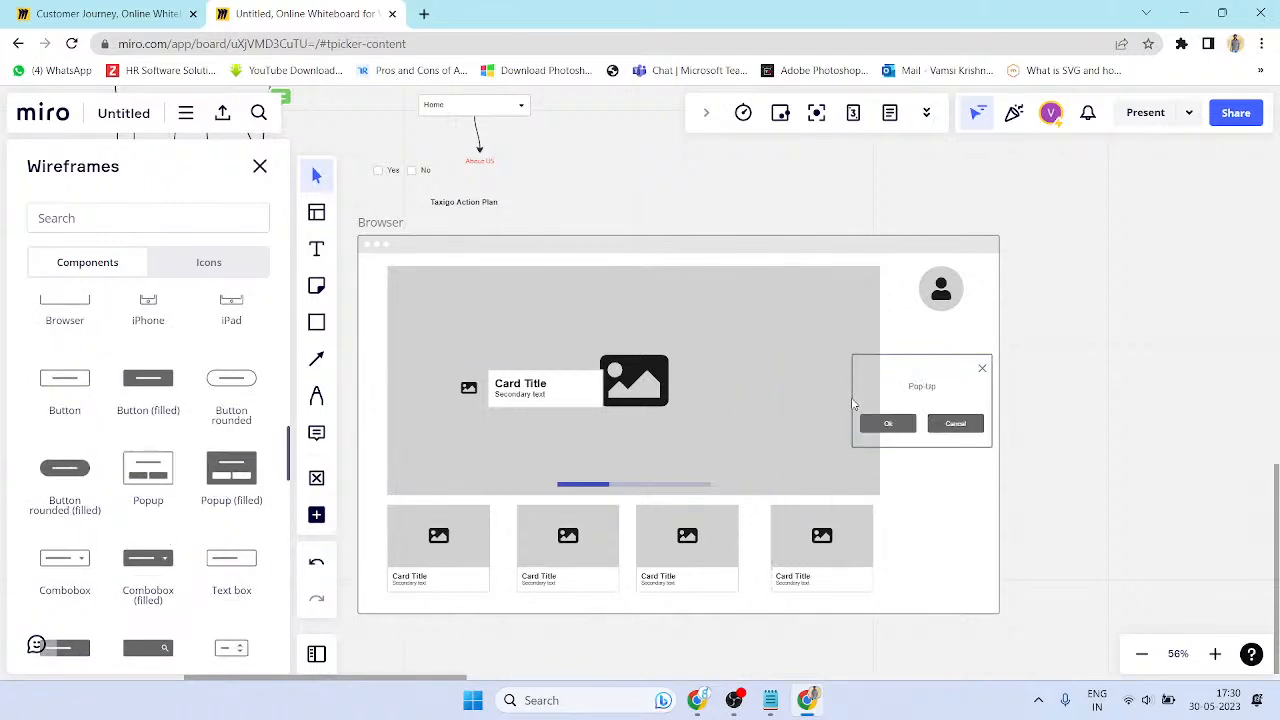
{"action": "left_click", "coordinate": [855, 404]}
{"action": "left_click", "coordinate": [930, 413]}
{"action": "left_click_drag", "start_coordinate": [855, 400], "coordinate": [891, 400]}
{"action": "left_click_drag", "start_coordinate": [960, 380], "coordinate": [964, 503]}
{"action": "left_click", "coordinate": [945, 573]}
- Nudge the rightmost card right and the second card left, then select all four cards
{"action": "left_click", "coordinate": [867, 531]}
{"action": "left_click_drag", "start_coordinate": [849, 542], "coordinate": [857, 545]}
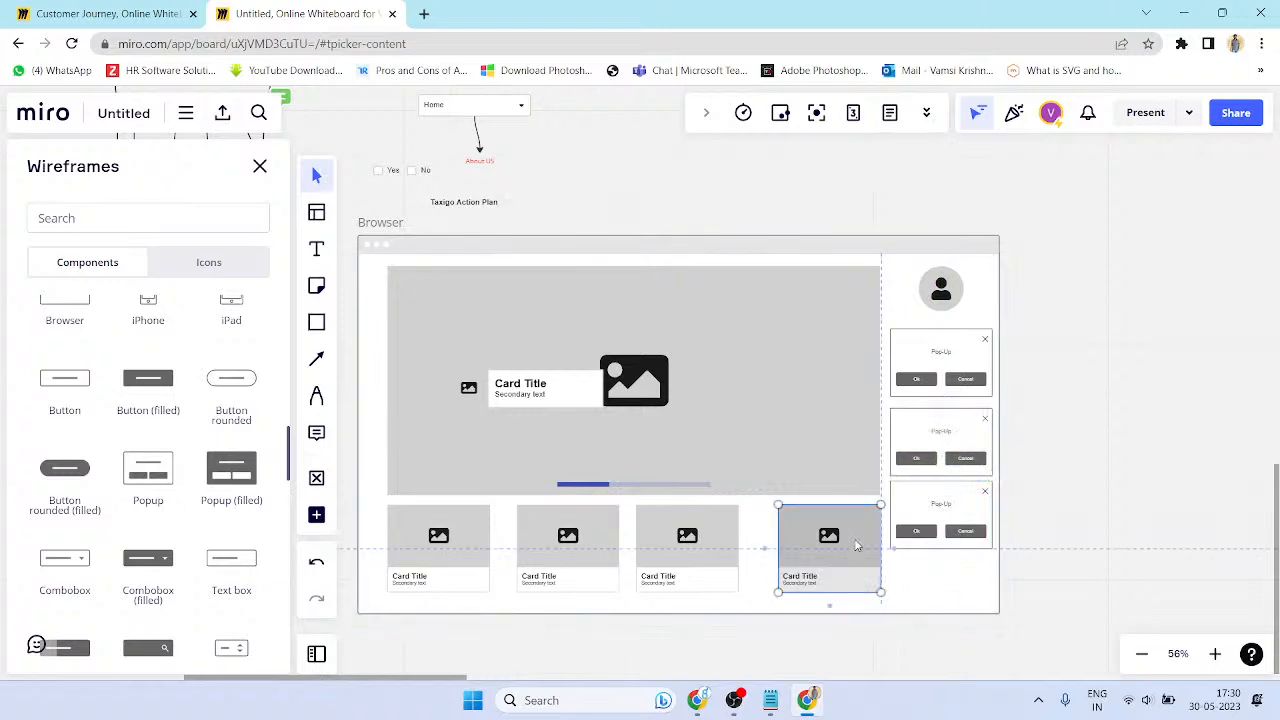
{"action": "left_click", "coordinate": [1005, 520]}
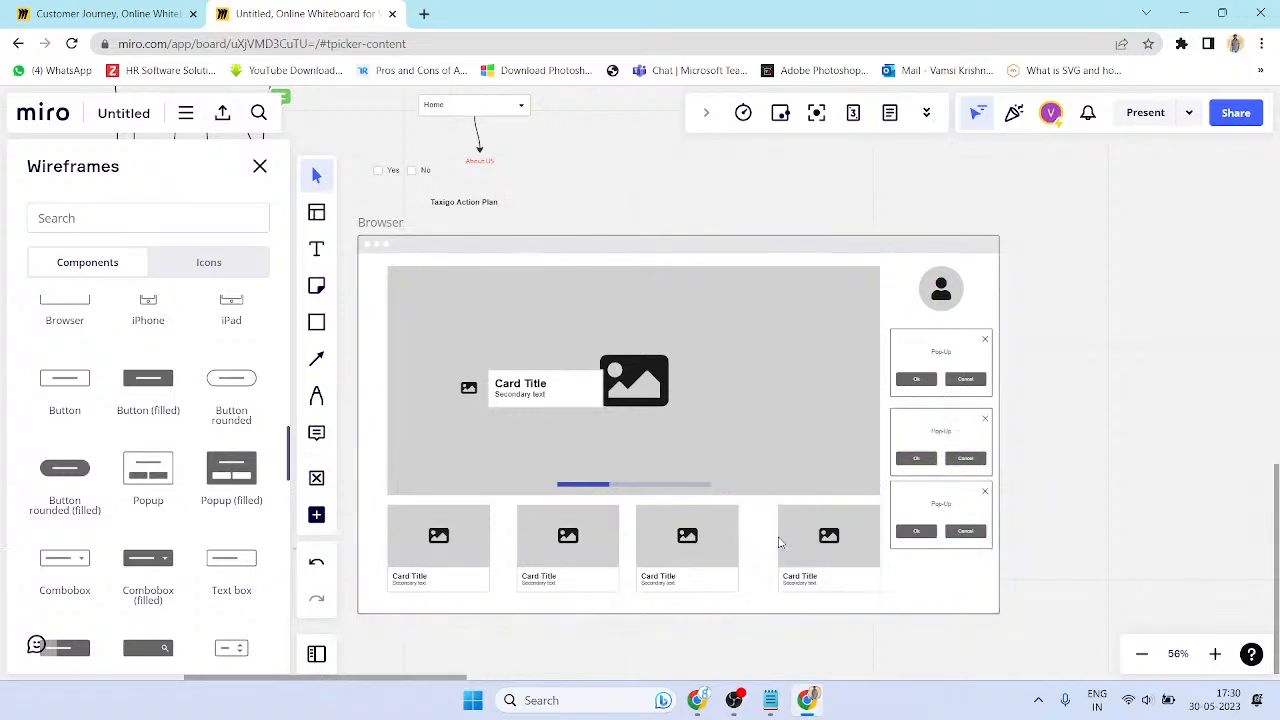
{"action": "left_click", "coordinate": [658, 560]}
{"action": "left_click_drag", "start_coordinate": [535, 548], "coordinate": [529, 547]}
{"action": "left_click", "coordinate": [483, 553]}
{"action": "left_click", "coordinate": [590, 565], "text": "shift"}
{"action": "left_click", "coordinate": [667, 553], "text": "shift"}
{"action": "left_click", "coordinate": [813, 545], "text": "shift"}
- Shift the third and second cards right so the four bottom cards are evenly spaced
{"action": "left_click", "coordinate": [764, 647]}
{"action": "left_click_drag", "start_coordinate": [672, 565], "coordinate": [681, 567]}
{"action": "left_click_drag", "start_coordinate": [582, 556], "coordinate": [586, 557]}
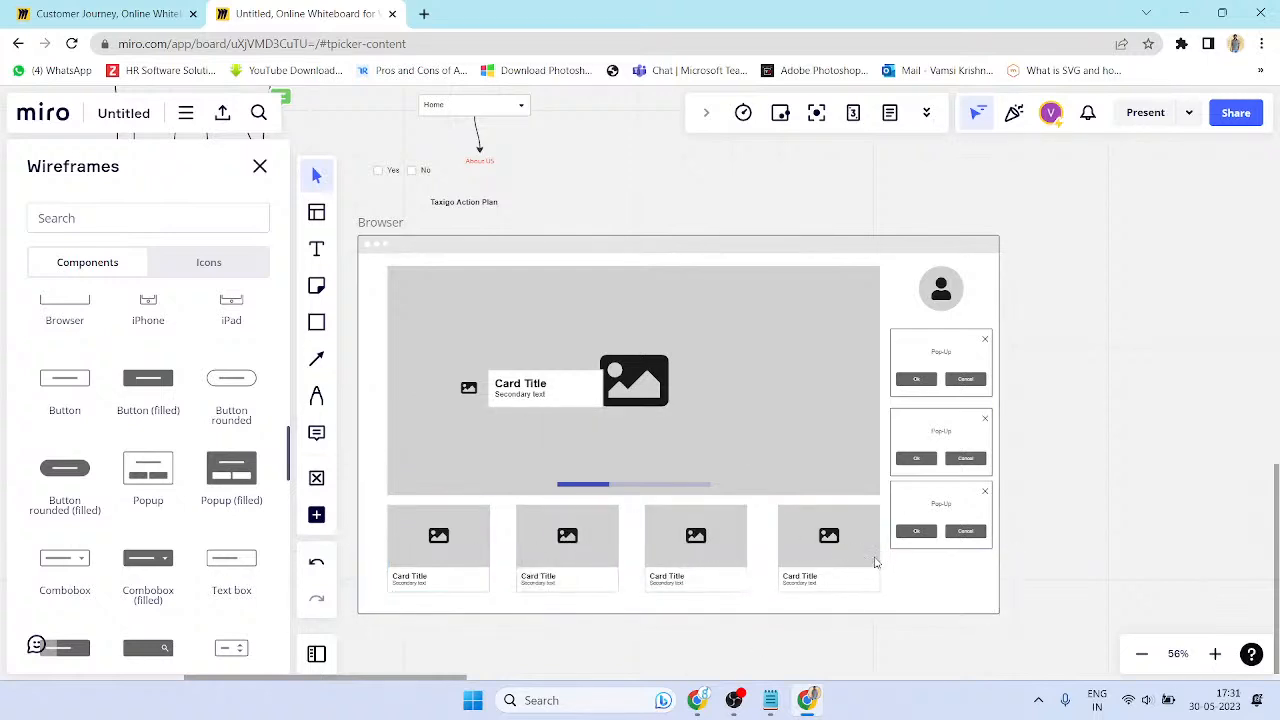
{"action": "left_click", "coordinate": [870, 560]}
{"action": "scroll", "coordinate": [602, 518], "scroll_direction": "down", "scroll_amount": 2}
{"action": "left_click", "coordinate": [974, 469]}
{"action": "scroll", "coordinate": [709, 470], "scroll_direction": "up", "scroll_amount": 2}
{"action": "left_click_drag", "start_coordinate": [418, 413], "coordinate": [617, 356]}
{"action": "scroll", "coordinate": [635, 352], "scroll_direction": "down", "scroll_amount": 2}
- Insert a Phone frame beside the Browser wireframe
{"action": "left_click_drag", "start_coordinate": [350, 435], "coordinate": [446, 426]}
{"action": "scroll", "coordinate": [122, 413], "scroll_direction": "up", "scroll_amount": 4}
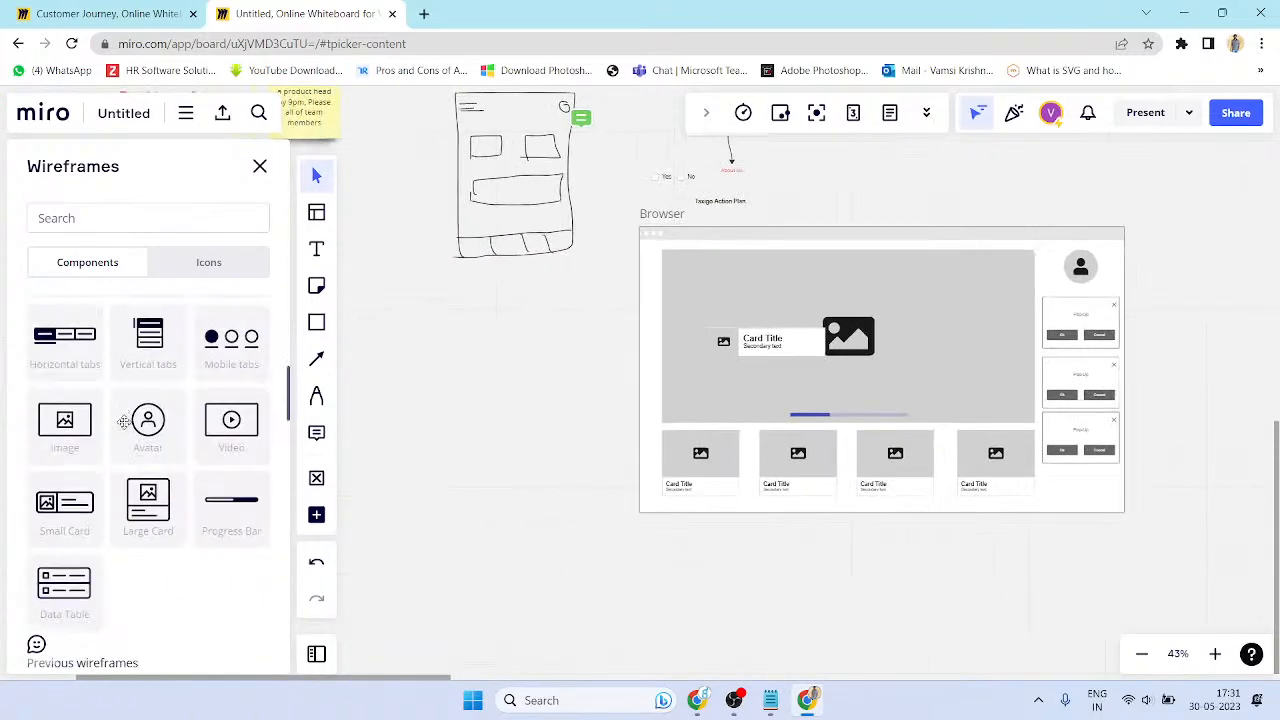
{"action": "scroll", "coordinate": [200, 450], "scroll_direction": "up", "scroll_amount": 4}
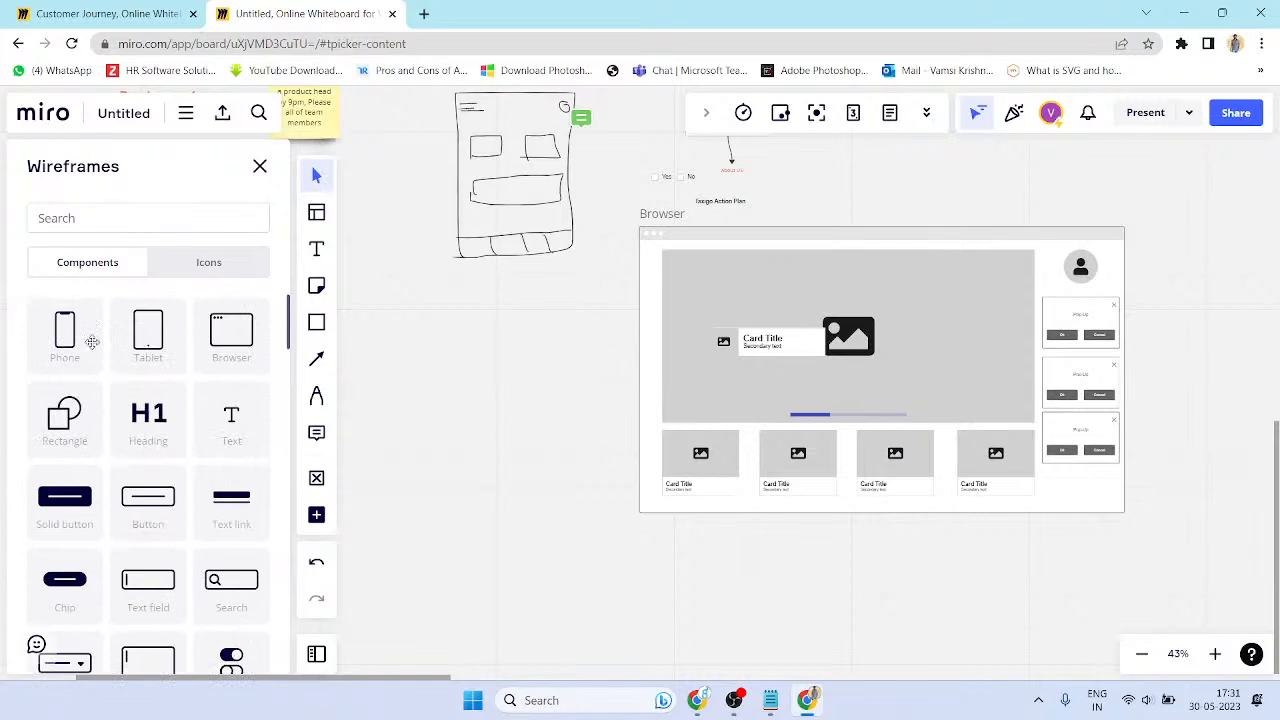
{"action": "left_click", "coordinate": [68, 338]}
{"action": "left_click_drag", "start_coordinate": [1171, 320], "coordinate": [781, 432]}
{"action": "scroll", "coordinate": [781, 432], "scroll_direction": "up", "scroll_amount": 4}
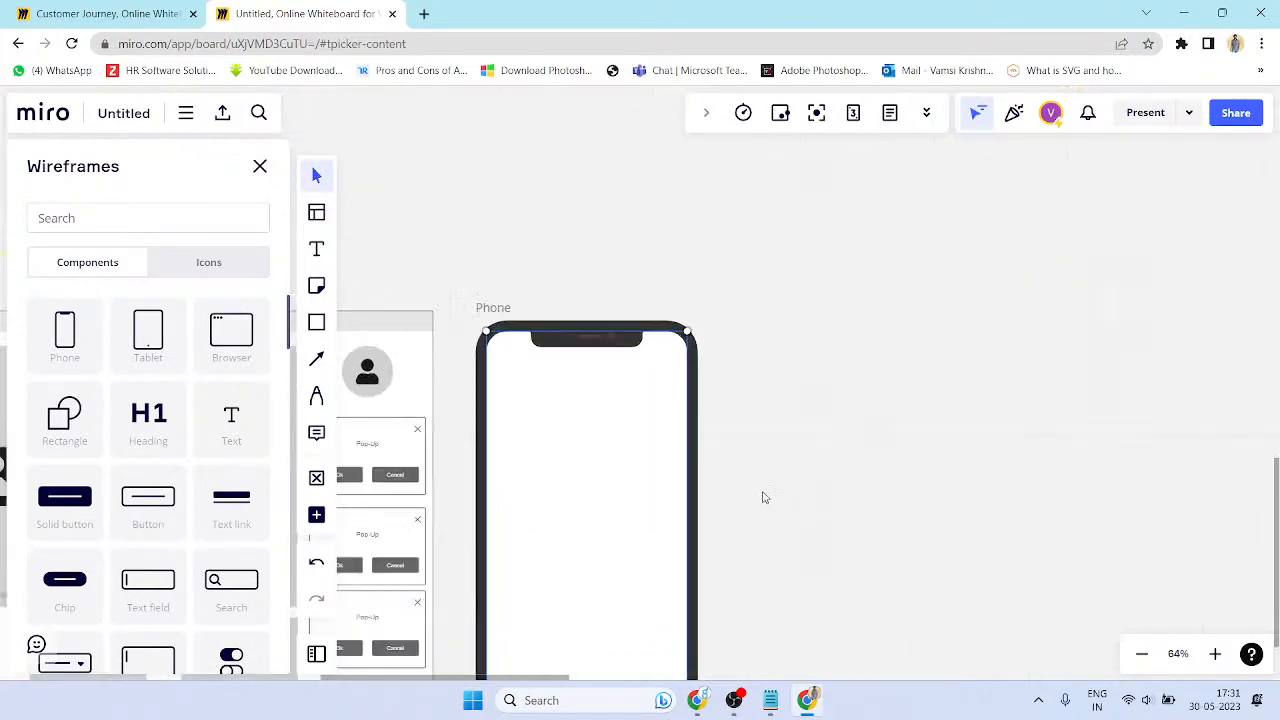
{"action": "left_click_drag", "start_coordinate": [728, 504], "coordinate": [742, 366]}
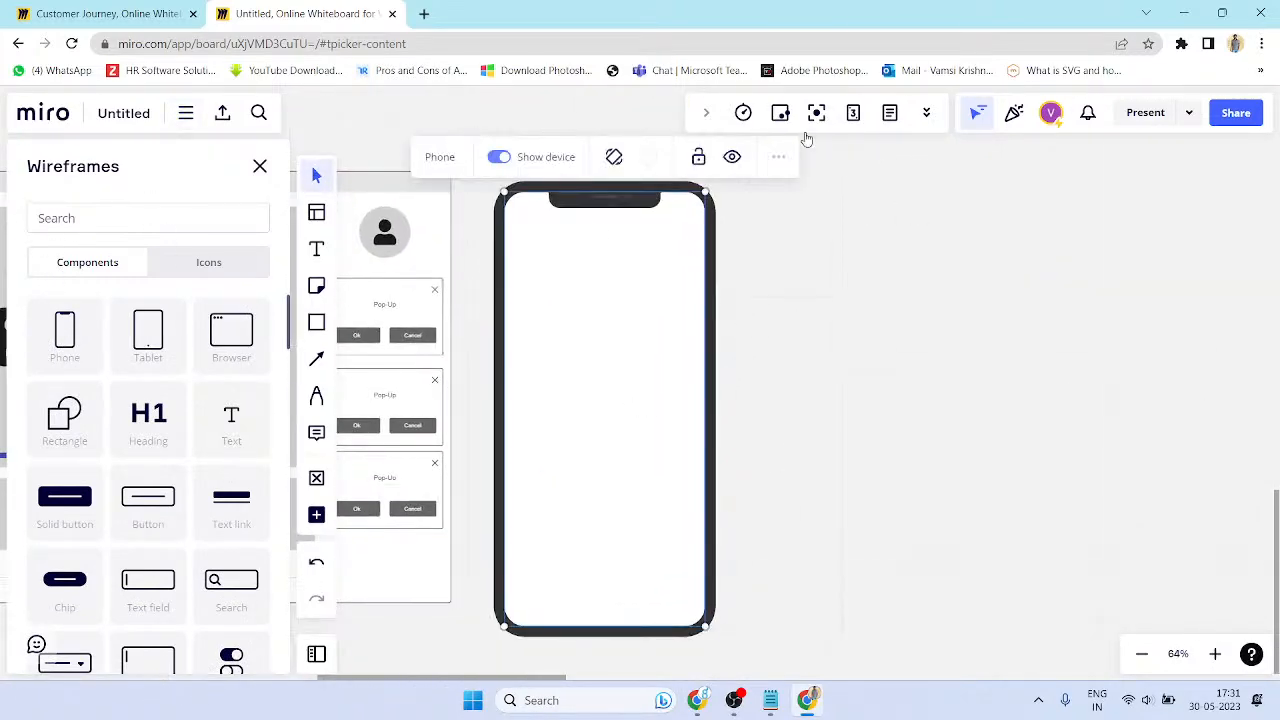
- Add a heading inside the phone reading 'TAXIGO'
{"action": "mouse_move", "coordinate": [226, 434]}
{"action": "left_mouse_down"}
{"action": "mouse_move", "coordinate": [572, 332]}
{"action": "mouse_move", "coordinate": [271, 418]}
{"action": "mouse_move", "coordinate": [238, 413]}
{"action": "left_mouse_up"}
{"action": "left_click_drag", "start_coordinate": [152, 417], "coordinate": [626, 349]}
{"action": "type", "text": "tAX"}
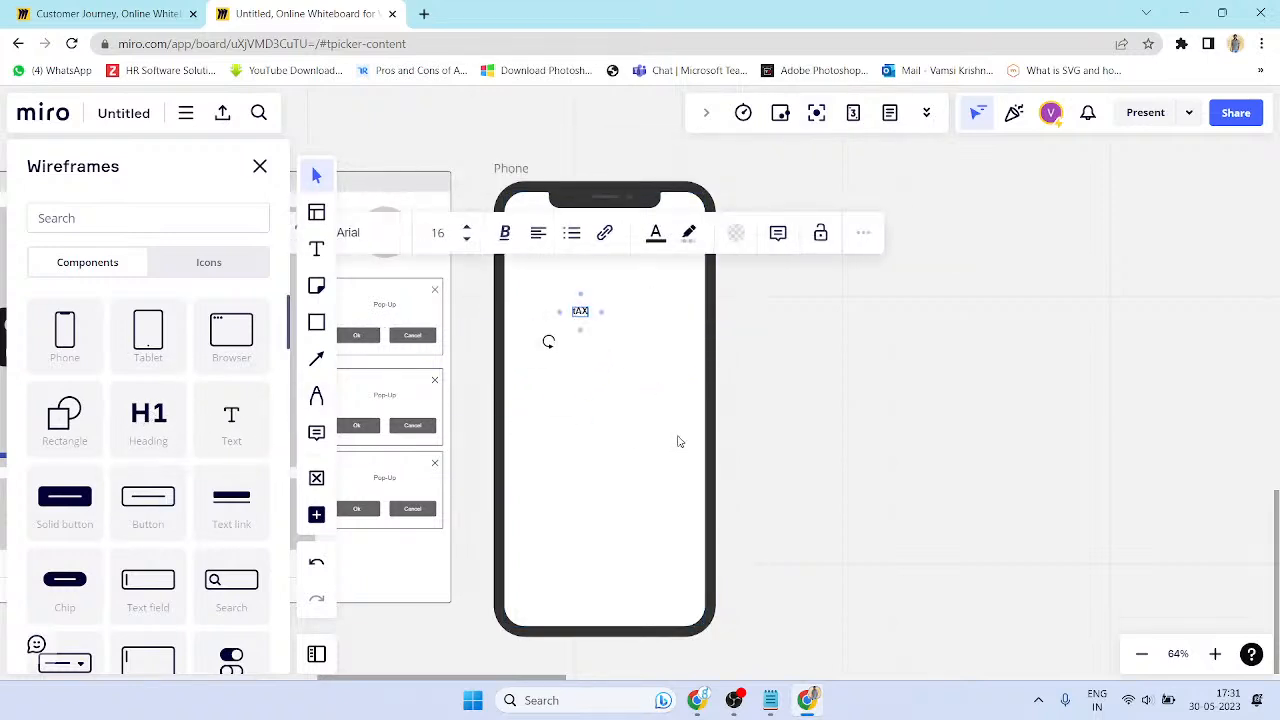
{"action": "key", "text": "BackSpace"}
{"action": "key", "text": "BackSpace"}
{"action": "key", "text": "BackSpace"}
{"action": "type", "text": "taix"}
{"action": "key", "text": "BackSpace"}
{"action": "key", "text": "BackSpace"}
{"action": "key", "text": "BackSpace"}
{"action": "key", "text": "BackSpace"}
{"action": "type", "text": "TAXIGO"}
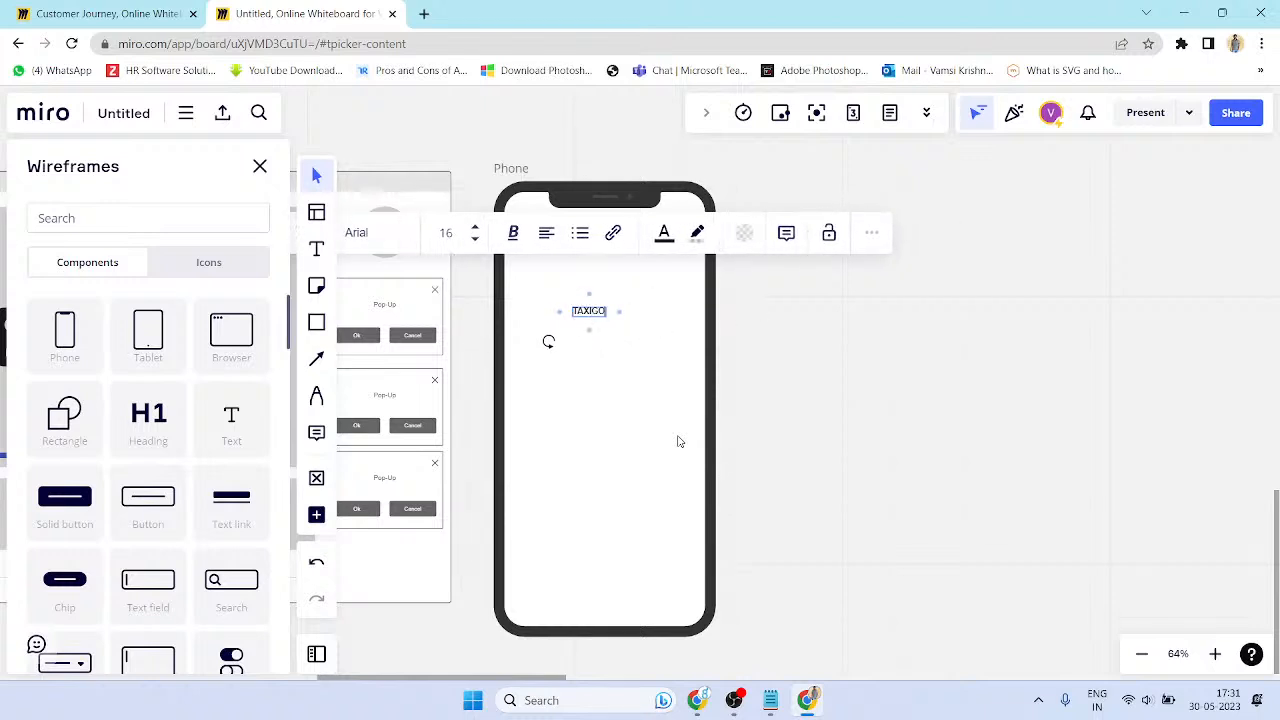
- Enlarge TAXIGO to size 64 and center it near the phone's top
{"action": "left_click", "coordinate": [475, 227]}
{"action": "left_click", "coordinate": [475, 227]}
{"action": "left_click", "coordinate": [475, 227]}
{"action": "left_click", "coordinate": [475, 227]}
{"action": "left_click", "coordinate": [475, 227]}
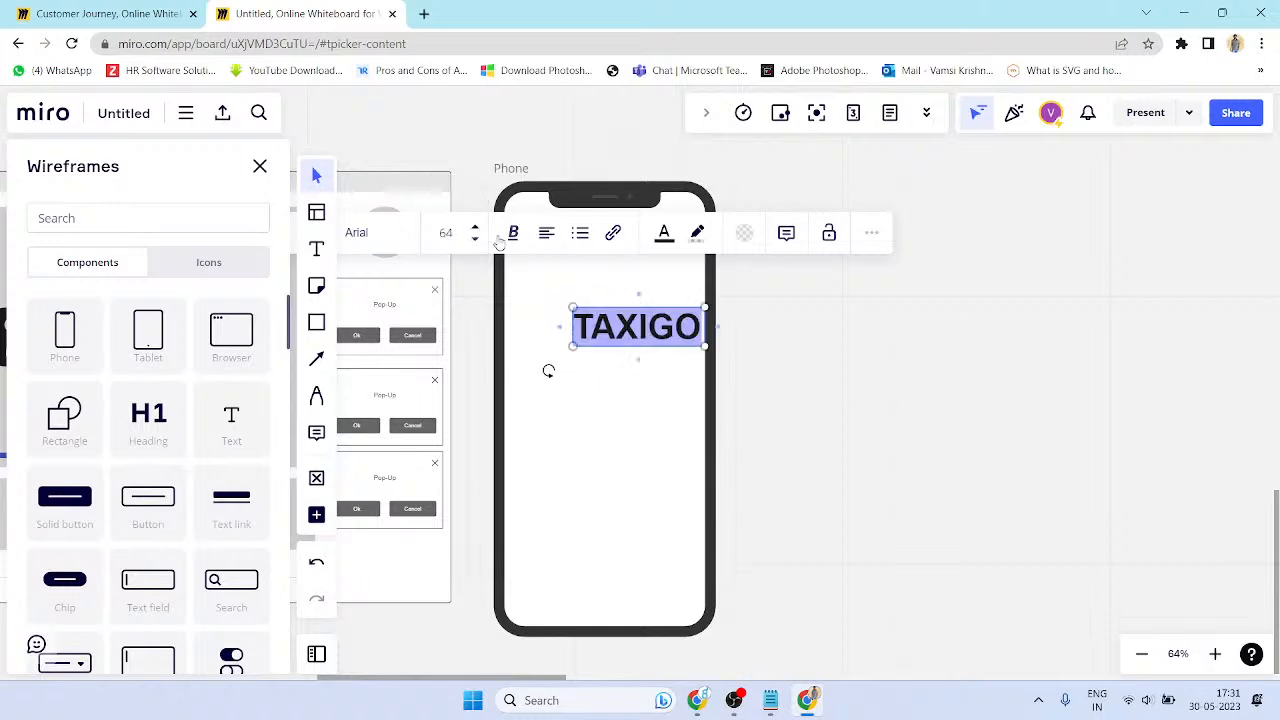
{"action": "left_click", "coordinate": [687, 361]}
{"action": "left_click", "coordinate": [666, 322]}
{"action": "left_click_drag", "start_coordinate": [672, 302], "coordinate": [643, 272]}
{"action": "left_click", "coordinate": [926, 463]}
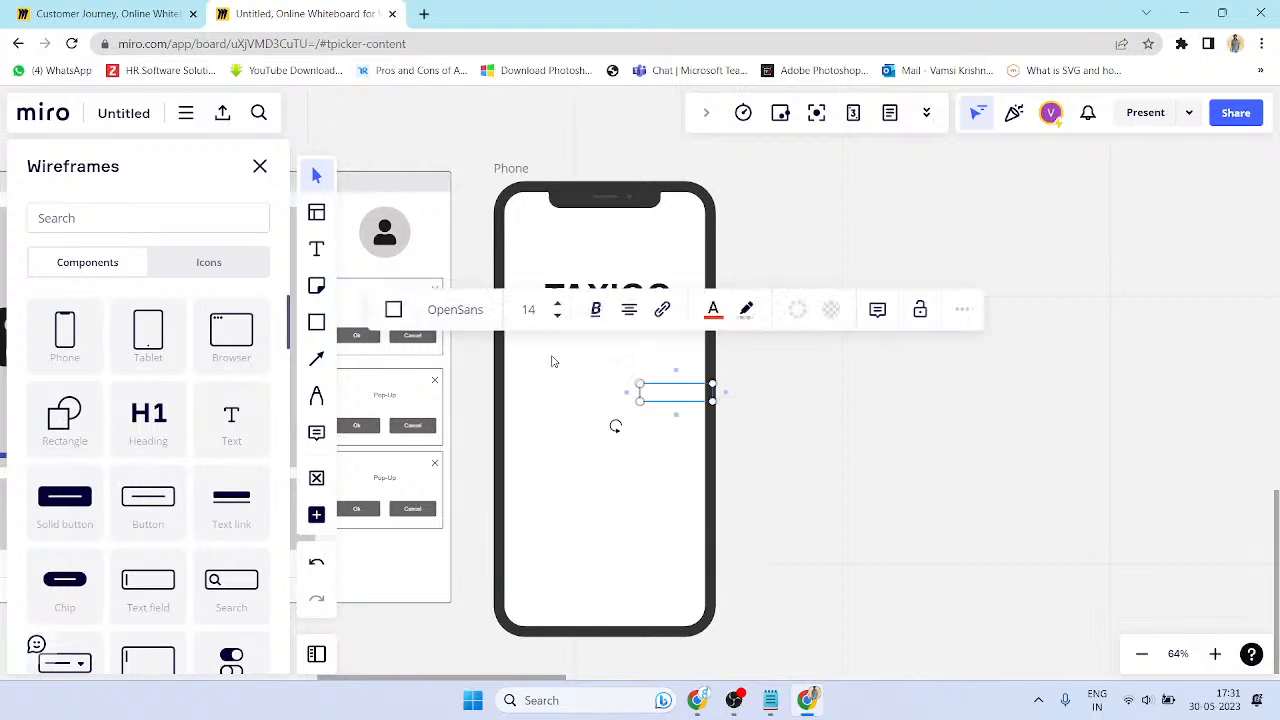
{"action": "left_click", "coordinate": [556, 362]}
{"action": "left_click", "coordinate": [641, 304]}
{"action": "mouse_move", "coordinate": [641, 304]}
{"action": "left_mouse_down"}
{"action": "mouse_move", "coordinate": [651, 357]}
{"action": "mouse_move", "coordinate": [642, 322]}
{"action": "left_mouse_up"}
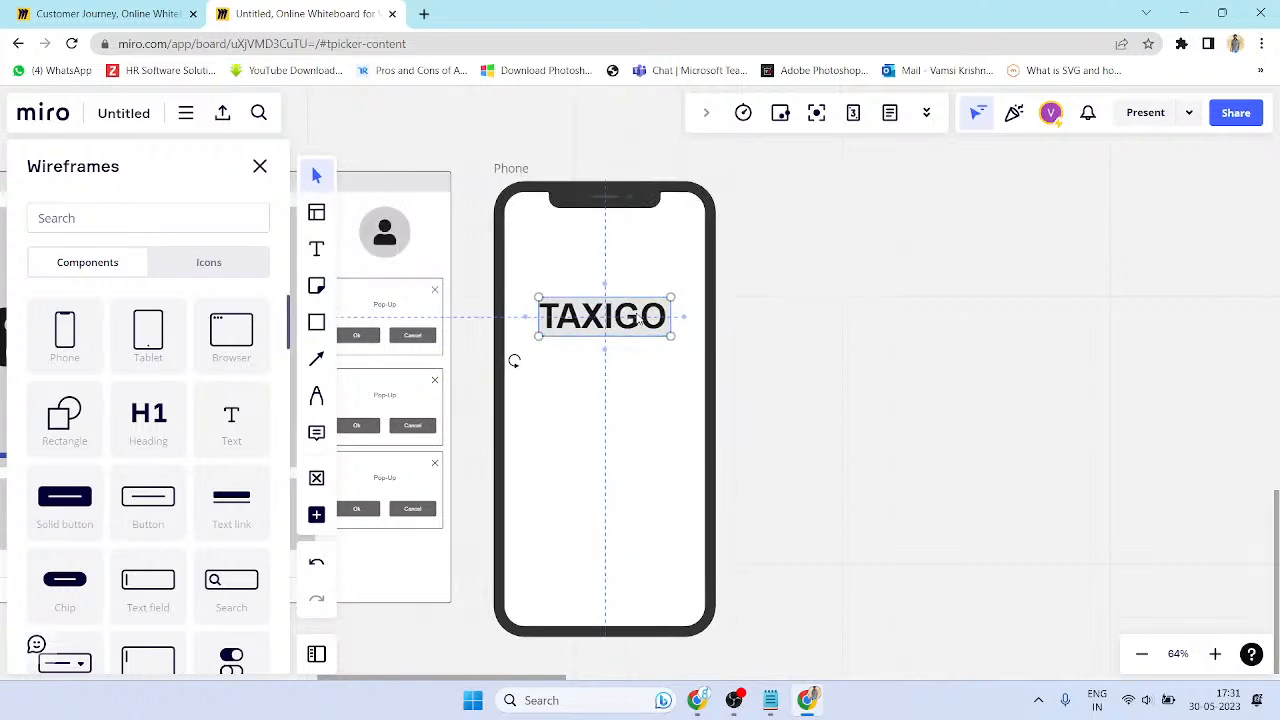
- Add a filled input field below TAXIGO and label it 'User'
{"action": "left_click", "coordinate": [863, 343]}
{"action": "scroll", "coordinate": [171, 383], "scroll_direction": "down", "scroll_amount": 5}
{"action": "scroll", "coordinate": [134, 452], "scroll_direction": "down", "scroll_amount": 2}
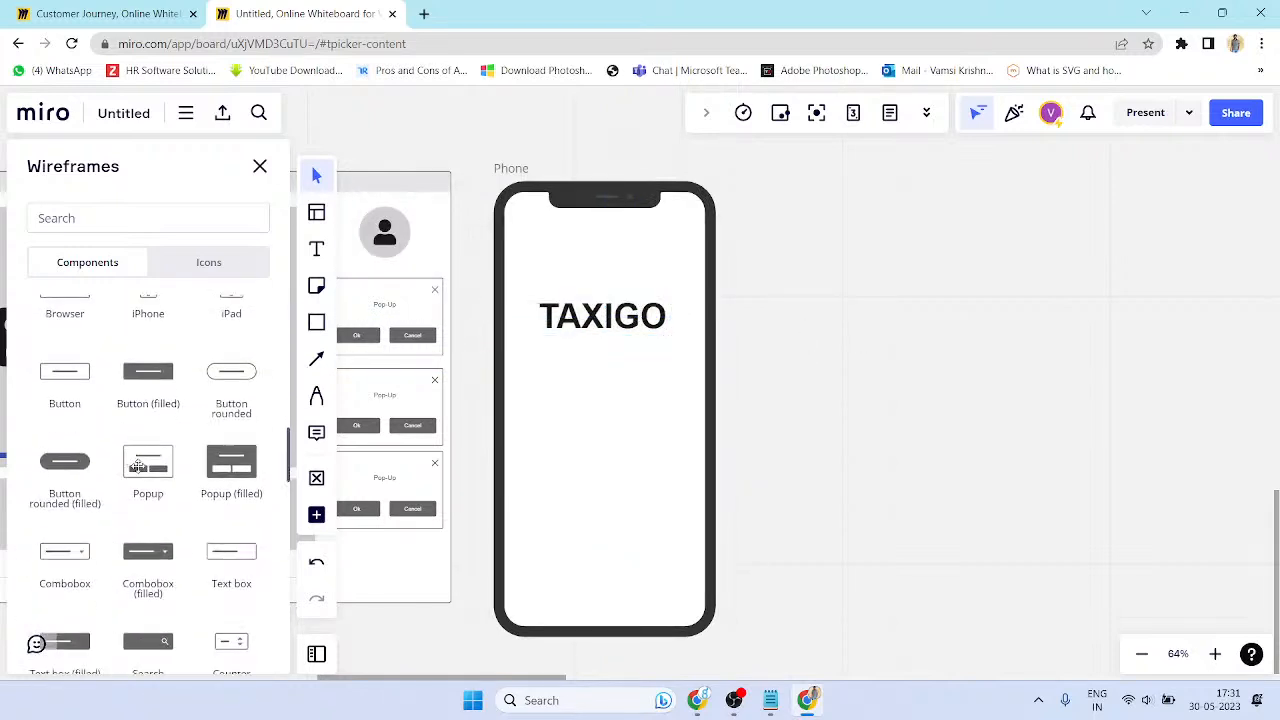
{"action": "left_click_drag", "start_coordinate": [82, 384], "coordinate": [586, 392]}
{"action": "key", "text": "ctrl+z"}
{"action": "scroll", "coordinate": [183, 410], "scroll_direction": "down", "scroll_amount": 2}
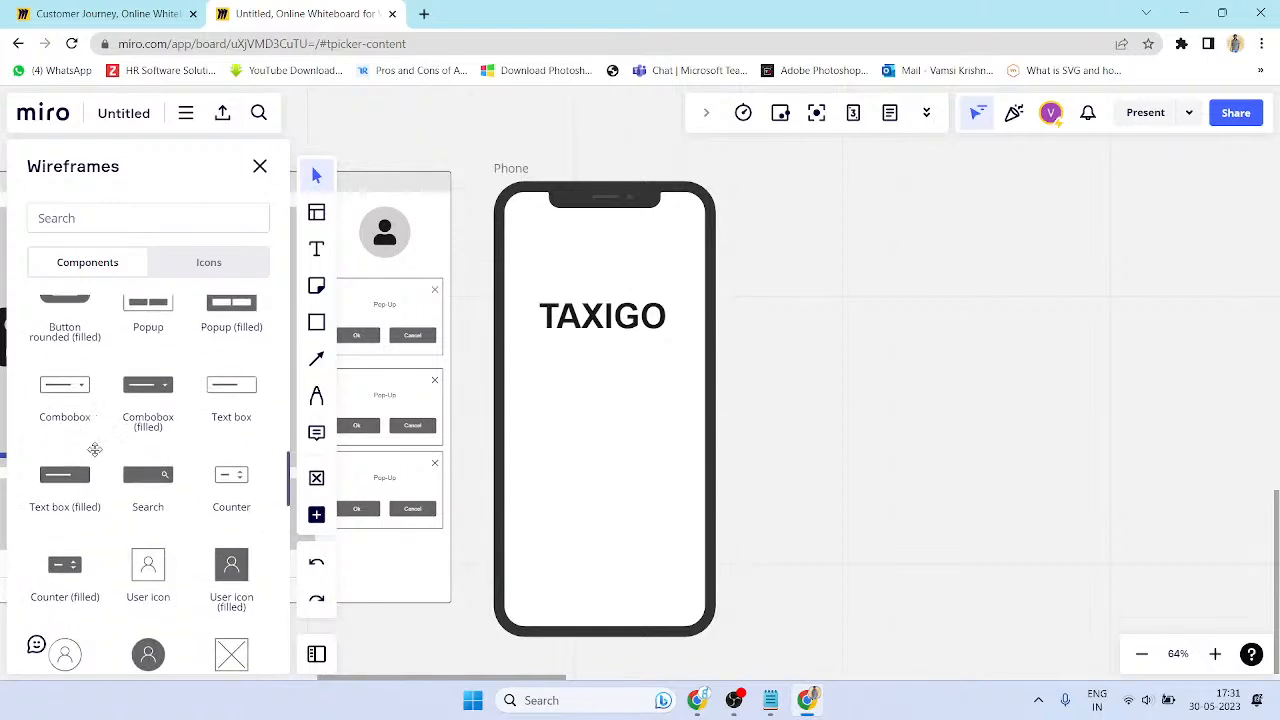
{"action": "left_click_drag", "start_coordinate": [90, 494], "coordinate": [590, 372]}
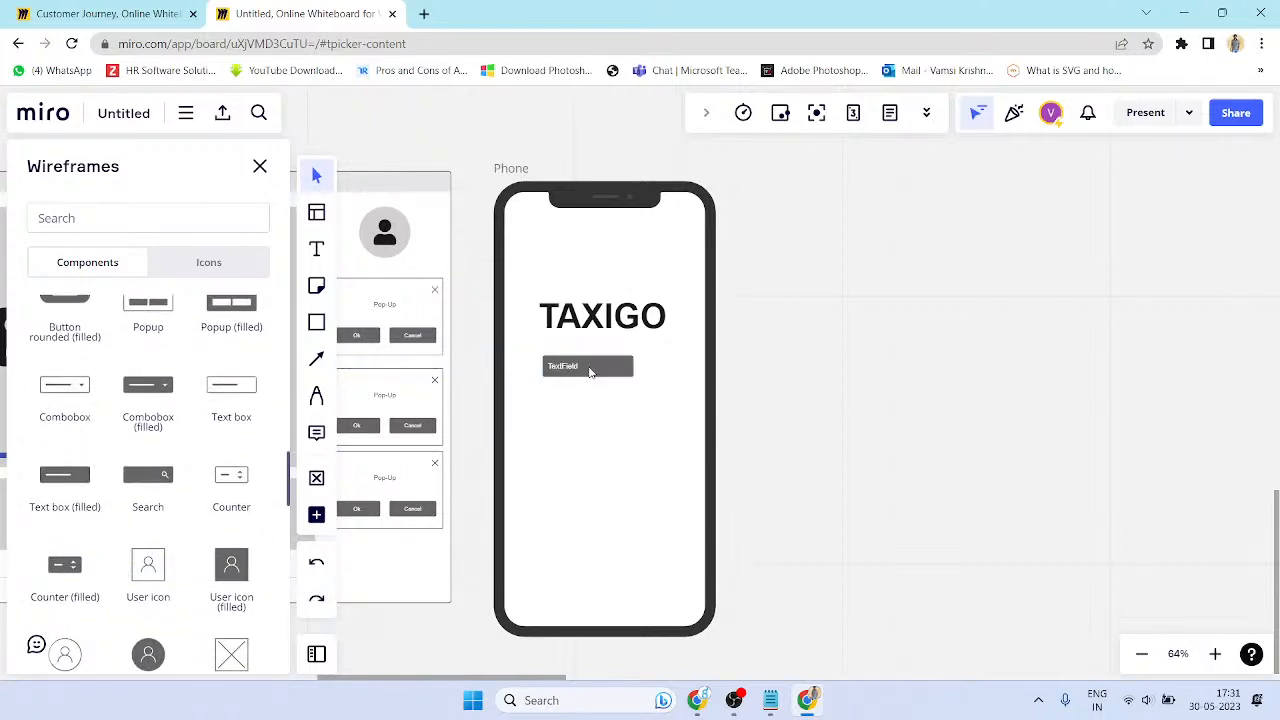
{"action": "double_click", "coordinate": [585, 368]}
{"action": "type", "text": "us"}
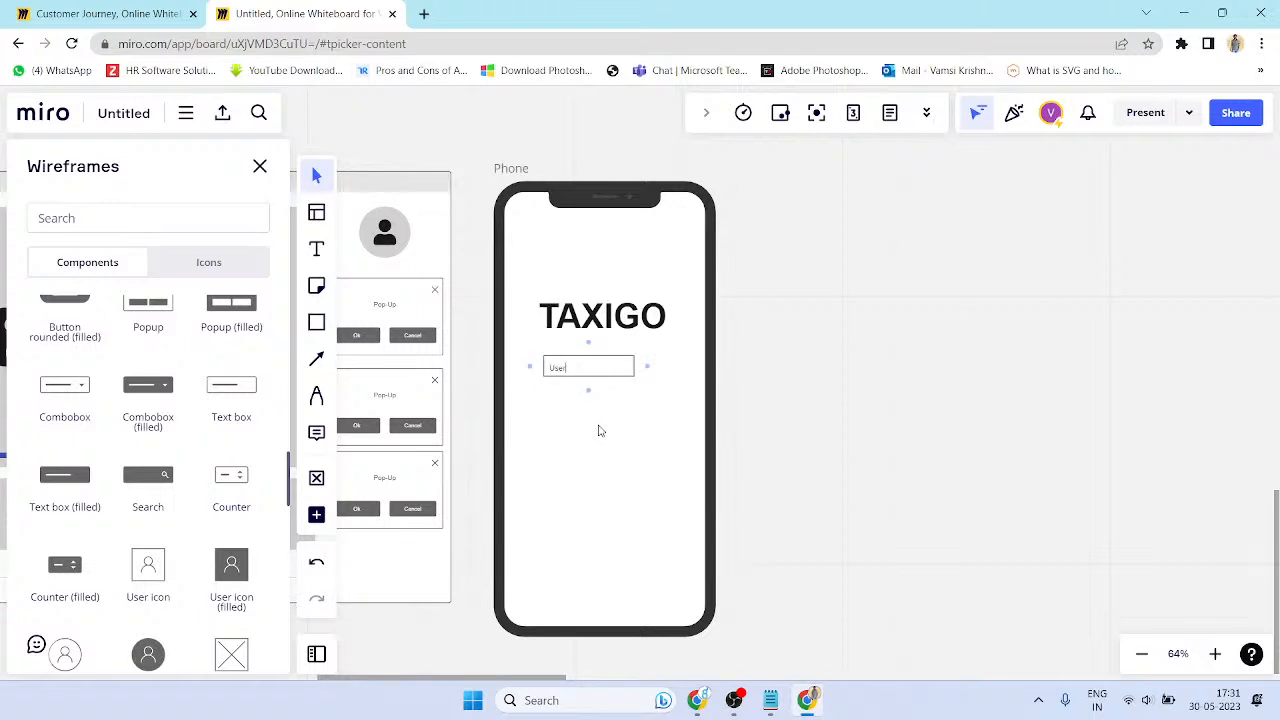
{"action": "left_click", "coordinate": [863, 405]}
- Enlarge the User field and relabel the copy below it 'Password'
{"action": "left_click", "coordinate": [615, 375]}
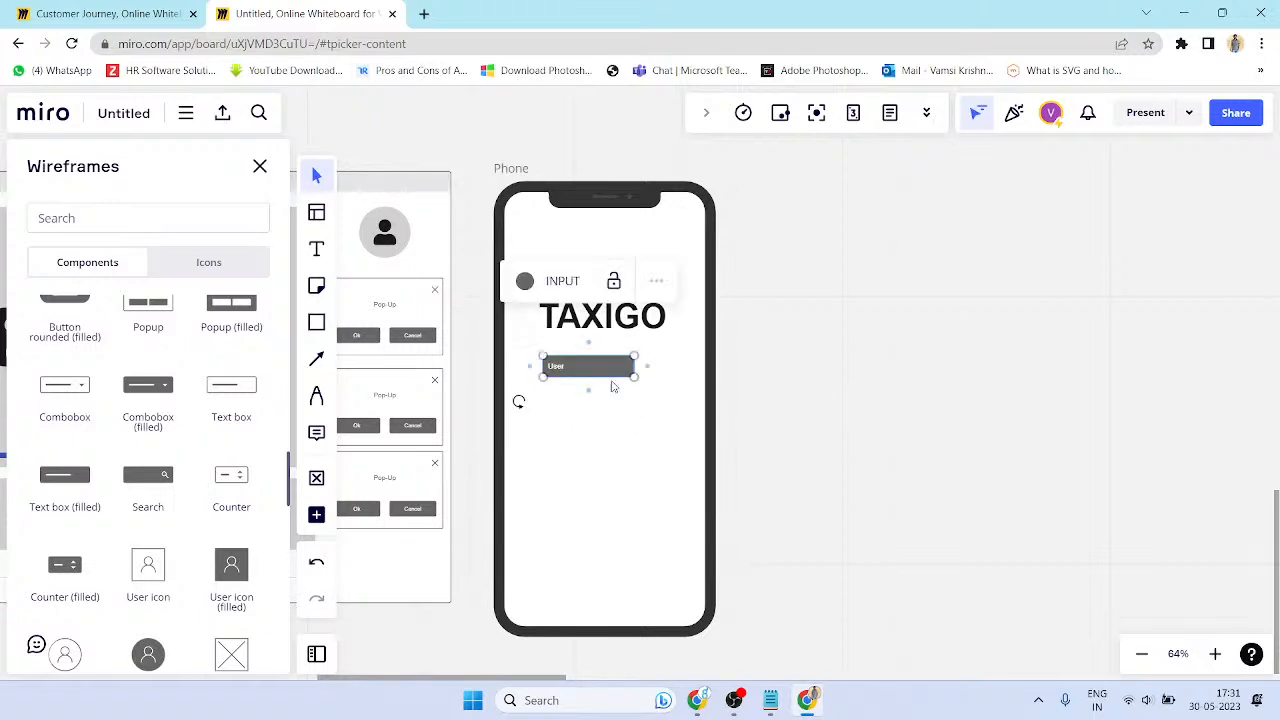
{"action": "scroll", "coordinate": [614, 380], "scroll_direction": "up", "scroll_amount": 3}
{"action": "left_click_drag", "start_coordinate": [643, 364], "coordinate": [632, 420]}
{"action": "double_click", "coordinate": [629, 416]}
{"action": "key", "text": "ctrl+a"}
{"action": "type", "text": "Password"}
{"action": "key", "text": "Escape"}
{"action": "key", "text": "Escape"}
{"action": "double_click", "coordinate": [549, 368]}
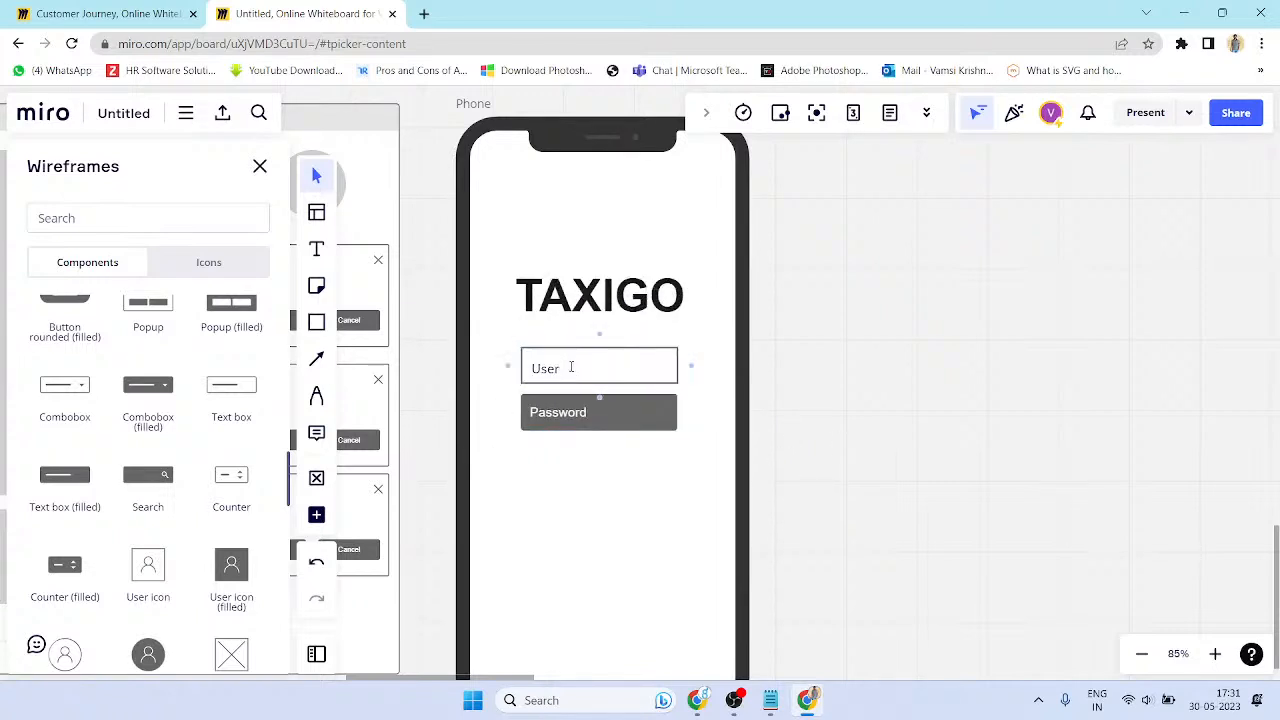
- Confirm the 'Username' label and add a 'Login' field below Password
{"action": "left_click", "coordinate": [816, 462]}
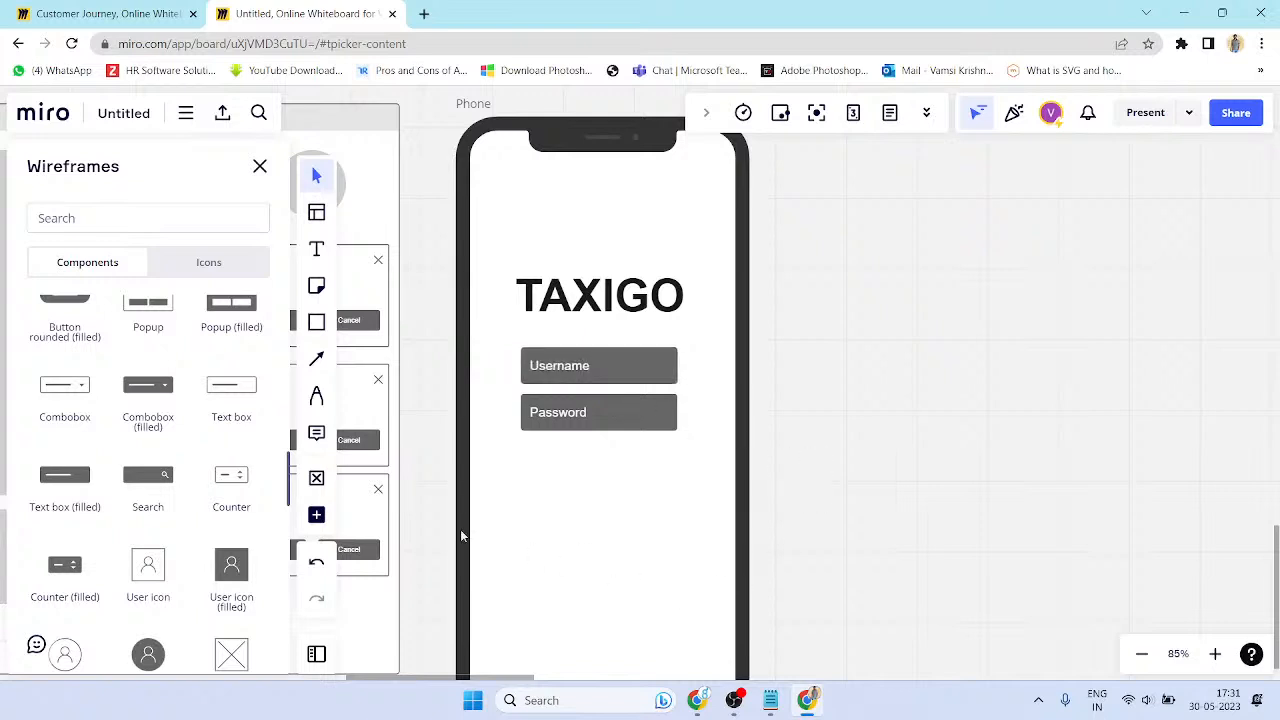
{"action": "left_click_drag", "start_coordinate": [64, 487], "coordinate": [594, 470]}
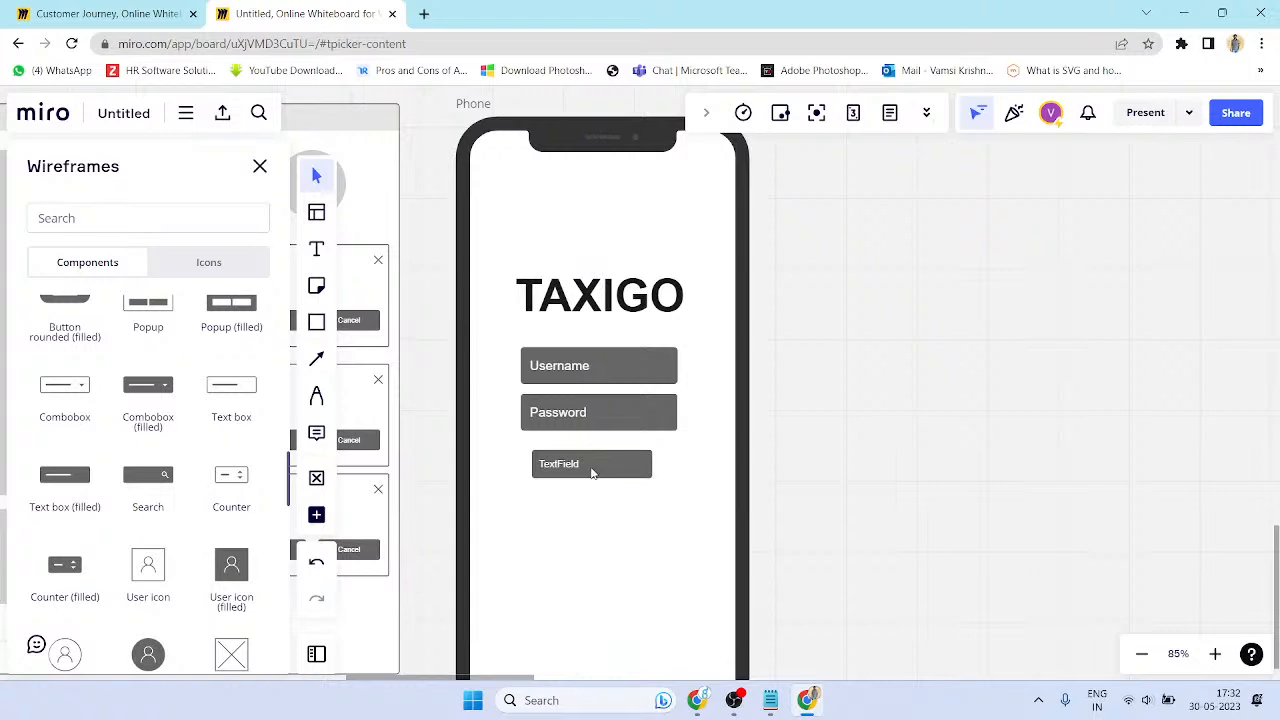
{"action": "double_click", "coordinate": [594, 468]}
{"action": "key", "text": "ctrl+a"}
{"action": "type", "text": "Log"}
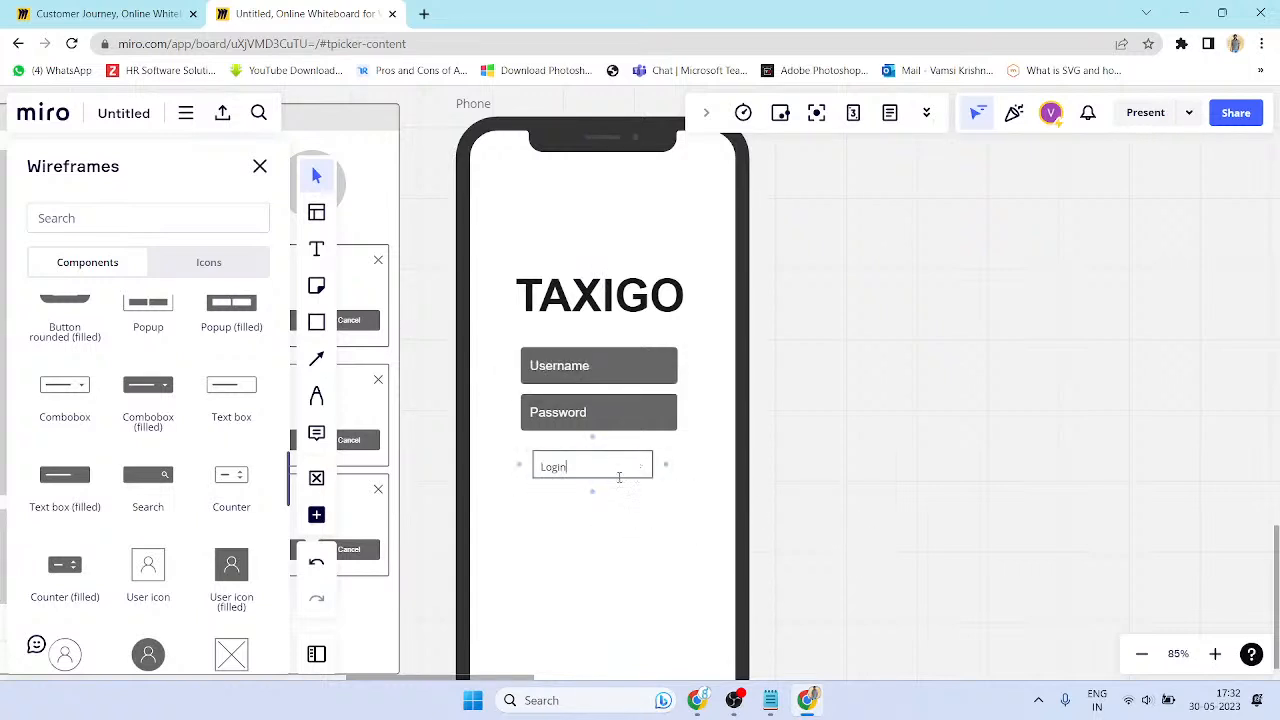
{"action": "key", "text": "Escape"}
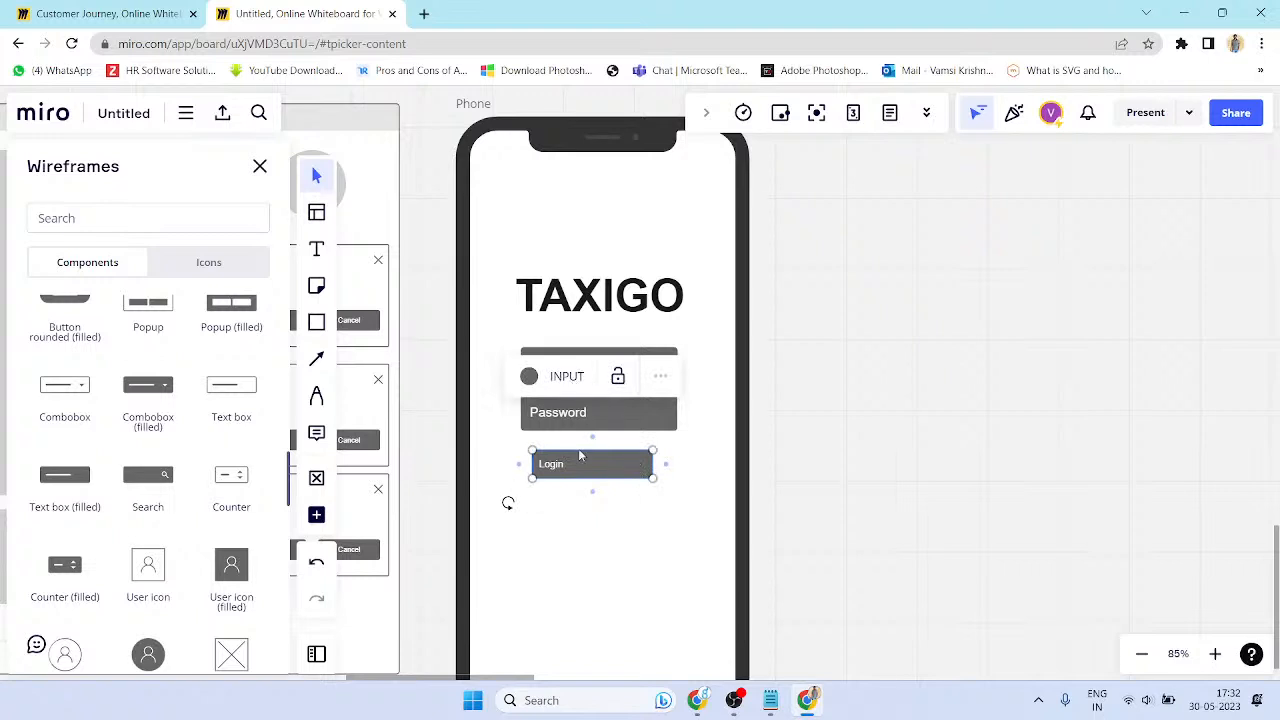
- Make the Login box red
{"action": "left_click", "coordinate": [531, 377]}
{"action": "left_click", "coordinate": [579, 423]}
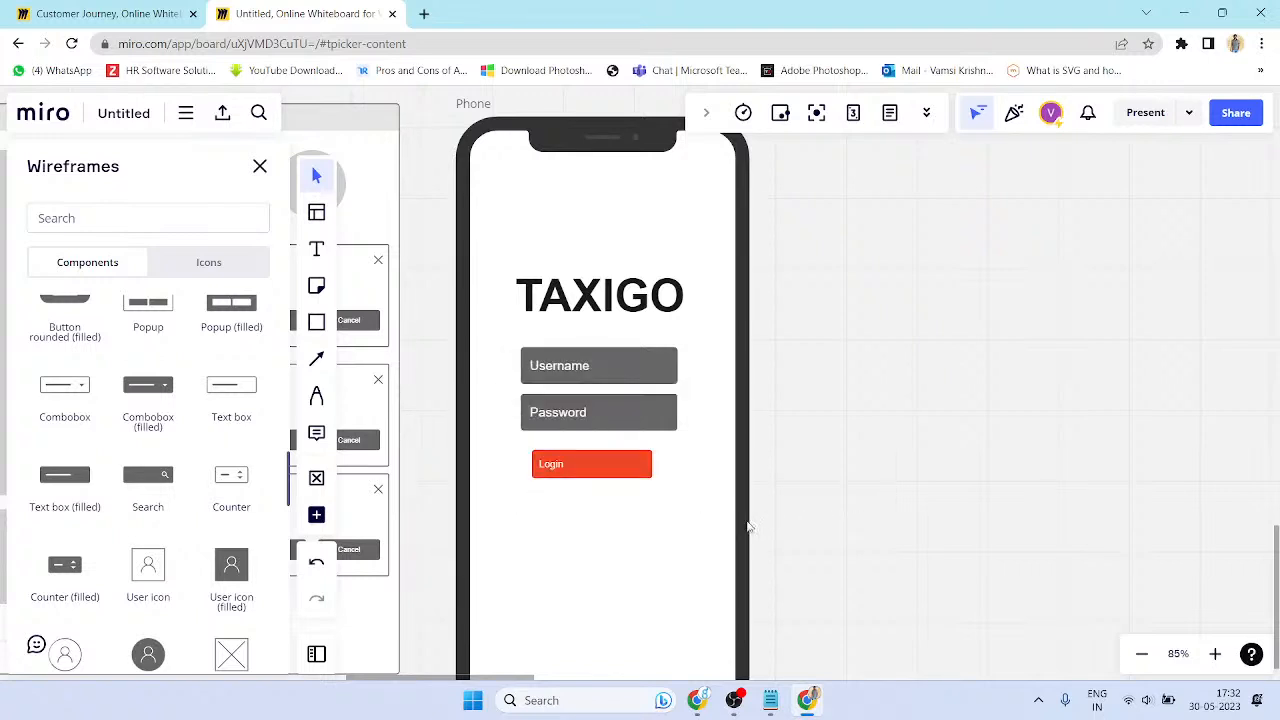
{"action": "double_click", "coordinate": [557, 465]}
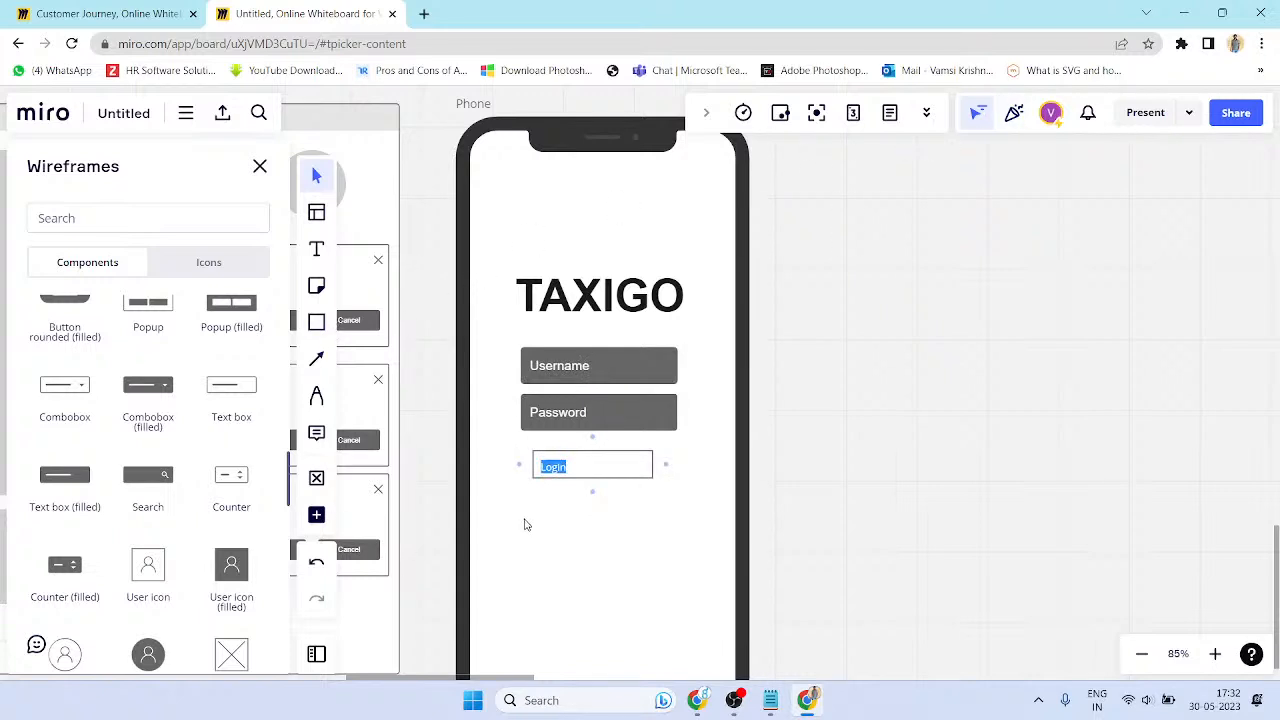
{"action": "key", "text": "ctrl+t"}
{"action": "key", "text": "ctrl+w"}
{"action": "left_click", "coordinate": [738, 466]}
- Lock and unlock the Login button and browse its action menus
{"action": "left_click", "coordinate": [846, 523]}
{"action": "left_click", "coordinate": [626, 468]}
{"action": "left_click", "coordinate": [619, 378]}
{"action": "left_click", "coordinate": [608, 382]}
{"action": "left_click", "coordinate": [665, 385]}
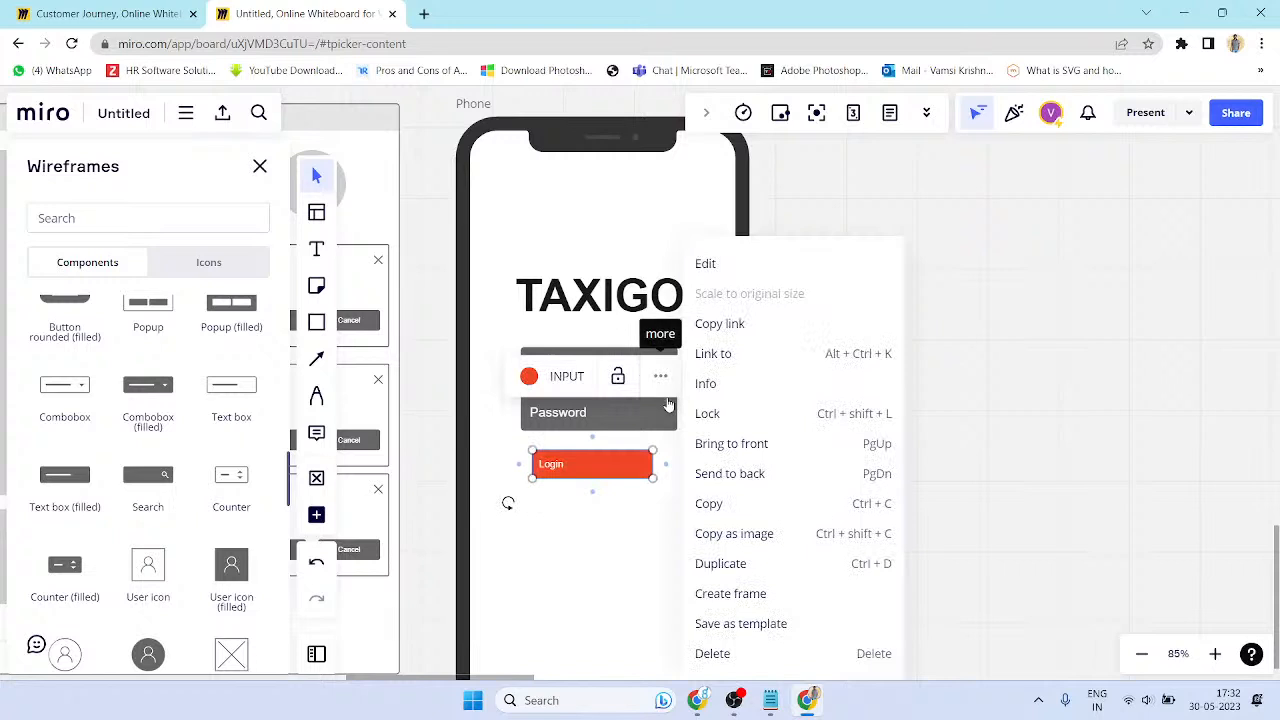
{"action": "right_click", "coordinate": [568, 486]}
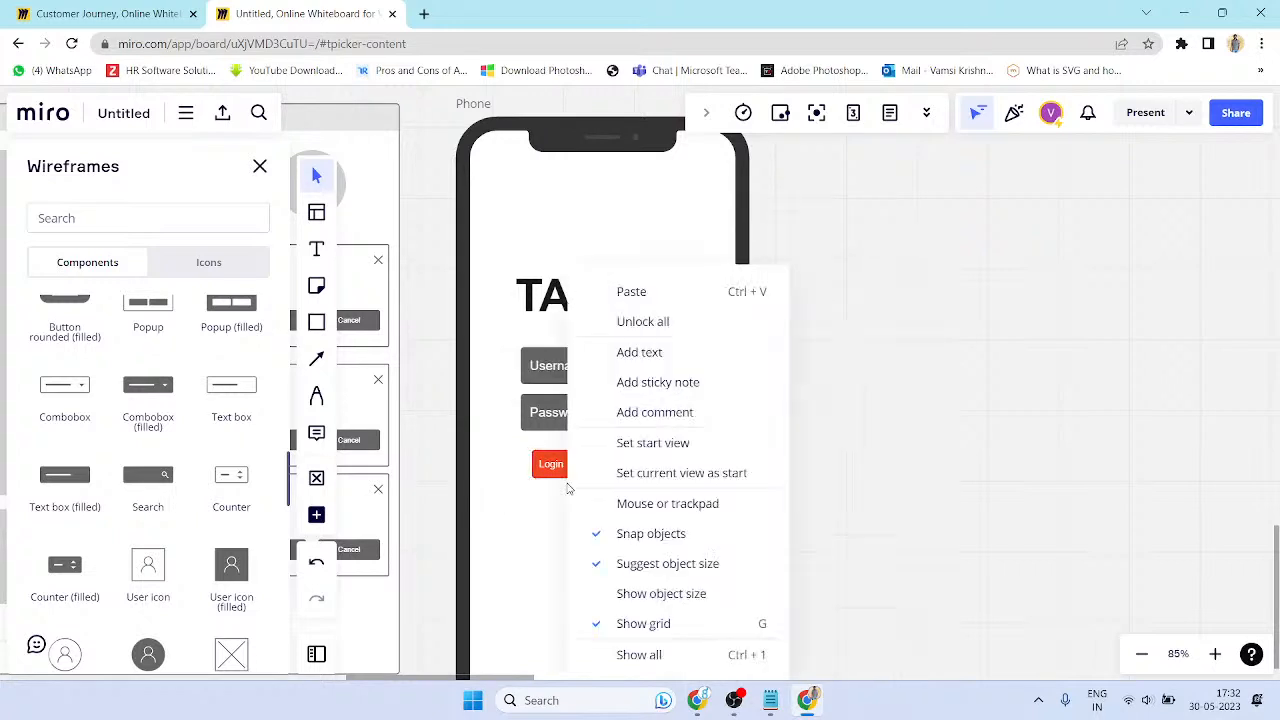
{"action": "left_click", "coordinate": [539, 479]}
{"action": "left_click", "coordinate": [921, 515]}
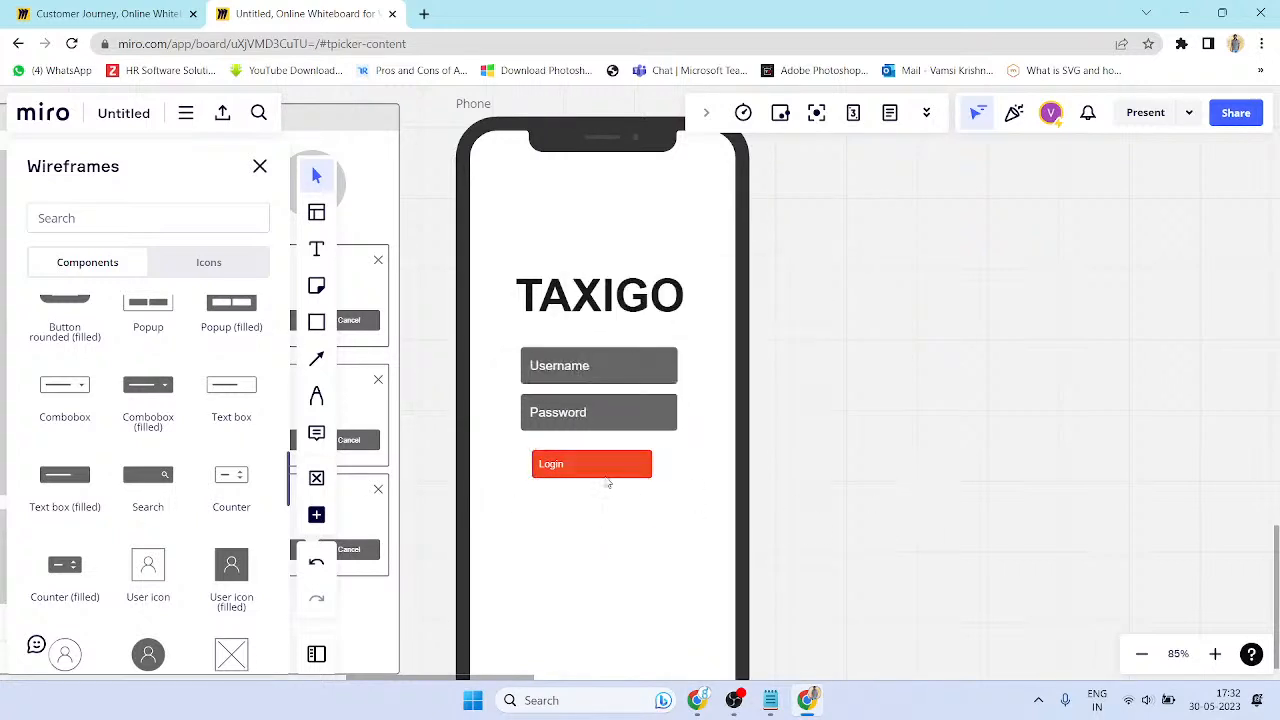
{"action": "left_click", "coordinate": [607, 478]}
{"action": "scroll", "coordinate": [640, 489], "scroll_direction": "down", "scroll_amount": 3}
{"action": "scroll", "coordinate": [640, 489], "scroll_direction": "up", "scroll_amount": 6}
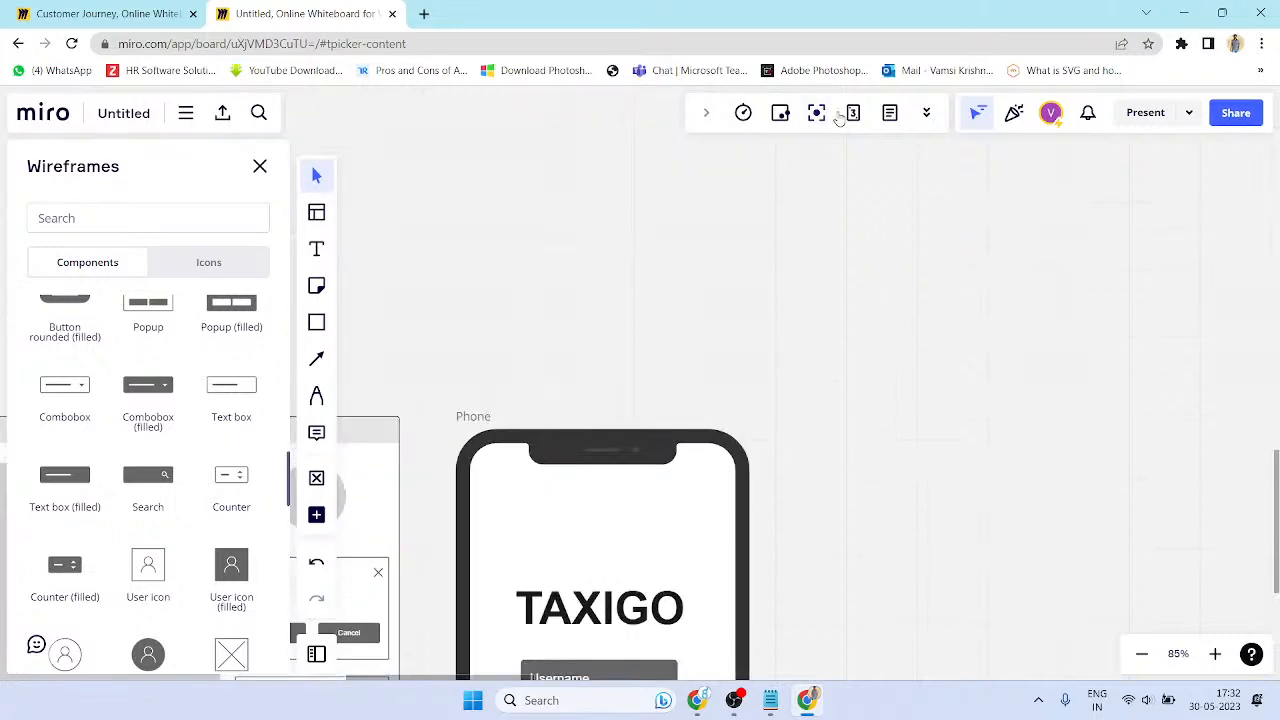
{"action": "scroll", "coordinate": [506, 397], "scroll_direction": "down", "scroll_amount": 5}
{"action": "left_click", "coordinate": [186, 113]}
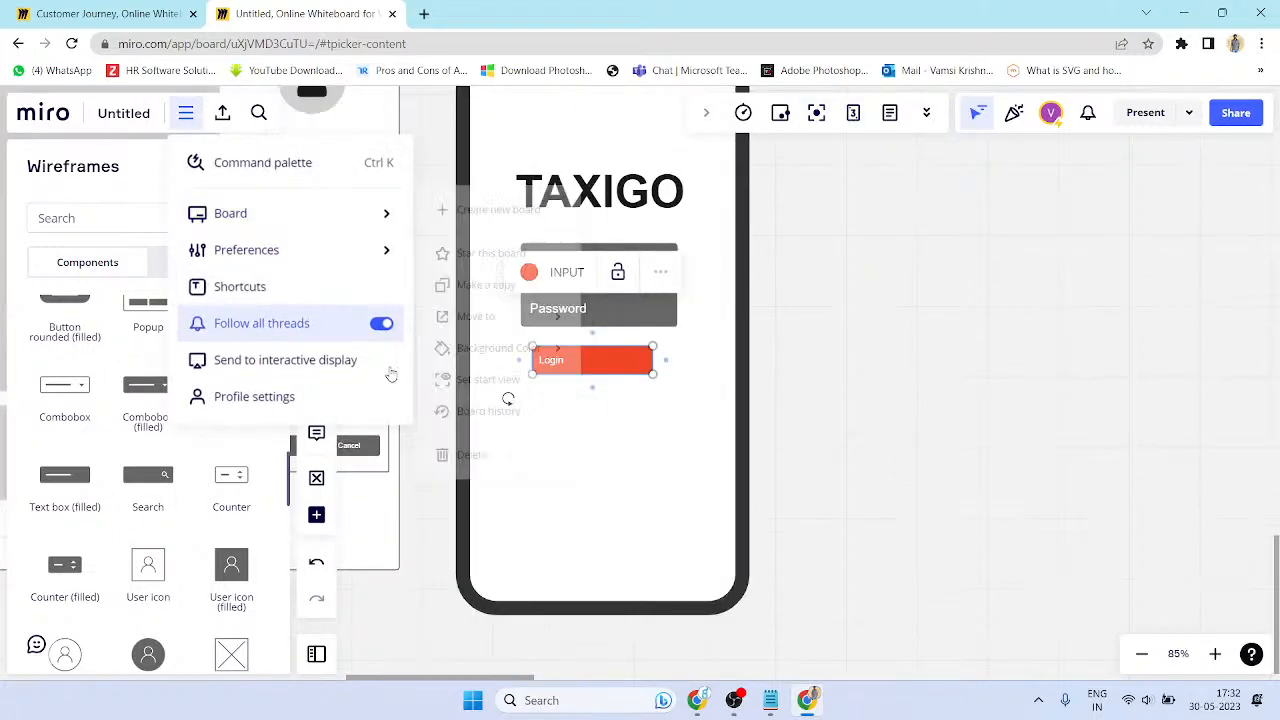
- Resize the Login button slightly larger beneath the Password field
{"action": "double_click", "coordinate": [567, 361]}
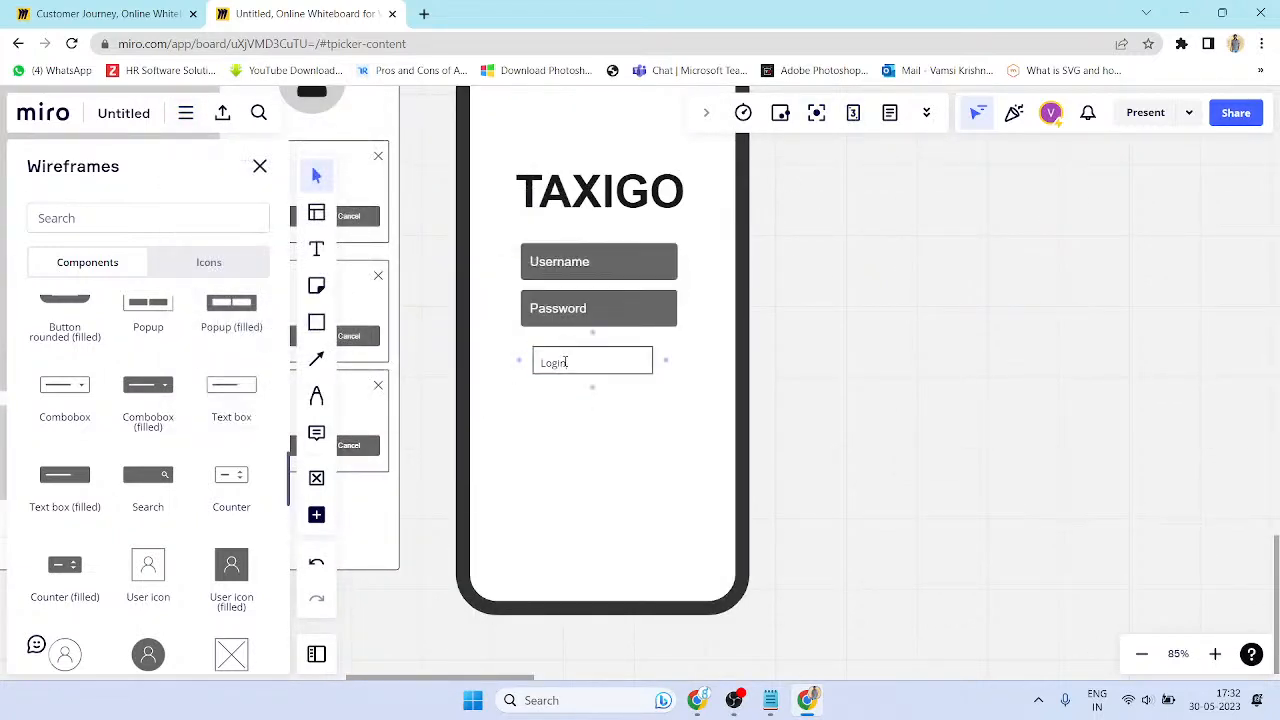
{"action": "left_click", "coordinate": [577, 316]}
{"action": "double_click", "coordinate": [574, 312]}
{"action": "key", "text": "ctrl+a"}
{"action": "left_click", "coordinate": [596, 355]}
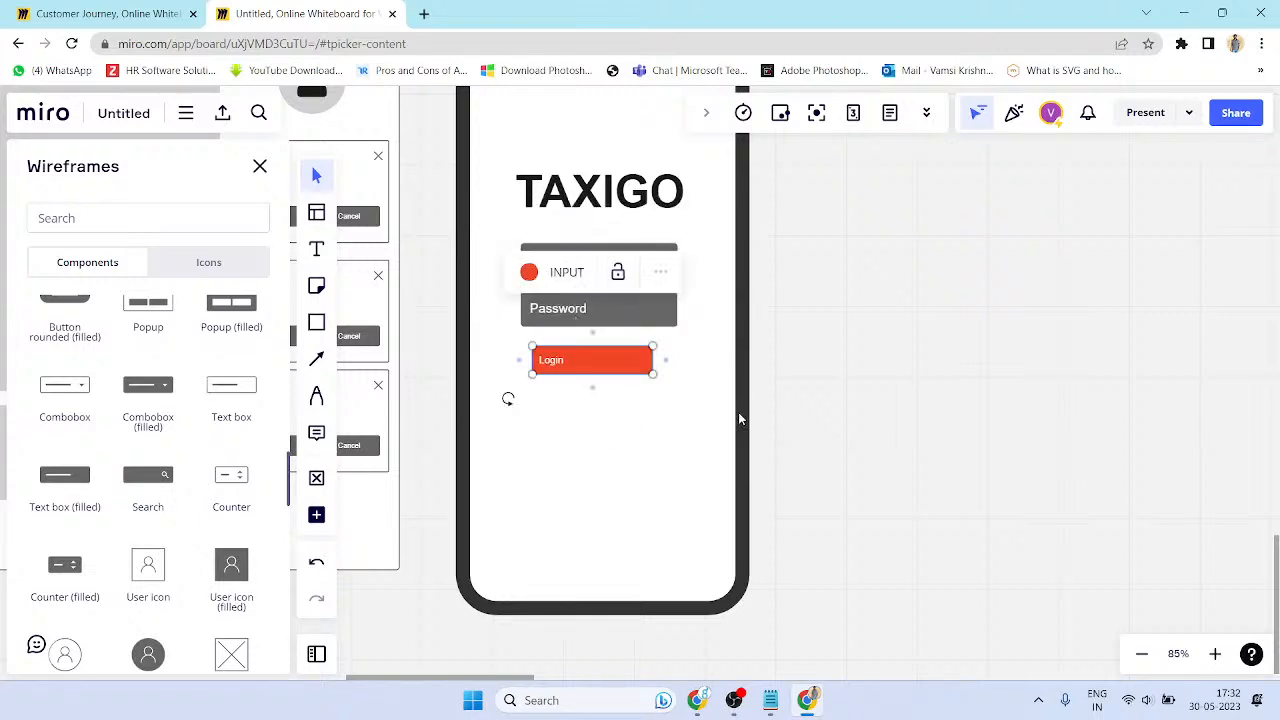
{"action": "scroll", "coordinate": [741, 410], "scroll_direction": "down", "scroll_amount": 3}
{"action": "left_click_drag", "start_coordinate": [672, 377], "coordinate": [640, 422]}
{"action": "left_click", "coordinate": [789, 369]}
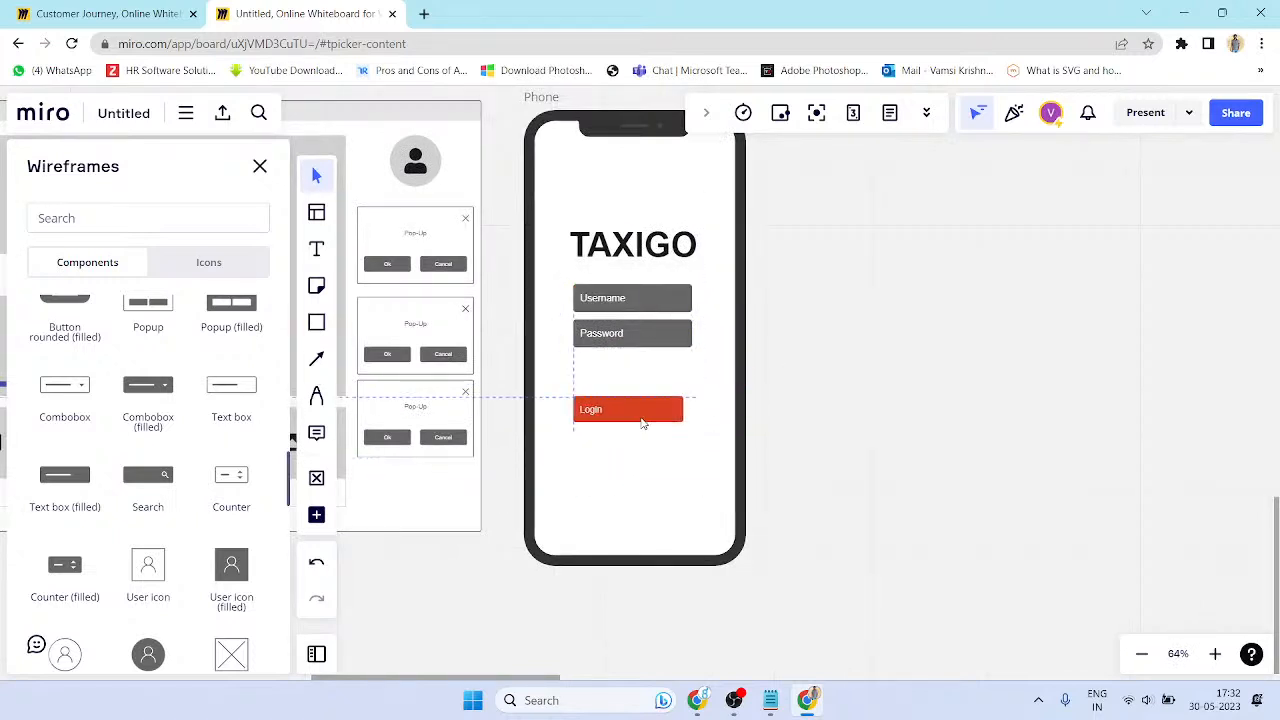
{"action": "scroll", "coordinate": [160, 480], "scroll_direction": "down", "scroll_amount": 5}
{"action": "left_click", "coordinate": [636, 417]}
- Delete the Login button and start sharing, which prompts for a board title
{"action": "key", "text": "Delete"}
{"action": "scroll", "coordinate": [593, 336], "scroll_direction": "up", "scroll_amount": 3}
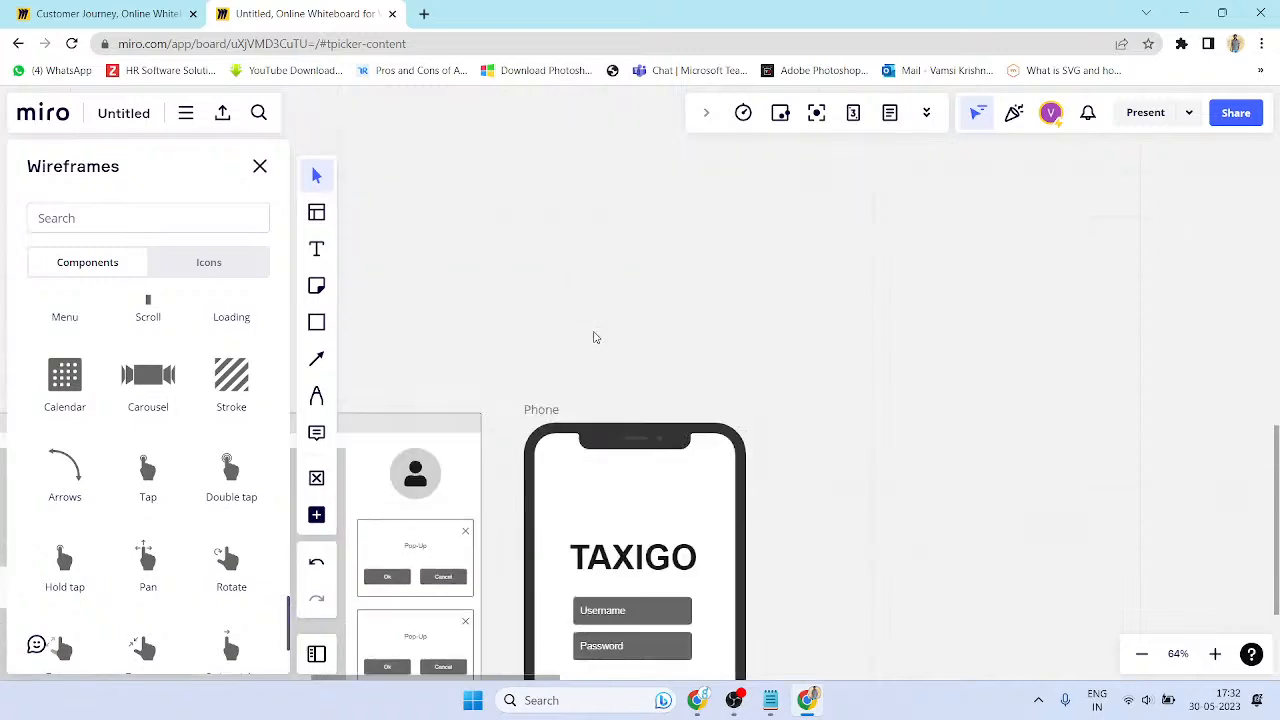
{"action": "scroll", "coordinate": [581, 321], "scroll_direction": "down", "scroll_amount": 2}
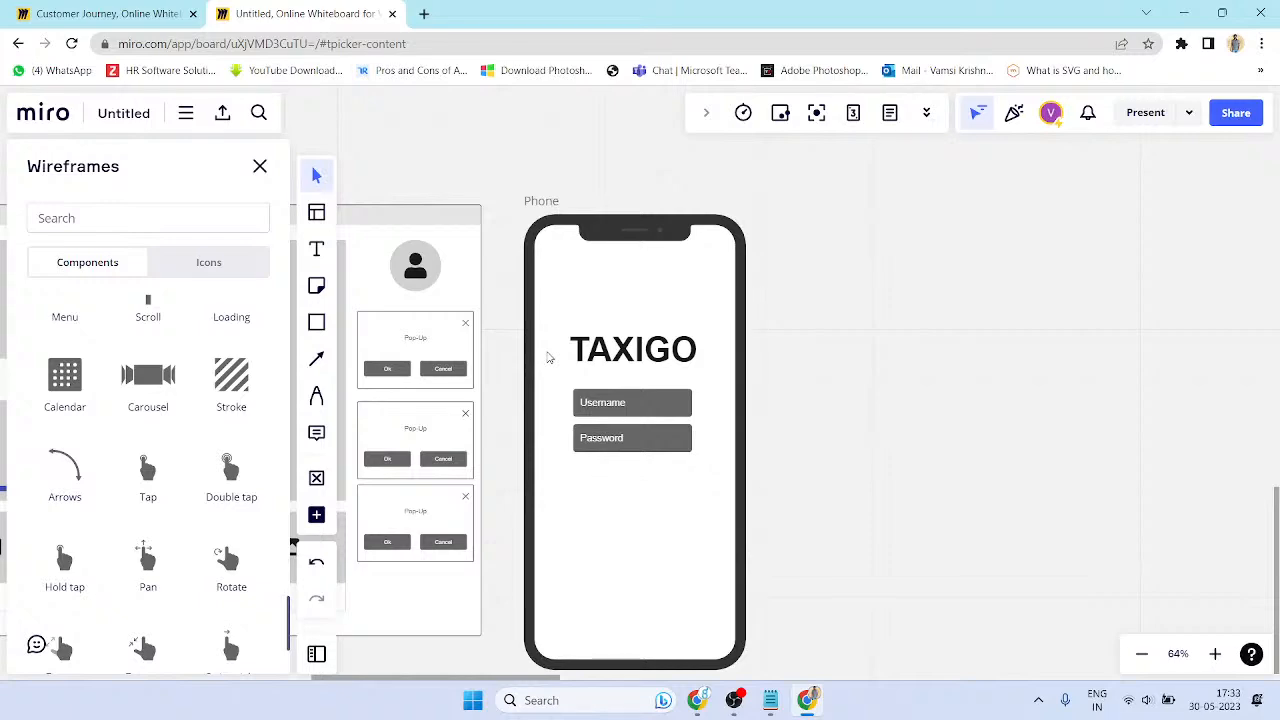
{"action": "left_click", "coordinate": [1236, 113]}
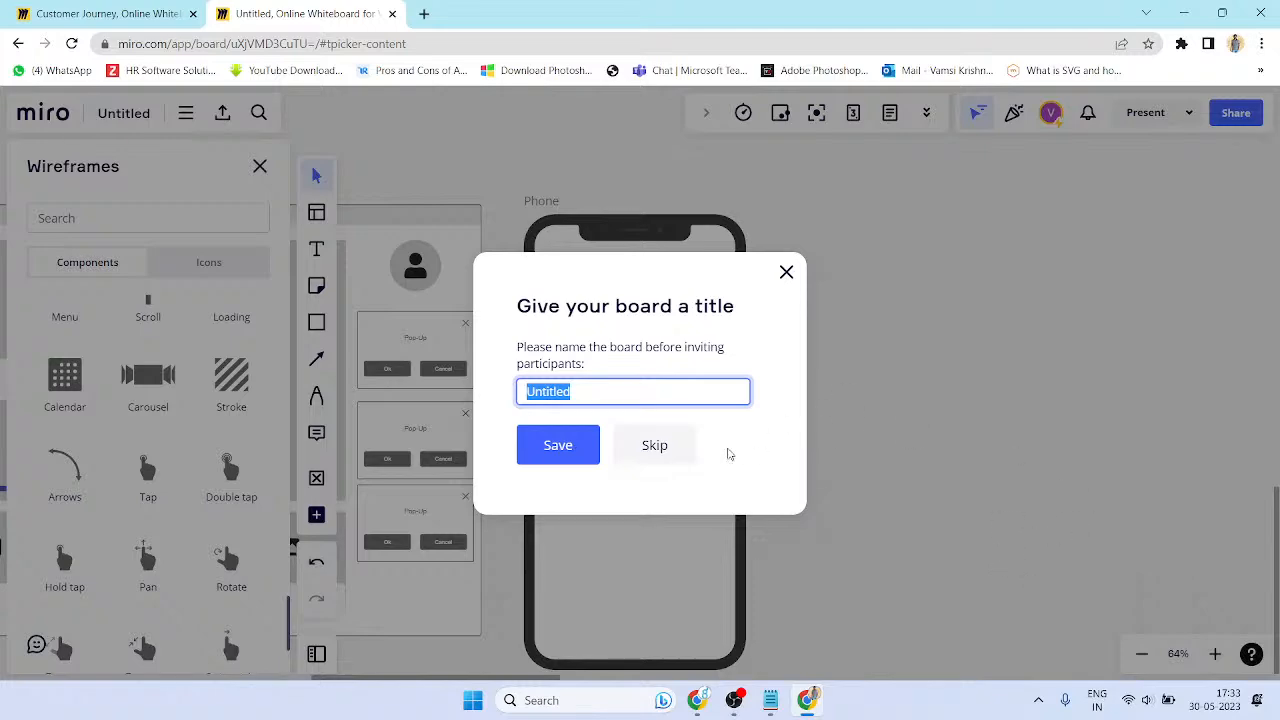
- Close the board-title prompt and the Share dialog without renaming the board
{"action": "left_click", "coordinate": [787, 273]}
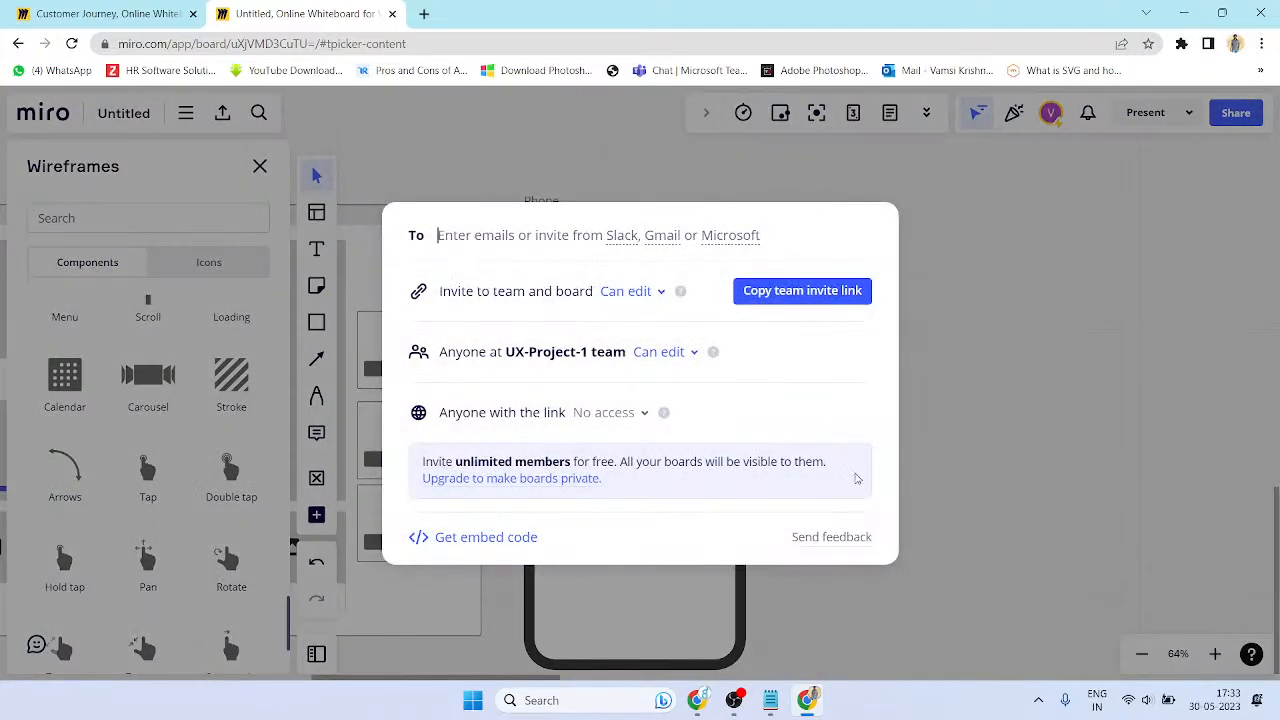
{"action": "left_click", "coordinate": [890, 490]}
{"action": "scroll", "coordinate": [814, 477], "scroll_direction": "down", "scroll_amount": 2}
{"action": "scroll", "coordinate": [800, 475], "scroll_direction": "down", "scroll_amount": 2}
- Pan the board past the hand-drawn sketch, mind map and sticky-note boards
{"action": "mouse_move", "coordinate": [342, 364]}
{"action": "left_mouse_down"}
{"action": "mouse_move", "coordinate": [540, 416]}
{"action": "mouse_move", "coordinate": [926, 430]}
{"action": "left_mouse_up"}
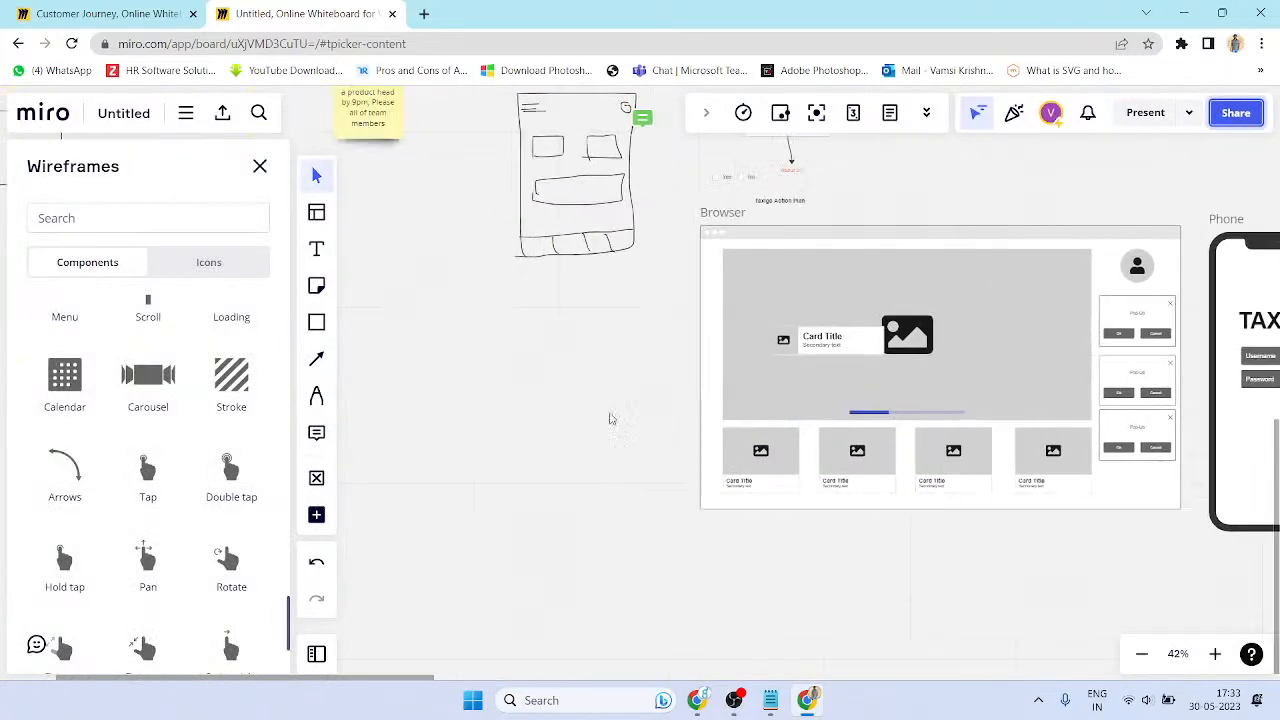
{"action": "left_click_drag", "start_coordinate": [617, 396], "coordinate": [571, 573]}
{"action": "left_click_drag", "start_coordinate": [410, 408], "coordinate": [751, 500]}
{"action": "scroll", "coordinate": [751, 503], "scroll_direction": "right", "scroll_amount": 10}
{"action": "scroll", "coordinate": [751, 503], "scroll_direction": "up", "scroll_amount": 3}
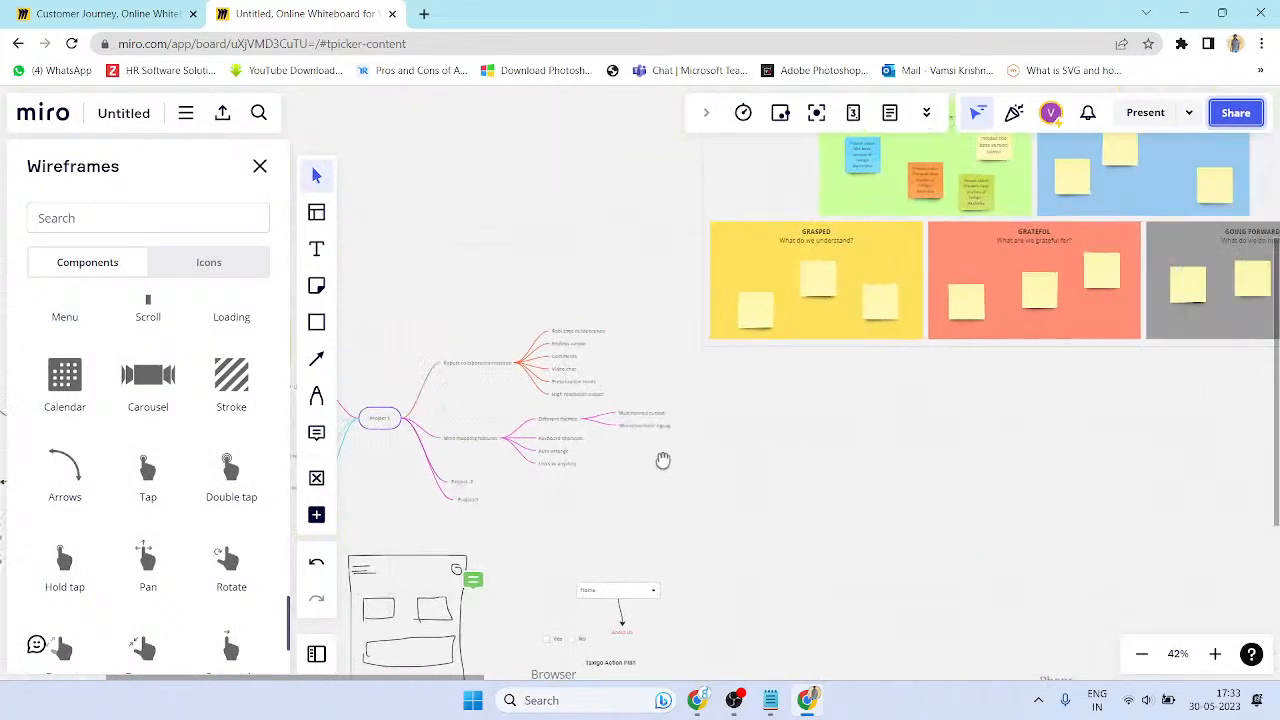
{"action": "scroll", "coordinate": [690, 410], "scroll_direction": "down", "scroll_amount": 3}
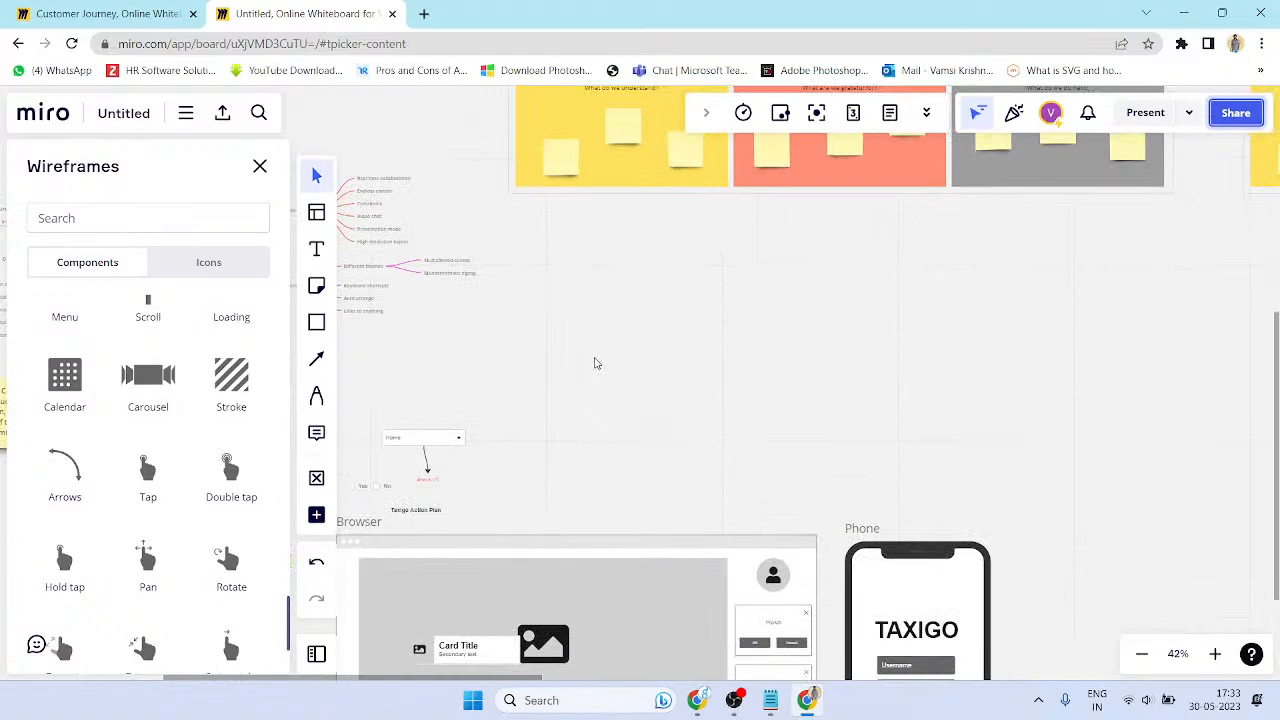
{"action": "scroll", "coordinate": [605, 368], "scroll_direction": "down", "scroll_amount": 1}
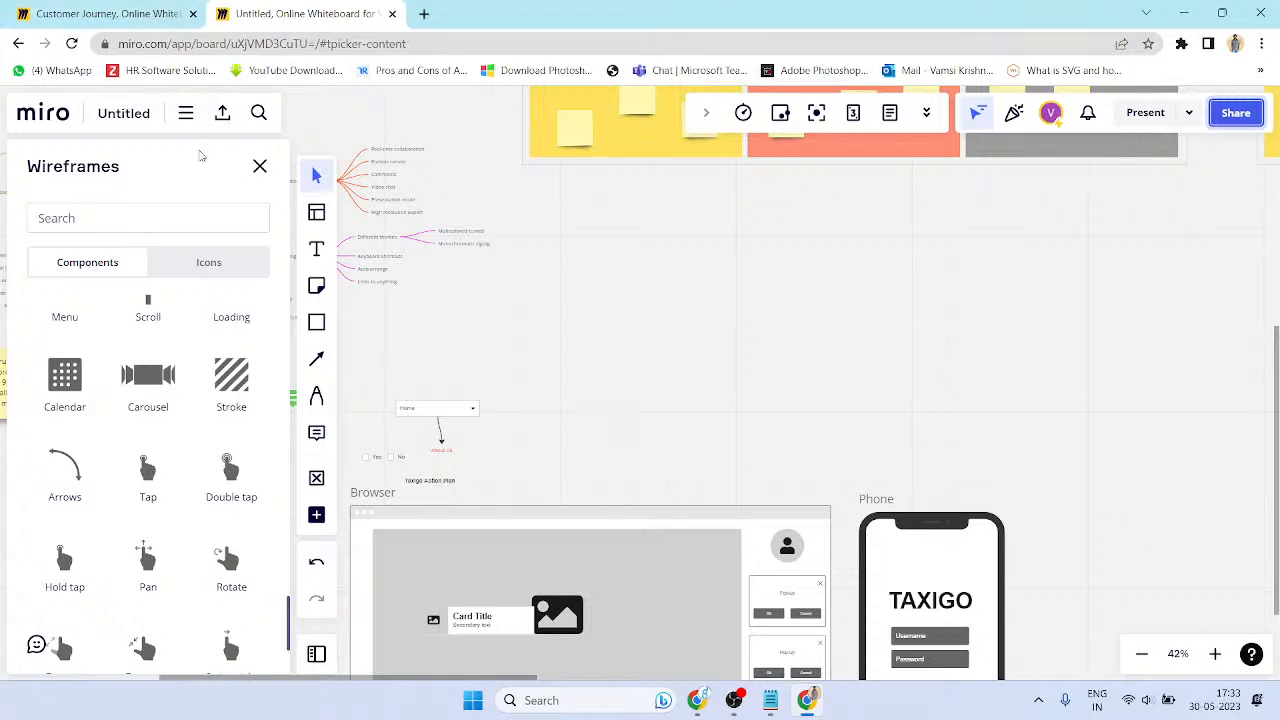
- Close the Wireframes library and zoom out to bring the retrospective boards into view
{"action": "left_click", "coordinate": [260, 166]}
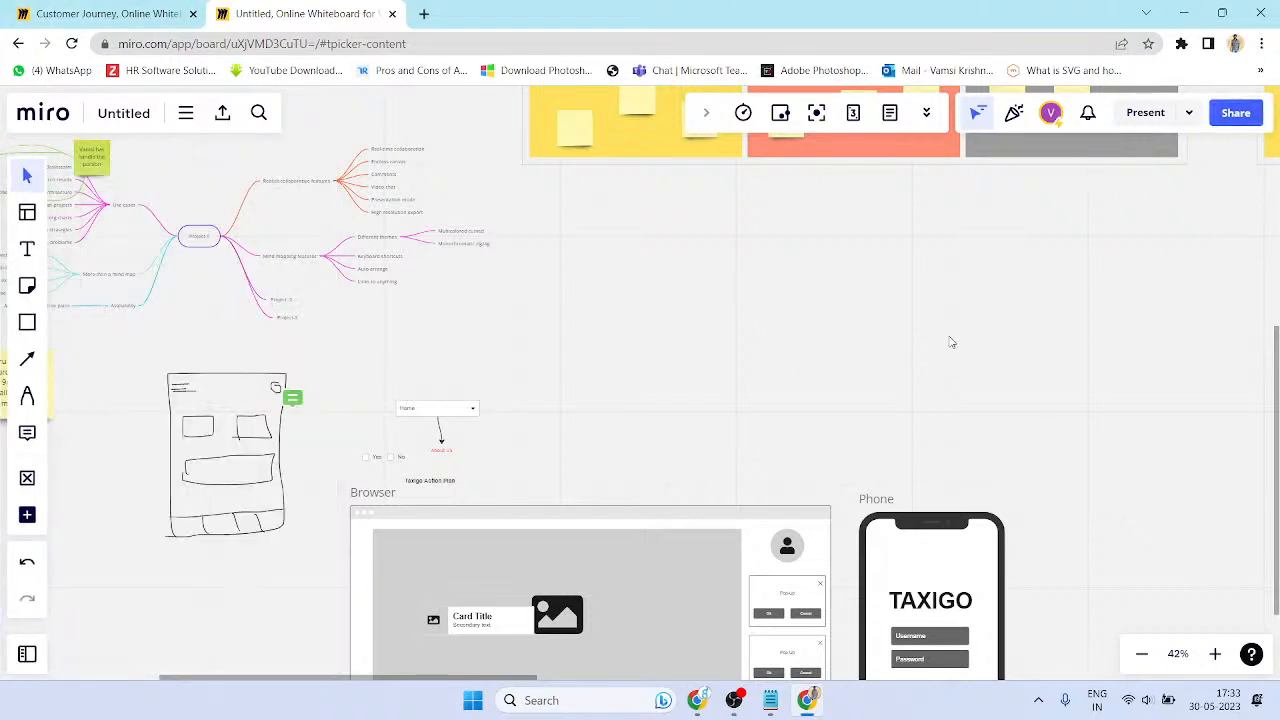
{"action": "scroll", "coordinate": [951, 342], "scroll_direction": "down", "scroll_amount": 5}
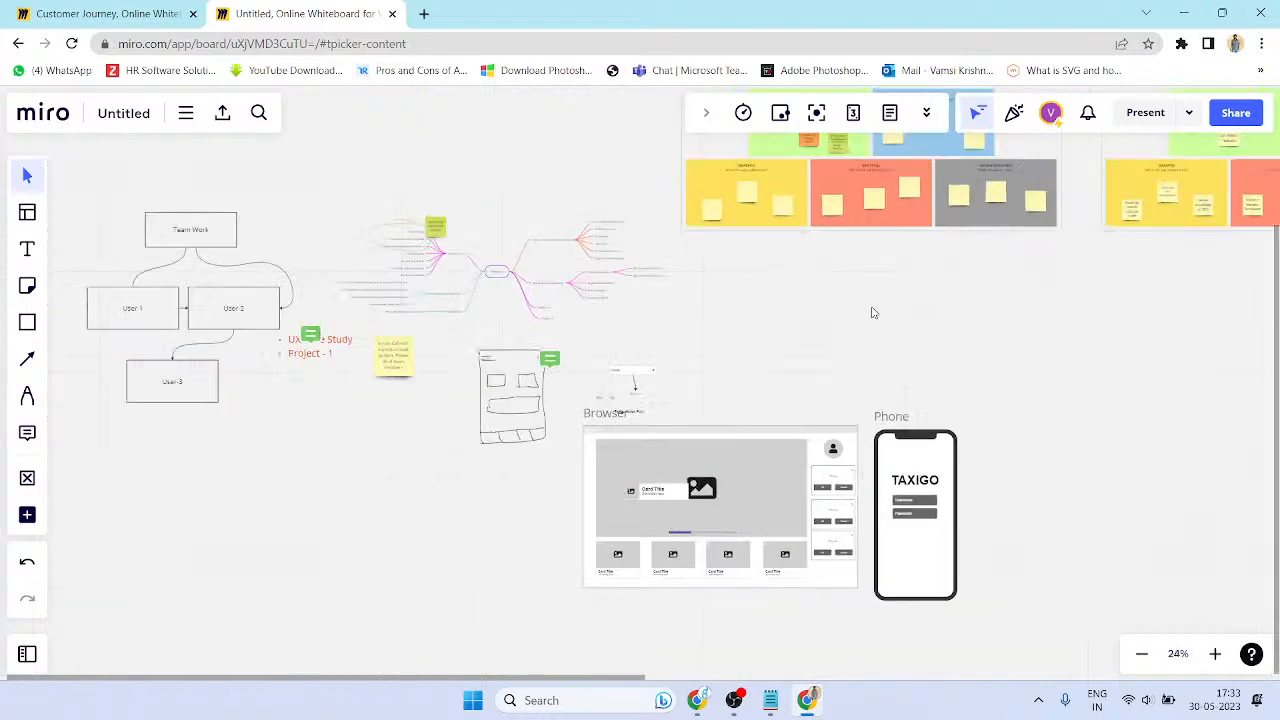
{"action": "left_click_drag", "start_coordinate": [883, 317], "coordinate": [775, 375]}
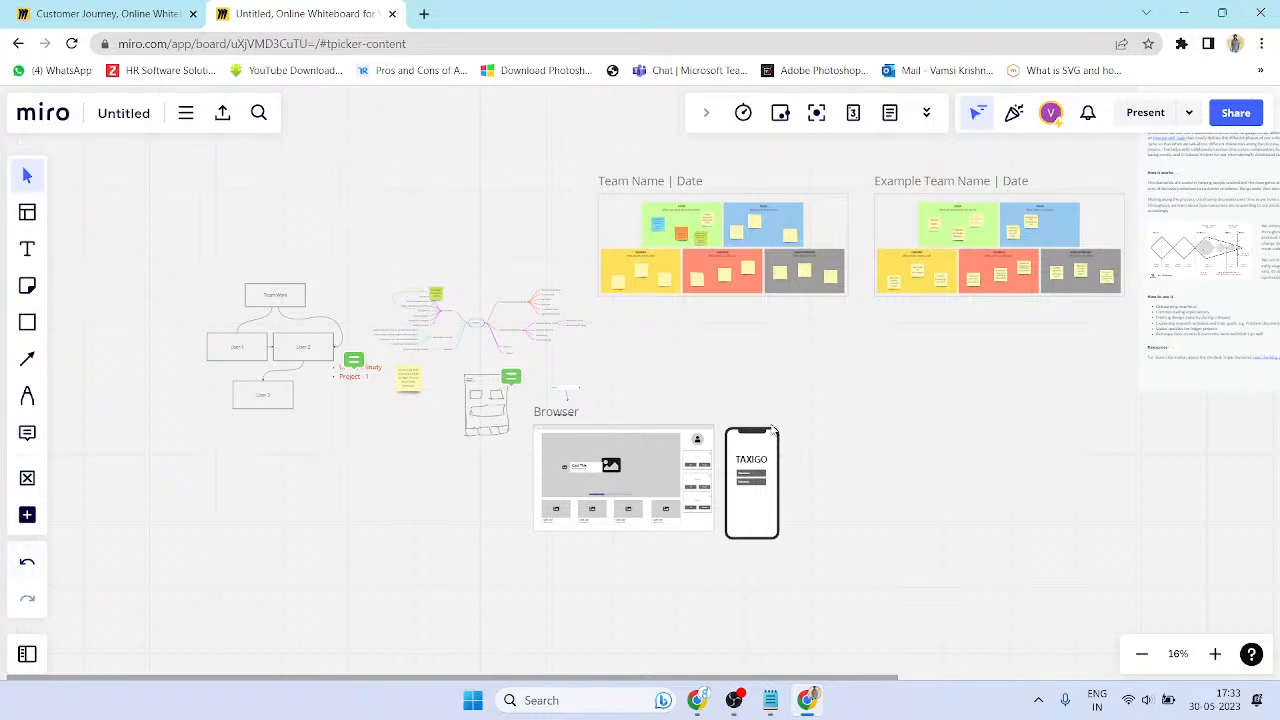
{"action": "scroll", "coordinate": [625, 370], "scroll_direction": "up", "scroll_amount": 2}
{"action": "left_click_drag", "start_coordinate": [704, 233], "coordinate": [267, 327]}
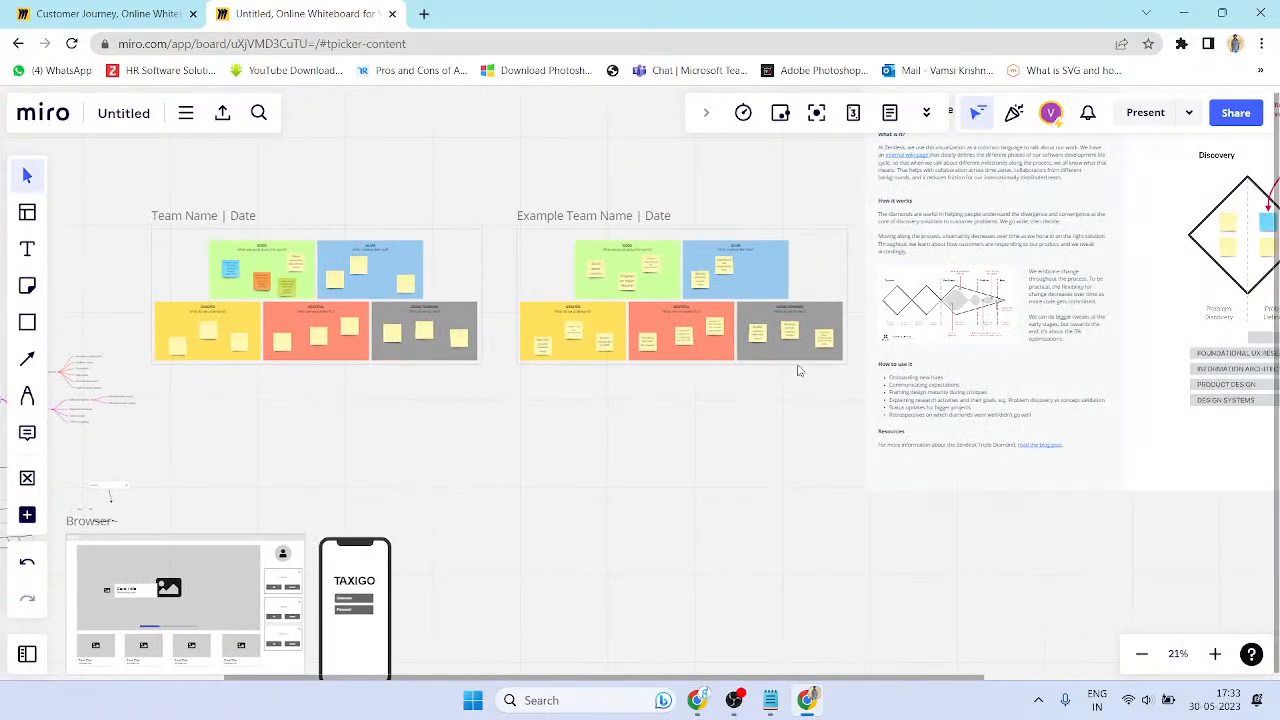
{"action": "left_click_drag", "start_coordinate": [443, 356], "coordinate": [610, 334]}
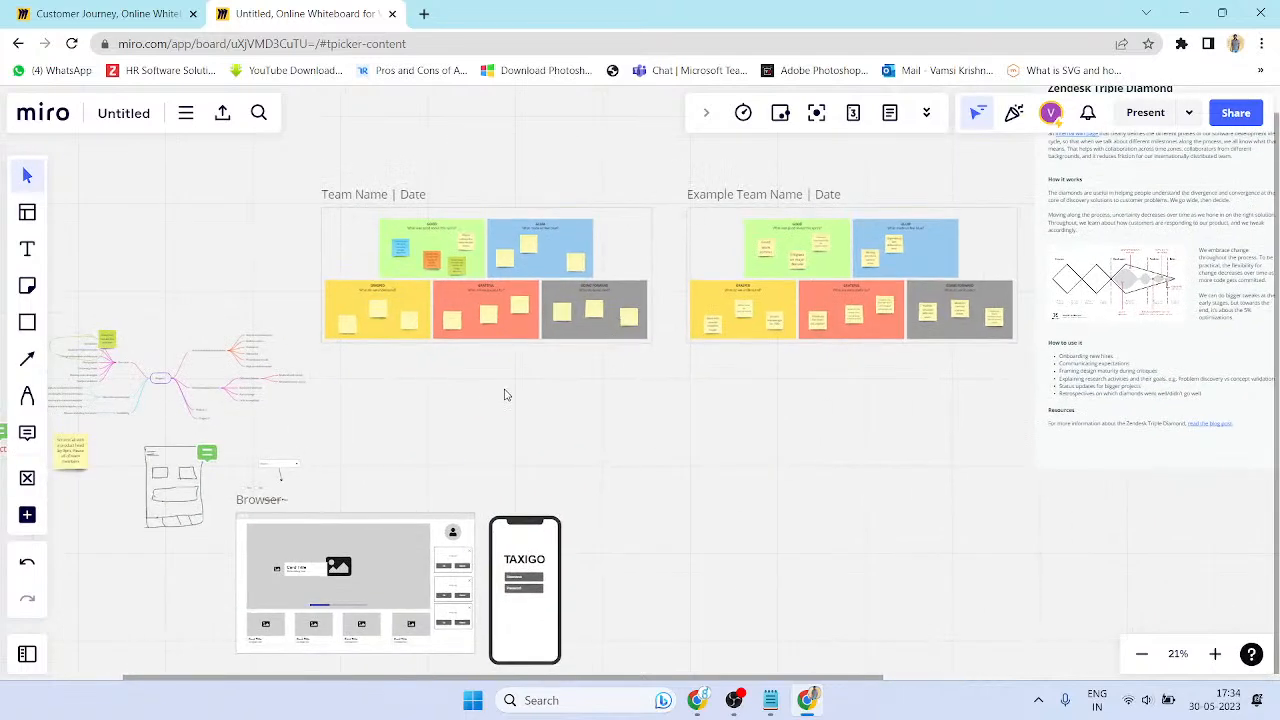
- Pan across the left-hand diagrams and the Triple Diamond text panel to review the board
{"action": "left_click_drag", "start_coordinate": [486, 394], "coordinate": [709, 380]}
{"action": "left_click_drag", "start_coordinate": [471, 533], "coordinate": [525, 511]}
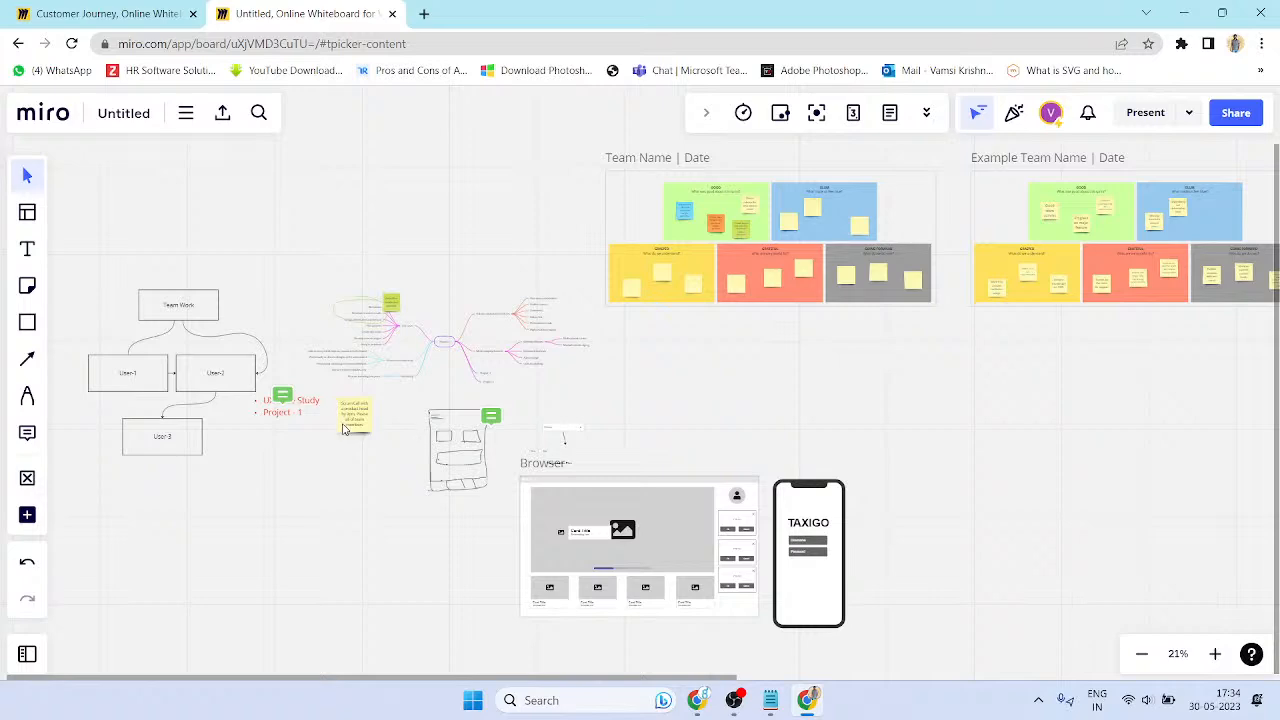
{"action": "scroll", "coordinate": [449, 360], "scroll_direction": "up", "scroll_amount": 5}
{"action": "scroll", "coordinate": [457, 337], "scroll_direction": "left", "scroll_amount": 5}
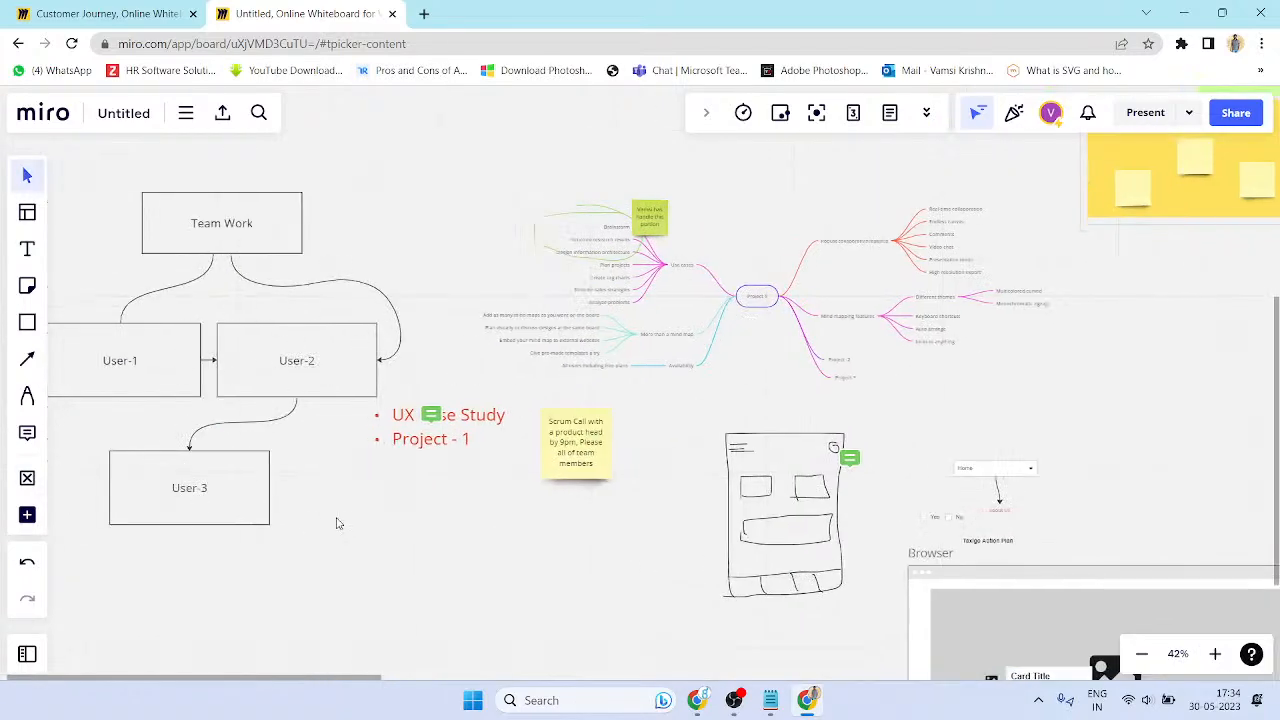
{"action": "scroll", "coordinate": [330, 515], "scroll_direction": "down", "scroll_amount": 5}
{"action": "left_click_drag", "start_coordinate": [603, 454], "coordinate": [339, 407]}
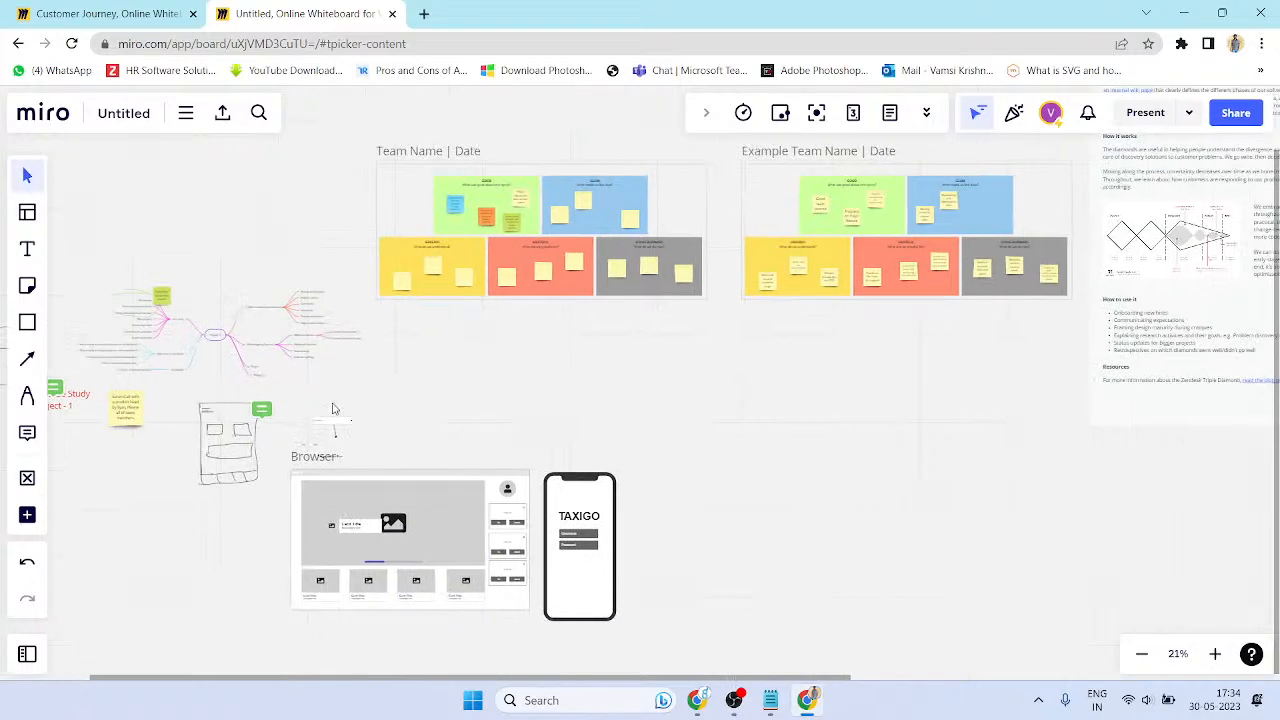
{"action": "scroll", "coordinate": [525, 471], "scroll_direction": "down", "scroll_amount": 3}
{"action": "scroll", "coordinate": [525, 471], "scroll_direction": "up", "scroll_amount": 2}
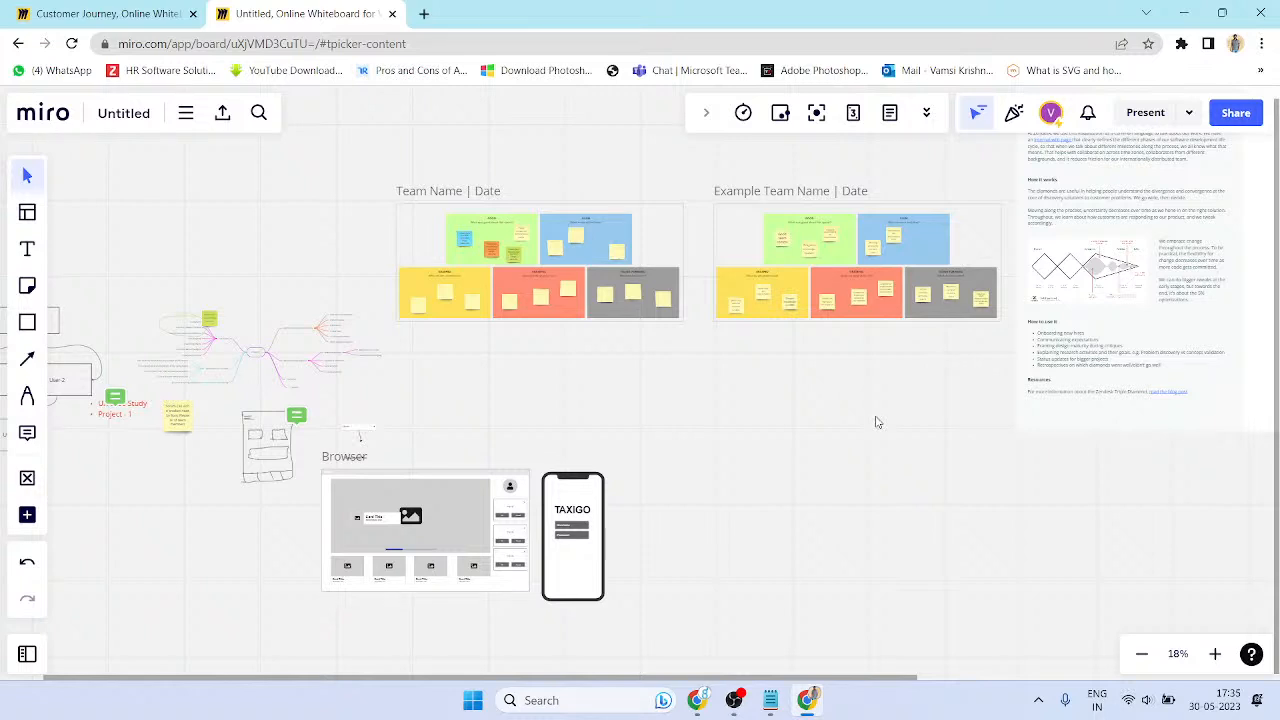
- Zoom in on the Team Work flowchart and try left alignment on its label before centring it again
{"action": "left_click_drag", "start_coordinate": [611, 469], "coordinate": [833, 455]}
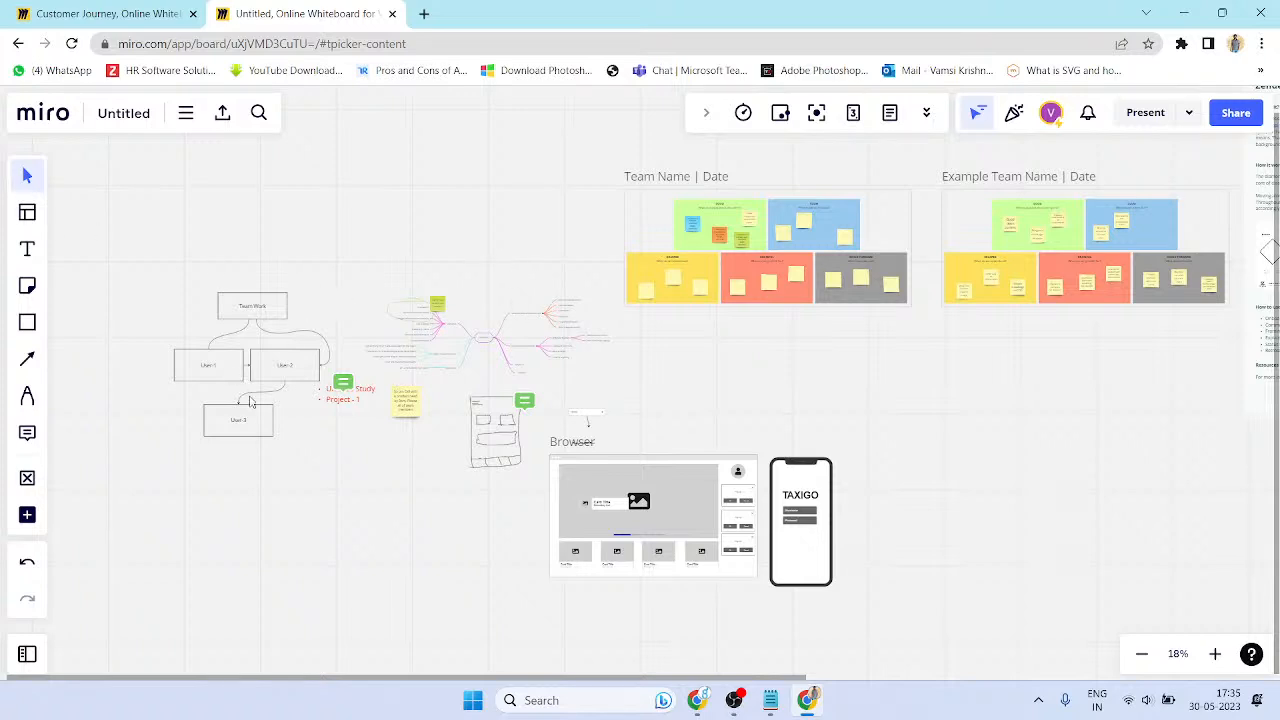
{"action": "scroll", "coordinate": [216, 360], "scroll_direction": "up", "scroll_amount": 5}
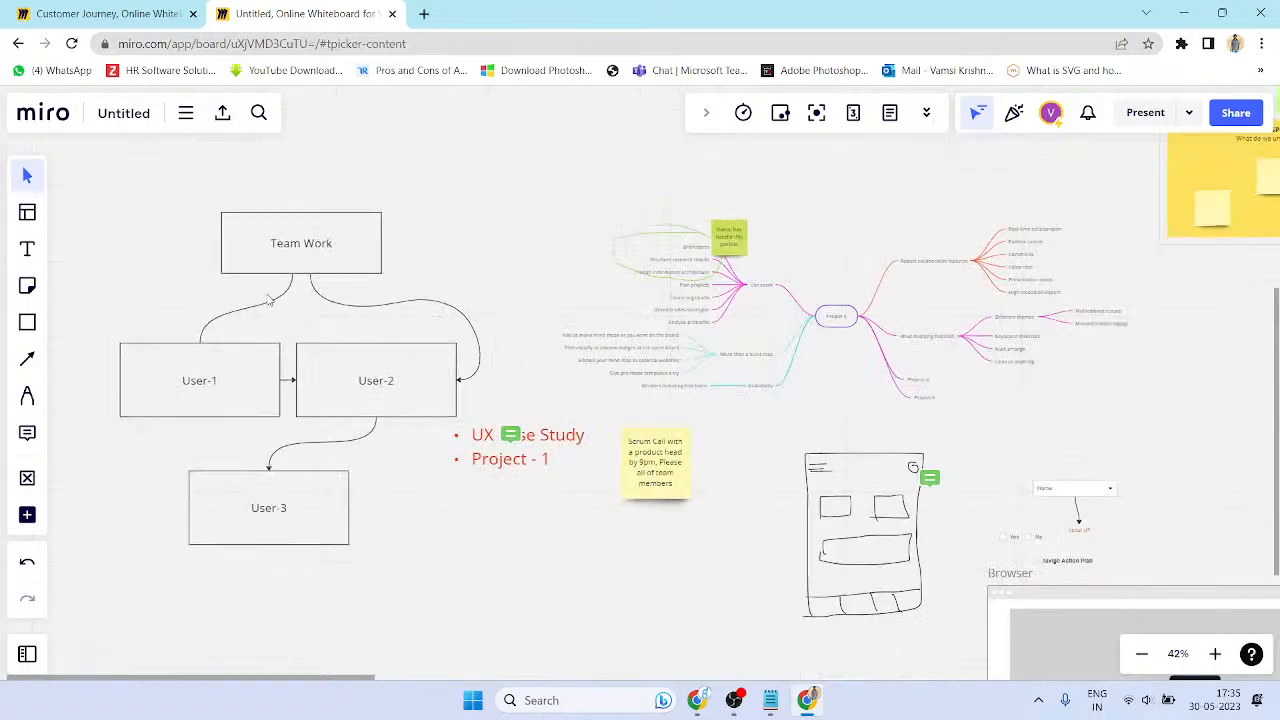
{"action": "double_click", "coordinate": [296, 248]}
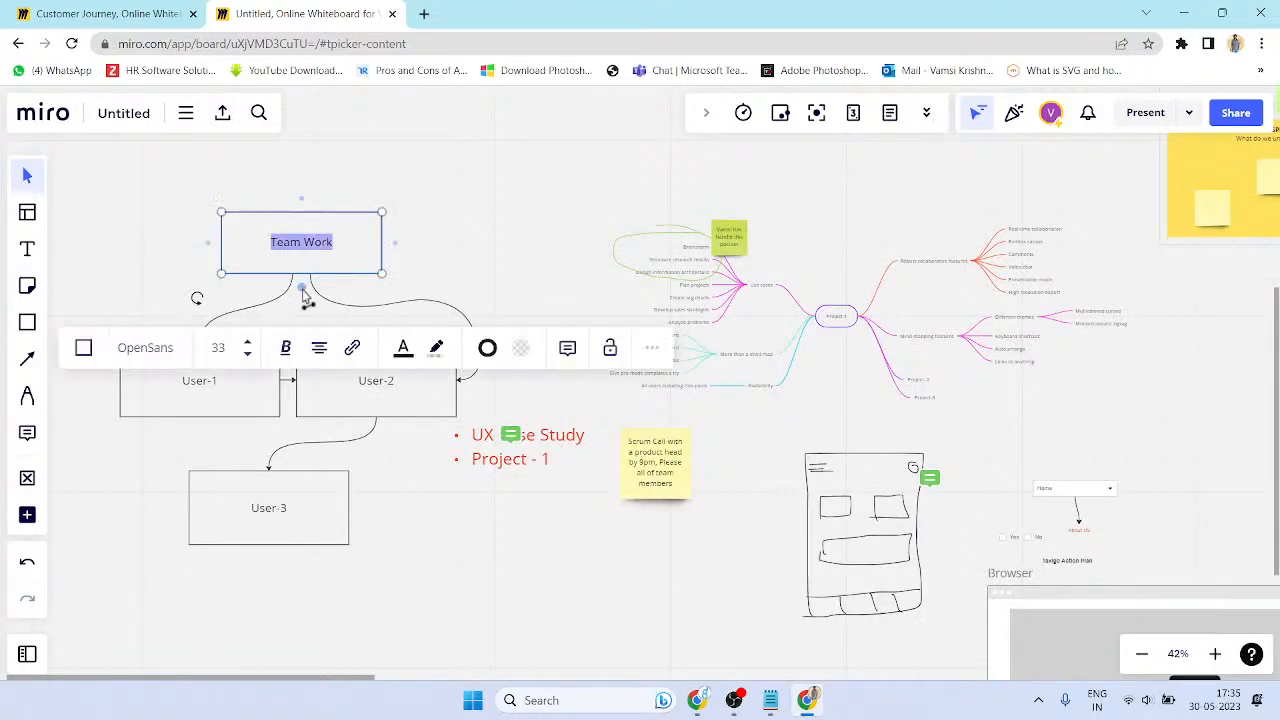
{"action": "left_click", "coordinate": [320, 350]}
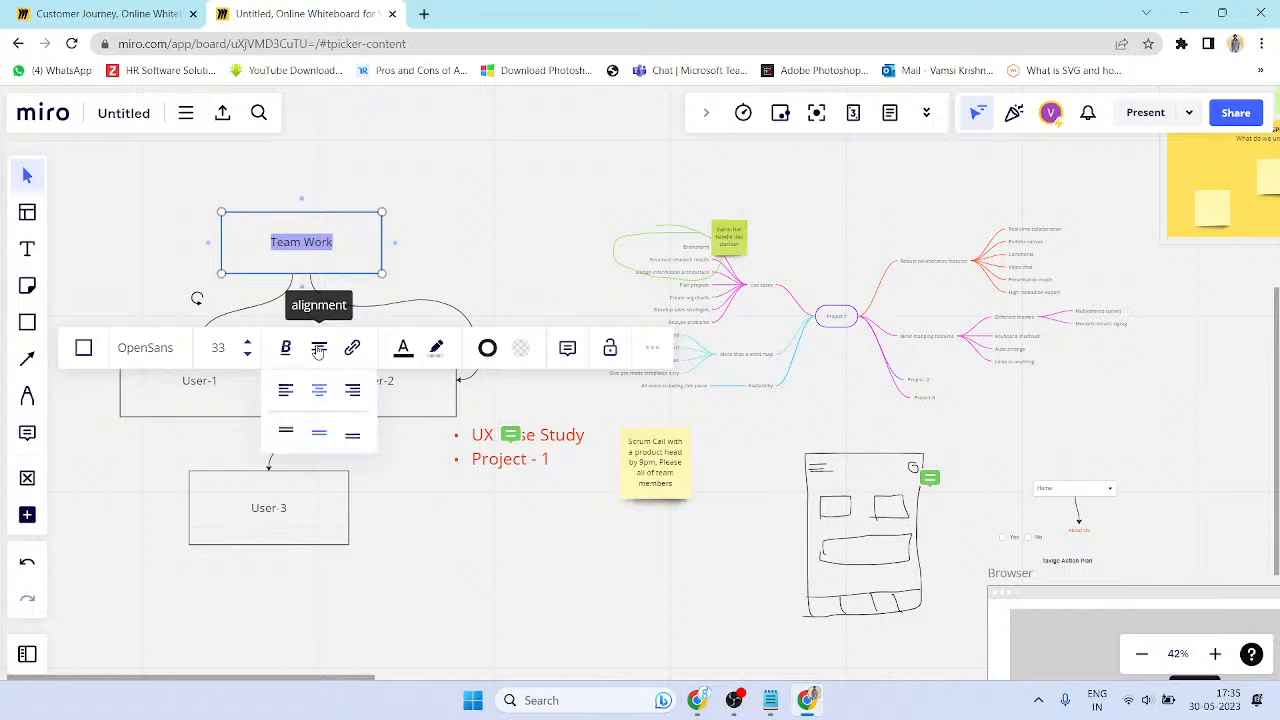
{"action": "left_click", "coordinate": [288, 396]}
{"action": "left_click", "coordinate": [319, 350]}
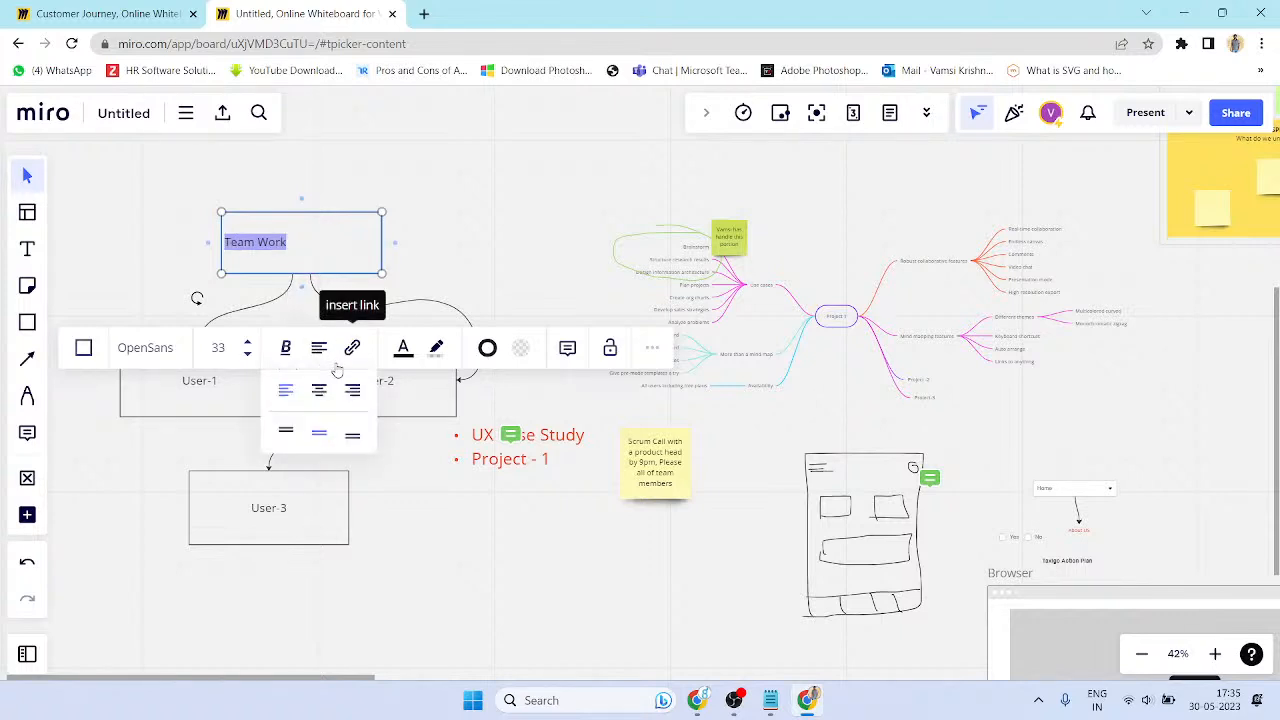
{"action": "left_click", "coordinate": [320, 392]}
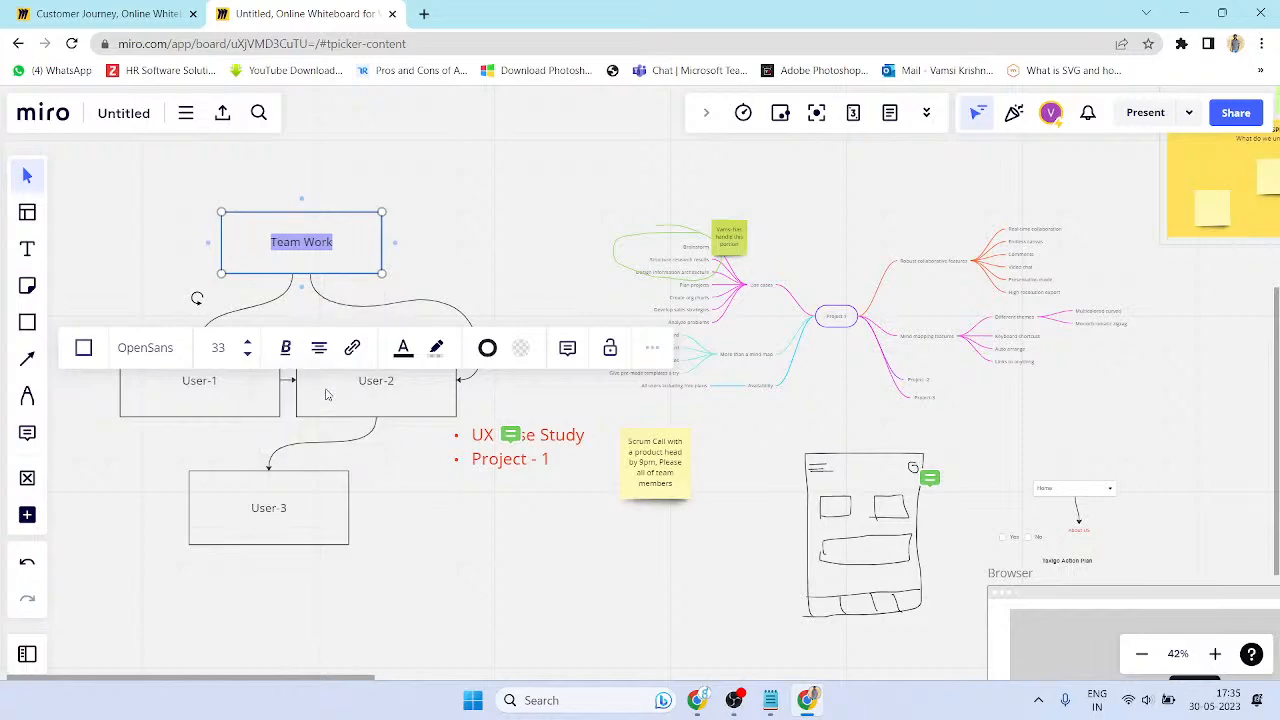
{"action": "left_click", "coordinate": [430, 274]}
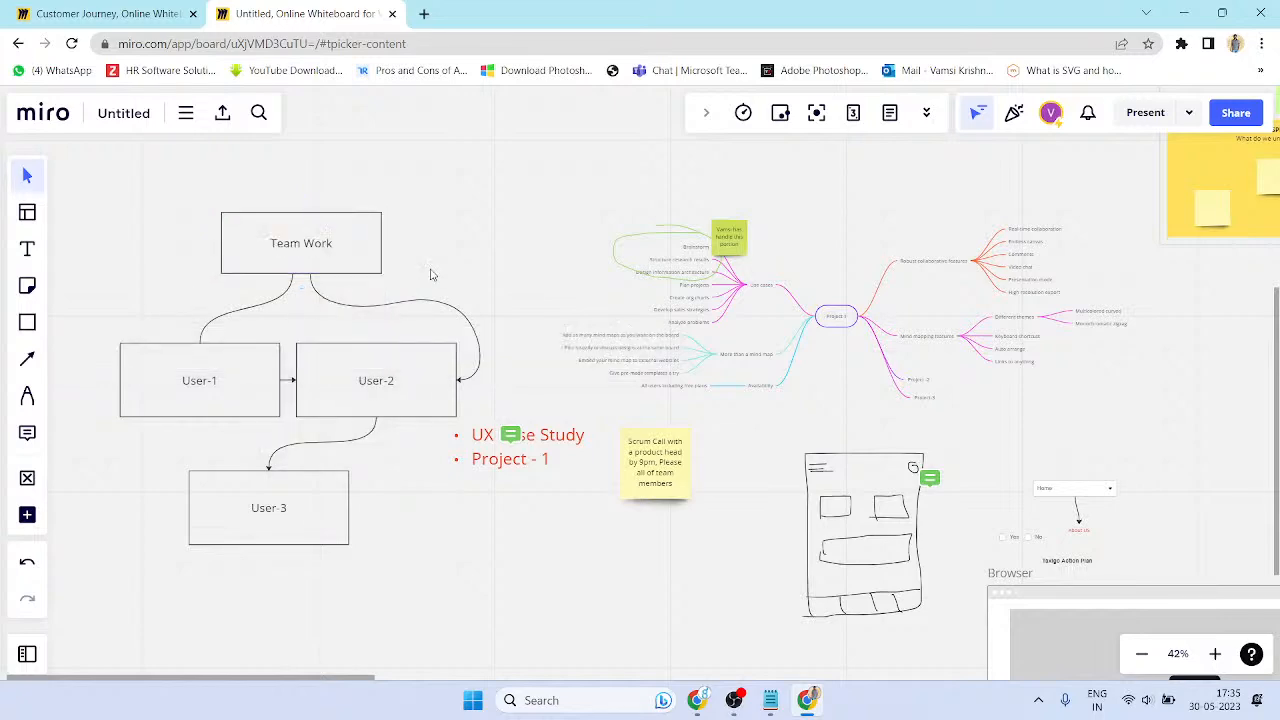
{"action": "scroll", "coordinate": [690, 423], "scroll_direction": "down", "scroll_amount": 3}
{"action": "scroll", "coordinate": [690, 423], "scroll_direction": "up", "scroll_amount": 4}
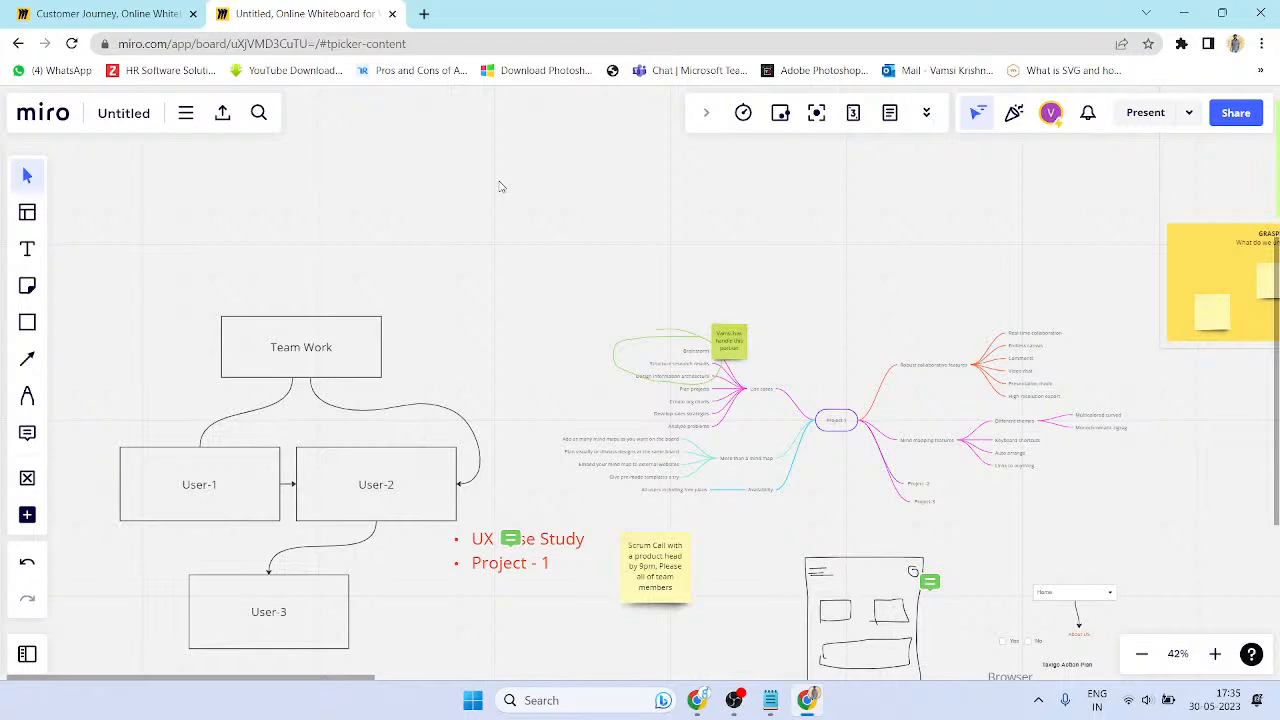
{"action": "left_click", "coordinate": [186, 115]}
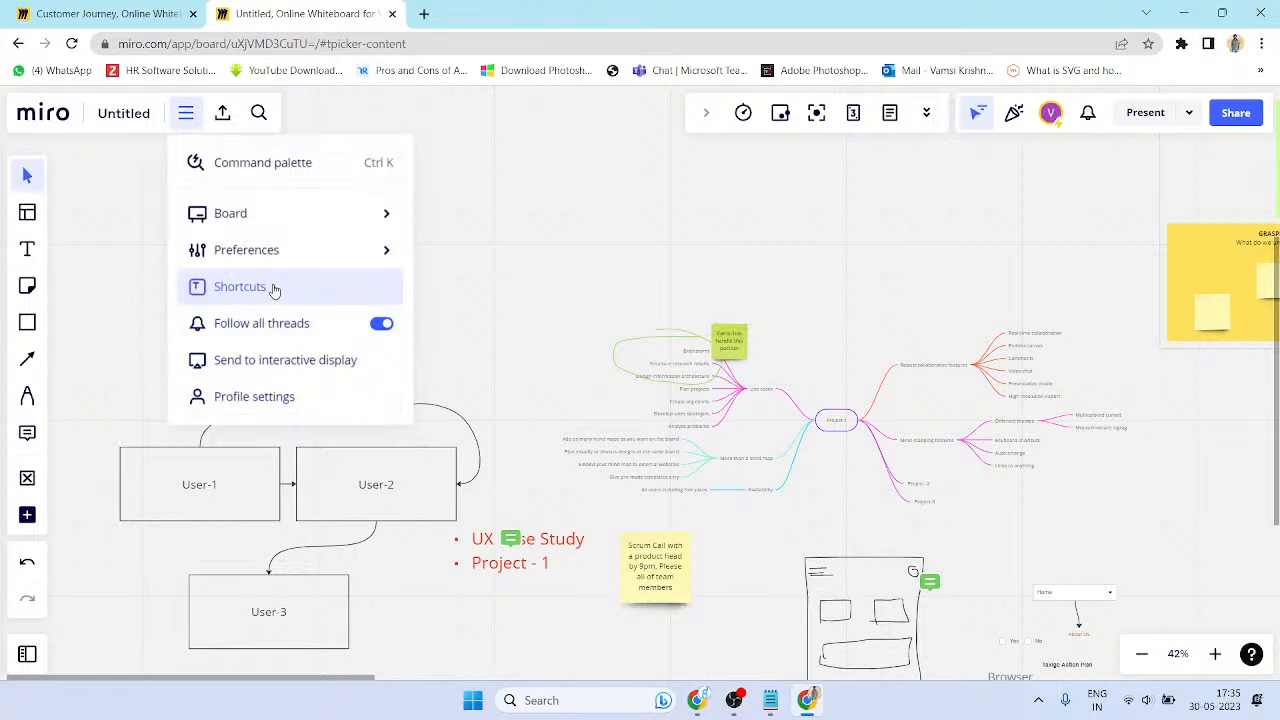
{"action": "left_click", "coordinate": [240, 287]}
{"action": "scroll", "coordinate": [597, 360], "scroll_direction": "down", "scroll_amount": 5}
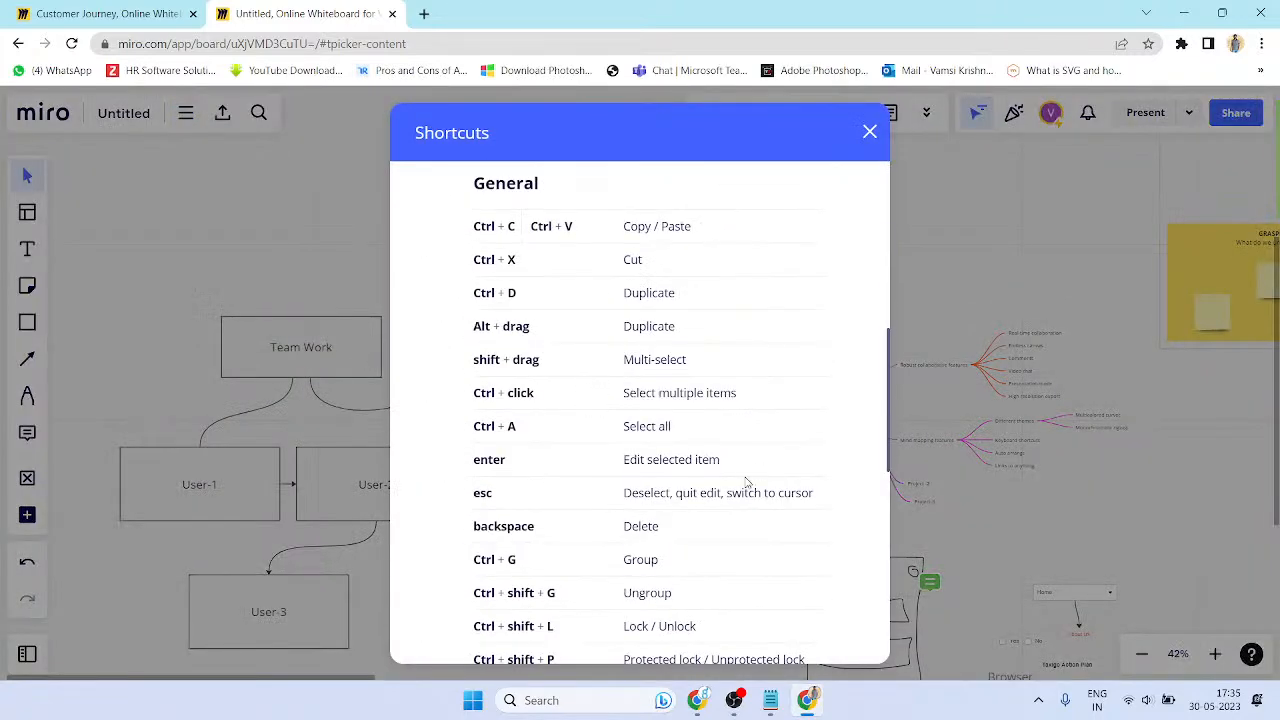
{"action": "scroll", "coordinate": [745, 483], "scroll_direction": "down", "scroll_amount": 6}
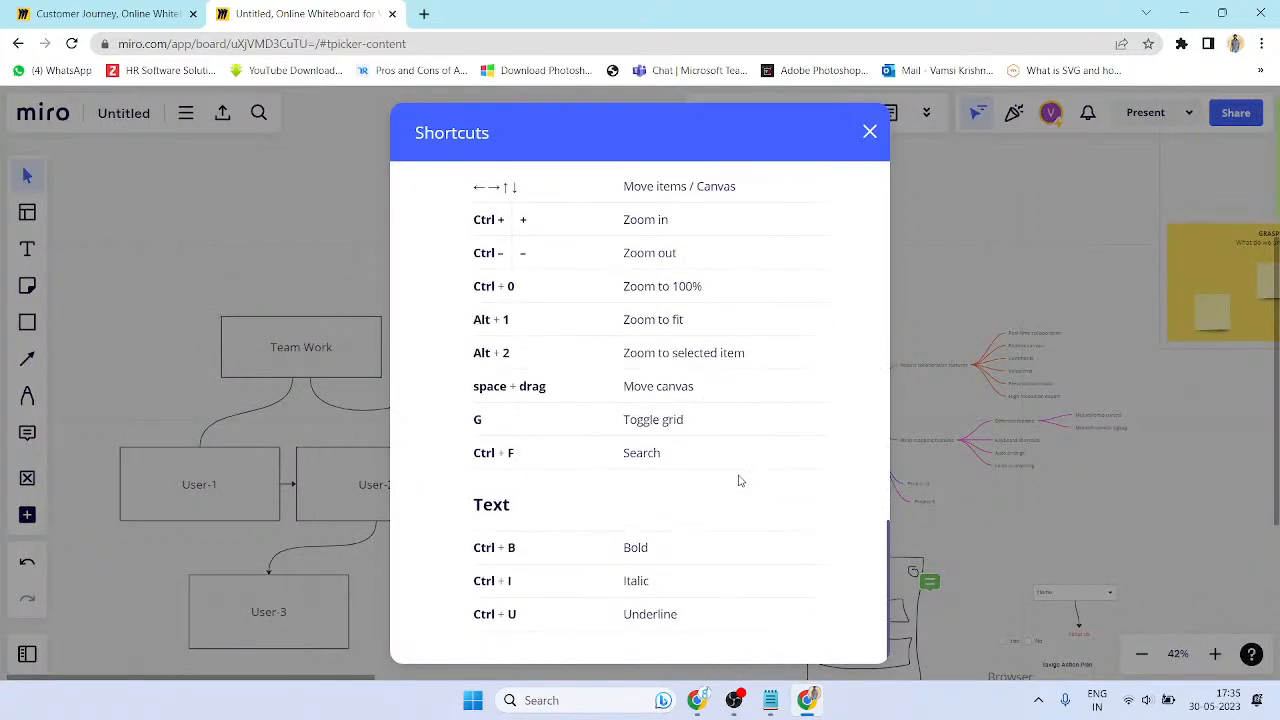
{"action": "scroll", "coordinate": [740, 481], "scroll_direction": "up", "scroll_amount": 4}
{"action": "scroll", "coordinate": [740, 481], "scroll_direction": "up", "scroll_amount": 5}
{"action": "scroll", "coordinate": [733, 478], "scroll_direction": "up", "scroll_amount": 3}
{"action": "scroll", "coordinate": [726, 477], "scroll_direction": "down", "scroll_amount": 5}
{"action": "scroll", "coordinate": [722, 474], "scroll_direction": "down", "scroll_amount": 5}
{"action": "scroll", "coordinate": [715, 471], "scroll_direction": "down", "scroll_amount": 2}
{"action": "left_click", "coordinate": [936, 382]}
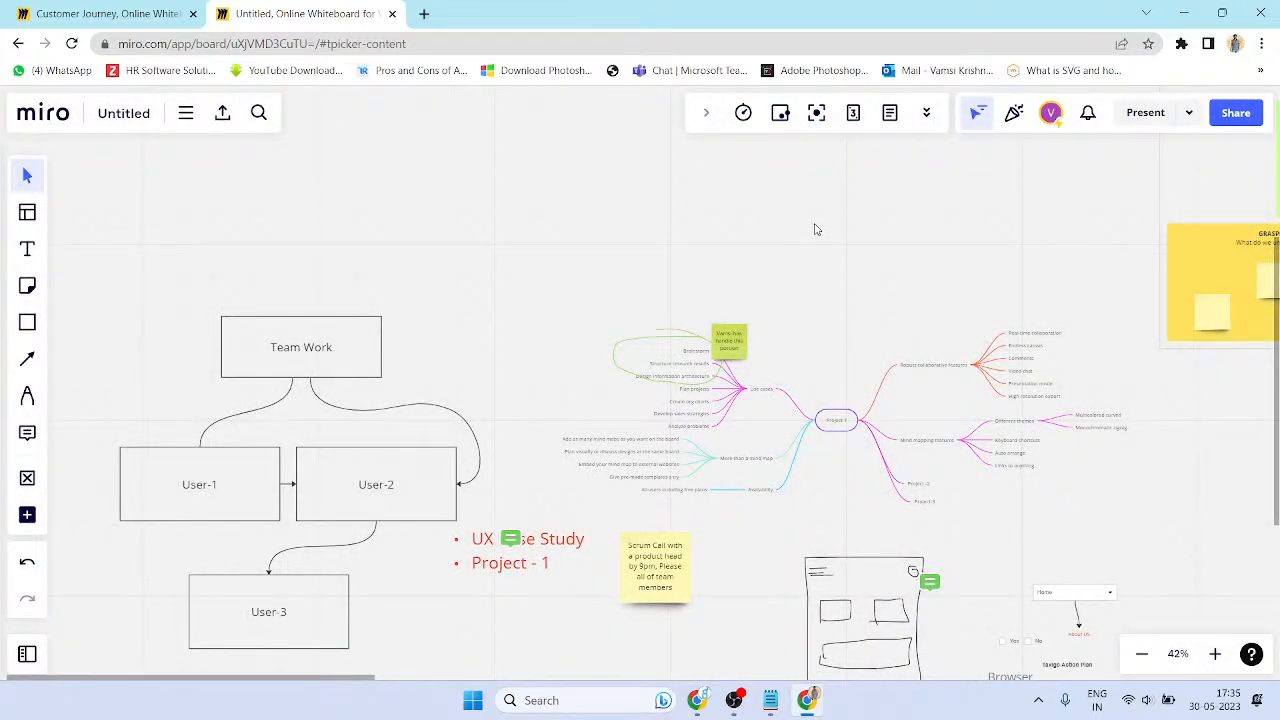
- Zoom into the retro board's GOOD panel and start editing the green web-case-studies sticky note
{"action": "left_click_drag", "start_coordinate": [1148, 280], "coordinate": [541, 260]}
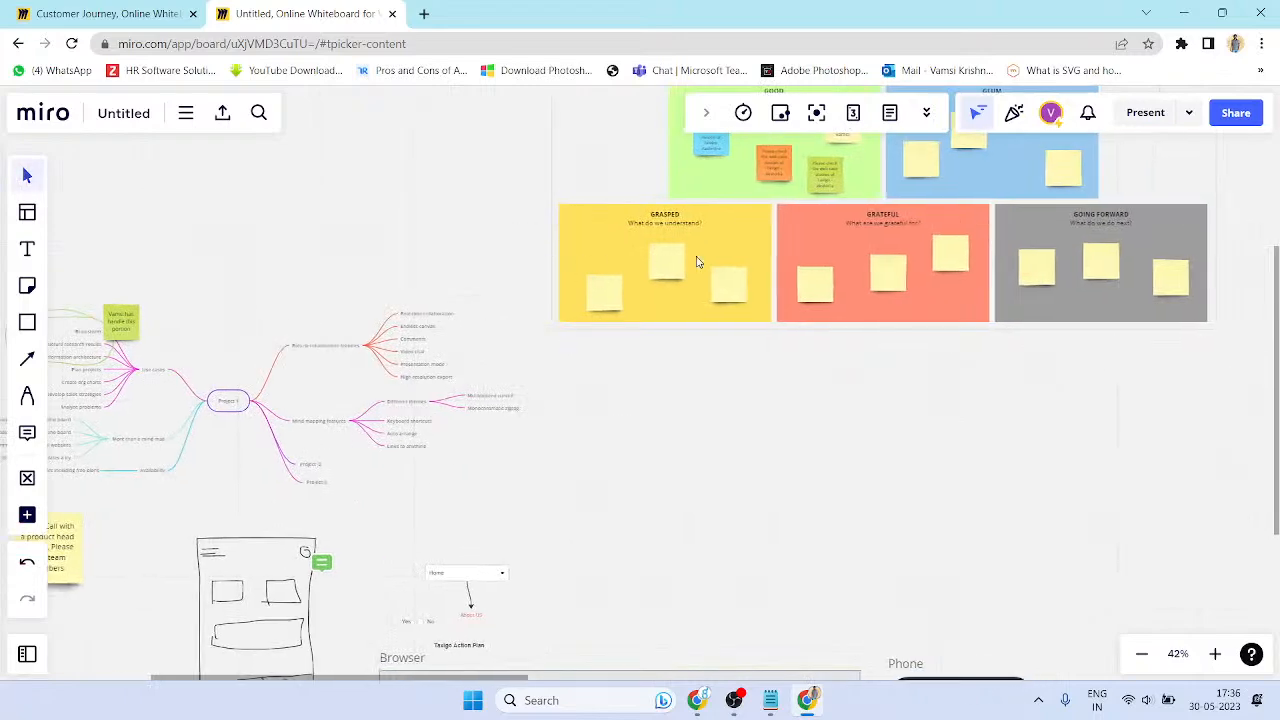
{"action": "scroll", "coordinate": [709, 250], "scroll_direction": "up", "scroll_amount": 3}
{"action": "scroll", "coordinate": [884, 553], "scroll_direction": "up", "scroll_amount": 2}
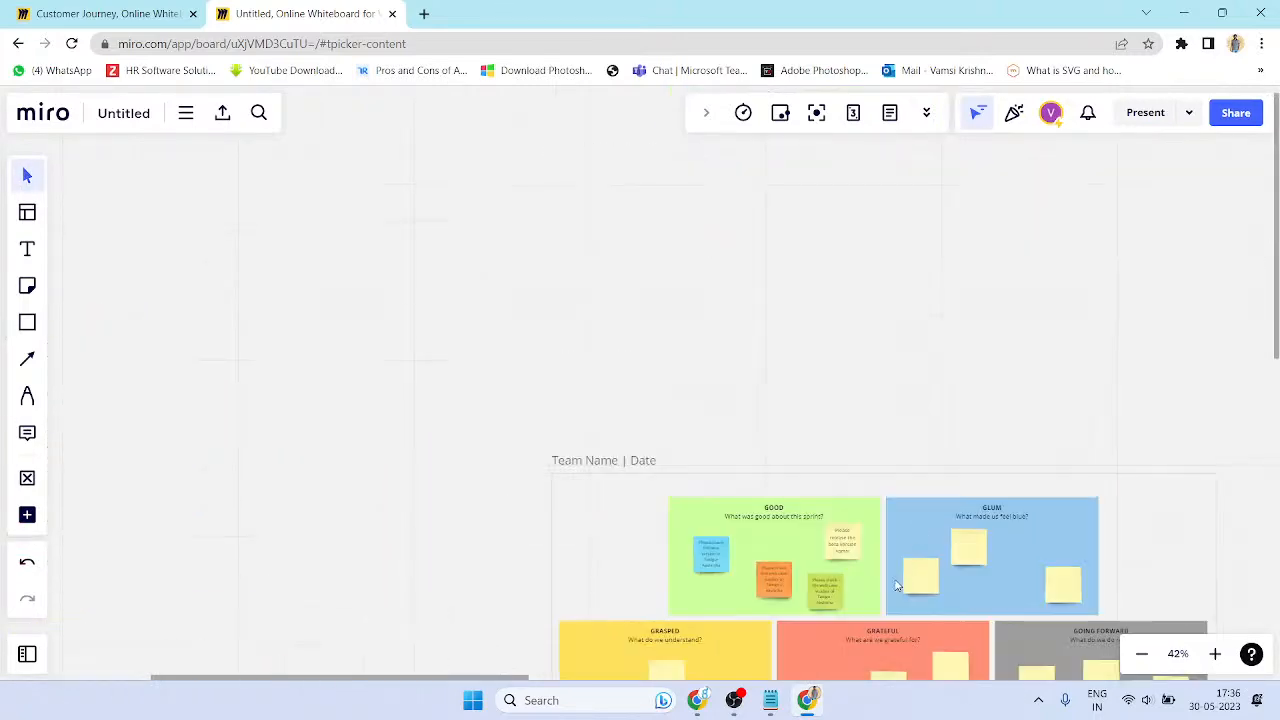
{"action": "scroll", "coordinate": [860, 575], "scroll_direction": "up", "scroll_amount": 5}
{"action": "scroll", "coordinate": [746, 520], "scroll_direction": "down", "scroll_amount": 3}
{"action": "scroll", "coordinate": [751, 446], "scroll_direction": "up", "scroll_amount": 3}
{"action": "scroll", "coordinate": [786, 595], "scroll_direction": "up", "scroll_amount": 2}
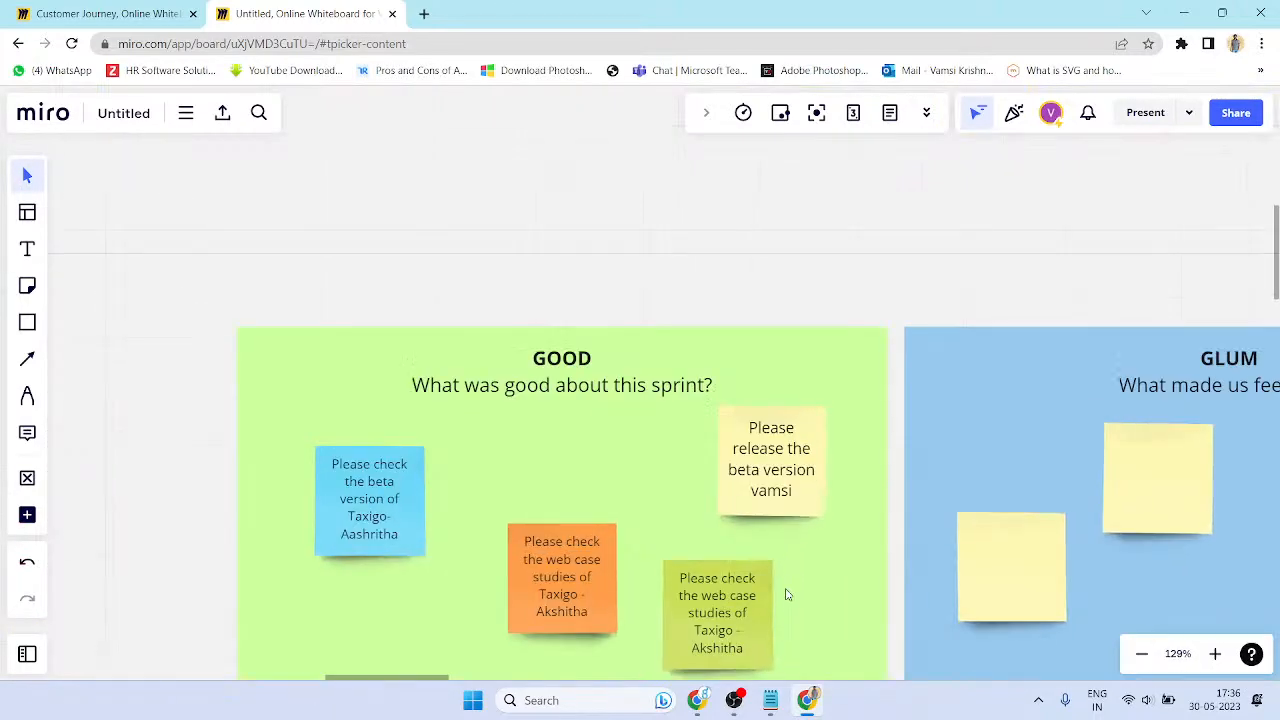
{"action": "scroll", "coordinate": [786, 595], "scroll_direction": "down", "scroll_amount": 5}
{"action": "scroll", "coordinate": [754, 543], "scroll_direction": "up", "scroll_amount": 3}
{"action": "double_click", "coordinate": [705, 392]}
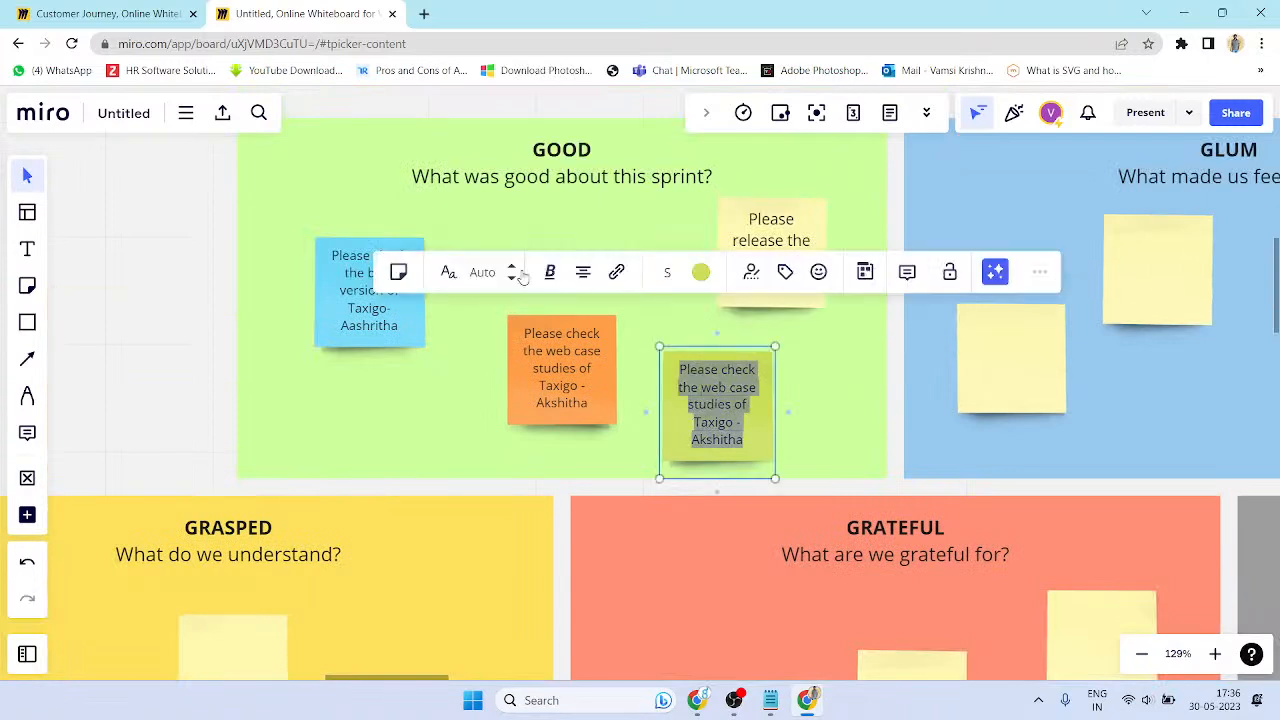
- Try left, centre, top, middle and bottom alignment on the sticky note text, ending bottom-aligned
{"action": "left_click", "coordinate": [585, 276]}
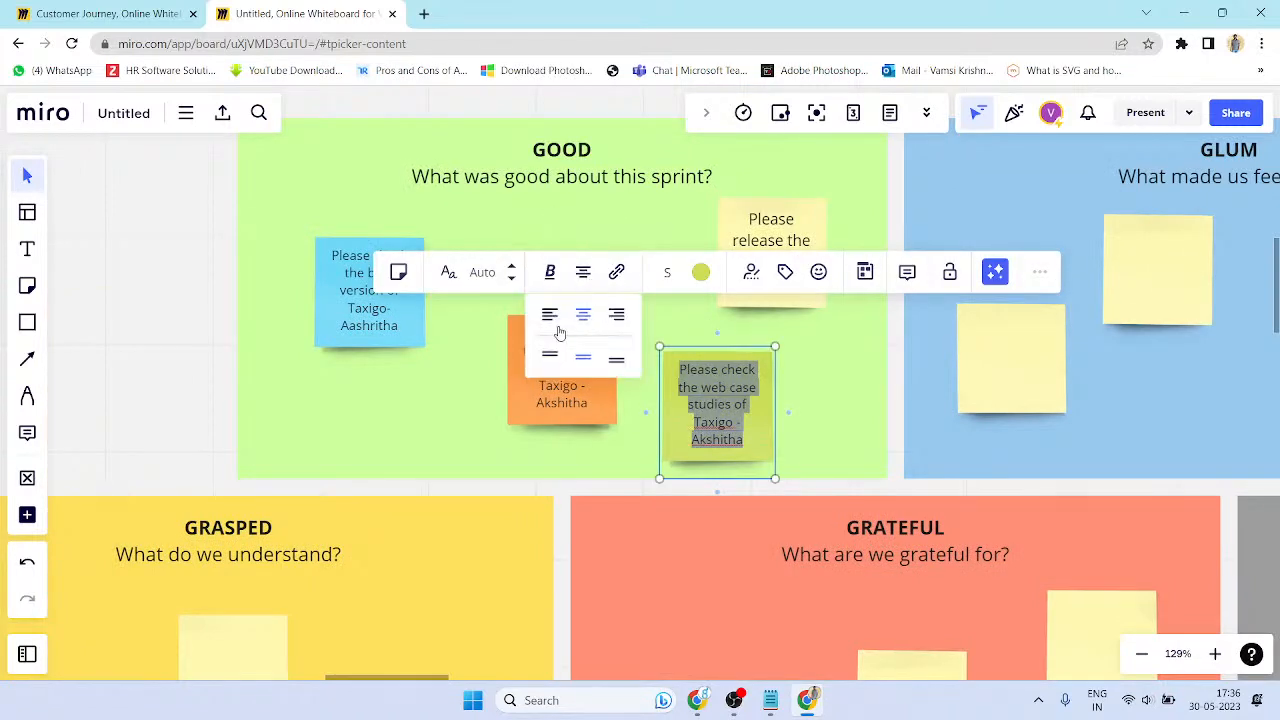
{"action": "left_click", "coordinate": [551, 316]}
{"action": "left_click", "coordinate": [583, 274]}
{"action": "left_click", "coordinate": [588, 317]}
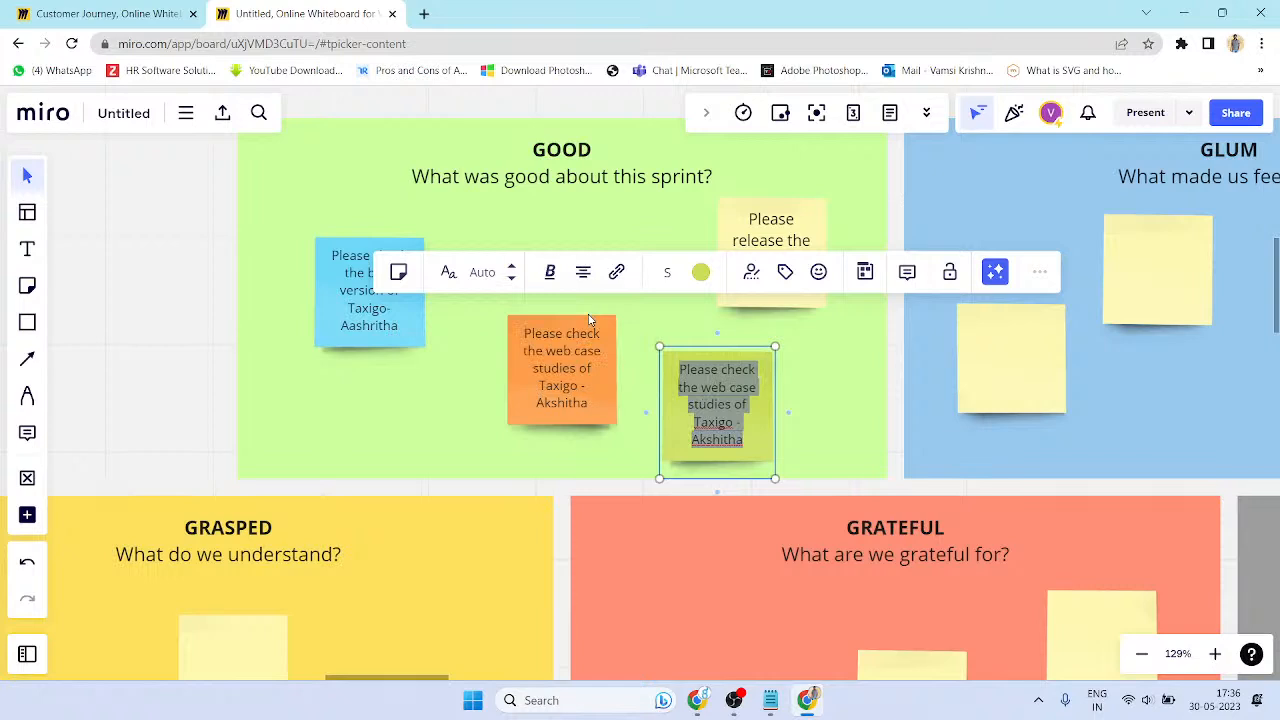
{"action": "left_click", "coordinate": [583, 274]}
{"action": "left_click", "coordinate": [552, 351]}
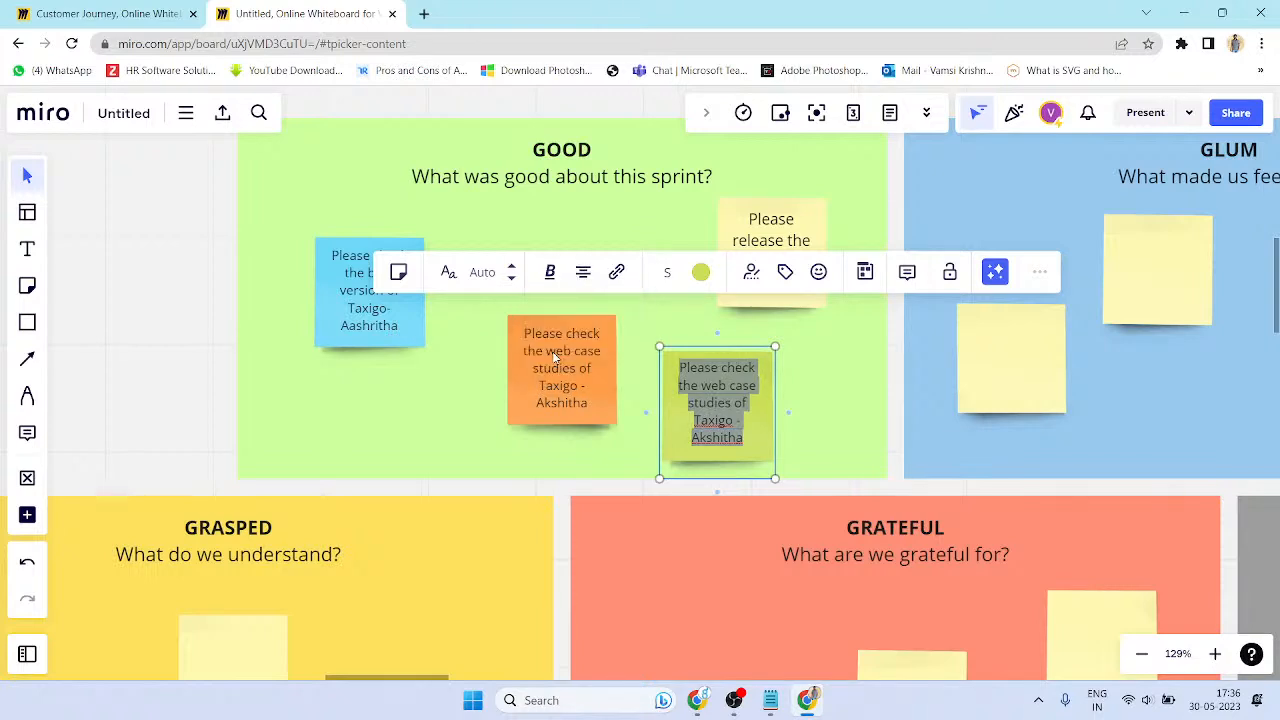
{"action": "left_click", "coordinate": [583, 274]}
{"action": "left_click", "coordinate": [585, 362]}
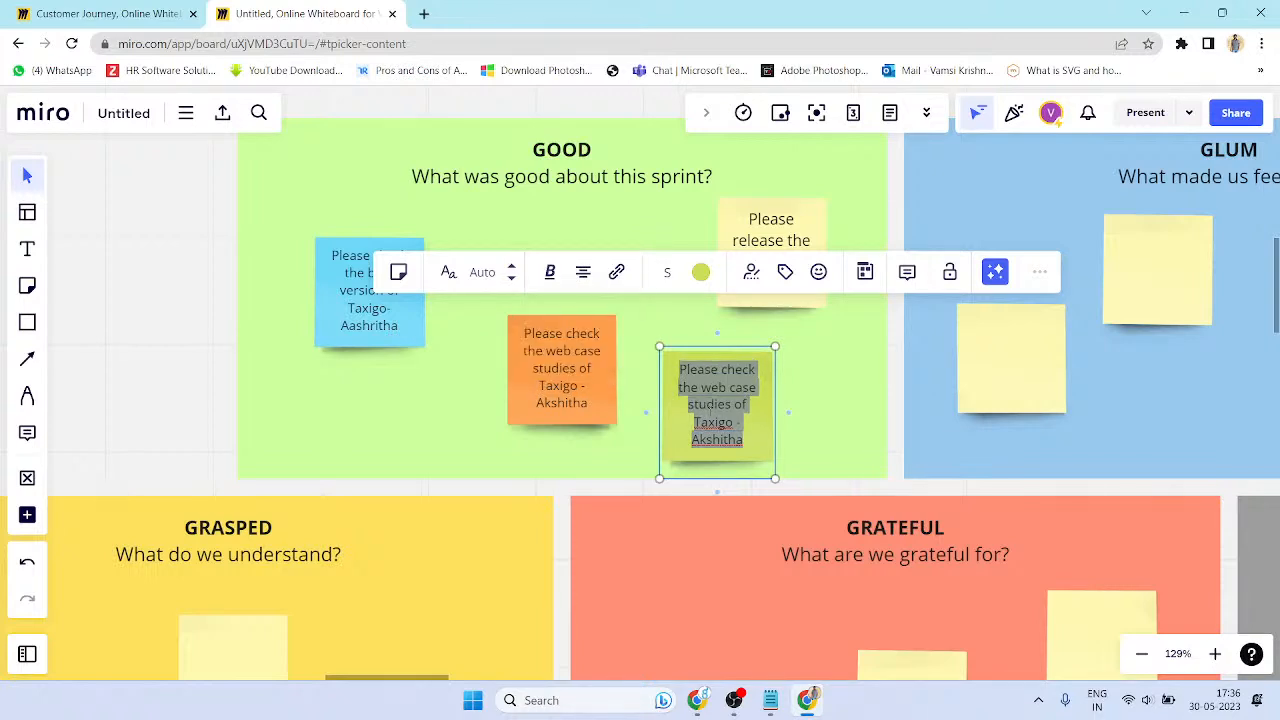
{"action": "left_click", "coordinate": [583, 272]}
{"action": "left_click", "coordinate": [621, 361]}
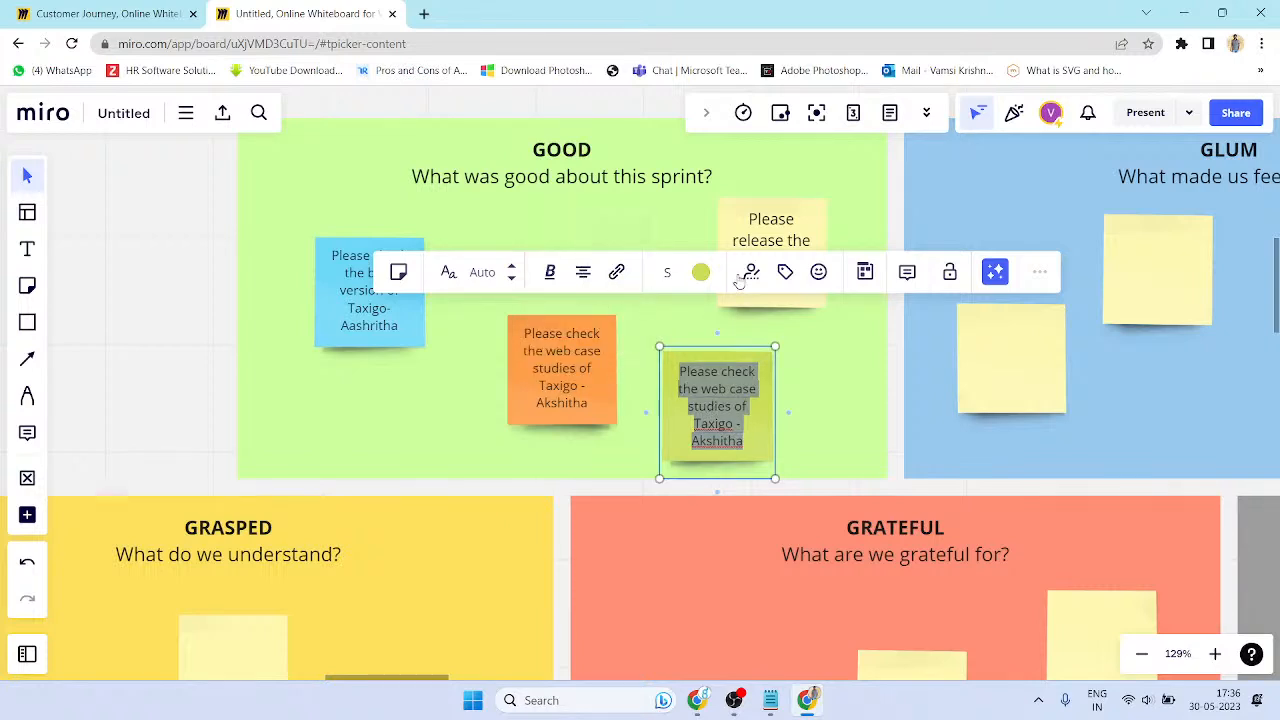
- Recolour the sticky note pale green, then black
{"action": "left_click", "coordinate": [701, 272]}
{"action": "left_click", "coordinate": [656, 351]}
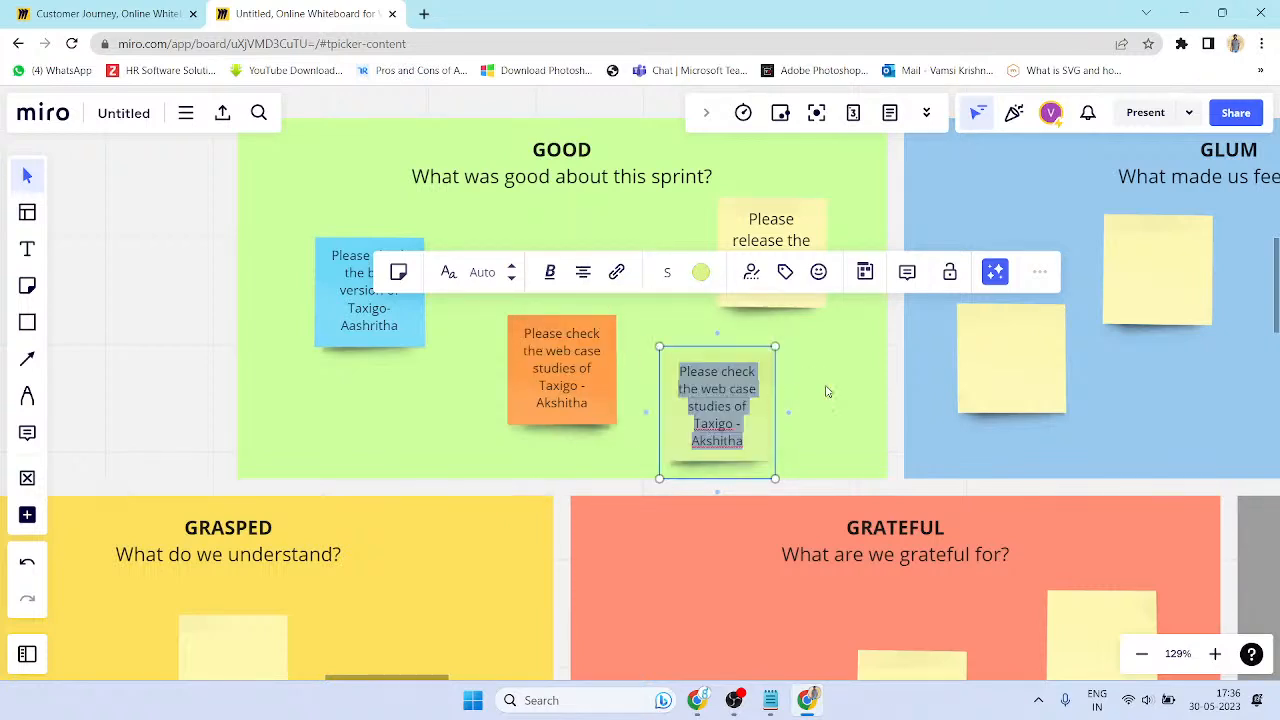
{"action": "left_click", "coordinate": [701, 272]}
{"action": "left_click", "coordinate": [743, 424]}
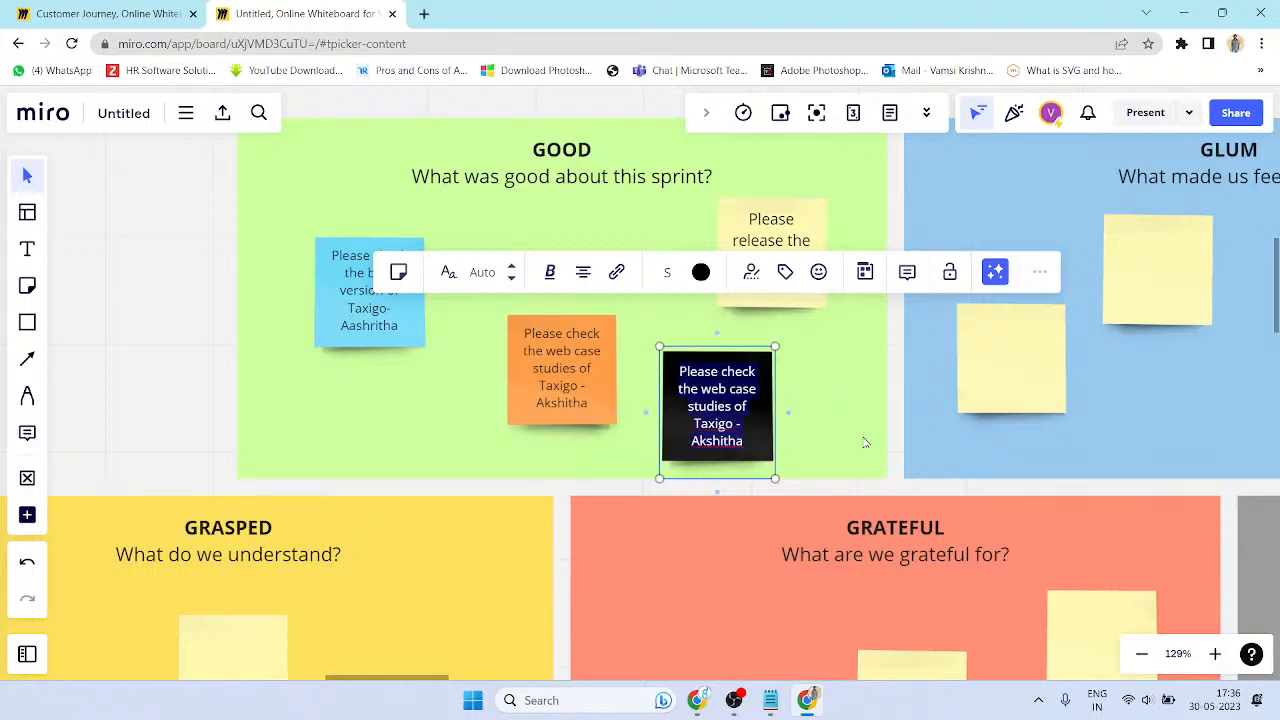
{"action": "left_click", "coordinate": [560, 473]}
{"action": "left_click", "coordinate": [672, 512]}
{"action": "scroll", "coordinate": [657, 358], "scroll_direction": "down", "scroll_amount": 3}
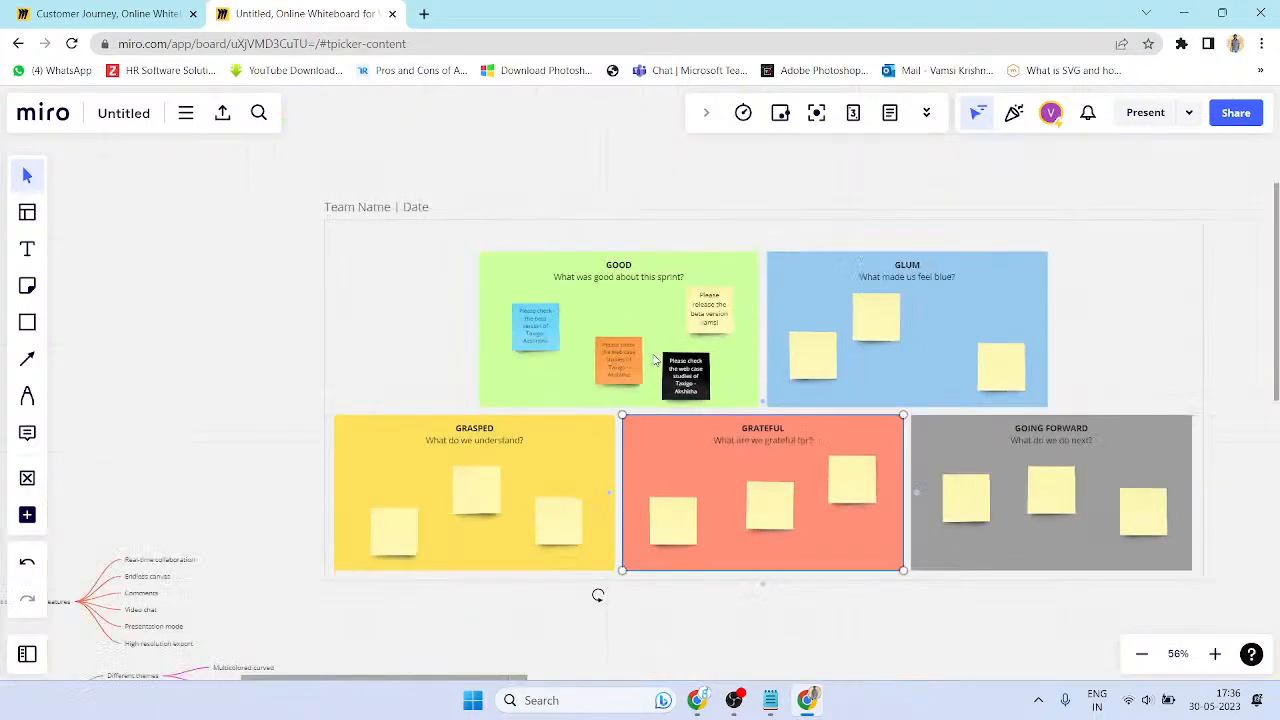
{"action": "scroll", "coordinate": [657, 358], "scroll_direction": "down", "scroll_amount": 1}
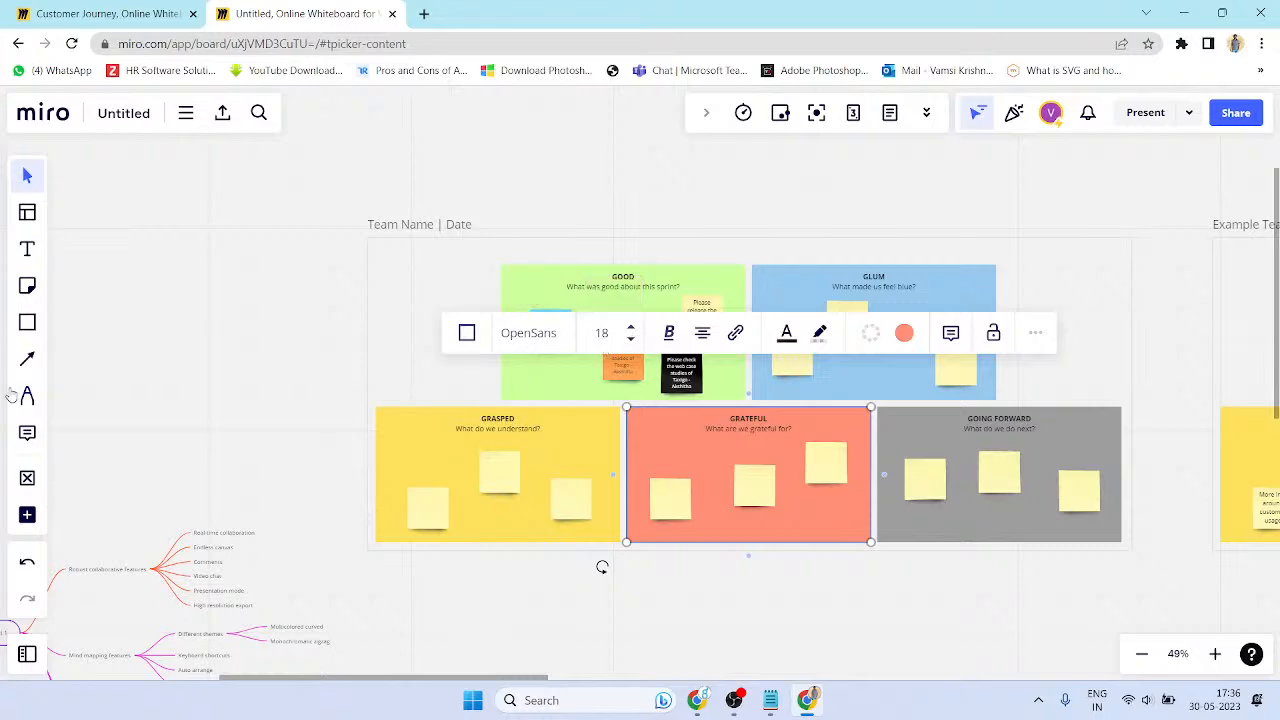
- Pan back to the flowchart area and duplicate the Scrum Call sticky note to its right
{"action": "scroll", "coordinate": [346, 417], "scroll_direction": "down", "scroll_amount": 4}
{"action": "left_click_drag", "start_coordinate": [398, 420], "coordinate": [896, 545]}
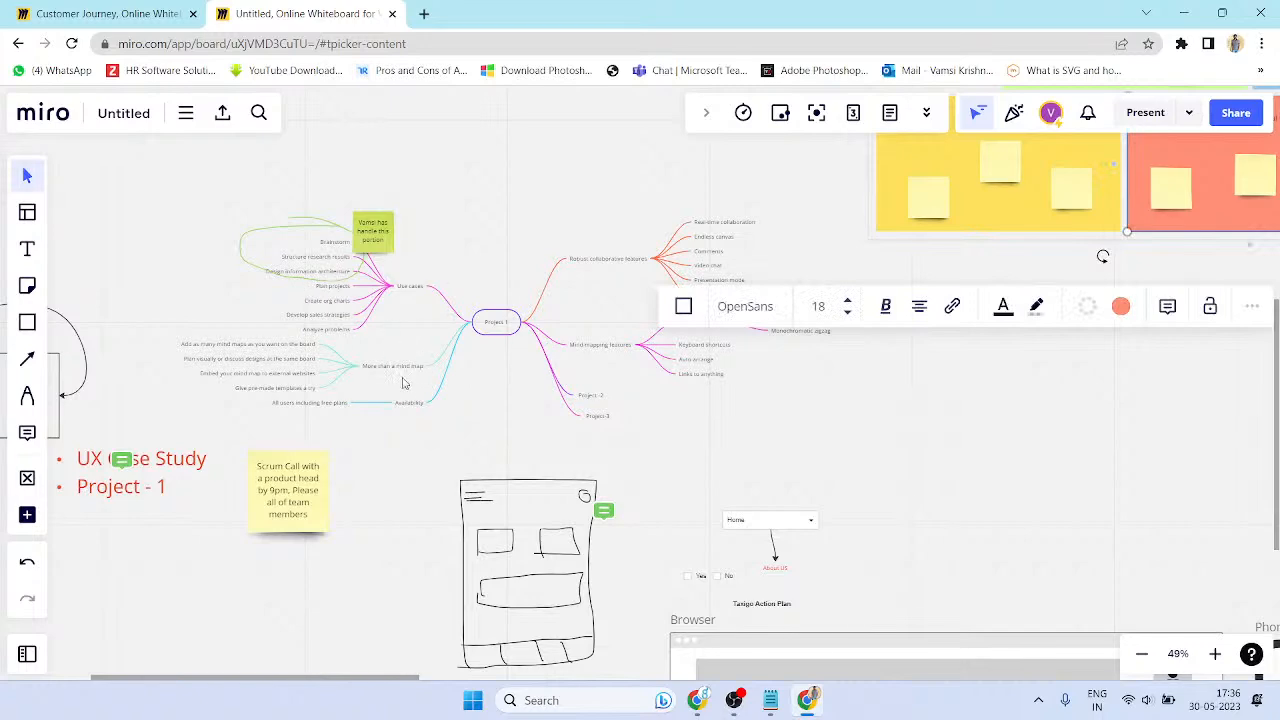
{"action": "left_click_drag", "start_coordinate": [633, 519], "coordinate": [298, 554]}
{"action": "left_click_drag", "start_coordinate": [338, 254], "coordinate": [1240, 338]}
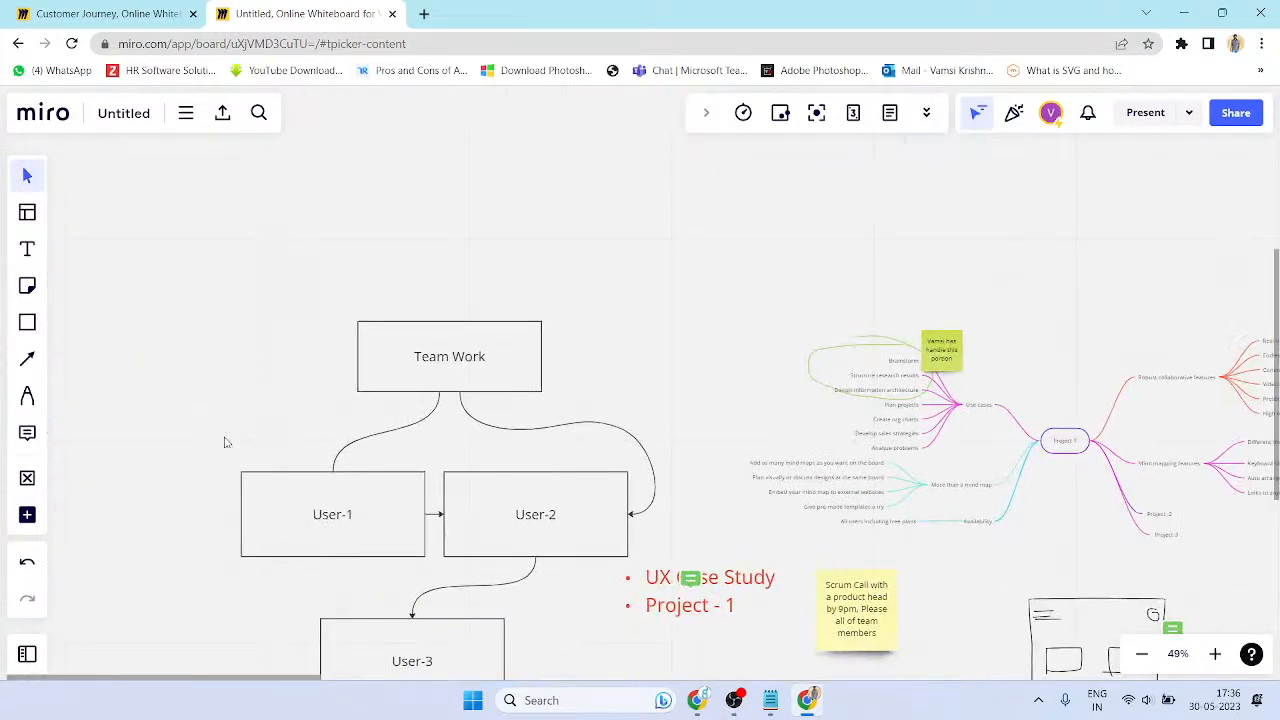
{"action": "left_click_drag", "start_coordinate": [655, 440], "coordinate": [474, 314]}
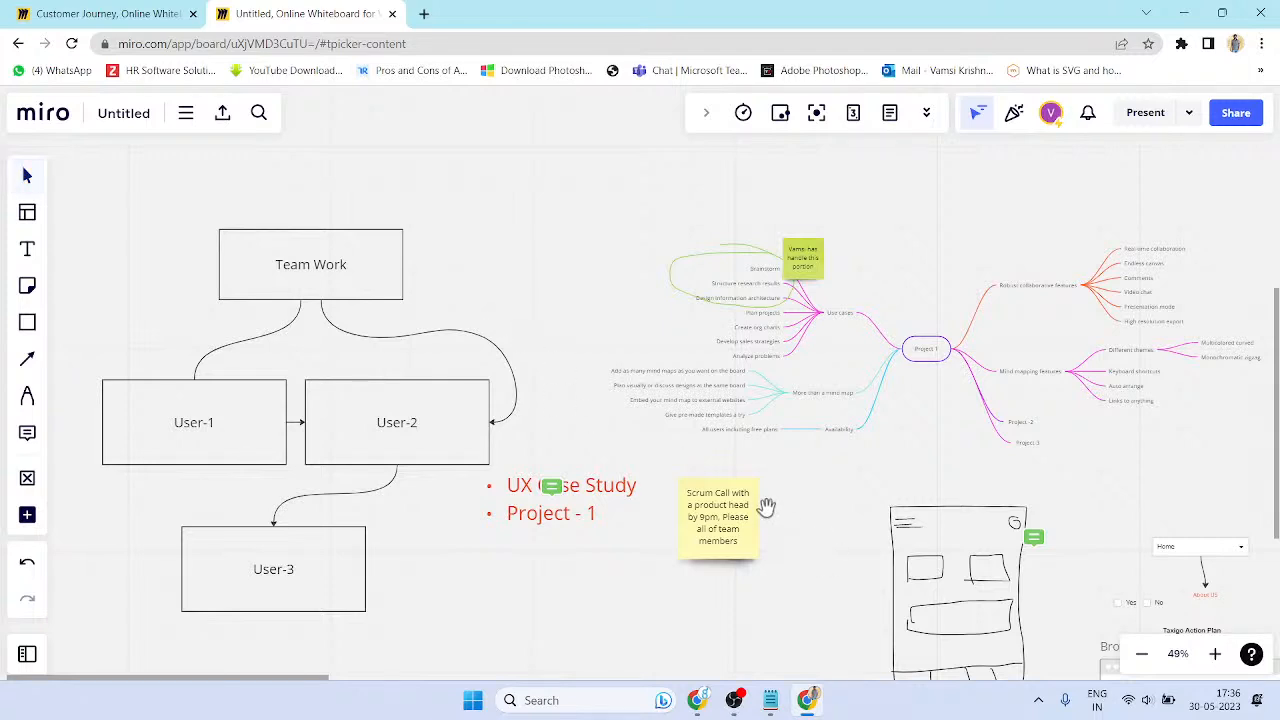
{"action": "left_click_drag", "start_coordinate": [777, 526], "coordinate": [649, 395]}
{"action": "left_click", "coordinate": [625, 427]}
{"action": "left_click", "coordinate": [700, 425]}
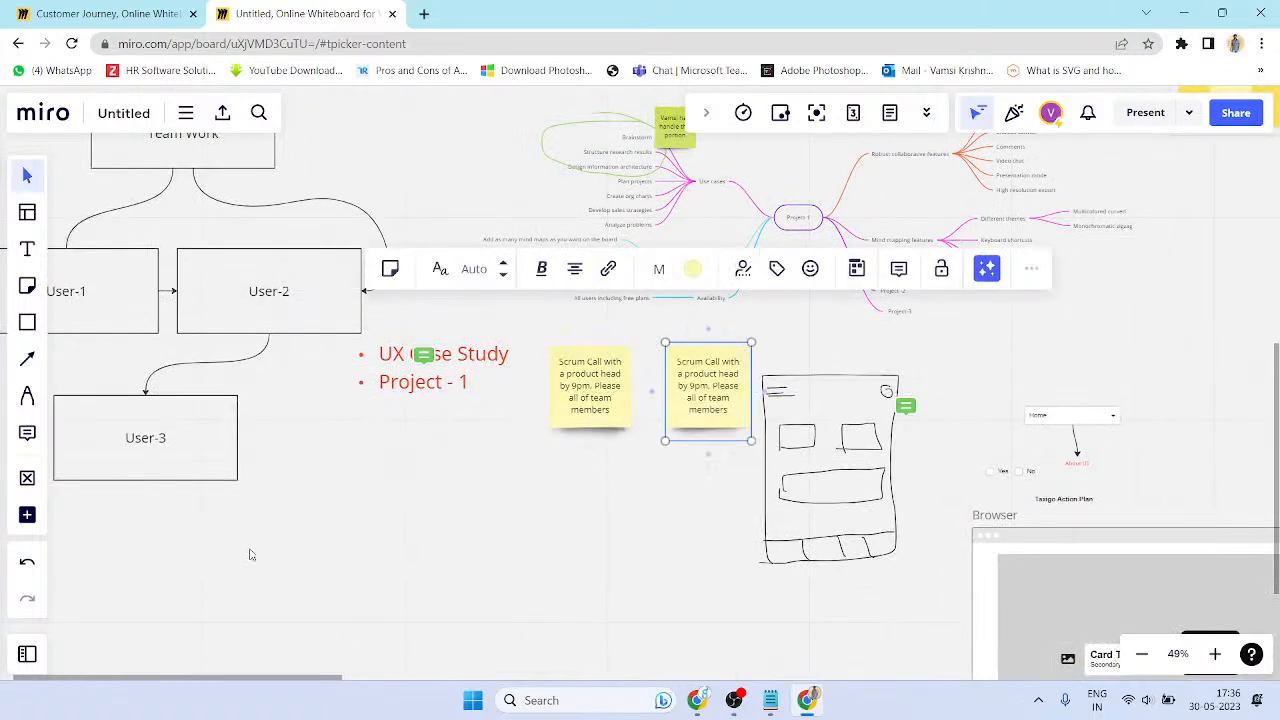
- Drag the red UX Case Study text lower and recentre the view on the Project 1 mind map
{"action": "left_click", "coordinate": [224, 480]}
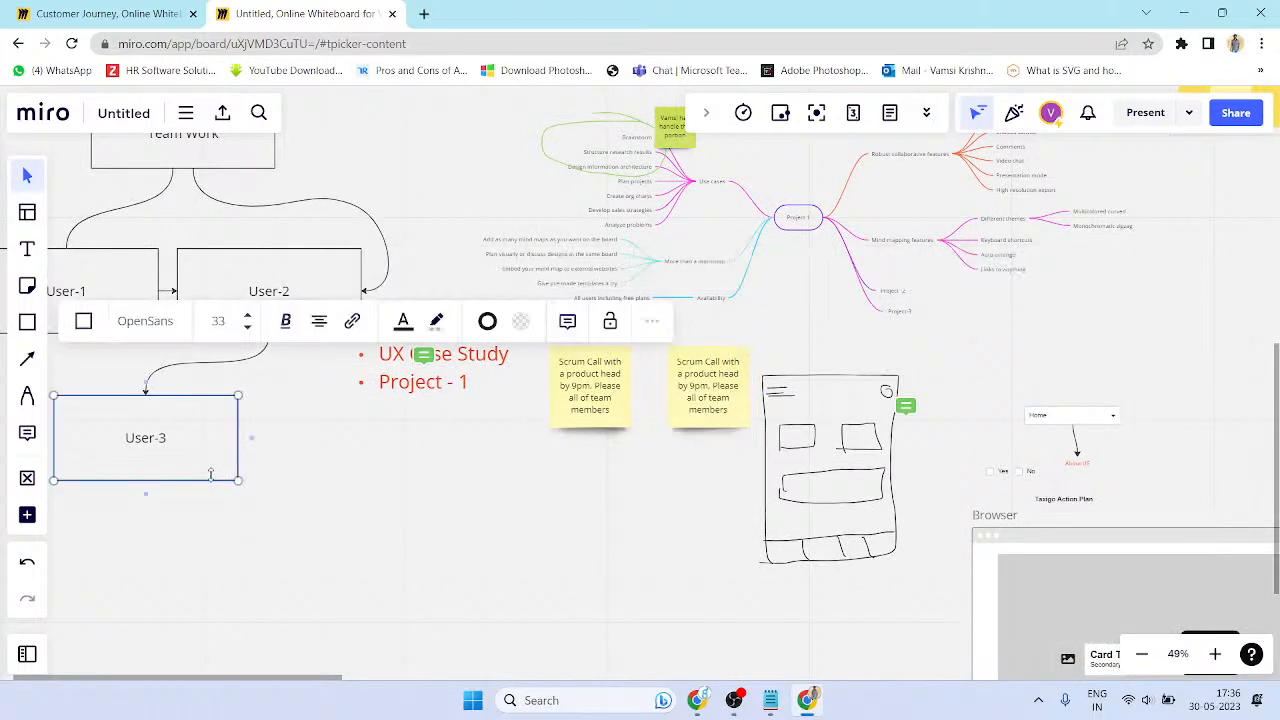
{"action": "key", "text": "space"}
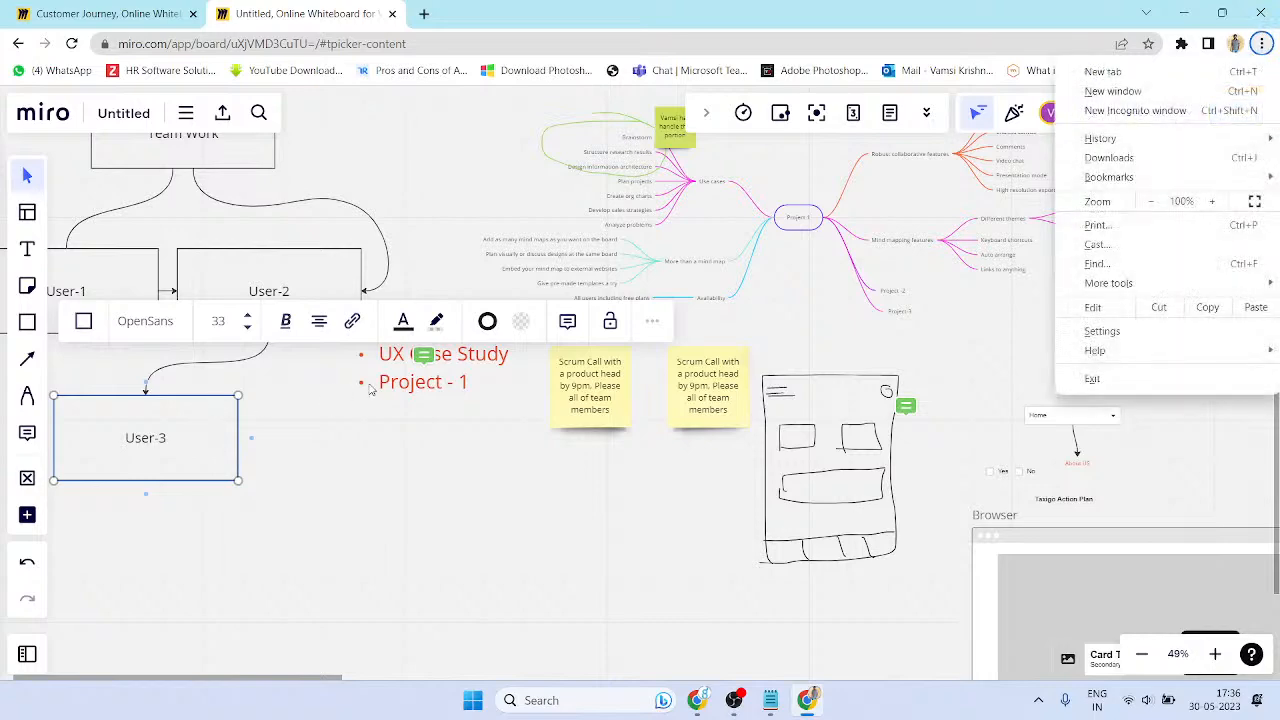
{"action": "left_click_drag", "start_coordinate": [368, 382], "coordinate": [355, 575]}
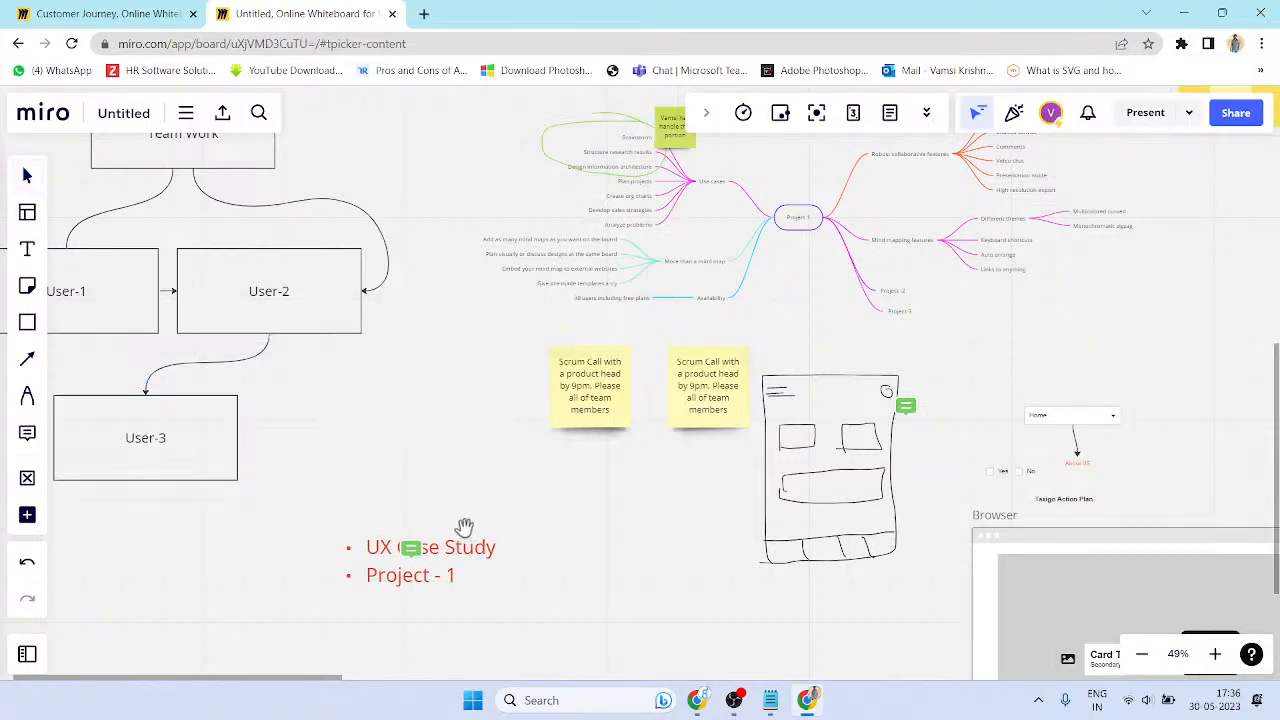
{"action": "left_click", "coordinate": [451, 571]}
{"action": "left_click_drag", "start_coordinate": [524, 262], "coordinate": [453, 323]}
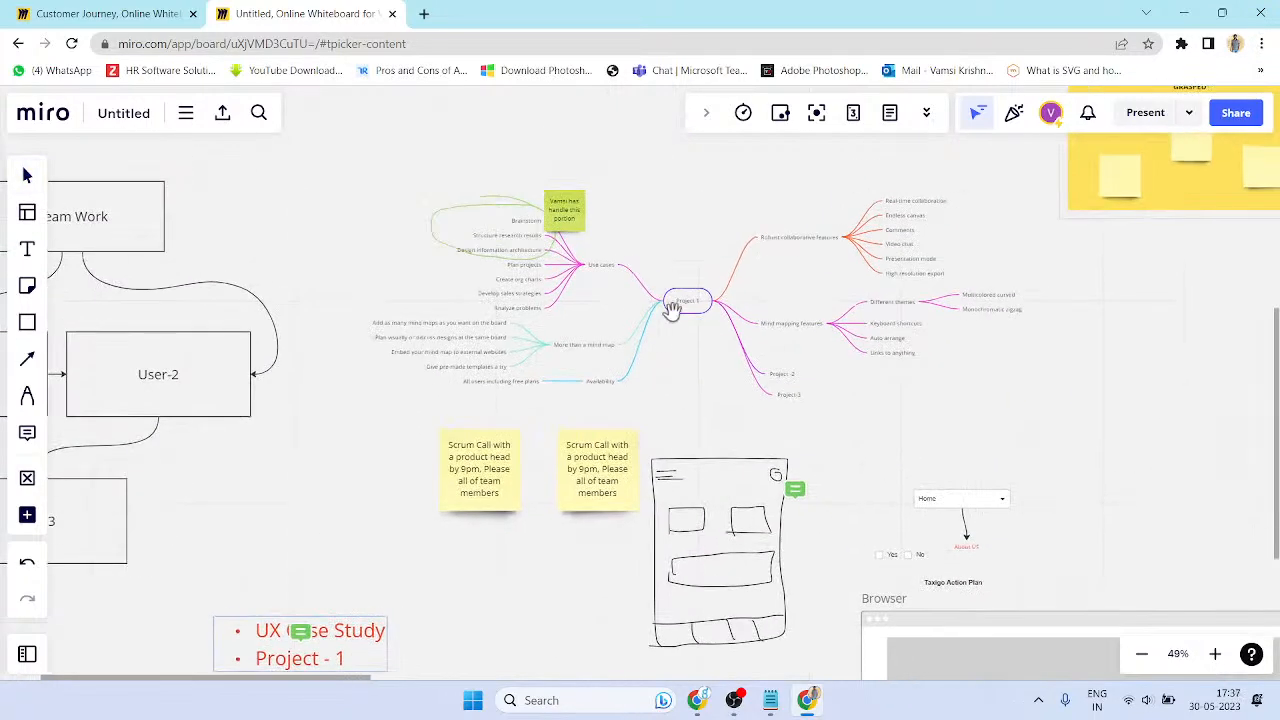
{"action": "scroll", "coordinate": [677, 300], "scroll_direction": "up", "scroll_amount": 5}
{"action": "left_click", "coordinate": [673, 298]}
- Undo an accidental duplicate of the Project 1 mind map and check the node's options
{"action": "left_click_drag", "start_coordinate": [673, 305], "coordinate": [660, 390], "text": "alt"}
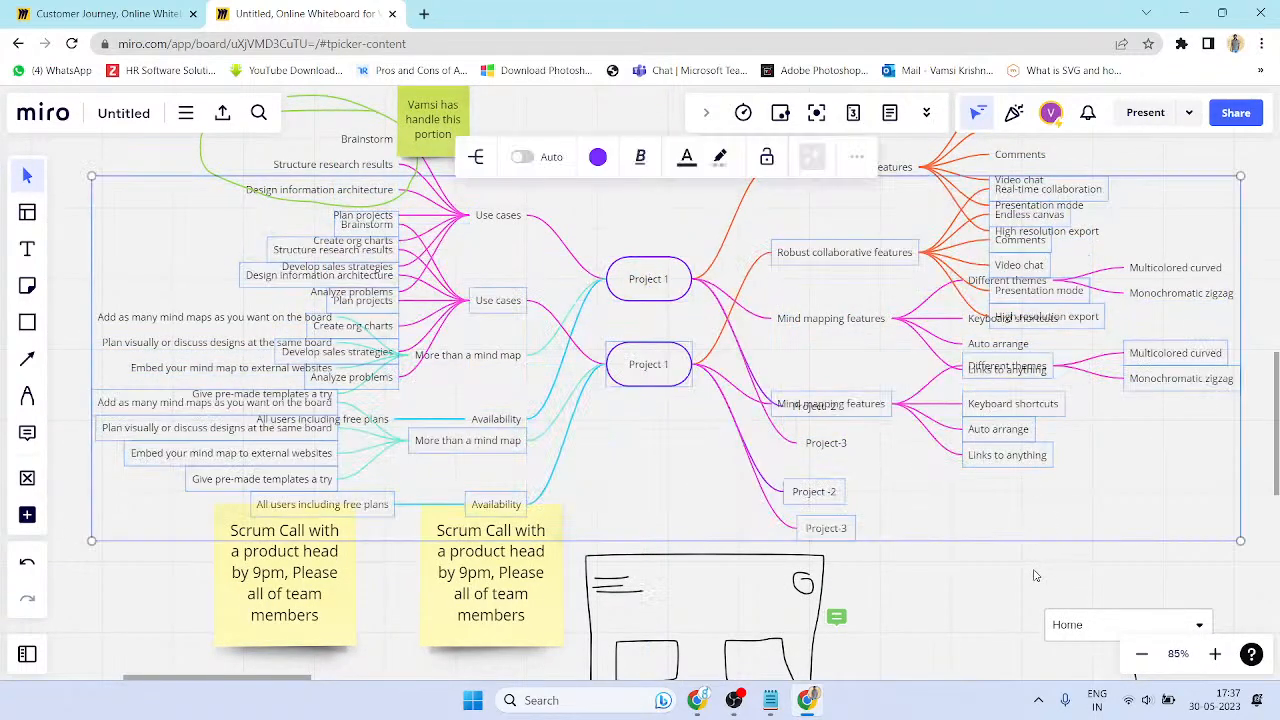
{"action": "key", "text": "ctrl+z"}
{"action": "left_click", "coordinate": [648, 300]}
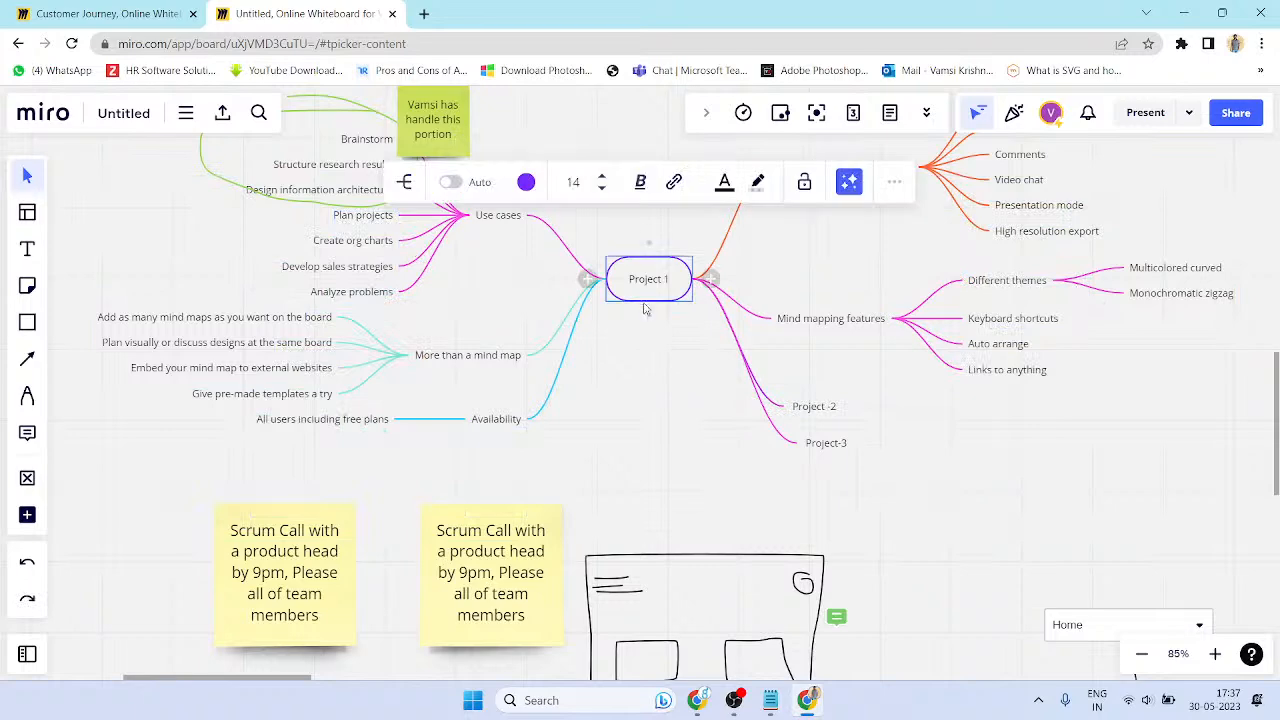
{"action": "right_click", "coordinate": [648, 300]}
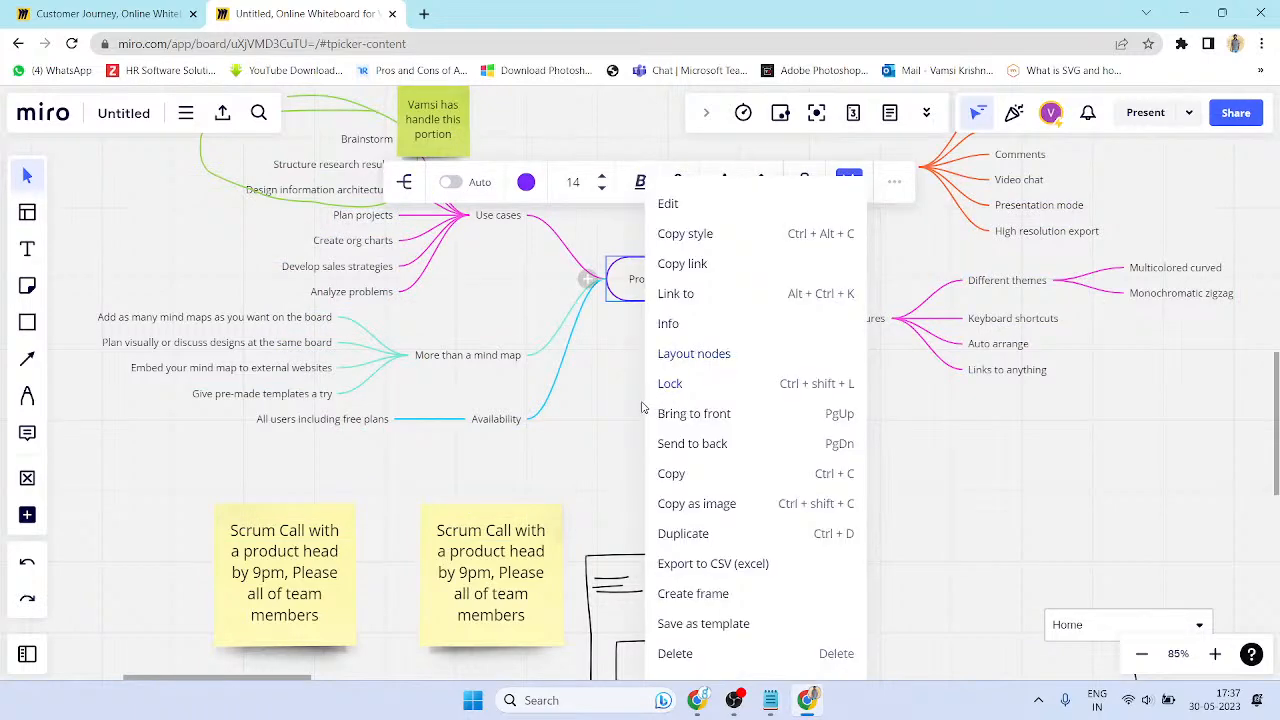
{"action": "left_click", "coordinate": [622, 402]}
{"action": "scroll", "coordinate": [700, 306], "scroll_direction": "up", "scroll_amount": 4}
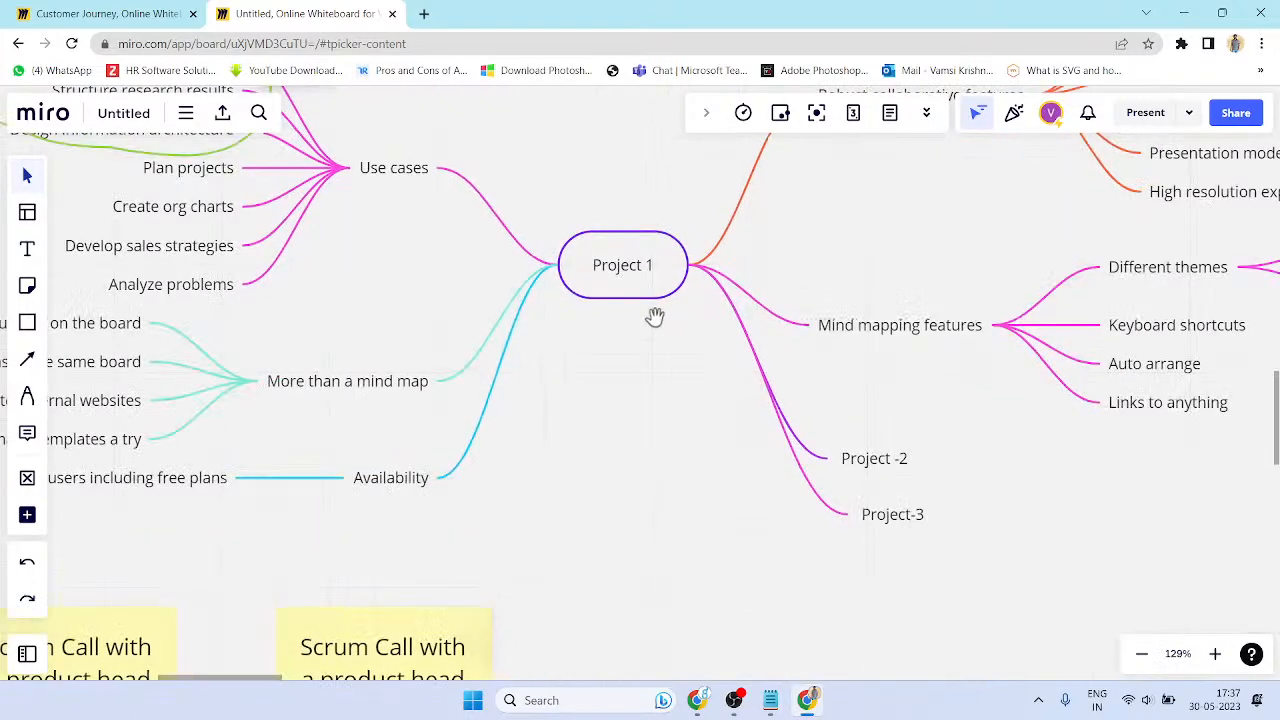
{"action": "left_click_drag", "start_coordinate": [659, 320], "coordinate": [661, 251]}
- Add a new empty child branch to the Project 1 node
{"action": "left_click", "coordinate": [637, 236]}
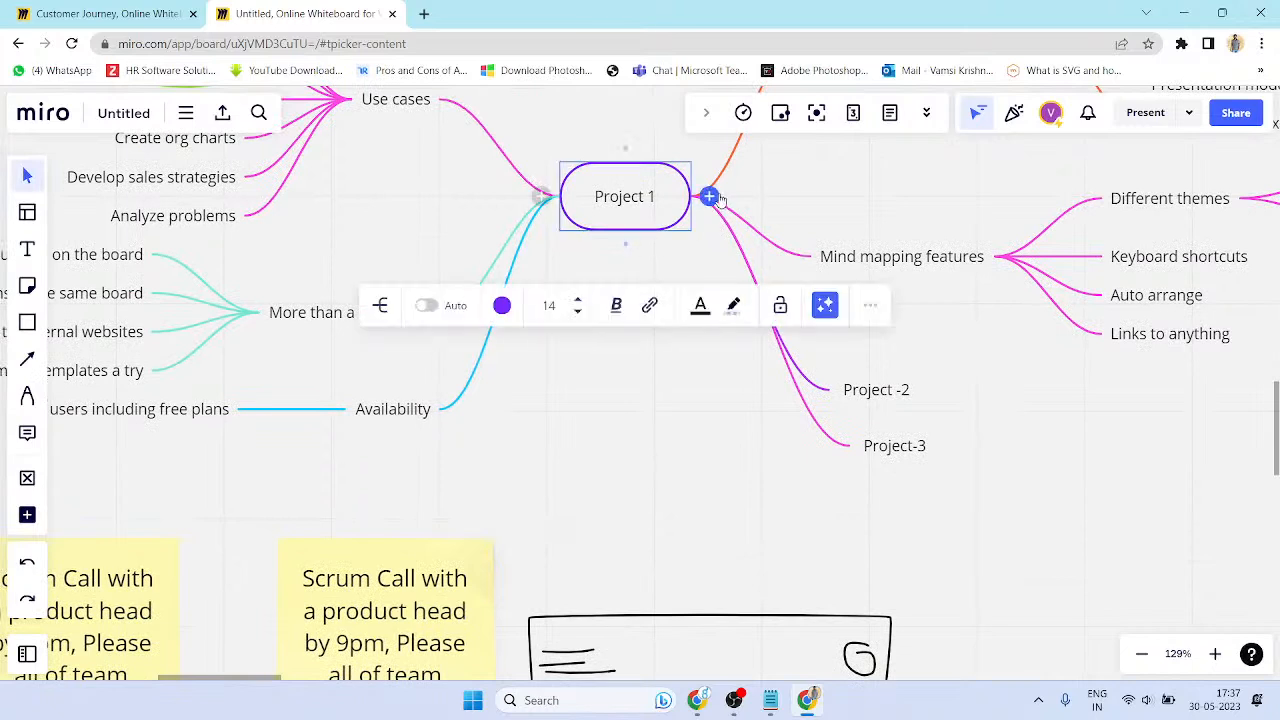
{"action": "left_click", "coordinate": [708, 196]}
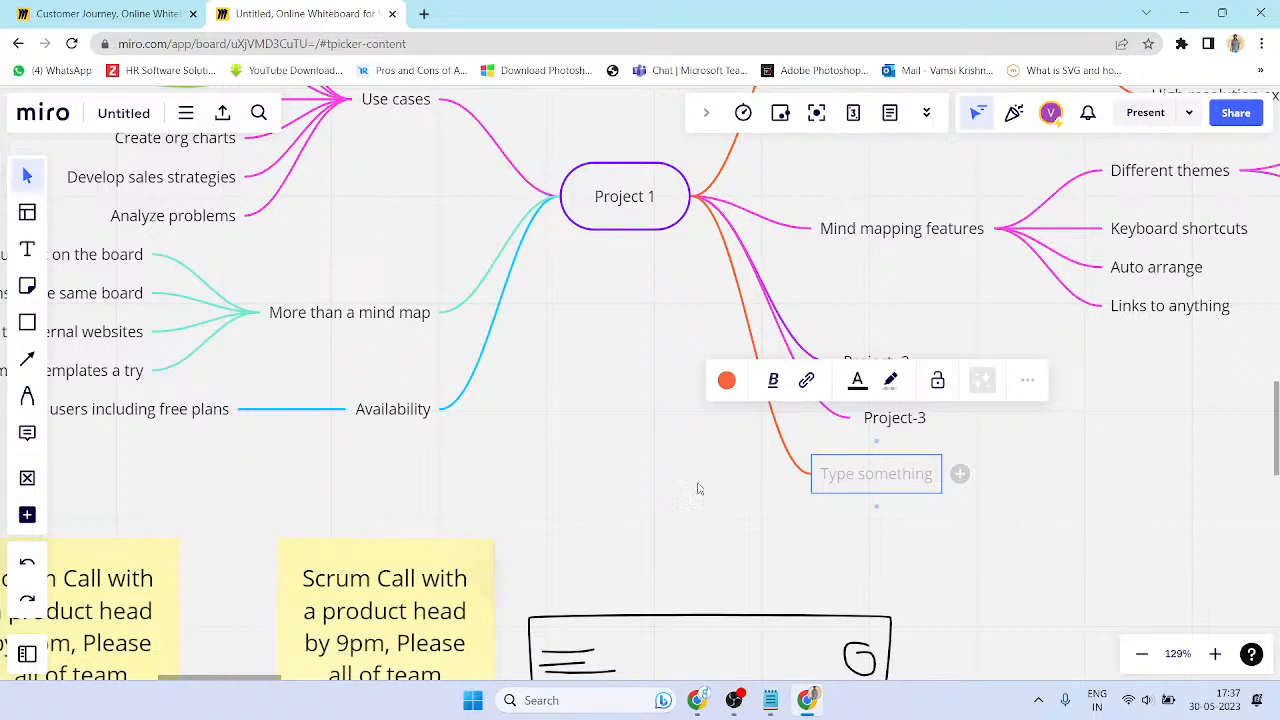
{"action": "left_click", "coordinate": [535, 381]}
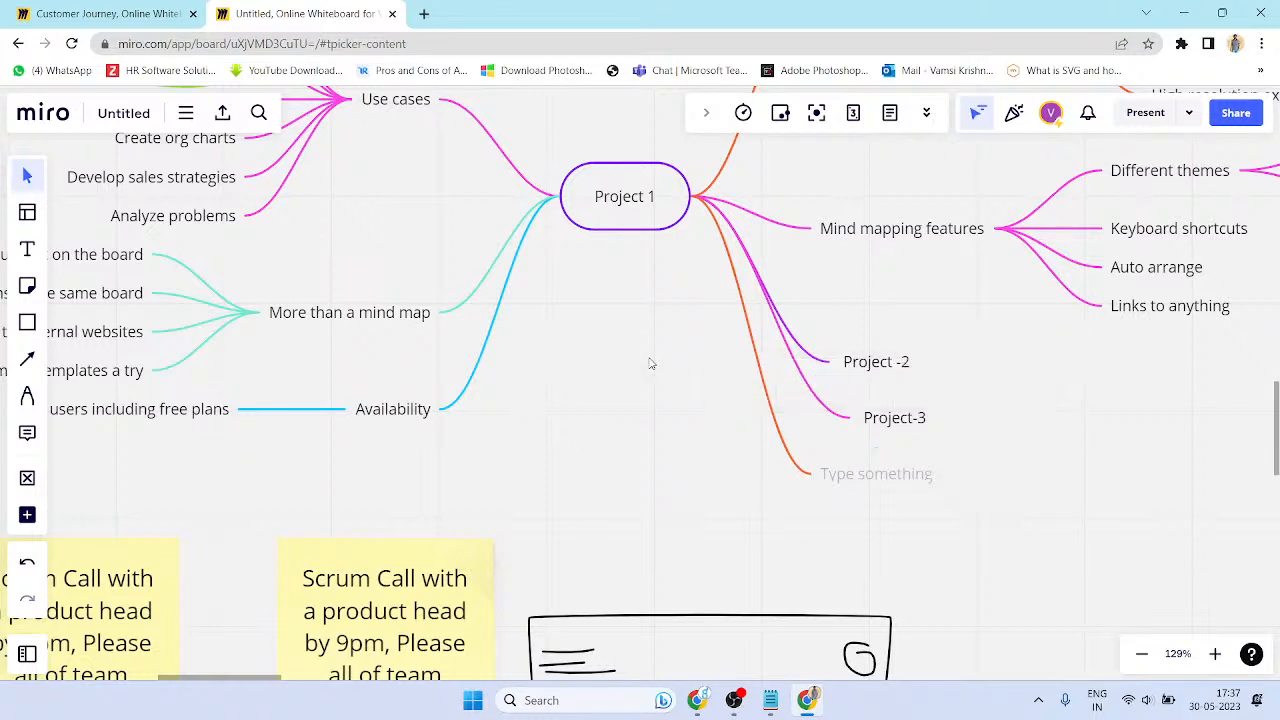
{"action": "left_click", "coordinate": [649, 231]}
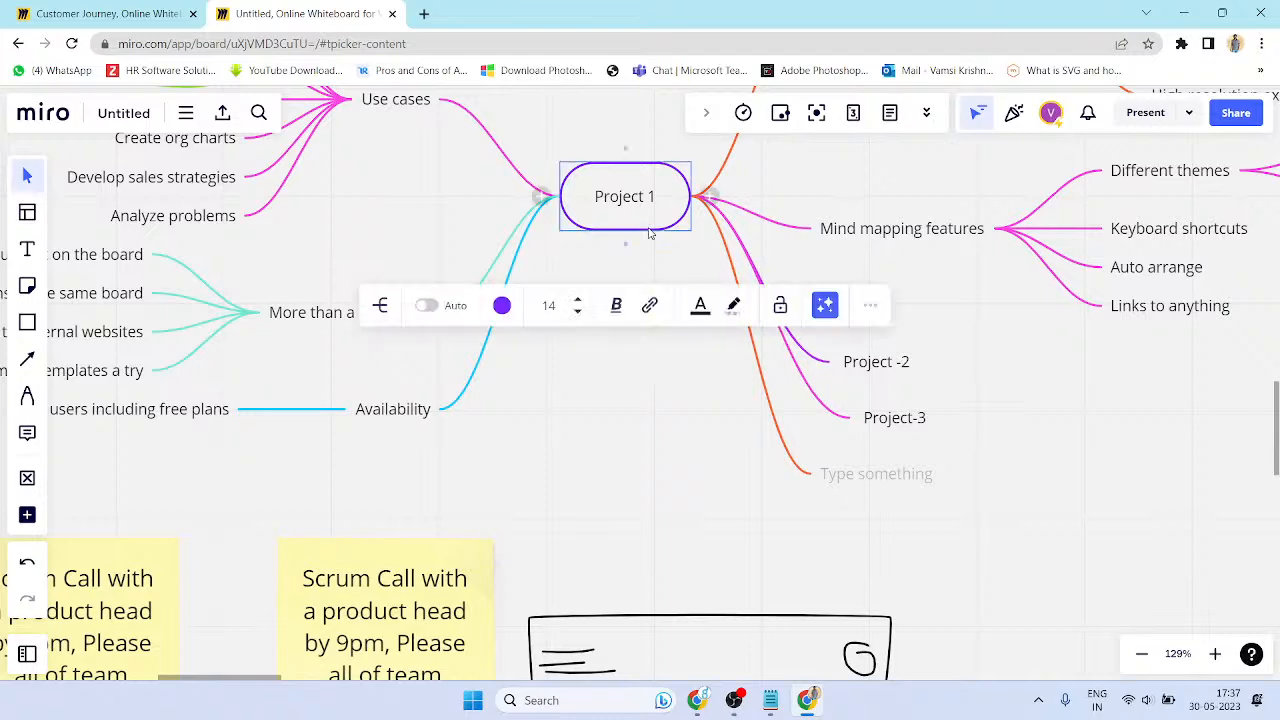
{"action": "scroll", "coordinate": [649, 231], "scroll_direction": "down", "scroll_amount": 5}
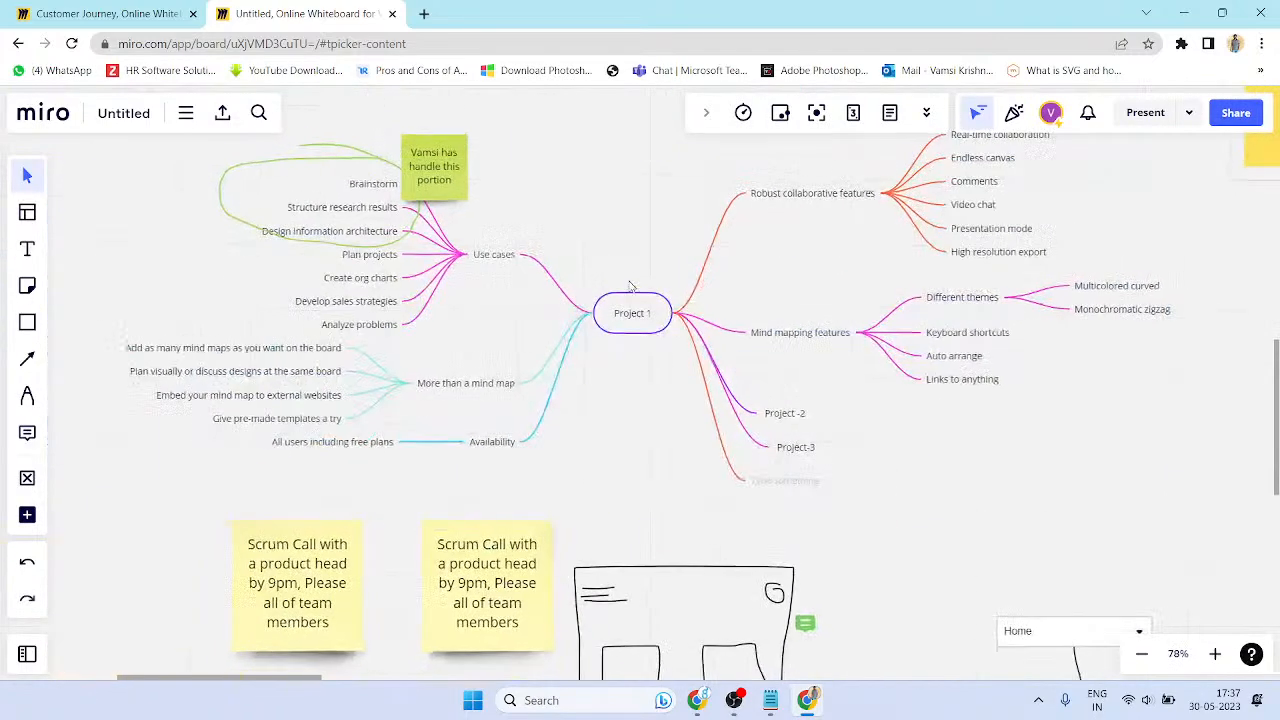
- Open Project 1's options, edit its label, and undo a Ctrl+D duplicate of the mind map
{"action": "left_click", "coordinate": [631, 297]}
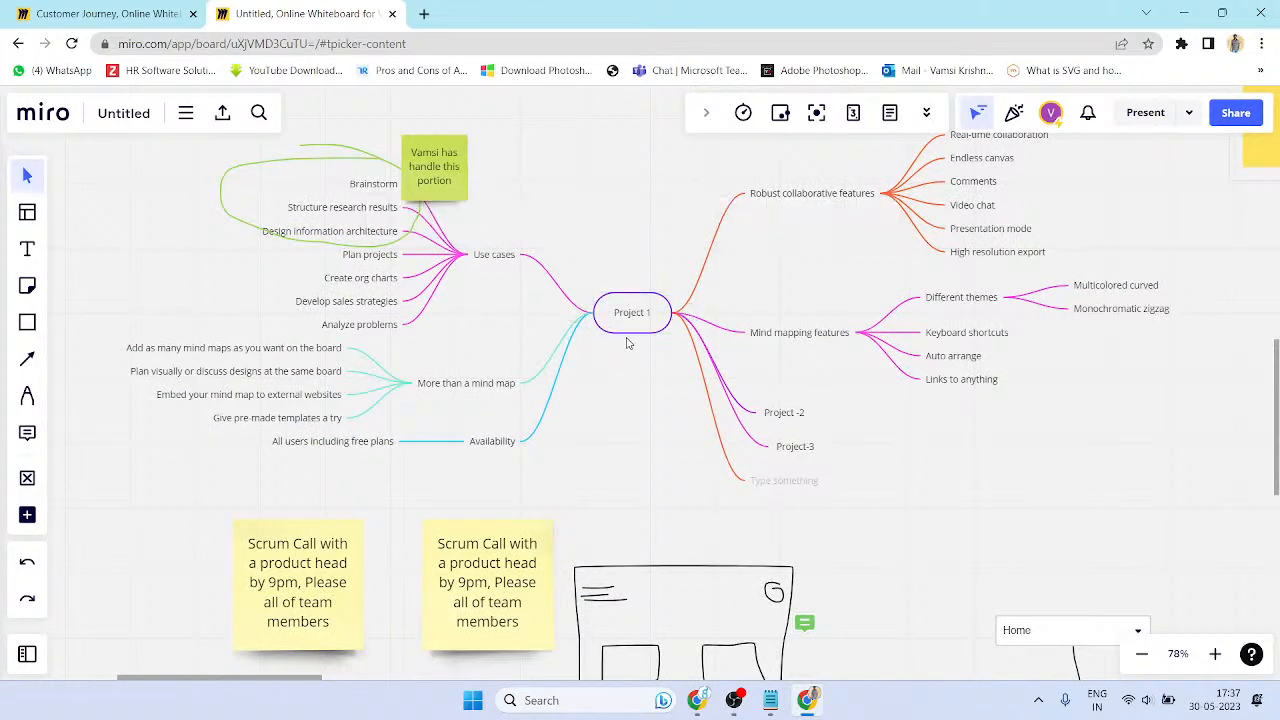
{"action": "right_click", "coordinate": [620, 343]}
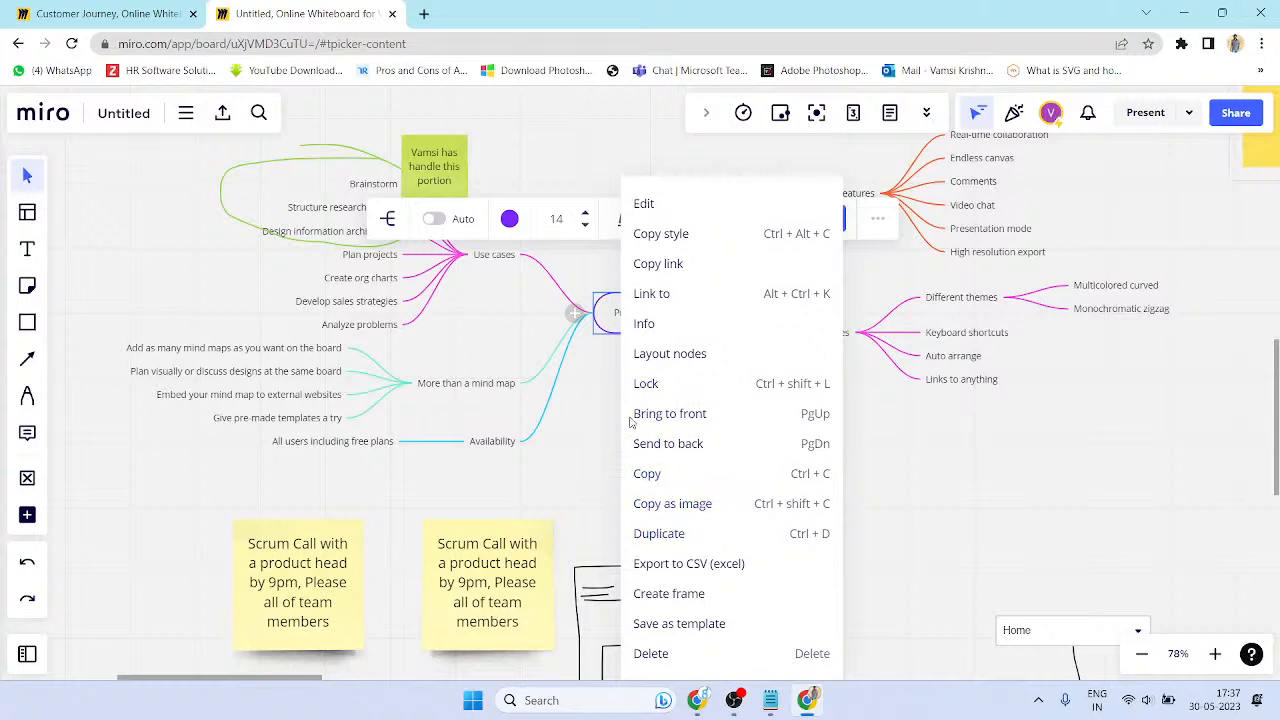
{"action": "left_click", "coordinate": [643, 203]}
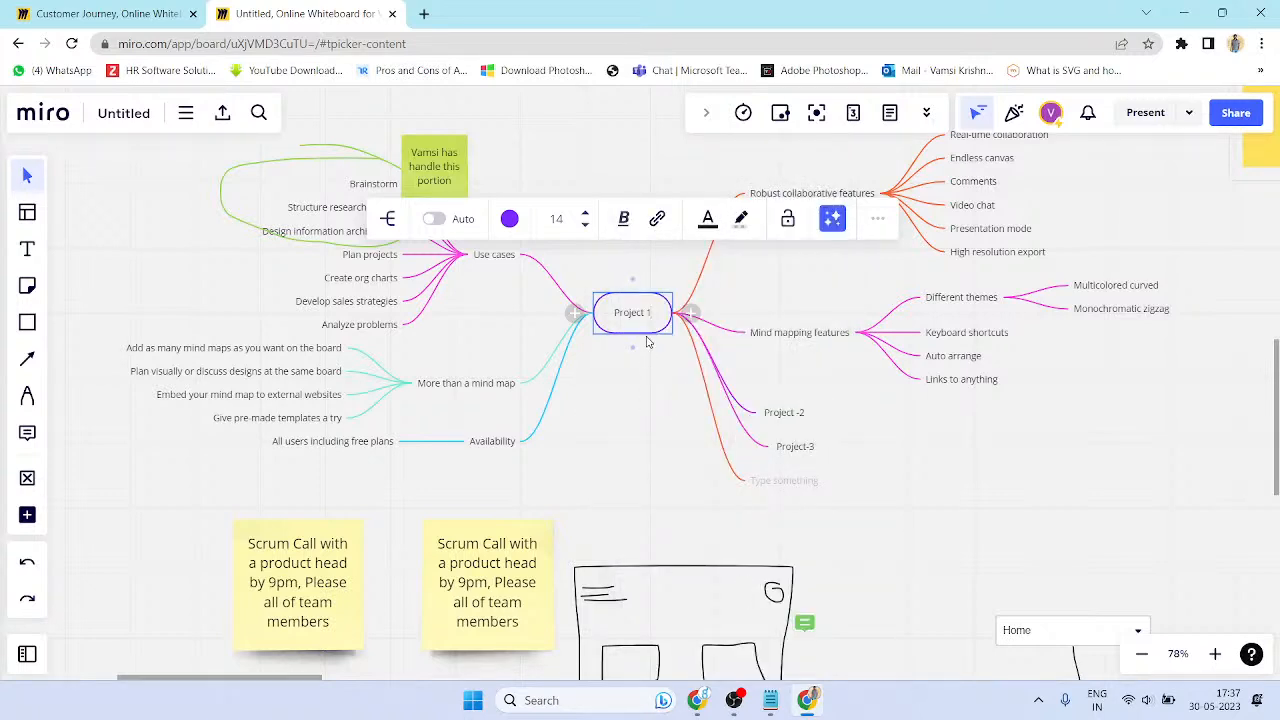
{"action": "left_click", "coordinate": [646, 370]}
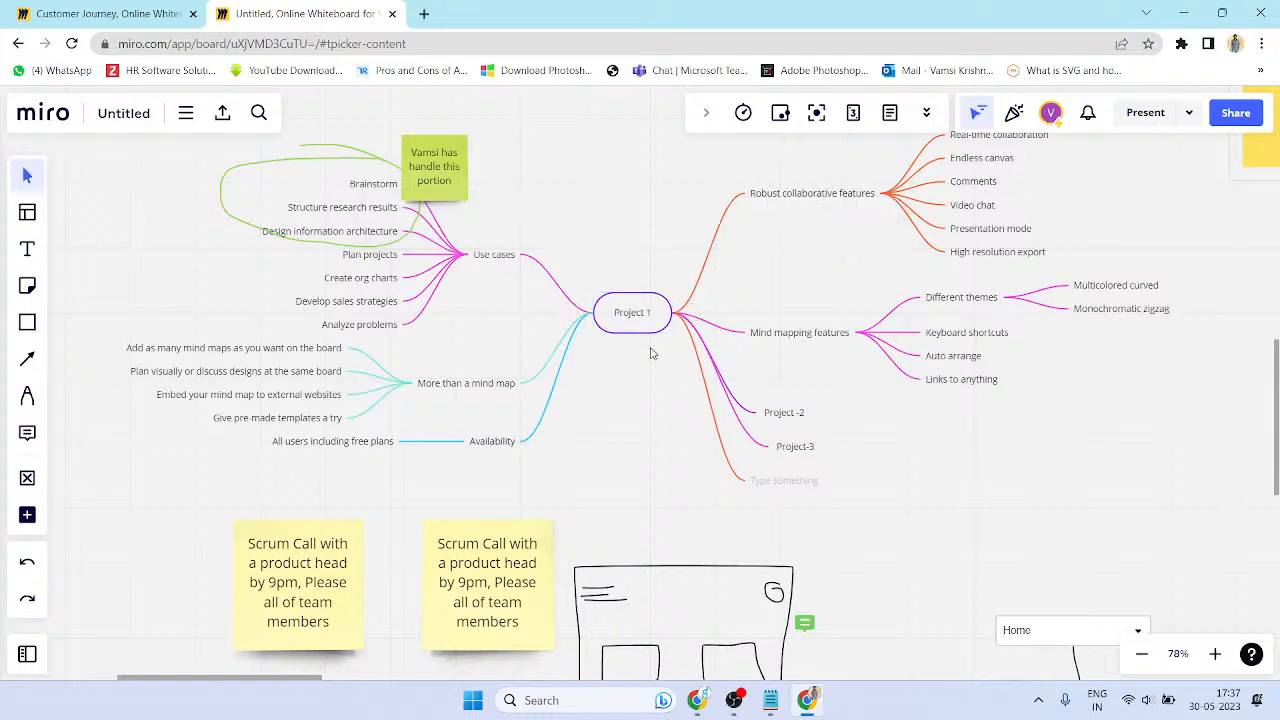
{"action": "left_click", "coordinate": [643, 330]}
{"action": "key", "text": "ctrl+d"}
{"action": "key", "text": "ctrl+z"}
- Deselect Project 1 and choose the Shapes tool
{"action": "scroll", "coordinate": [612, 385], "scroll_direction": "up", "scroll_amount": 5}
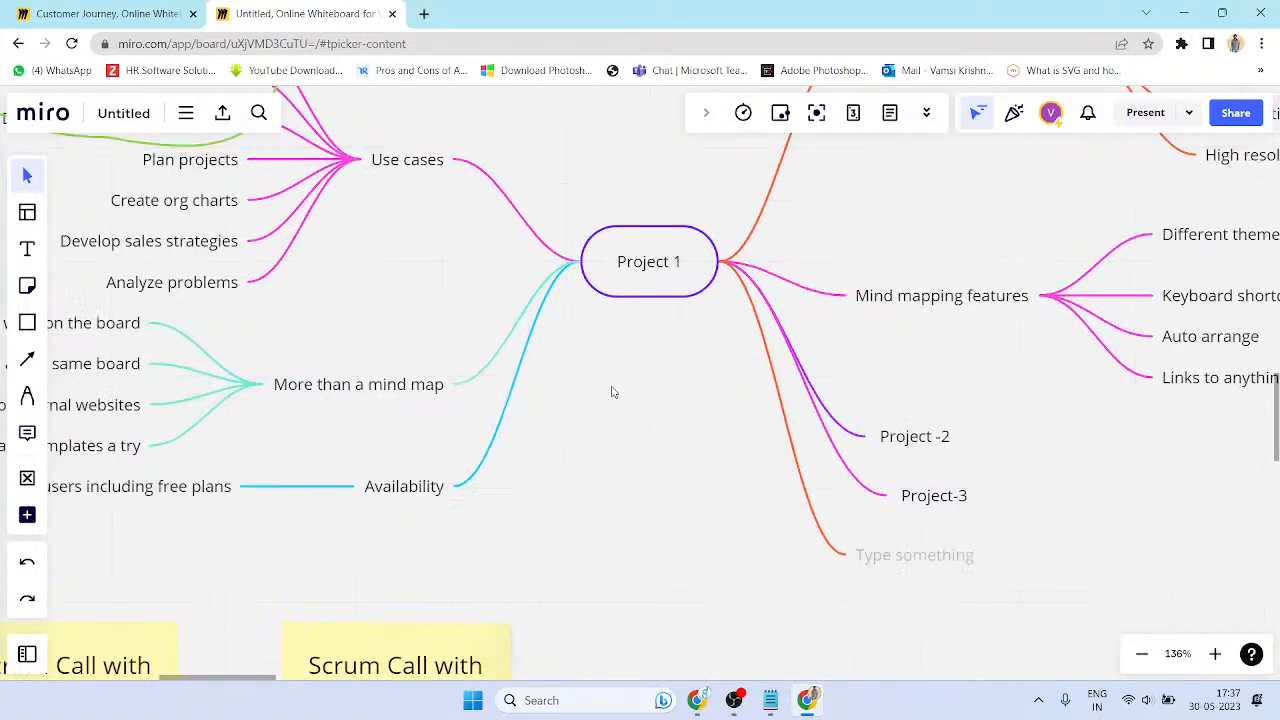
{"action": "left_click", "coordinate": [604, 303]}
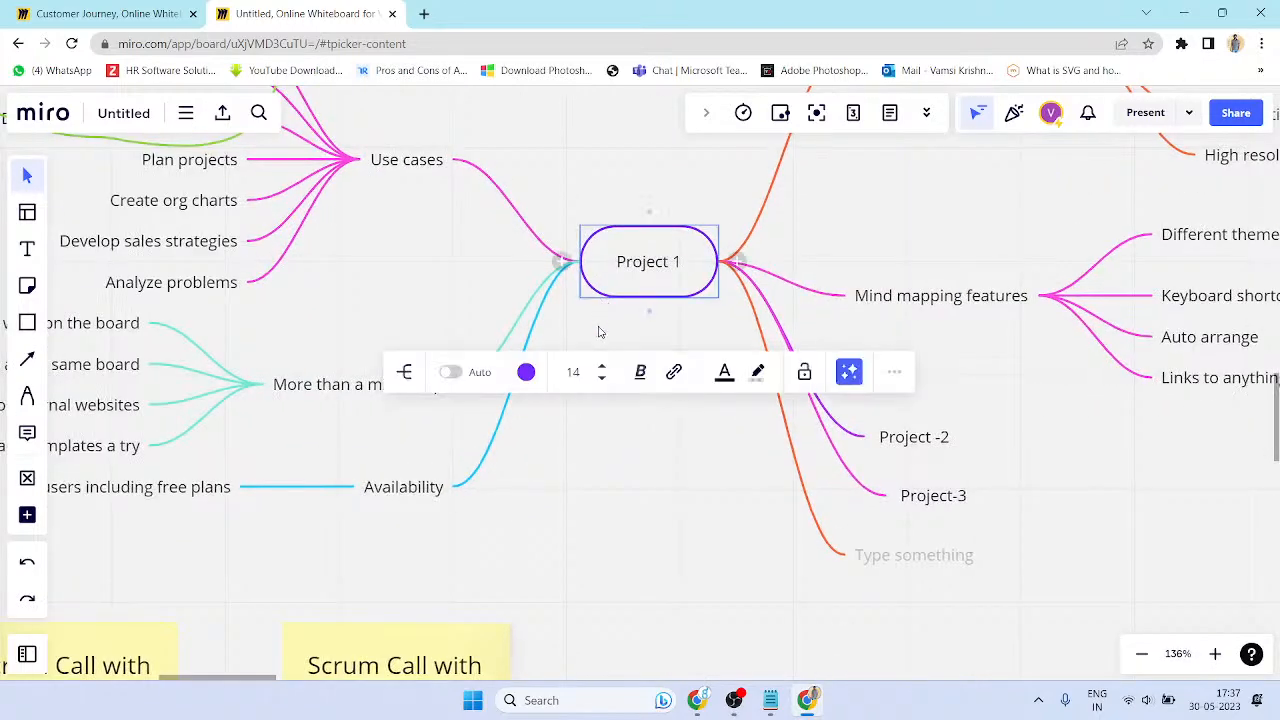
{"action": "left_click", "coordinate": [609, 463]}
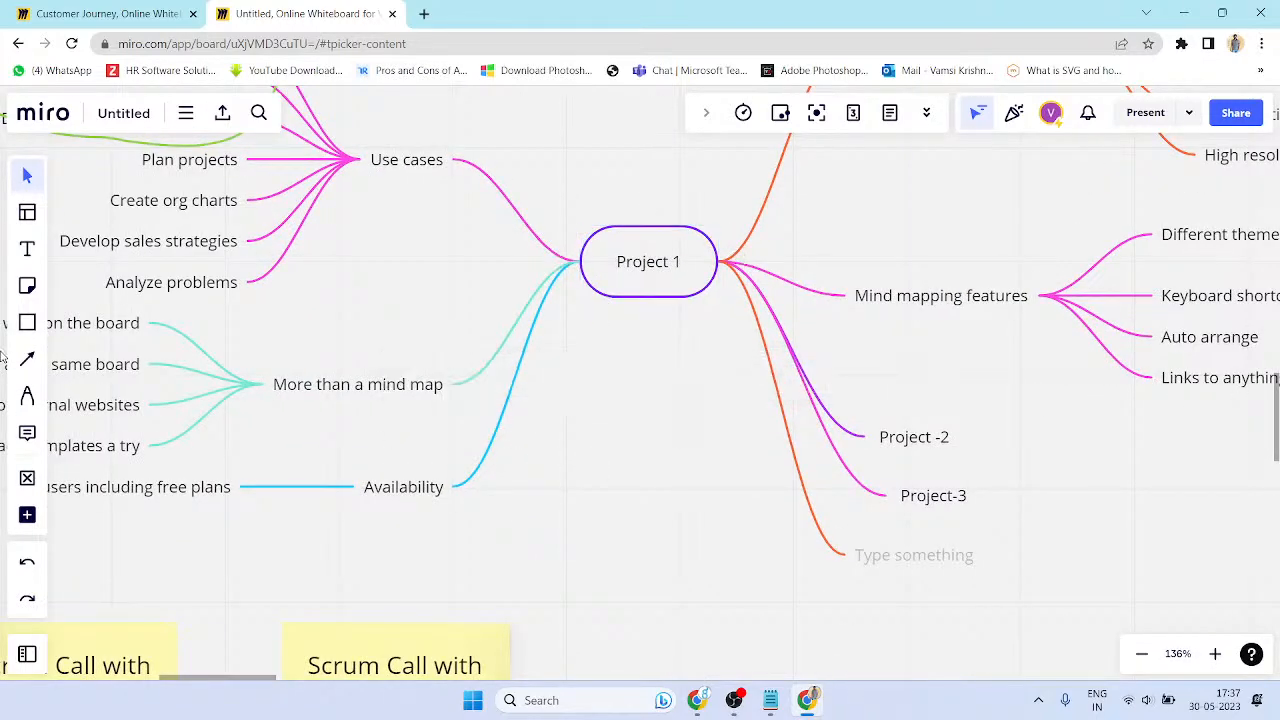
{"action": "left_click", "coordinate": [27, 286]}
{"action": "left_click", "coordinate": [27, 323]}
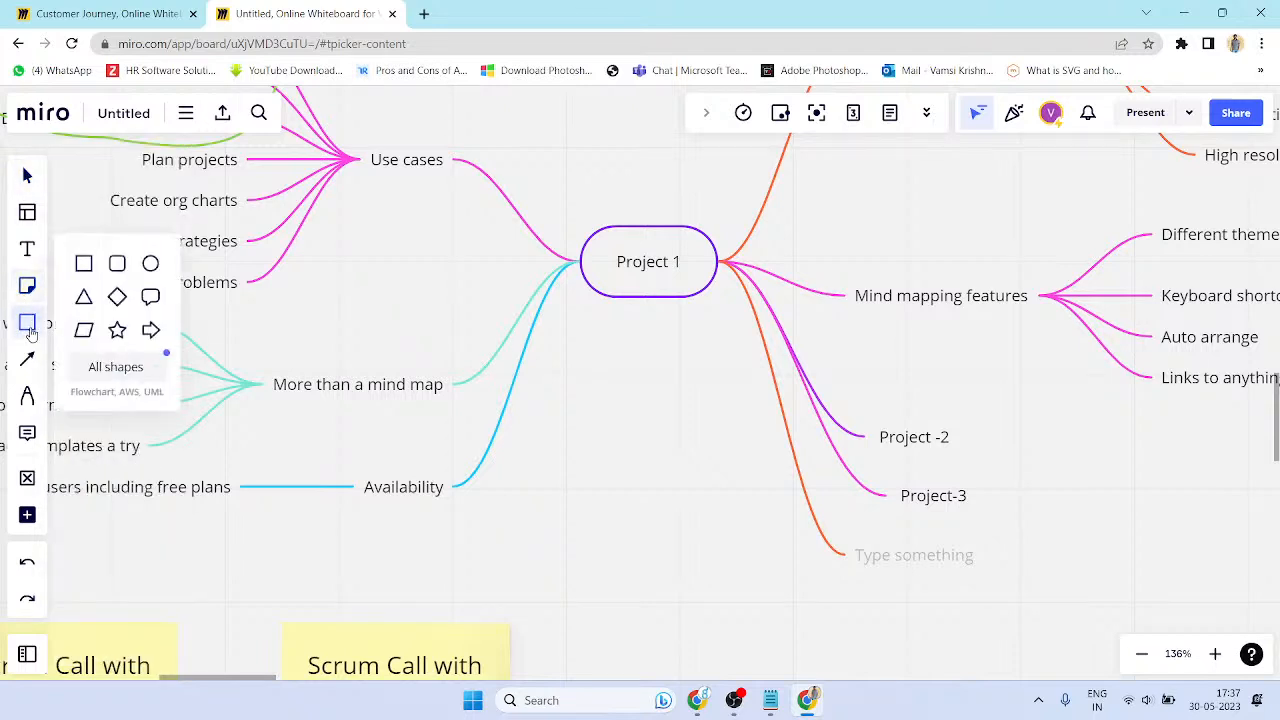
- Draw a rectangle just below the Project 1 node
{"action": "left_click", "coordinate": [84, 262]}
{"action": "left_click_drag", "start_coordinate": [576, 342], "coordinate": [717, 400]}
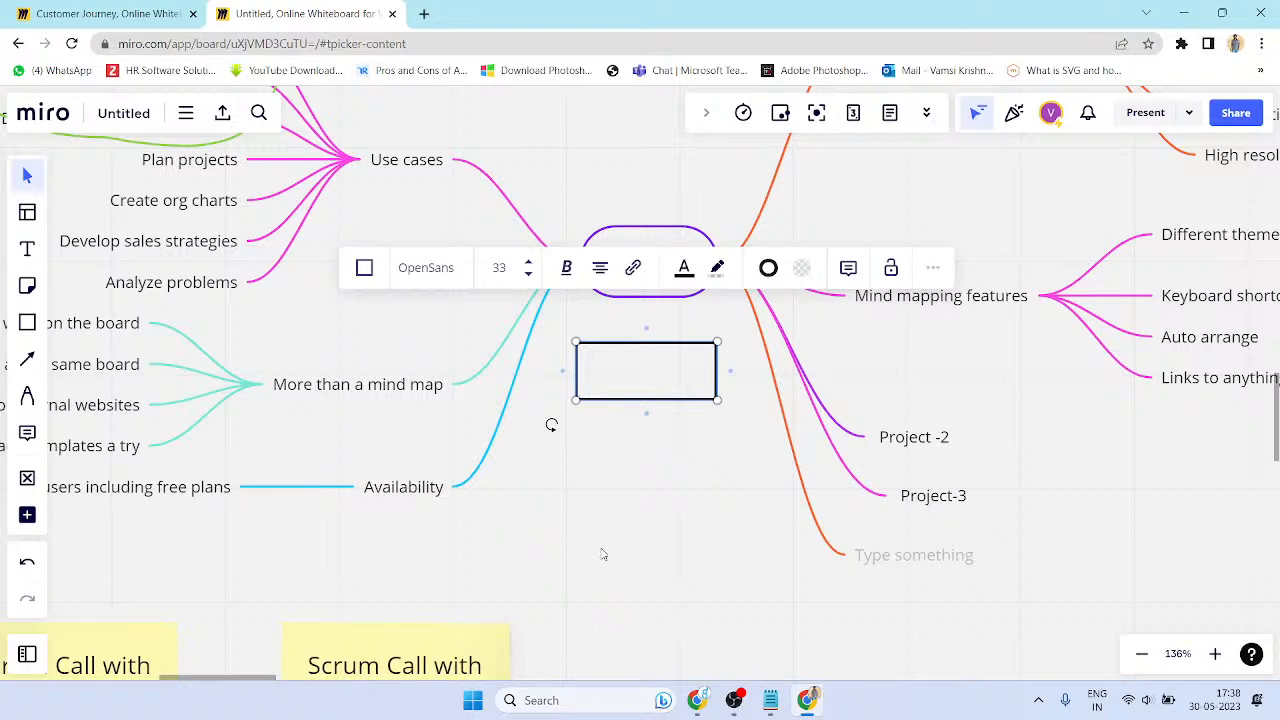
{"action": "left_click", "coordinate": [665, 299]}
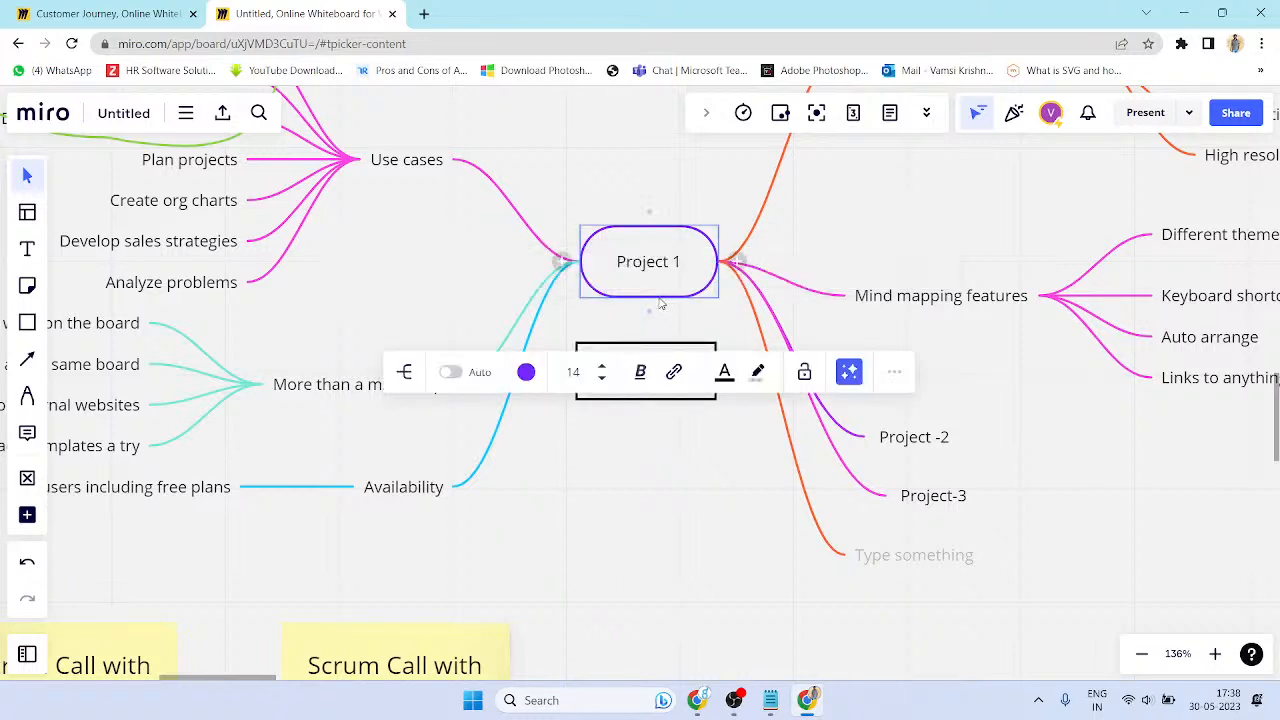
{"action": "left_click", "coordinate": [754, 240]}
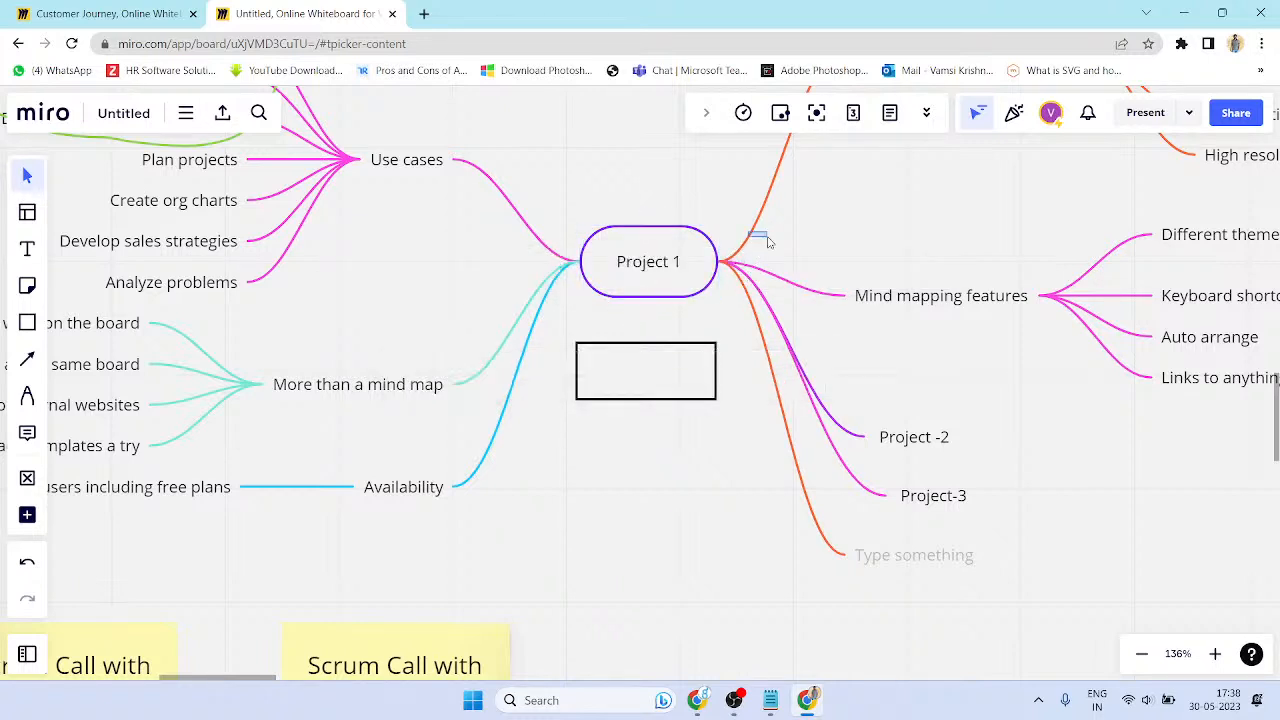
{"action": "scroll", "coordinate": [758, 306], "scroll_direction": "down", "scroll_amount": 4}
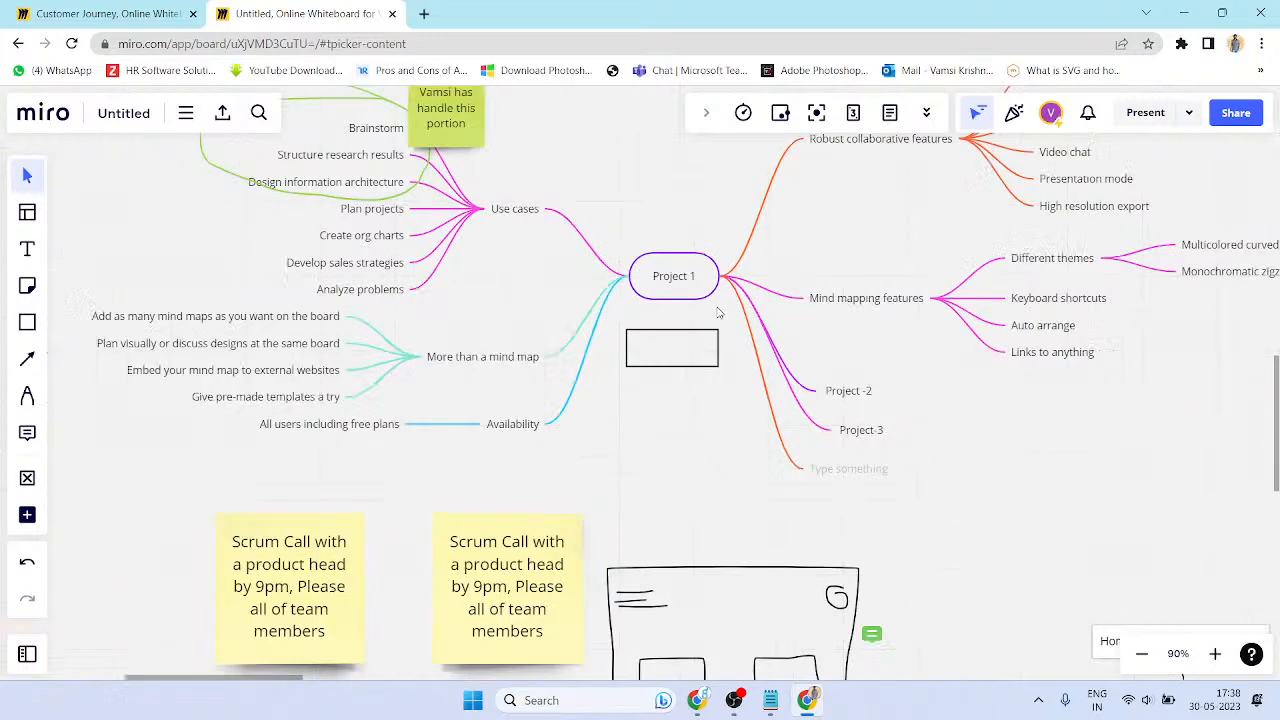
{"action": "left_click", "coordinate": [820, 304]}
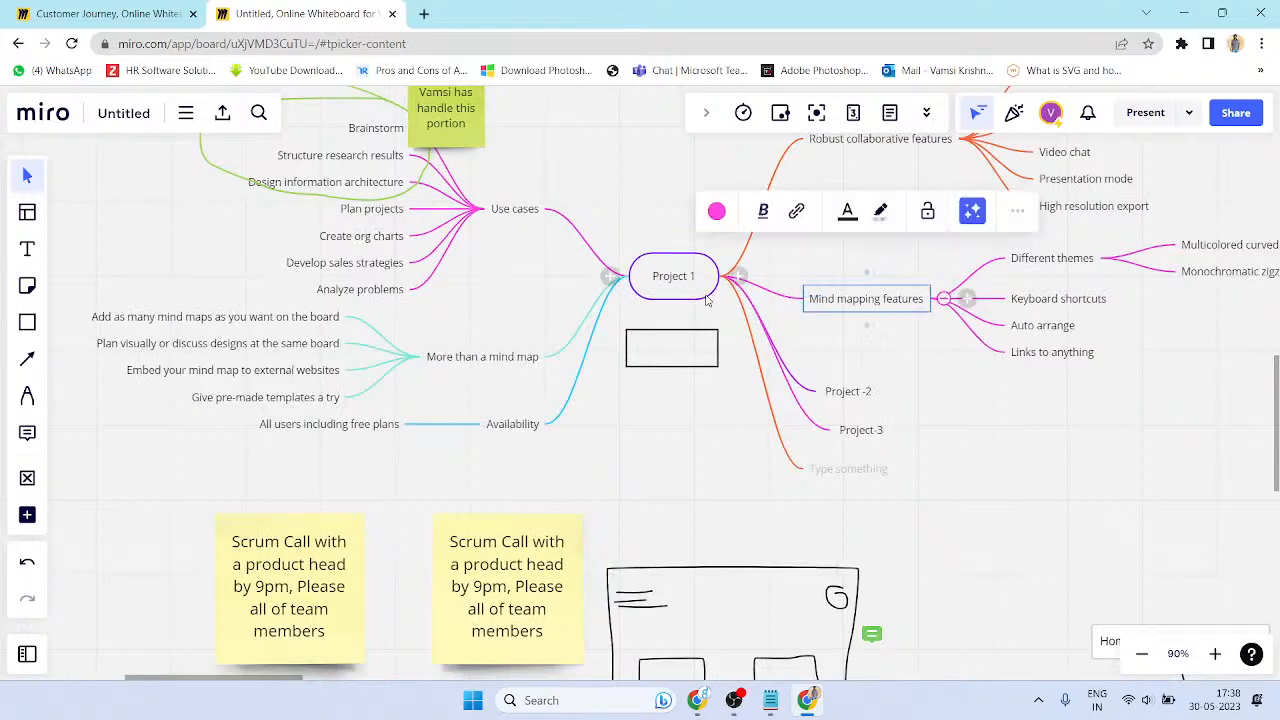
{"action": "left_click", "coordinate": [706, 298]}
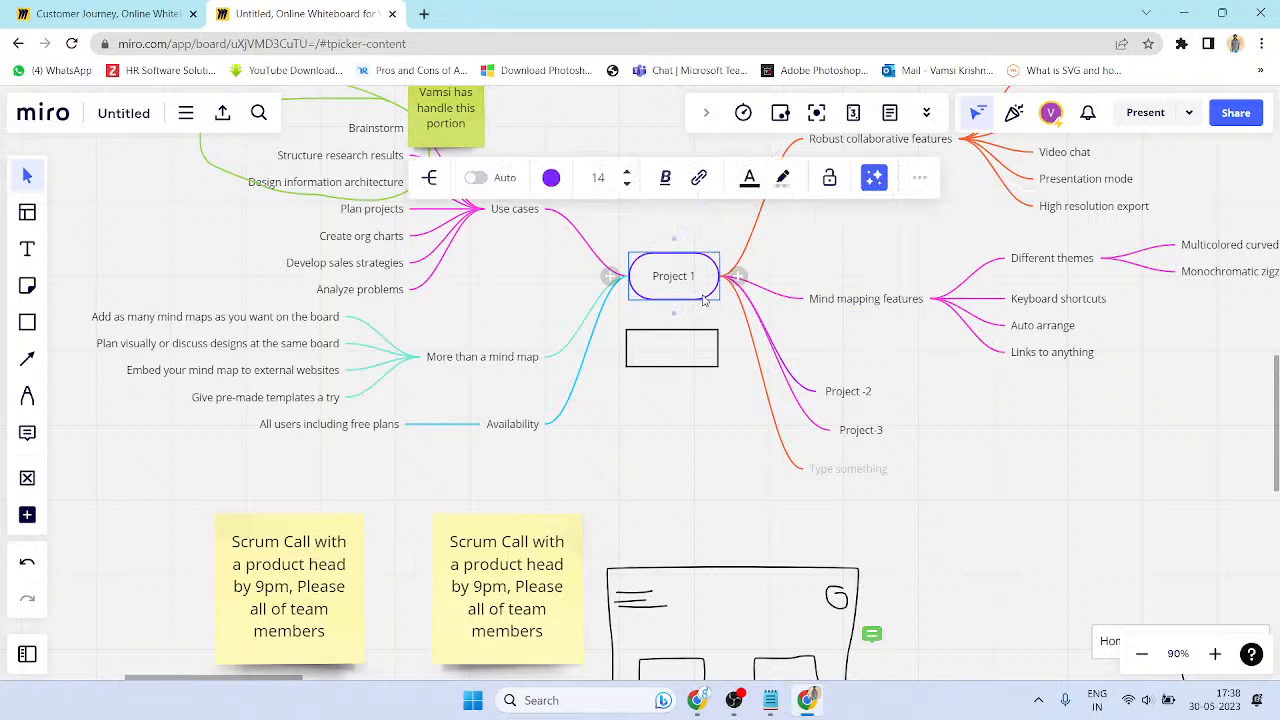
{"action": "left_click", "coordinate": [690, 337]}
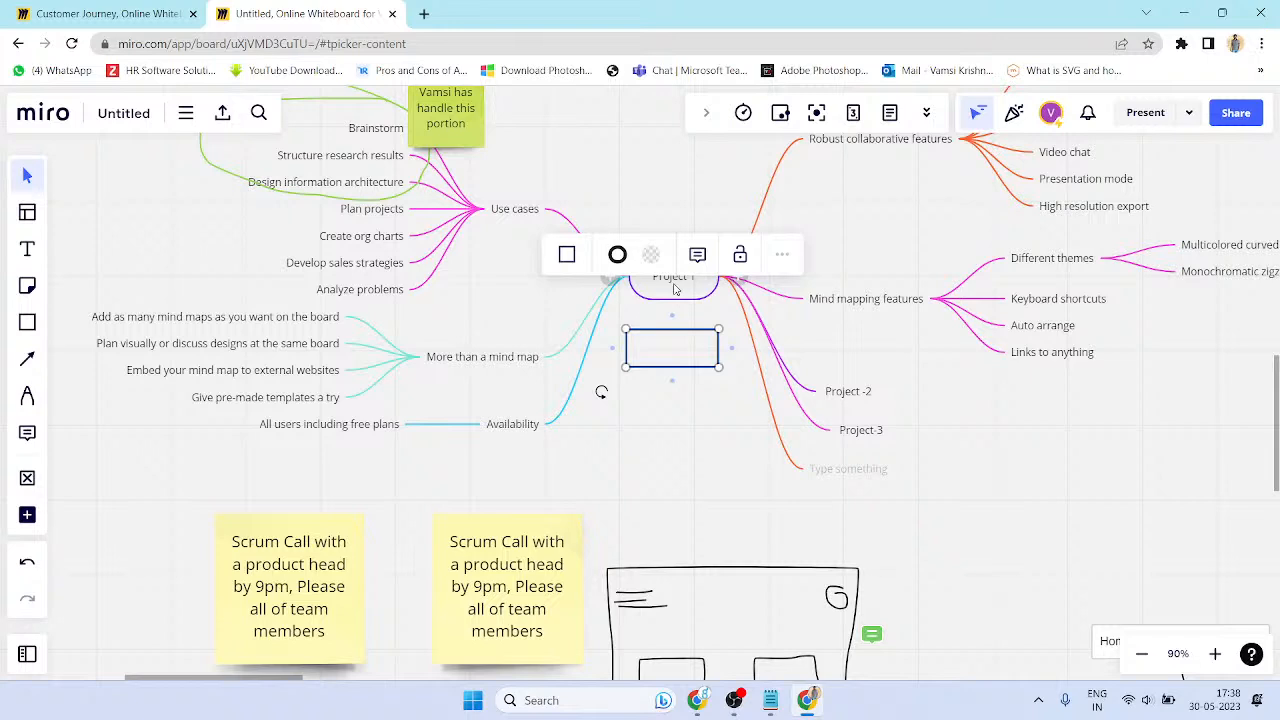
- Copy the Project 1 label text into the new box and add a 2
{"action": "left_click", "coordinate": [674, 289]}
{"action": "left_click", "coordinate": [678, 276]}
{"action": "key", "text": "ctrl+c"}
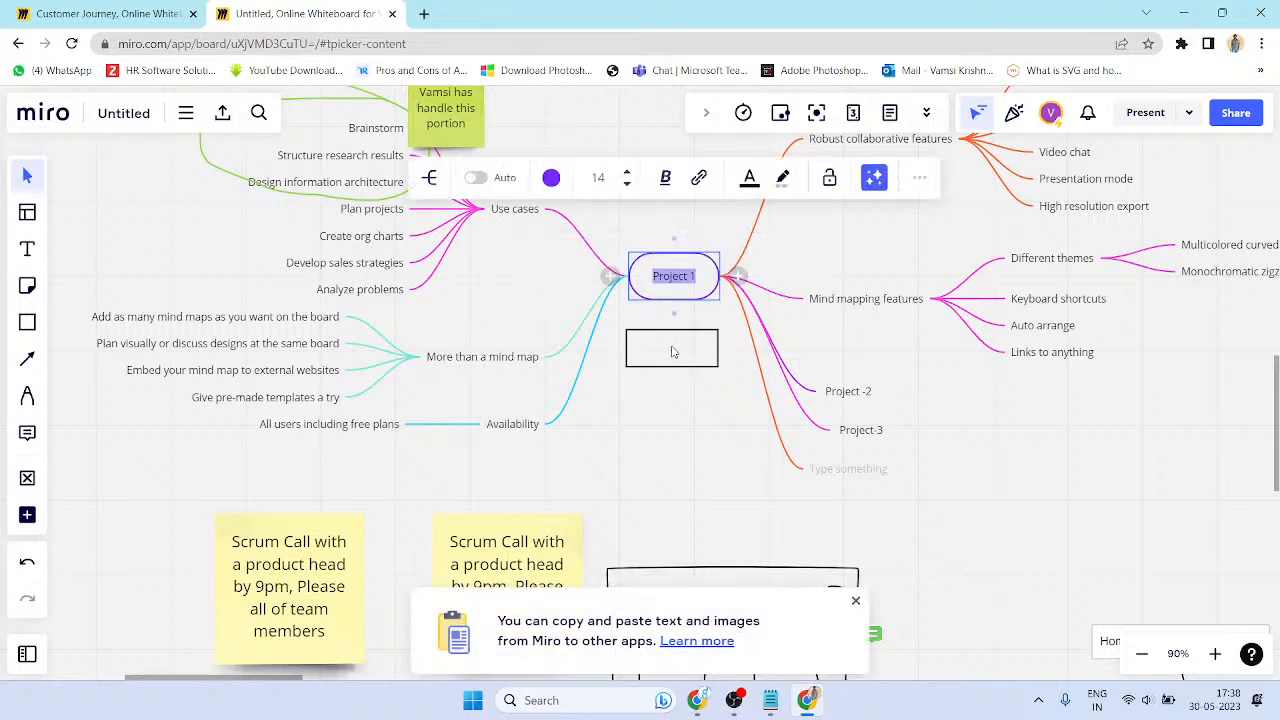
{"action": "double_click", "coordinate": [661, 343]}
{"action": "key", "text": "ctrl+v"}
{"action": "left_click", "coordinate": [711, 347]}
{"action": "type", "text": "2"}
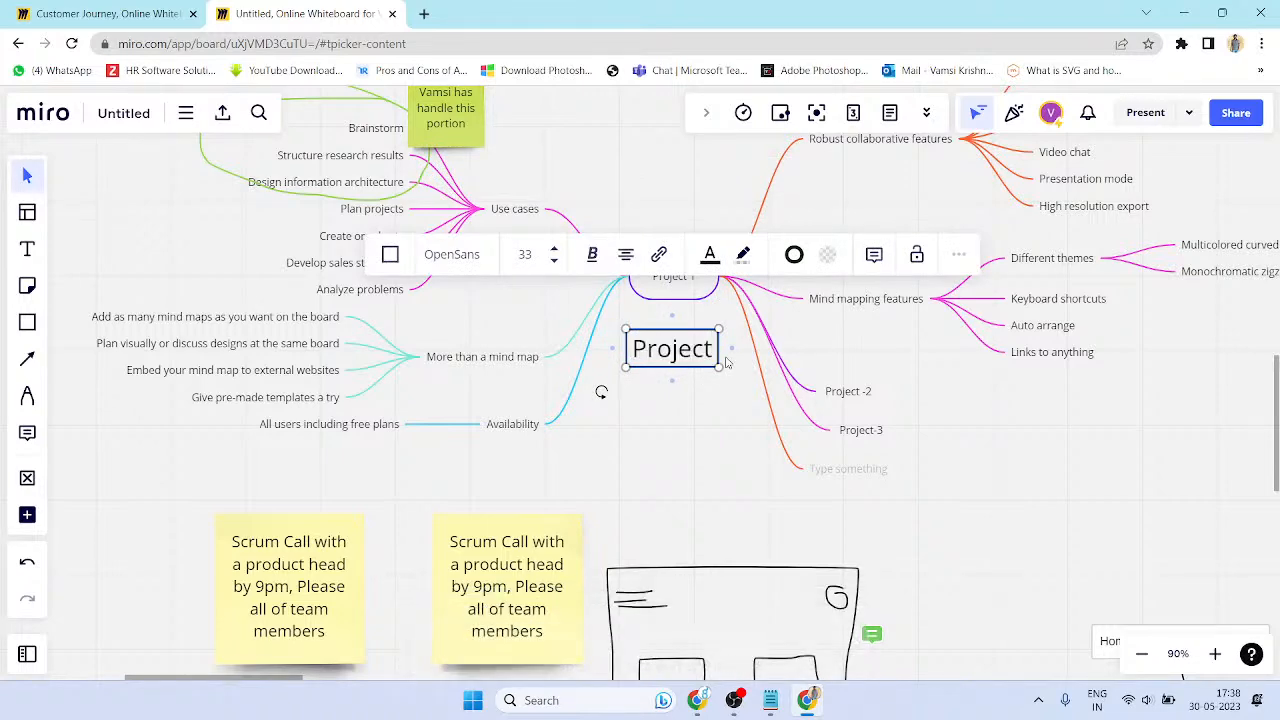
{"action": "key", "text": "Escape"}
{"action": "key", "text": "ctrl+a"}
{"action": "left_click", "coordinate": [697, 348]}
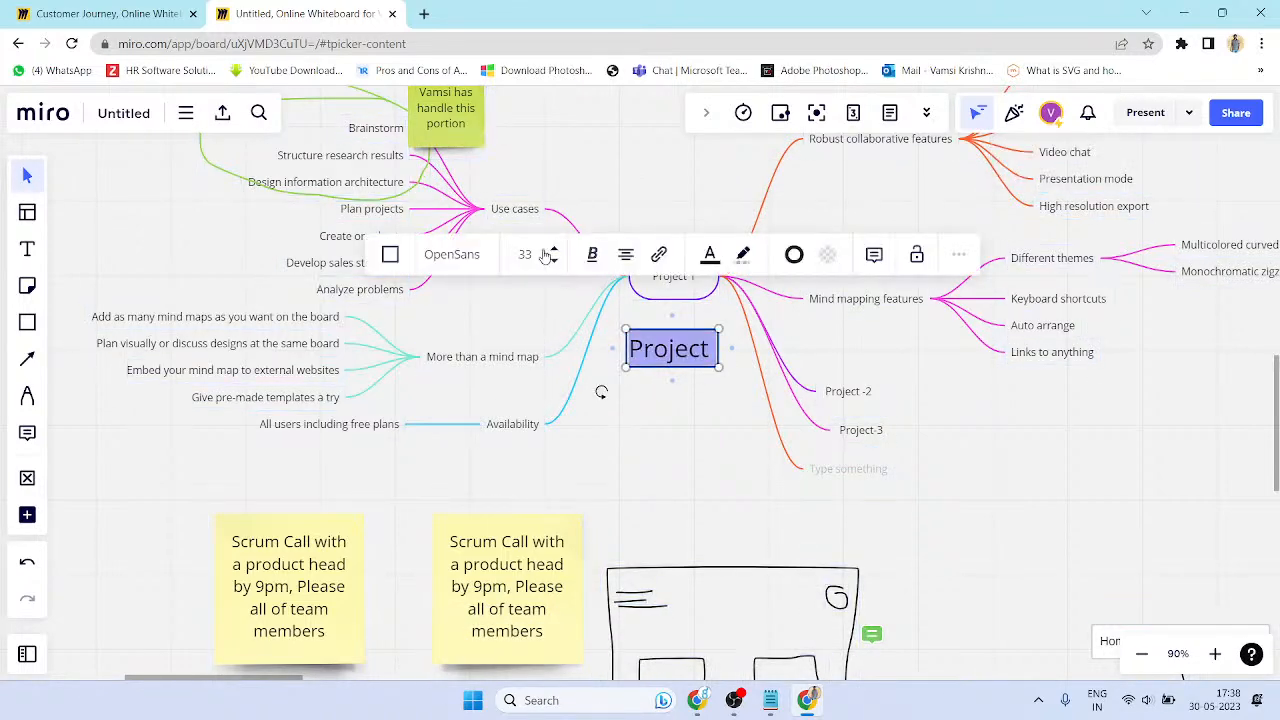
- Set the box text to font size 14 and correct it to read Project 2
{"action": "left_click", "coordinate": [677, 285]}
{"action": "double_click", "coordinate": [677, 278]}
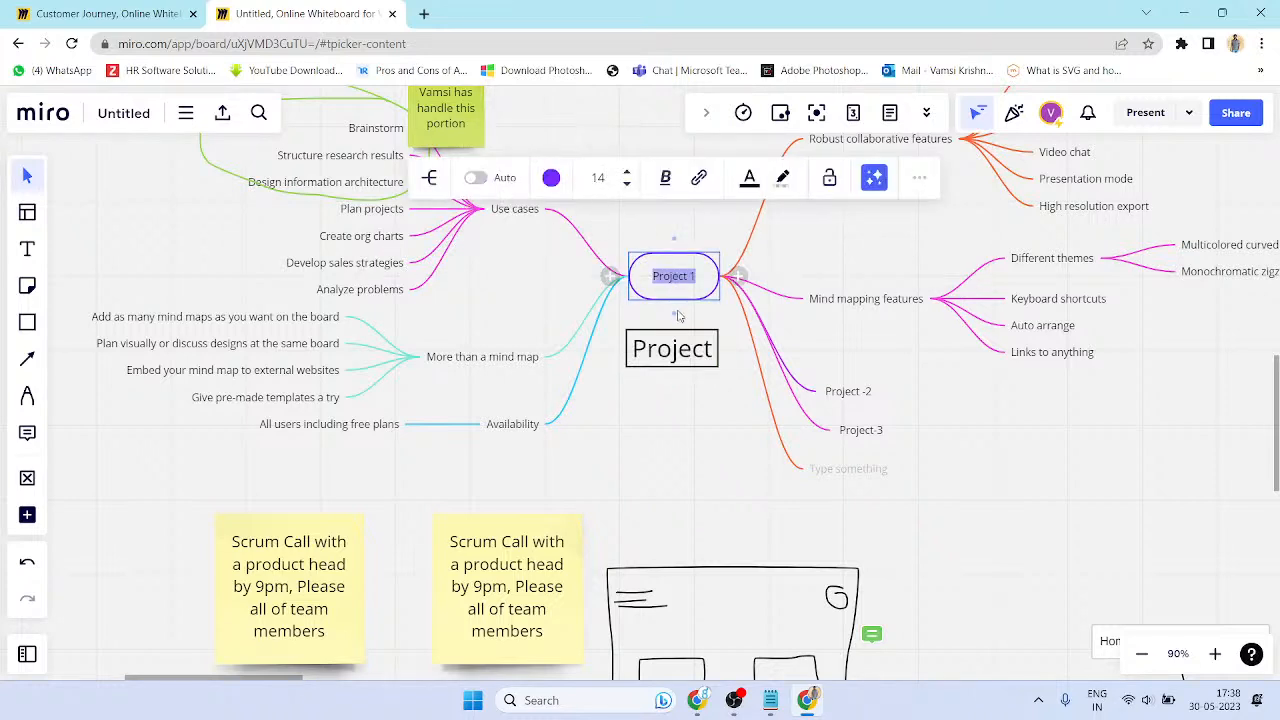
{"action": "double_click", "coordinate": [684, 350]}
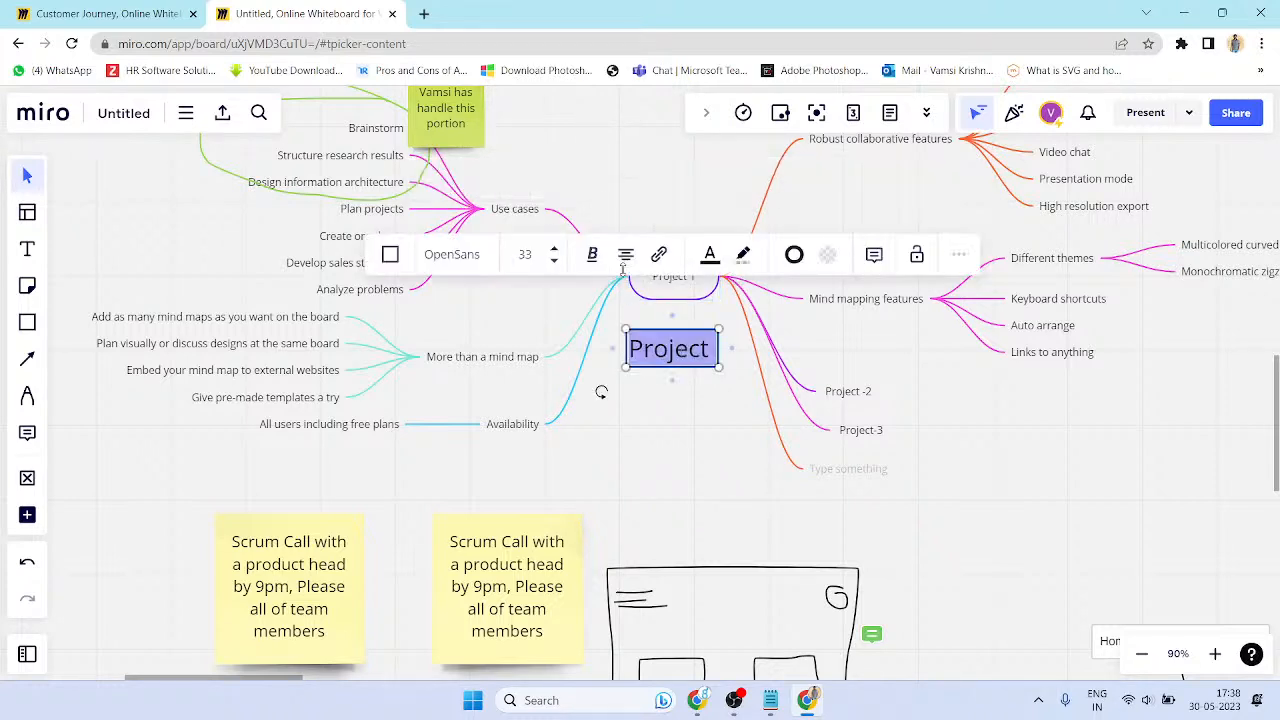
{"action": "left_click", "coordinate": [527, 259]}
{"action": "type", "text": "14"}
{"action": "key", "text": "Return"}
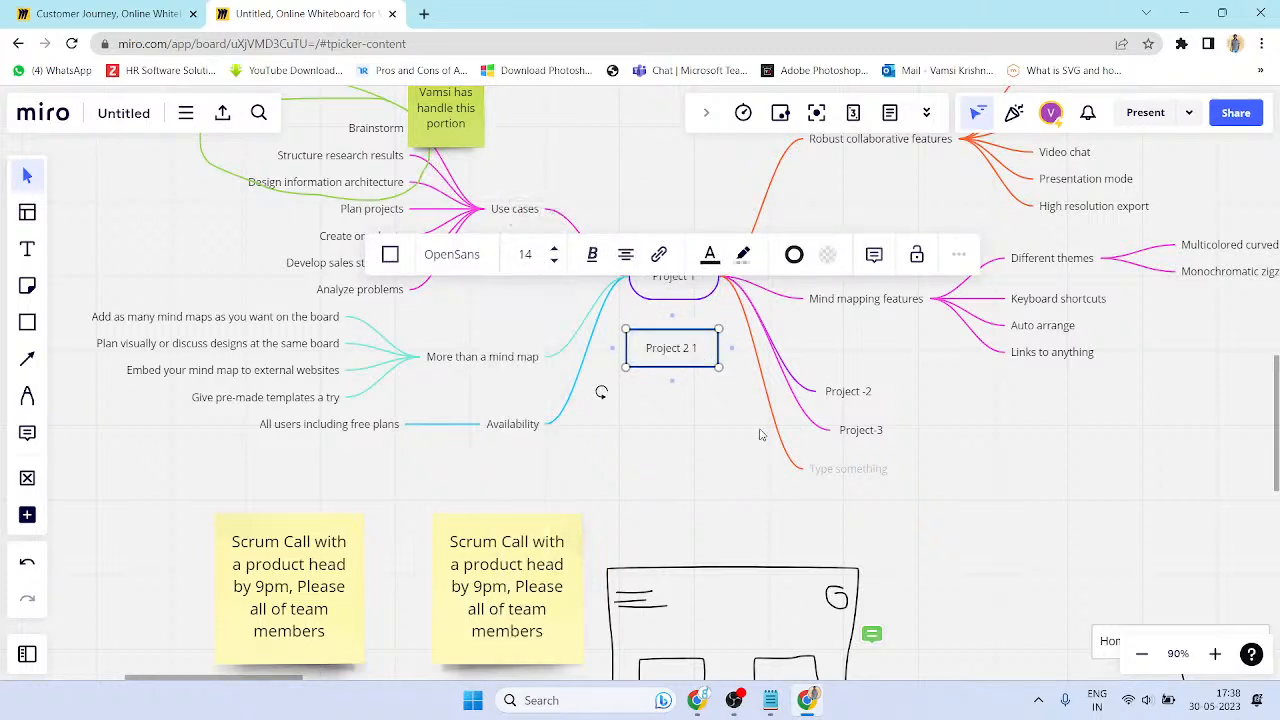
{"action": "key", "text": "BackSpace"}
{"action": "key", "text": "BackSpace"}
- Try a purple fill on the Project 2 box, then undo it
{"action": "left_click", "coordinate": [689, 298]}
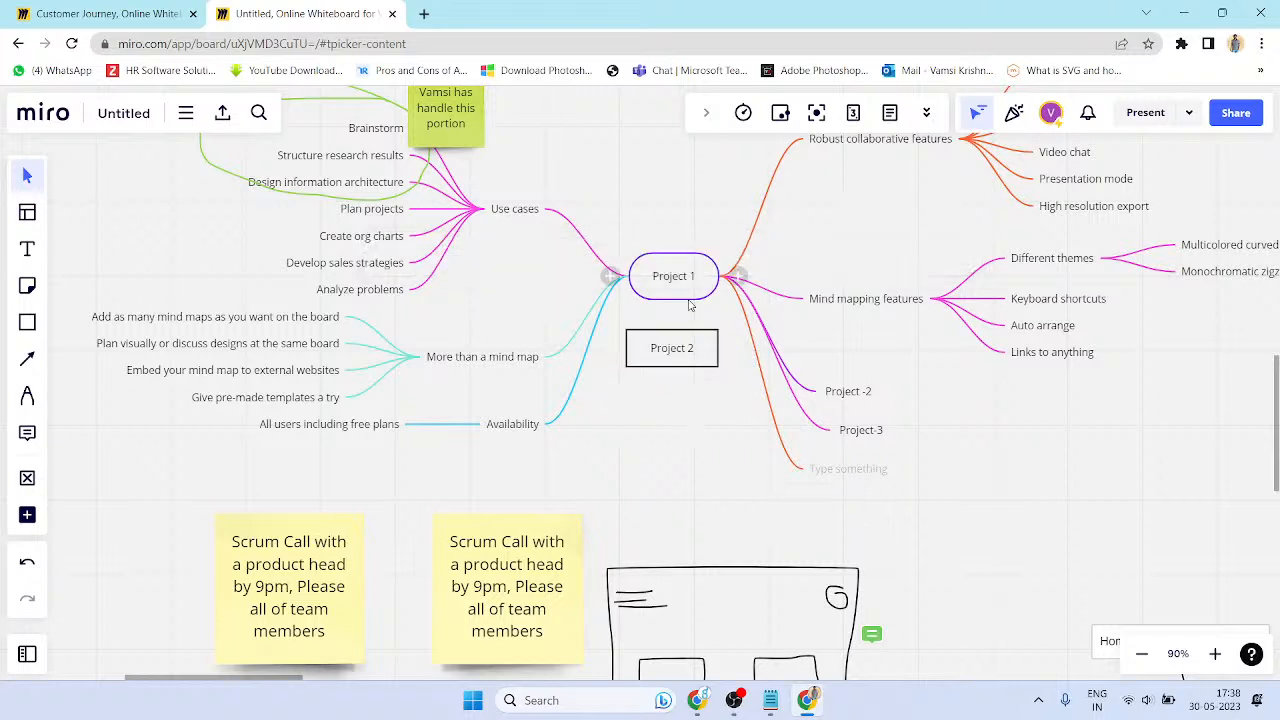
{"action": "left_click", "coordinate": [689, 368]}
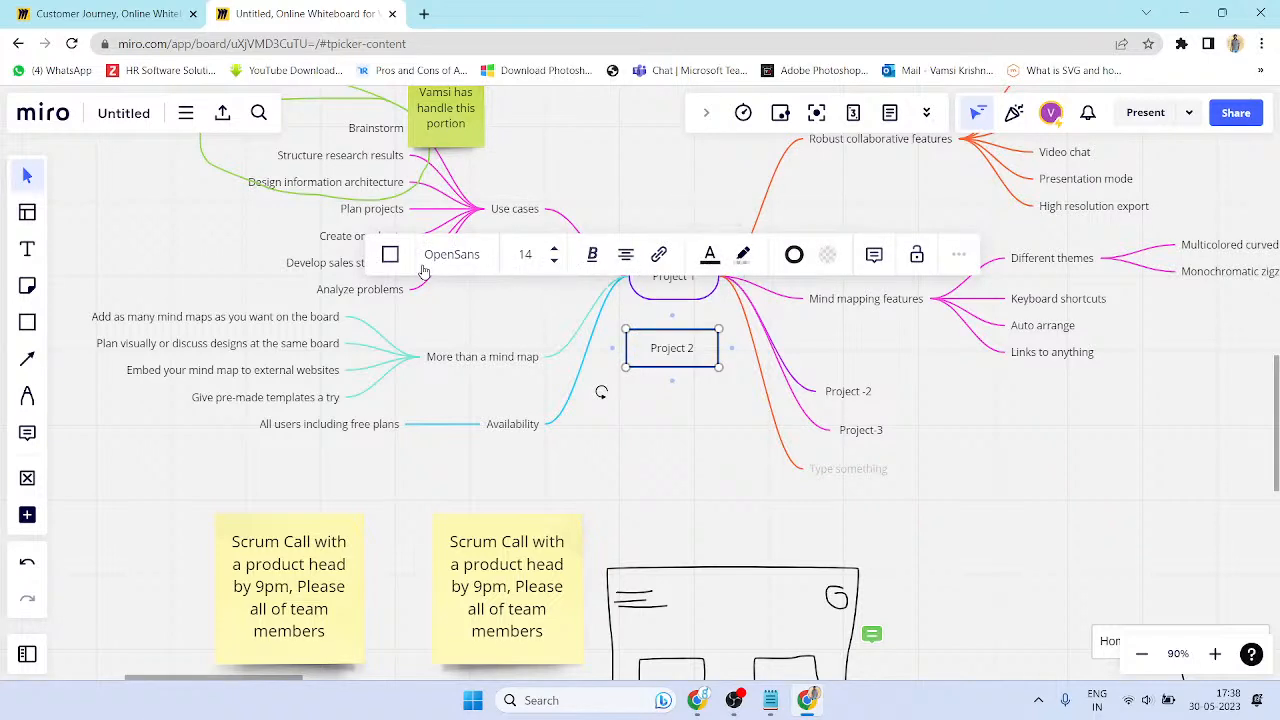
{"action": "left_click", "coordinate": [665, 316]}
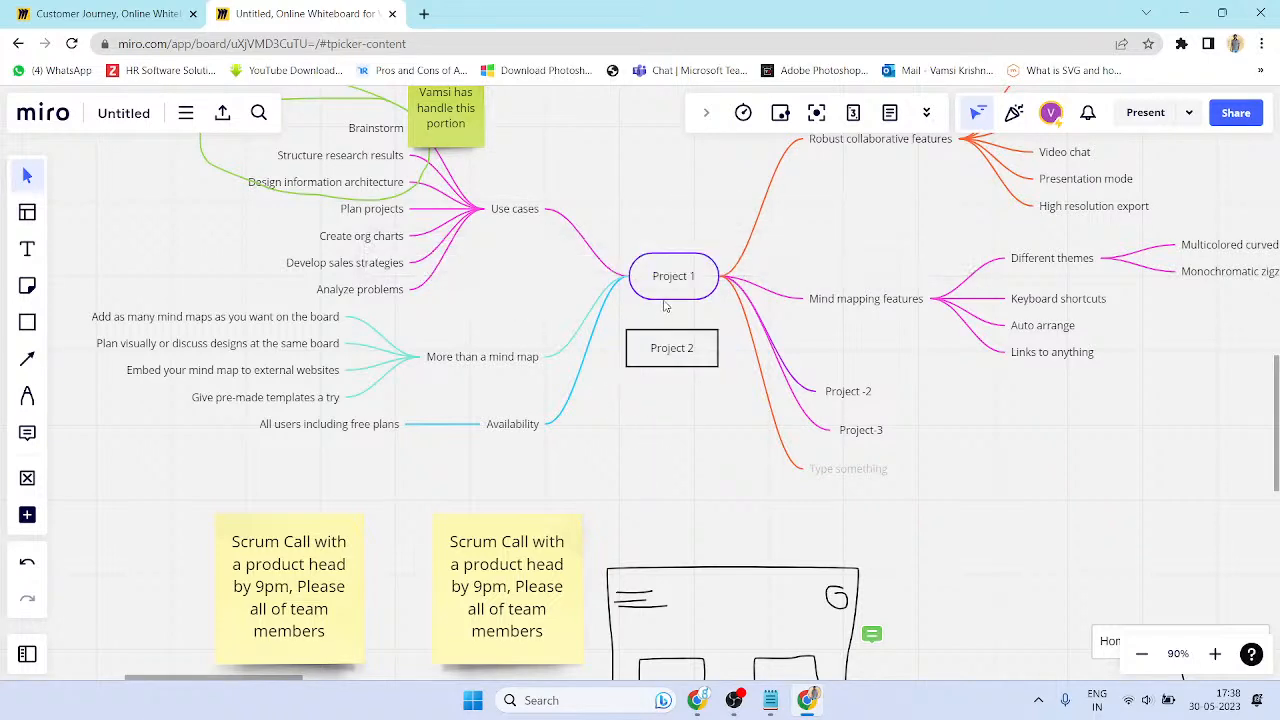
{"action": "left_click", "coordinate": [665, 304]}
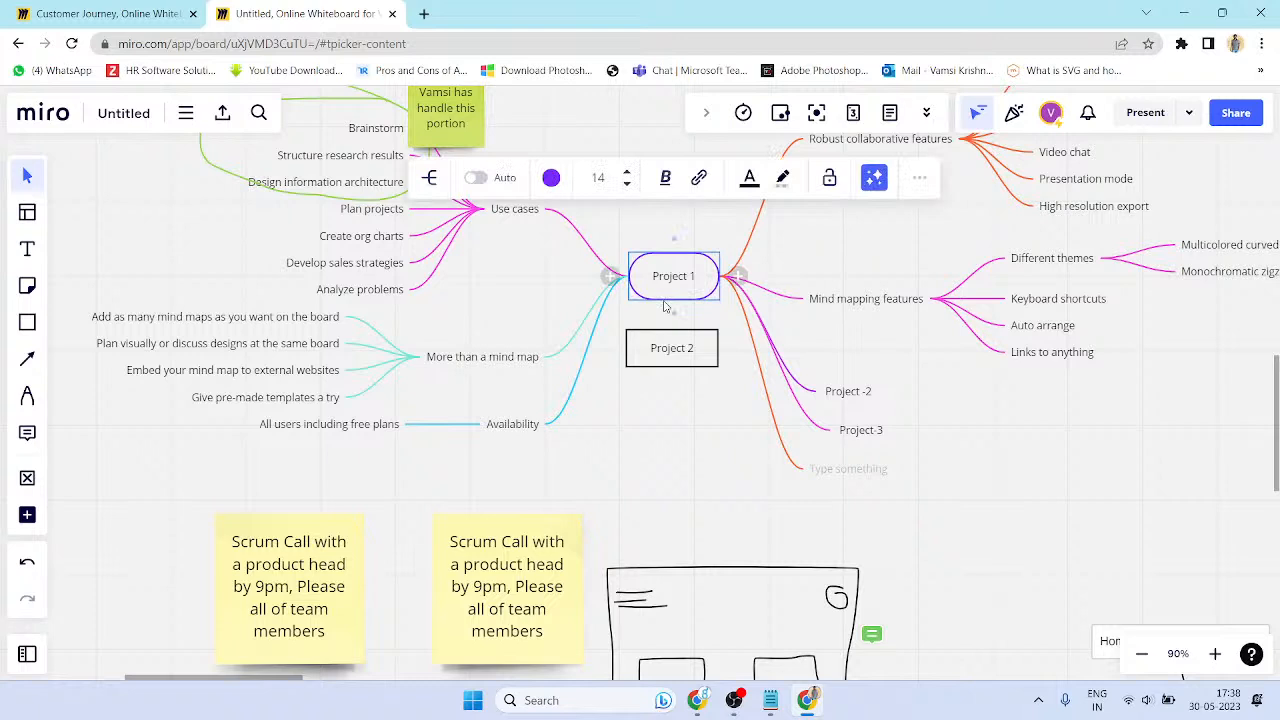
{"action": "left_click", "coordinate": [676, 366]}
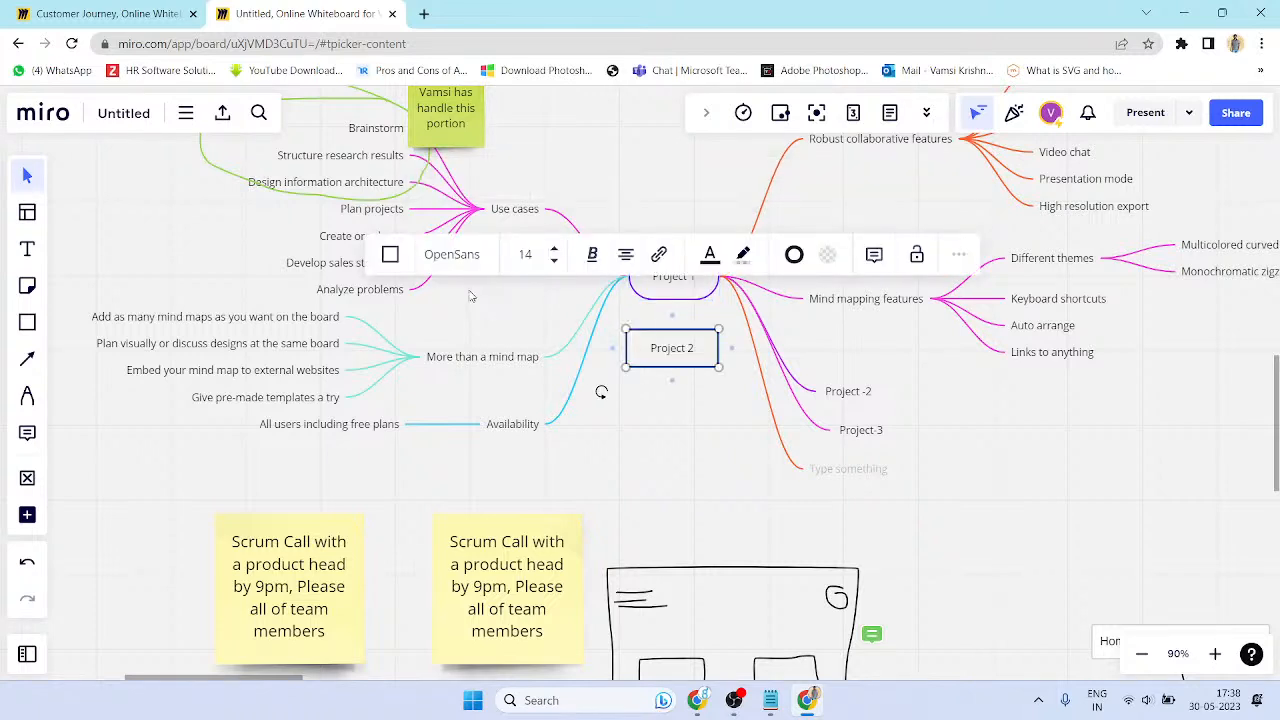
{"action": "left_click", "coordinate": [825, 256]}
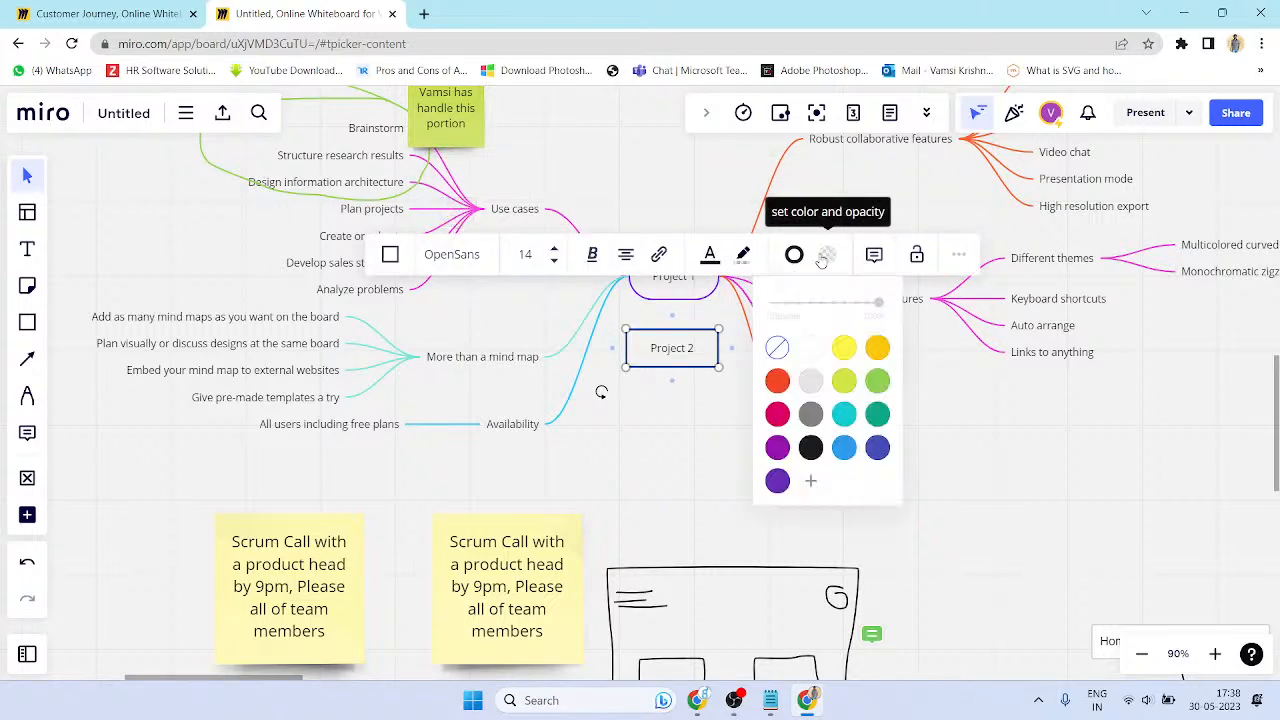
{"action": "left_click", "coordinate": [777, 447]}
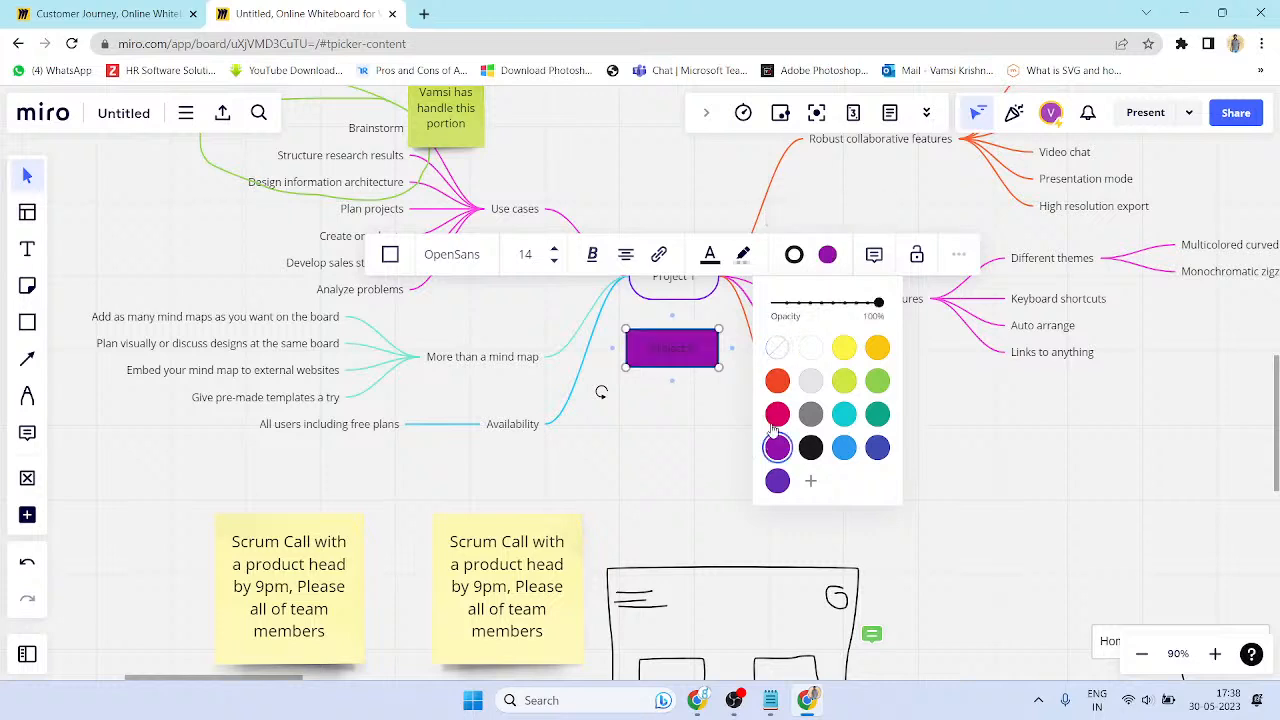
{"action": "left_click", "coordinate": [834, 251]}
{"action": "key", "text": "ctrl+z"}
- Set the Project 2 box's outline colour to purple
{"action": "left_click", "coordinate": [798, 258]}
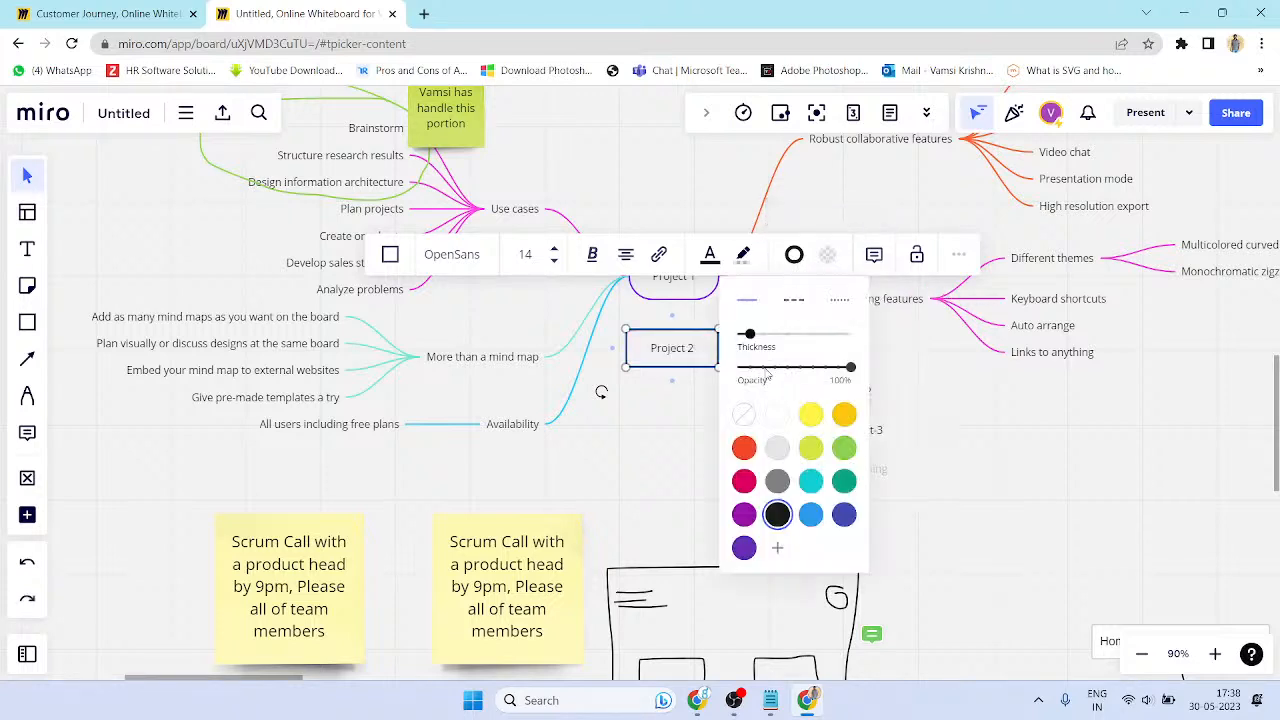
{"action": "left_click", "coordinate": [745, 515]}
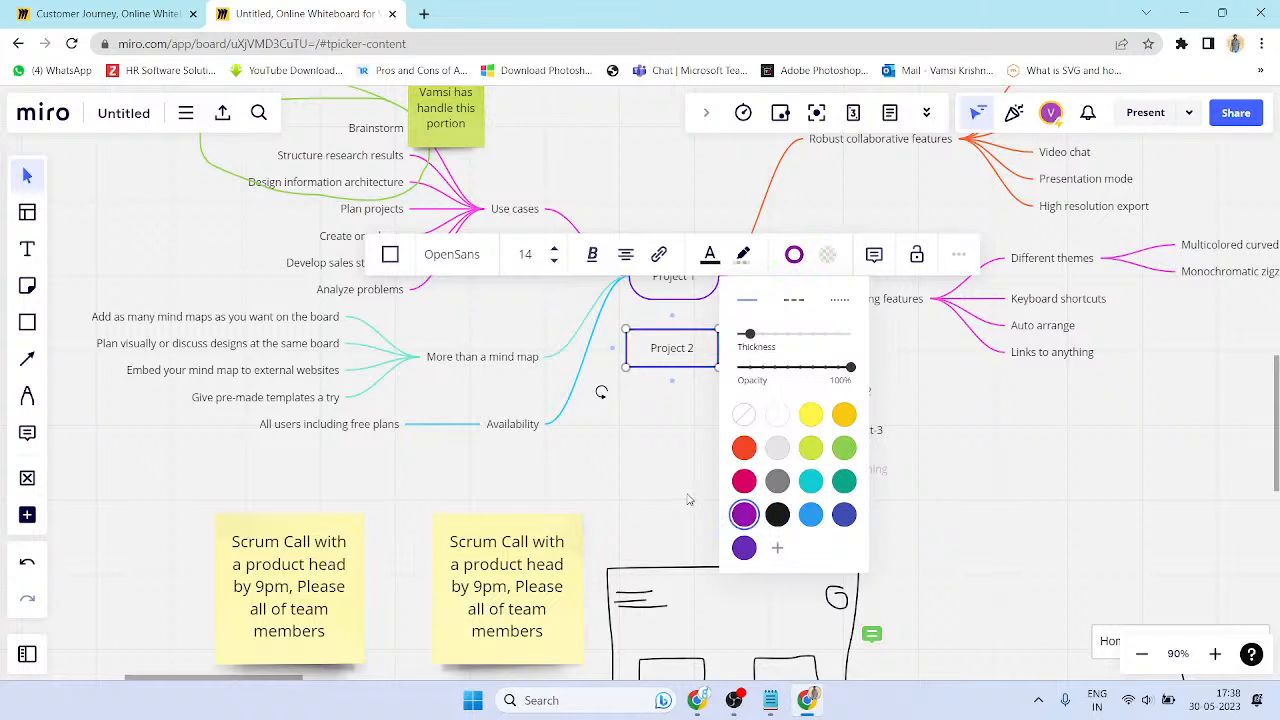
{"action": "left_click", "coordinate": [659, 254]}
{"action": "left_click", "coordinate": [695, 455]}
{"action": "left_click", "coordinate": [695, 455]}
{"action": "left_click", "coordinate": [719, 361]}
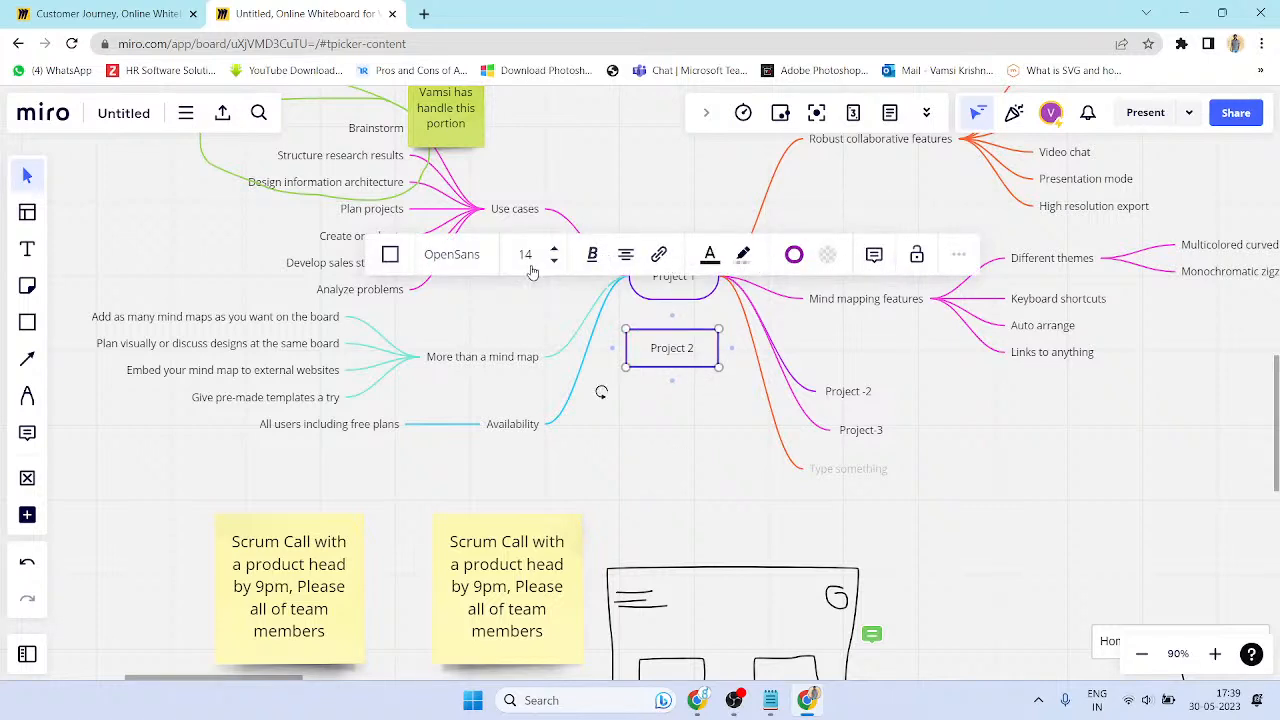
{"action": "left_click", "coordinate": [686, 310]}
{"action": "left_click", "coordinate": [677, 304]}
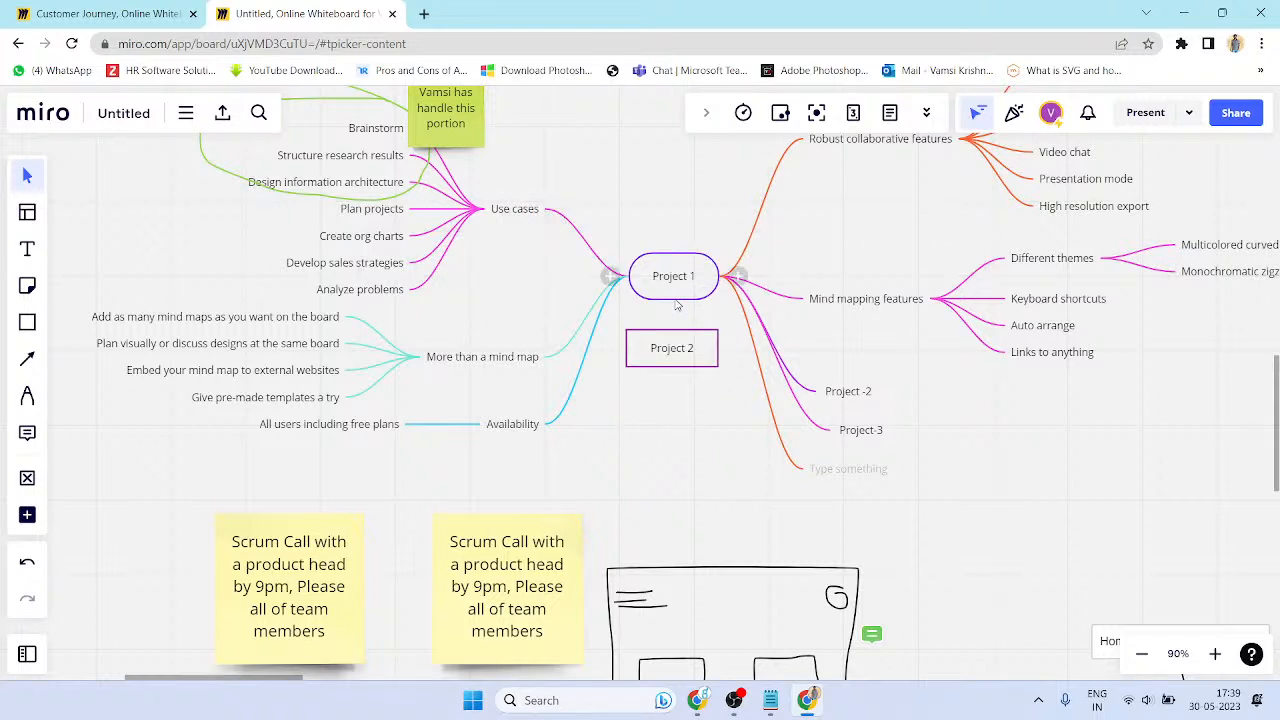
- Draw a connection arrow from Project 1 down to Project 2 and nudge the box into place
{"action": "left_click", "coordinate": [28, 360]}
{"action": "mouse_move", "coordinate": [673, 302]}
{"action": "left_mouse_down"}
{"action": "mouse_move", "coordinate": [674, 334]}
{"action": "mouse_move", "coordinate": [709, 389]}
{"action": "left_mouse_up"}
{"action": "left_click", "coordinate": [688, 425]}
{"action": "mouse_move", "coordinate": [710, 400]}
{"action": "left_mouse_down"}
{"action": "mouse_move", "coordinate": [703, 414]}
{"action": "mouse_move", "coordinate": [686, 391]}
{"action": "mouse_move", "coordinate": [719, 414]}
{"action": "left_mouse_up"}
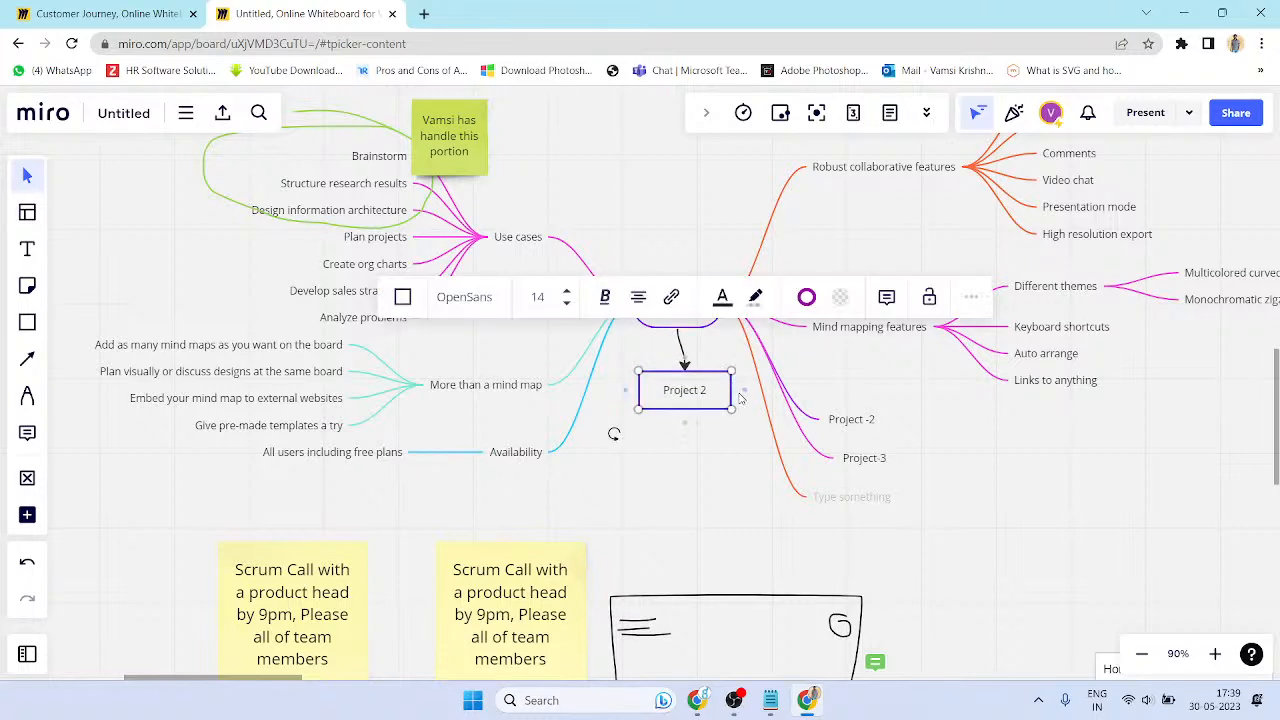
- Abandon a second arrow from Project 2, check the connector, and pan toward the Team Work flowchart
{"action": "left_click_drag", "start_coordinate": [749, 405], "coordinate": [748, 452]}
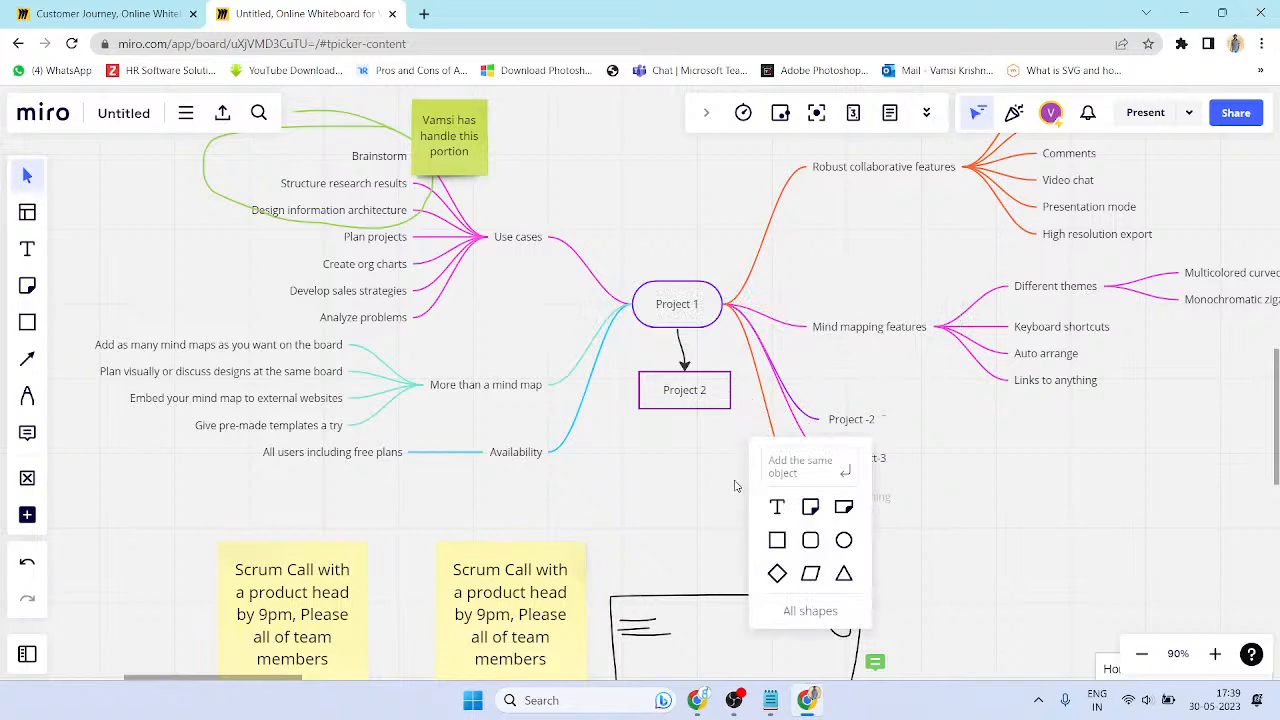
{"action": "left_click", "coordinate": [701, 457]}
{"action": "scroll", "coordinate": [663, 428], "scroll_direction": "down", "scroll_amount": 5}
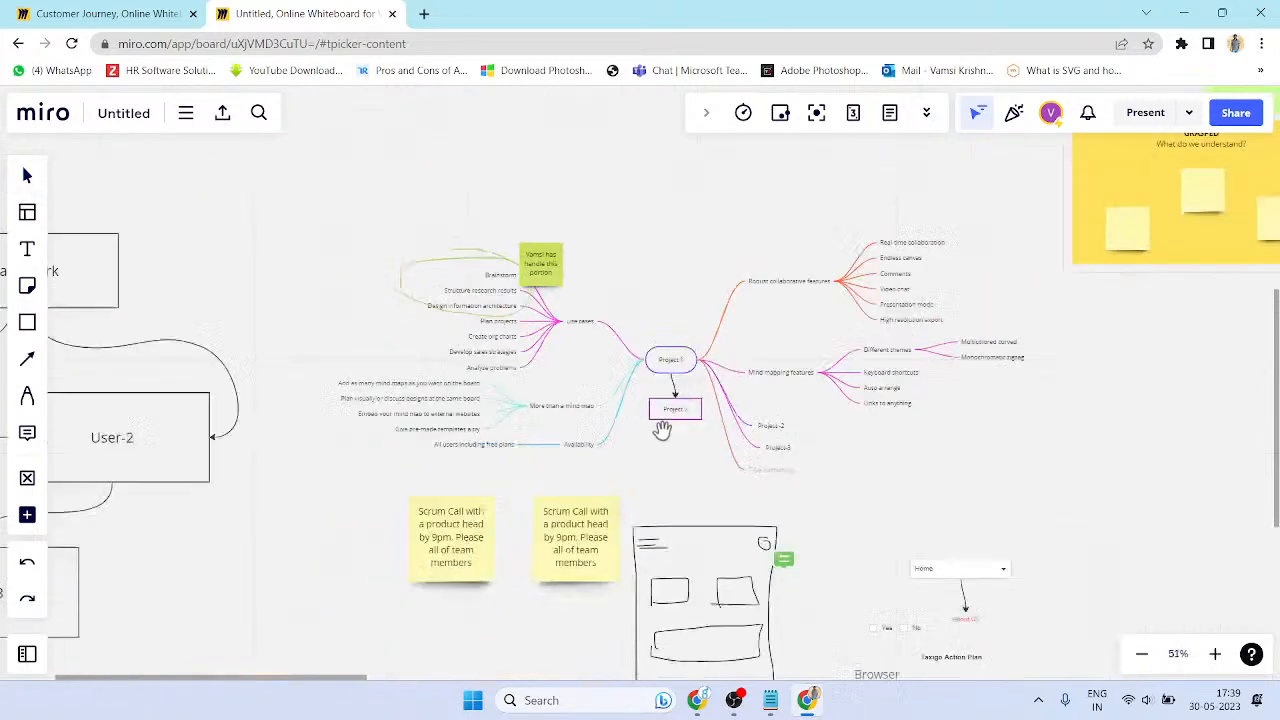
{"action": "left_click", "coordinate": [676, 383]}
{"action": "left_click", "coordinate": [725, 446]}
{"action": "left_click_drag", "start_coordinate": [576, 345], "coordinate": [816, 467]}
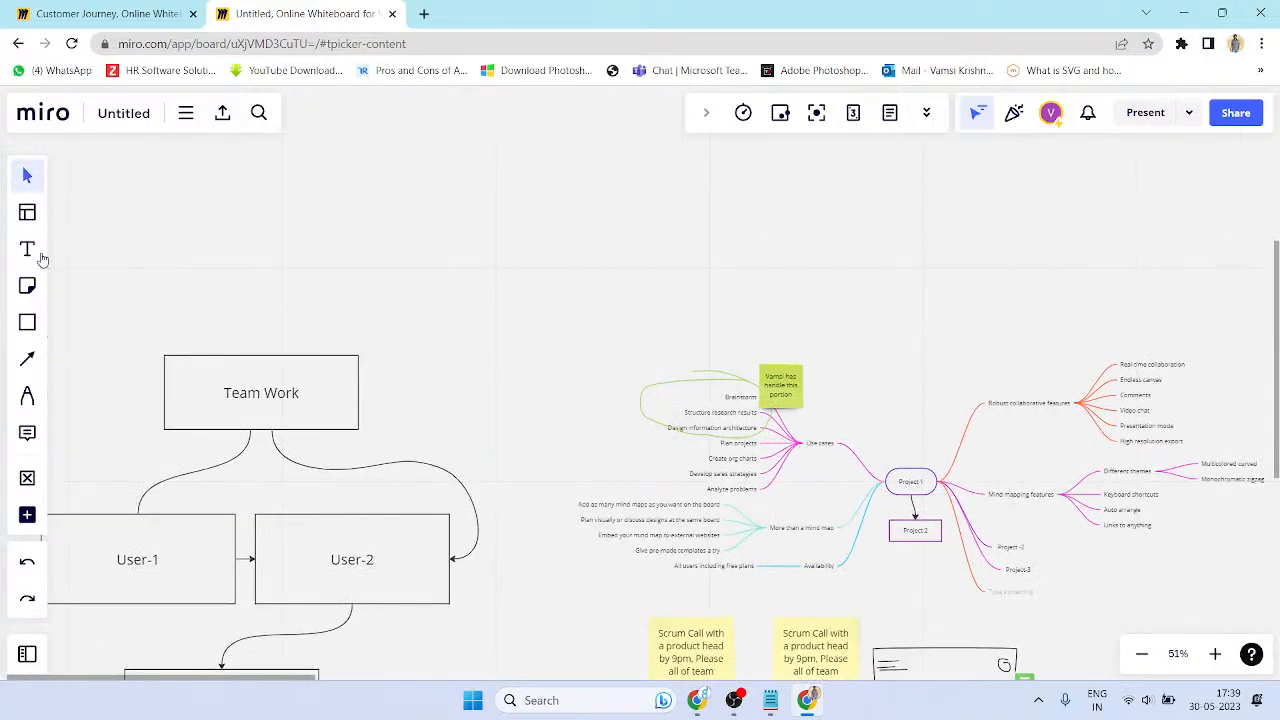
- Insert a blank Mind Map template from the templates library and move it higher on the board
{"action": "left_click", "coordinate": [27, 212]}
{"action": "key", "text": "Escape"}
{"action": "left_click", "coordinate": [27, 212]}
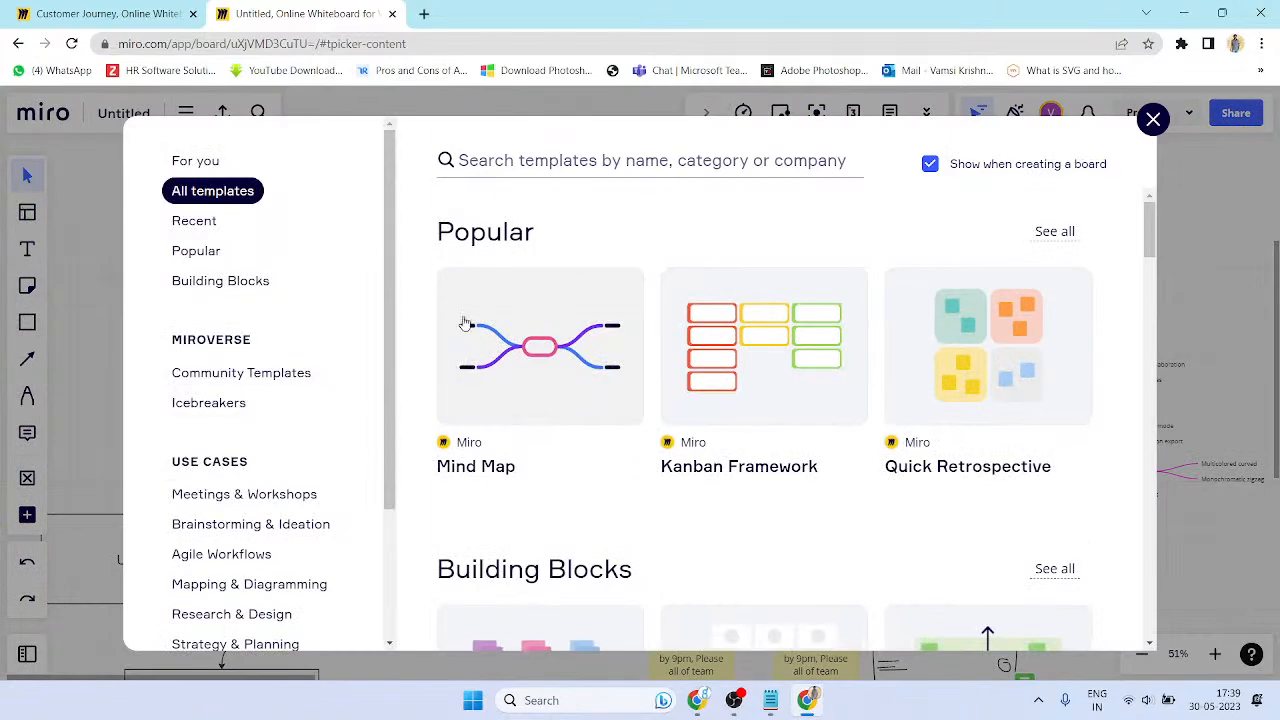
{"action": "left_click", "coordinate": [543, 358]}
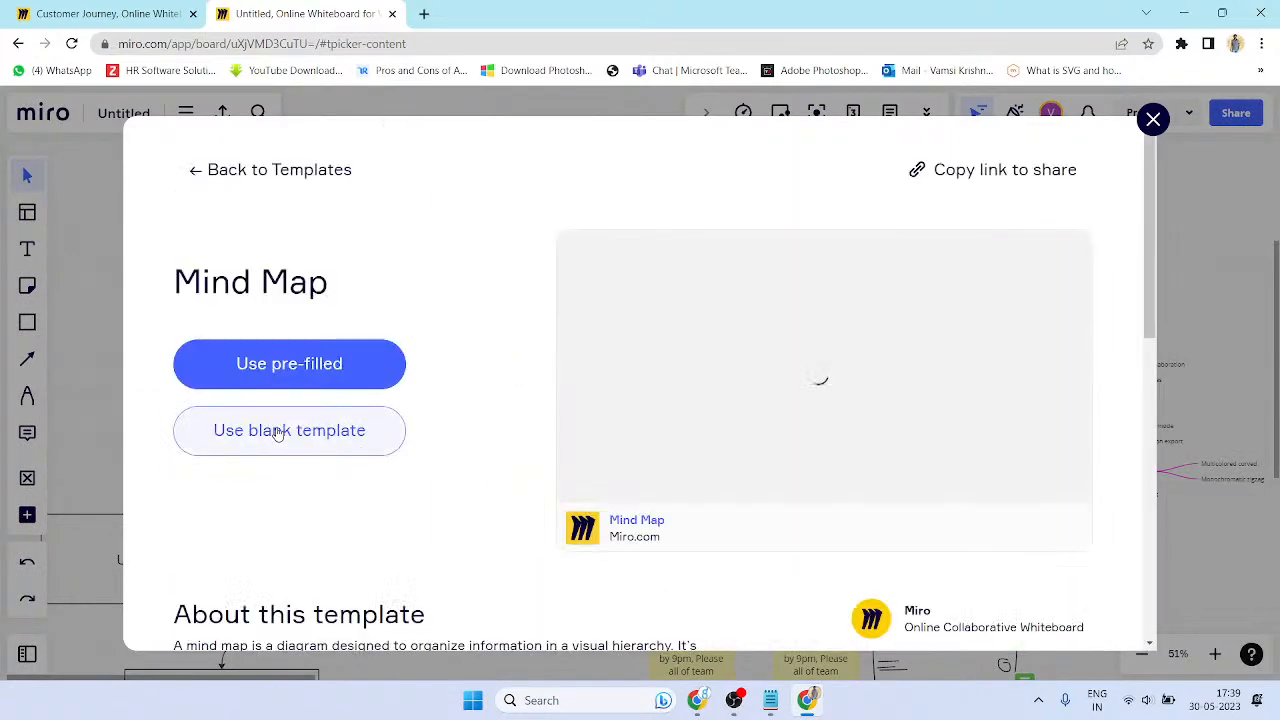
{"action": "left_click", "coordinate": [279, 431]}
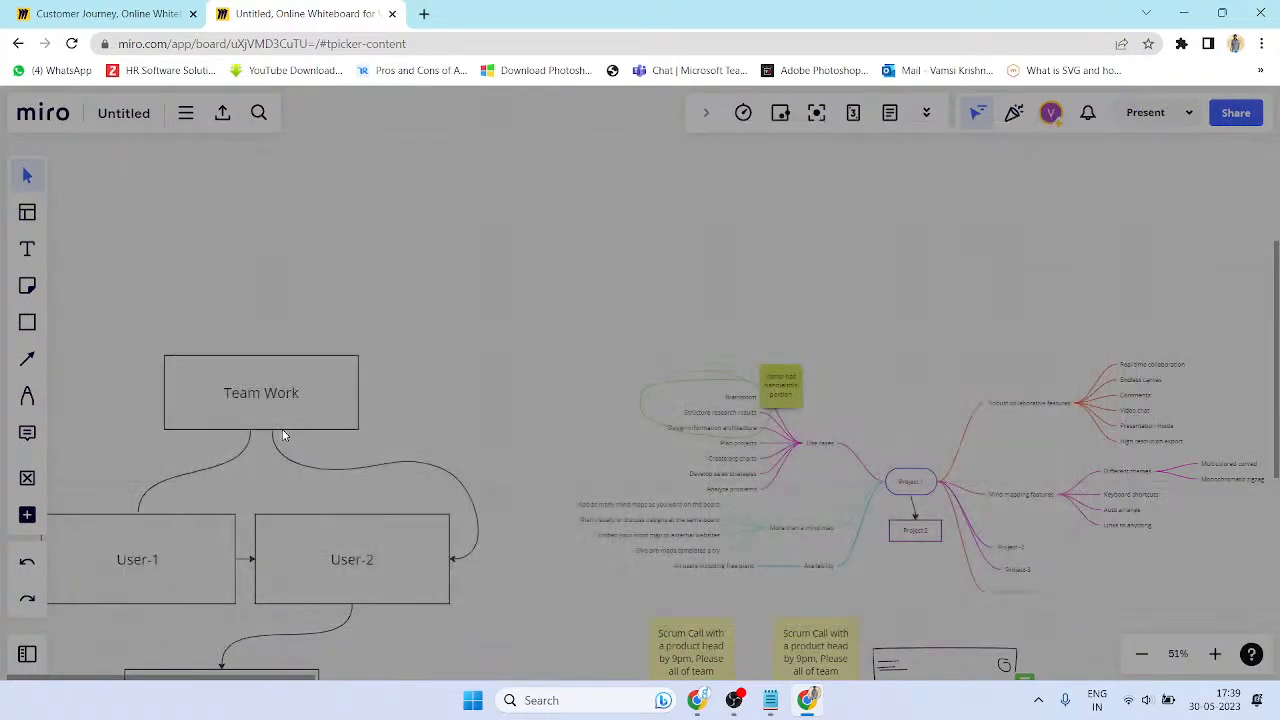
{"action": "scroll", "coordinate": [686, 302], "scroll_direction": "up", "scroll_amount": 3}
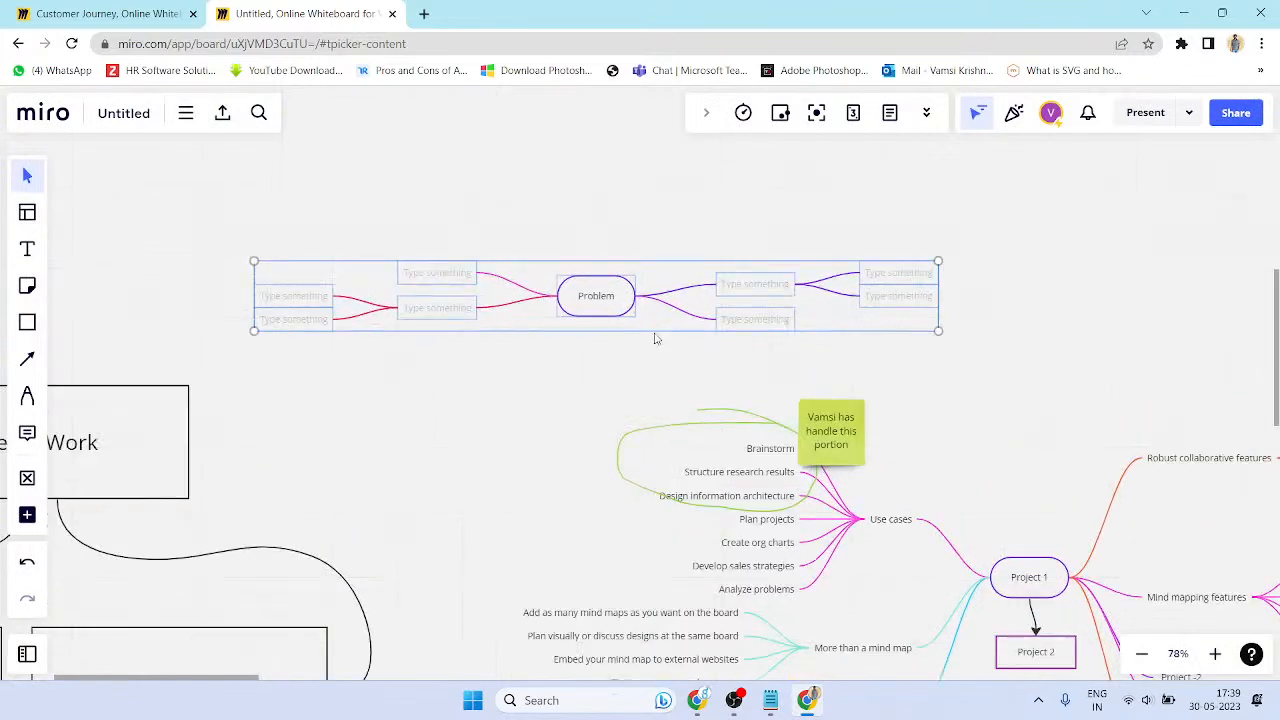
{"action": "left_click_drag", "start_coordinate": [637, 337], "coordinate": [643, 420]}
{"action": "left_click_drag", "start_coordinate": [634, 366], "coordinate": [641, 197]}
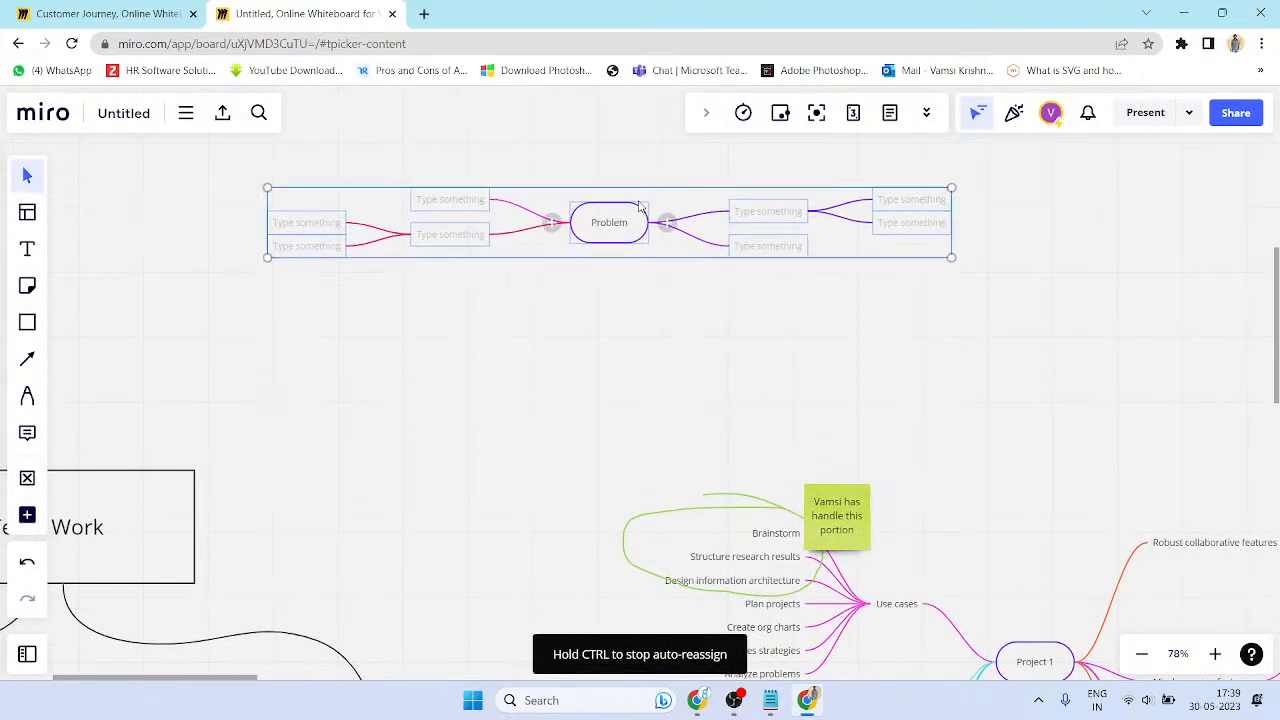
{"action": "scroll", "coordinate": [641, 197], "scroll_direction": "up", "scroll_amount": 2}
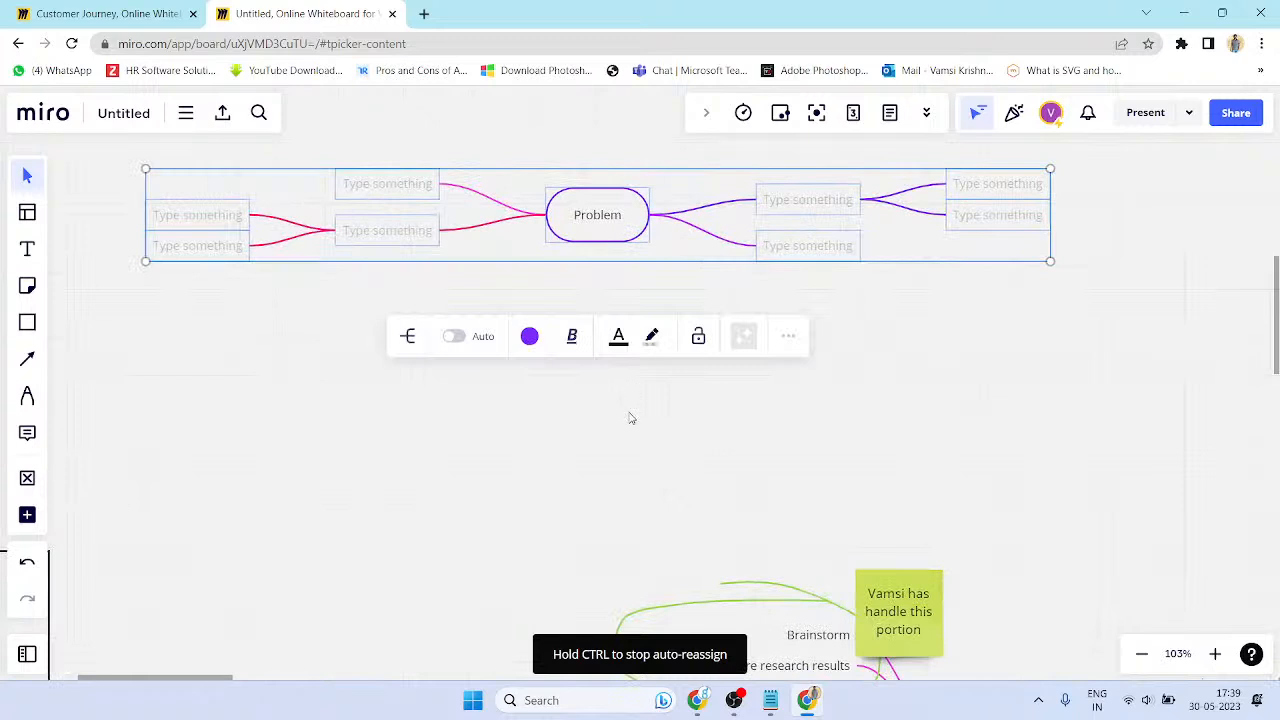
{"action": "scroll", "coordinate": [630, 410], "scroll_direction": "up", "scroll_amount": 3}
- Rename the central Problem topic to Navigation
{"action": "left_click", "coordinate": [606, 344]}
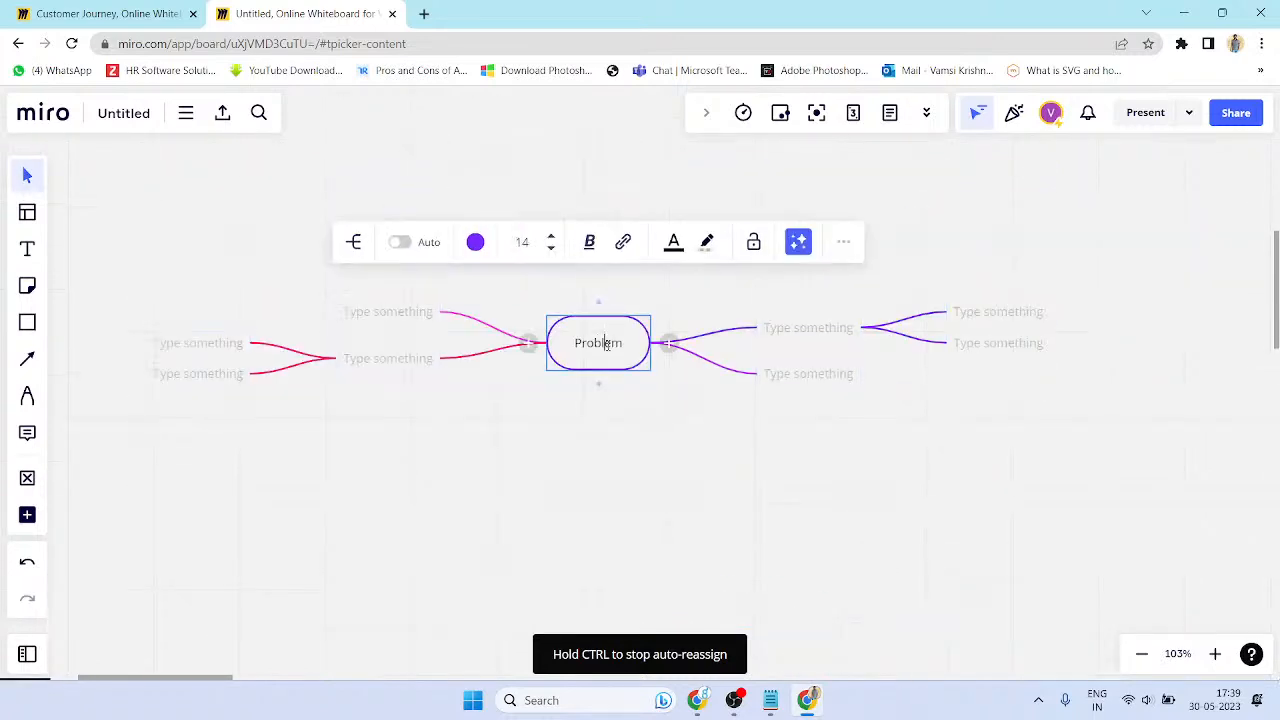
{"action": "key", "text": "ctrl+a"}
{"action": "type", "text": "Pr"}
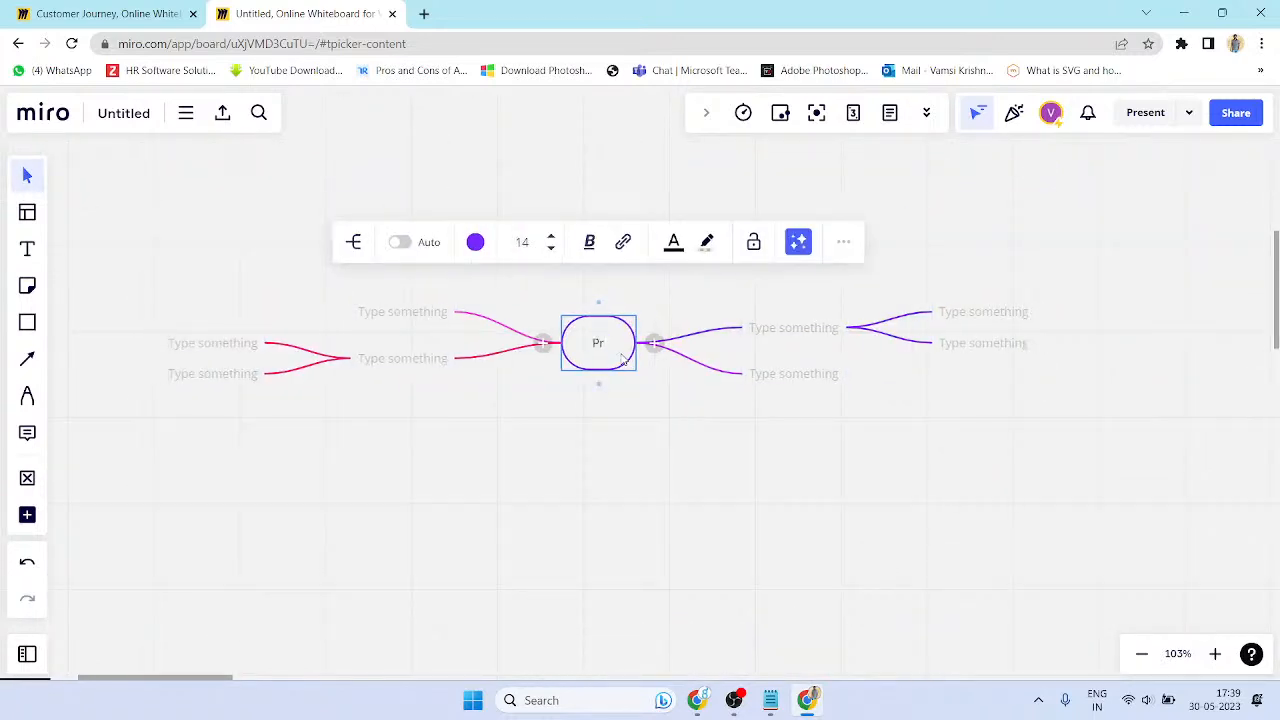
{"action": "key", "text": "BackSpace"}
{"action": "key", "text": "BackSpace"}
{"action": "type", "text": "Home"}
{"action": "key", "text": "BackSpace"}
{"action": "key", "text": "BackSpace"}
{"action": "key", "text": "BackSpace"}
{"action": "key", "text": "BackSpace"}
{"action": "type", "text": "Nav"}
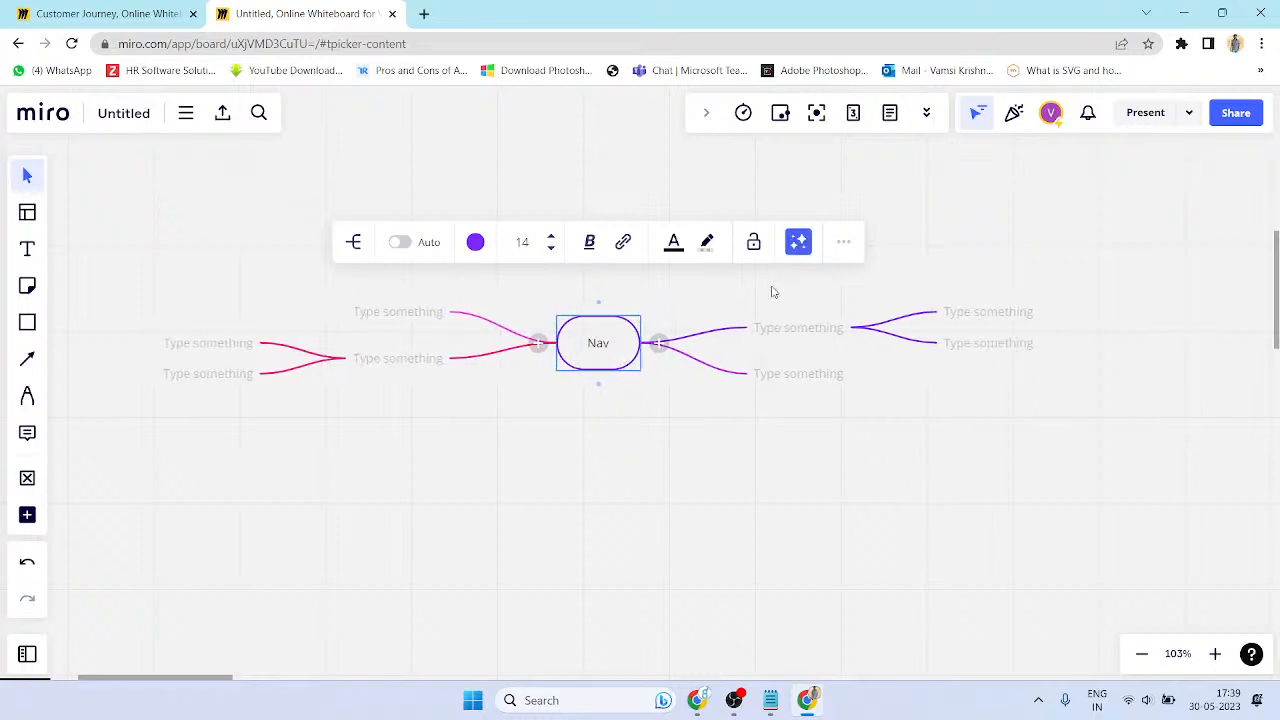
{"action": "type", "text": "igation"}
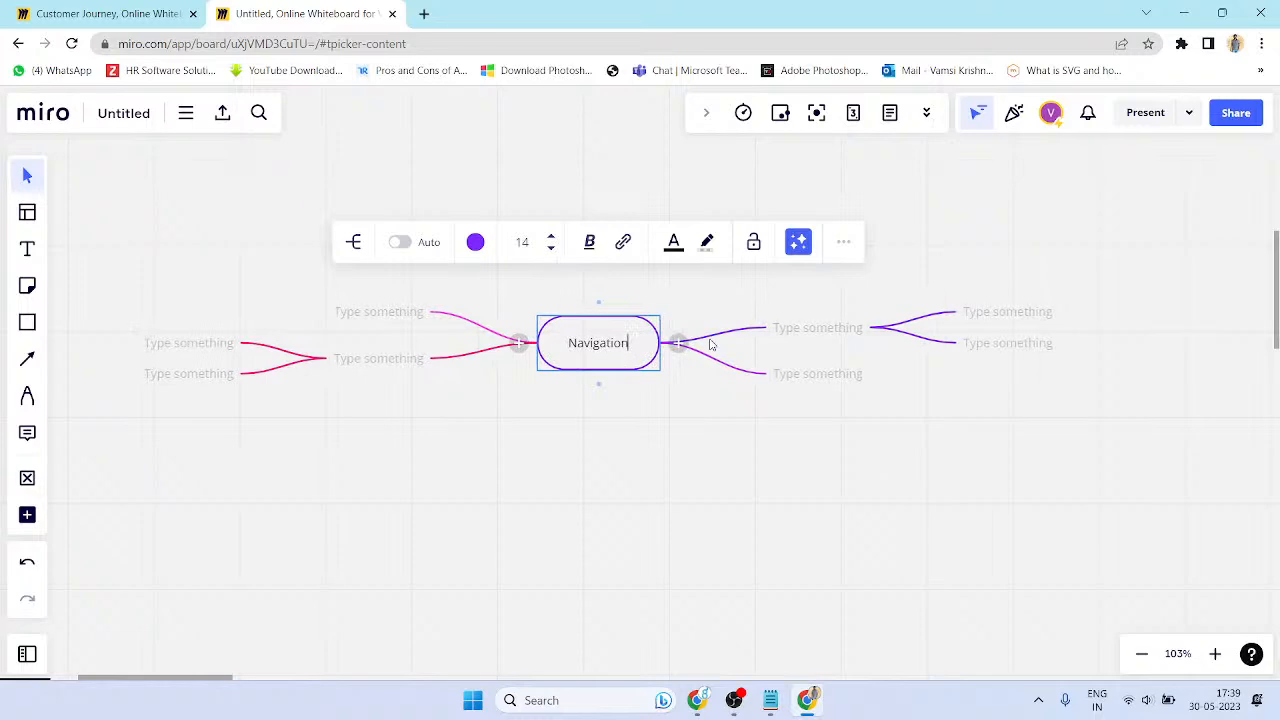
{"action": "left_click", "coordinate": [712, 385]}
- Label the two right branches Home and Notifications
{"action": "double_click", "coordinate": [810, 330]}
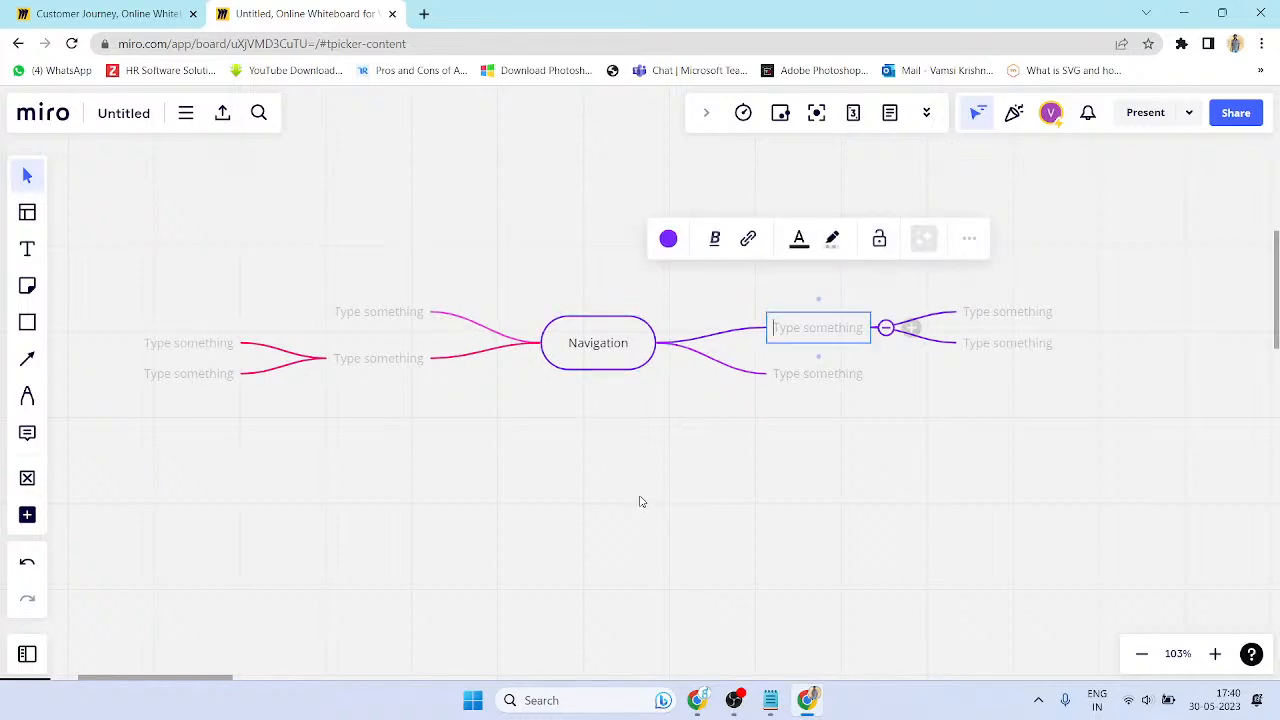
{"action": "type", "text": "Home"}
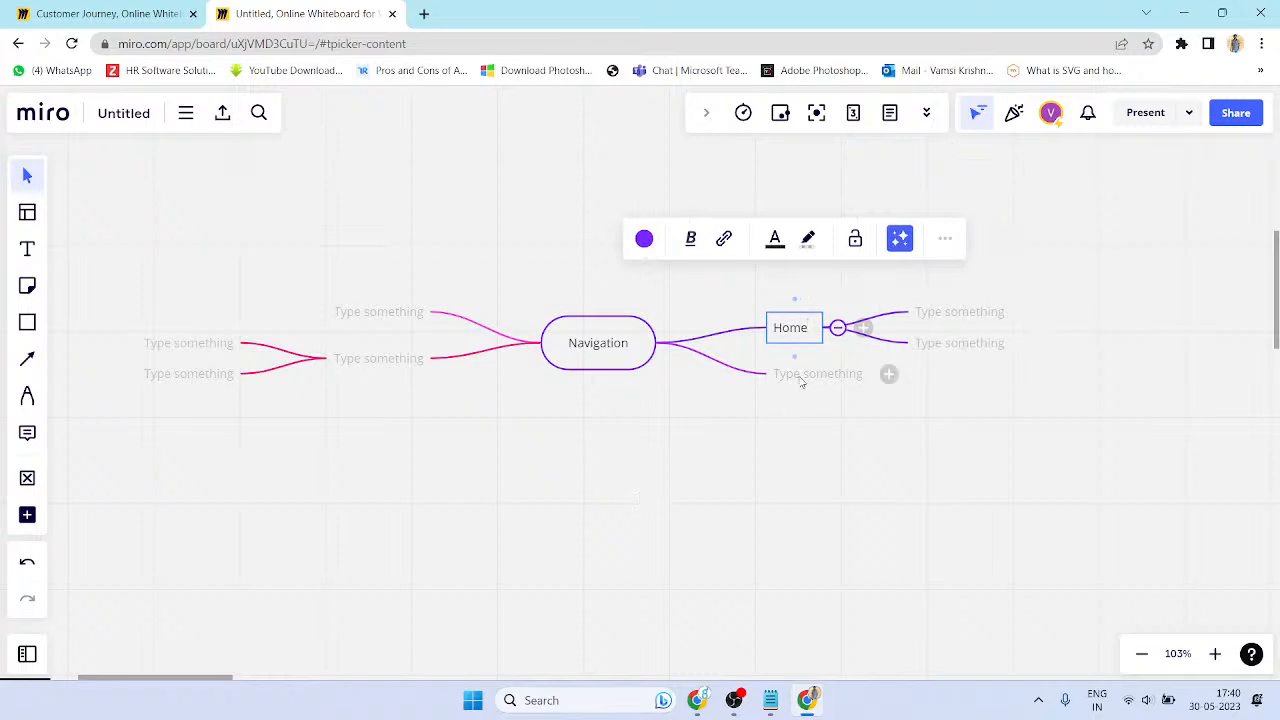
{"action": "double_click", "coordinate": [801, 376]}
{"action": "type", "text": "Notifica"}
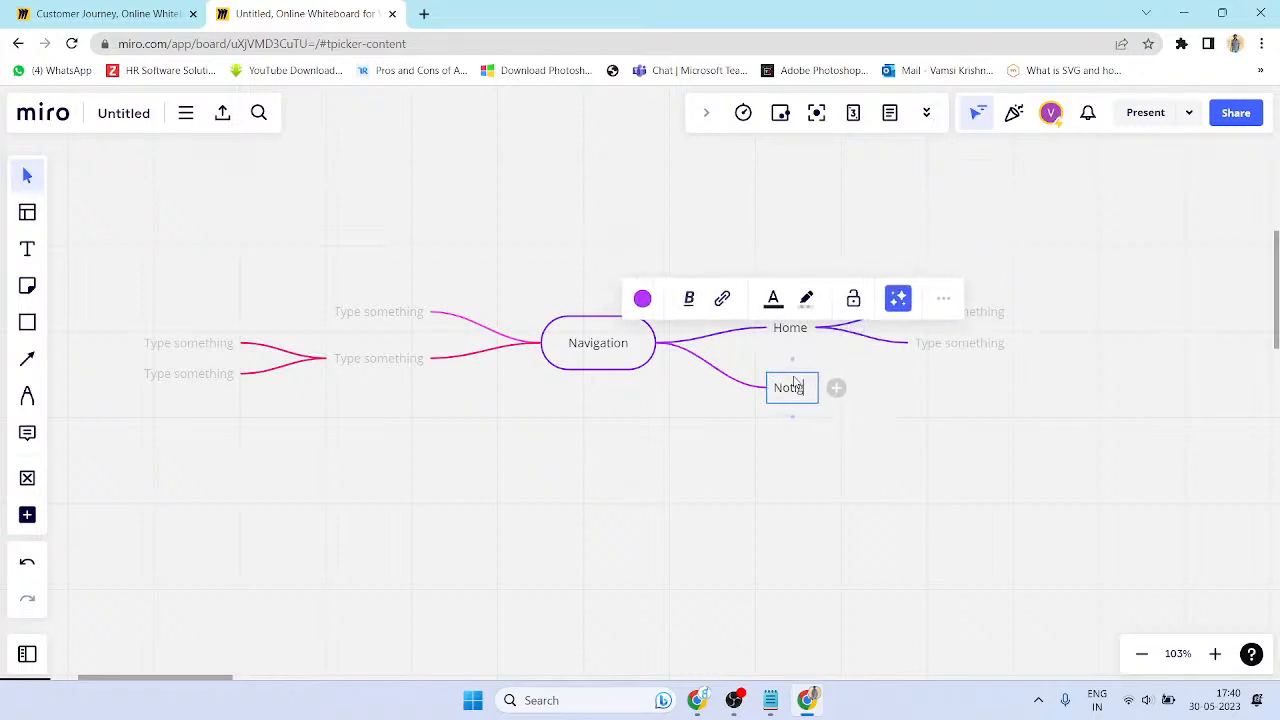
{"action": "key", "text": "BackSpace"}
{"action": "key", "text": "BackSpace"}
{"action": "key", "text": "BackSpace"}
{"action": "key", "text": "BackSpace"}
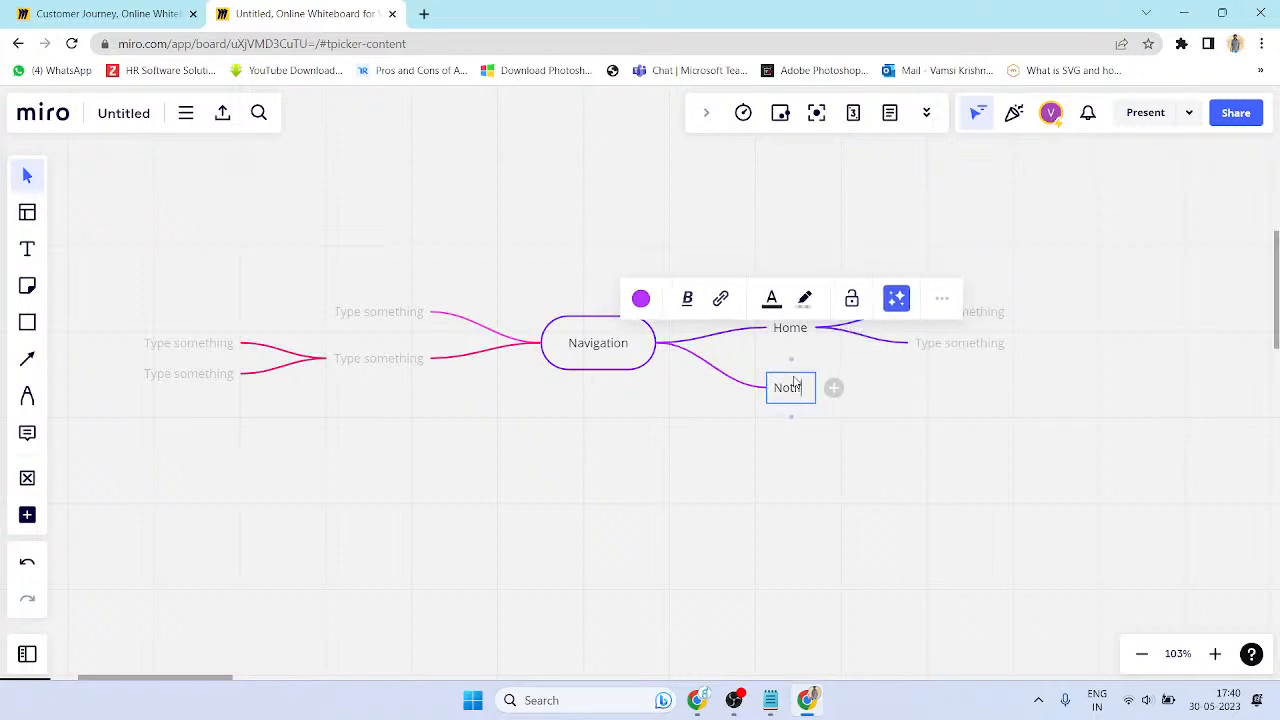
{"action": "type", "text": "fications"}
{"action": "left_click", "coordinate": [786, 546]}
- Name Home's children Settings and Cart, and add an empty child under Cart
{"action": "double_click", "coordinate": [930, 343]}
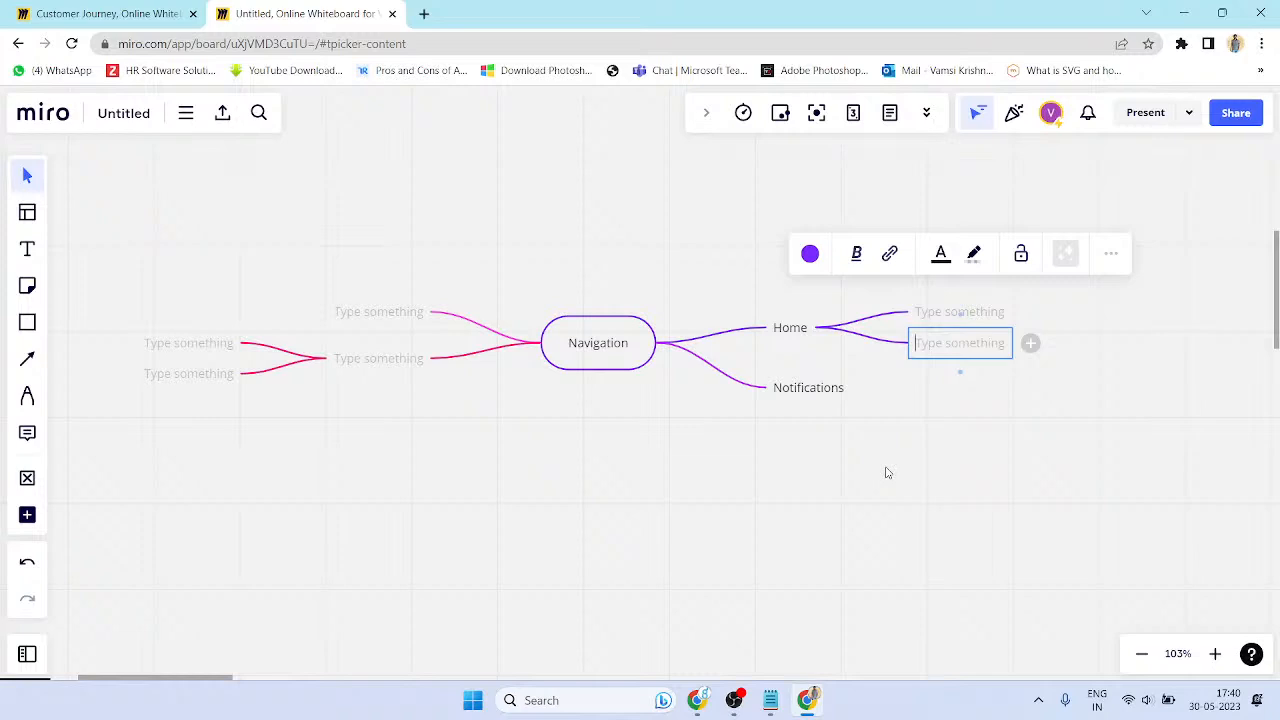
{"action": "type", "text": "Settings"}
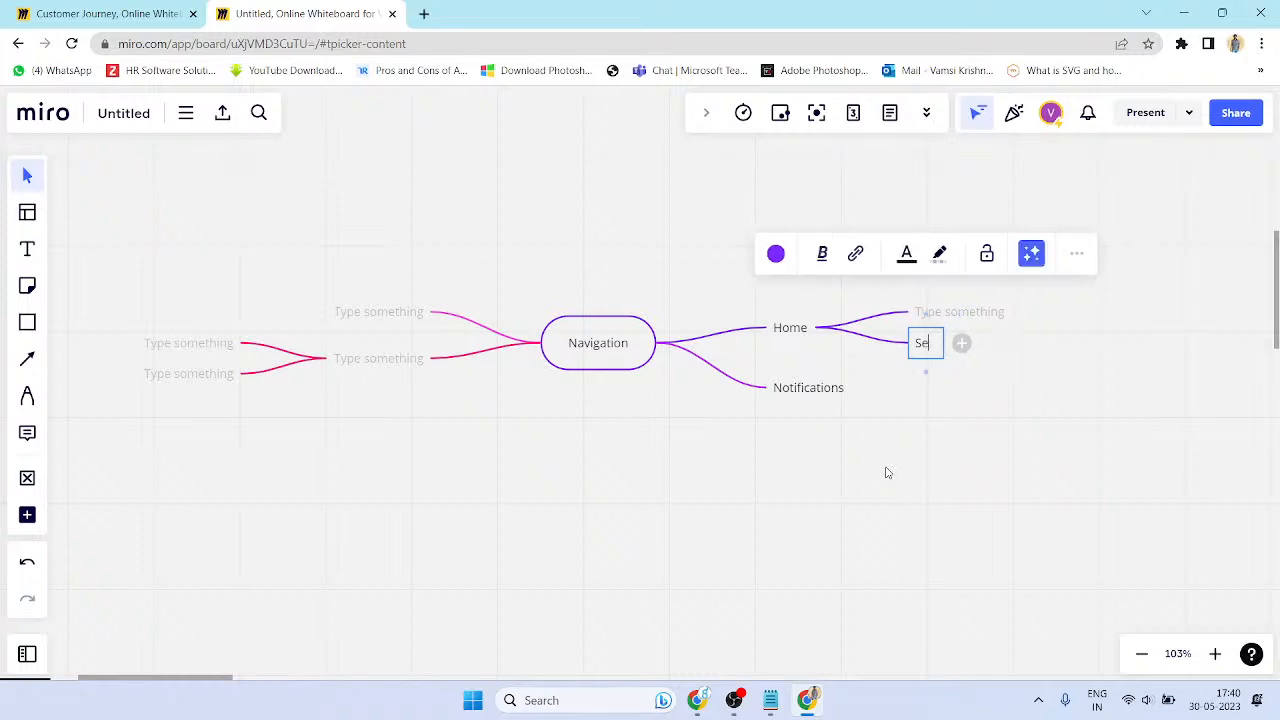
{"action": "left_click", "coordinate": [960, 318]}
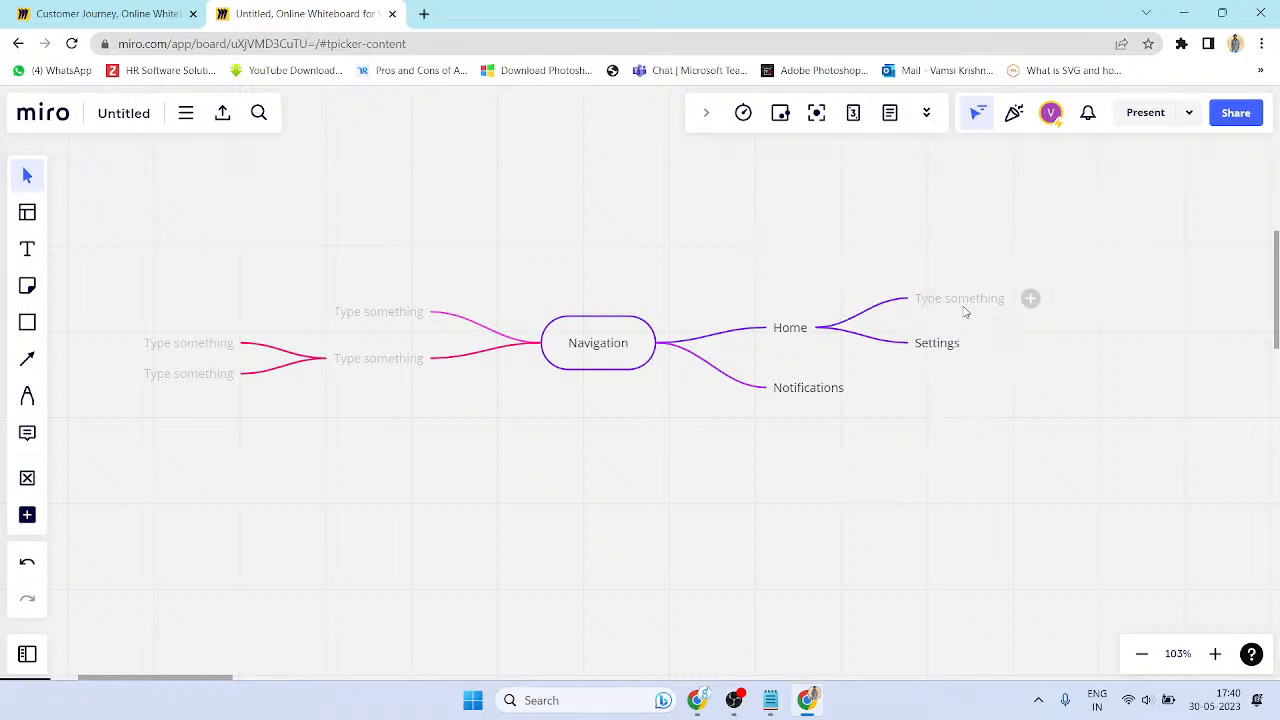
{"action": "left_click", "coordinate": [965, 310]}
{"action": "type", "text": "Cart"}
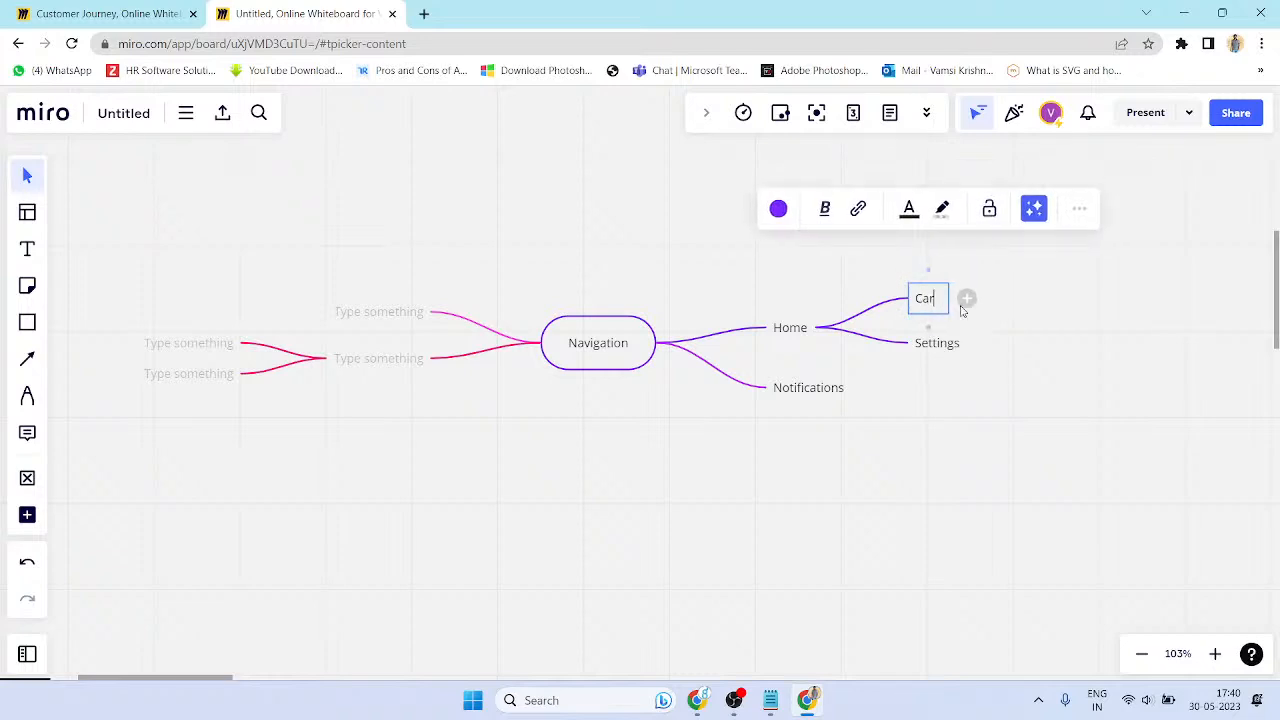
{"action": "left_click", "coordinate": [932, 400]}
{"action": "left_click", "coordinate": [935, 298]}
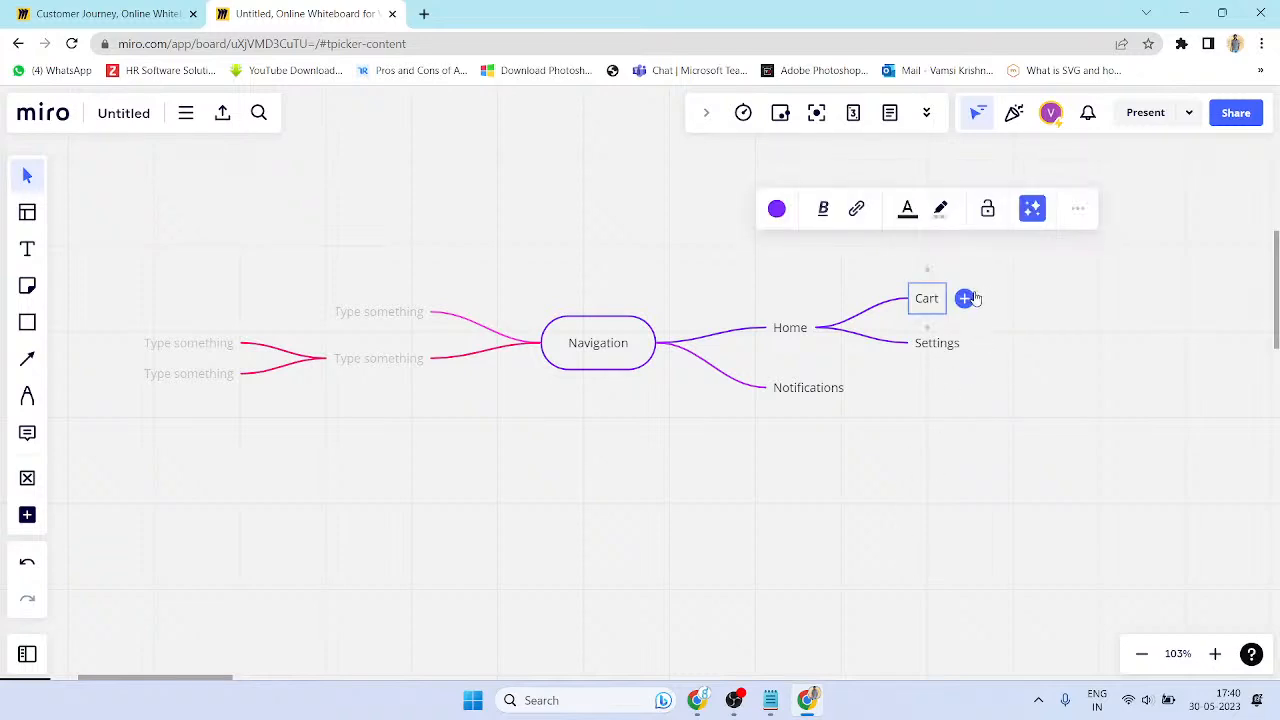
{"action": "left_click", "coordinate": [968, 299]}
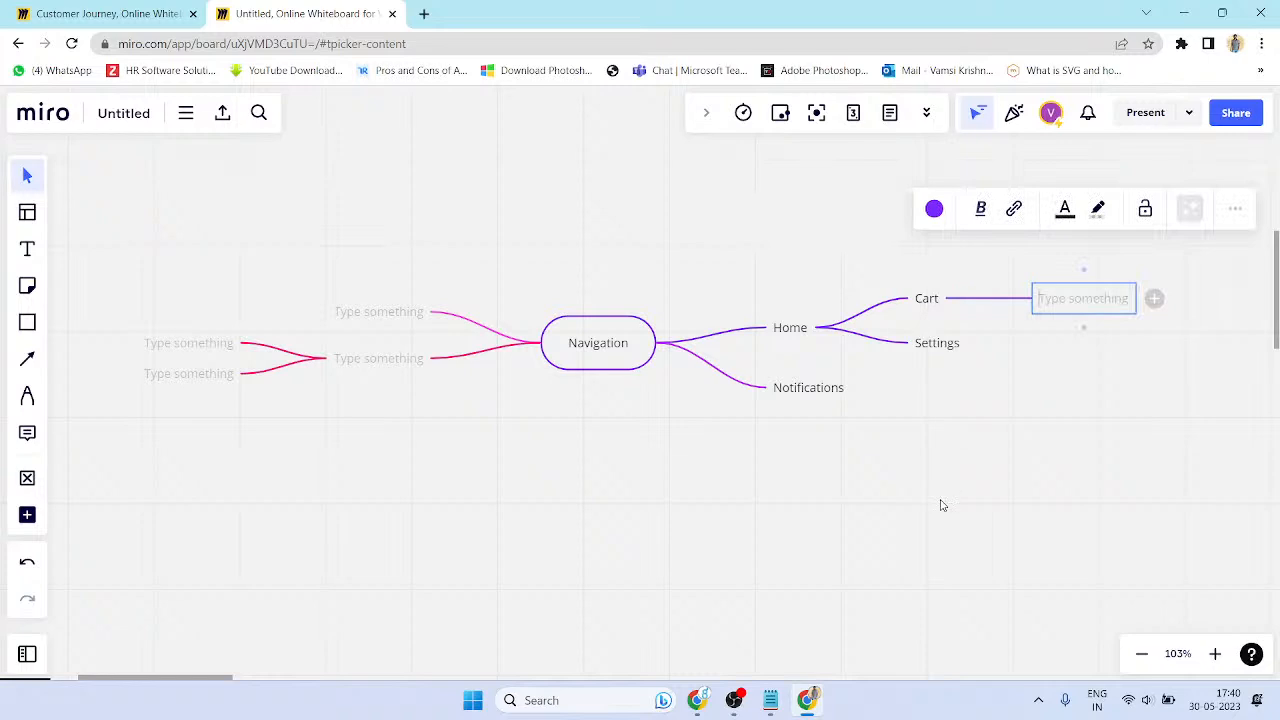
{"action": "left_click", "coordinate": [850, 473]}
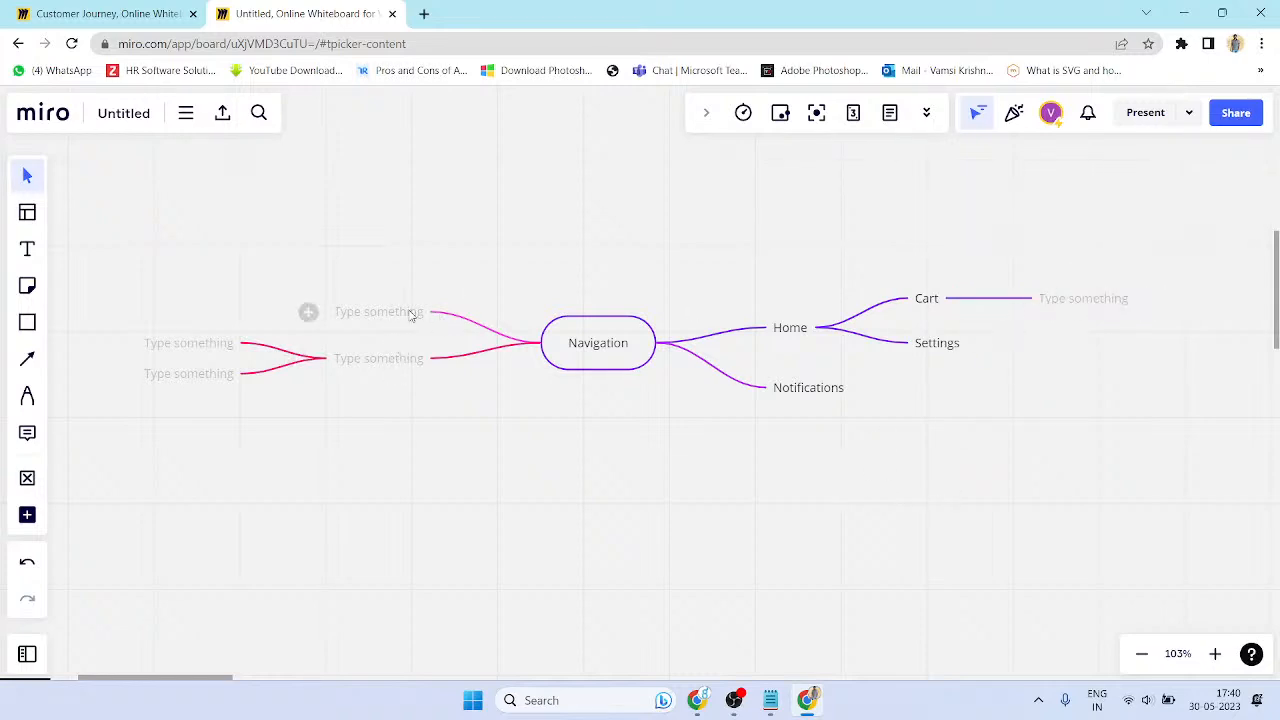
- Delete both left branches of the Navigation mind map
{"action": "left_click", "coordinate": [375, 320]}
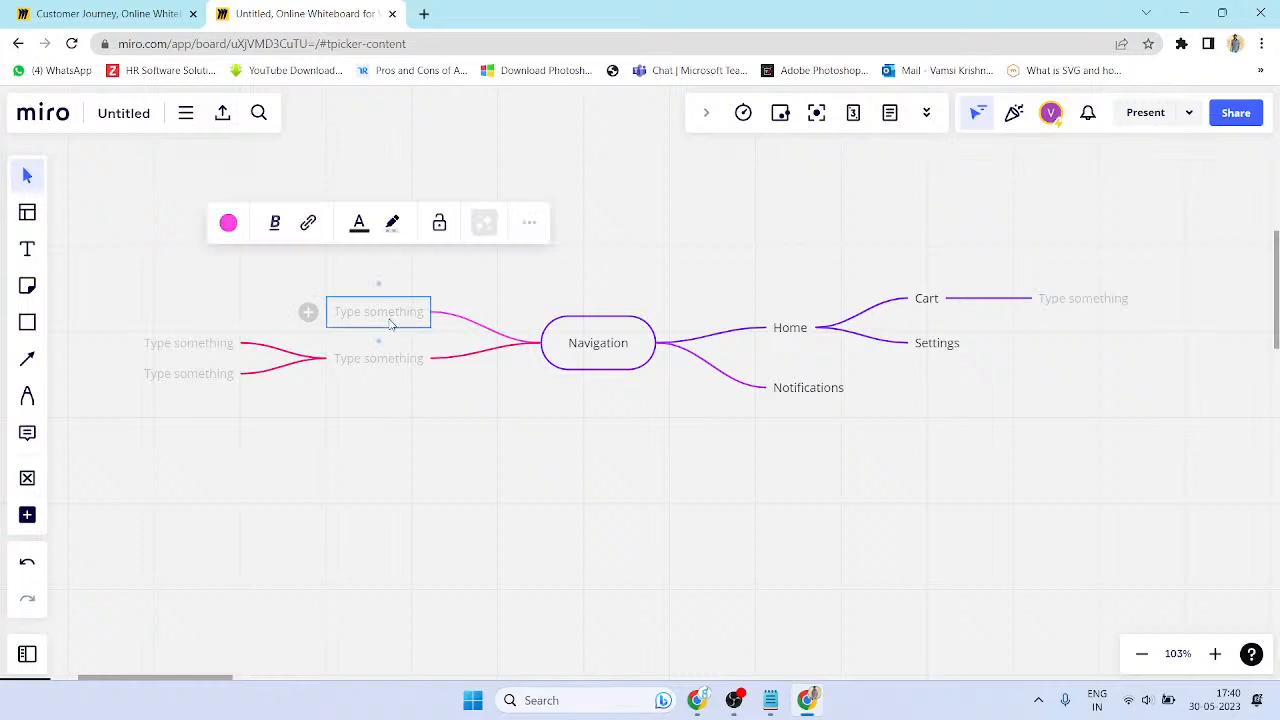
{"action": "key", "text": "Delete"}
{"action": "left_click", "coordinate": [407, 362]}
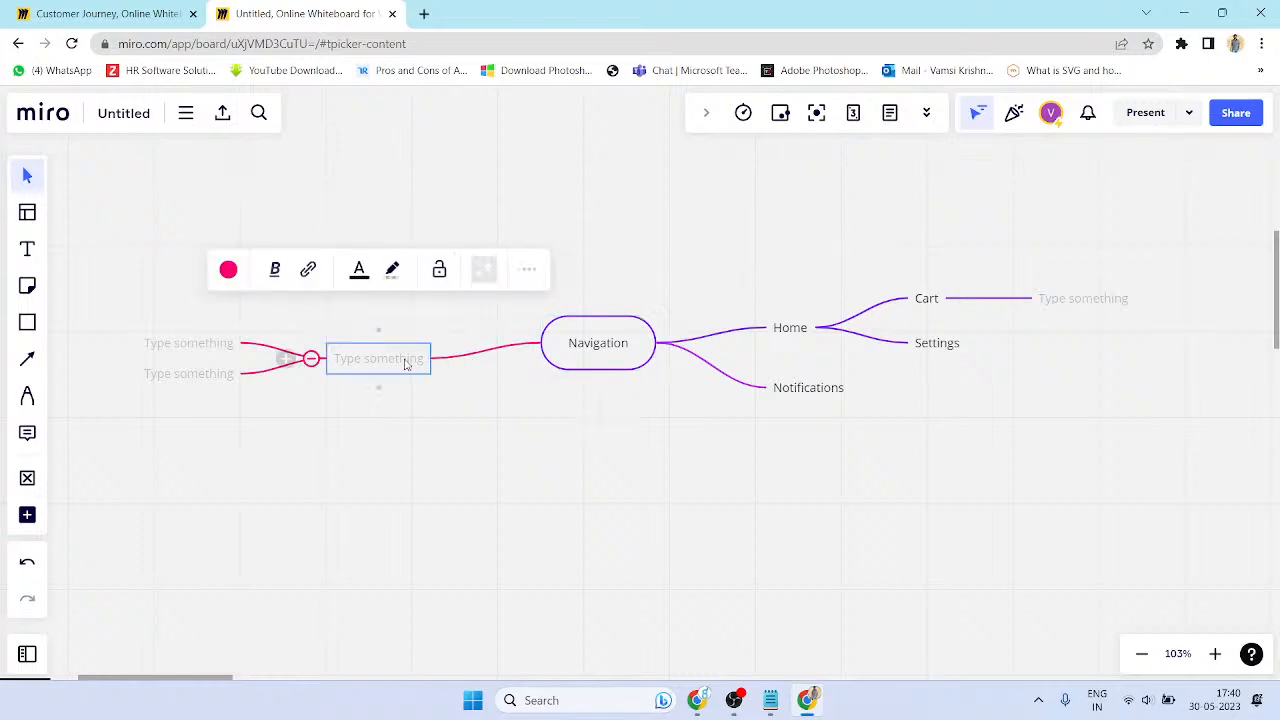
{"action": "key", "text": "Delete"}
- Select the whole Navigation mind map and place a duplicate below the original
{"action": "left_click_drag", "start_coordinate": [489, 405], "coordinate": [1270, 220]}
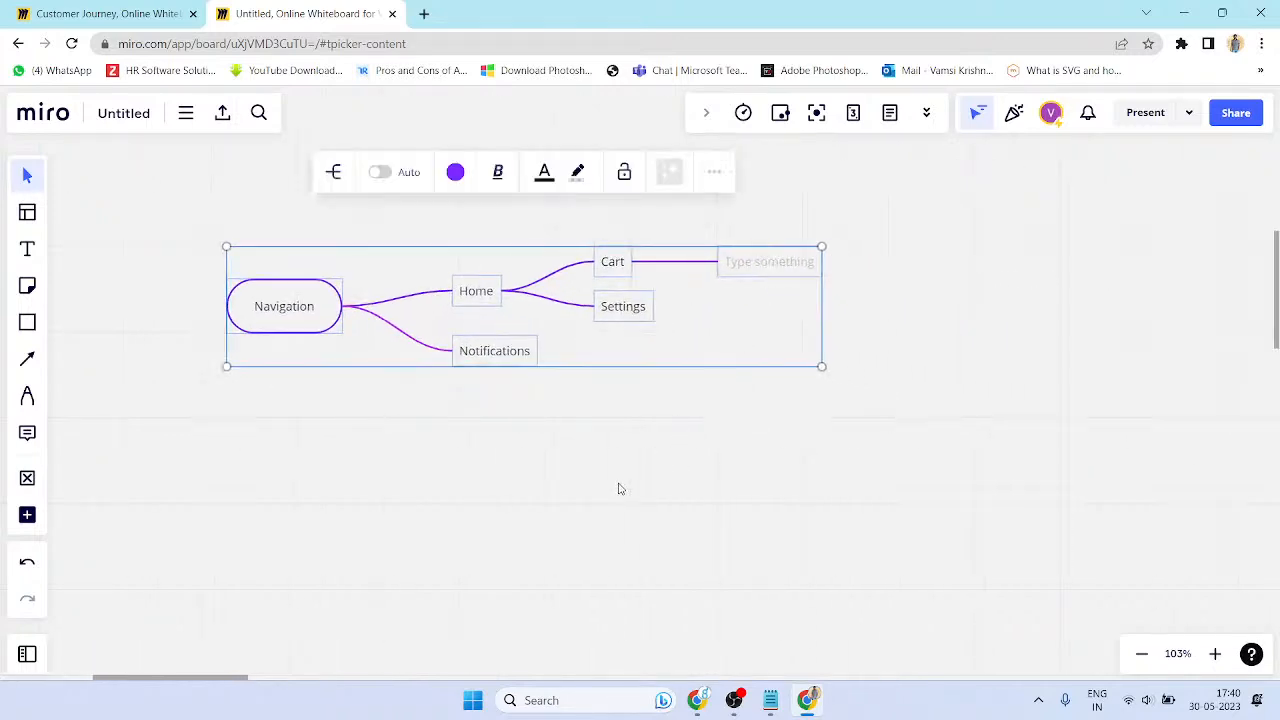
{"action": "left_click_drag", "start_coordinate": [846, 434], "coordinate": [229, 247]}
{"action": "left_click", "coordinate": [465, 430]}
{"action": "left_click_drag", "start_coordinate": [157, 209], "coordinate": [980, 449]}
{"action": "mouse_move", "coordinate": [340, 310]}
{"action": "left_mouse_down"}
{"action": "mouse_move", "coordinate": [352, 466]}
{"action": "mouse_move", "coordinate": [340, 309]}
{"action": "left_mouse_up"}
{"action": "left_click", "coordinate": [352, 390]}
{"action": "left_click_drag", "start_coordinate": [154, 228], "coordinate": [916, 432]}
{"action": "left_click_drag", "start_coordinate": [306, 332], "coordinate": [307, 473]}
{"action": "left_click", "coordinate": [1051, 423]}
- Rename the copy's central topic to Home
{"action": "left_click", "coordinate": [307, 465]}
{"action": "left_click", "coordinate": [322, 463]}
{"action": "key", "text": "ctrl+a"}
{"action": "type", "text": "Home"}
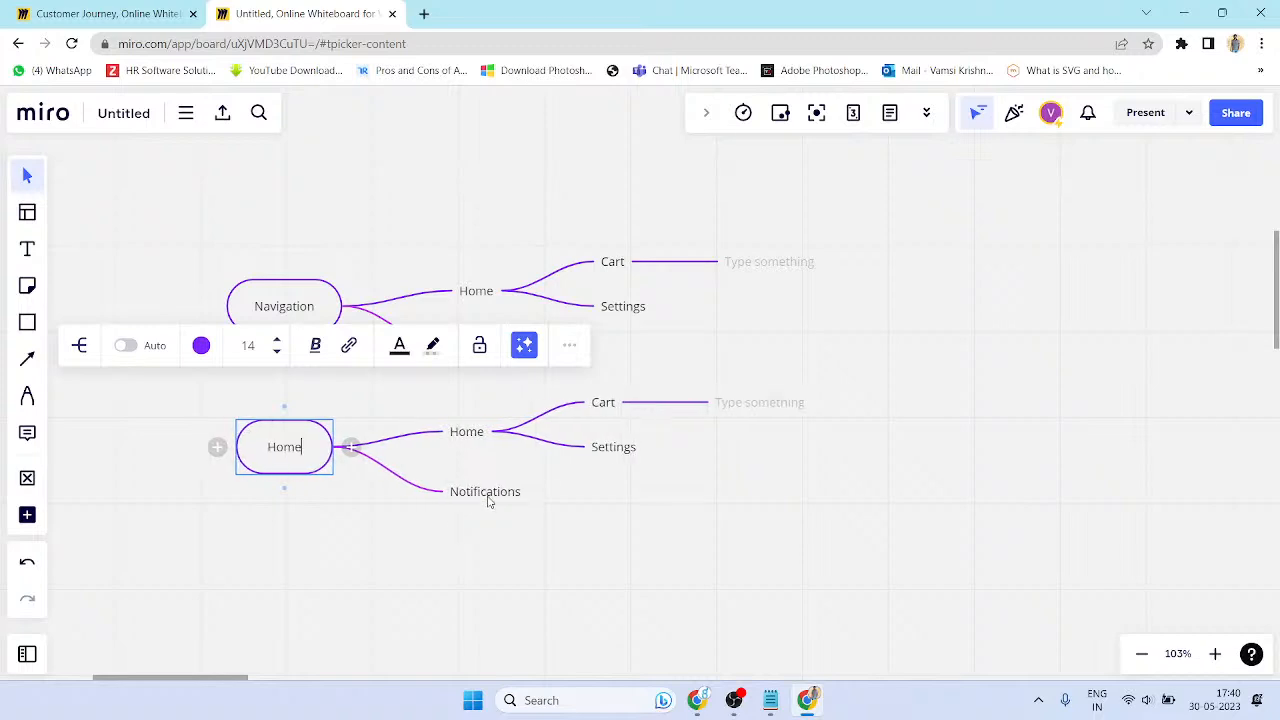
- Colour the lower Home mind map's branches red
{"action": "left_click_drag", "start_coordinate": [289, 555], "coordinate": [968, 384]}
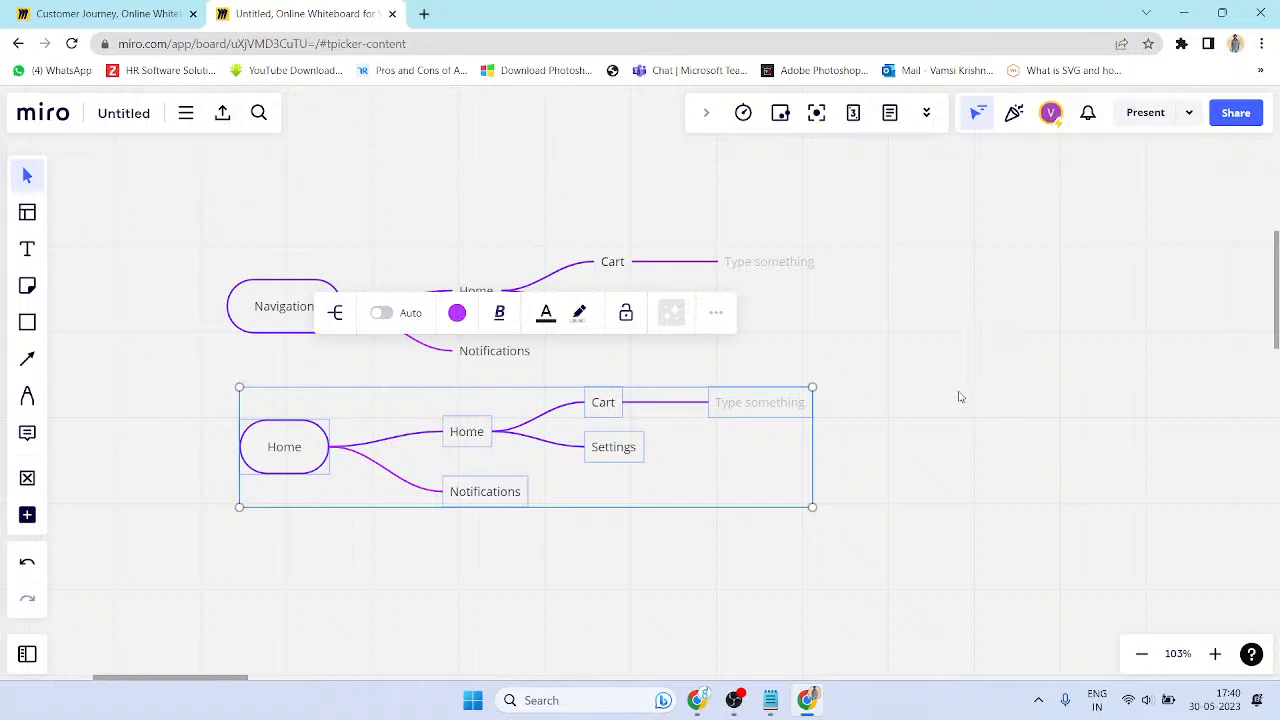
{"action": "left_click", "coordinate": [953, 449]}
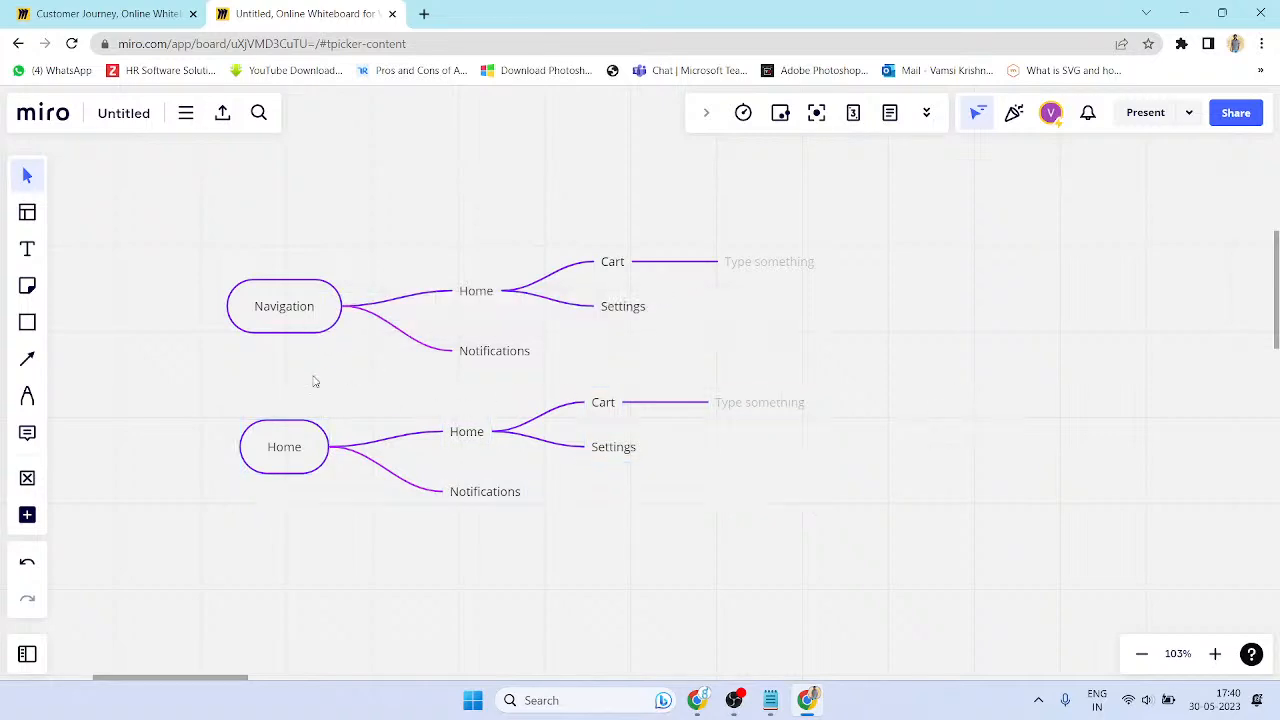
{"action": "left_click", "coordinate": [300, 430]}
{"action": "left_click", "coordinate": [201, 345]}
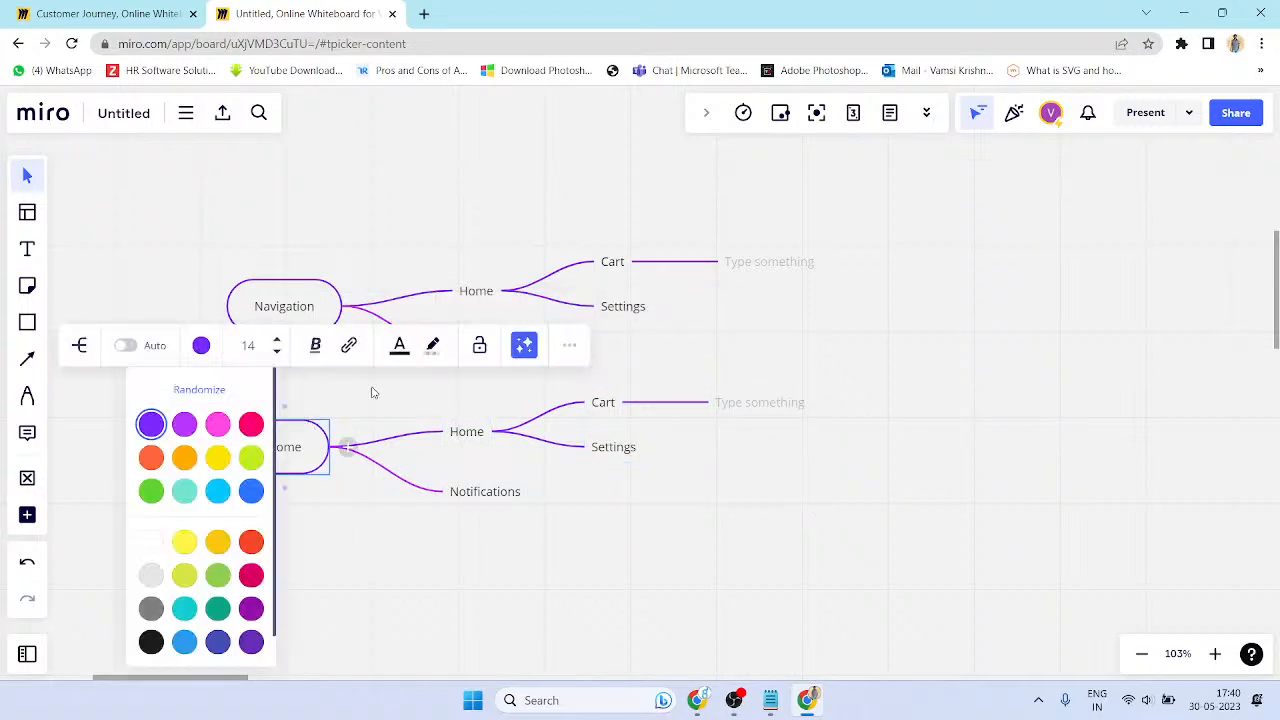
{"action": "left_click", "coordinate": [251, 424]}
{"action": "left_click", "coordinate": [858, 576]}
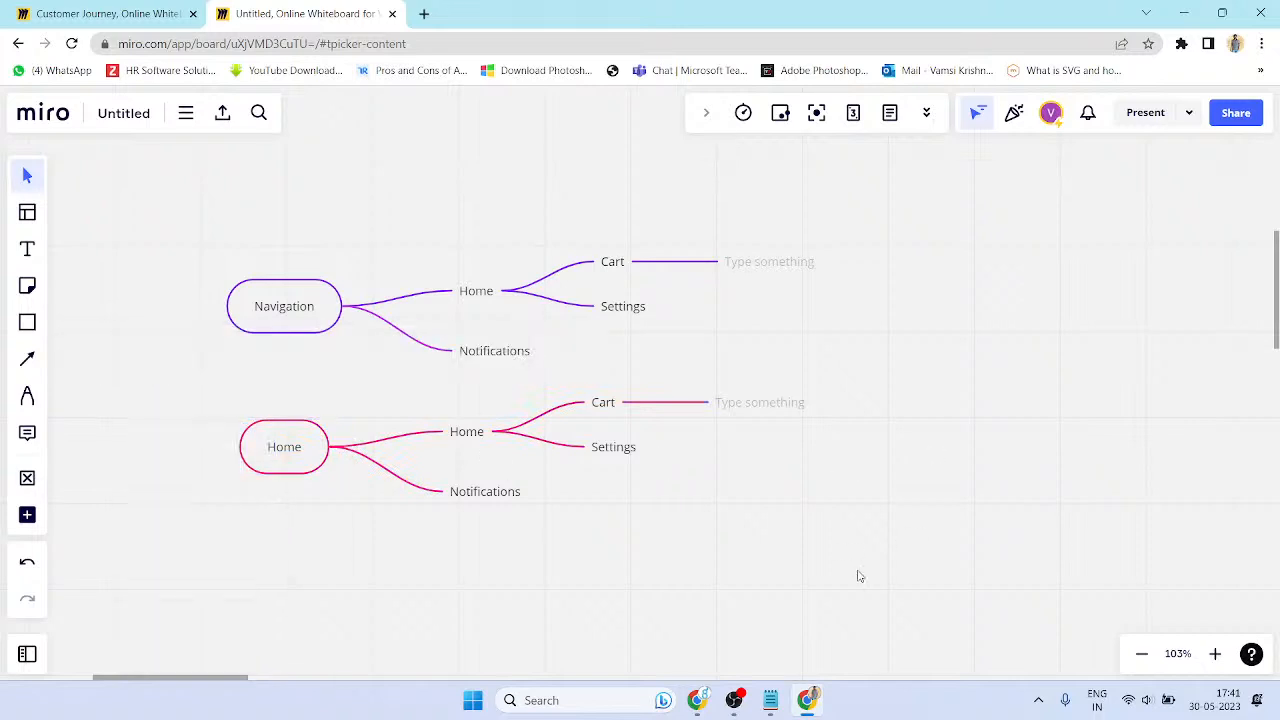
- Move both mind maps further to the right
{"action": "left_click_drag", "start_coordinate": [953, 490], "coordinate": [194, 183]}
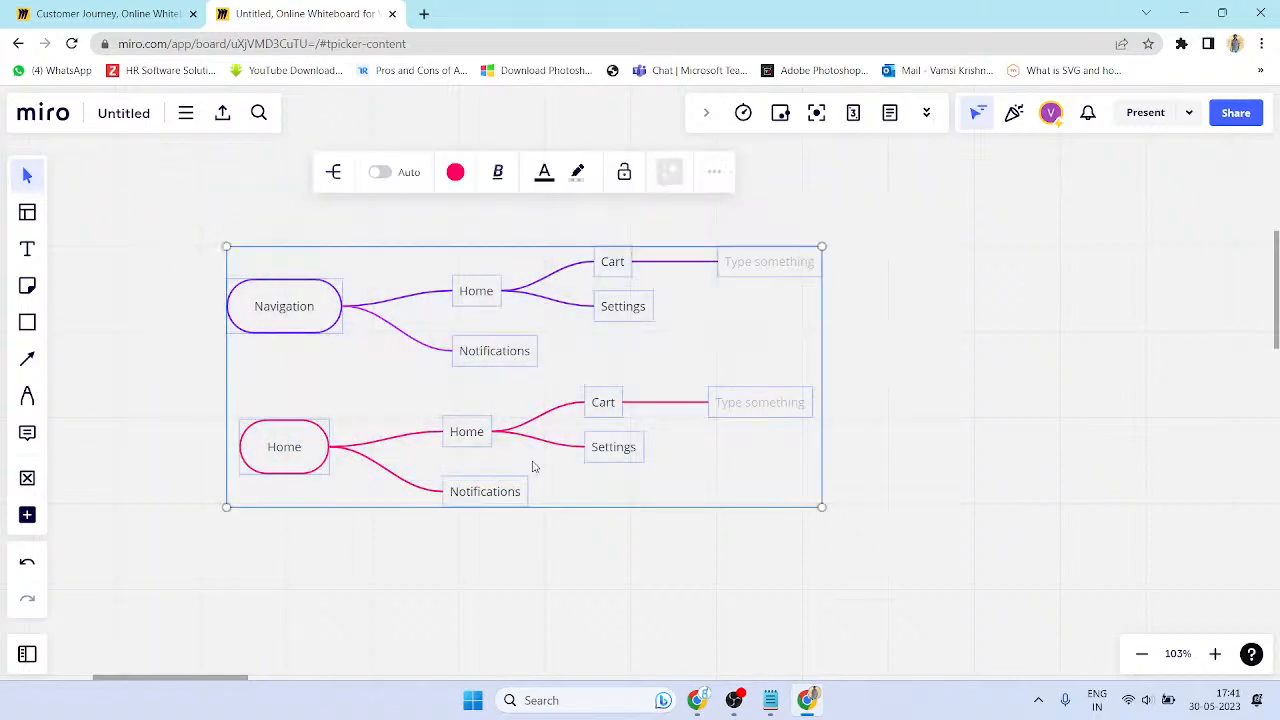
{"action": "left_click_drag", "start_coordinate": [627, 506], "coordinate": [806, 499]}
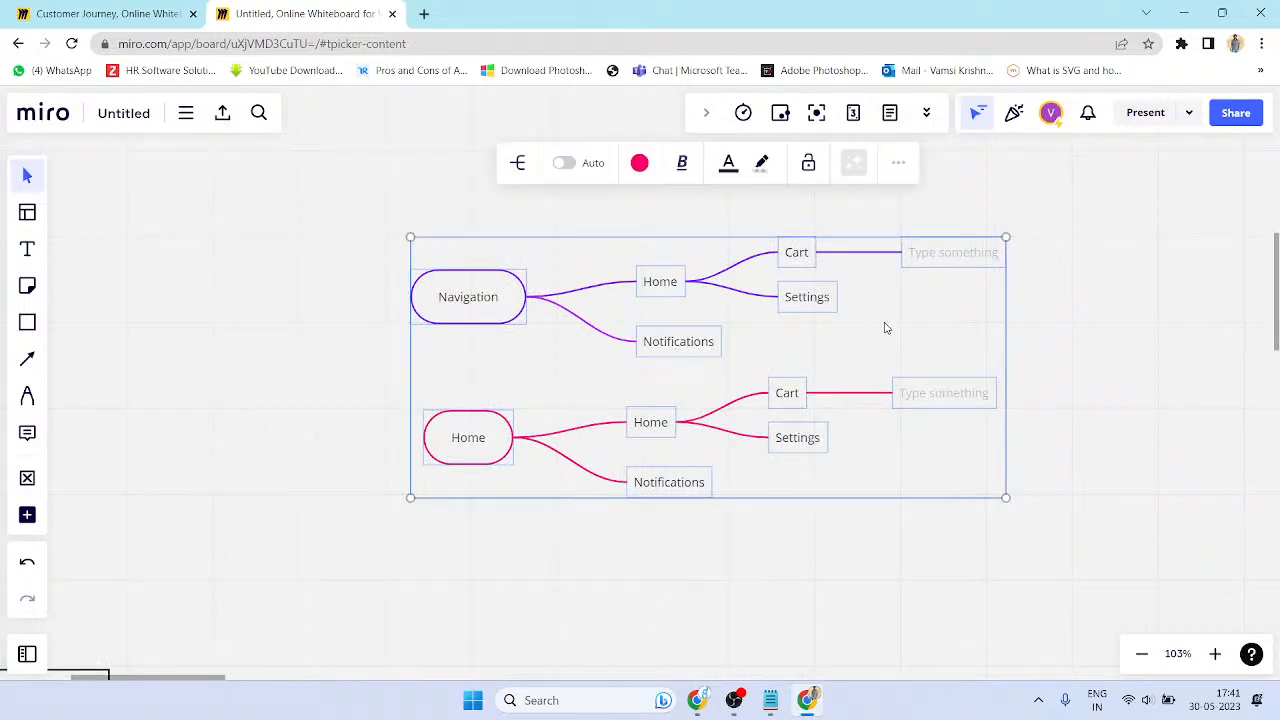
{"action": "left_click", "coordinate": [940, 512]}
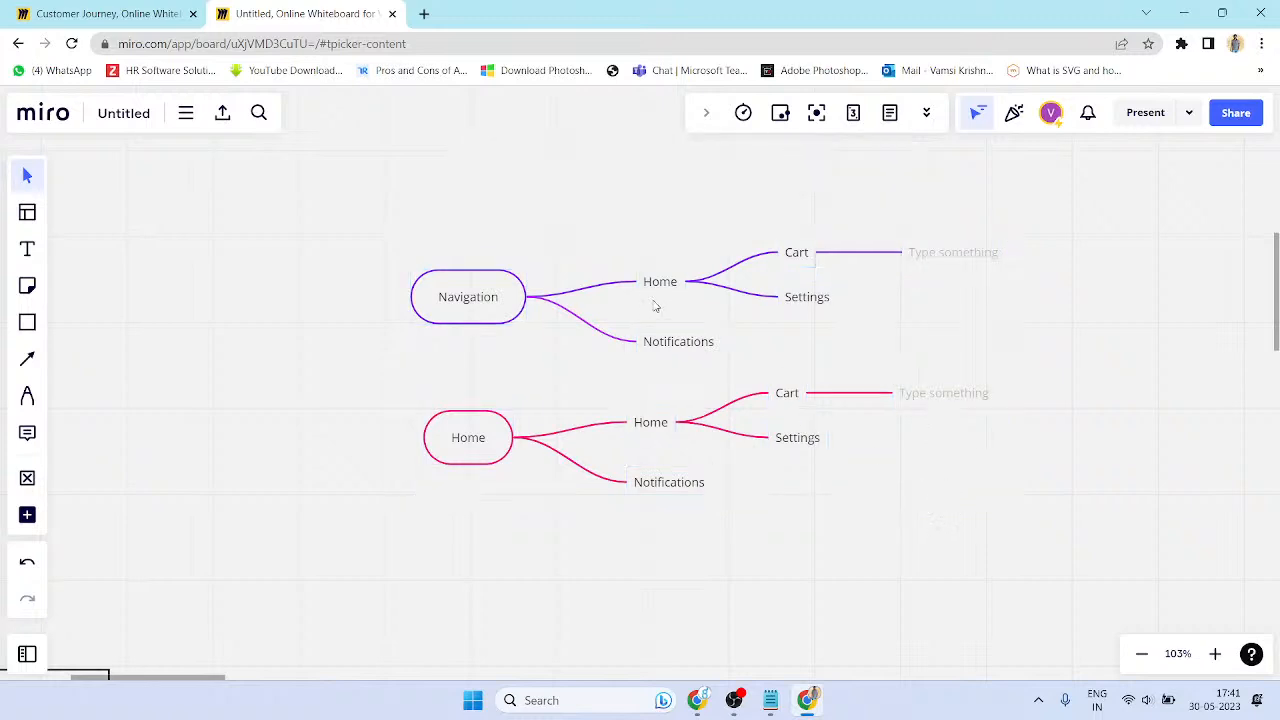
- Add an empty child branch under Settings in the Navigation map
{"action": "left_click", "coordinate": [821, 309]}
{"action": "left_click", "coordinate": [855, 298]}
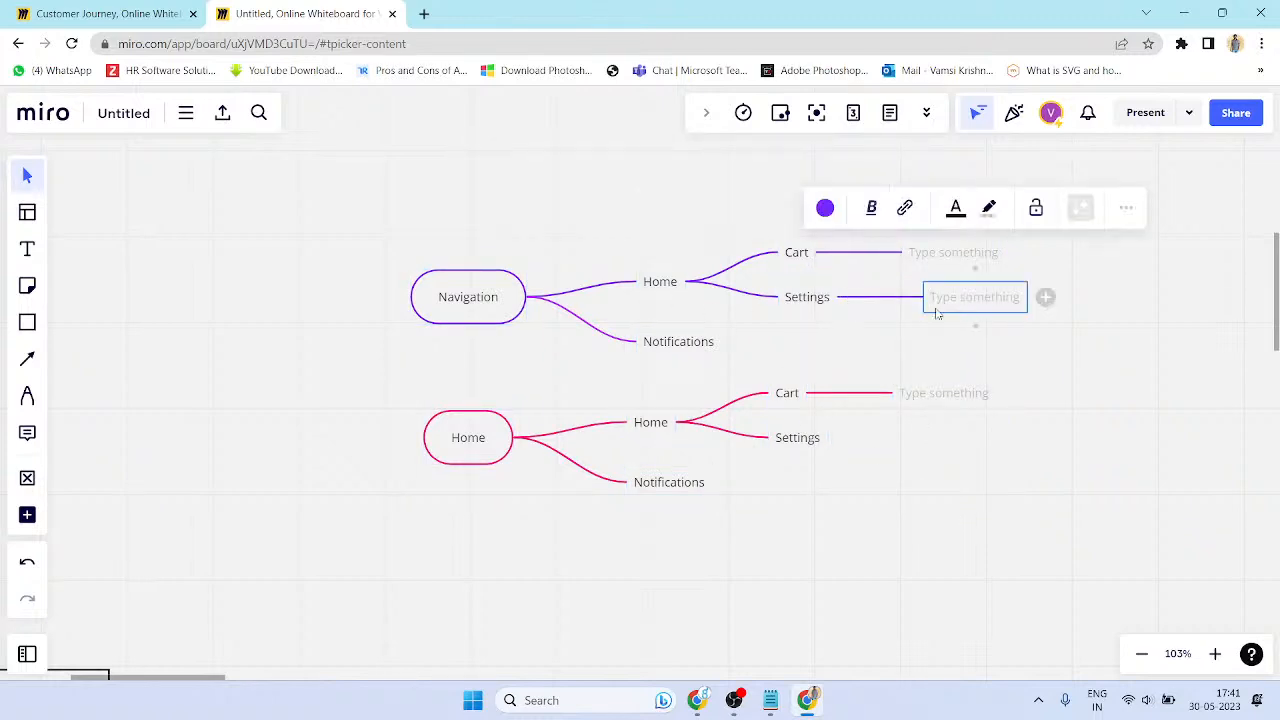
{"action": "left_click", "coordinate": [500, 355]}
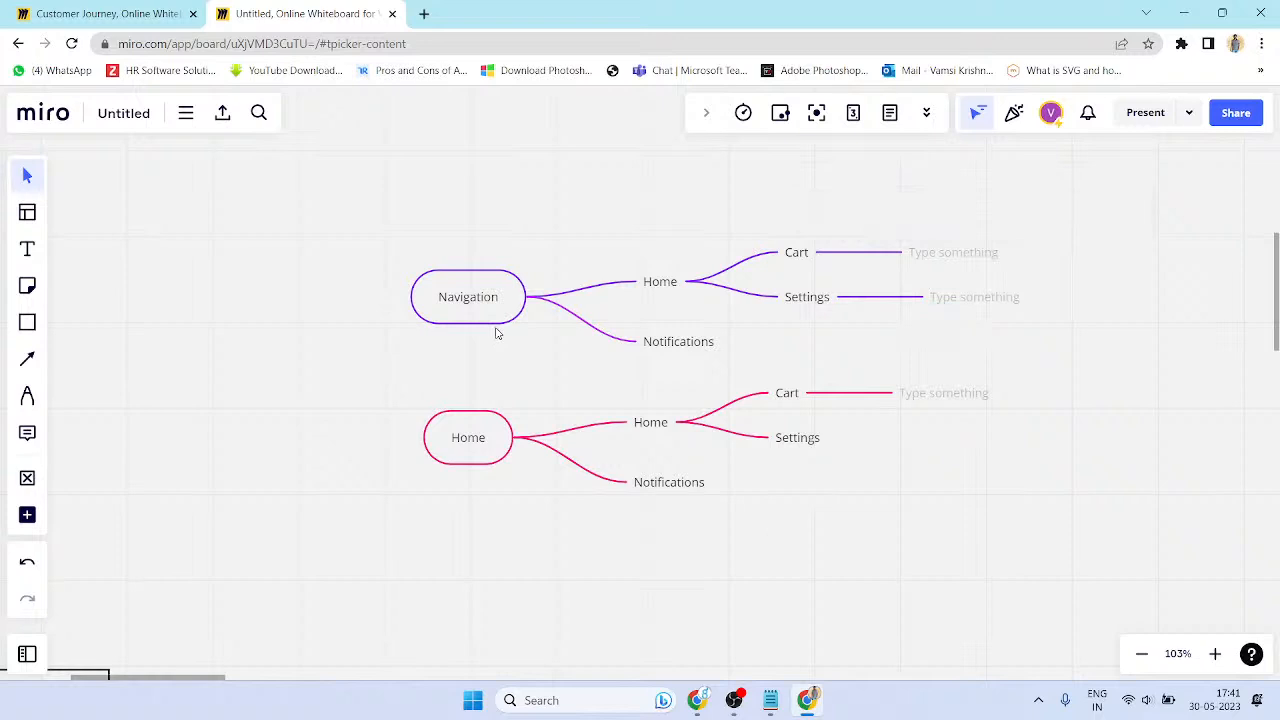
- Draw a connector arrow from the Navigation node down to the Home node
{"action": "left_click", "coordinate": [471, 326]}
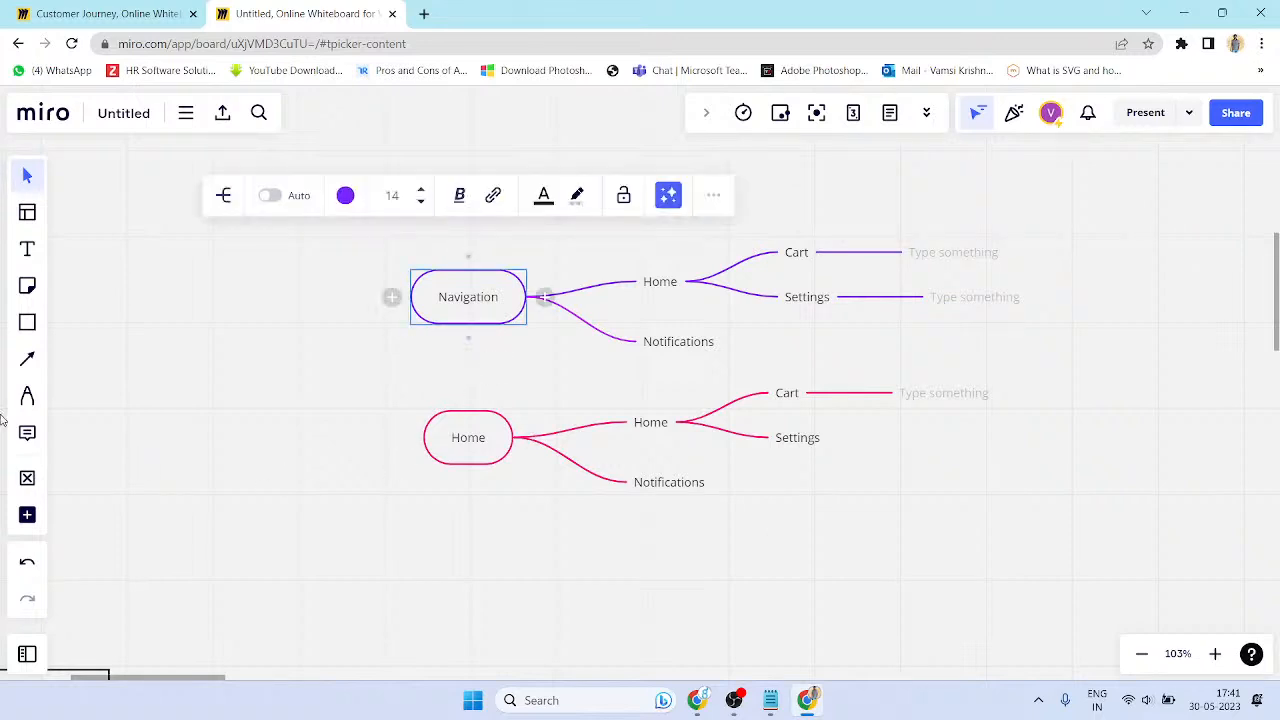
{"action": "left_click", "coordinate": [28, 360]}
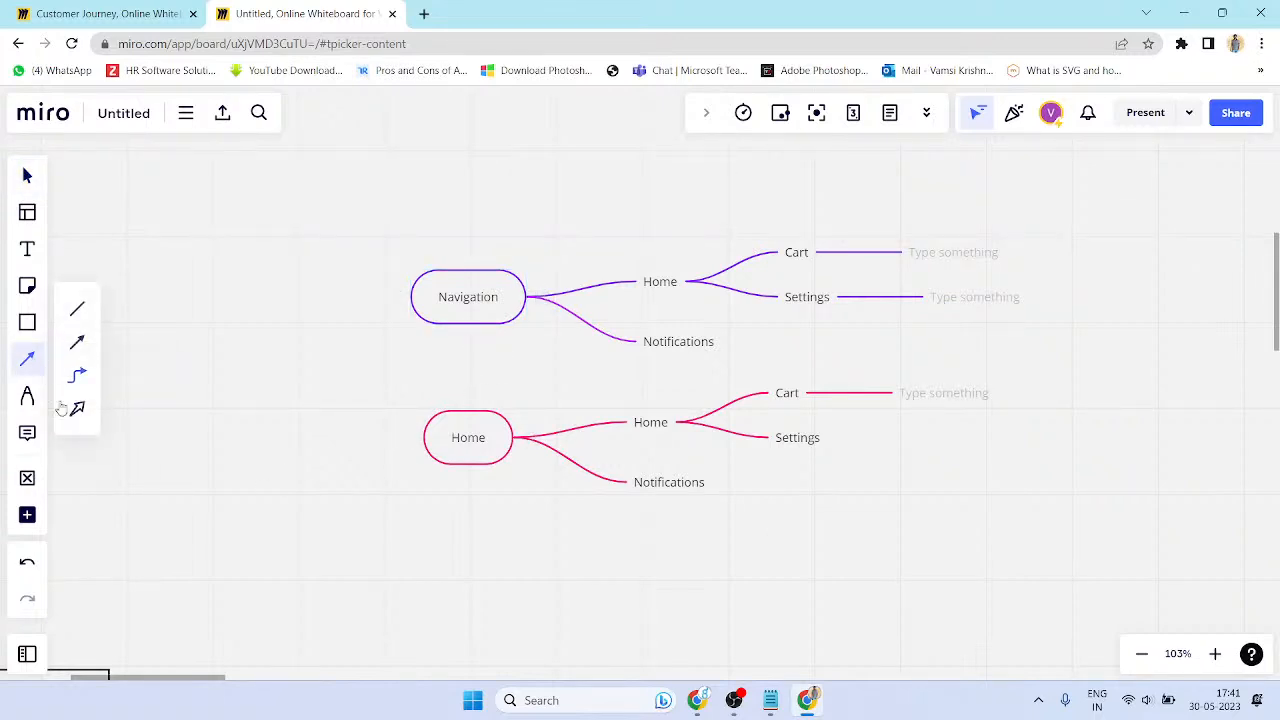
{"action": "left_click", "coordinate": [78, 378]}
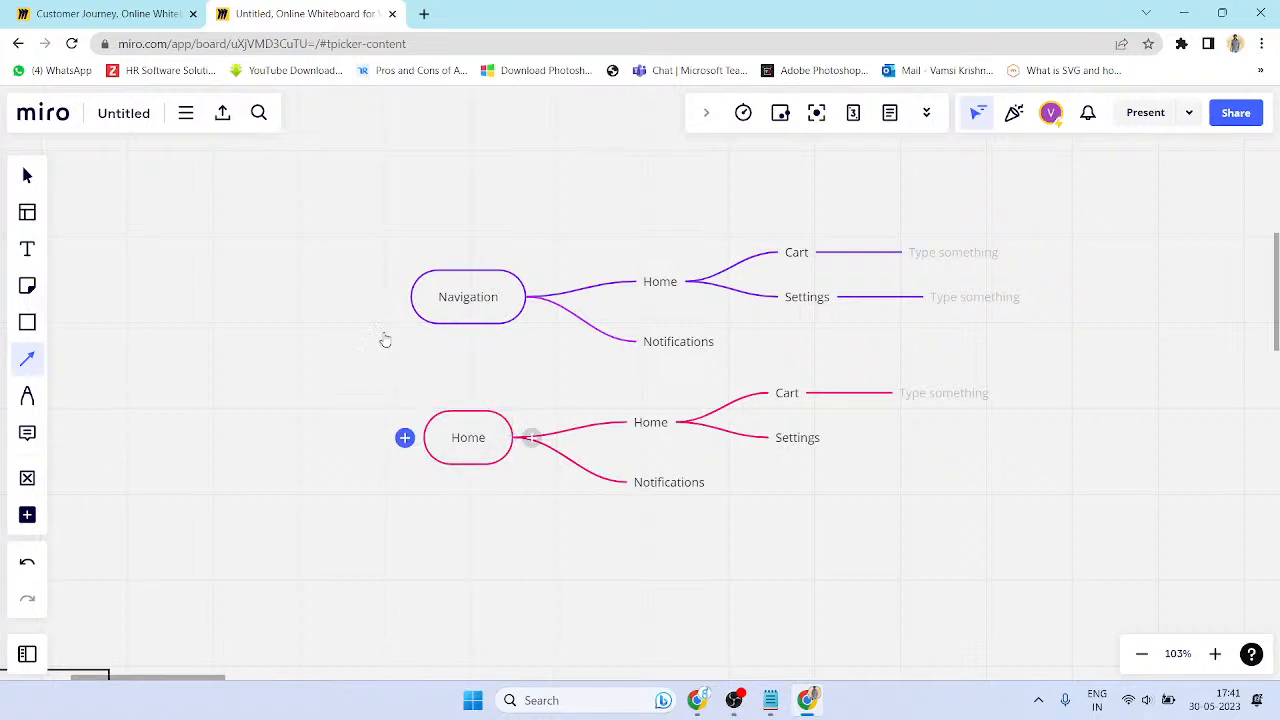
{"action": "left_click_drag", "start_coordinate": [466, 326], "coordinate": [420, 437]}
{"action": "key", "text": "Escape"}
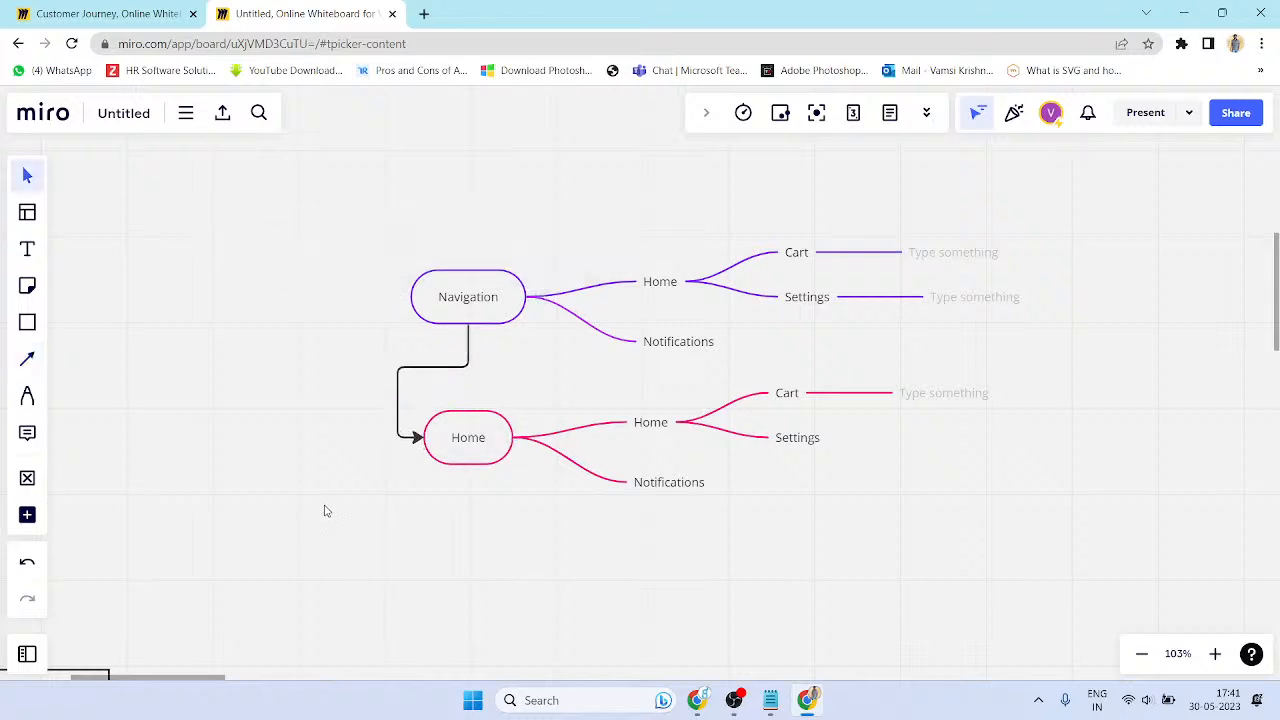
{"action": "left_click", "coordinate": [476, 460]}
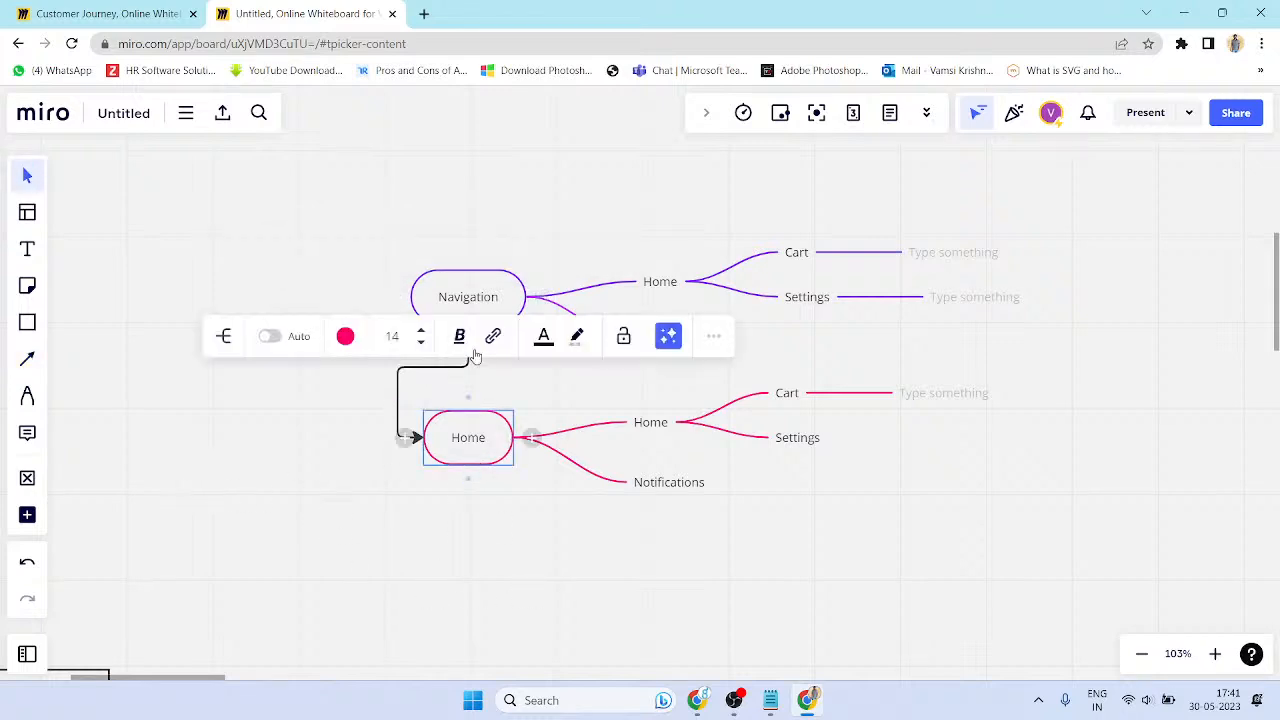
{"action": "left_click", "coordinate": [573, 436]}
{"action": "scroll", "coordinate": [366, 443], "scroll_direction": "down", "scroll_amount": 5}
{"action": "scroll", "coordinate": [366, 443], "scroll_direction": "up", "scroll_amount": 4}
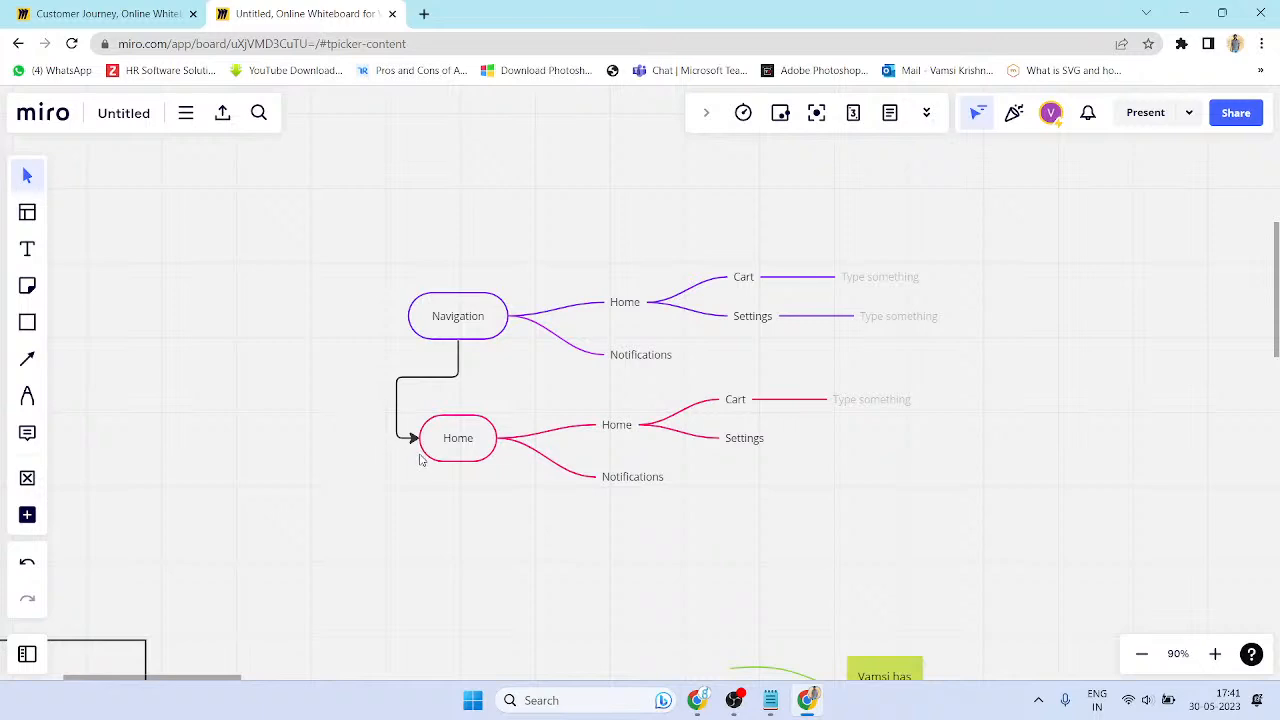
{"action": "scroll", "coordinate": [421, 459], "scroll_direction": "up", "scroll_amount": 5}
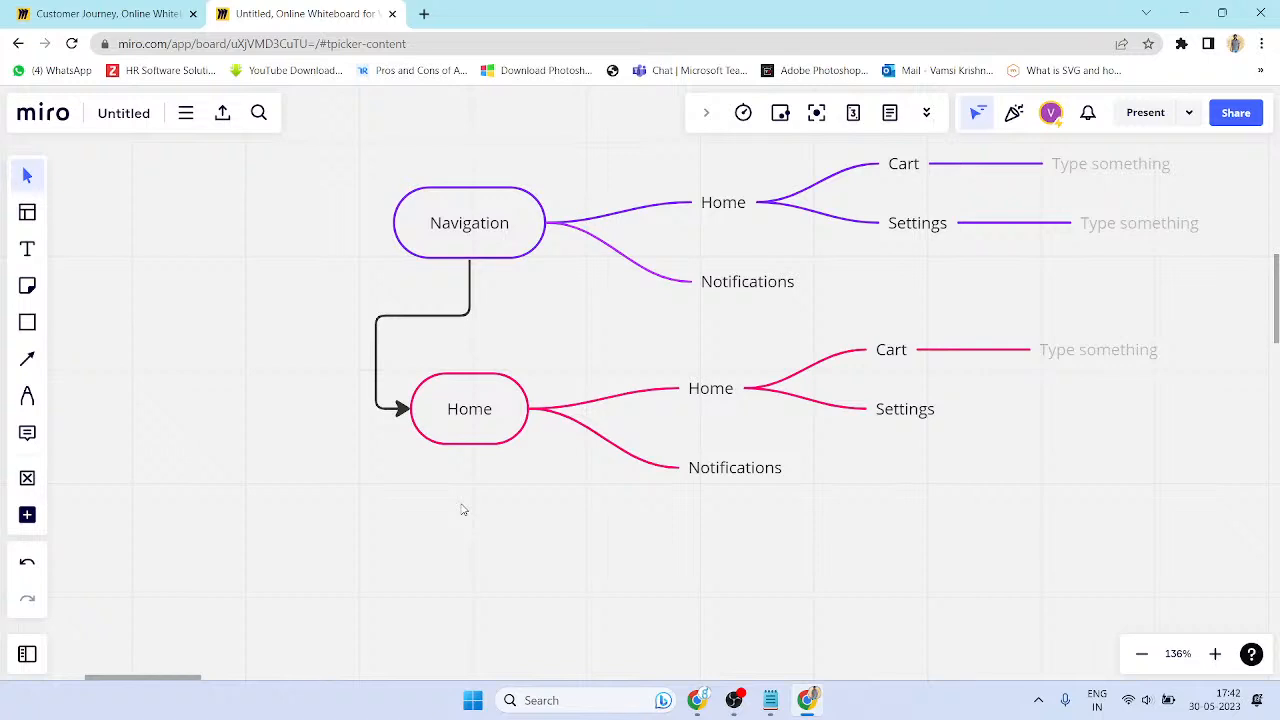
{"action": "scroll", "coordinate": [618, 455], "scroll_direction": "down", "scroll_amount": 3}
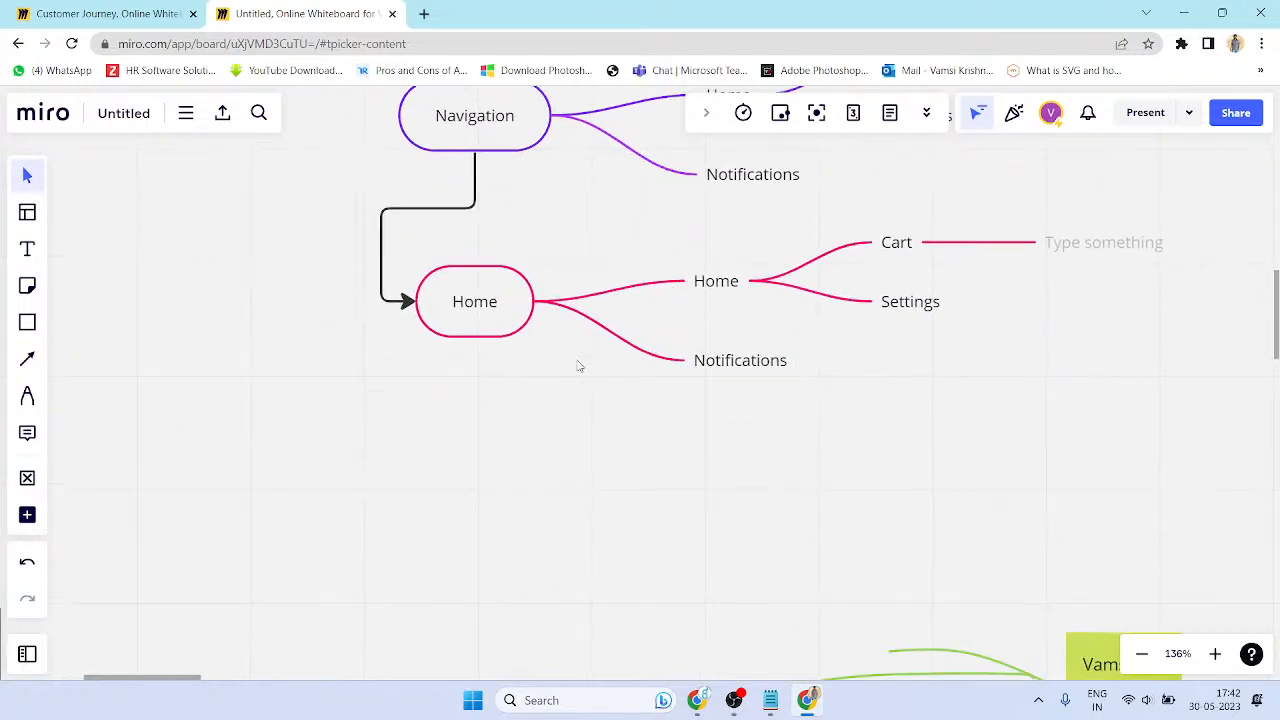
{"action": "left_click", "coordinate": [530, 329]}
{"action": "left_click", "coordinate": [530, 329]}
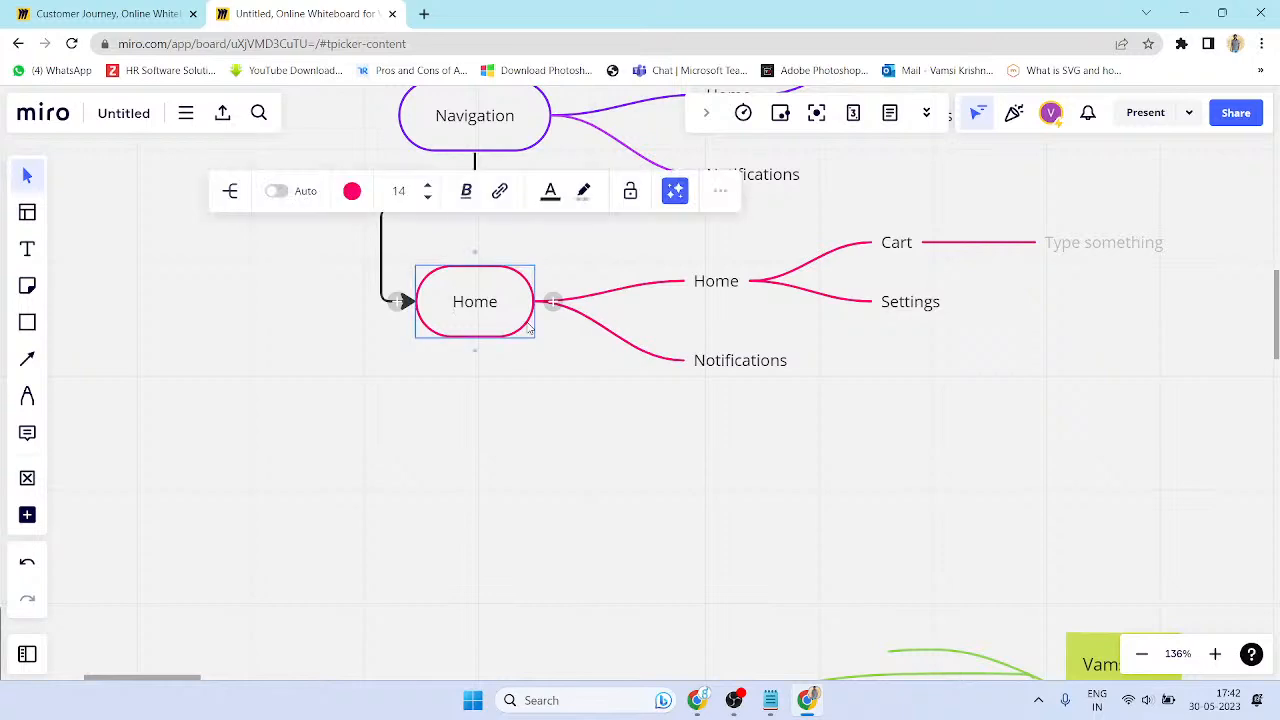
{"action": "left_click", "coordinate": [535, 340]}
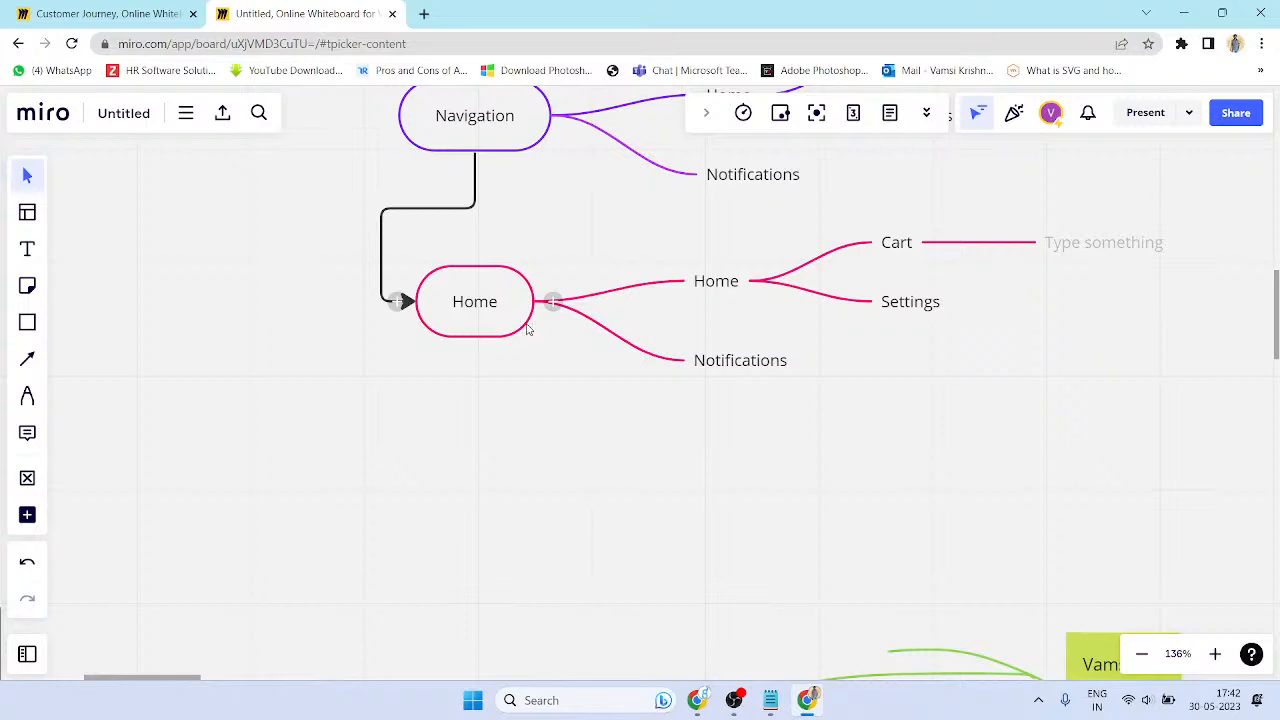
{"action": "left_click", "coordinate": [529, 328]}
{"action": "left_click", "coordinate": [529, 328]}
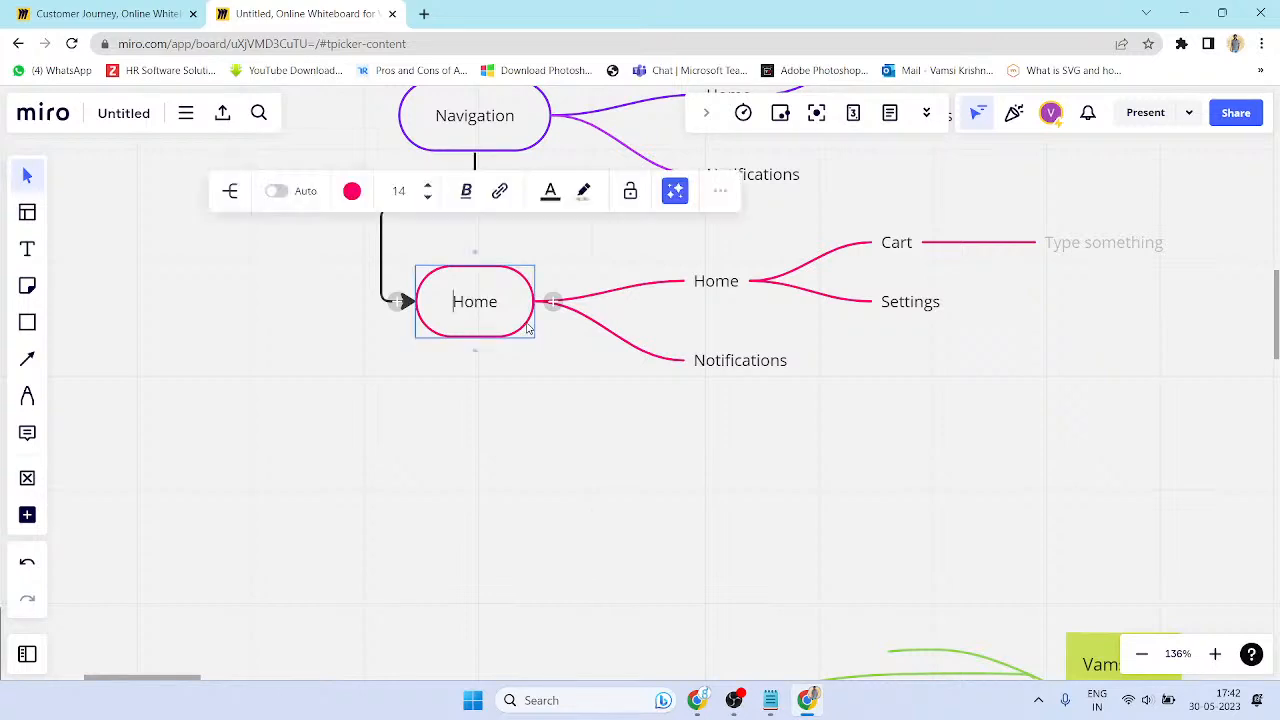
{"action": "left_click", "coordinate": [720, 192]}
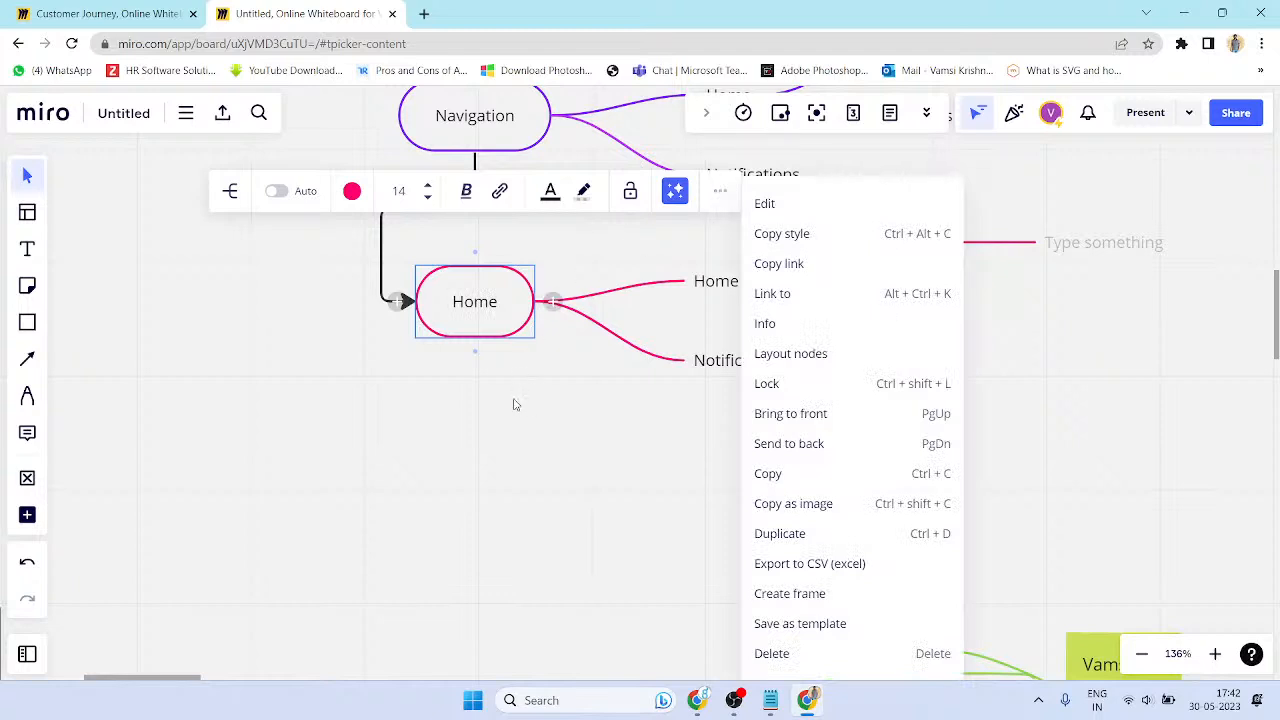
{"action": "left_click", "coordinate": [530, 342]}
{"action": "left_click", "coordinate": [519, 332]}
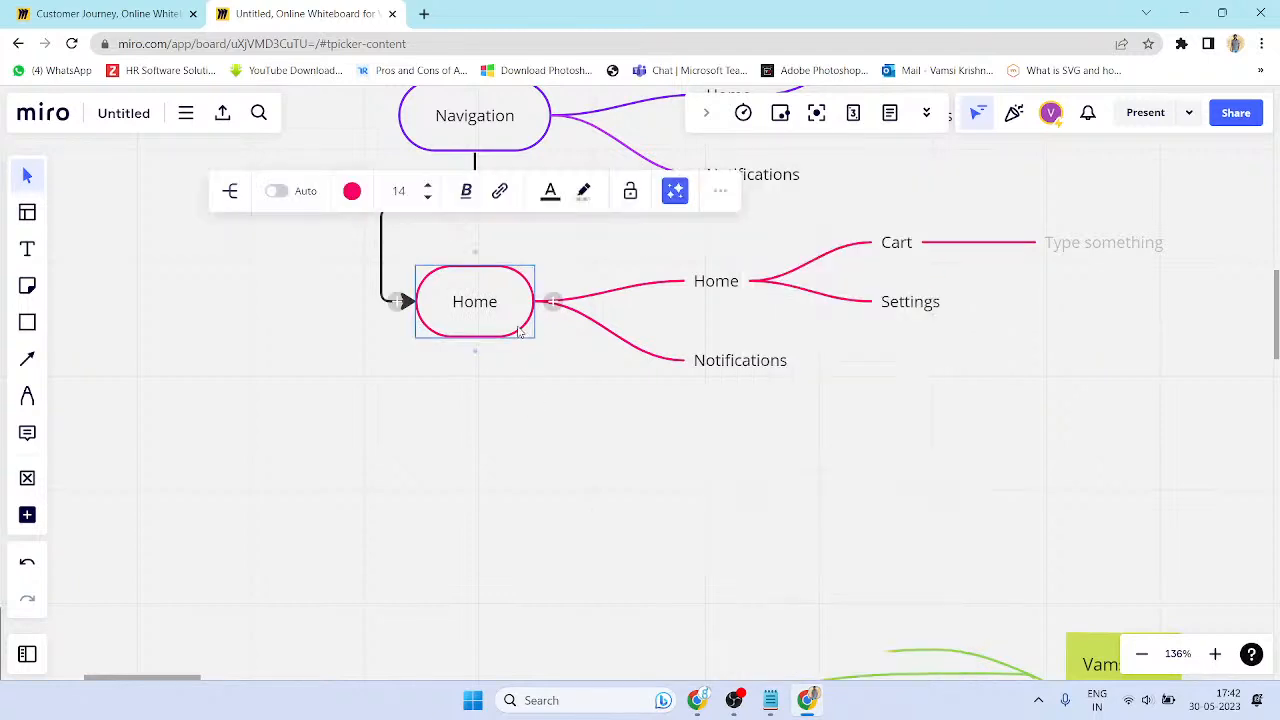
{"action": "left_click", "coordinate": [524, 390]}
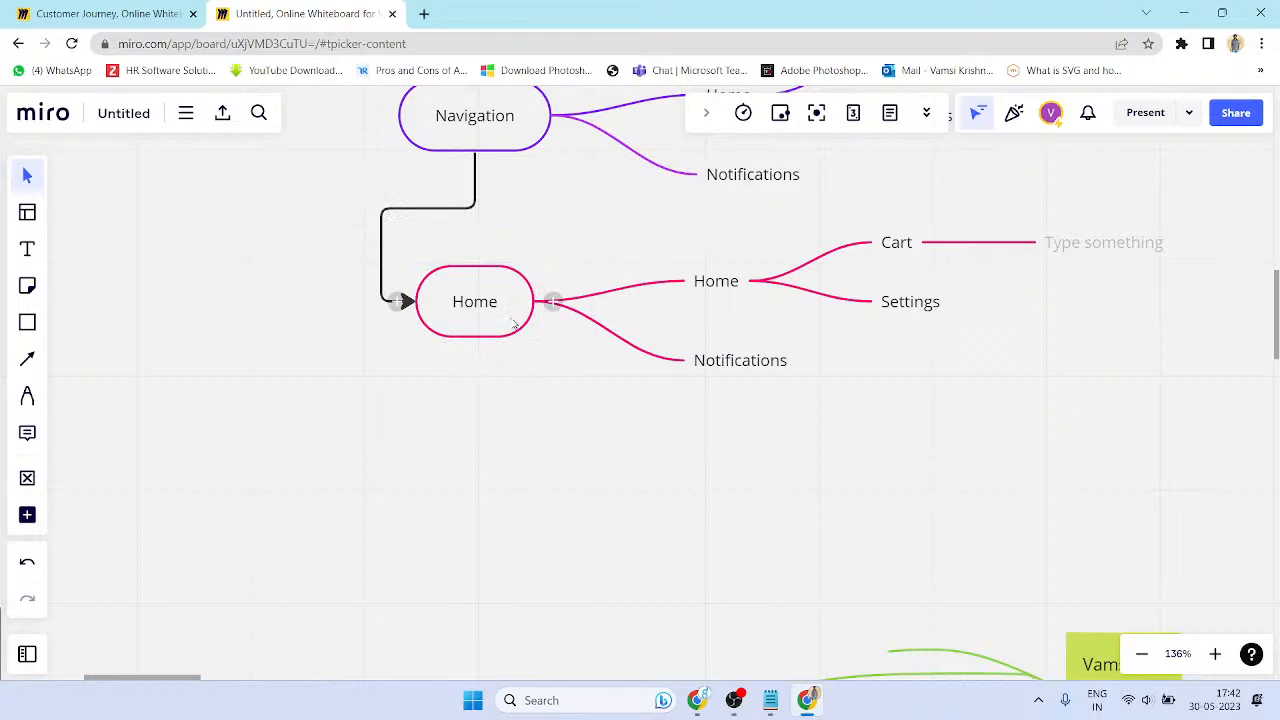
{"action": "left_click", "coordinate": [510, 337]}
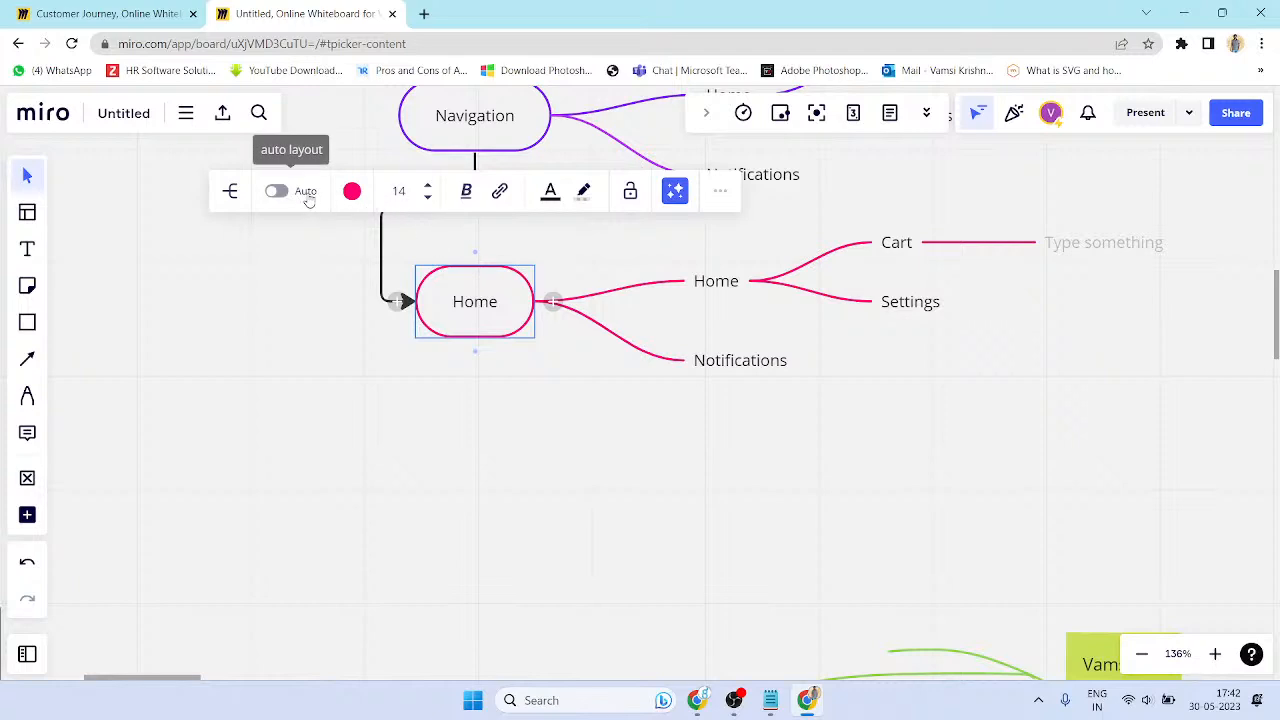
{"action": "left_click", "coordinate": [231, 194]}
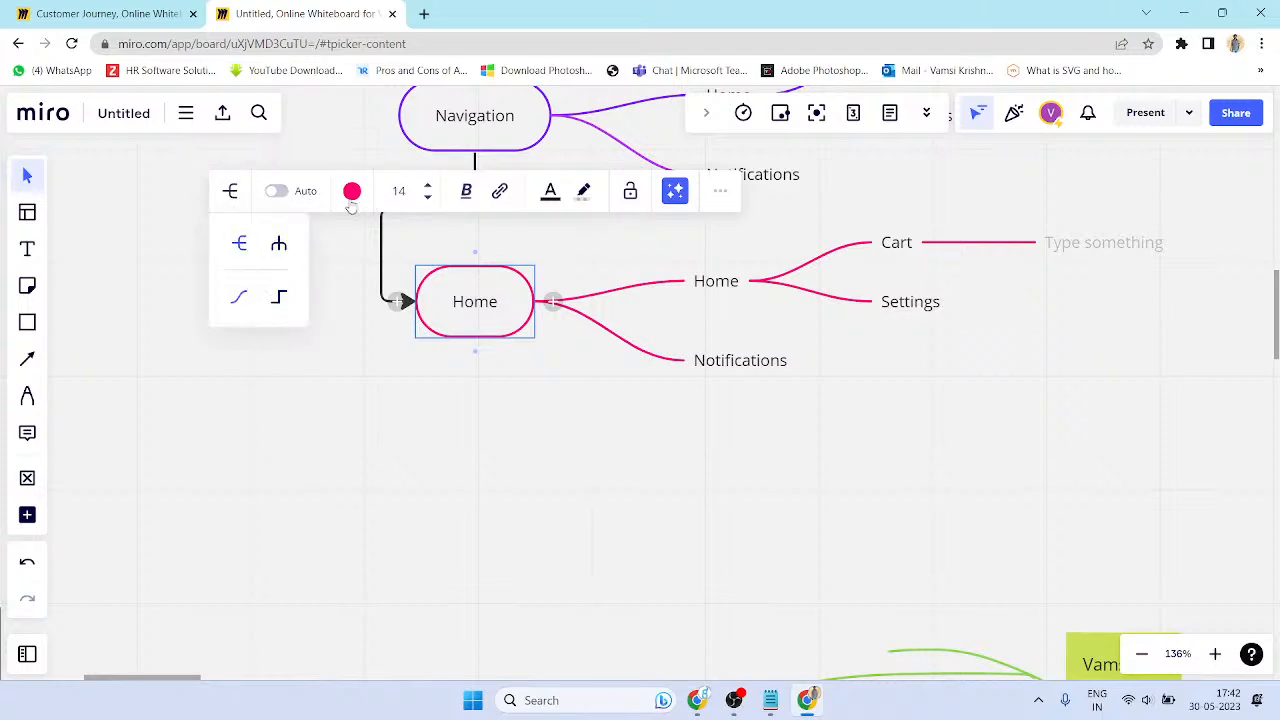
{"action": "left_click", "coordinate": [641, 444]}
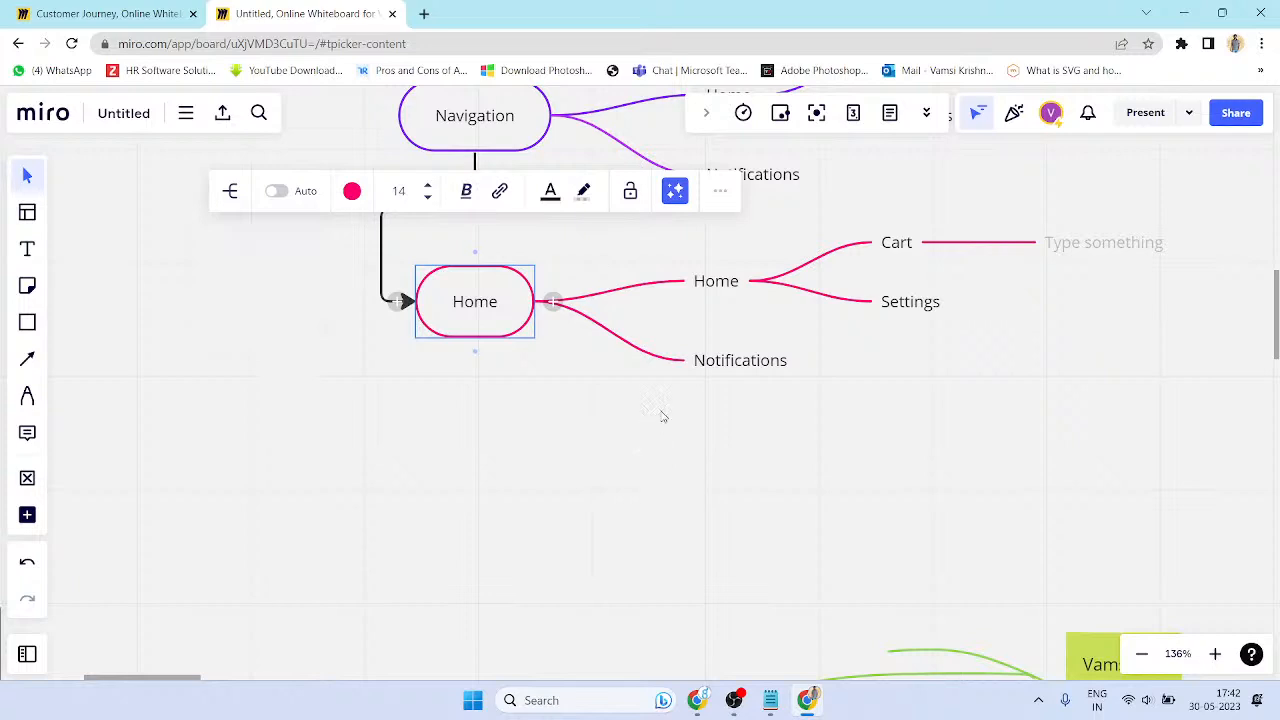
{"action": "left_click", "coordinate": [655, 418]}
{"action": "left_click", "coordinate": [528, 316]}
{"action": "scroll", "coordinate": [766, 484], "scroll_direction": "down", "scroll_amount": 10}
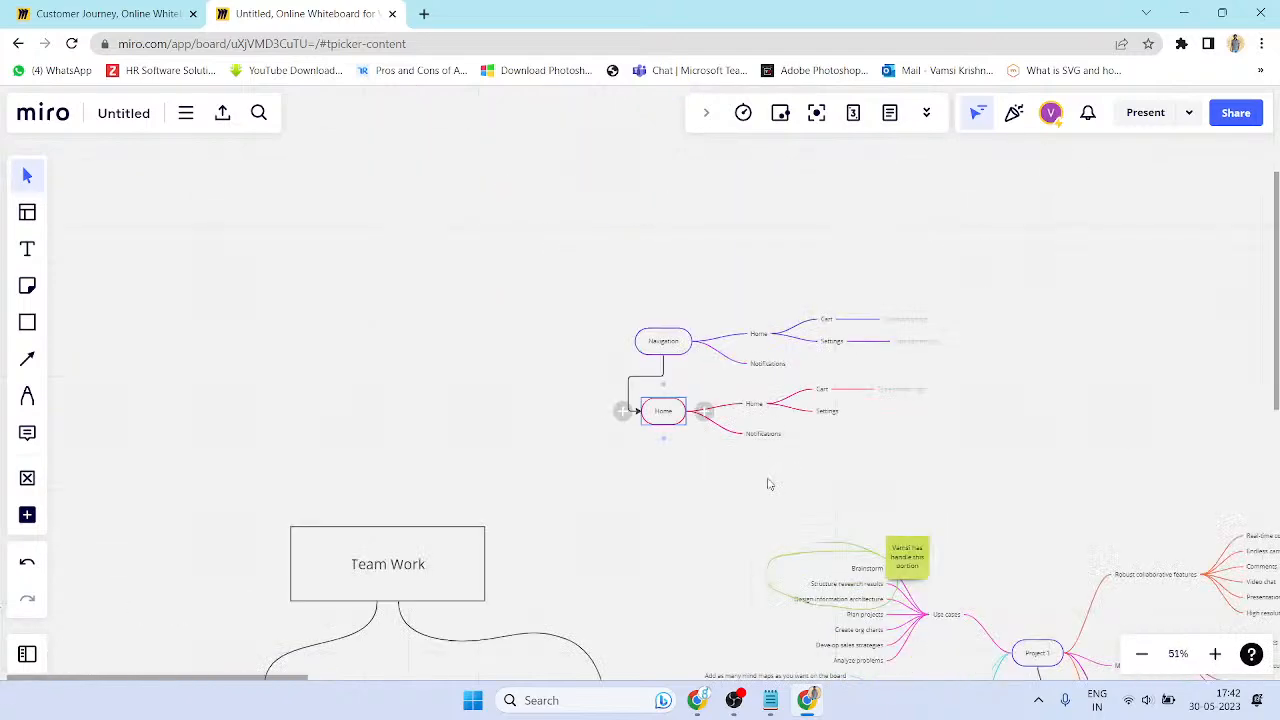
{"action": "left_click_drag", "start_coordinate": [752, 472], "coordinate": [692, 278]}
{"action": "left_click_drag", "start_coordinate": [706, 380], "coordinate": [420, 291]}
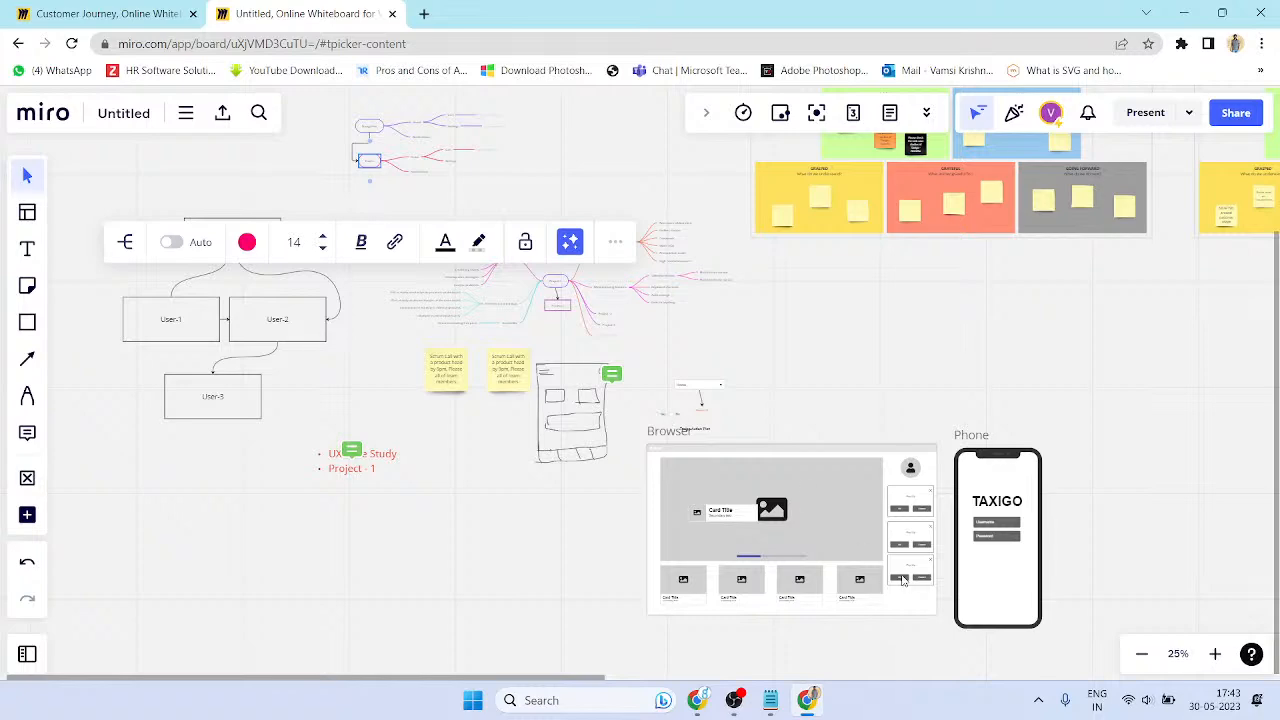
{"action": "scroll", "coordinate": [809, 511], "scroll_direction": "up", "scroll_amount": 3}
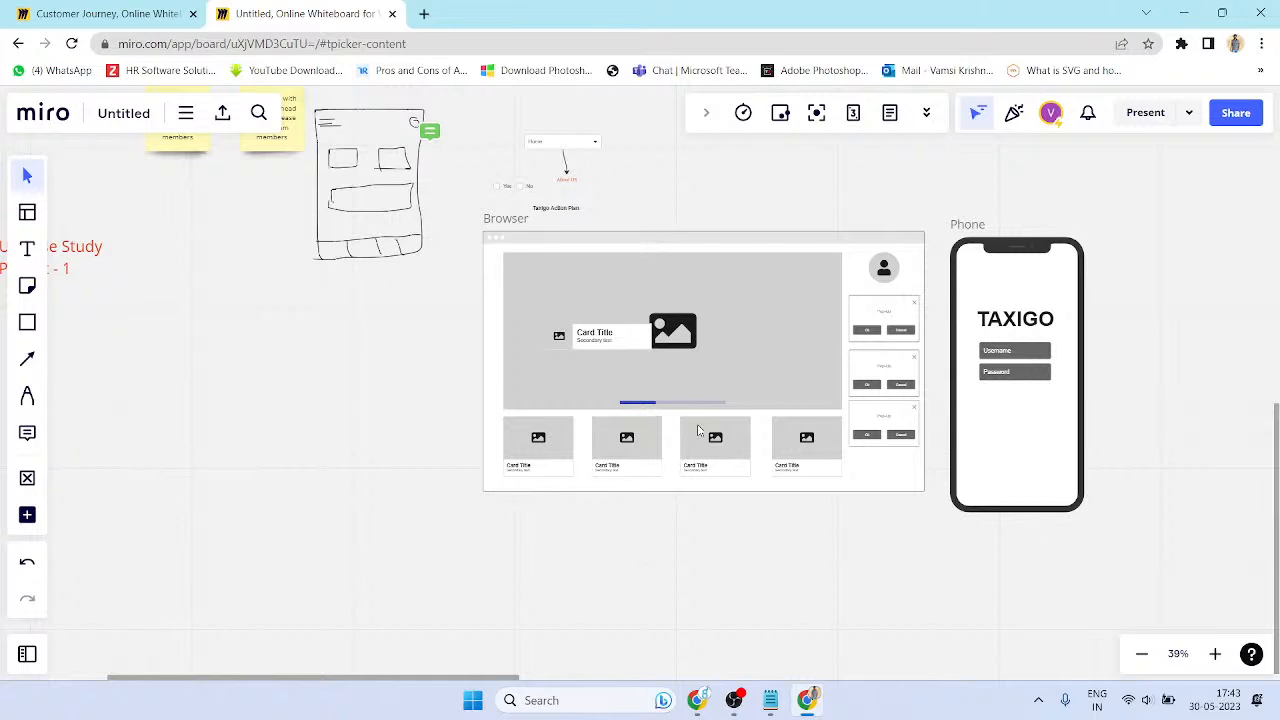
{"action": "scroll", "coordinate": [679, 383], "scroll_direction": "up", "scroll_amount": 3}
{"action": "scroll", "coordinate": [1003, 425], "scroll_direction": "up", "scroll_amount": 3}
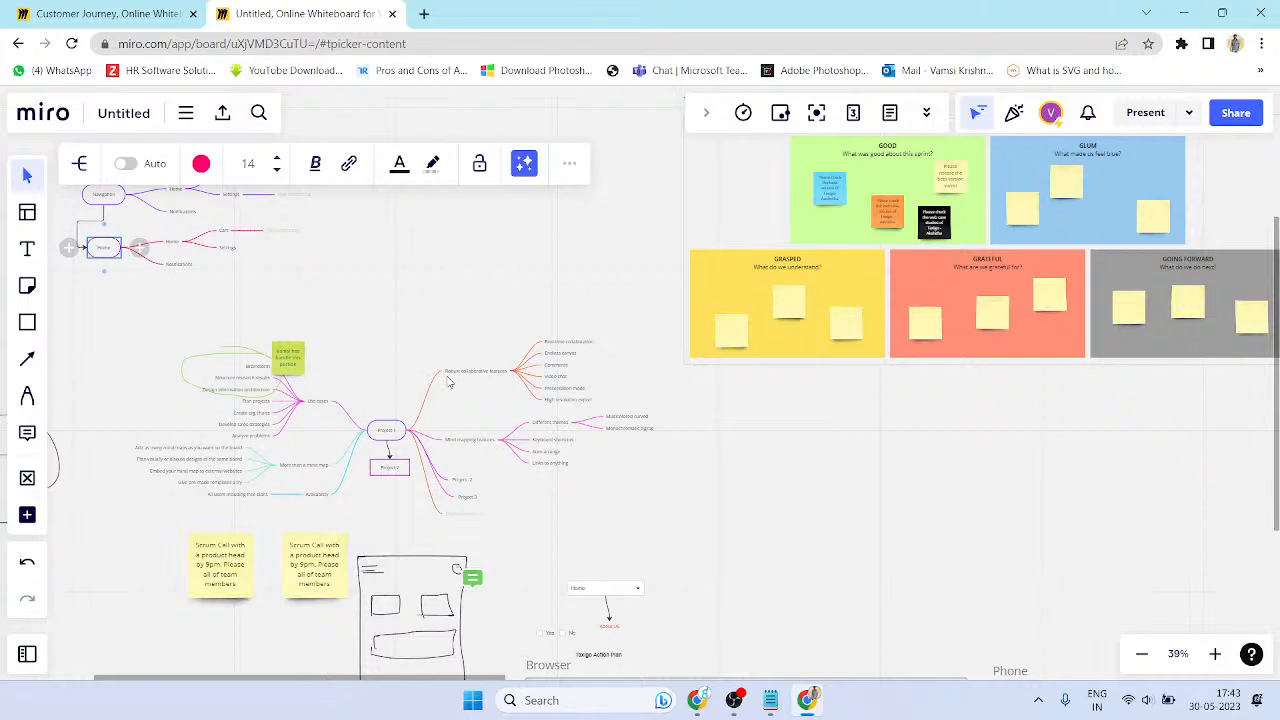
- Pan to the Project 1 area and marquee-select its 46 objects: mind map, sticky notes and sketch
{"action": "left_click_drag", "start_coordinate": [467, 463], "coordinate": [715, 420]}
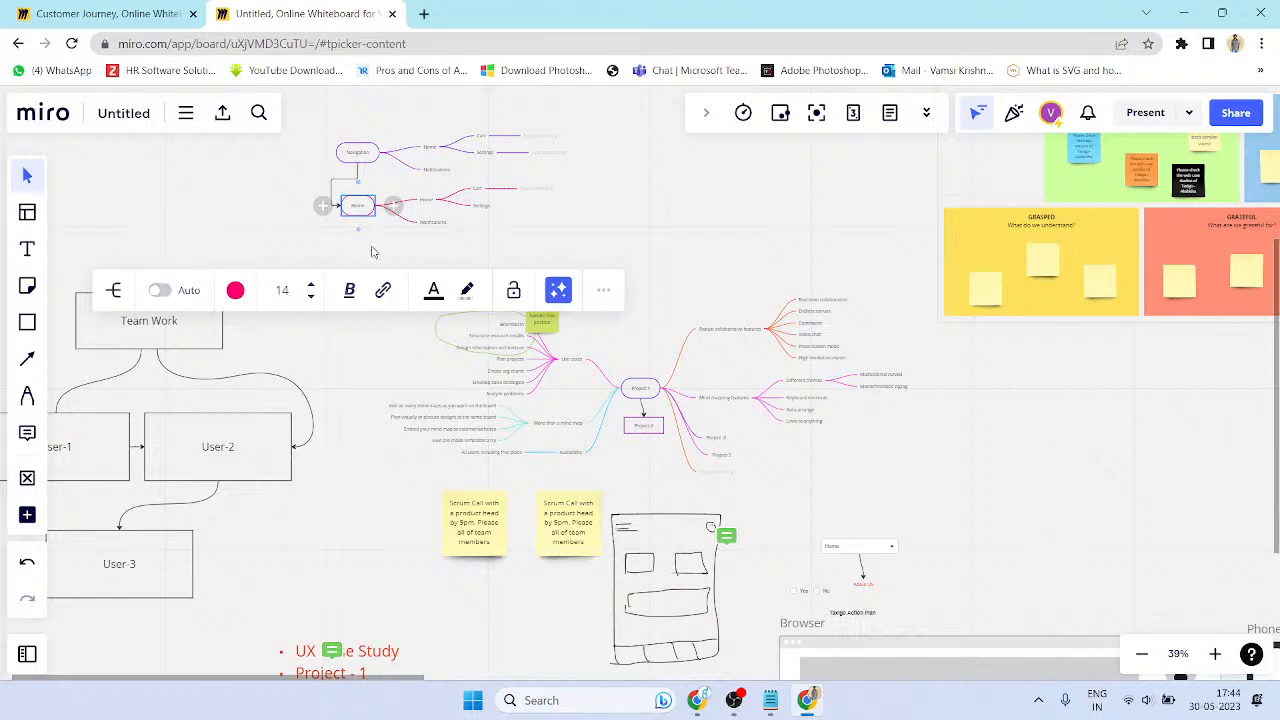
{"action": "left_click_drag", "start_coordinate": [365, 253], "coordinate": [945, 549]}
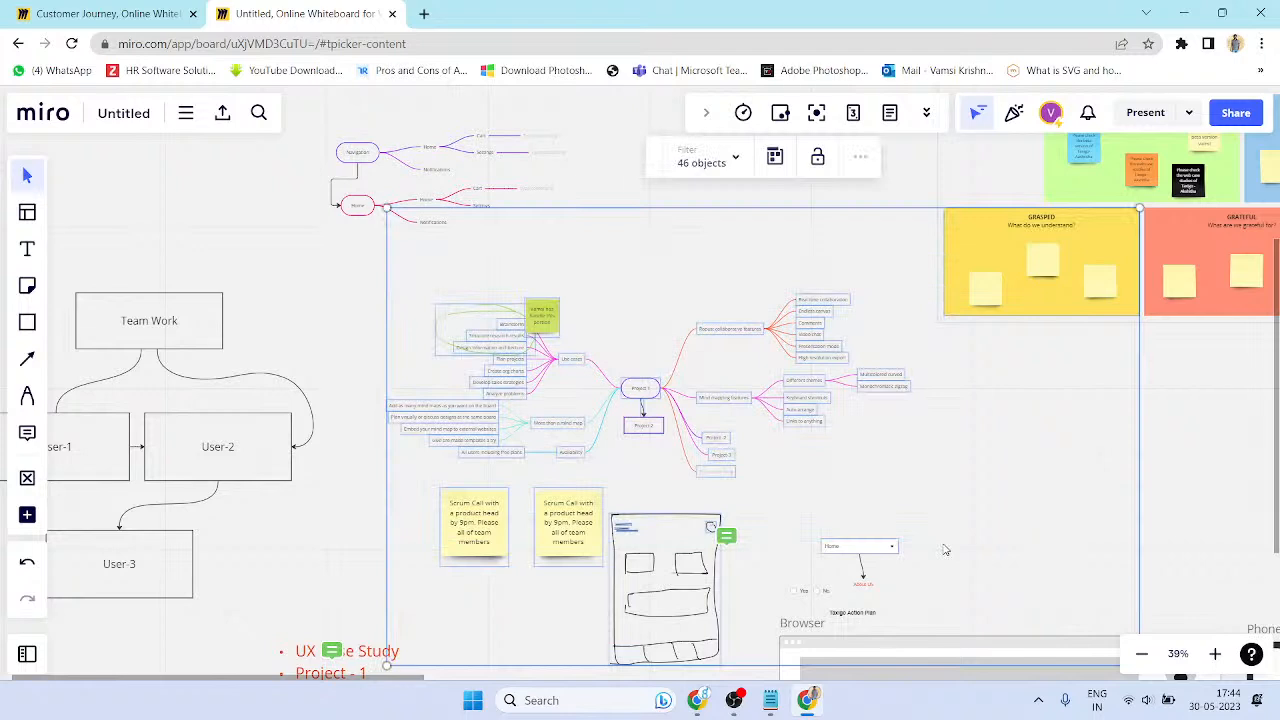